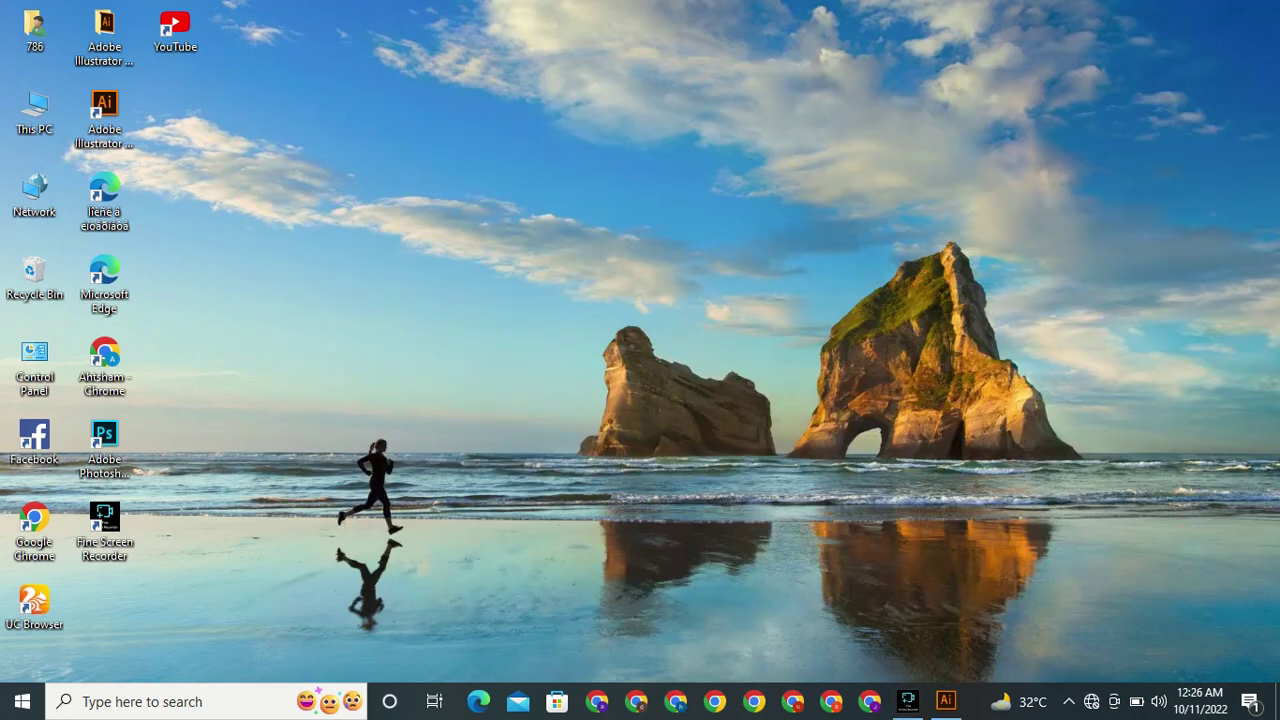
# Switch to Illustrator and create a new 1280 × 769 px RGB document with one artboard.
pyautogui.click(946, 701)
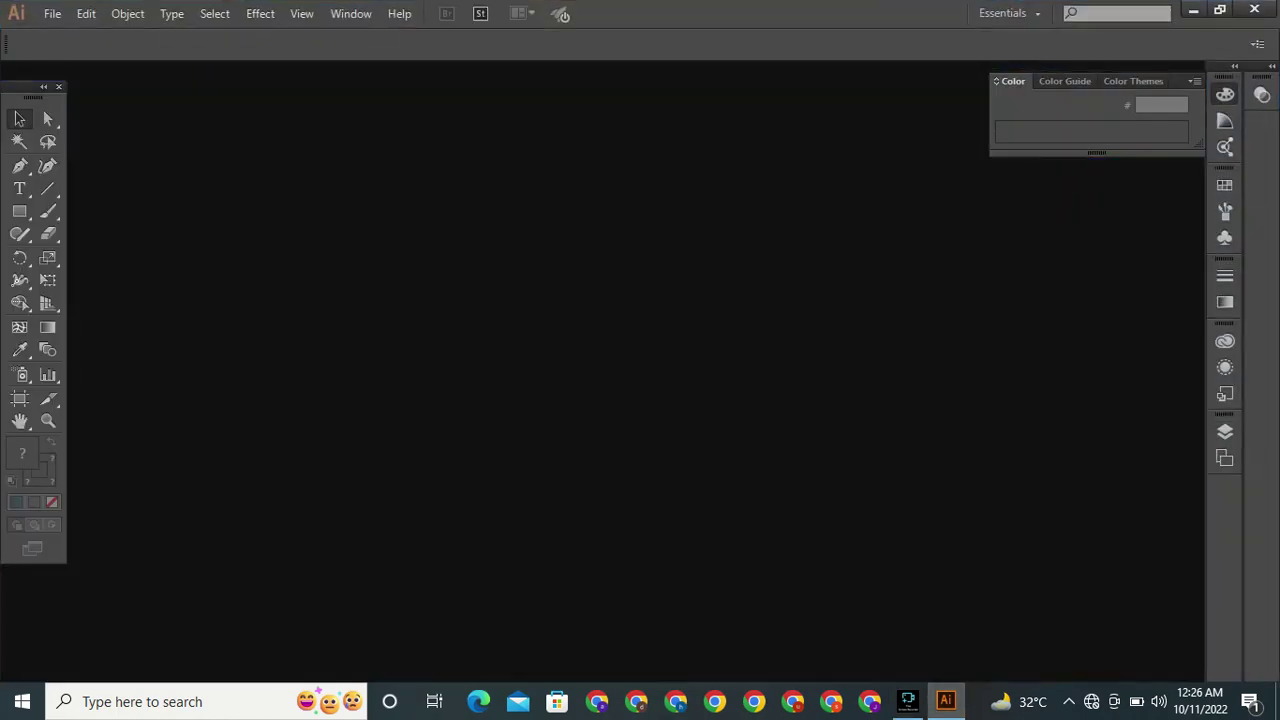
pyautogui.click(52, 14)
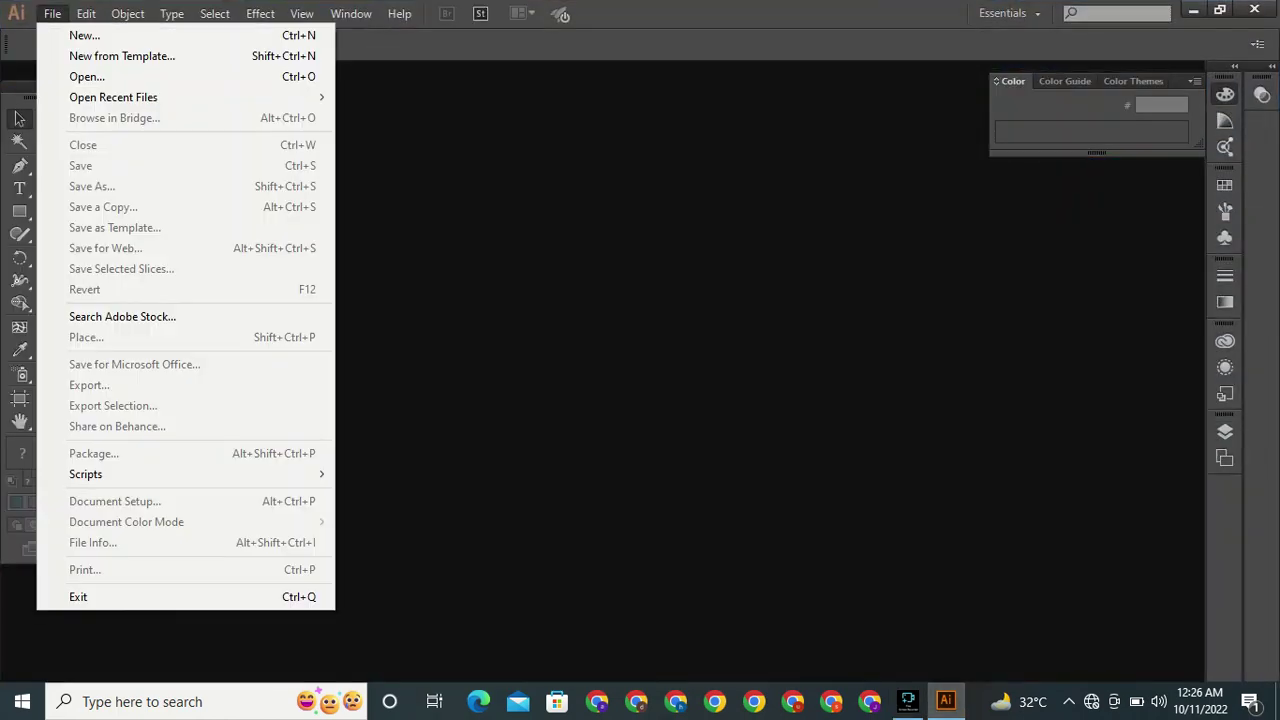
pyautogui.moveTo(86, 14)
pyautogui.press('Left')
pyautogui.press('Escape')
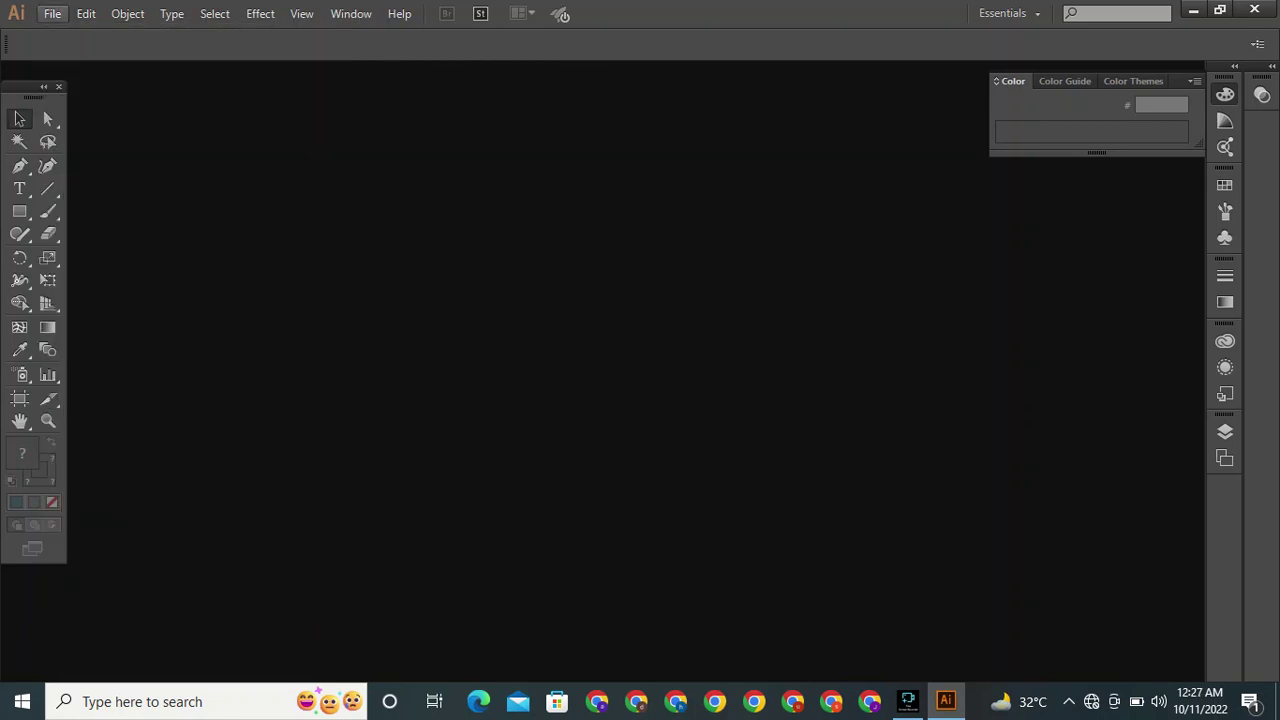
pyautogui.press('Down')
pyautogui.press('Return')
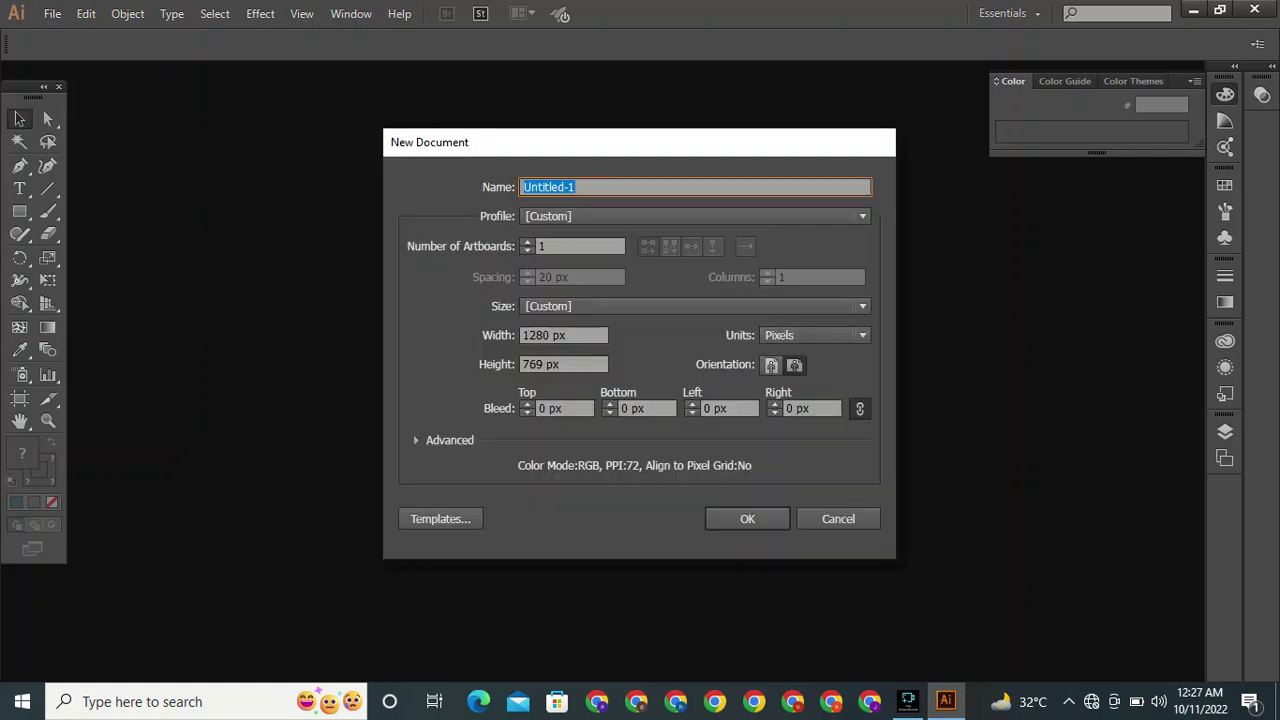
pyautogui.press('Return')
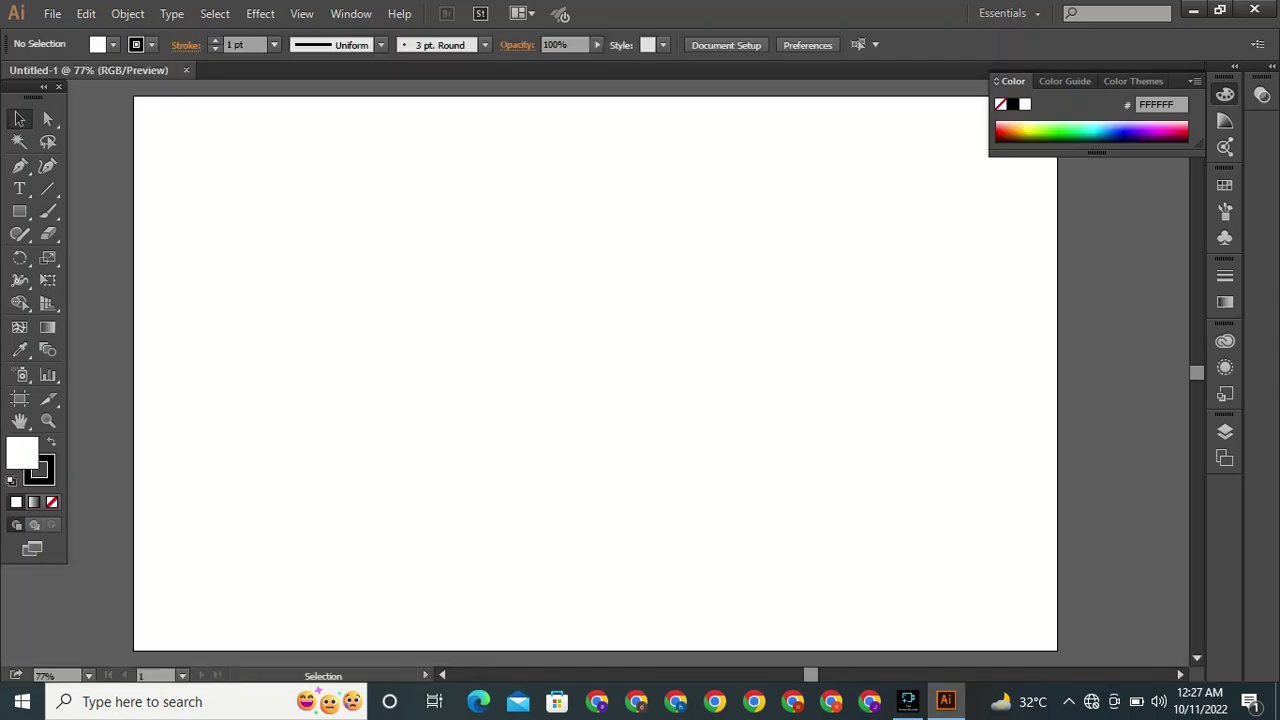
# Draw a 1280 × 769 px rectangle starting at the artboard's upper-left corner so it covers the whole artboard.
pyautogui.hotkey('ctrl', '1')
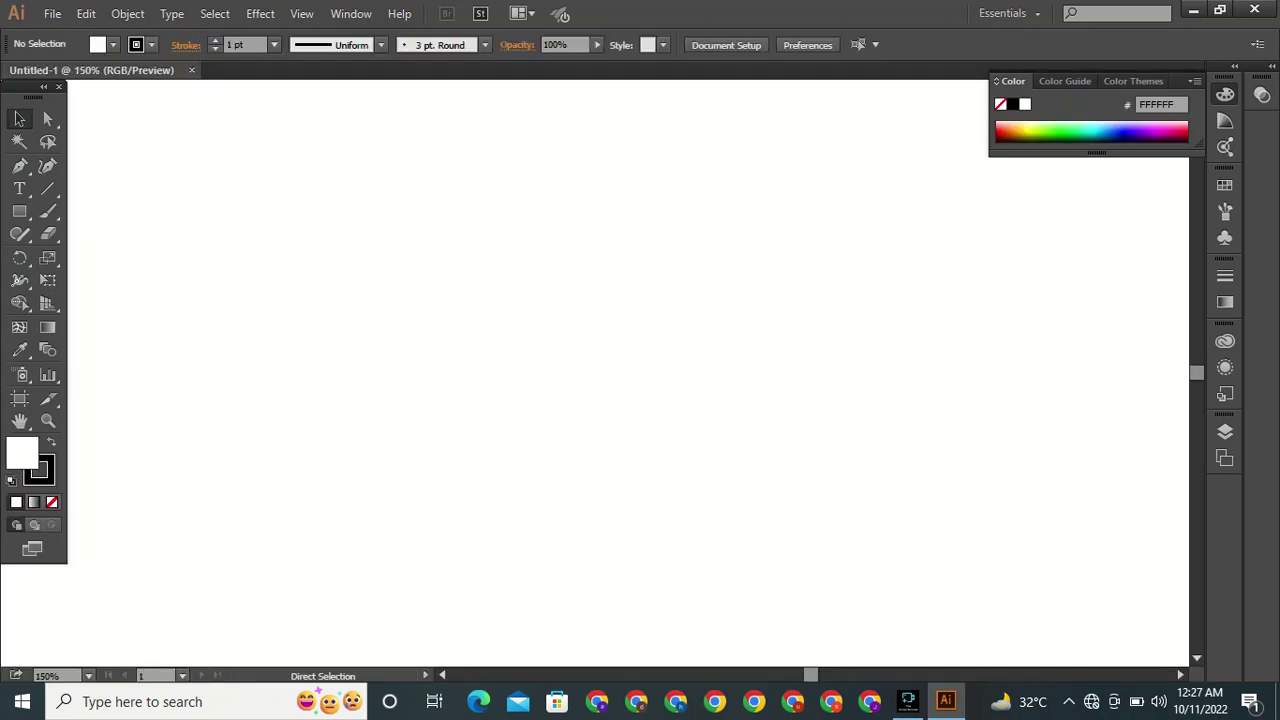
pyautogui.hotkey('ctrl', '1')
pyautogui.hotkey('ctrl', '-')
pyautogui.hotkey('ctrl', '-')
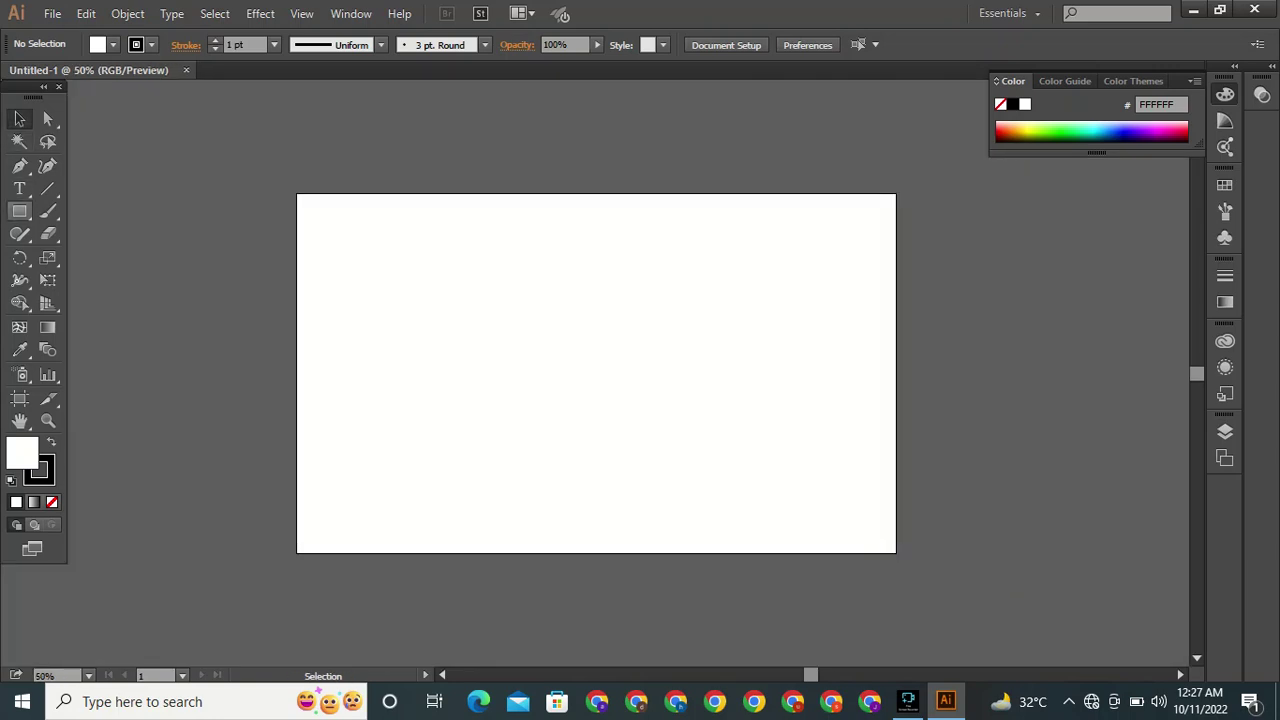
pyautogui.click(20, 211)
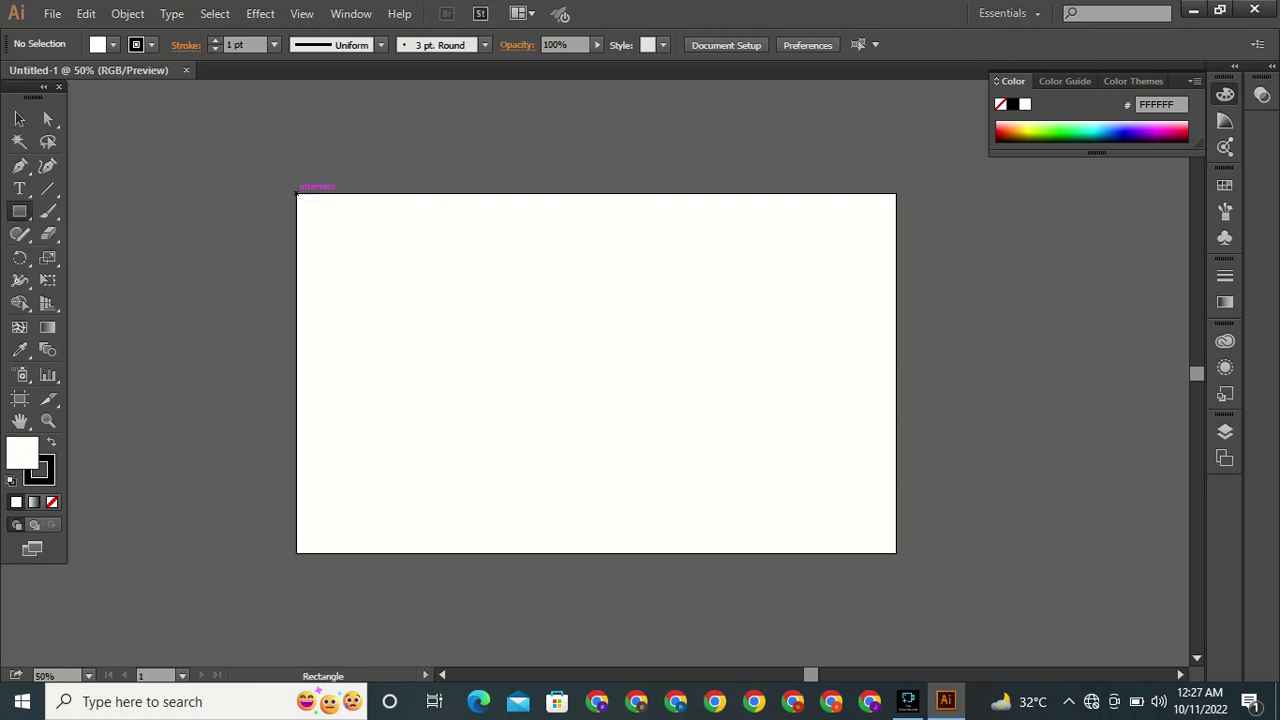
pyautogui.click(296, 193)
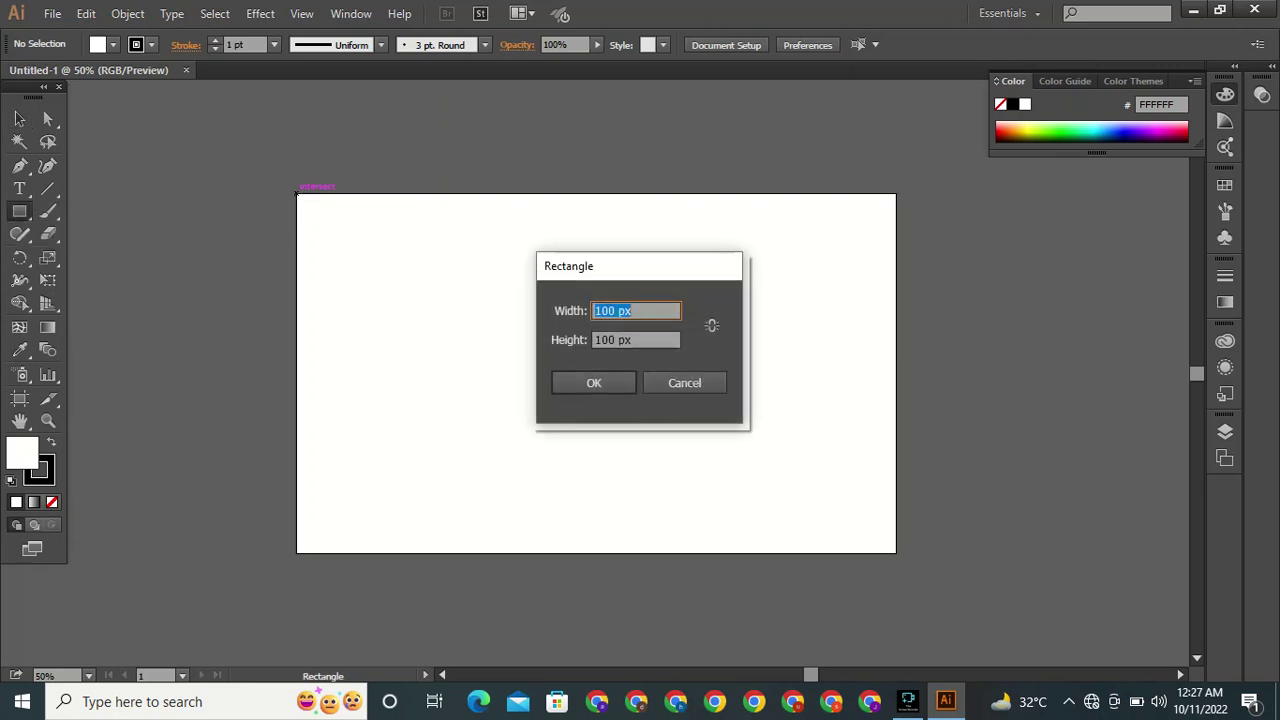
pyautogui.click(633, 311)
pyautogui.press('BackSpace')
pyautogui.press('BackSpace')
pyautogui.press('BackSpace')
pyautogui.press('BackSpace')
pyautogui.press('BackSpace')
pyautogui.press('BackSpace')
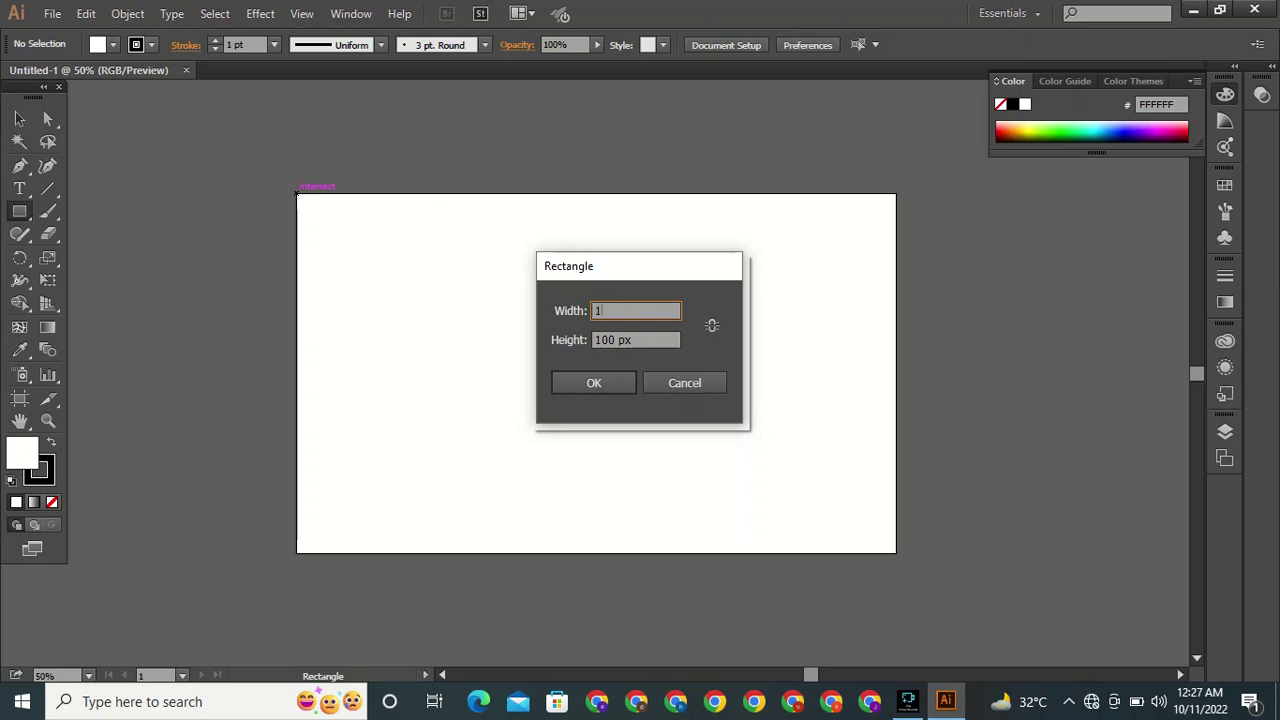
pyautogui.write('1280')
pyautogui.press('Tab')
pyautogui.press('Right')
pyautogui.press('BackSpace')
pyautogui.press('BackSpace')
pyautogui.press('BackSpace')
pyautogui.press('BackSpace')
pyautogui.press('BackSpace')
pyautogui.press('BackSpace')
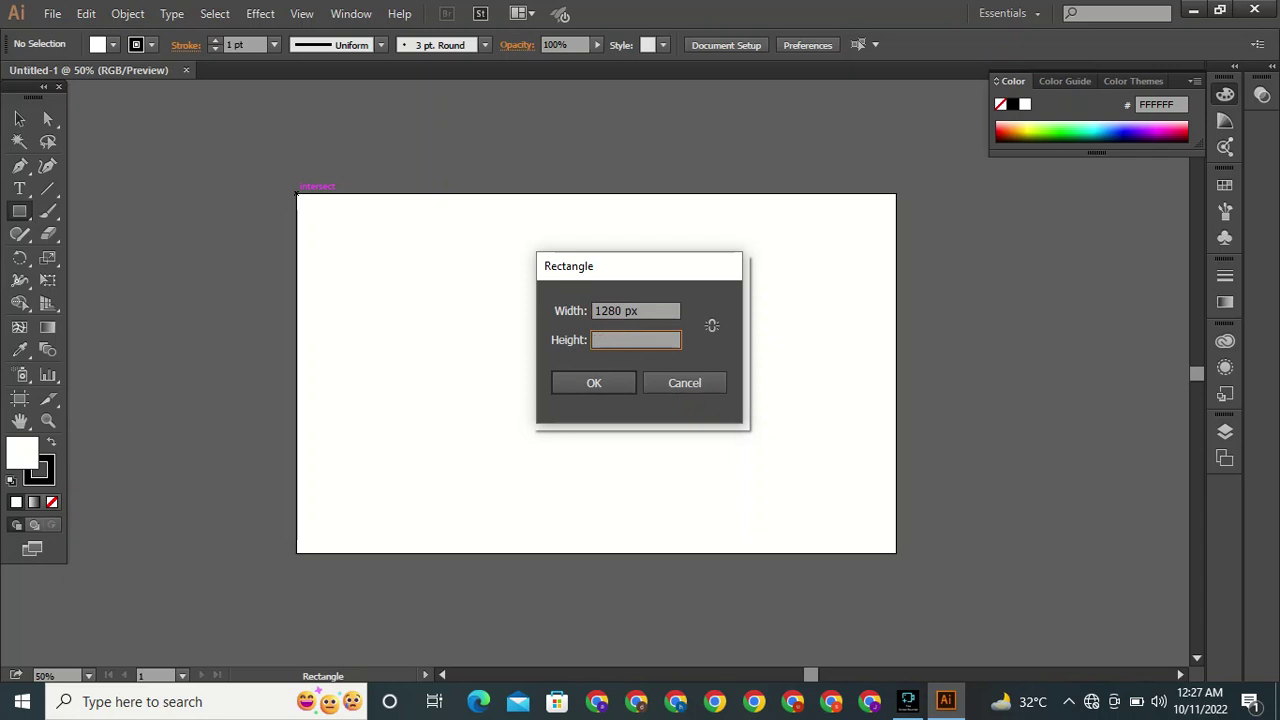
pyautogui.write('769')
pyautogui.press('Return')
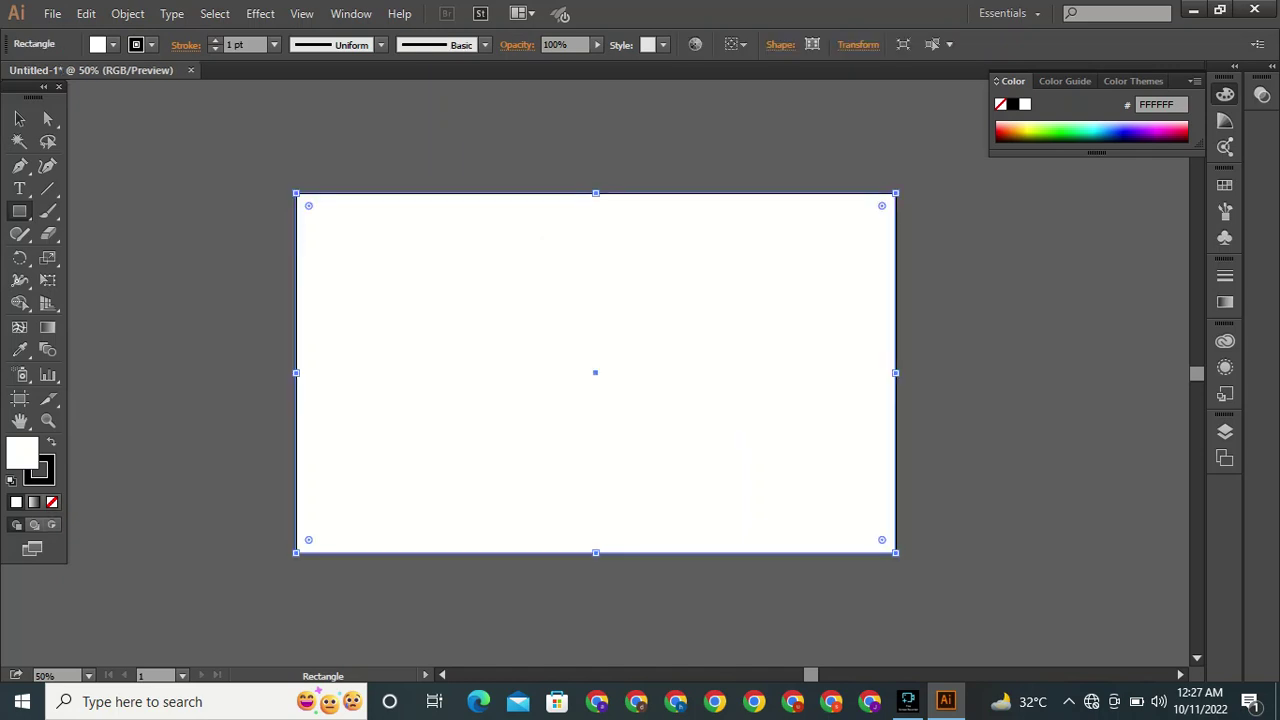
# Fill the full-artboard rectangle with the muted brownish grey 756B6B.
pyautogui.click(19, 118)
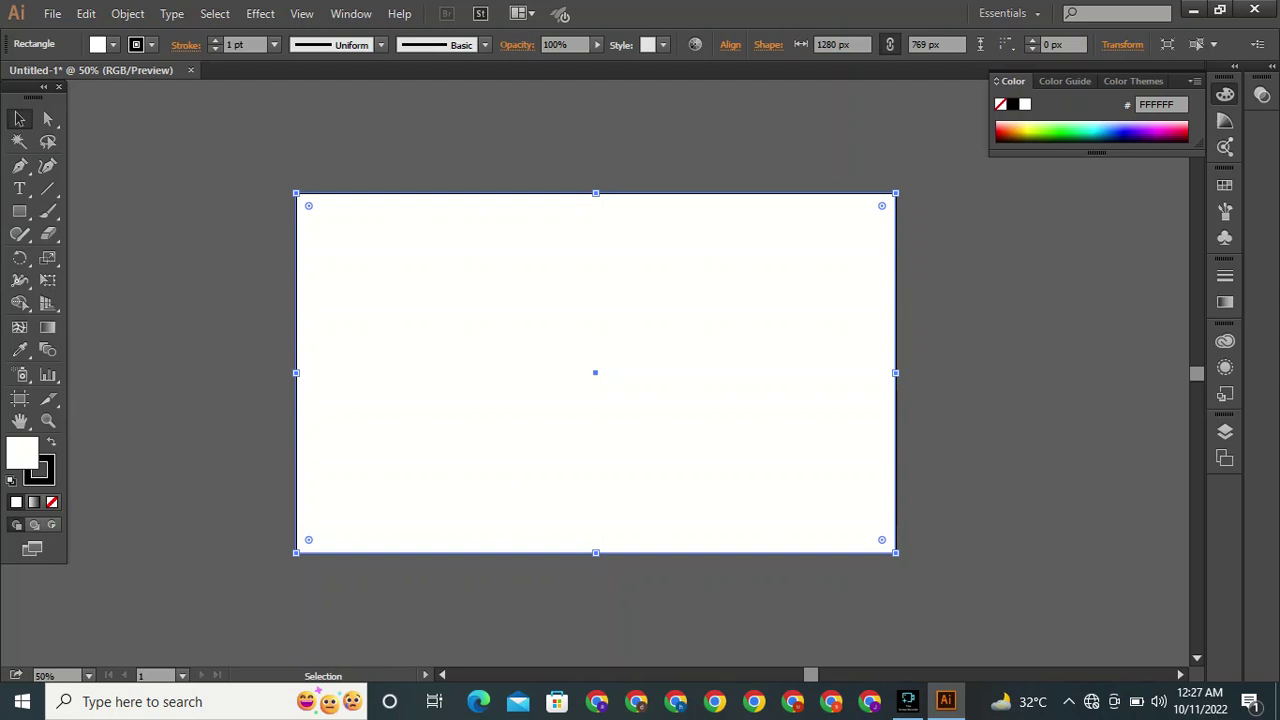
pyautogui.doubleClick(22, 453)
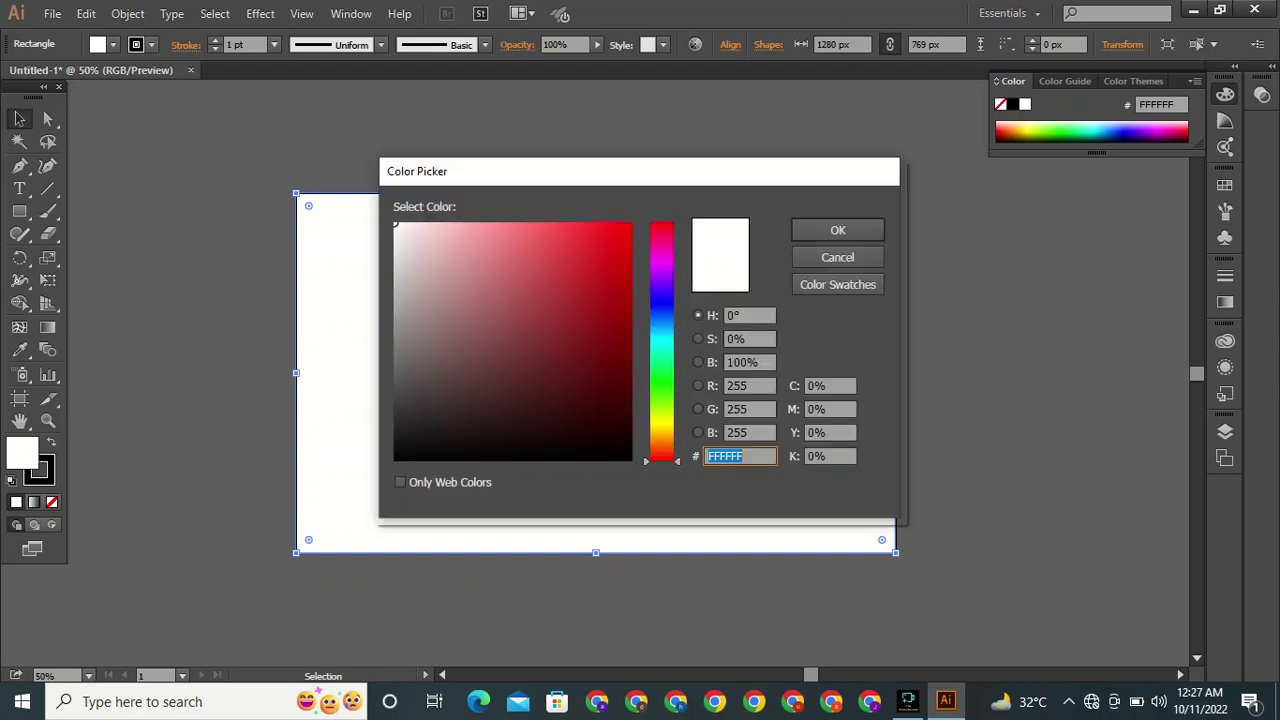
pyautogui.click(430, 306)
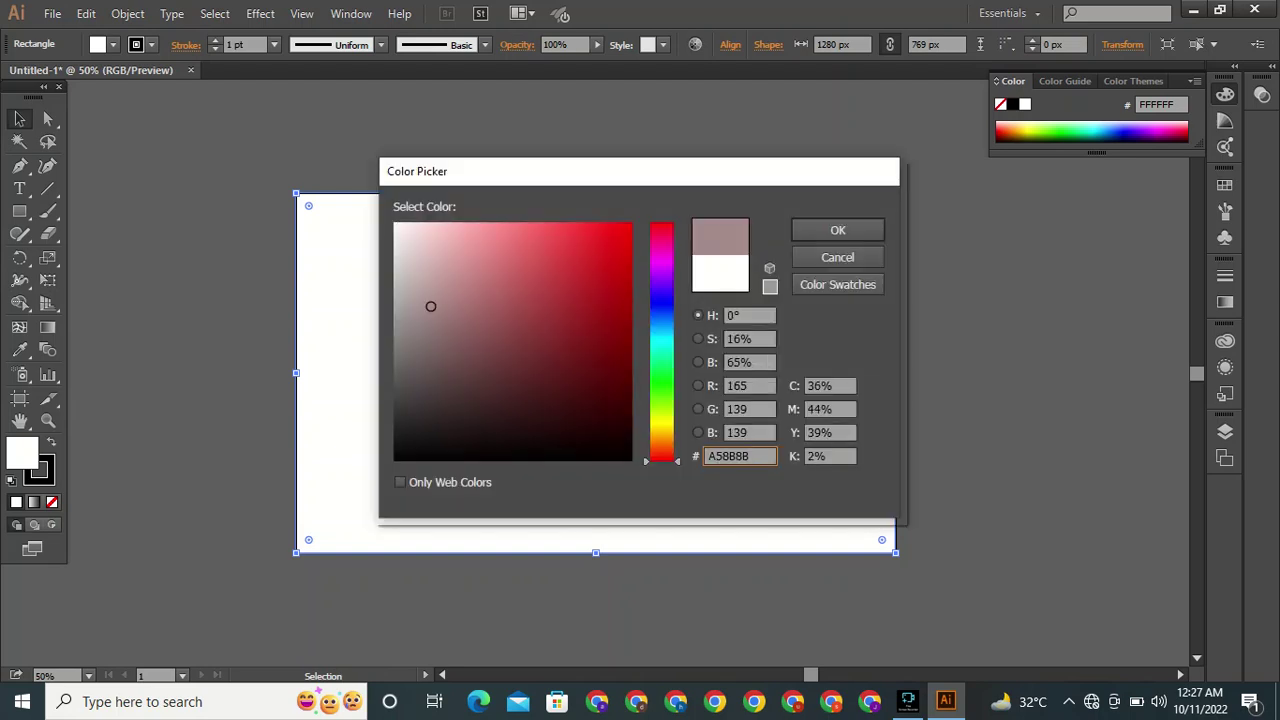
pyautogui.moveTo(430, 306); pyautogui.dragTo(414, 351)
pyautogui.click(838, 230)
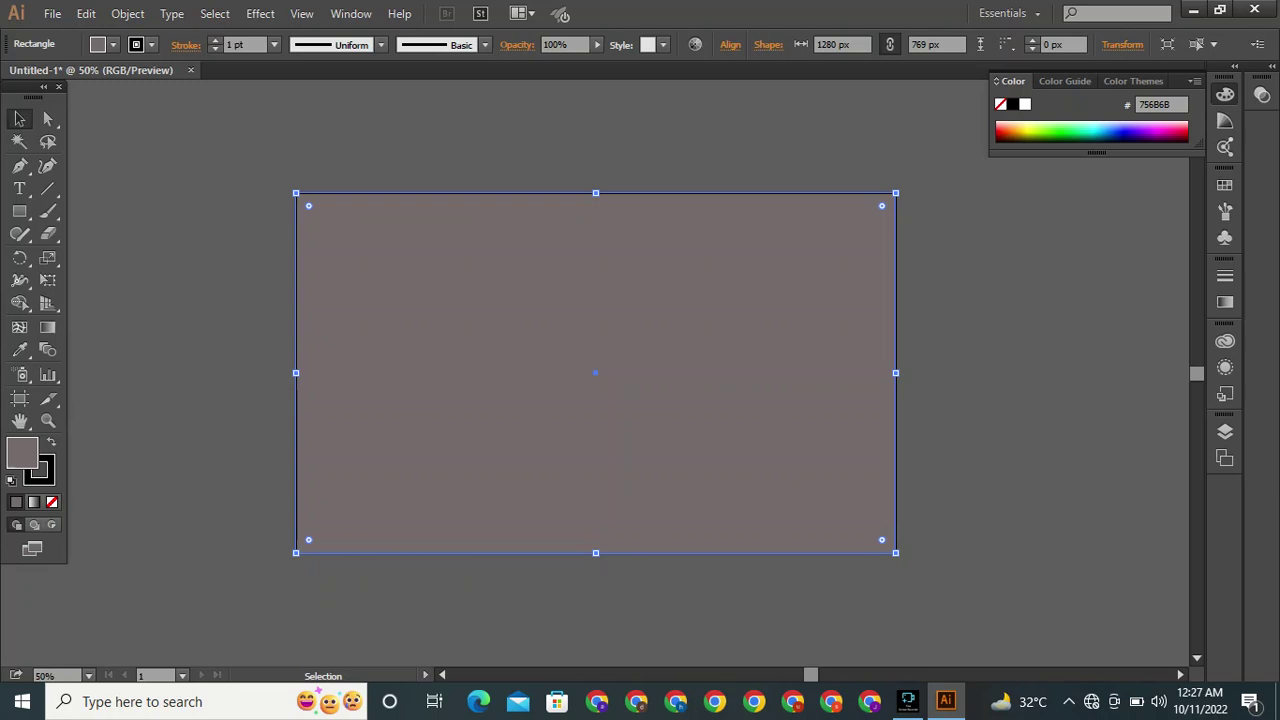
# Set the grey rectangle's stroke weight to 5 pt, keeping the miter join and the limit of 10.
pyautogui.press('x')
pyautogui.click(186, 45)
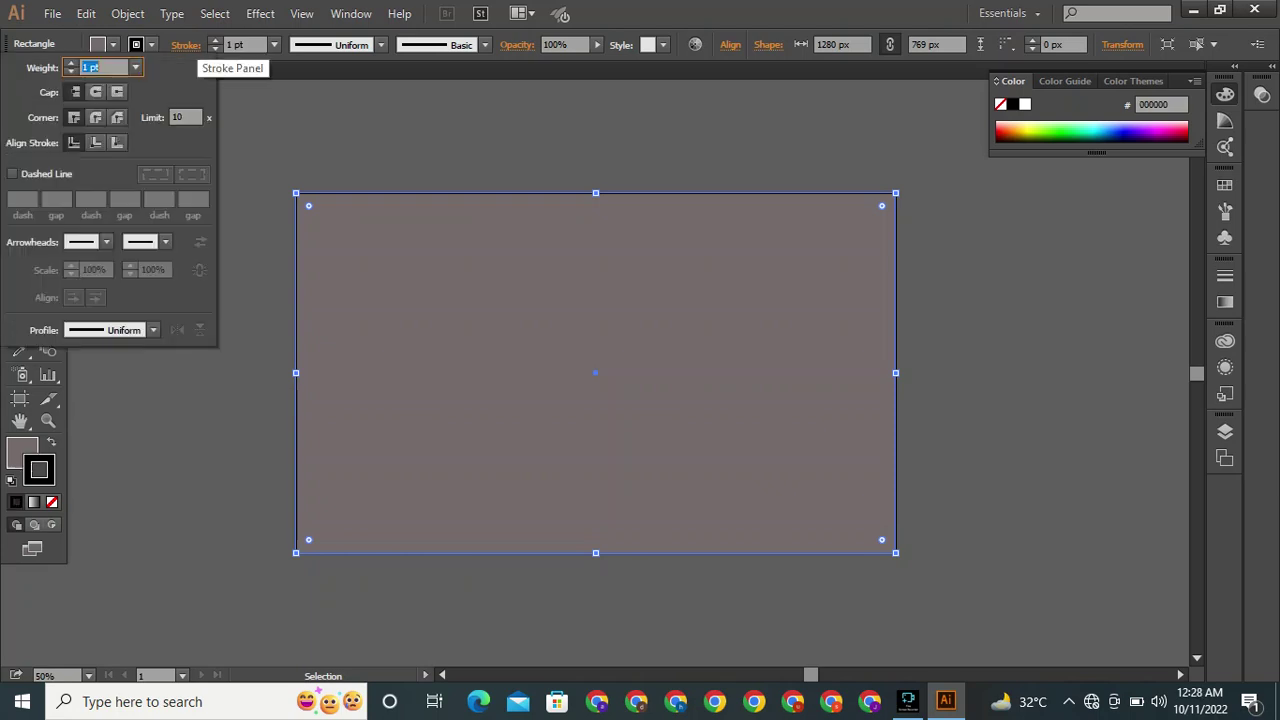
pyautogui.click(74, 118)
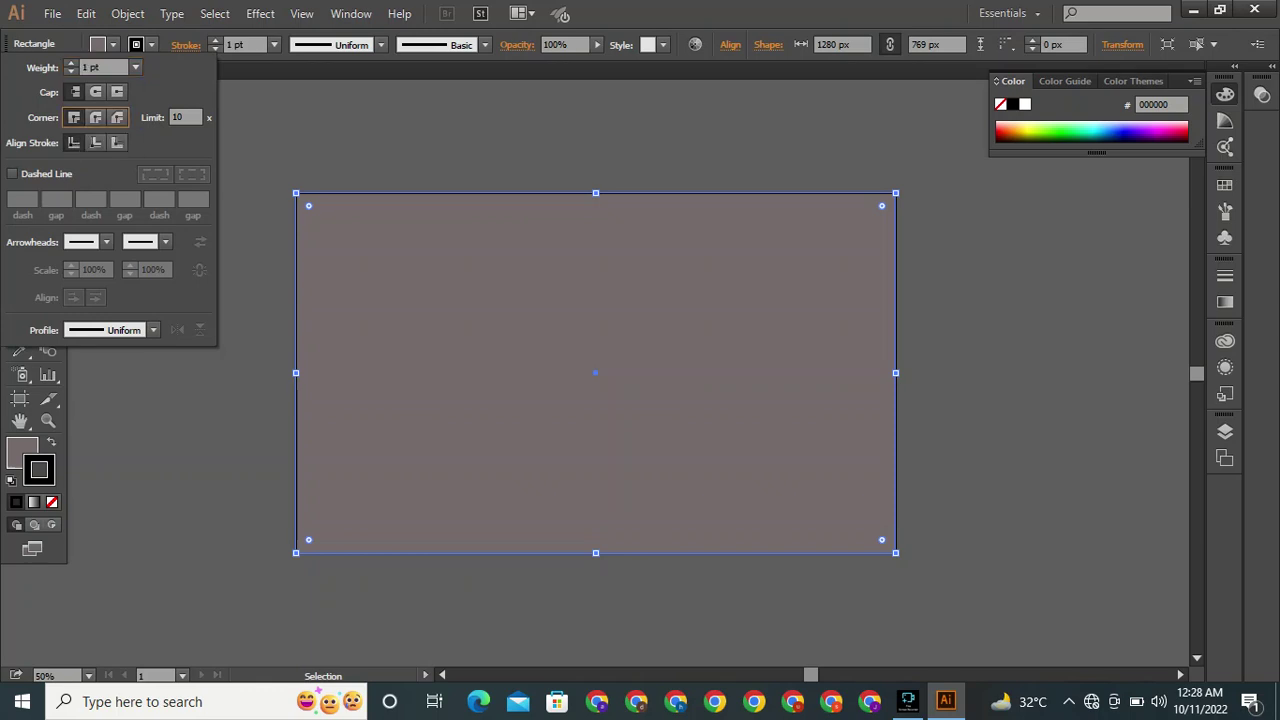
pyautogui.click(185, 118)
pyautogui.click(106, 241)
pyautogui.press('Escape')
pyautogui.click(71, 63)
pyautogui.click(71, 63)
pyautogui.click(71, 63)
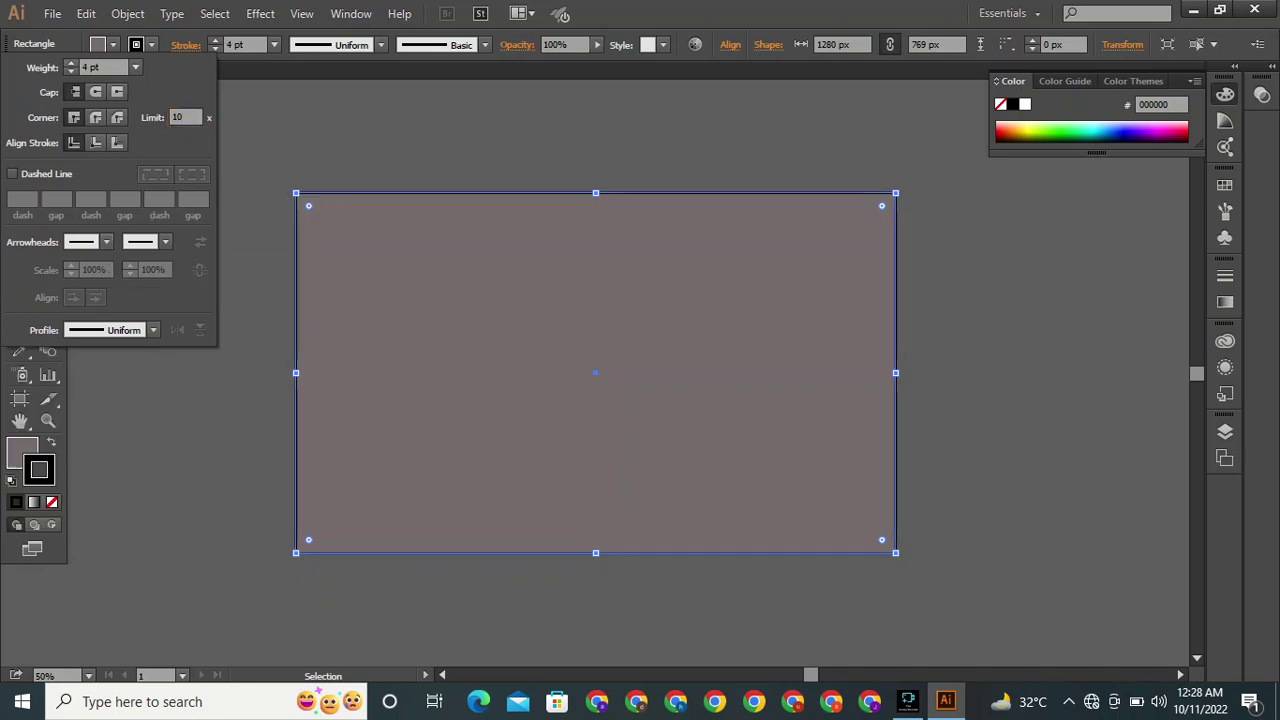
pyautogui.click(70, 63)
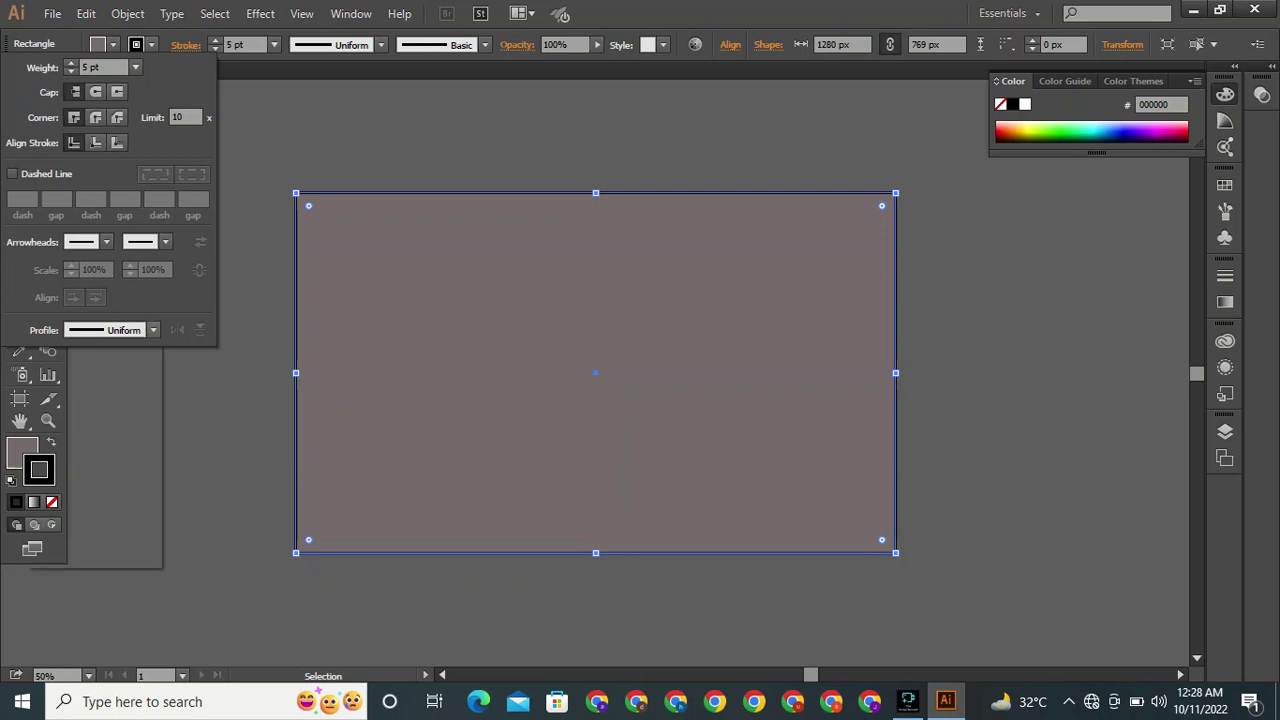
# Apply the lens-shaped variable width profile to the grey rectangle's stroke and deselect it.
pyautogui.click(153, 330)
pyautogui.click(90, 385)
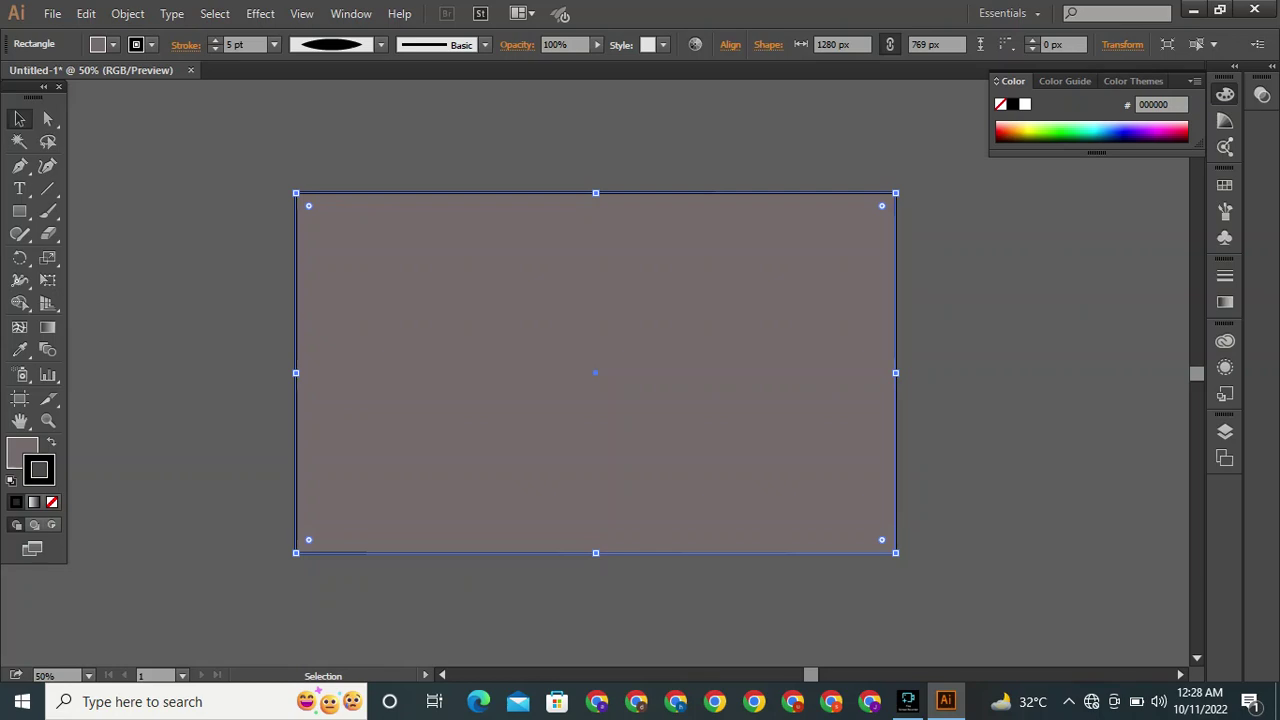
pyautogui.press('x')
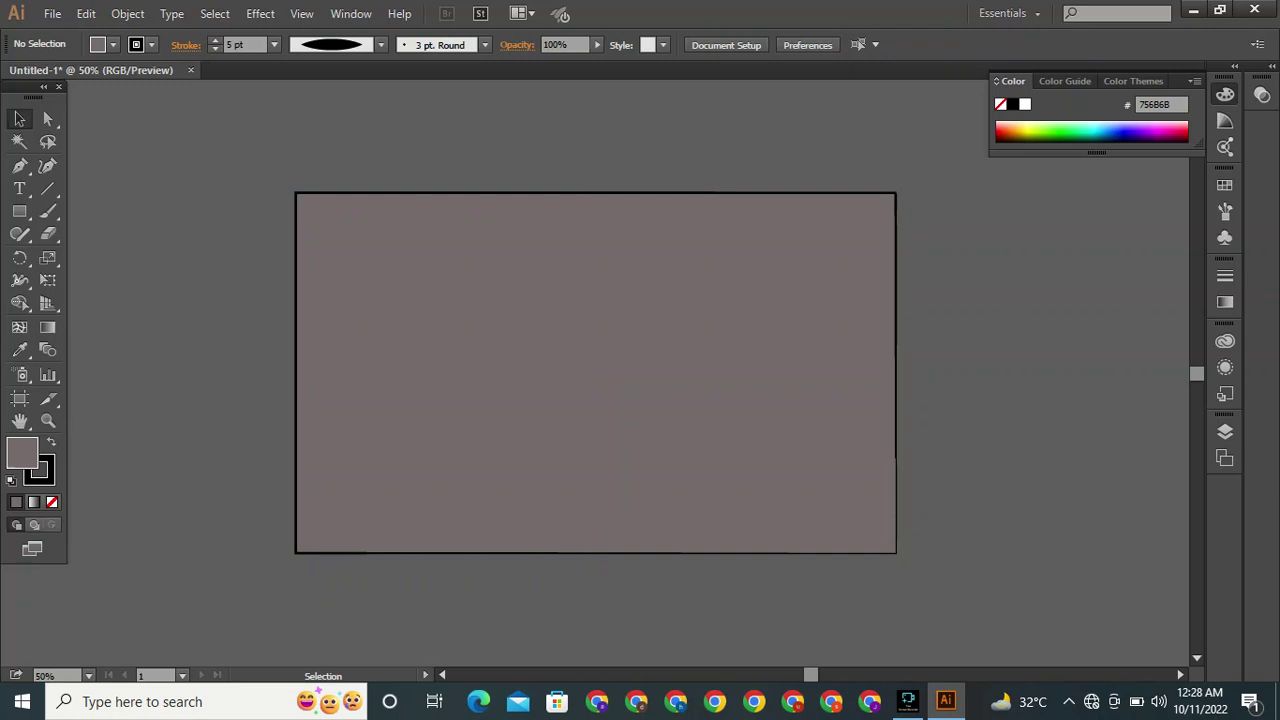
# Draw a rectangle about 661 × 779 px over the artboard's right half and fill it with cyan 00BDE9.
pyautogui.press('m')
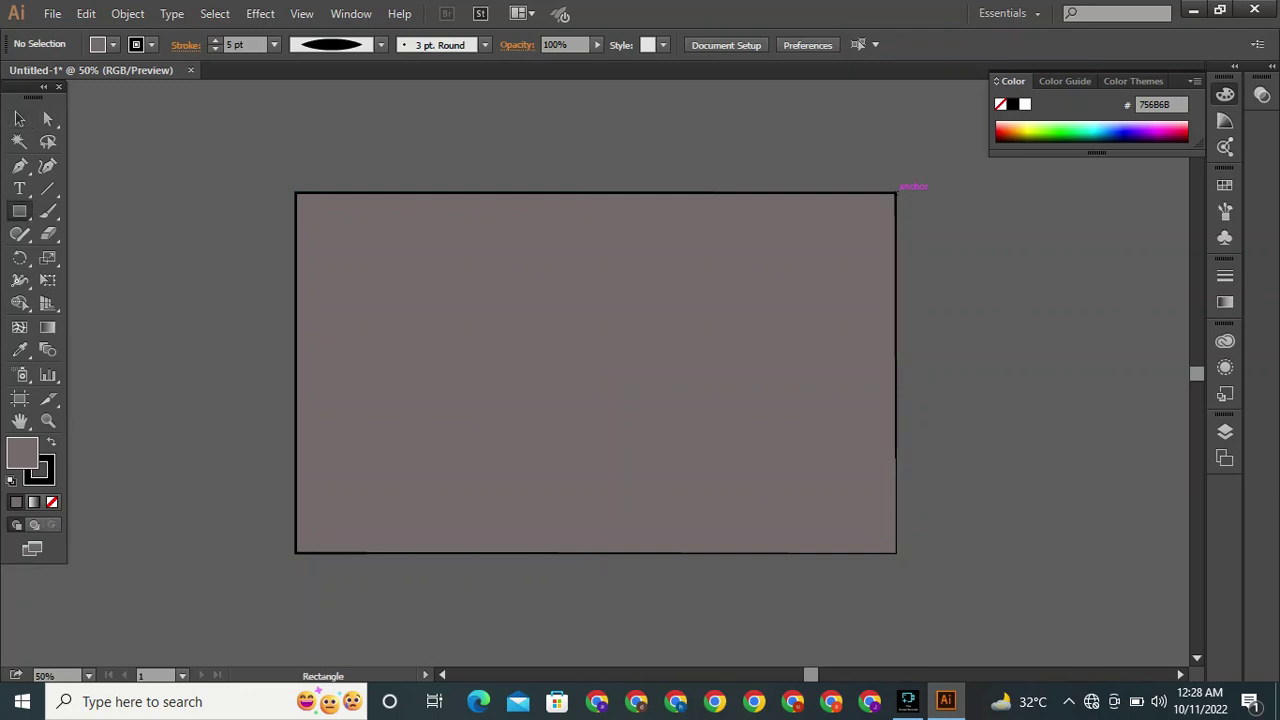
pyautogui.moveTo(896, 192); pyautogui.dragTo(586, 557)
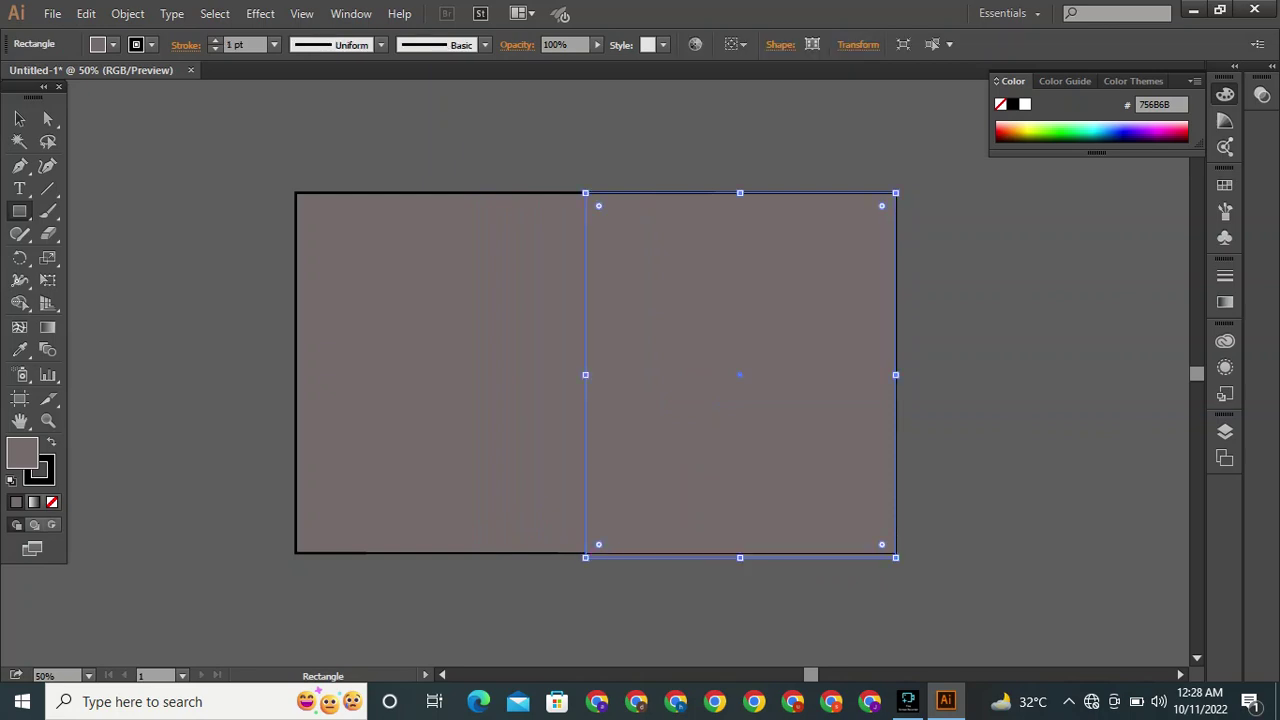
pyautogui.click(1092, 133)
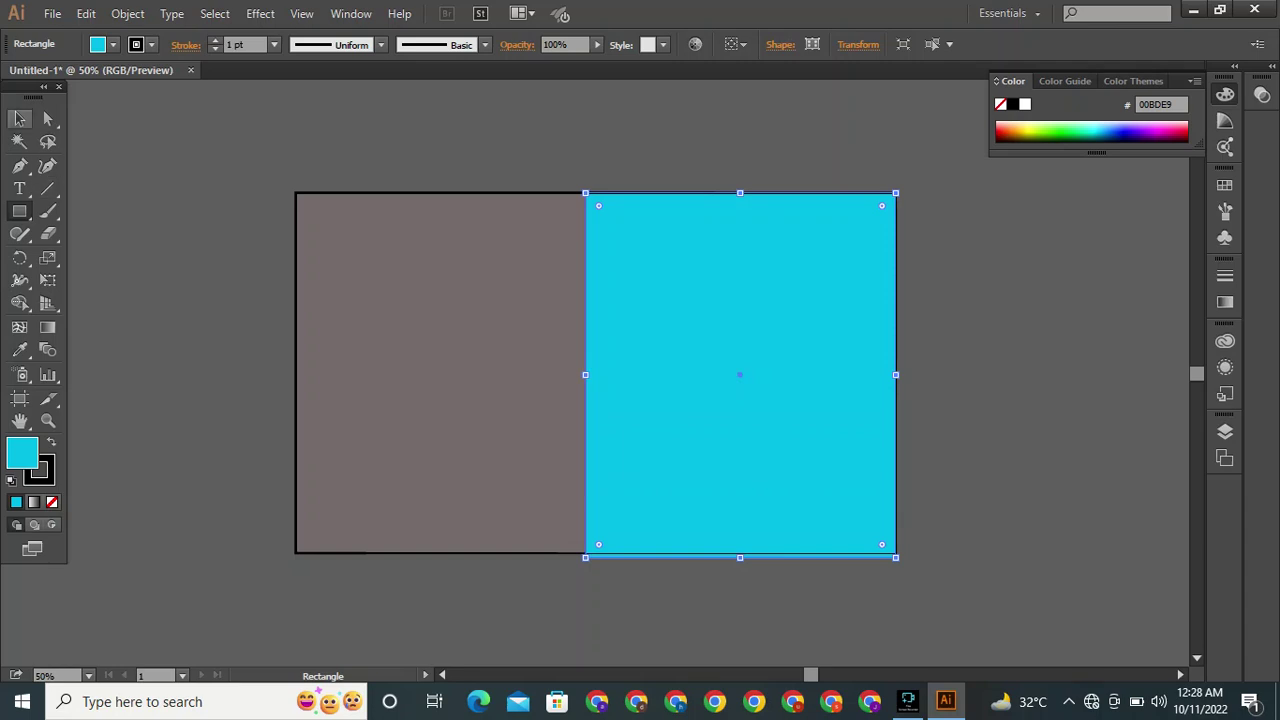
pyautogui.click(19, 118)
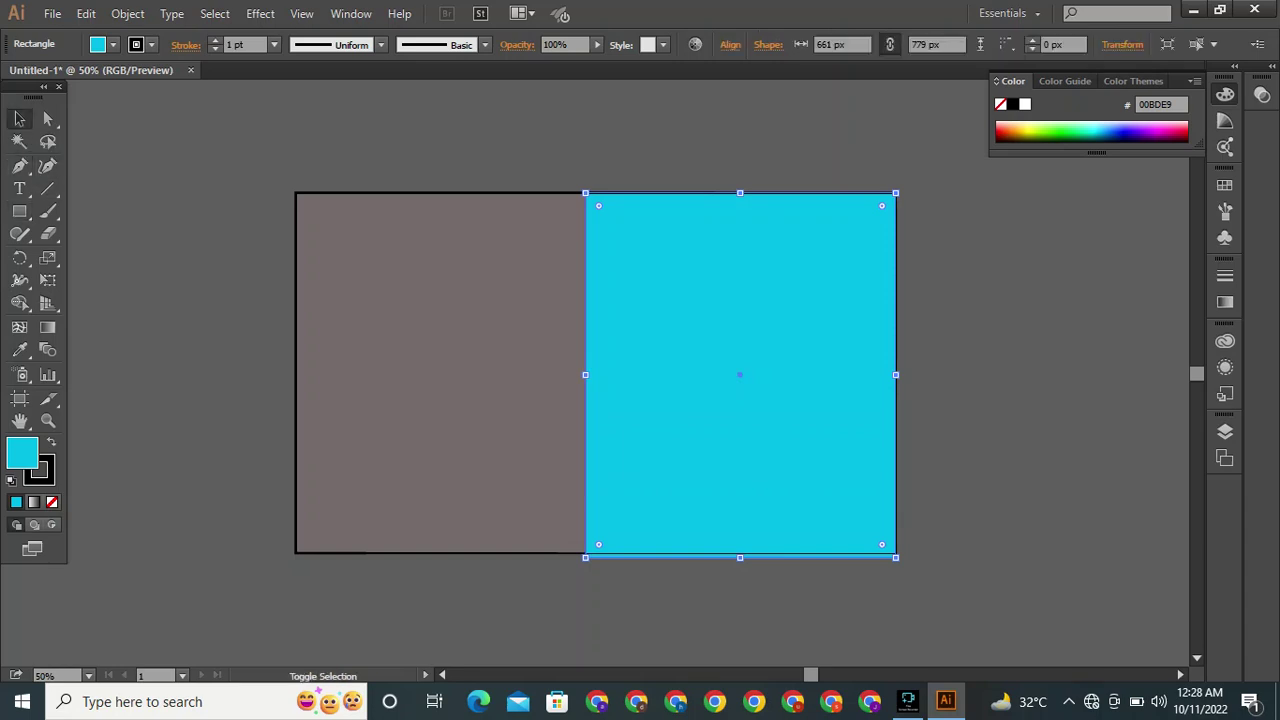
# Bend the cyan rectangle's left edge into an S-shaped curve bulging inward, using the Anchor Point tool and its direction handles.
pyautogui.hotkey('shift', 'c')
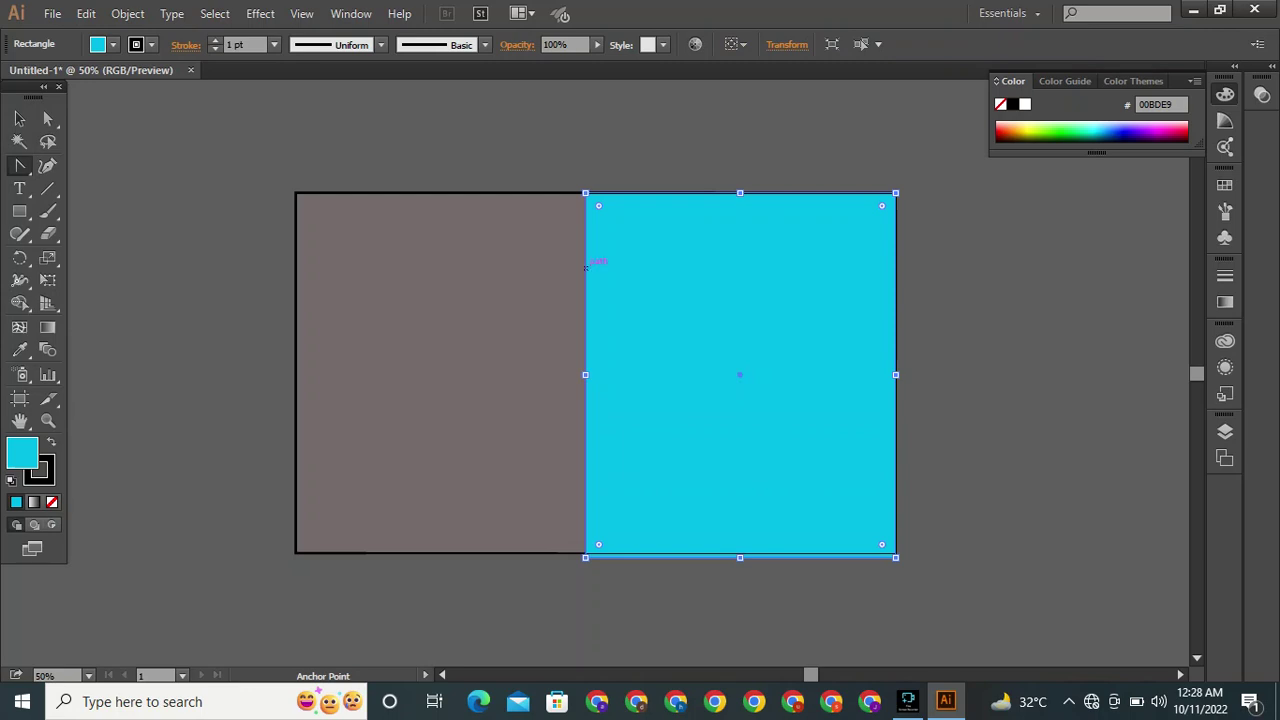
pyautogui.moveTo(586, 267); pyautogui.dragTo(651, 310)
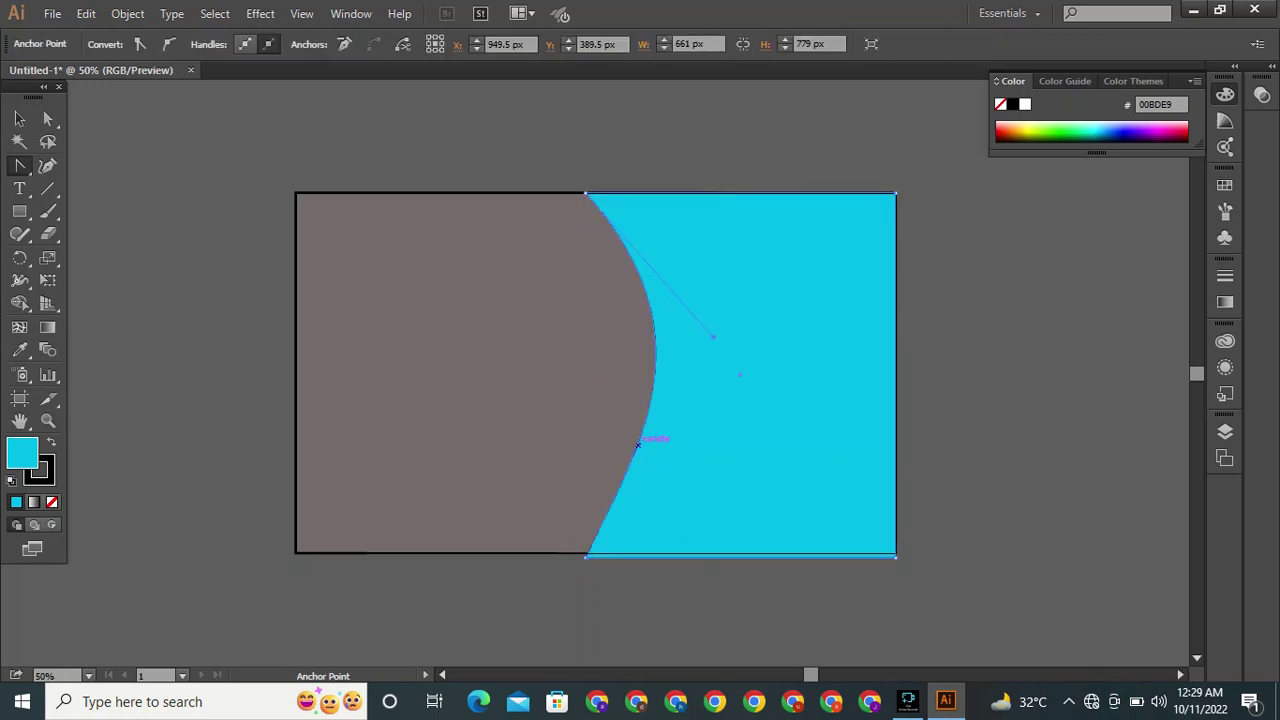
pyautogui.moveTo(651, 438); pyautogui.dragTo(586, 460)
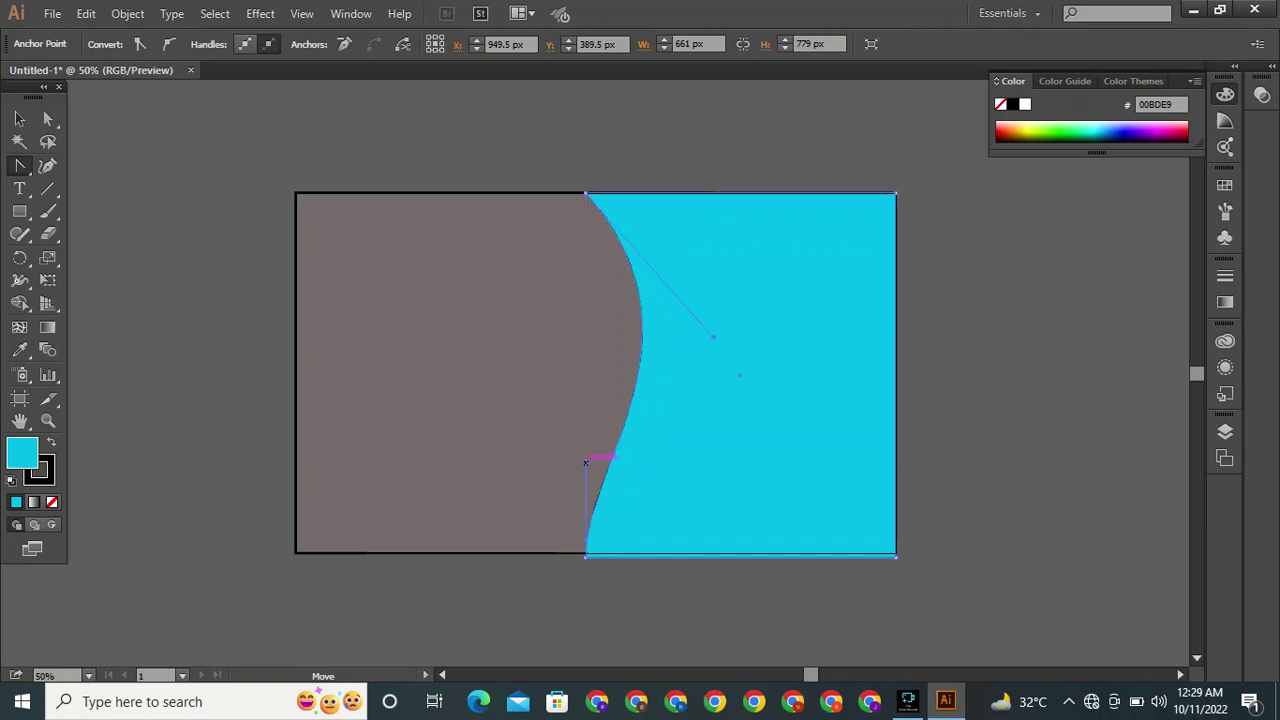
pyautogui.moveTo(713, 337); pyautogui.dragTo(803, 374)
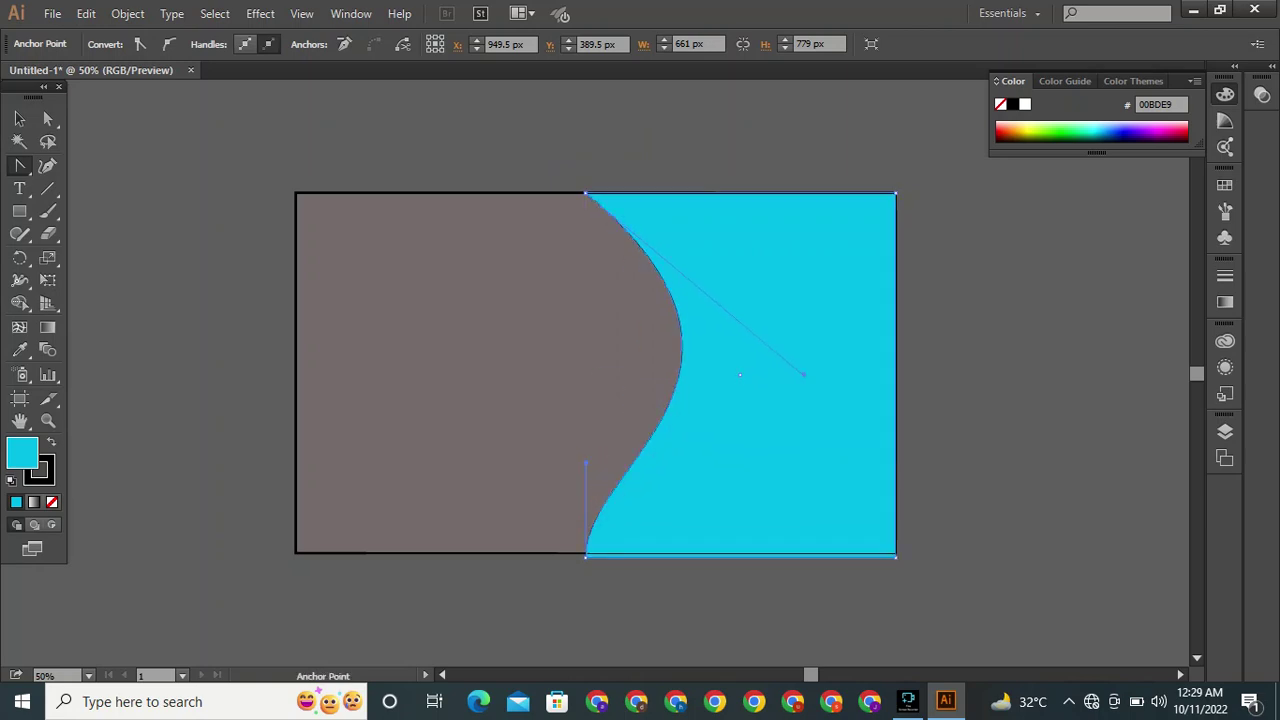
pyautogui.click(19, 118)
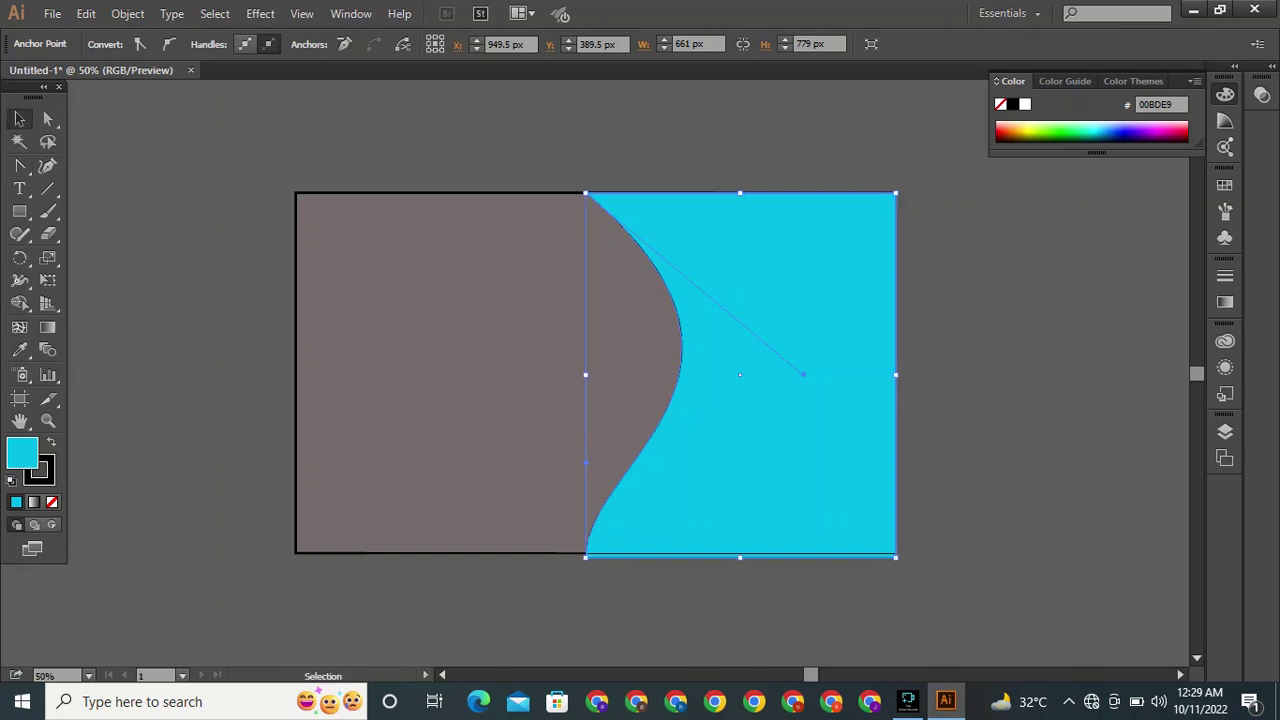
pyautogui.click(745, 365)
pyautogui.click(970, 385)
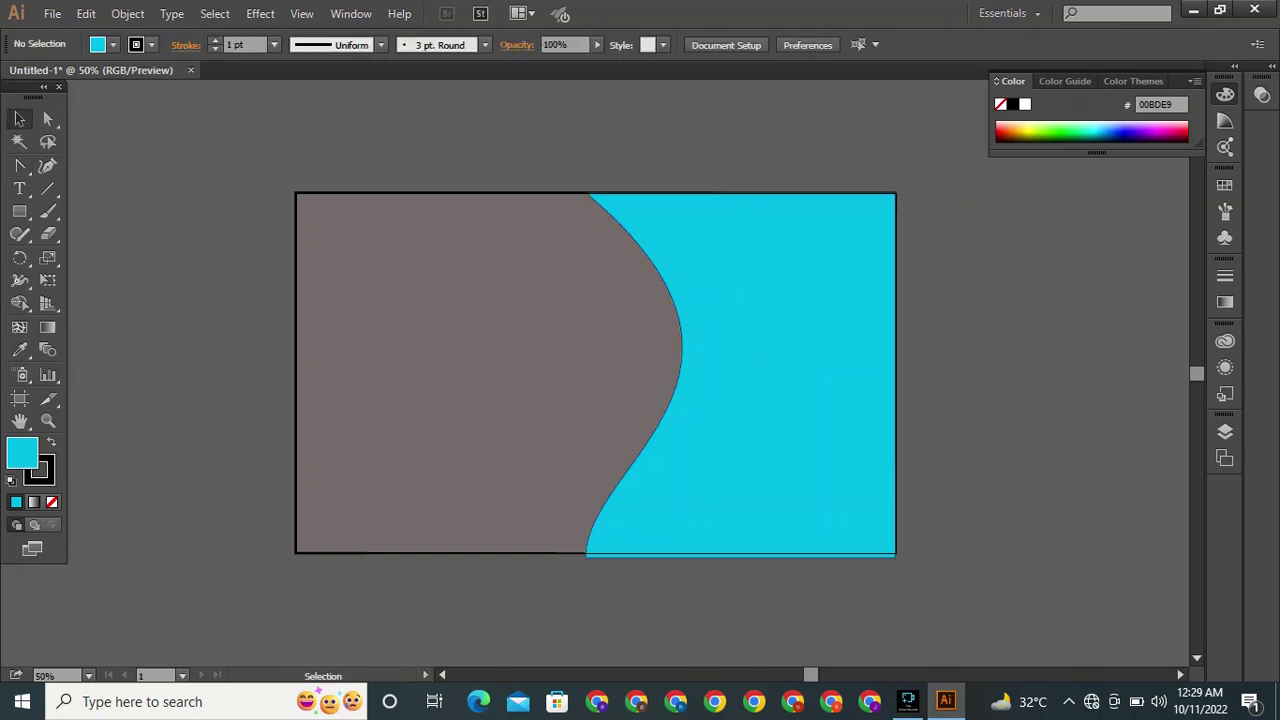
# Shorten the cyan shape from its lower edge so it ends flush with the artboard's bottom, and leave it selected.
pyautogui.click(760, 372)
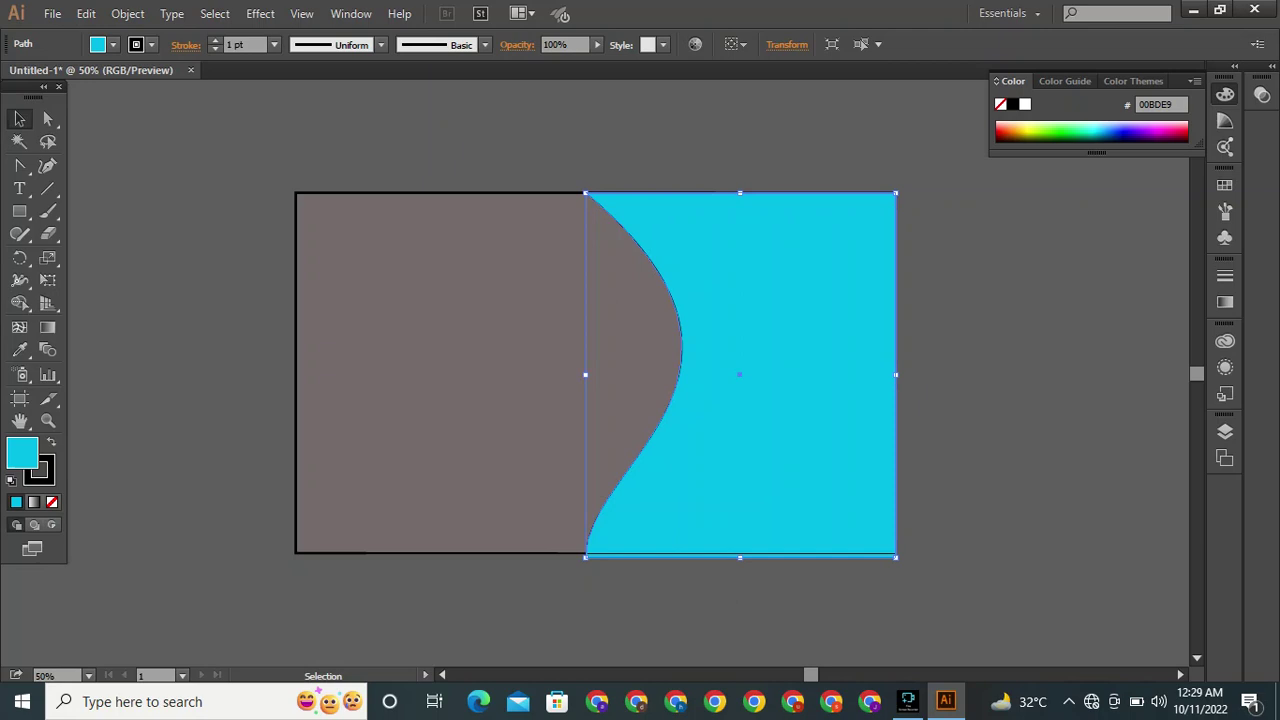
pyautogui.moveTo(740, 556)
pyautogui.mouseDown()
pyautogui.moveTo(762, 553)
pyautogui.moveTo(740, 550)
pyautogui.mouseUp()
pyautogui.hotkey('ctrl', 'shift', 'a')
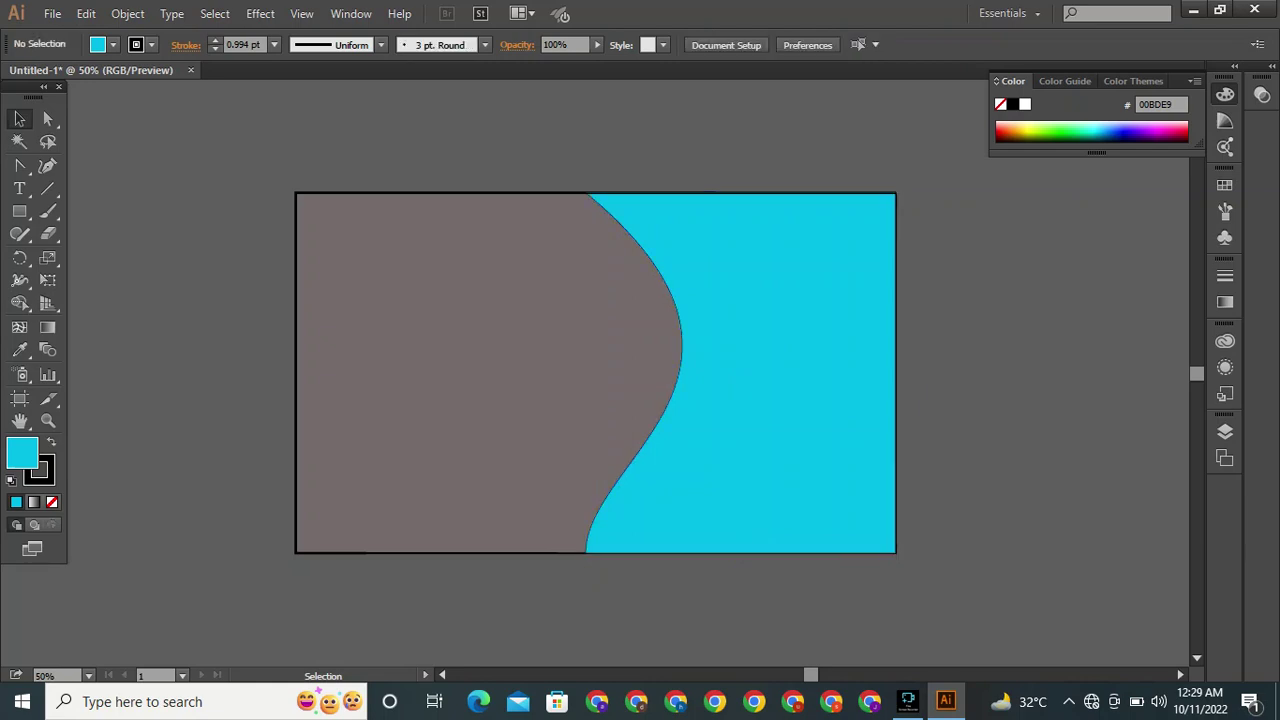
pyautogui.click(740, 374)
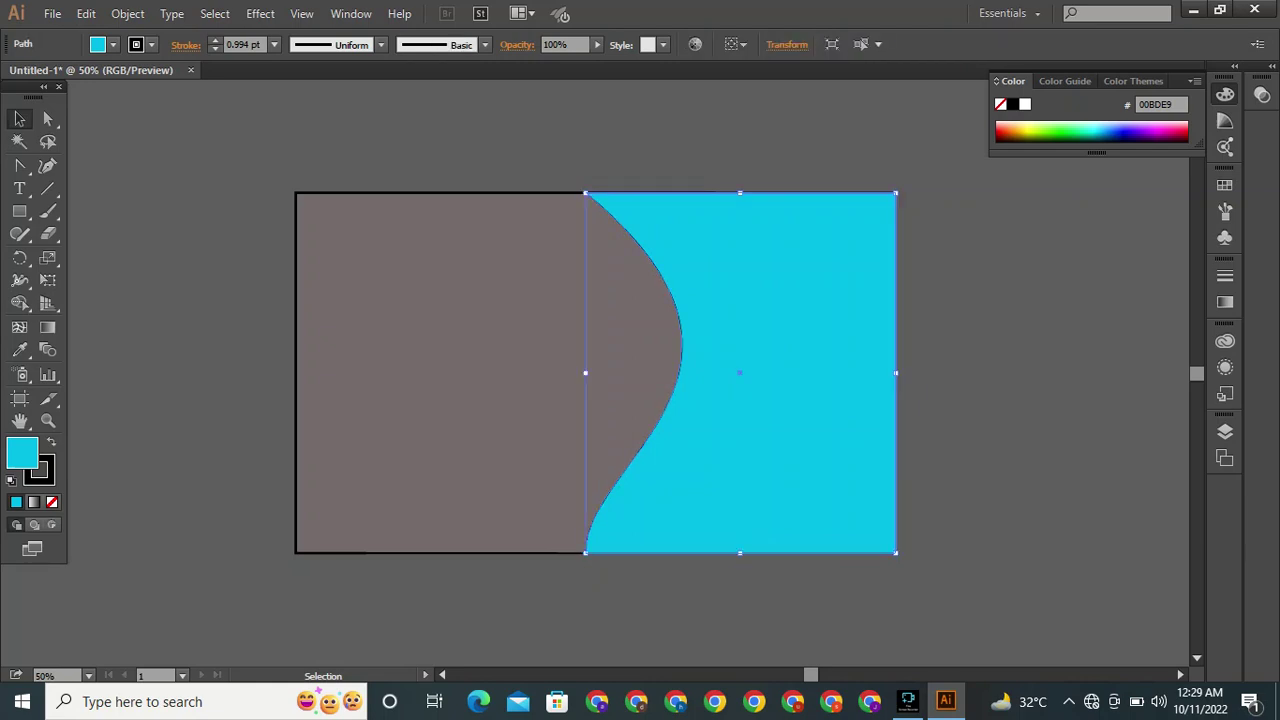
pyautogui.press('Up')
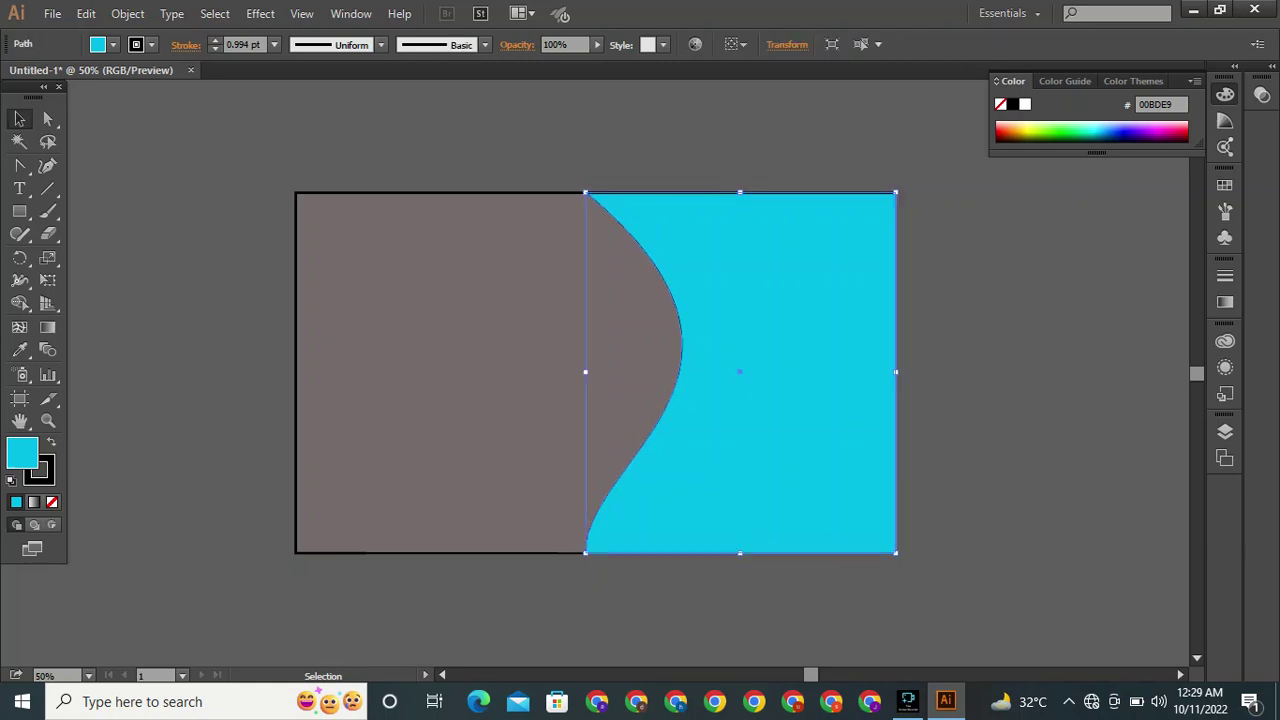
pyautogui.hotkey('ctrl', 'shift', 'a')
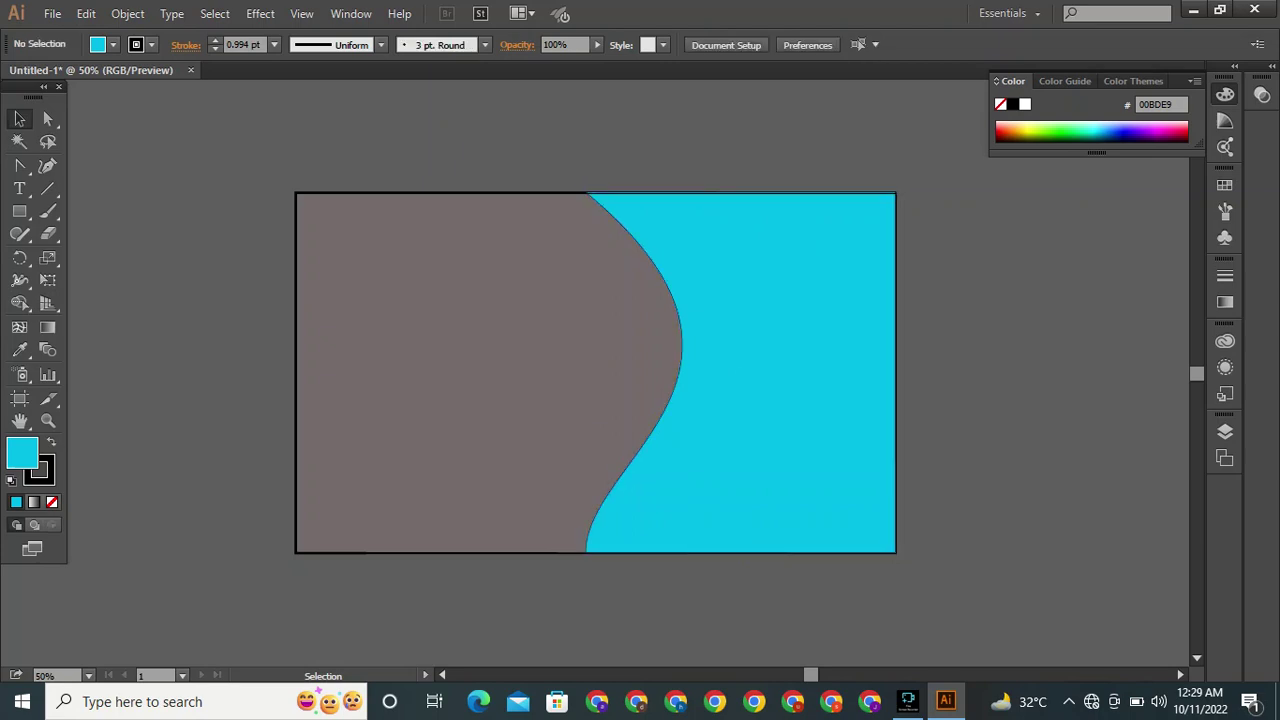
pyautogui.click(896, 373)
pyautogui.press('Down')
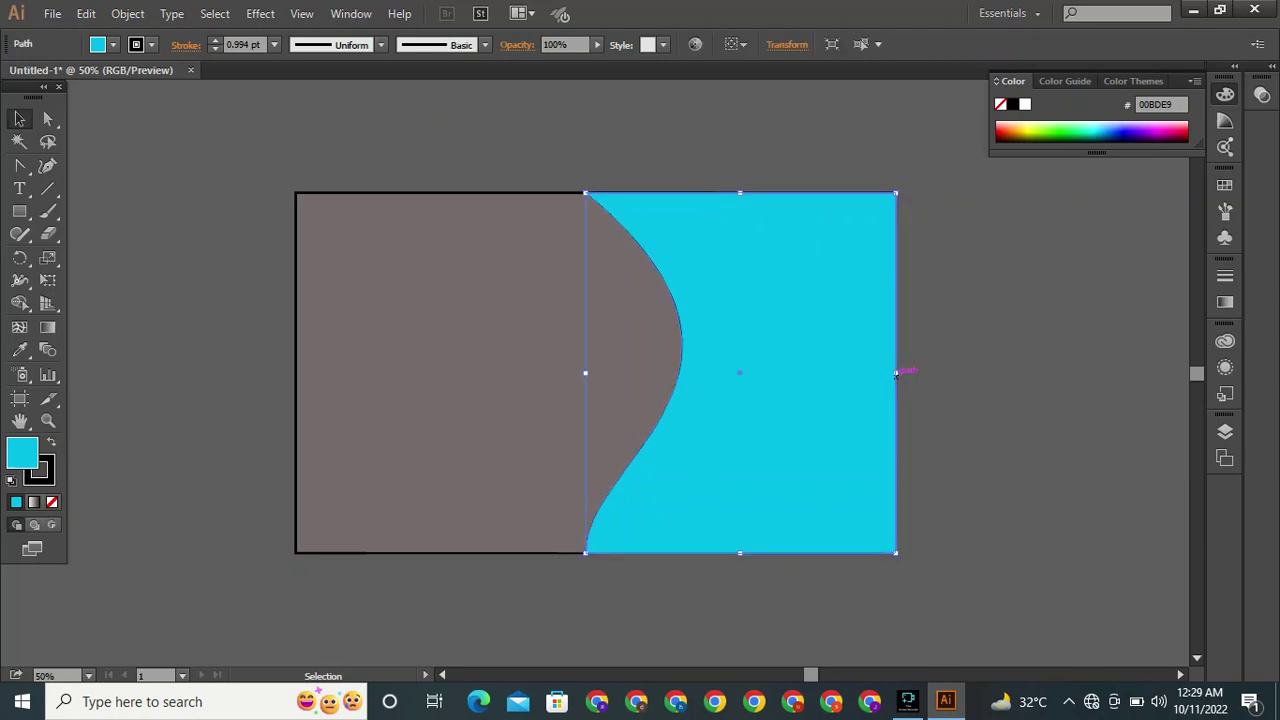
pyautogui.hotkey('ctrl', 'shift', 'a')
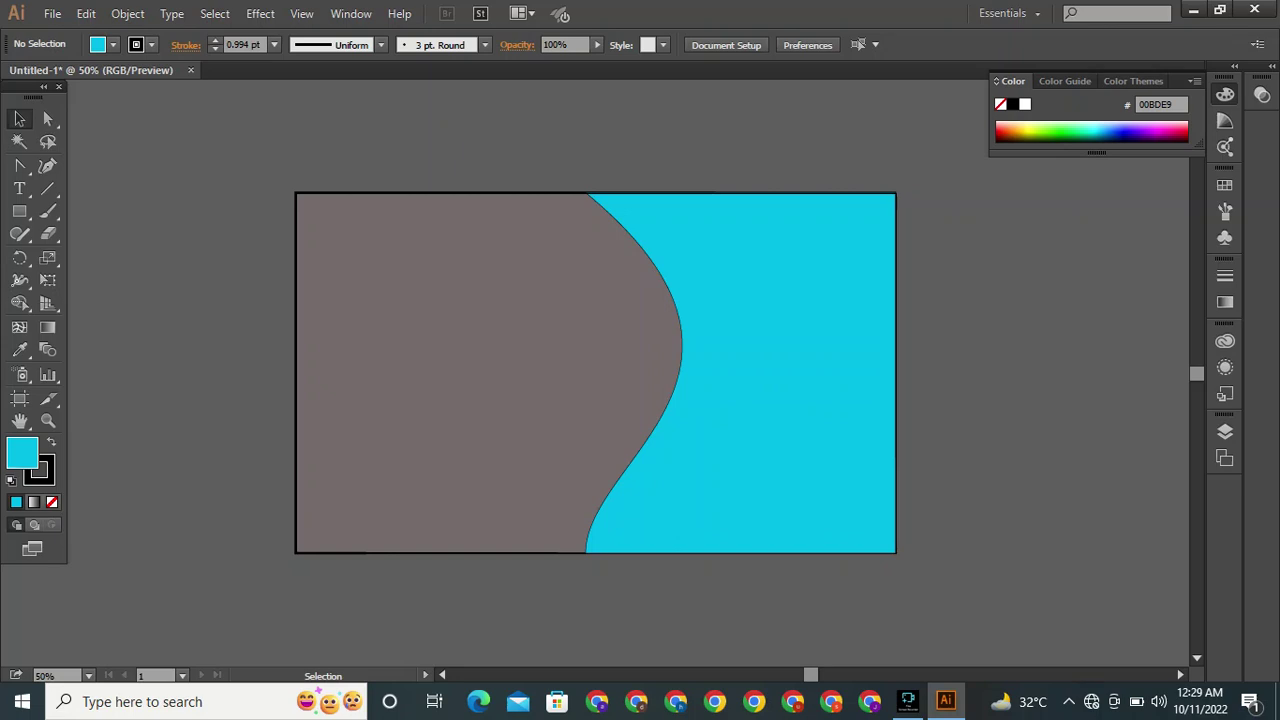
pyautogui.click(780, 373)
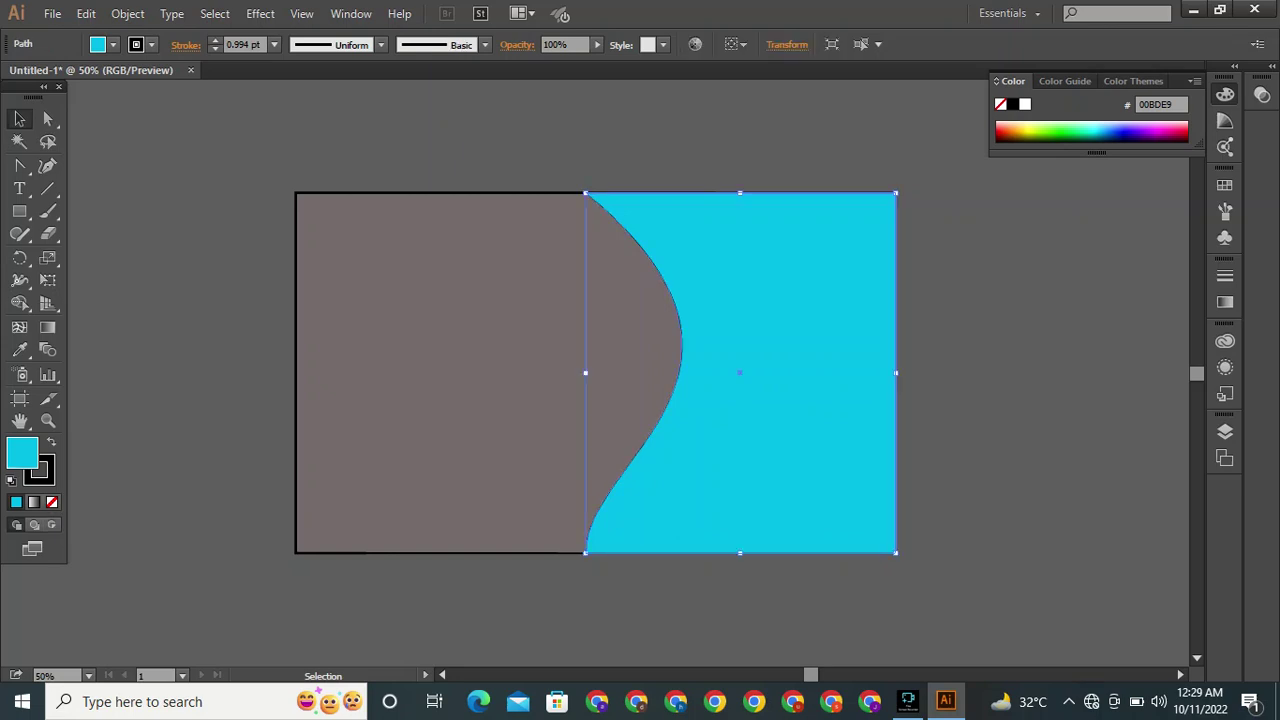
pyautogui.moveTo(777, 366); pyautogui.dragTo(768, 366)
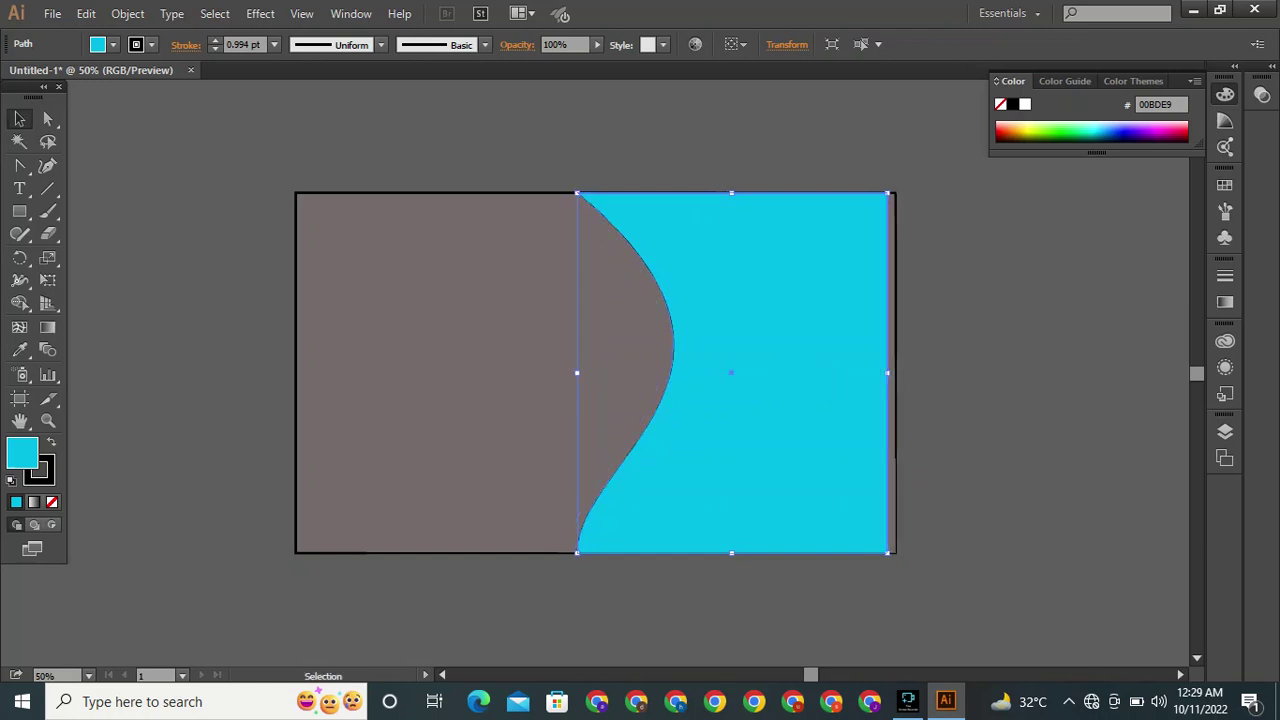
pyautogui.hotkey('ctrl', 'z')
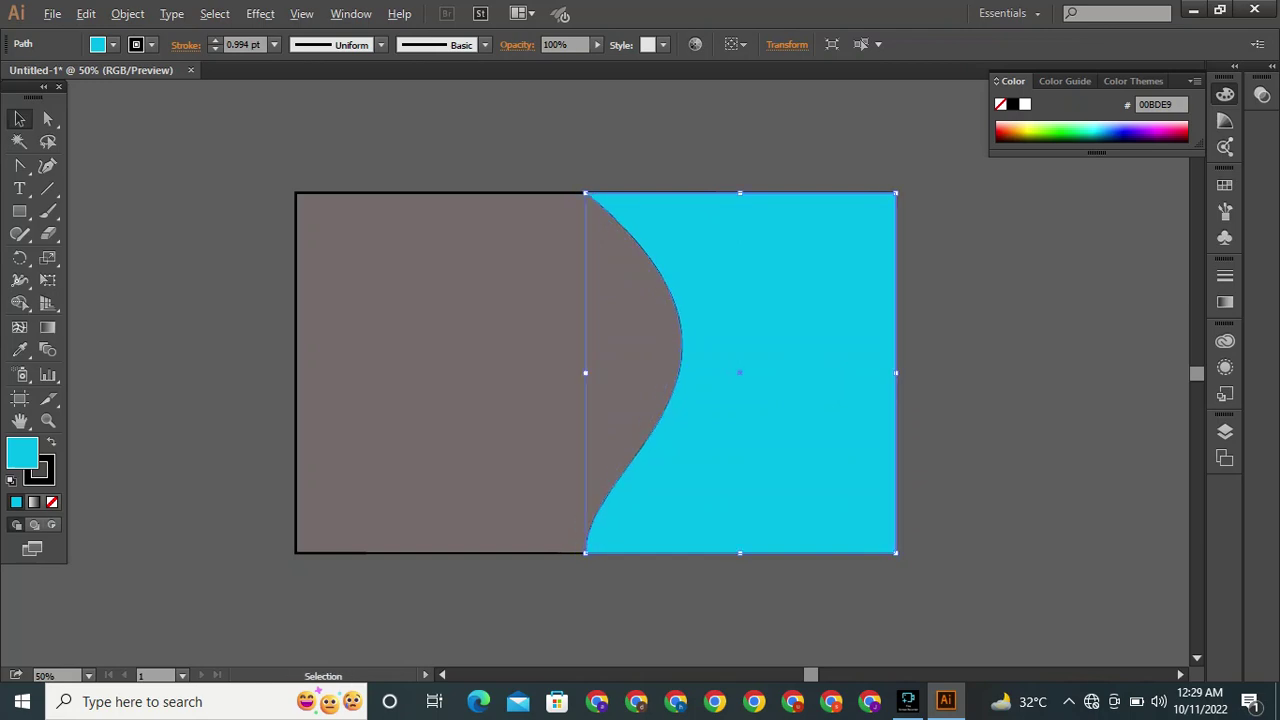
# Duplicate the curved cyan shape twice, staggering the copies horizontally toward the artboard's left side.
pyautogui.moveTo(740, 372); pyautogui.dragTo(725, 373)
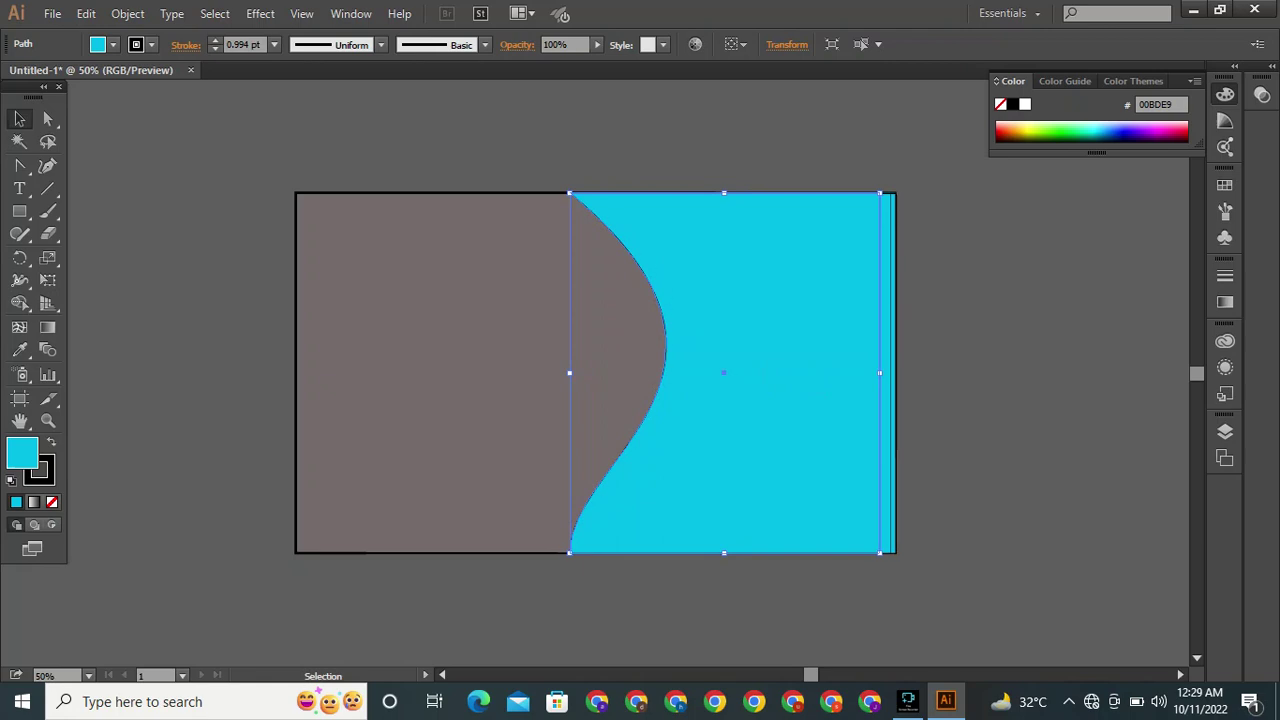
pyautogui.moveTo(842, 346); pyautogui.dragTo(713, 340)
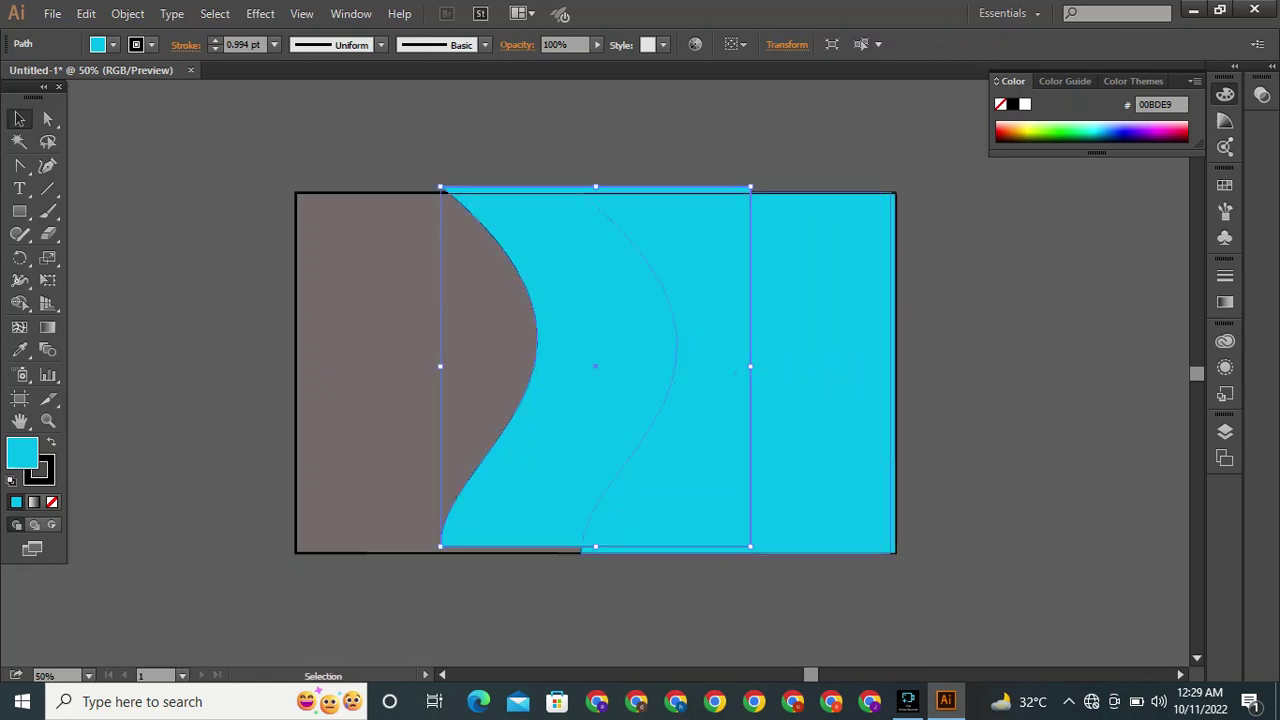
pyautogui.moveTo(849, 345); pyautogui.dragTo(794, 345)
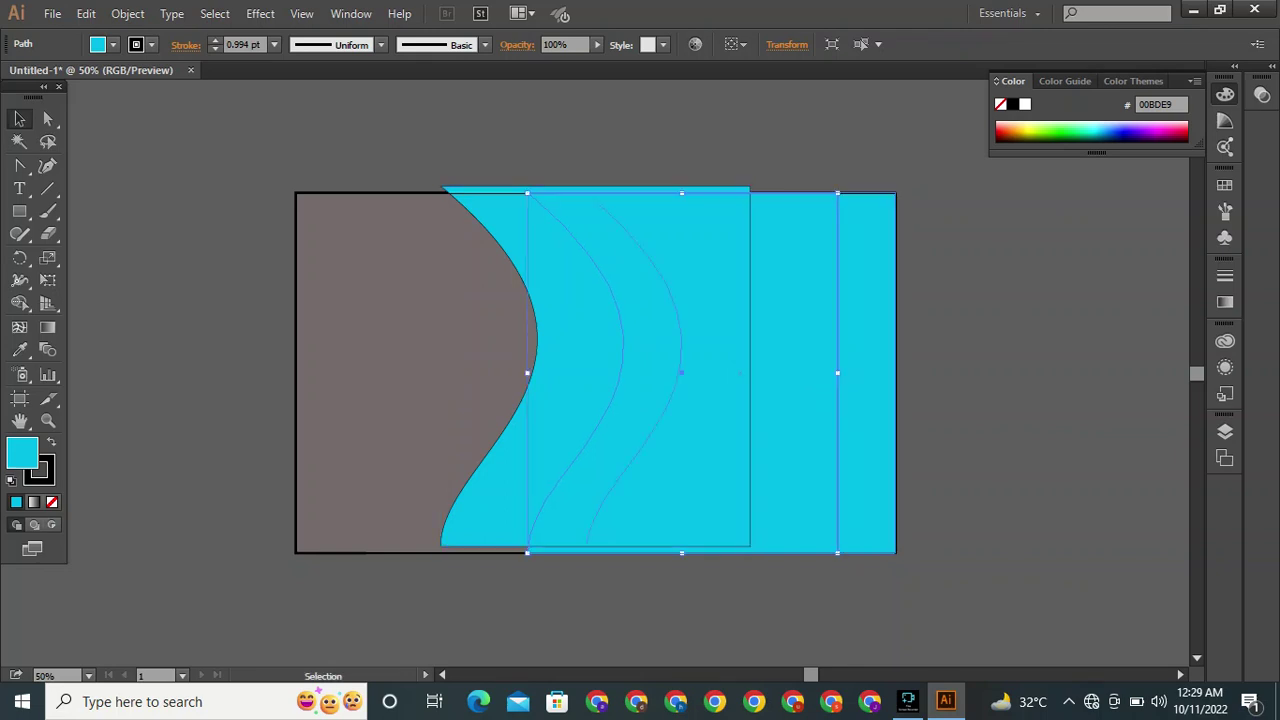
# Fill the rearmost original curved shape with light blue 3FC9FF and the middle copy with green-cyan 2AFFD6.
pyautogui.click(866, 345)
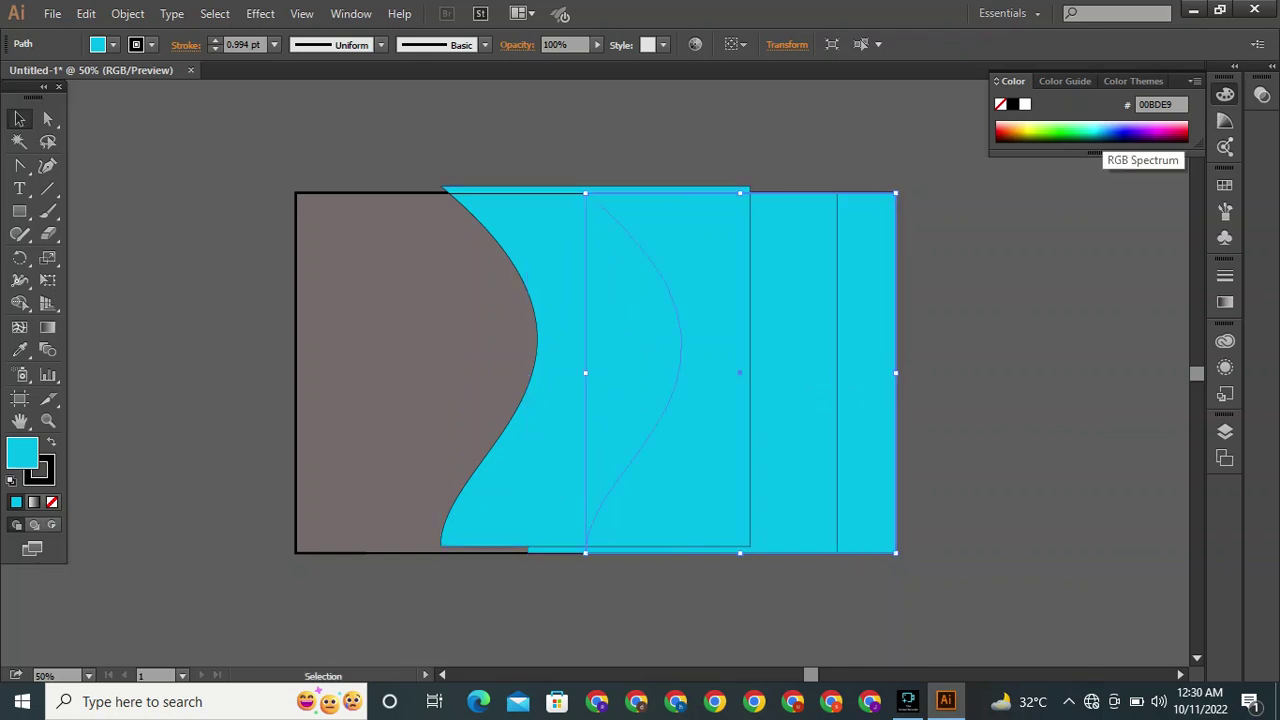
pyautogui.click(1099, 127)
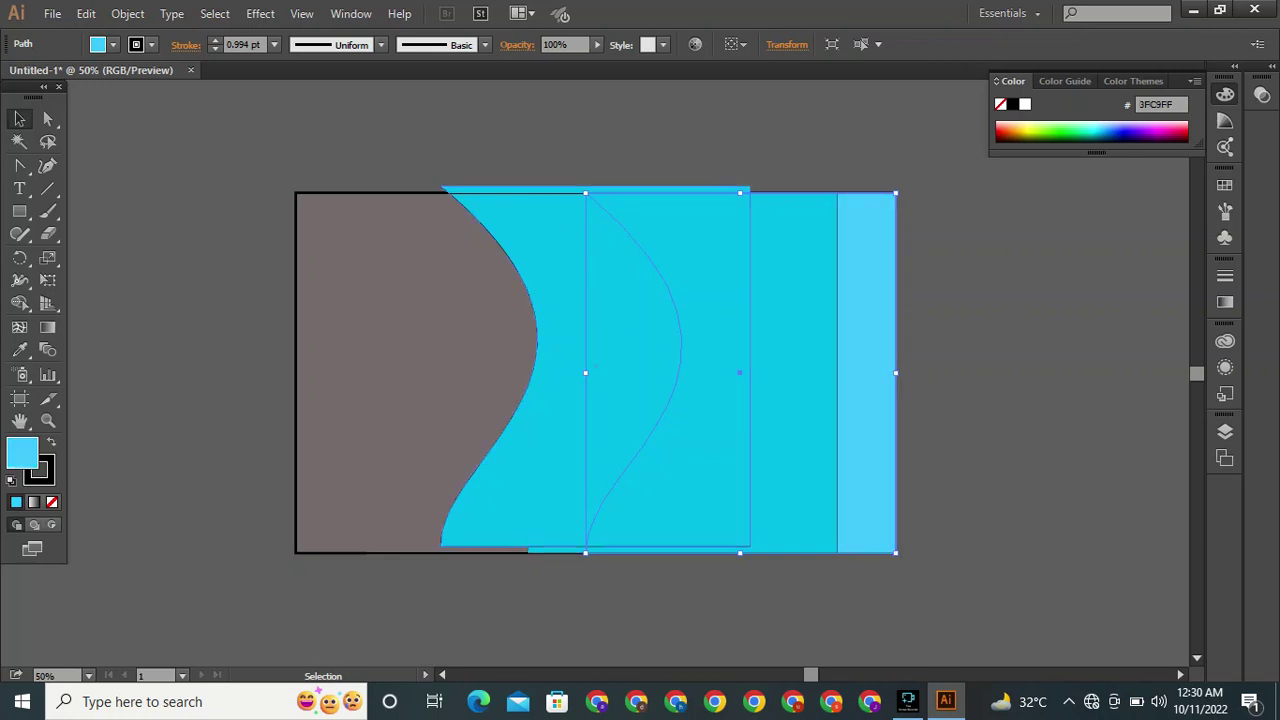
pyautogui.click(795, 340)
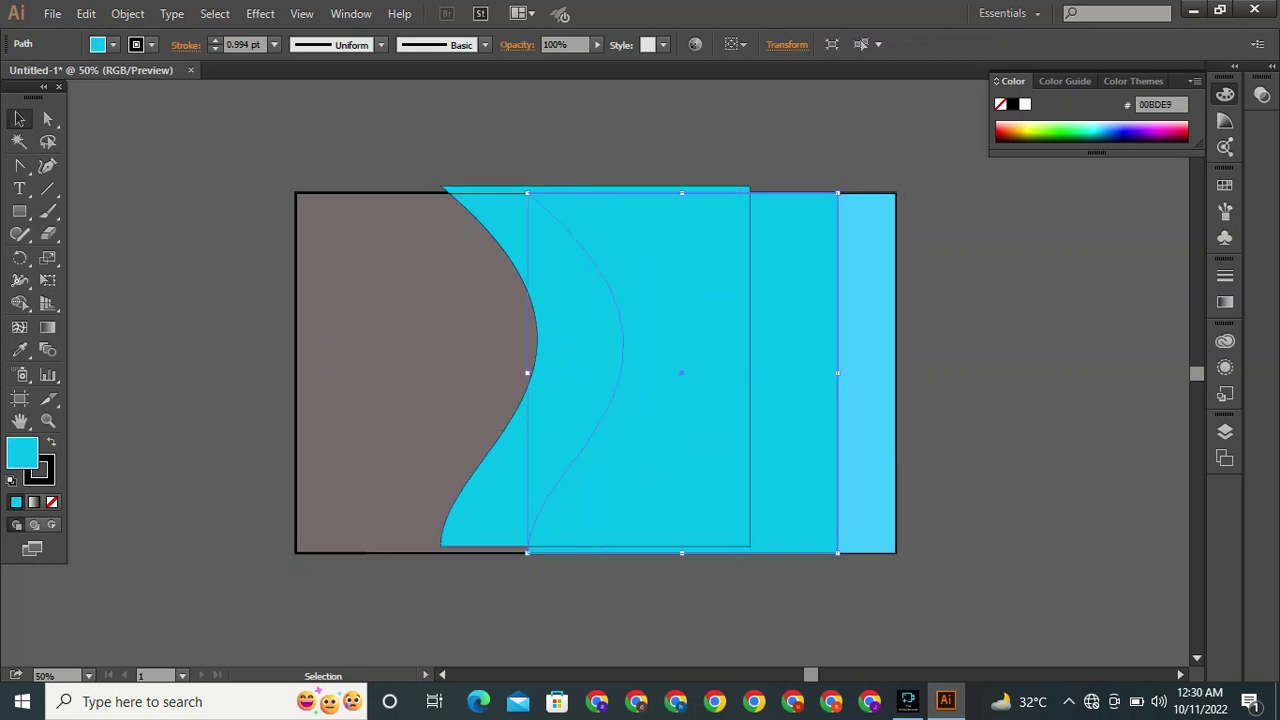
pyautogui.click(1086, 129)
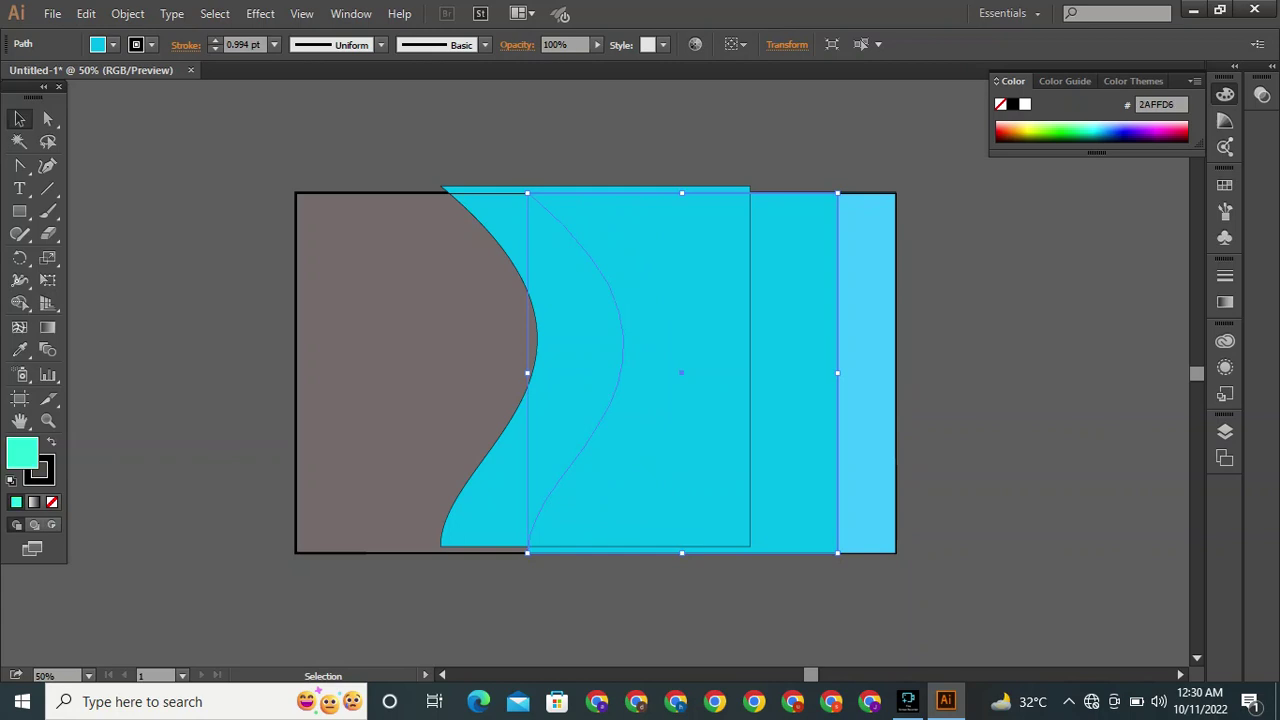
# Try blue fills on the front curved copy and settle on turquoise 15FFE7.
pyautogui.click(660, 320)
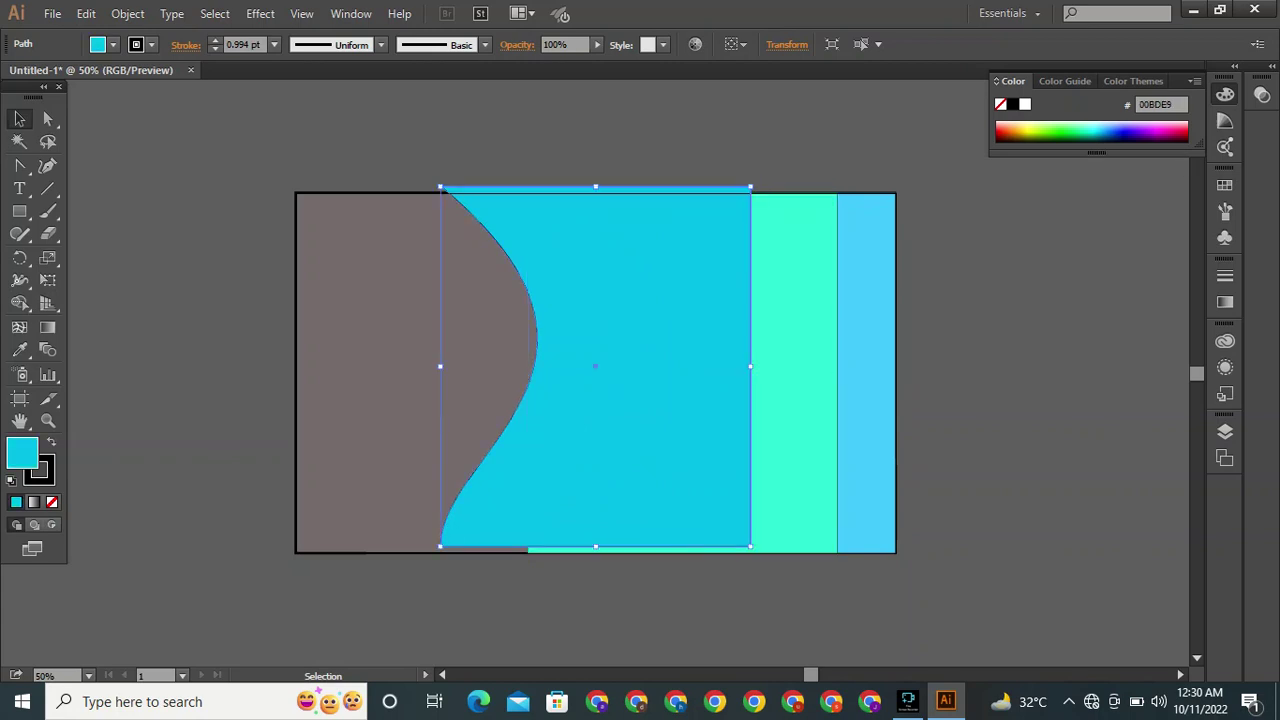
pyautogui.click(1102, 131)
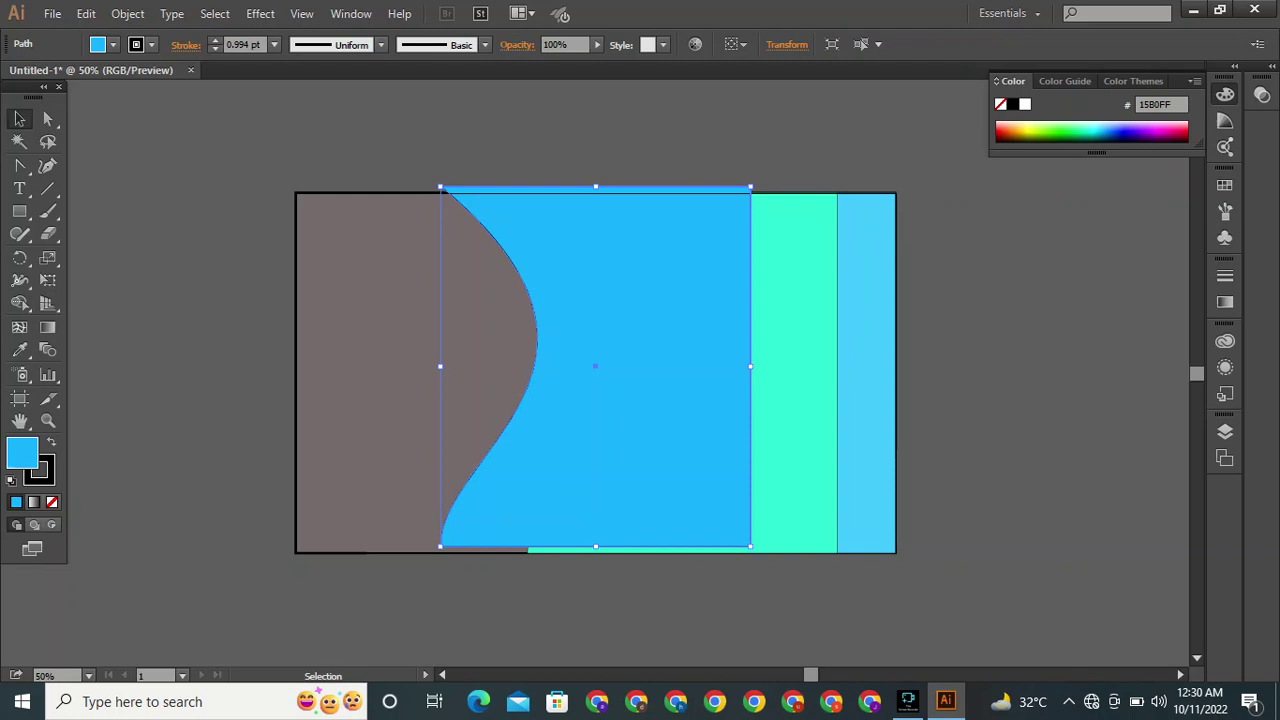
pyautogui.click(1102, 128)
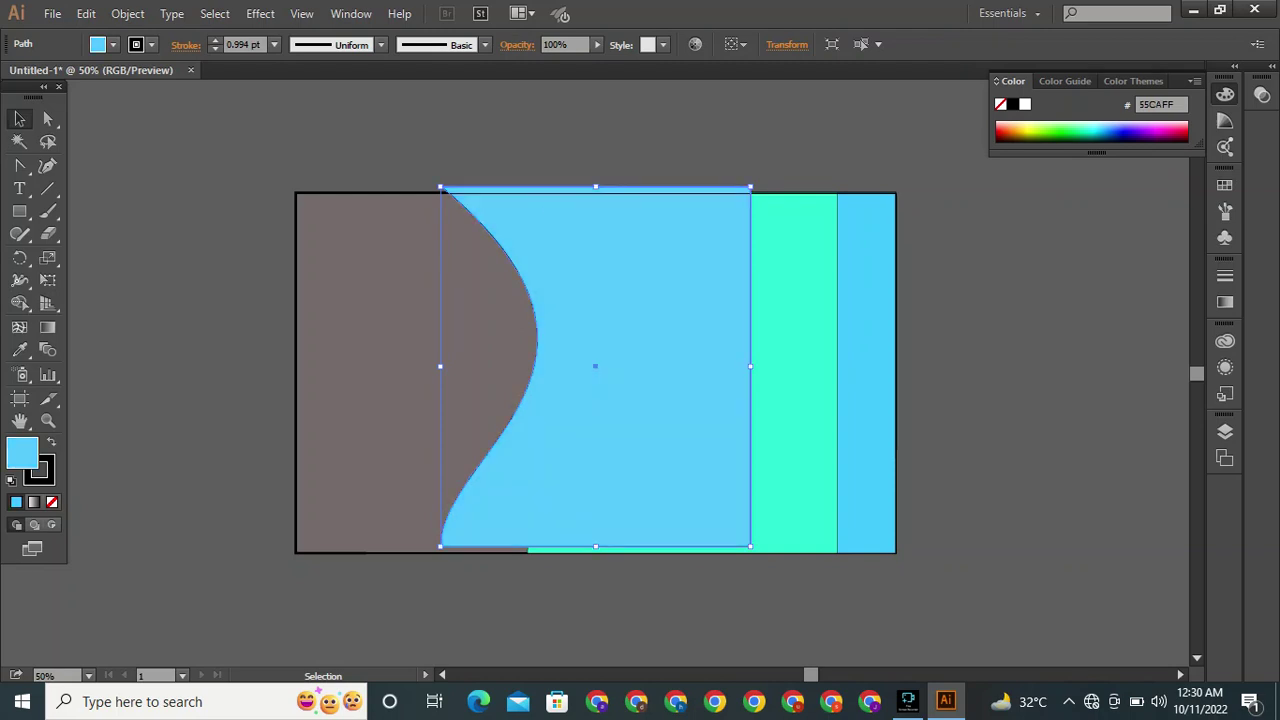
pyautogui.click(1089, 131)
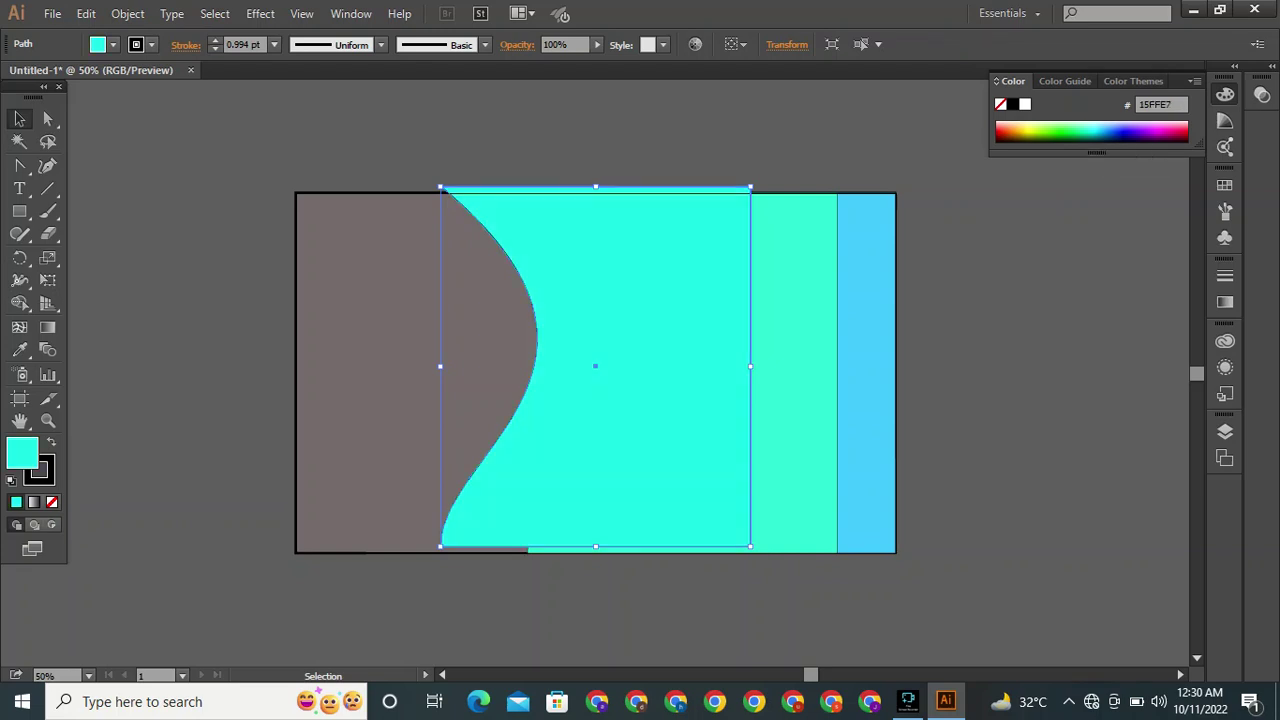
# Move the turquoise front copy right past the artboard's edge and fill the middle copy with teal 00BED4.
pyautogui.moveTo(674, 312); pyautogui.dragTo(876, 307)
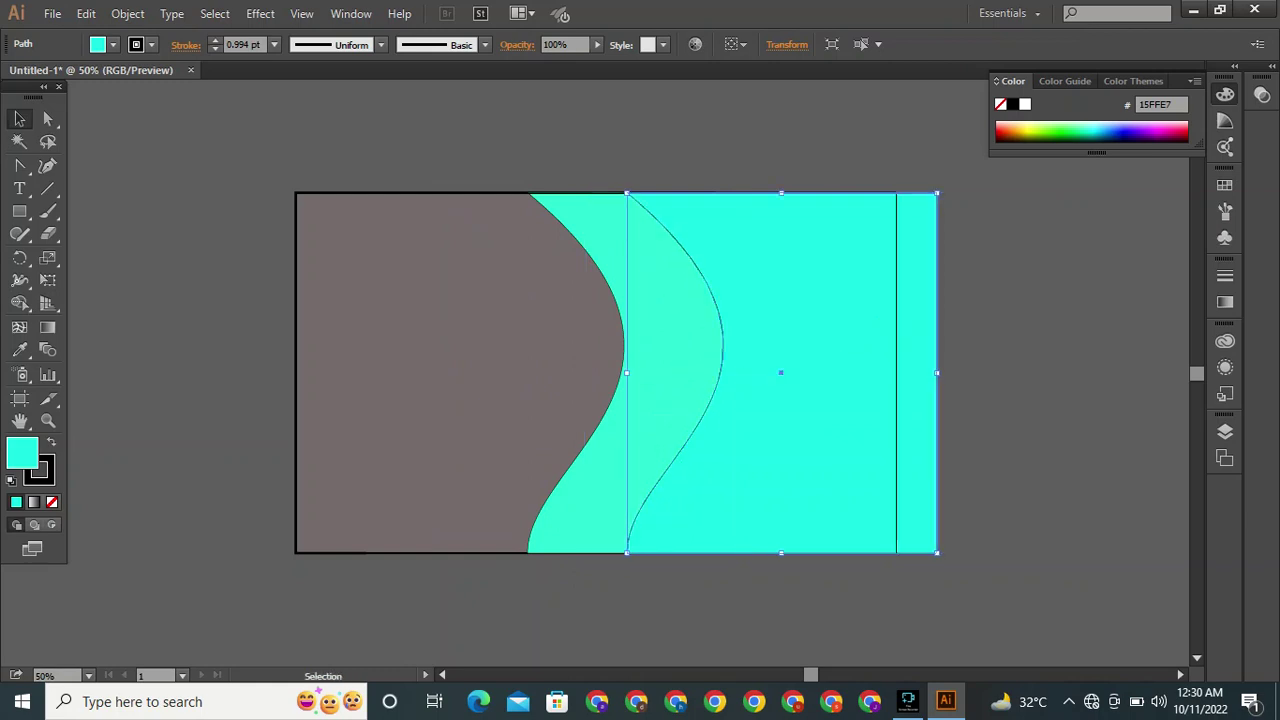
pyautogui.moveTo(816, 314); pyautogui.dragTo(929, 322)
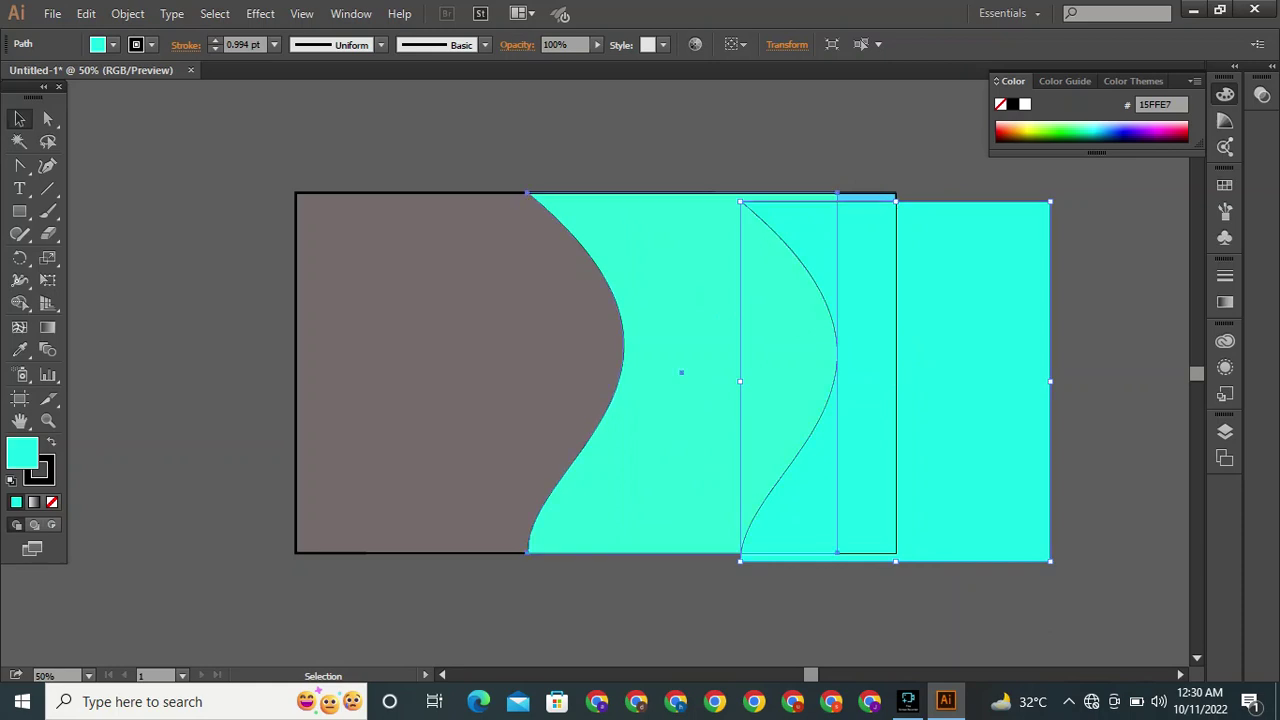
pyautogui.click(690, 365)
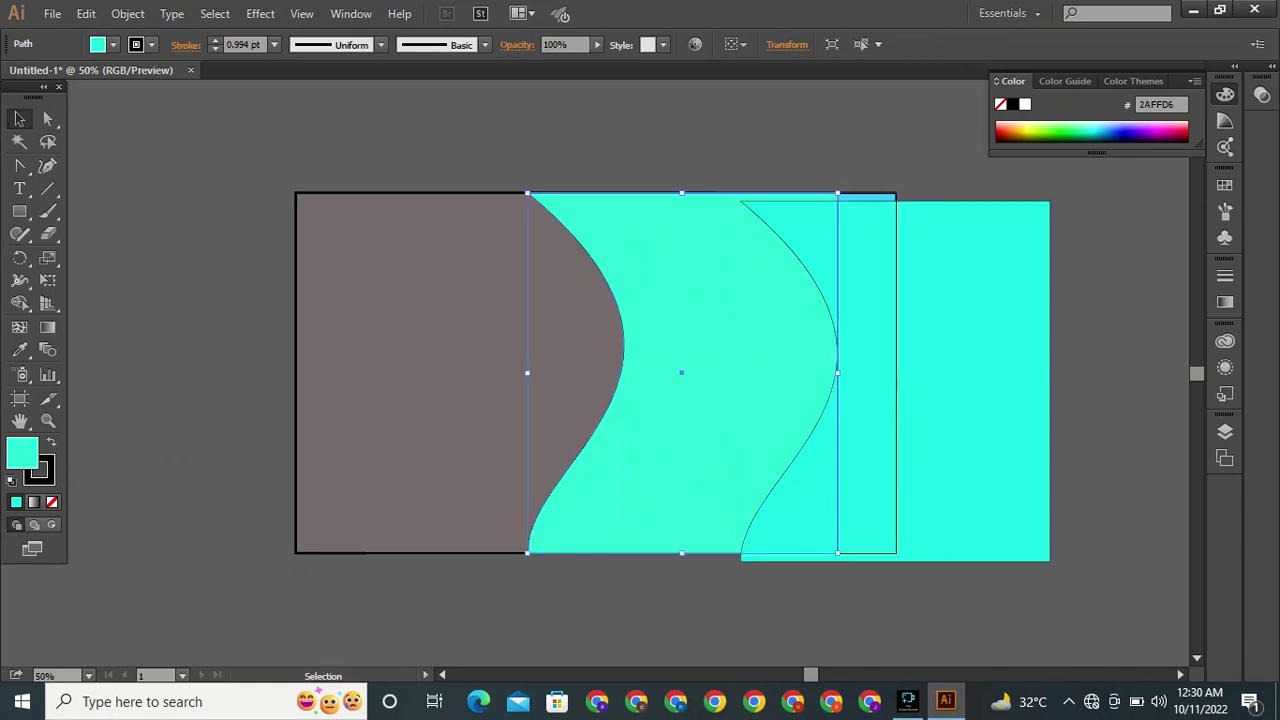
pyautogui.click(1095, 139)
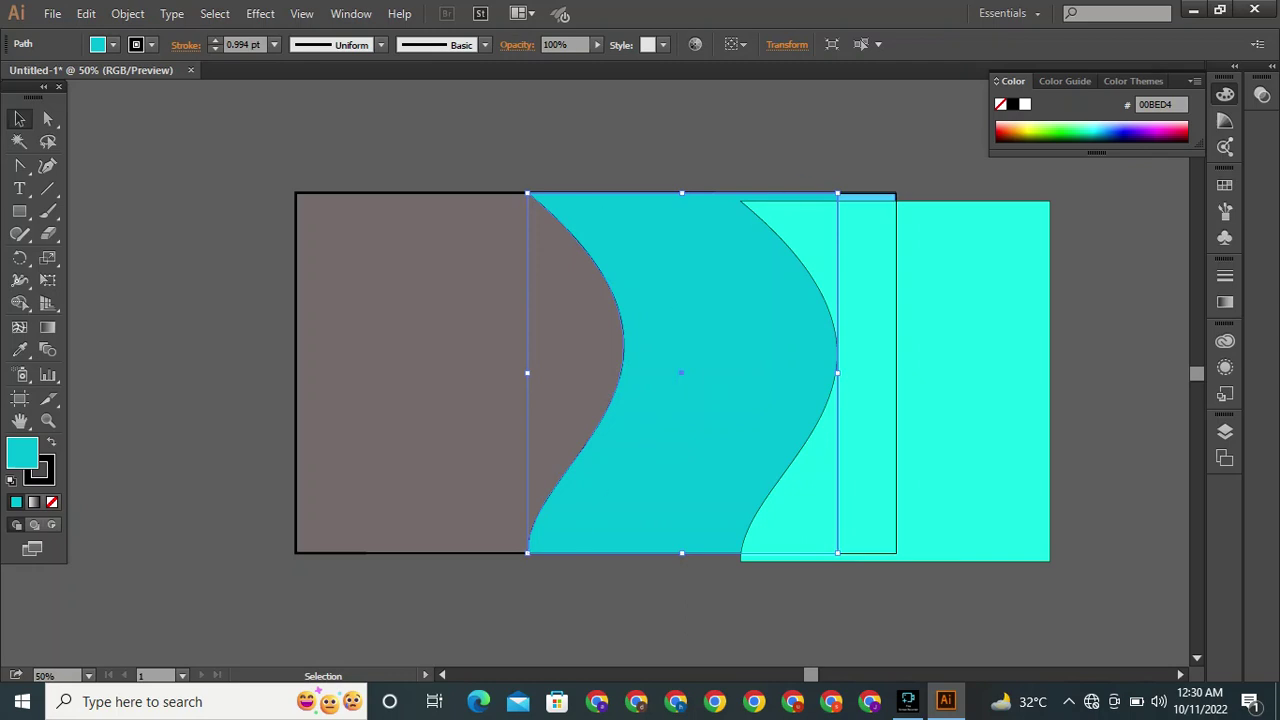
# Separate the overlapping copies by moving the teal shape over the artboard's left part and the turquoise one toward its lower left.
pyautogui.moveTo(872, 202); pyautogui.dragTo(947, 187)
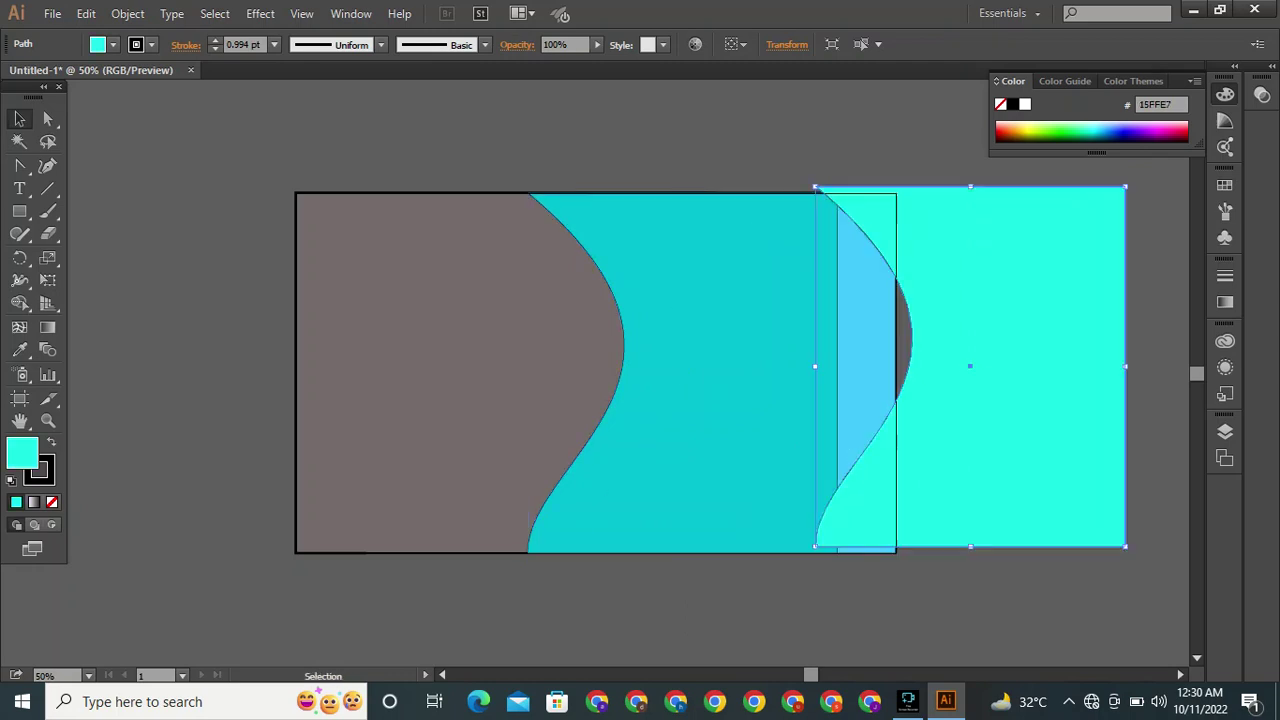
pyautogui.moveTo(765, 254); pyautogui.dragTo(610, 276)
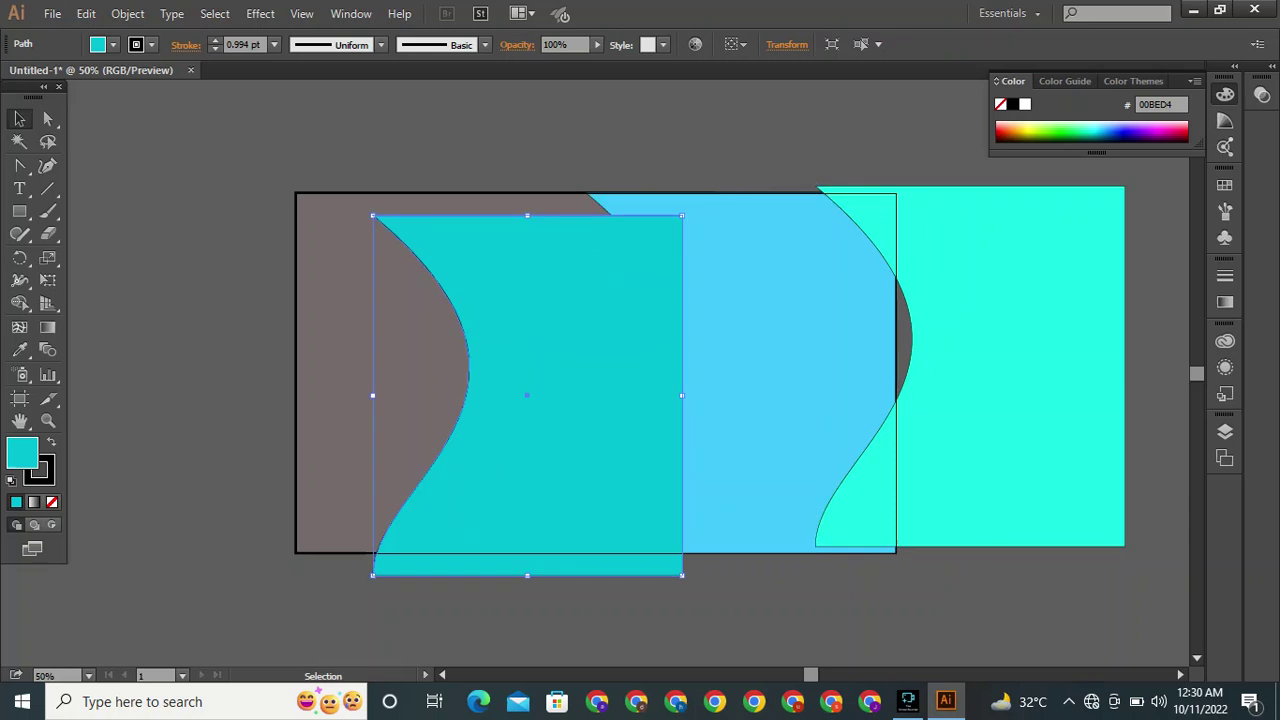
pyautogui.click(765, 290)
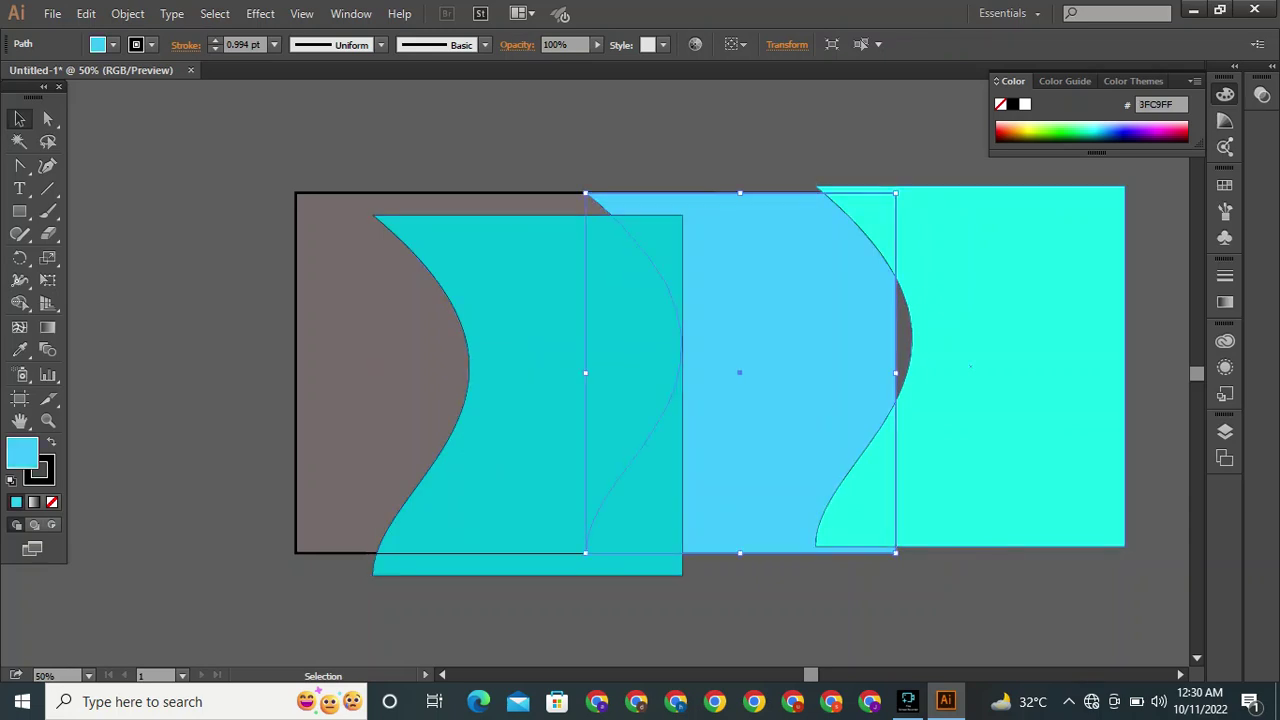
pyautogui.moveTo(970, 366); pyautogui.dragTo(782, 395)
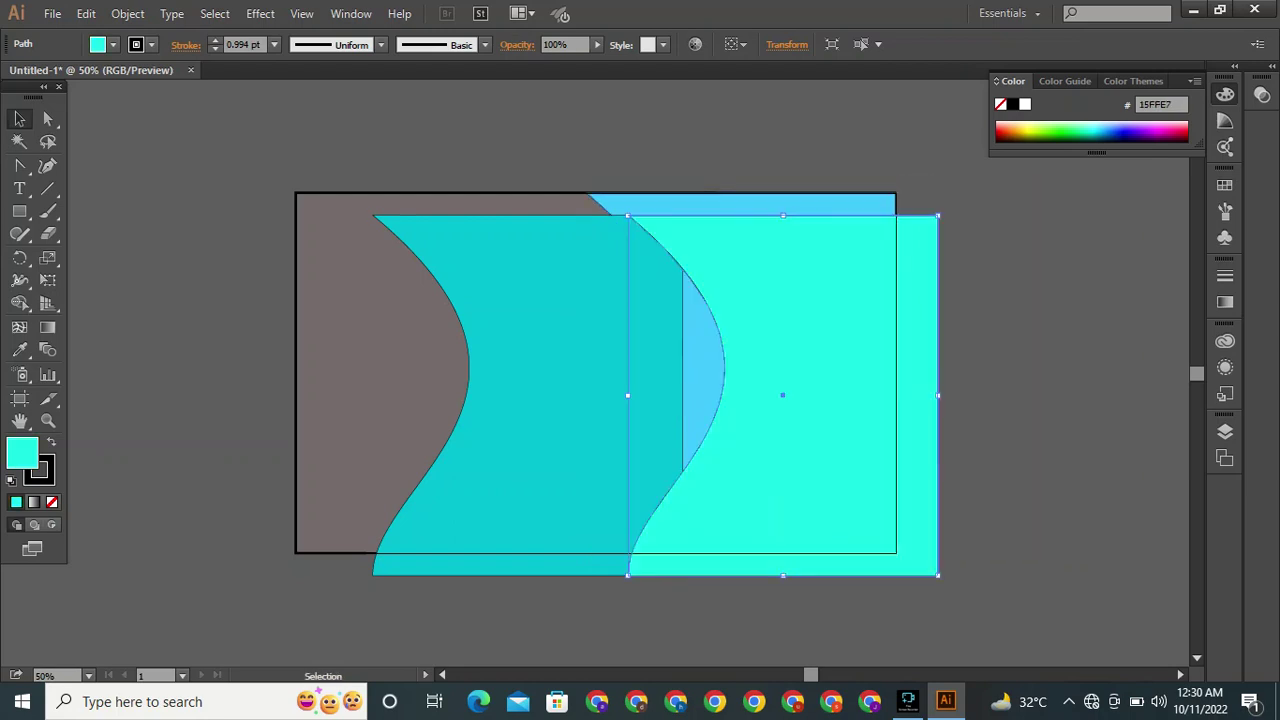
pyautogui.moveTo(890, 376); pyautogui.dragTo(585, 498)
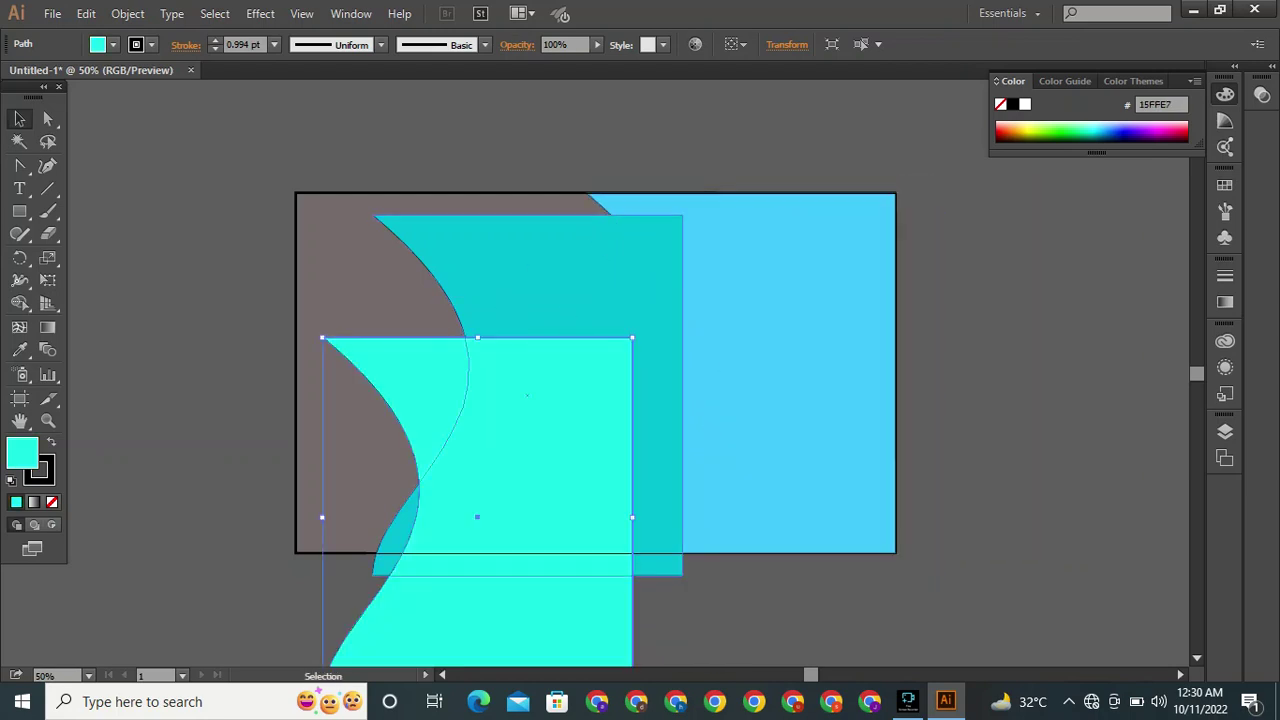
pyautogui.moveTo(606, 256); pyautogui.dragTo(508, 262)
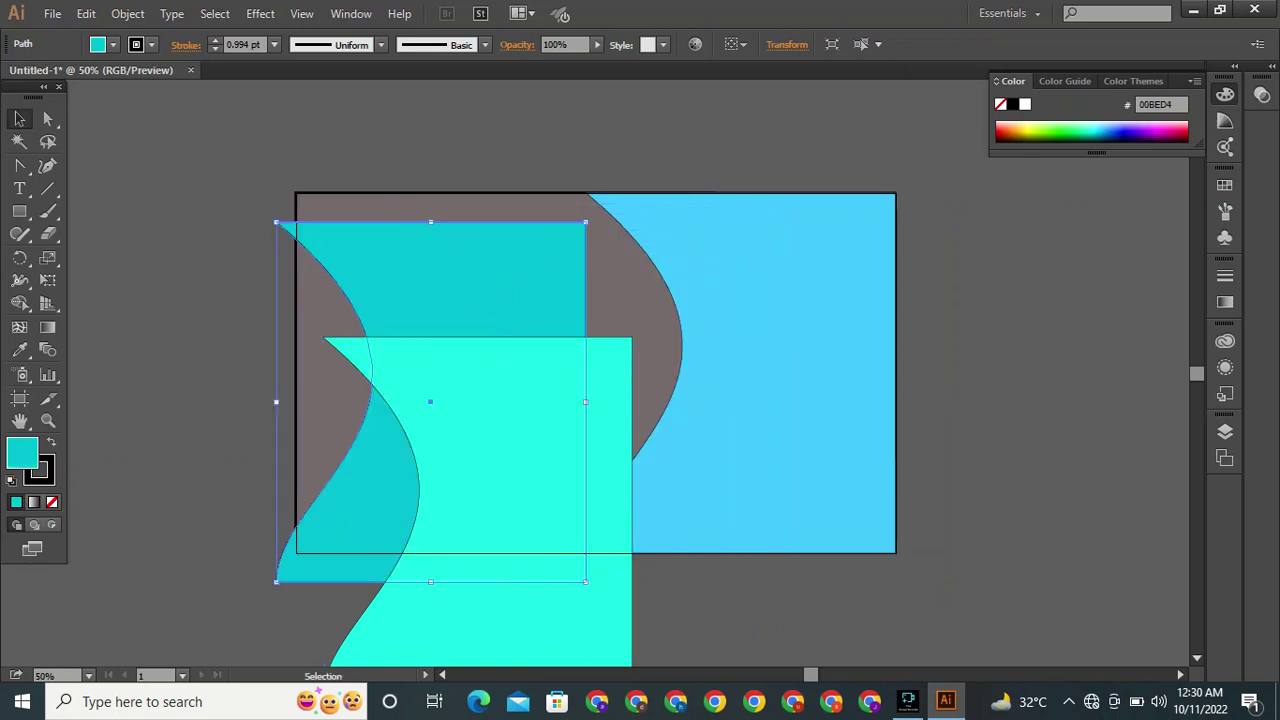
# Move the light blue shape mostly beyond the artboard's right edge and align the turquoise shape flush with the artboard's right half.
pyautogui.moveTo(810, 250); pyautogui.dragTo(1080, 240)
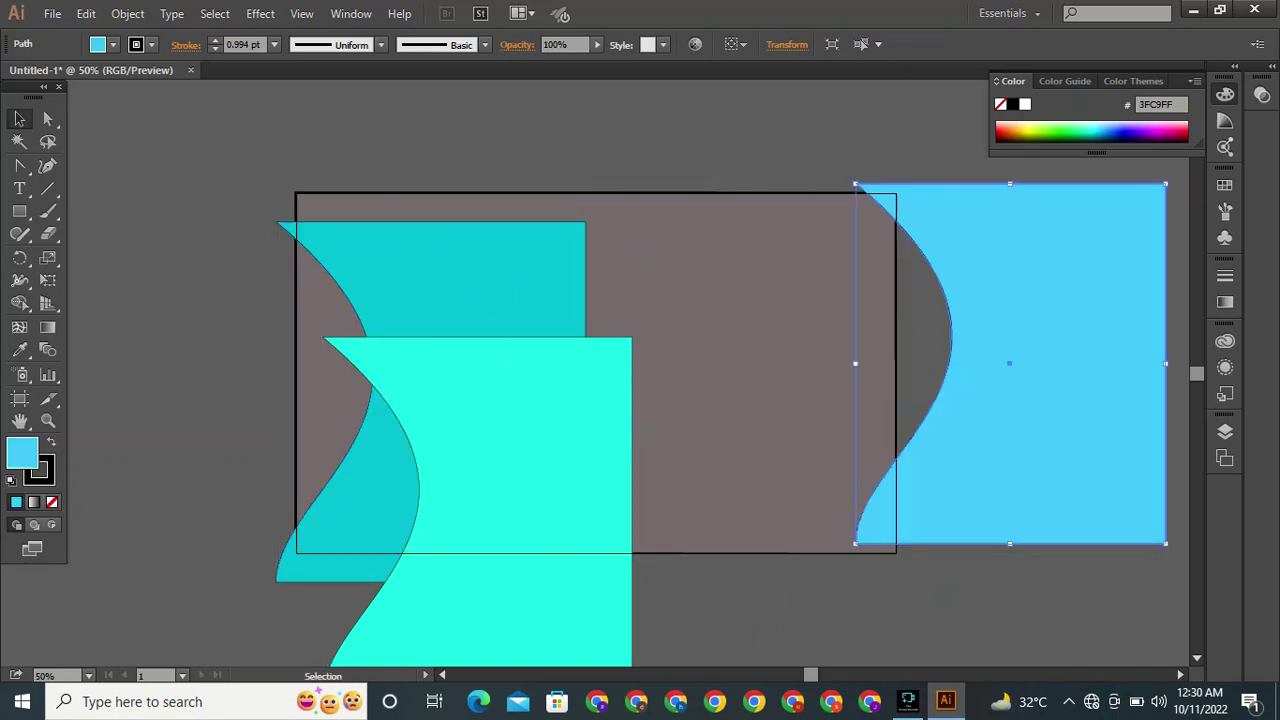
pyautogui.moveTo(559, 411); pyautogui.dragTo(829, 282)
pyautogui.moveTo(586, 372); pyautogui.dragTo(586, 372)
pyautogui.rightClick(800, 286)
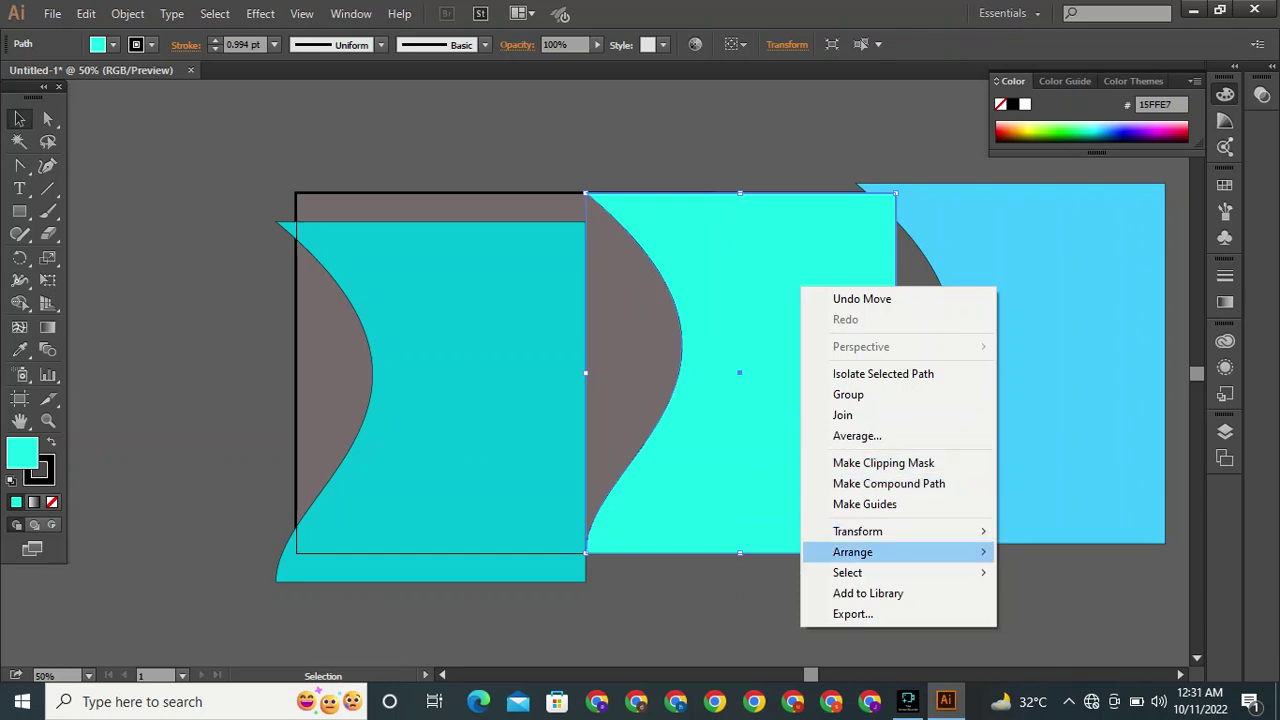
pyautogui.moveTo(900, 552)
pyautogui.click(1056, 614)
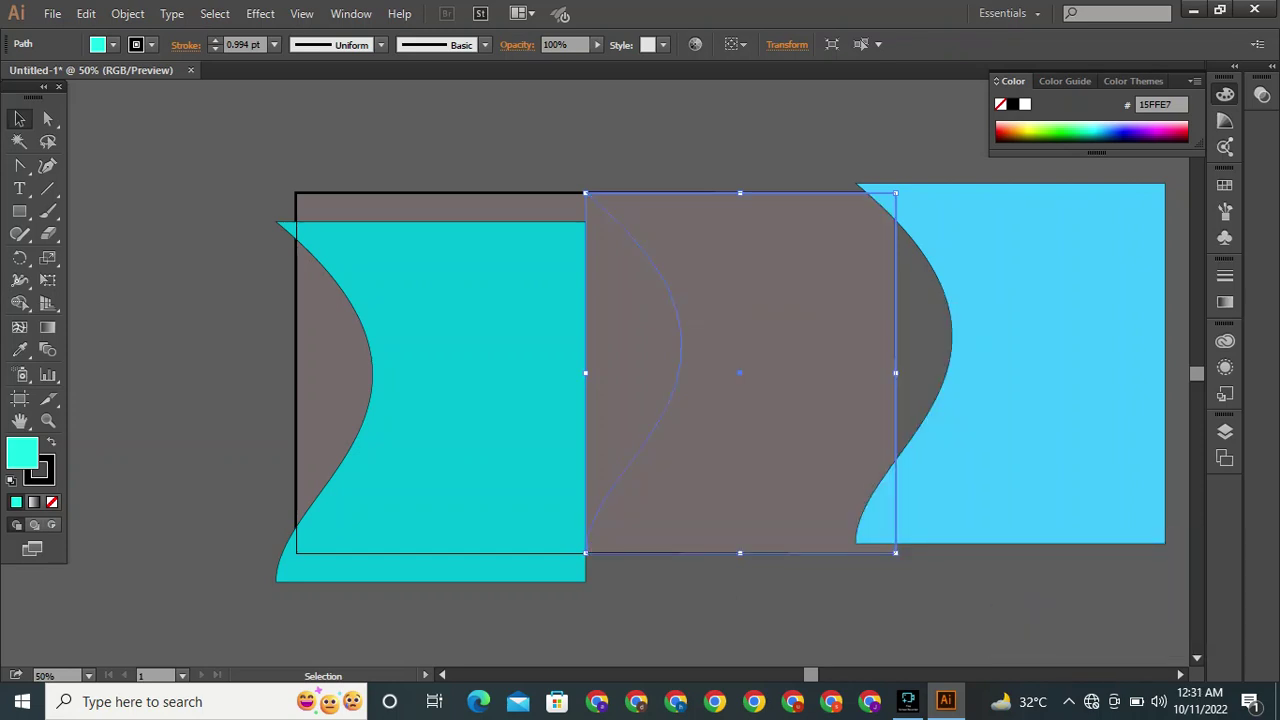
pyautogui.hotkey('ctrl', 'z')
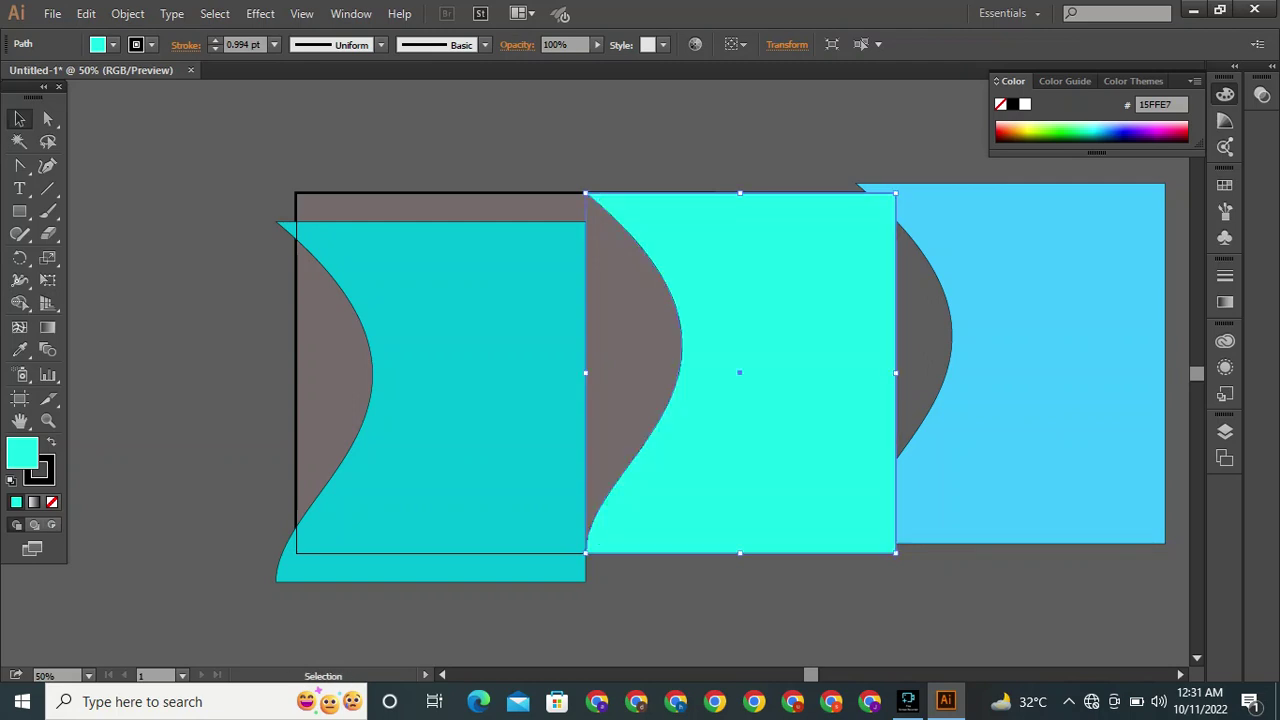
pyautogui.click(1040, 615)
# Align the teal shape exactly behind the turquoise one and narrow it from its left side to about X 640 px.
pyautogui.click(470, 402)
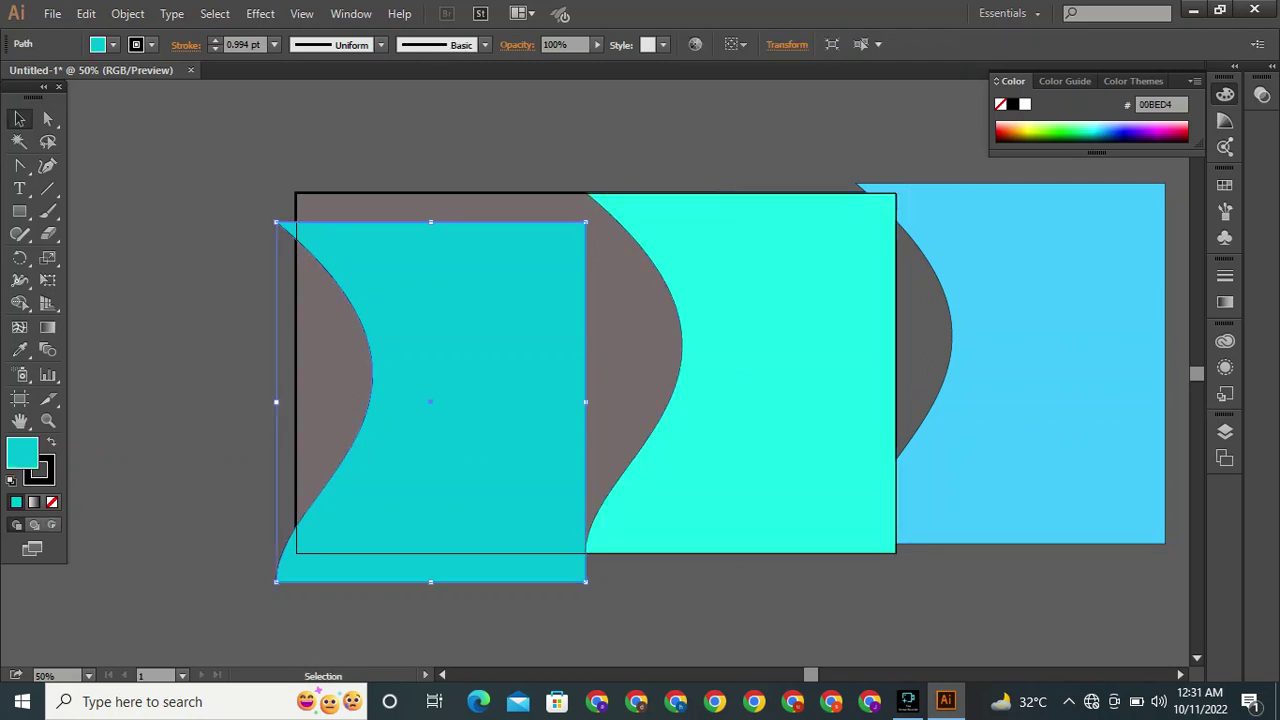
pyautogui.moveTo(410, 403); pyautogui.dragTo(740, 372)
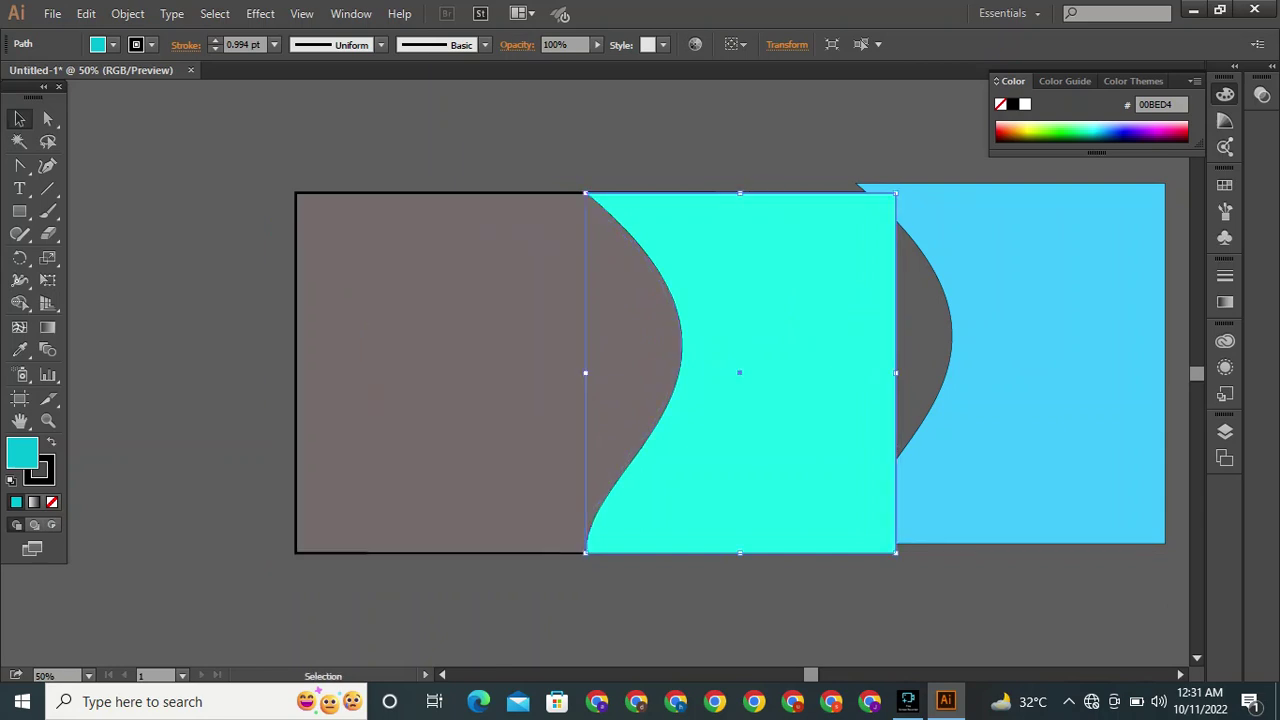
pyautogui.moveTo(585, 372); pyautogui.dragTo(597, 372)
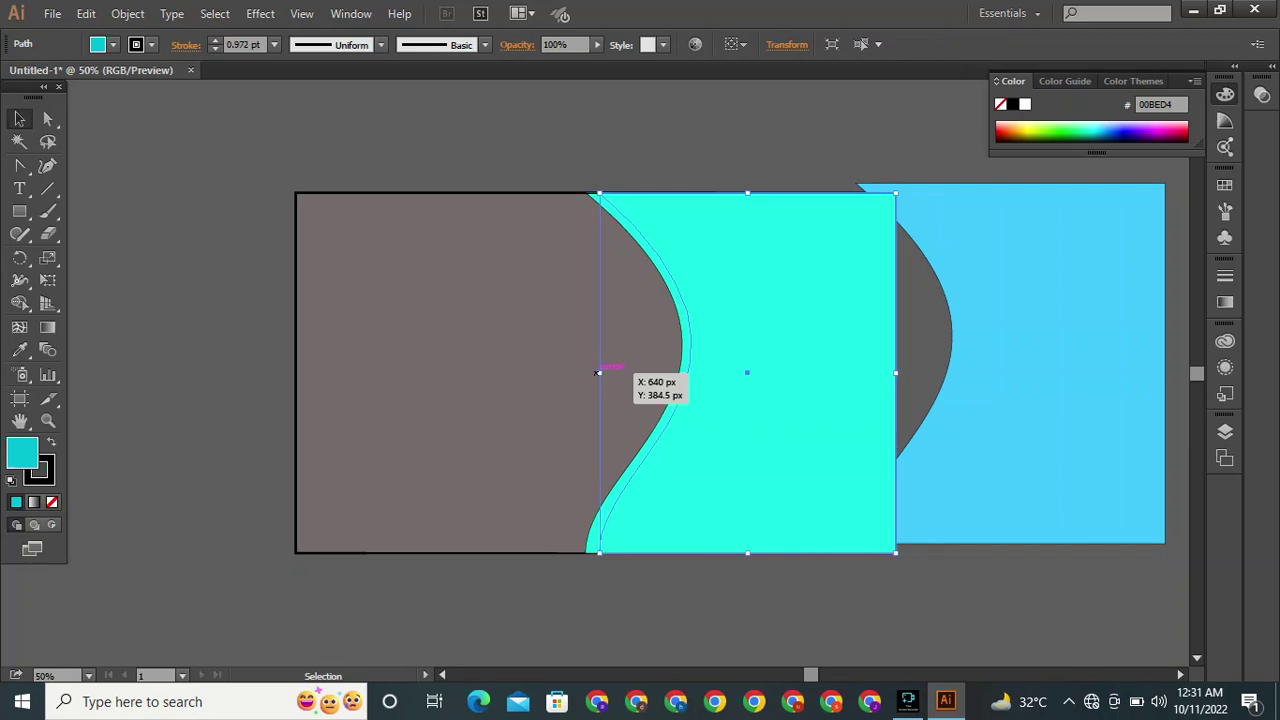
# Delete the narrowed teal shape and paste a full-width teal 00BED4 copy directly behind the turquoise shape.
pyautogui.press('Delete')
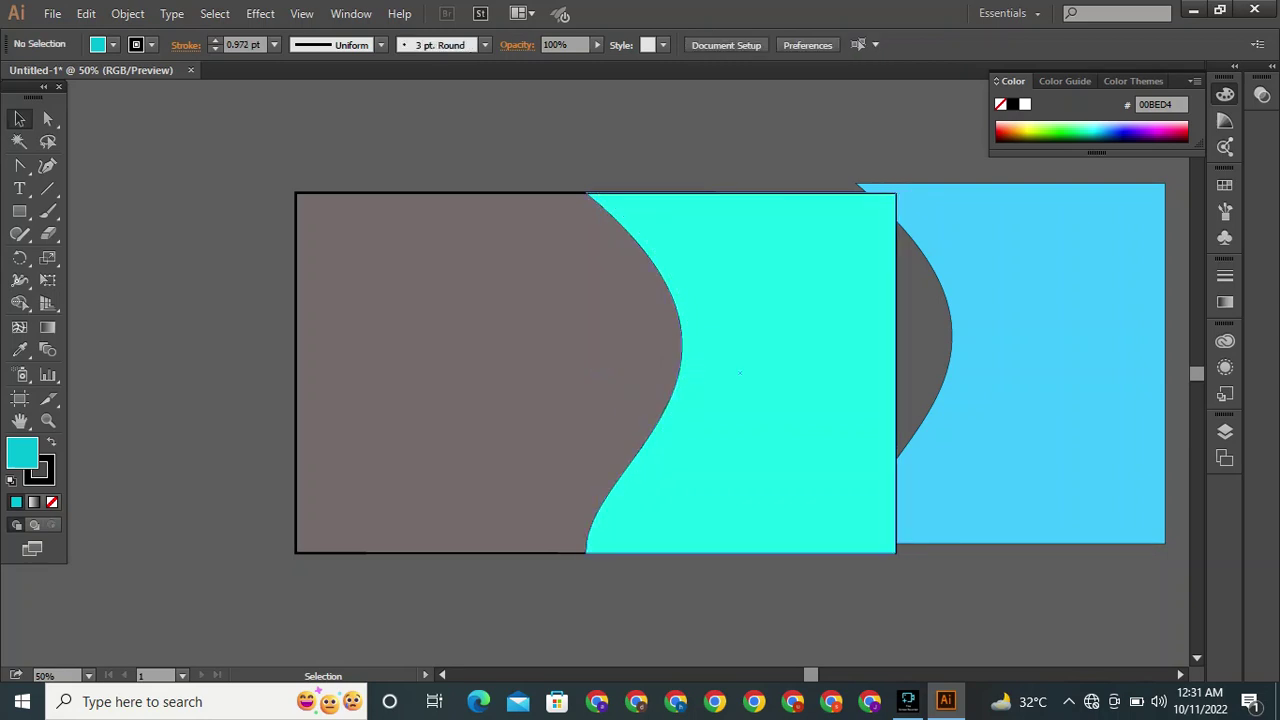
pyautogui.click(738, 372)
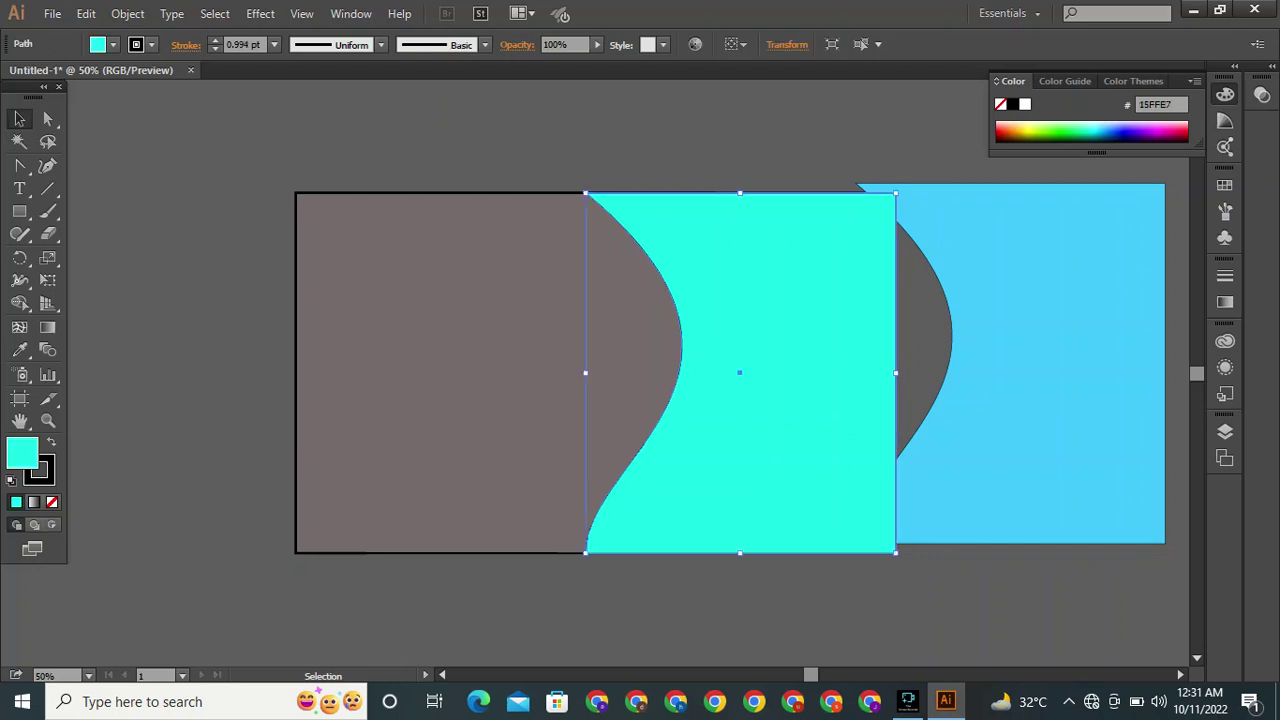
pyautogui.hotkey('ctrl', 'b')
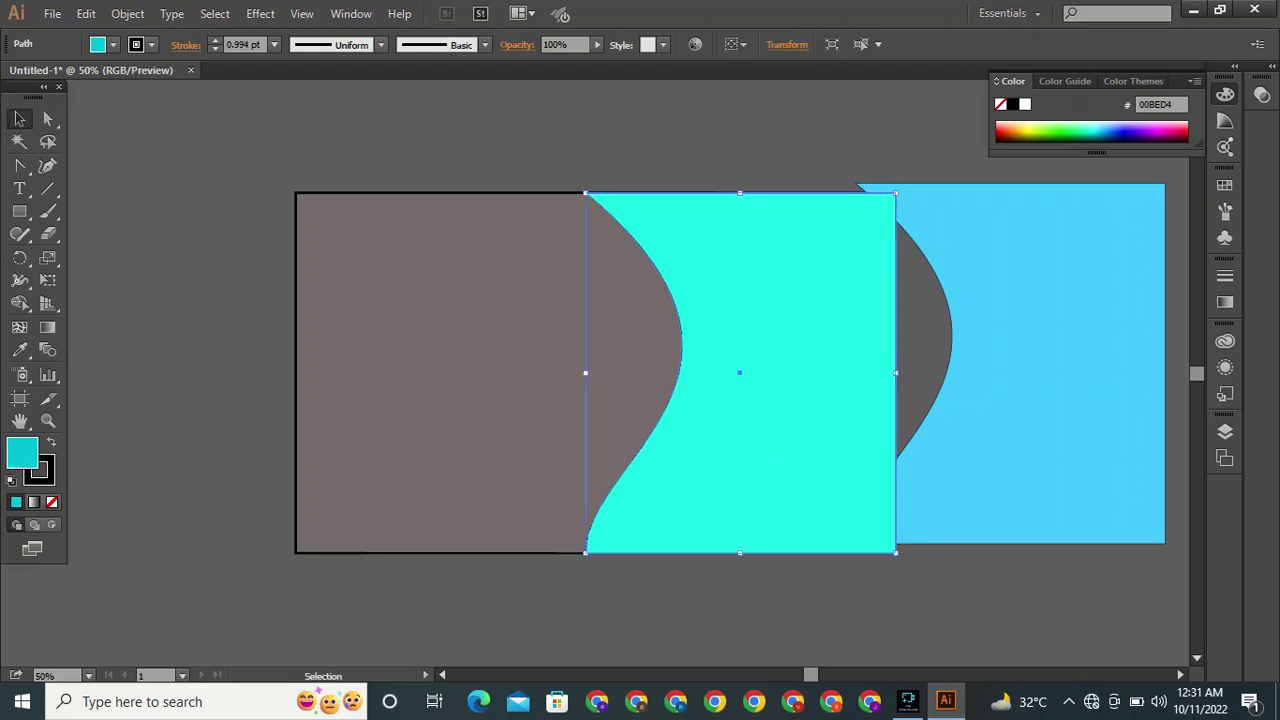
# Move the turquoise shape aside to the left and bring the teal shape to the front.
pyautogui.moveTo(765, 401); pyautogui.dragTo(692, 392)
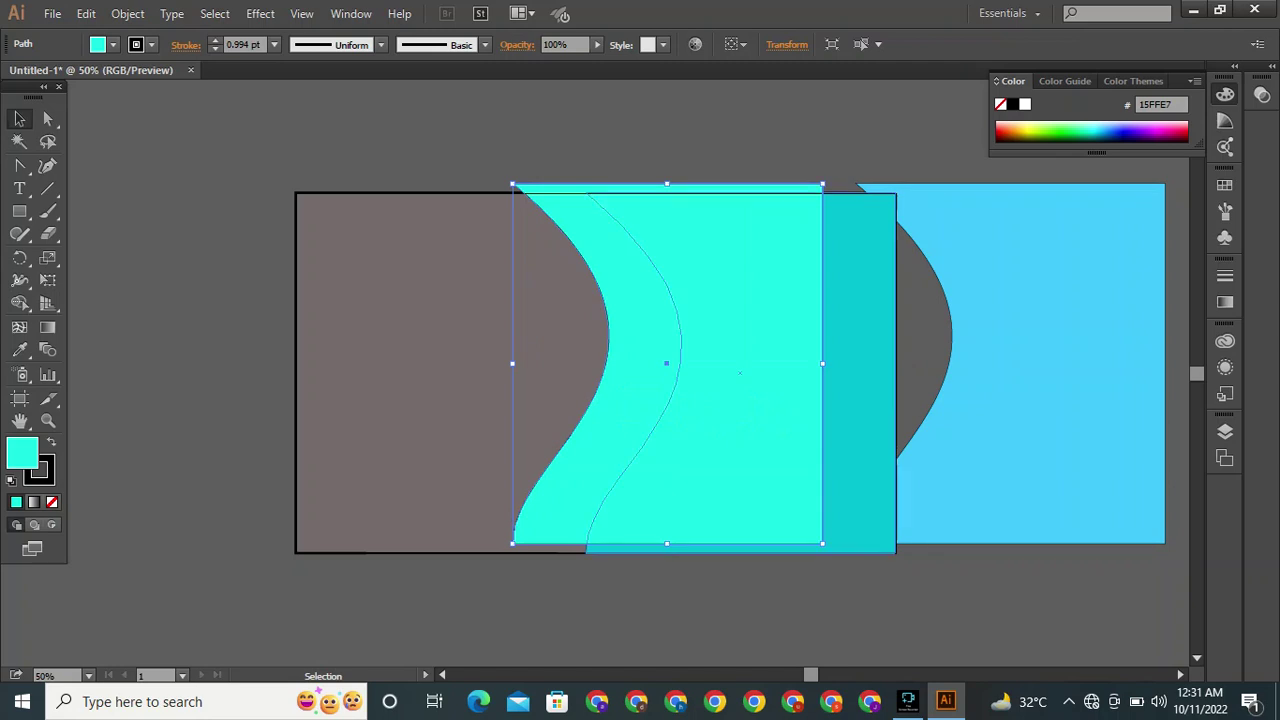
pyautogui.click(860, 378)
pyautogui.rightClick(837, 415)
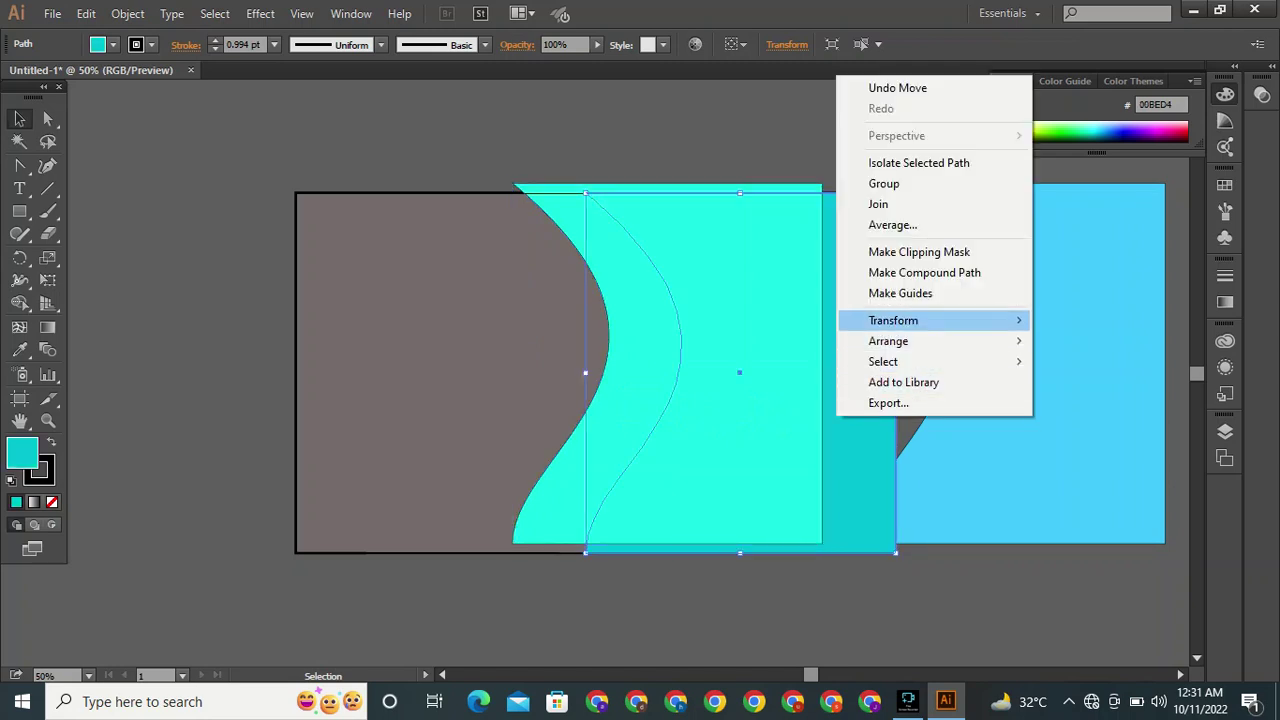
pyautogui.moveTo(889, 341)
pyautogui.click(1094, 341)
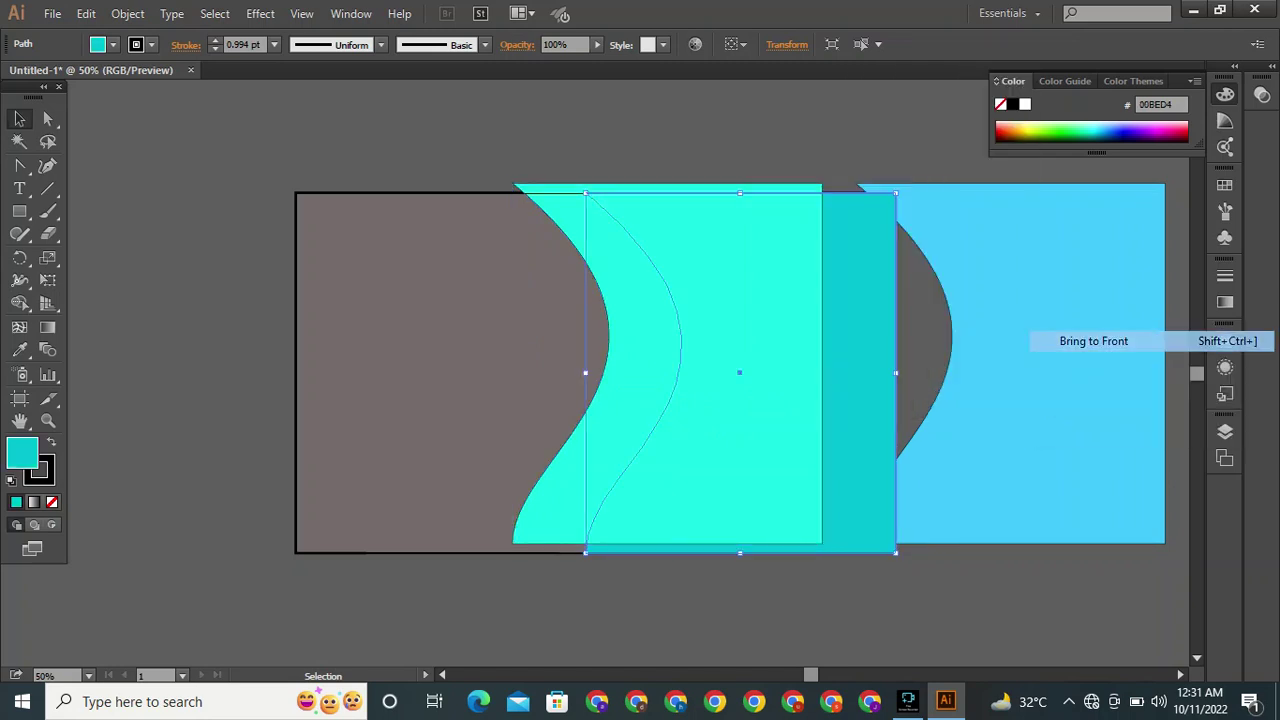
# Realign the turquoise shape exactly behind the teal one and extend its left side to form a thin band along the teal curve.
pyautogui.click(661, 342)
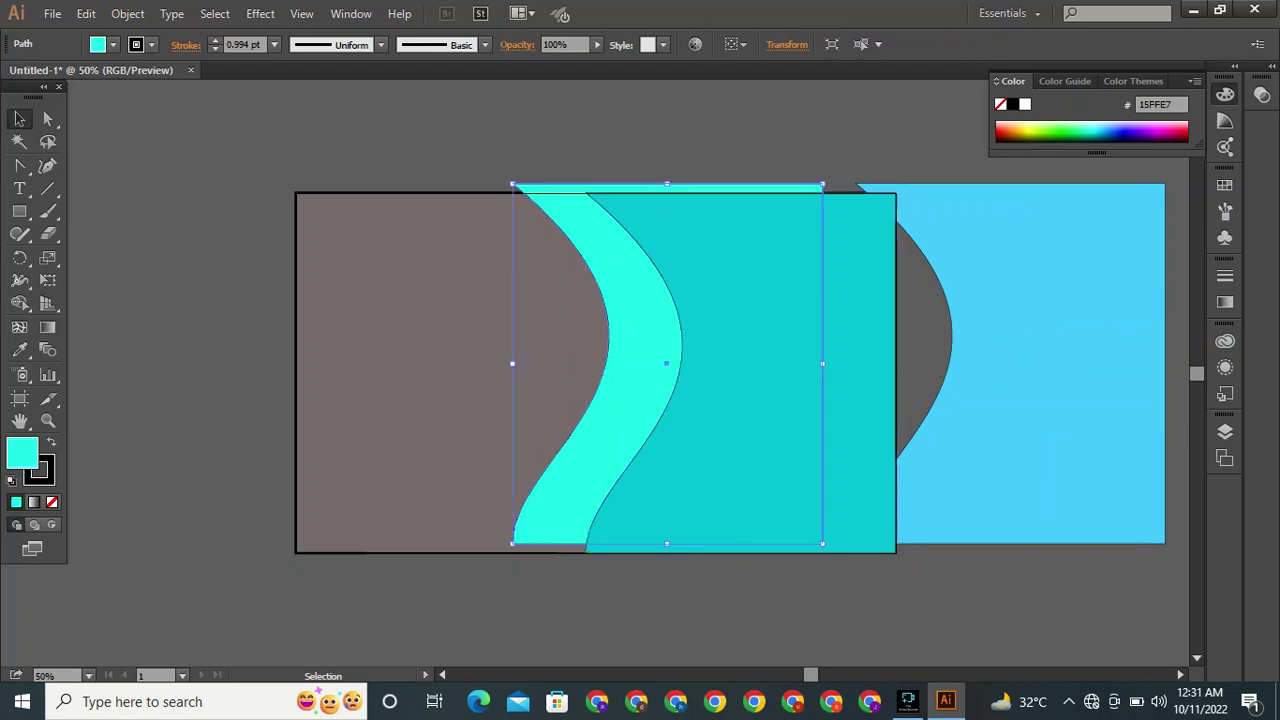
pyautogui.moveTo(661, 342); pyautogui.dragTo(738, 352)
pyautogui.moveTo(740, 192); pyautogui.dragTo(813, 200)
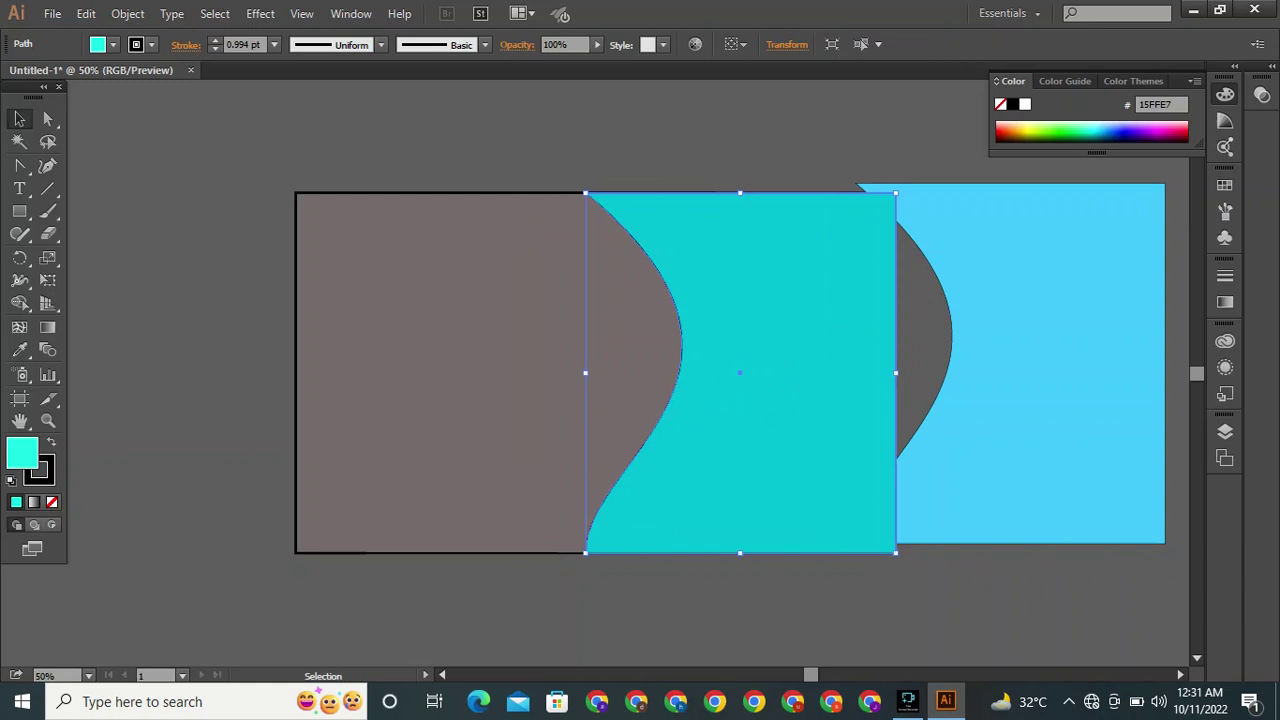
pyautogui.moveTo(586, 373); pyautogui.dragTo(624, 373)
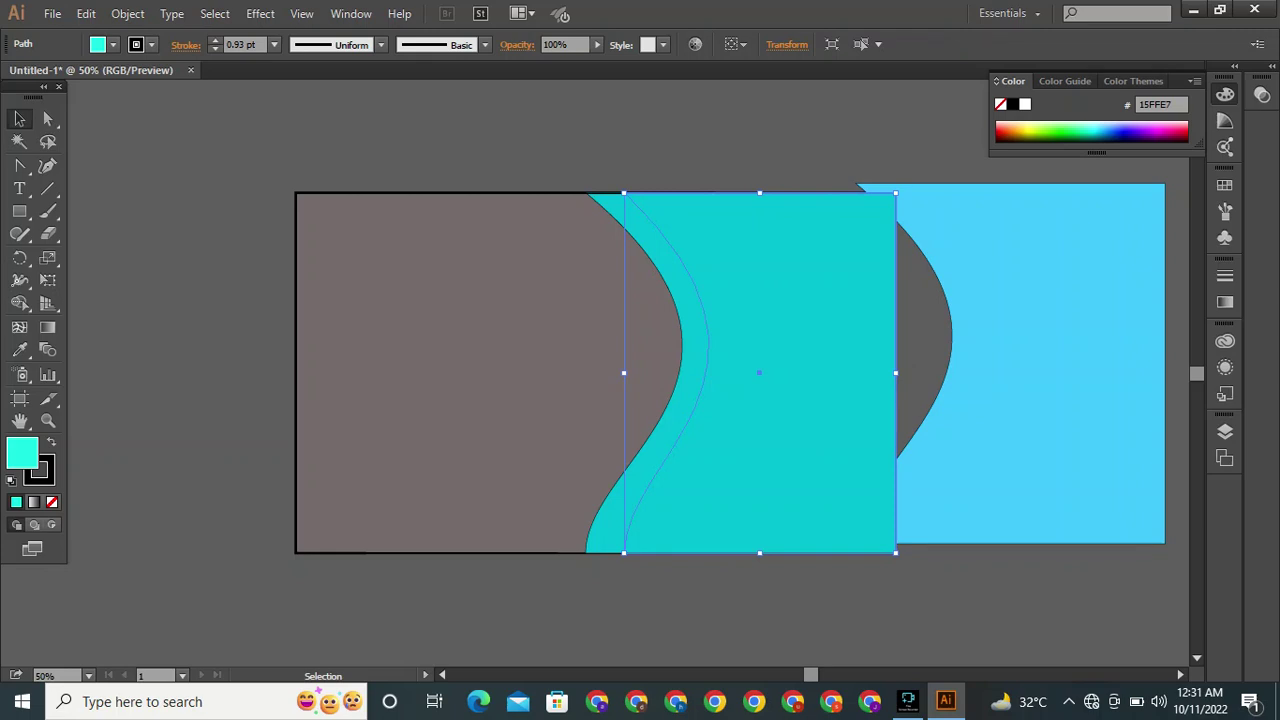
pyautogui.moveTo(624, 373); pyautogui.dragTo(575, 373)
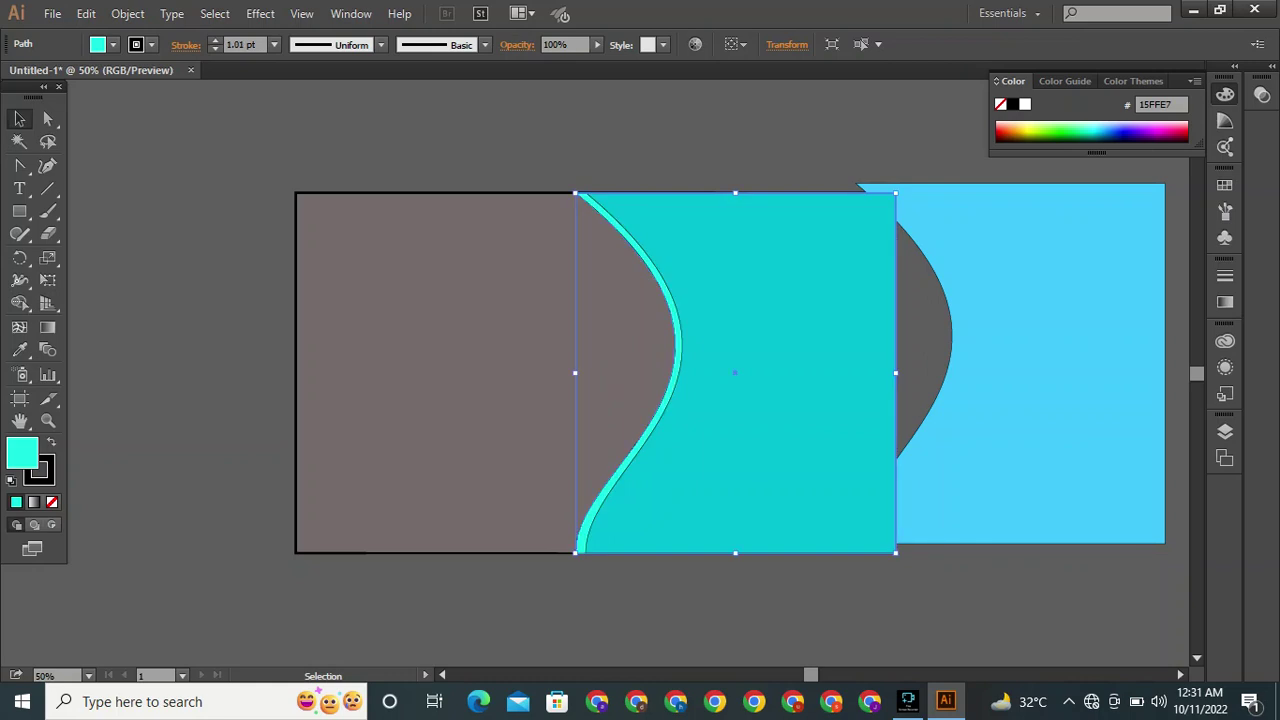
pyautogui.hotkey('ctrl', 'shift', 'a')
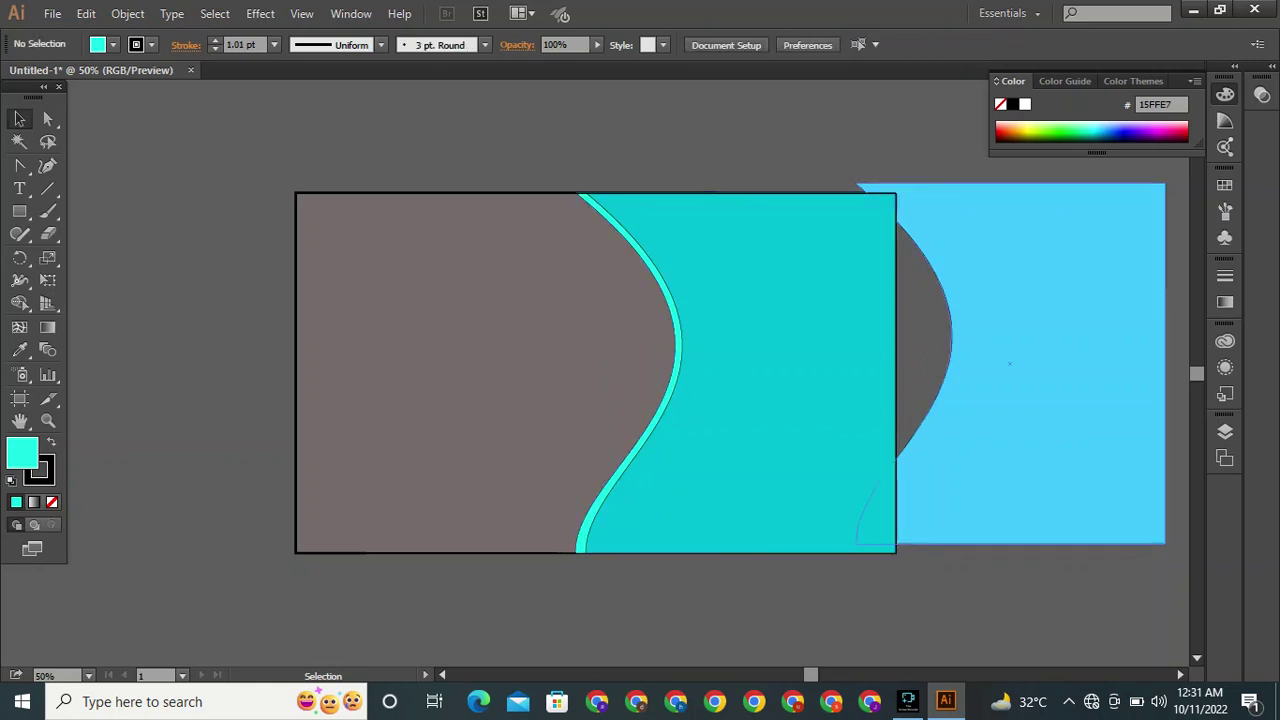
# Move the light blue shape behind the teal one at the artboard's full height, leaving a narrow strip past the artboard's right edge.
pyautogui.moveTo(1075, 365); pyautogui.dragTo(830, 377)
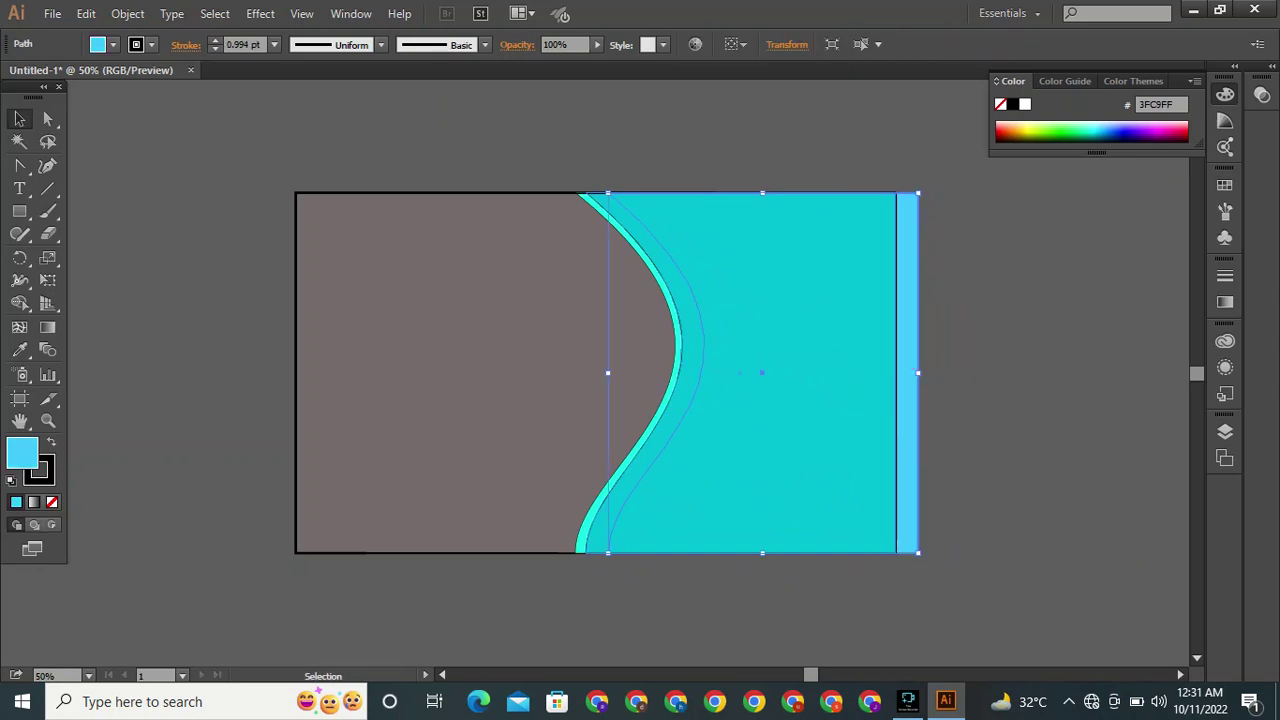
pyautogui.moveTo(840, 356); pyautogui.dragTo(818, 357)
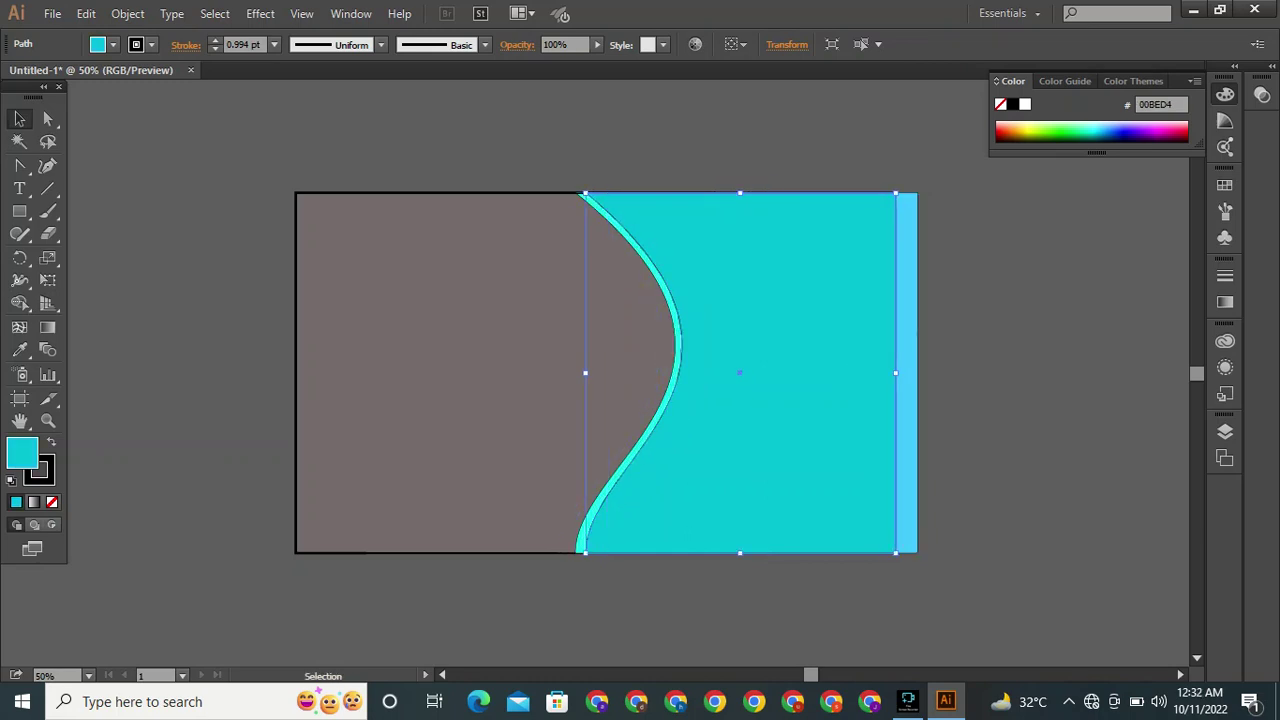
pyautogui.click(907, 373)
pyautogui.moveTo(907, 373)
pyautogui.mouseDown()
pyautogui.moveTo(878, 372)
pyautogui.moveTo(904, 370)
pyautogui.mouseUp()
pyautogui.click(740, 193)
pyautogui.click(907, 342)
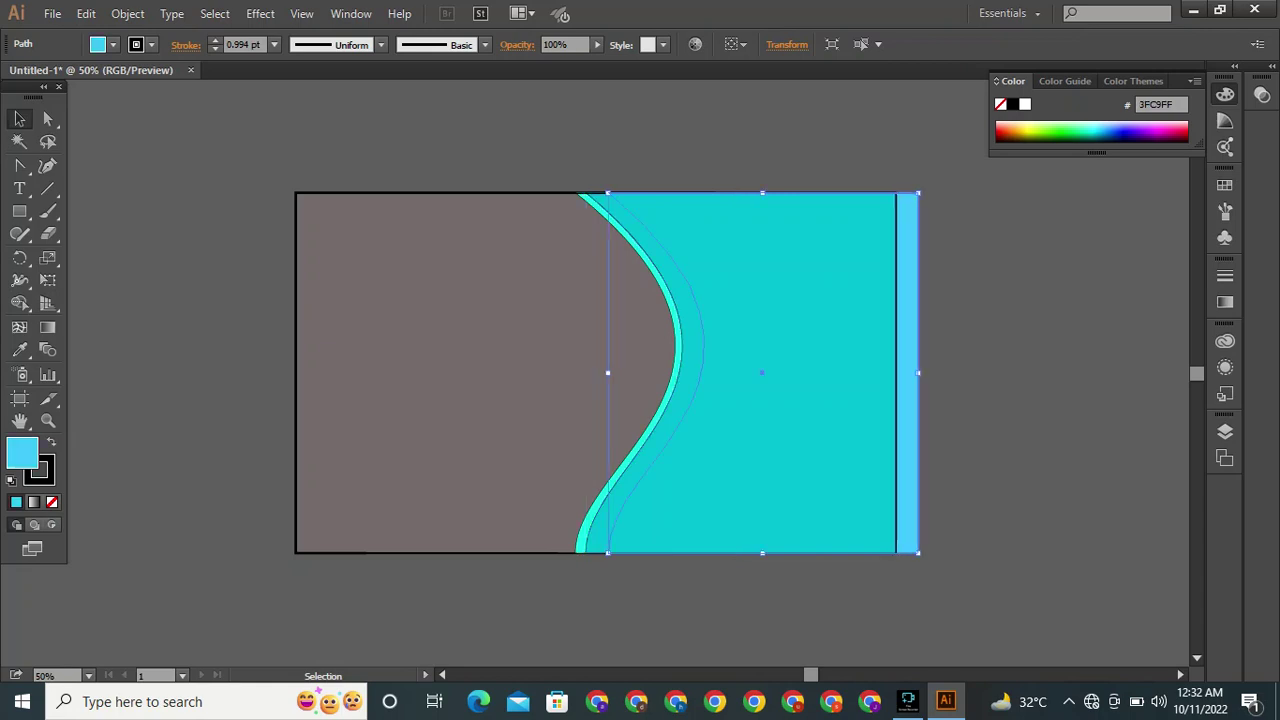
# Nudge the light blue shape left to the artboard's right edge and extend its left side into a thin band beside the turquoise one.
pyautogui.press('Left')
pyautogui.press('Left')
pyautogui.press('Left')
pyautogui.press('Left')
pyautogui.press('Left')
pyautogui.press('Left')
pyautogui.press('Left')
pyautogui.press('Left')
pyautogui.press('Left')
pyautogui.press('Left')
pyautogui.press('Left')
pyautogui.press('Left')
pyautogui.press('Left')
pyautogui.press('Left')
pyautogui.press('Left')
pyautogui.press('Left')
pyautogui.press('Left')
pyautogui.press('Left')
pyautogui.press('Left')
pyautogui.press('Left')
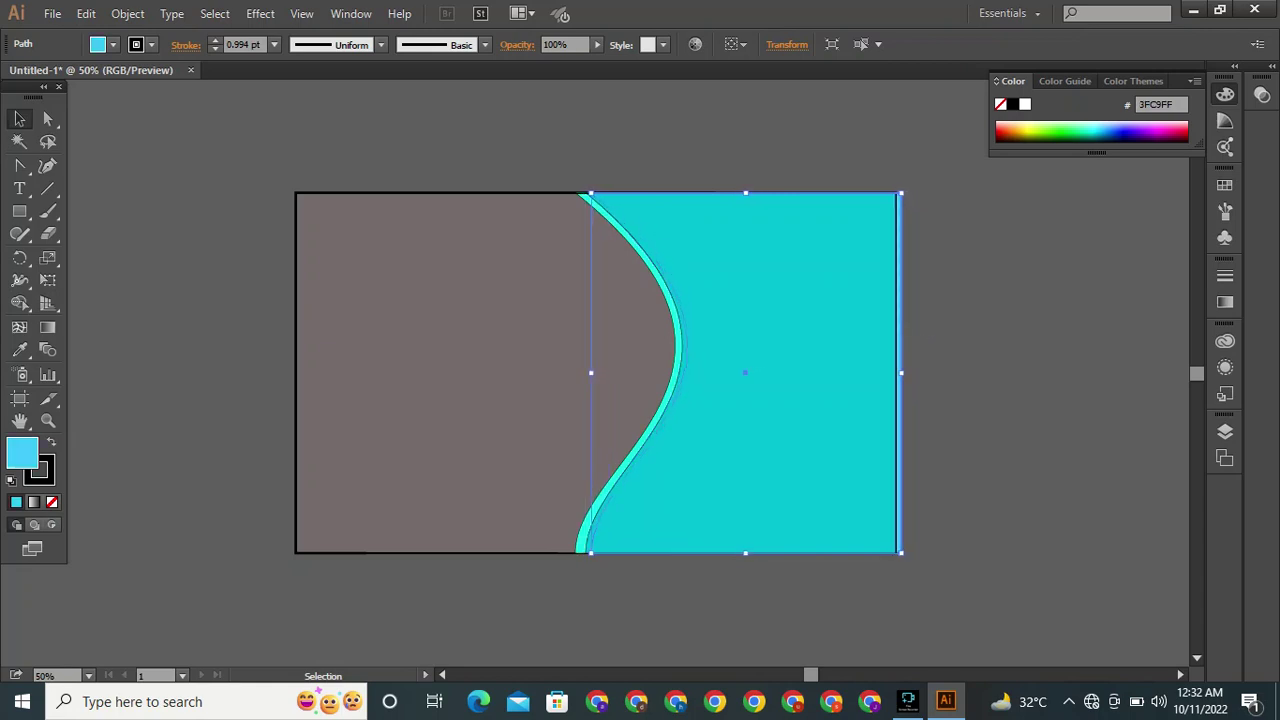
pyautogui.press('Left')
pyautogui.press('Left')
pyautogui.press('Left')
pyautogui.press('Left')
pyautogui.press('Left')
pyautogui.press('Left')
pyautogui.press('Left')
pyautogui.press('Left')
pyautogui.press('Left')
pyautogui.press('Left')
pyautogui.press('Left')
pyautogui.press('Left')
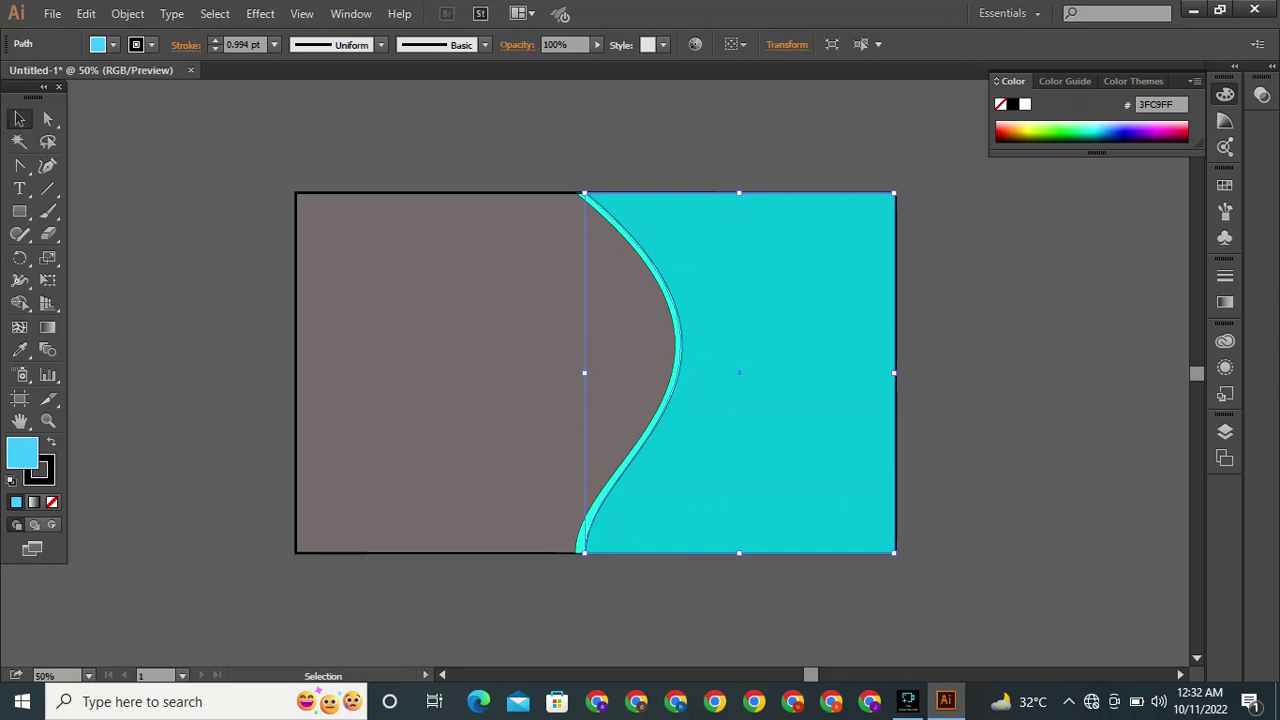
pyautogui.moveTo(584, 372); pyautogui.dragTo(563, 372)
pyautogui.hotkey('ctrl', 'shift', 'a')
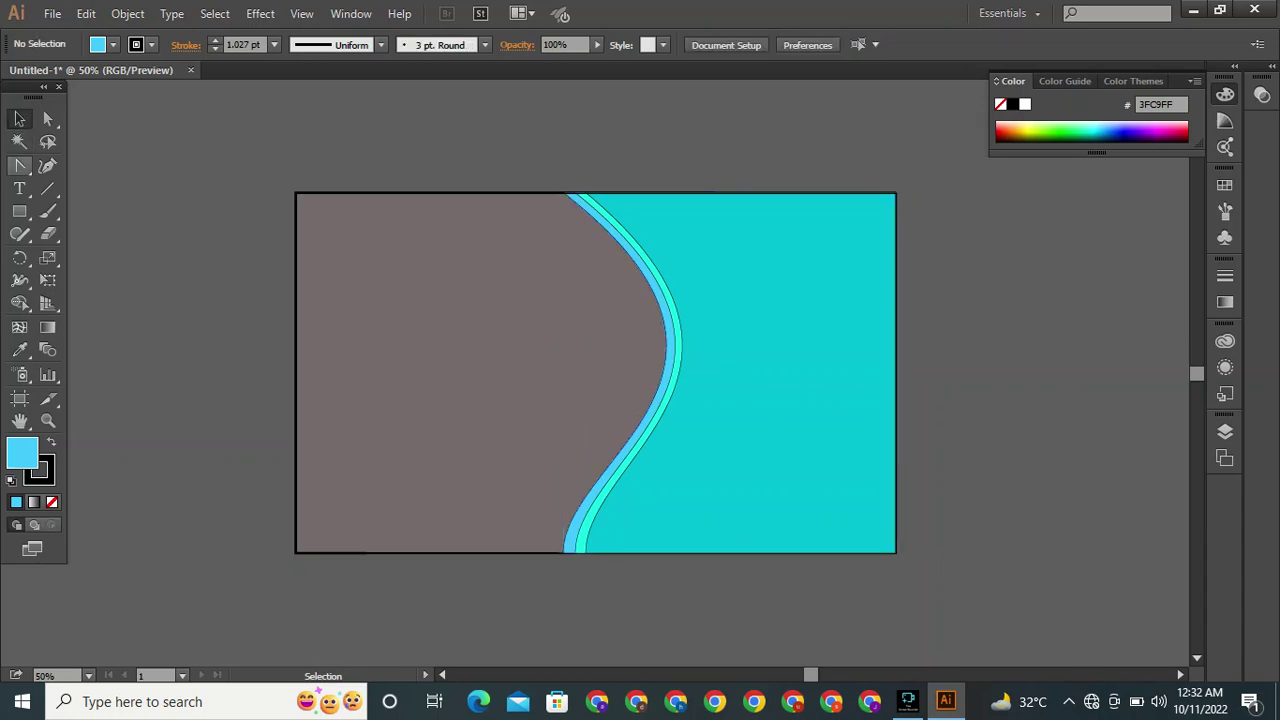
# Draw a light blue rectangle about 833 × 769 px from the artboard's upper left corner, covering the curved edges.
pyautogui.click(19, 211)
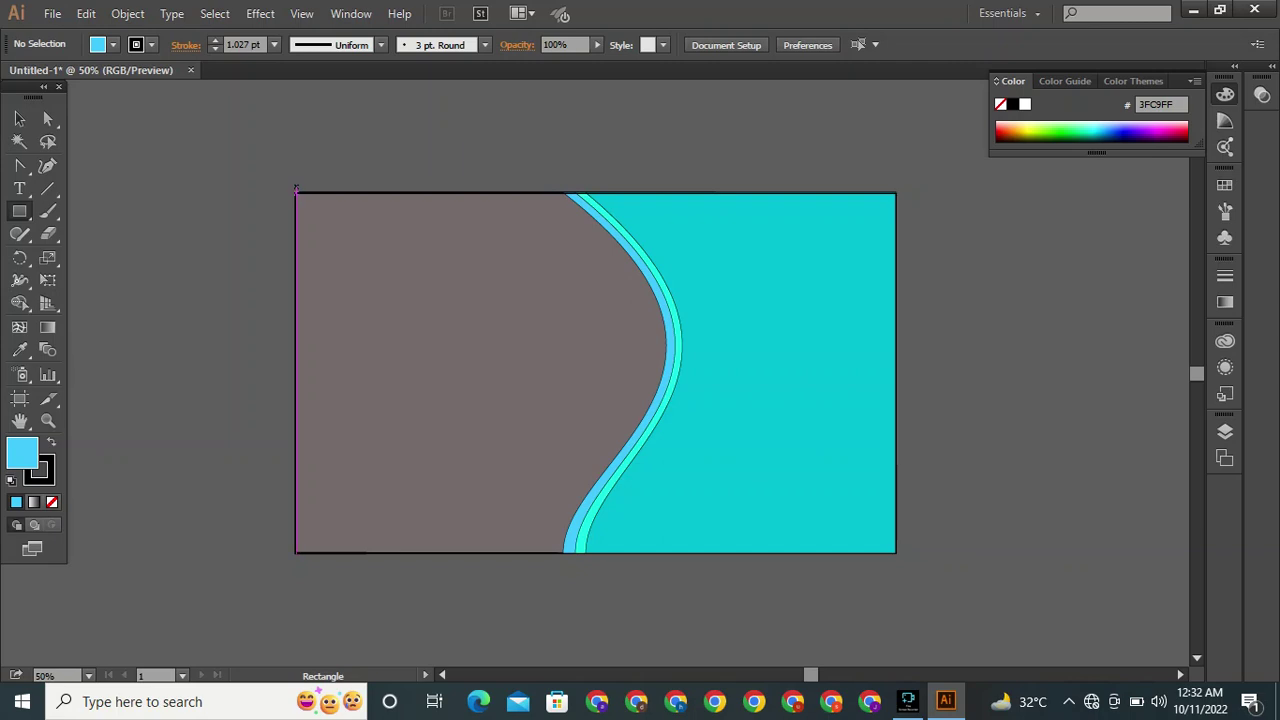
pyautogui.moveTo(297, 193); pyautogui.dragTo(575, 439)
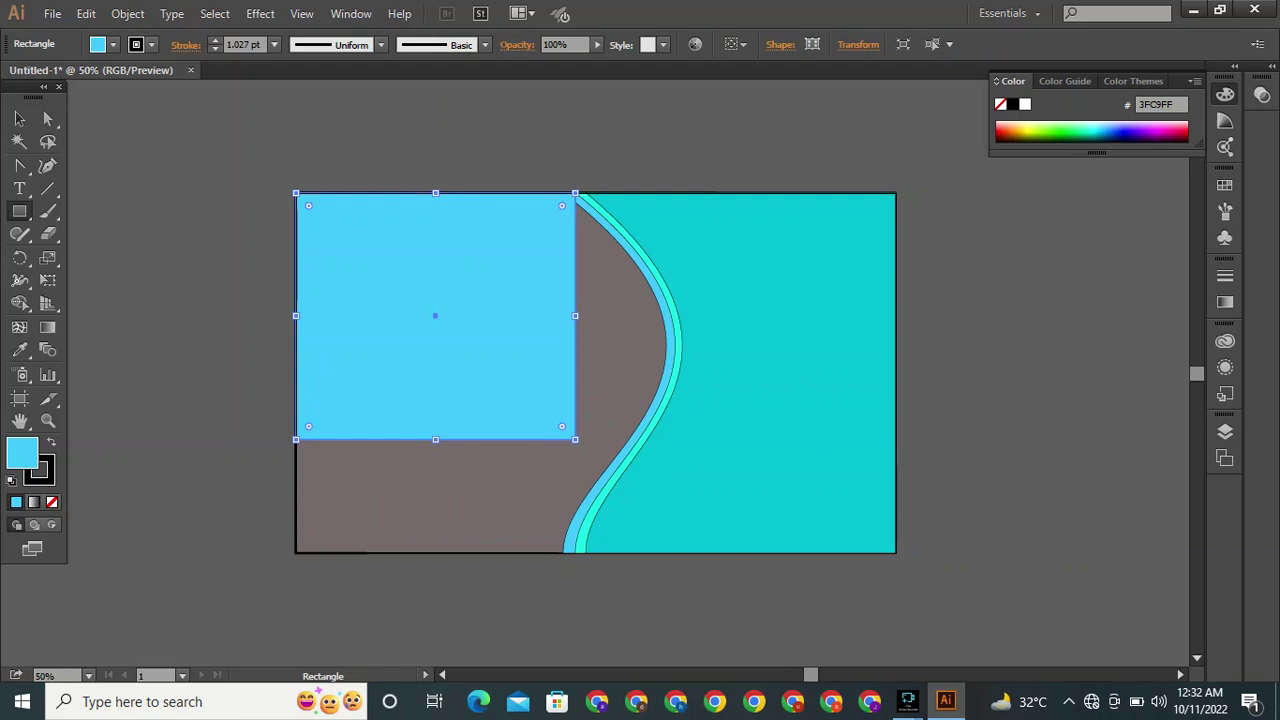
pyautogui.moveTo(435, 440); pyautogui.dragTo(446, 538)
pyautogui.moveTo(575, 537); pyautogui.dragTo(575, 552)
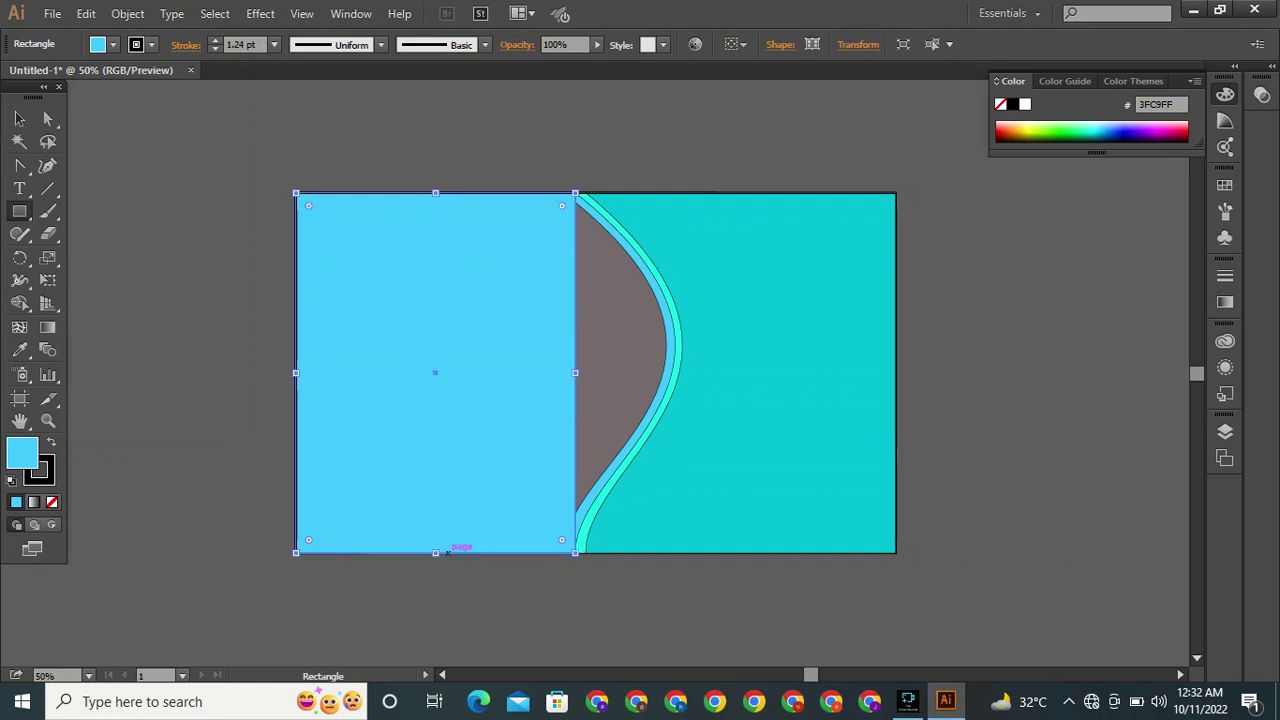
pyautogui.moveTo(575, 372); pyautogui.dragTo(686, 373)
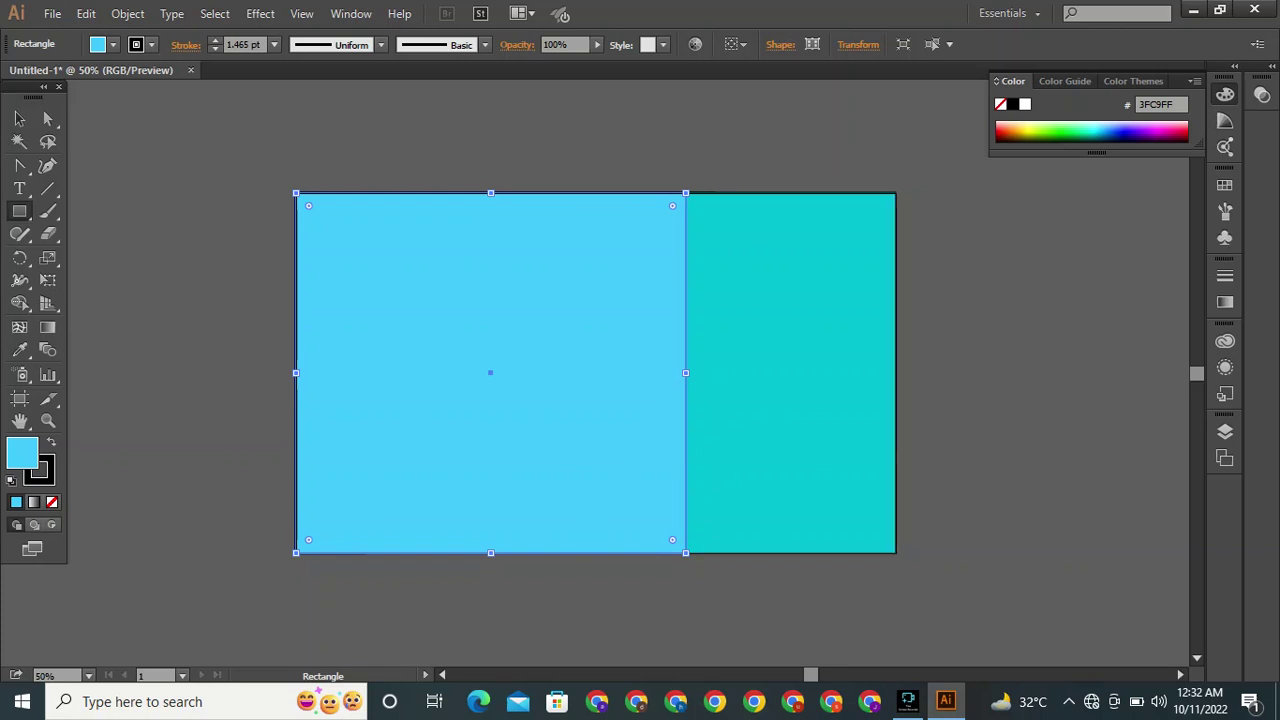
pyautogui.hotkey('shift', 'c')
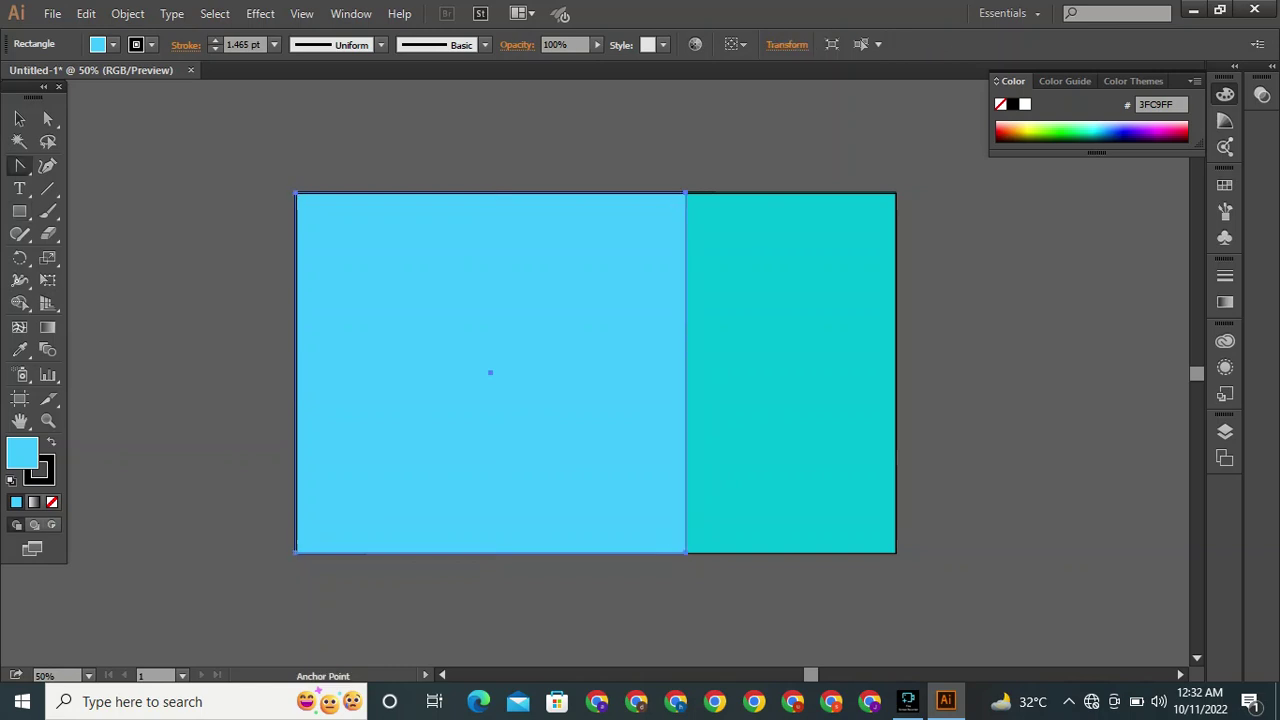
pyautogui.click(686, 318)
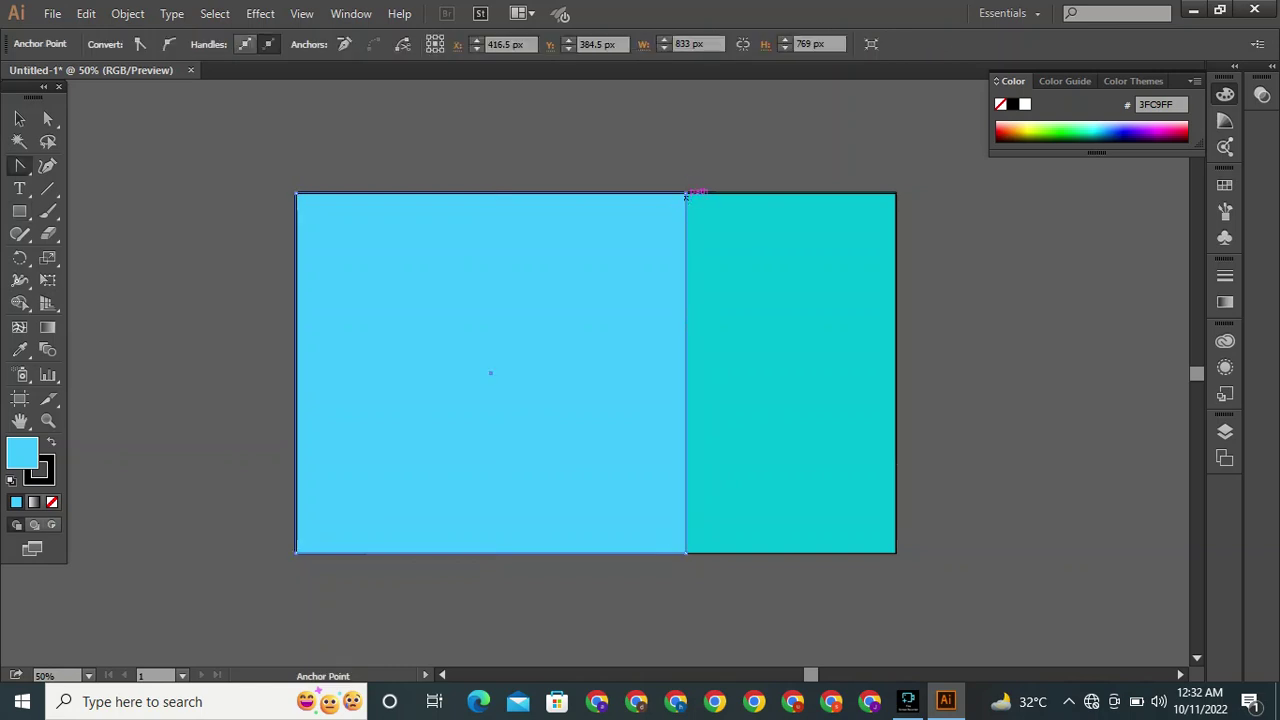
pyautogui.moveTo(686, 192); pyautogui.dragTo(651, 193)
pyautogui.hotkey('ctrl', 'z')
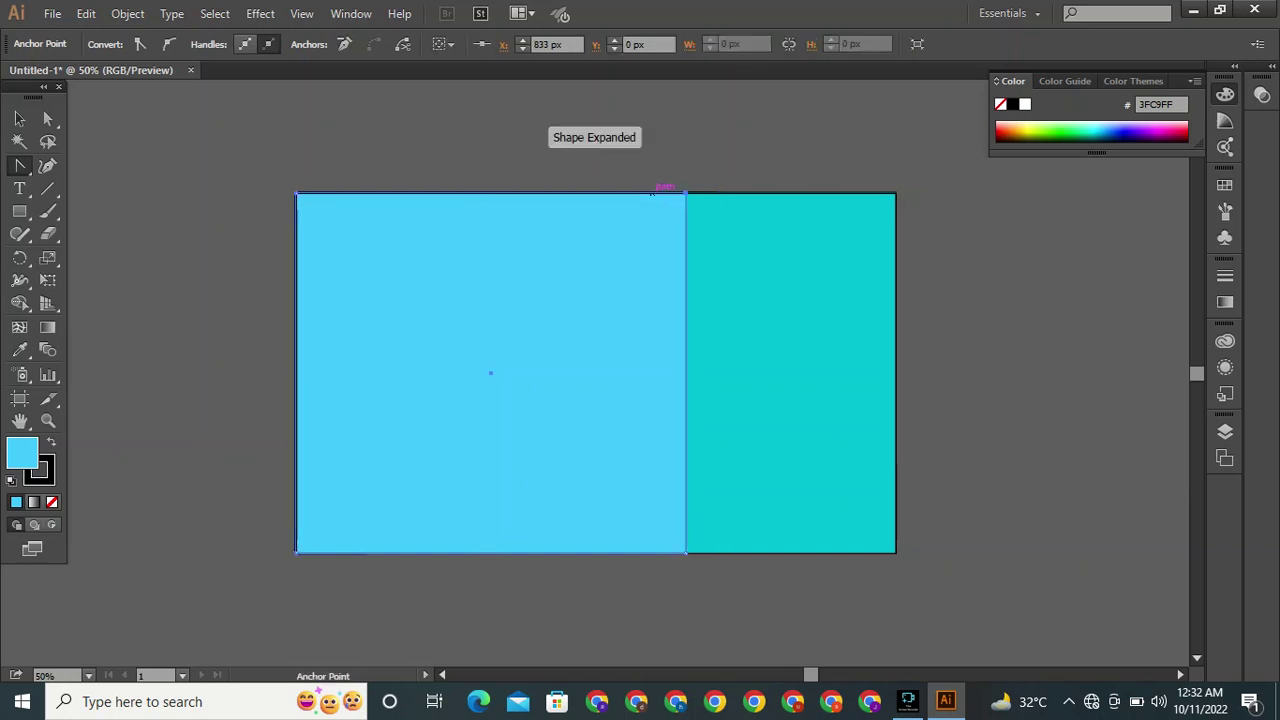
# Move the light blue rectangle over the artboard's right part and resize it to 709 × 769 px, flush with the right edge.
pyautogui.press('v')
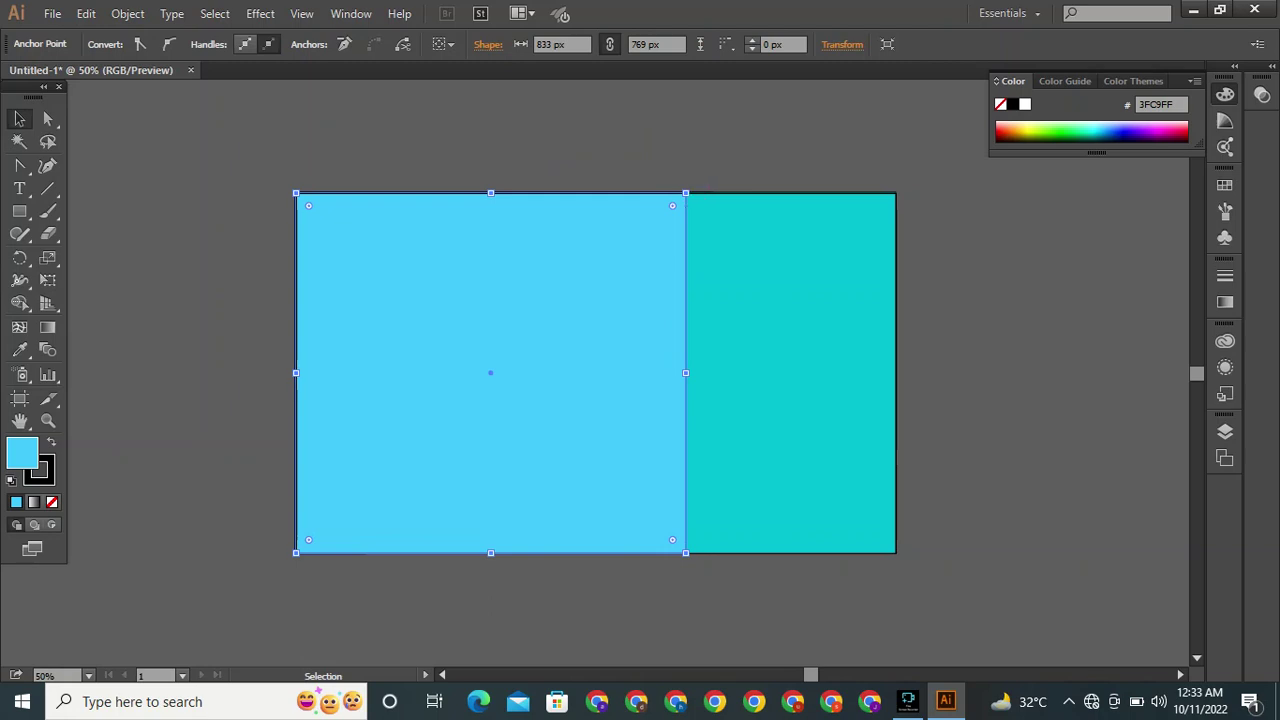
pyautogui.moveTo(686, 373); pyautogui.dragTo(514, 385)
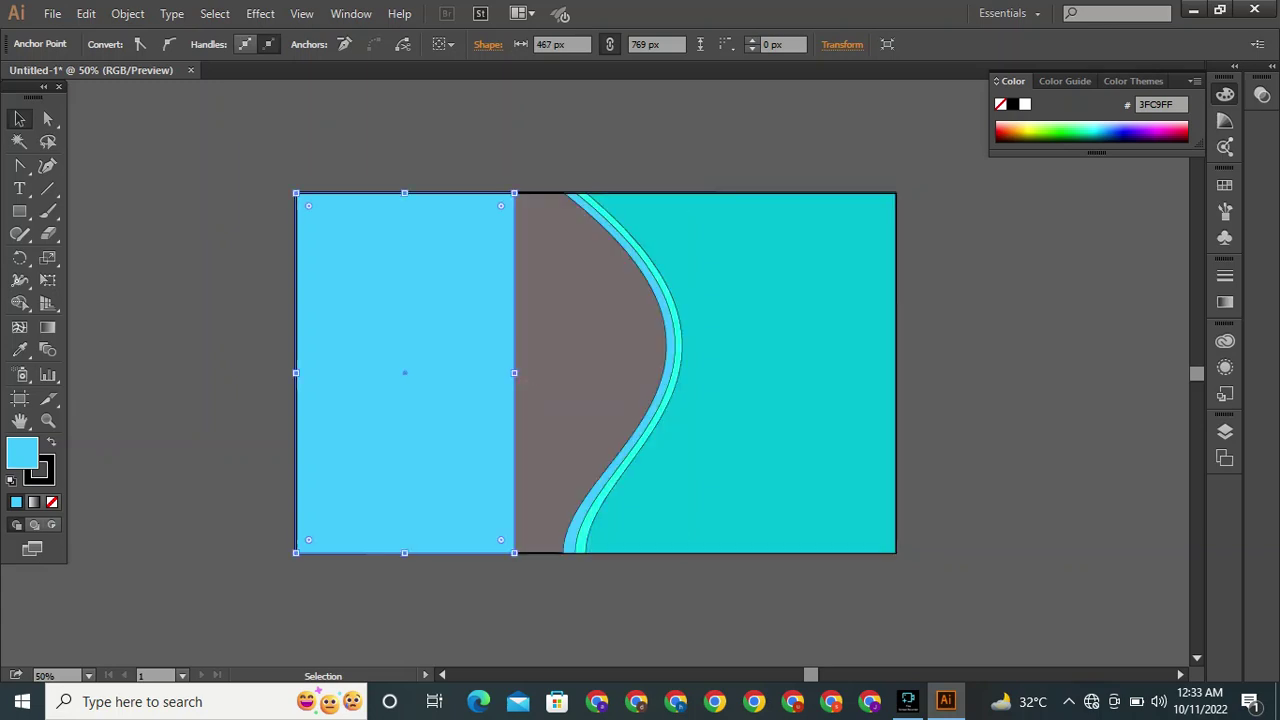
pyautogui.moveTo(451, 372); pyautogui.dragTo(774, 335)
pyautogui.moveTo(728, 194); pyautogui.dragTo(728, 194)
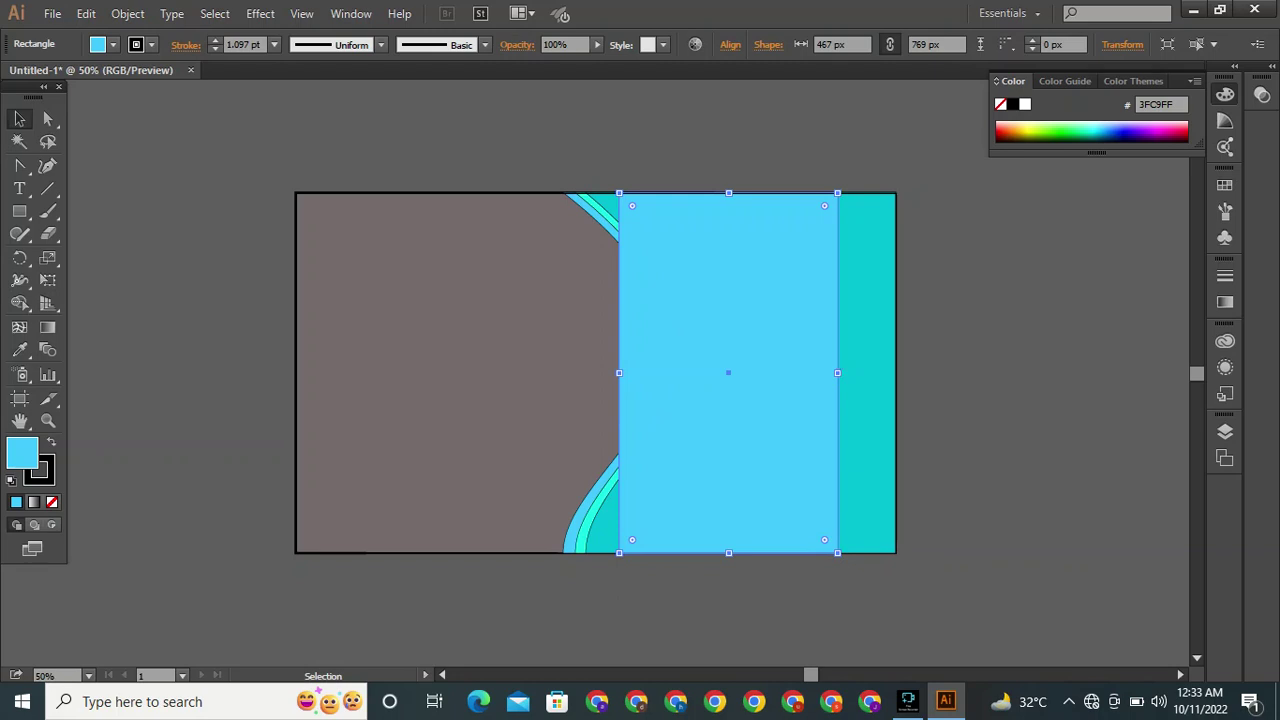
pyautogui.moveTo(838, 372); pyautogui.dragTo(896, 372)
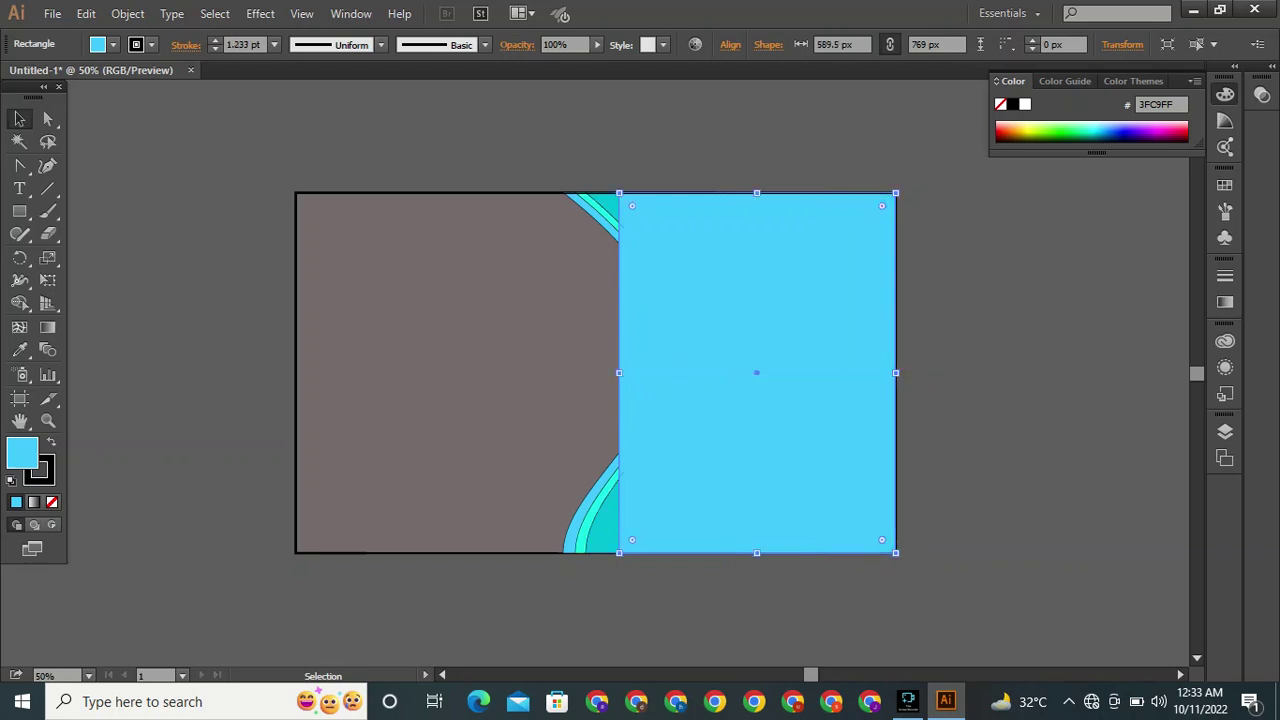
pyautogui.moveTo(619, 373); pyautogui.dragTo(563, 373)
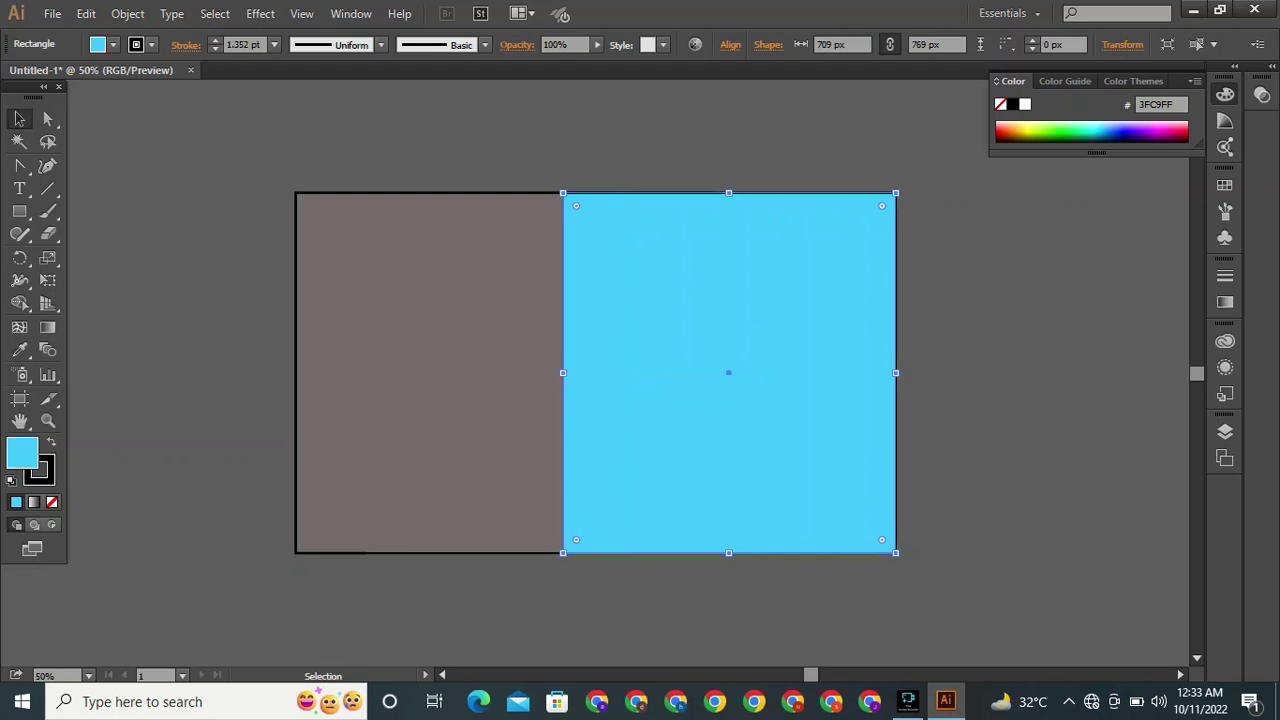
# Try to bend the light blue rectangle's left edge inward with the Anchor Point tool, adjust both curve handles, and undo the bending.
pyautogui.hotkey('shift', 'c')
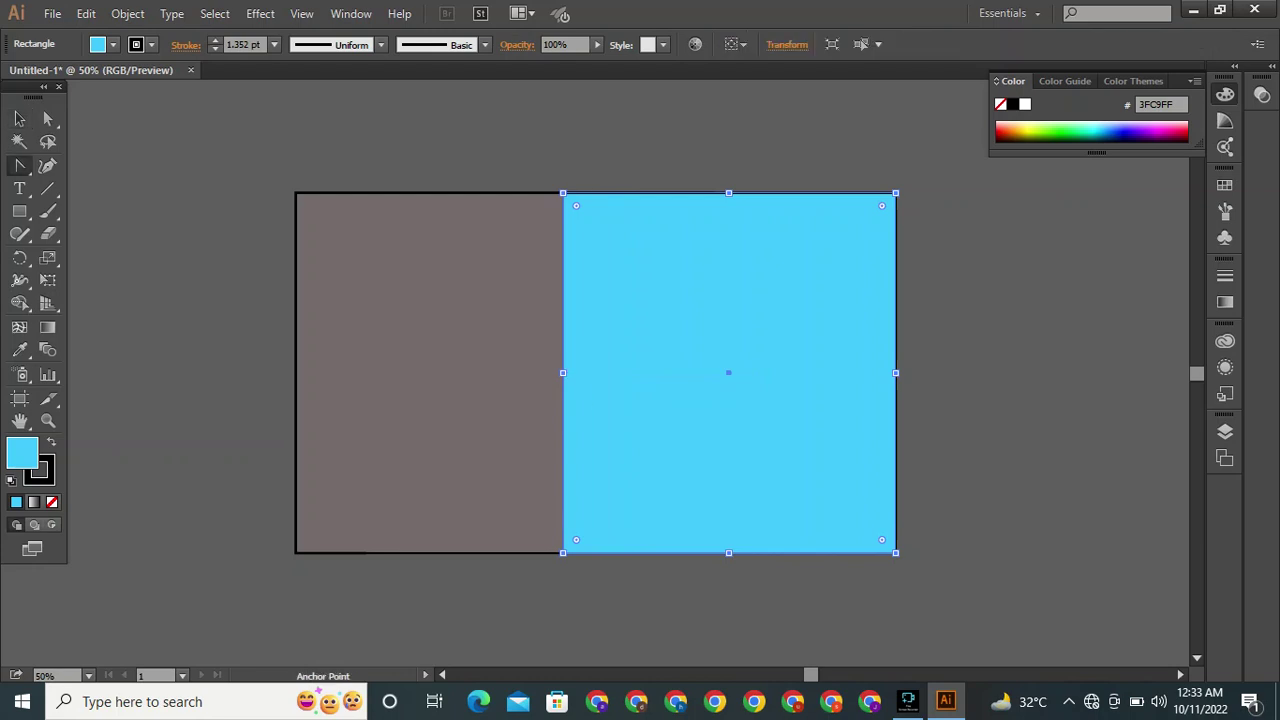
pyautogui.moveTo(563, 308); pyautogui.dragTo(658, 336)
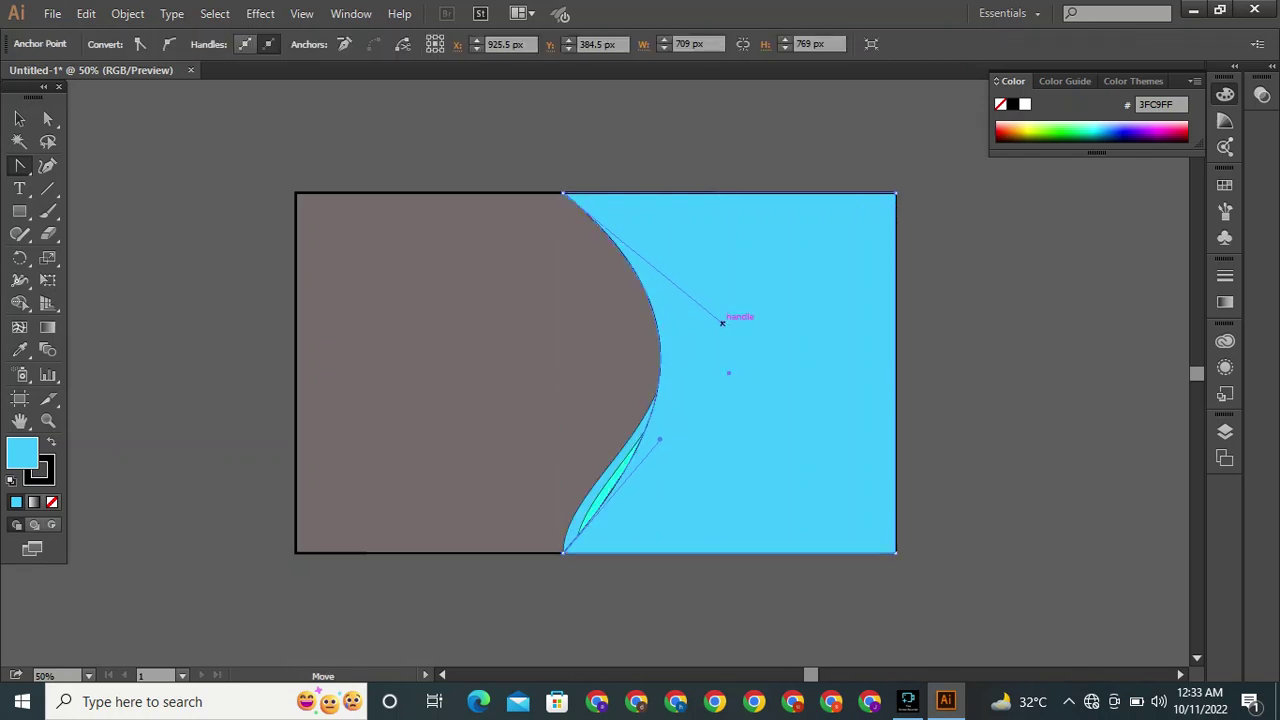
pyautogui.moveTo(722, 322); pyautogui.dragTo(771, 305)
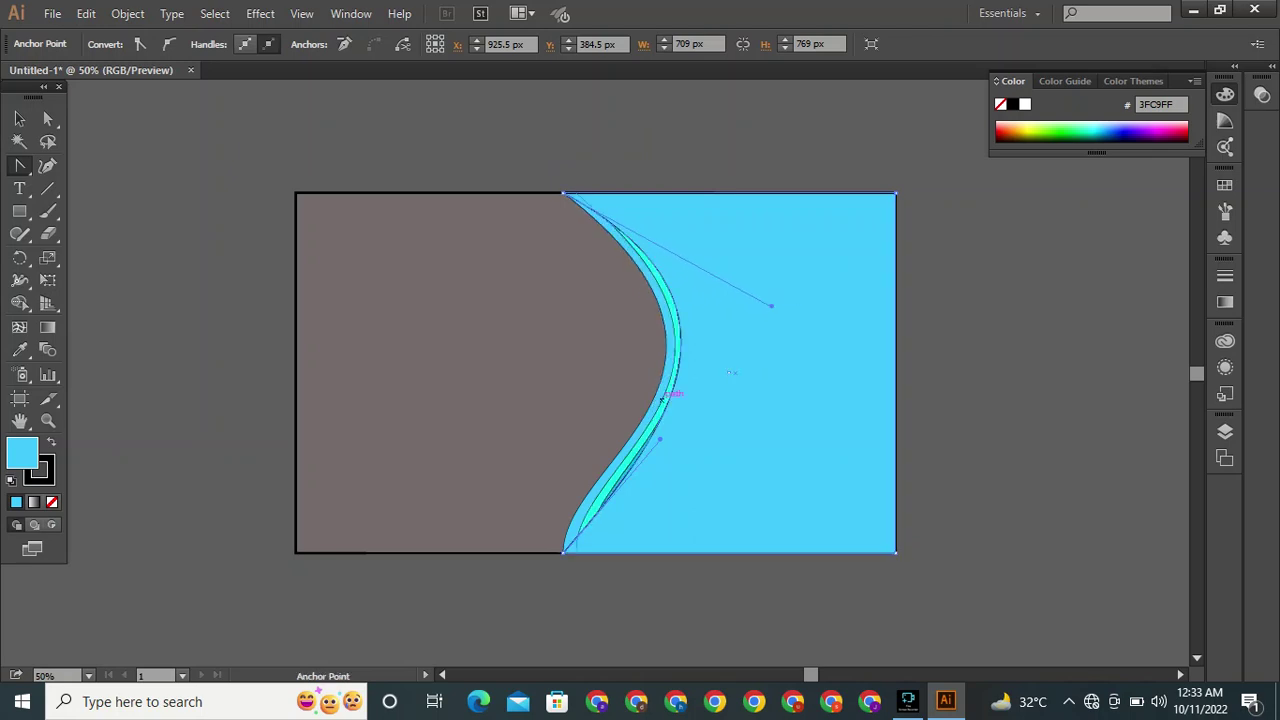
pyautogui.moveTo(660, 439); pyautogui.dragTo(628, 441)
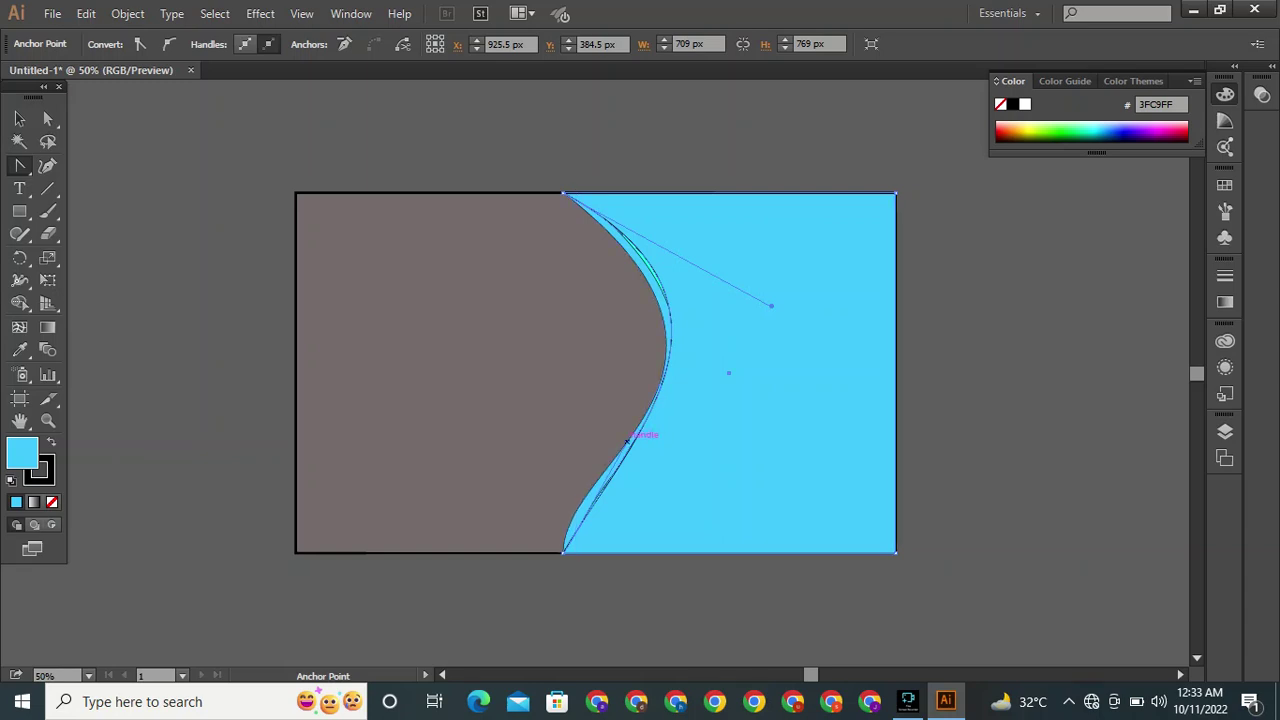
pyautogui.moveTo(628, 440); pyautogui.dragTo(695, 459)
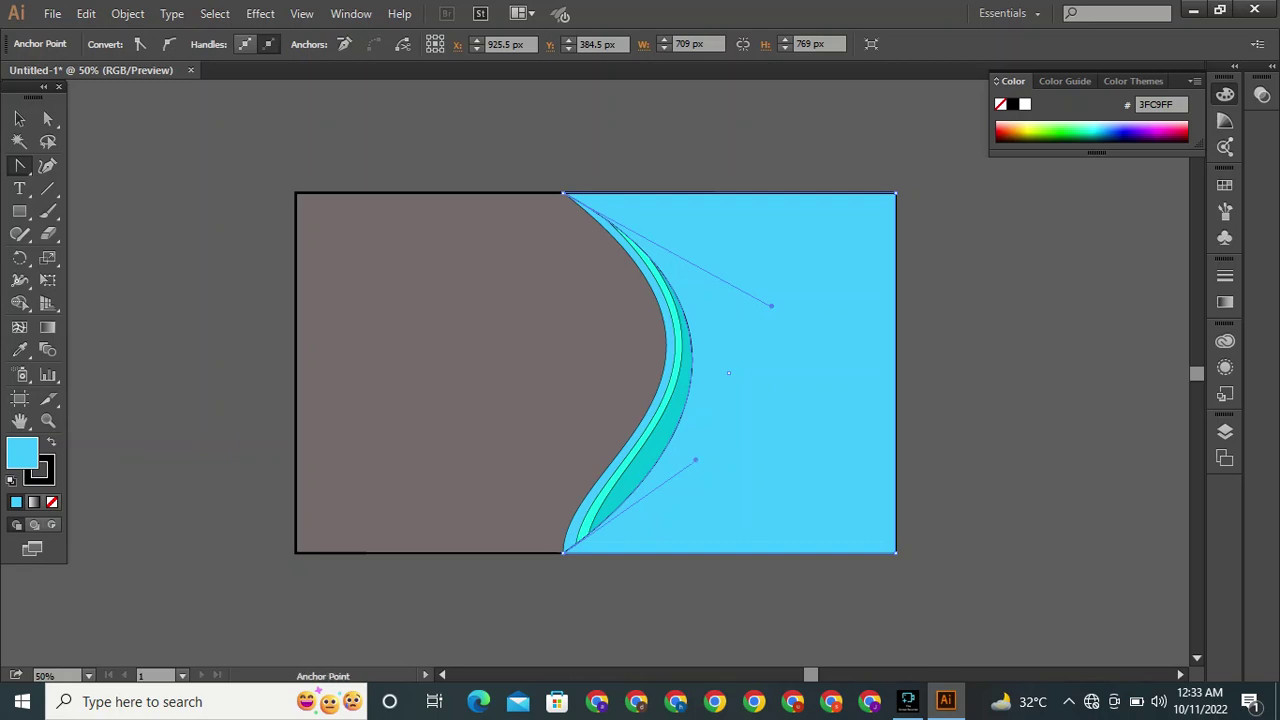
pyautogui.hotkey('ctrl', 'z')
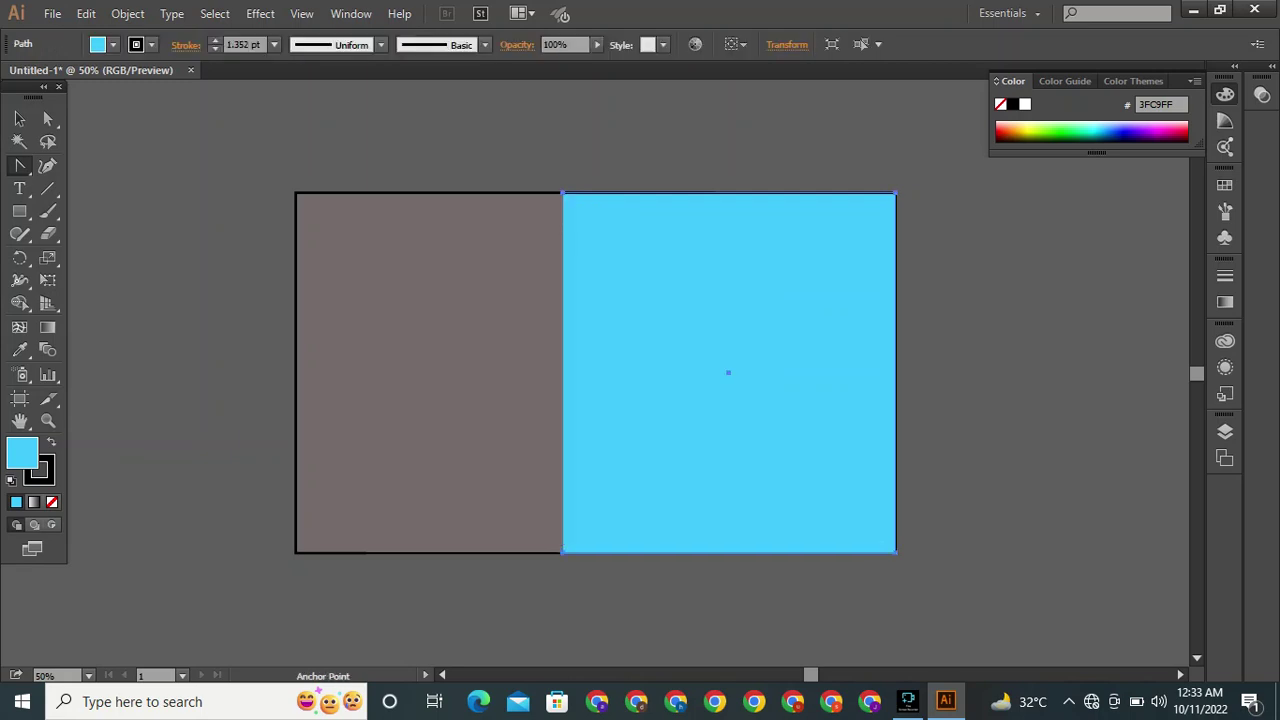
# Redo the bend of the front light blue shape and delete that shape from above the teal, turquoise and light blue bands.
pyautogui.hotkey('ctrl', 'shift', 'z')
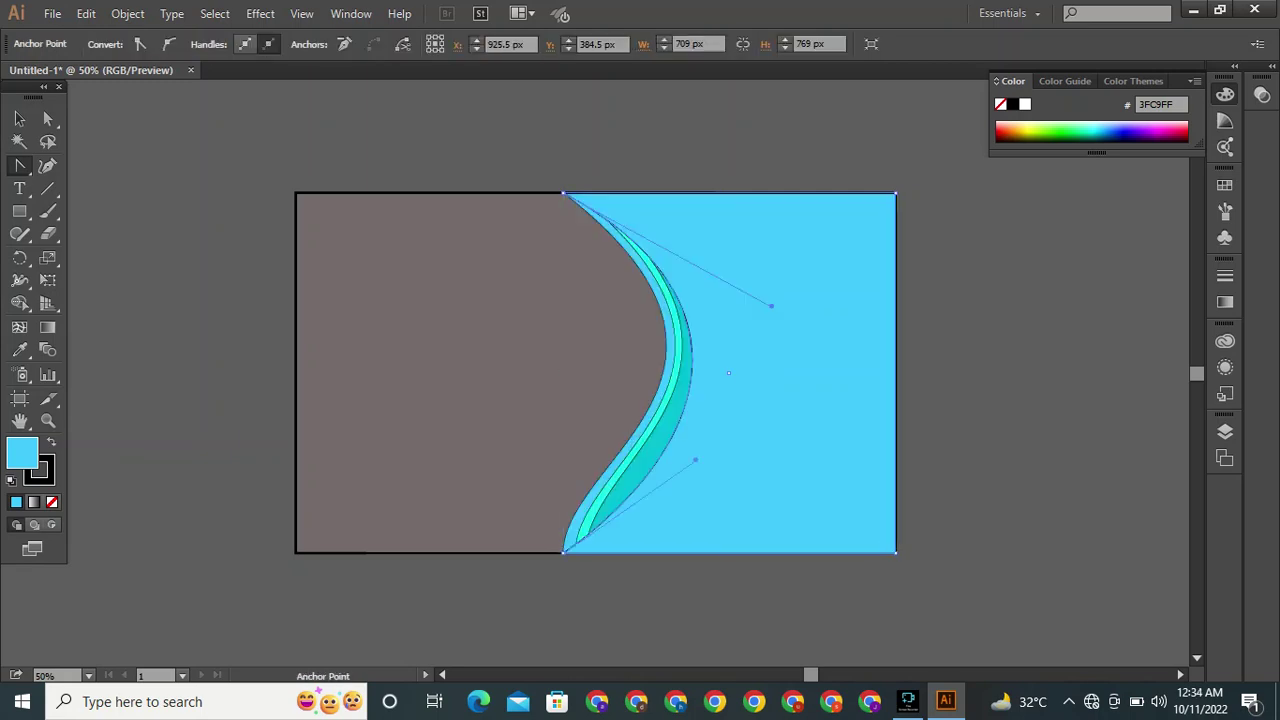
pyautogui.press('v')
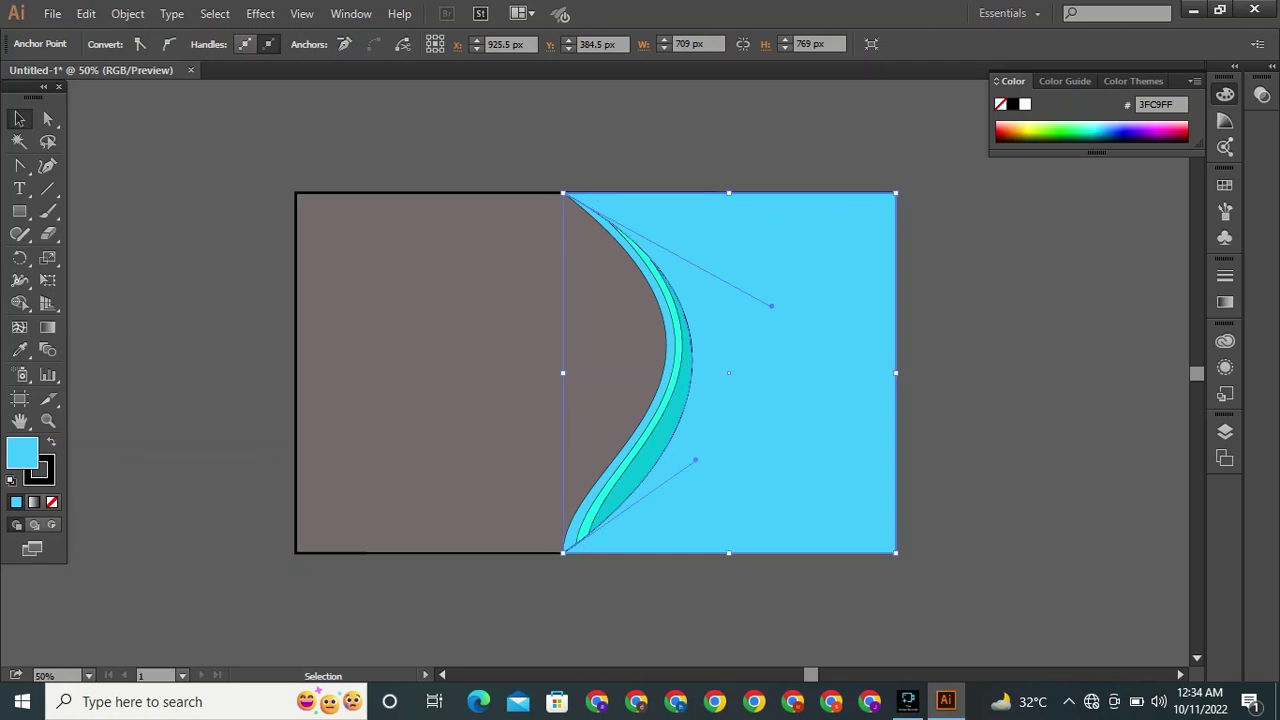
pyautogui.hotkey('ctrl', 'shift', 'a')
pyautogui.click(740, 372)
pyautogui.press('Delete')
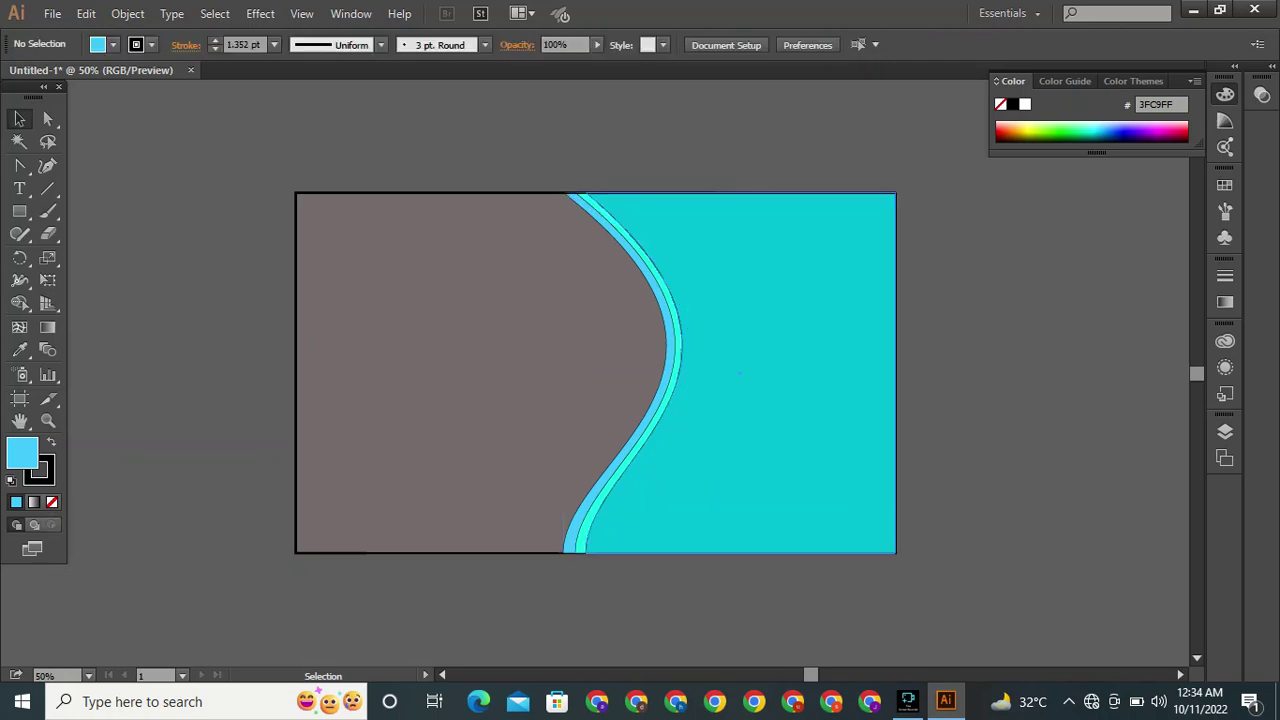
pyautogui.click(740, 373)
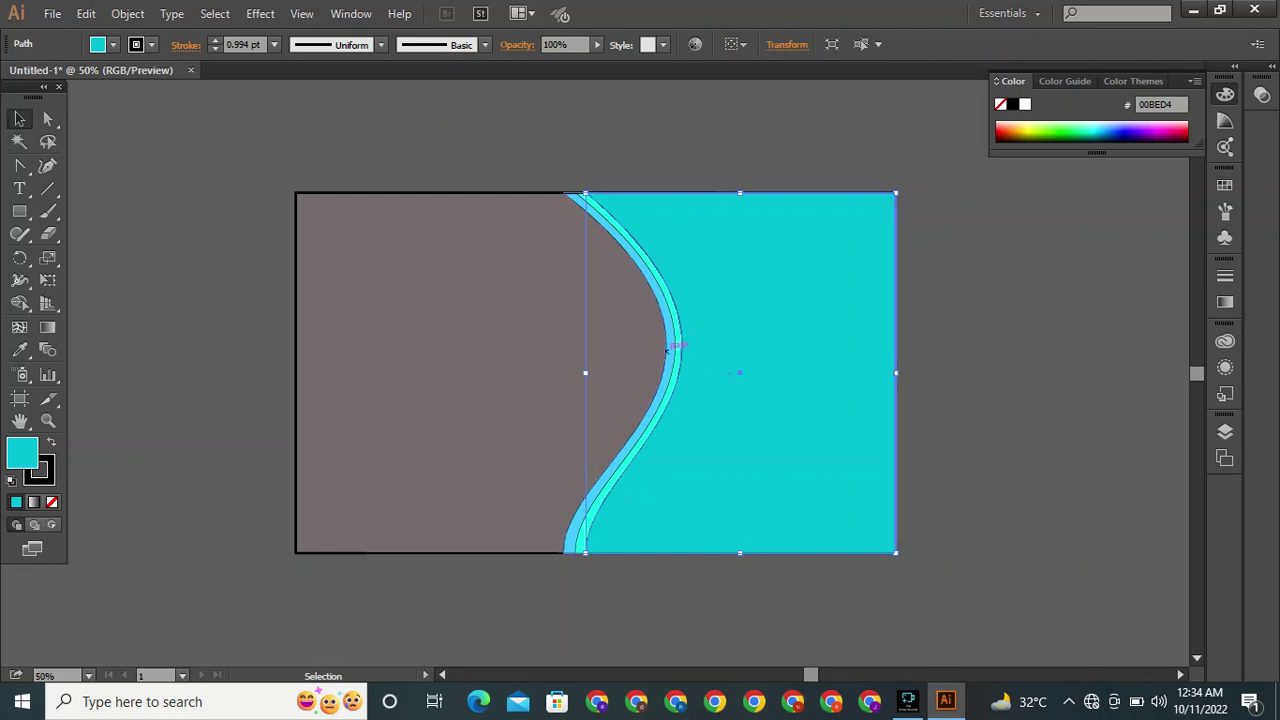
pyautogui.hotkey('ctrl', 'shift', 'a')
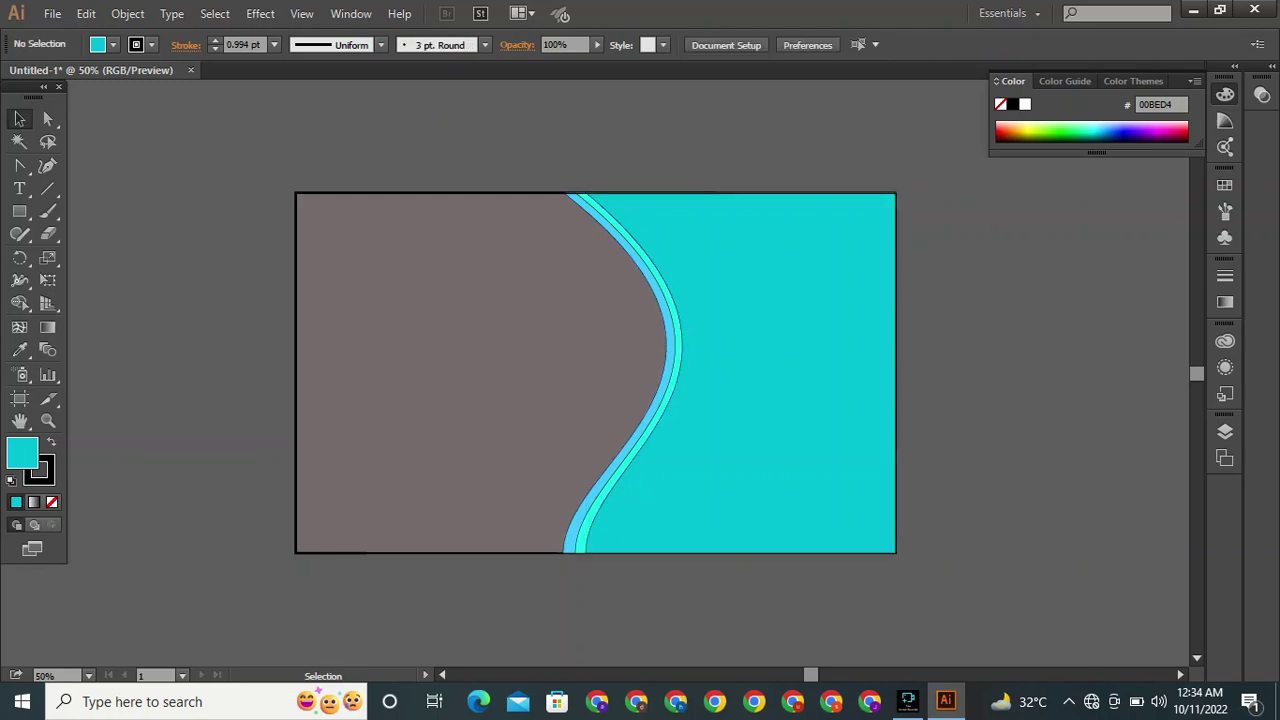
# Unlock the grey background rectangle and change its fill to white, FFFFFF.
pyautogui.hotkey('ctrl', 'alt', '2')
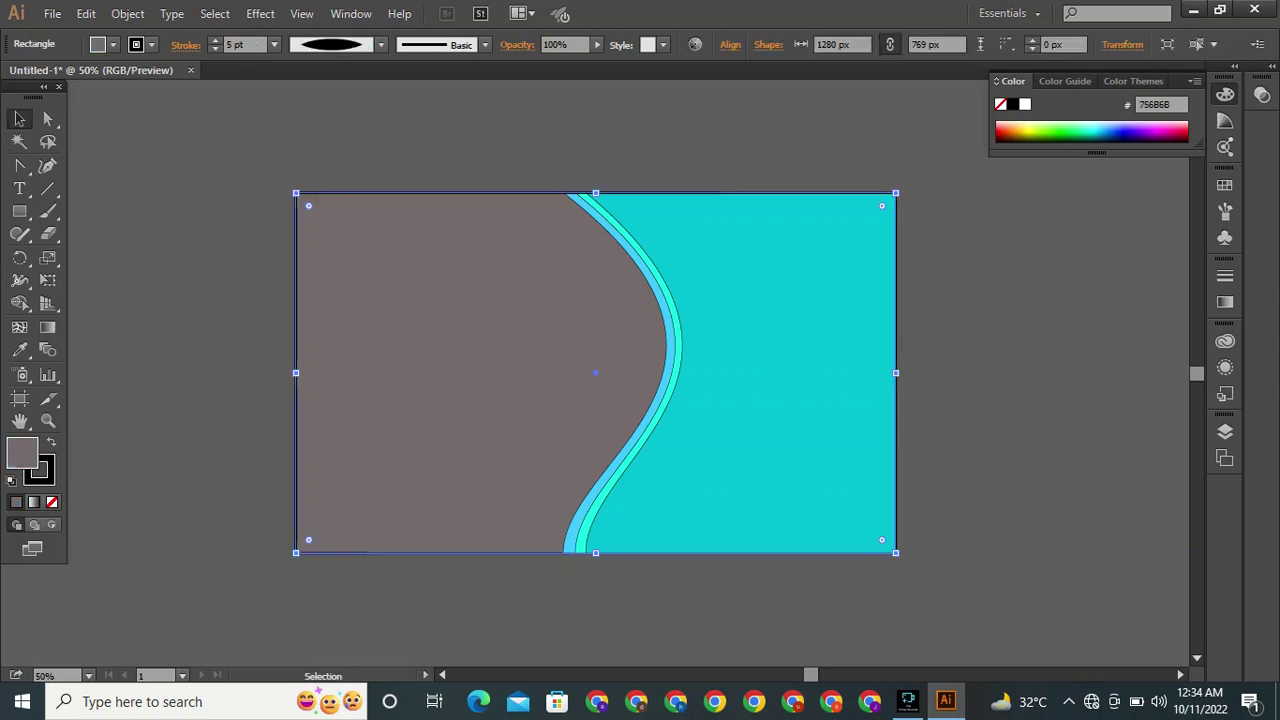
pyautogui.click(1025, 104)
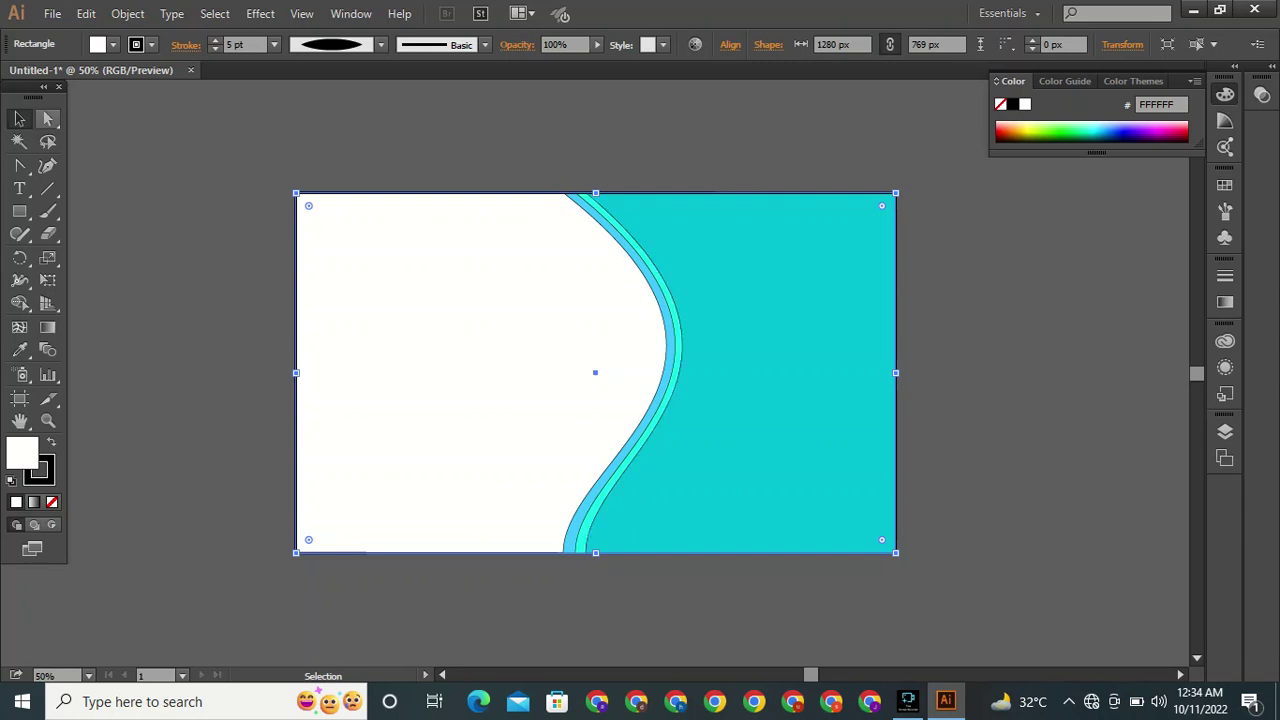
pyautogui.click(210, 330)
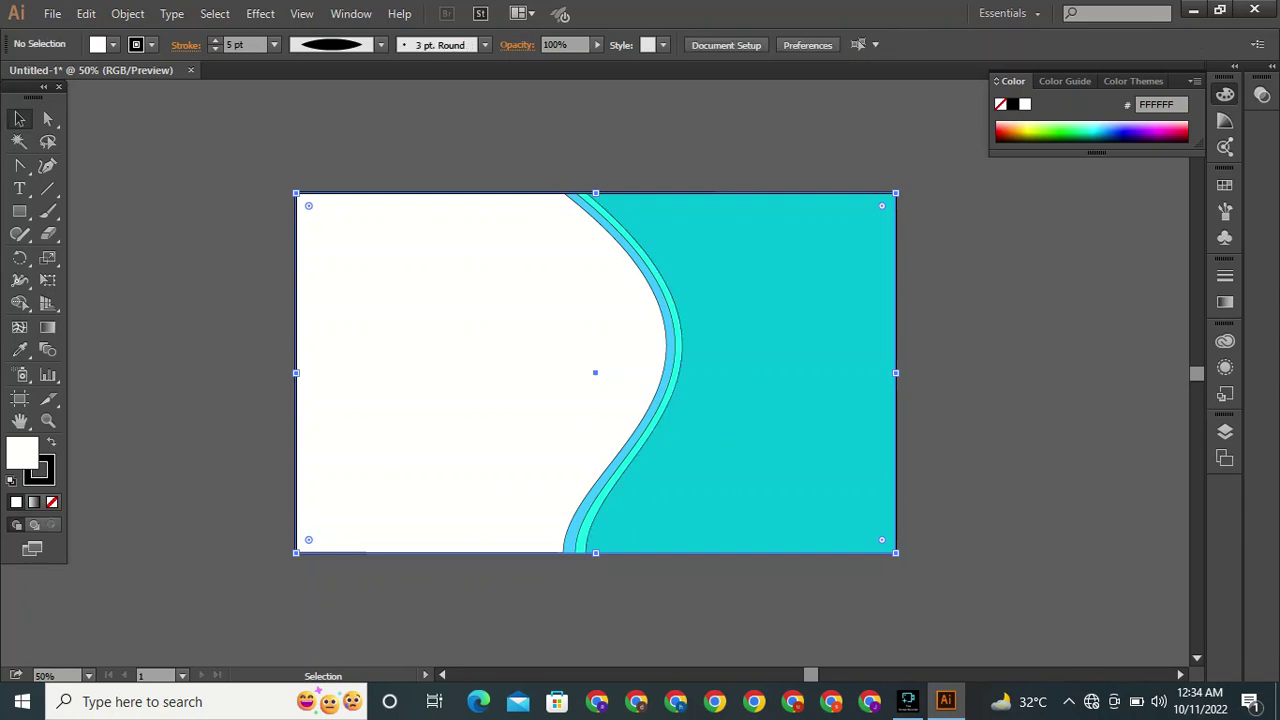
pyautogui.click(430, 350)
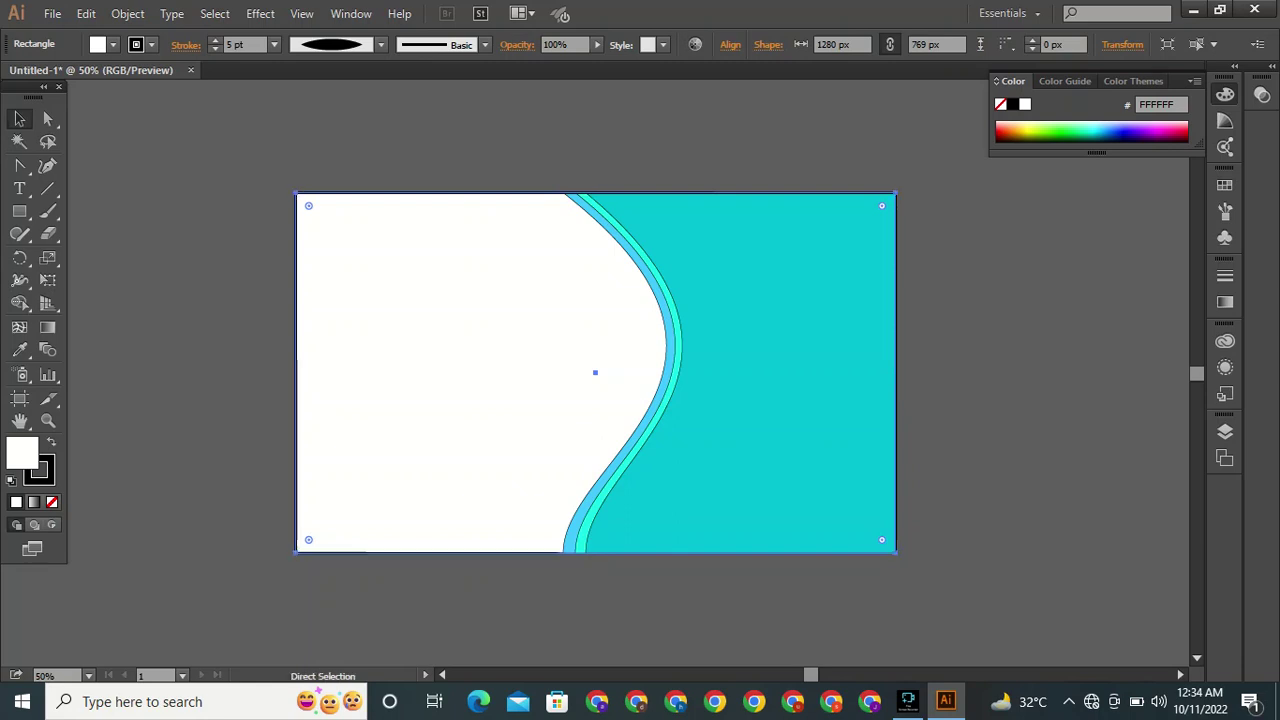
pyautogui.hotkey('ctrl', 'shift', 'a')
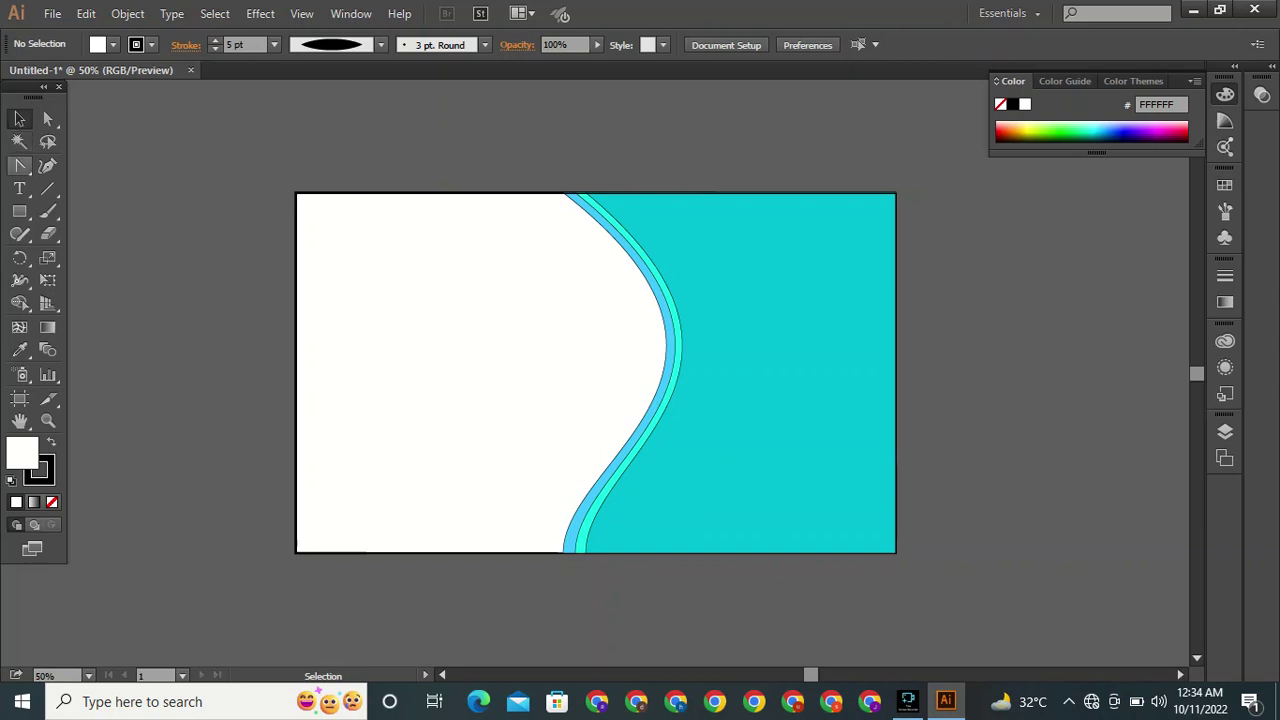
# Draw a white hexagon with the Polygon tool at the artboard's upper left corner and move it inward onto the white area.
pyautogui.click(19, 211)
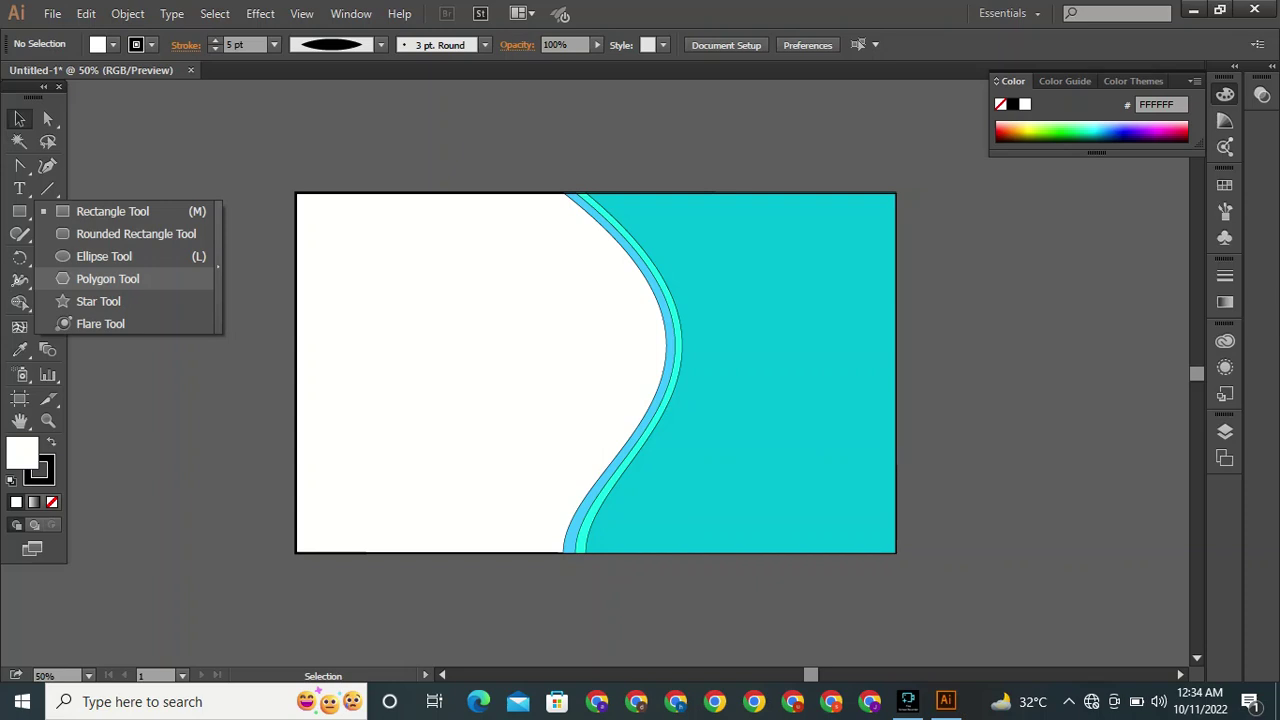
pyautogui.click(107, 279)
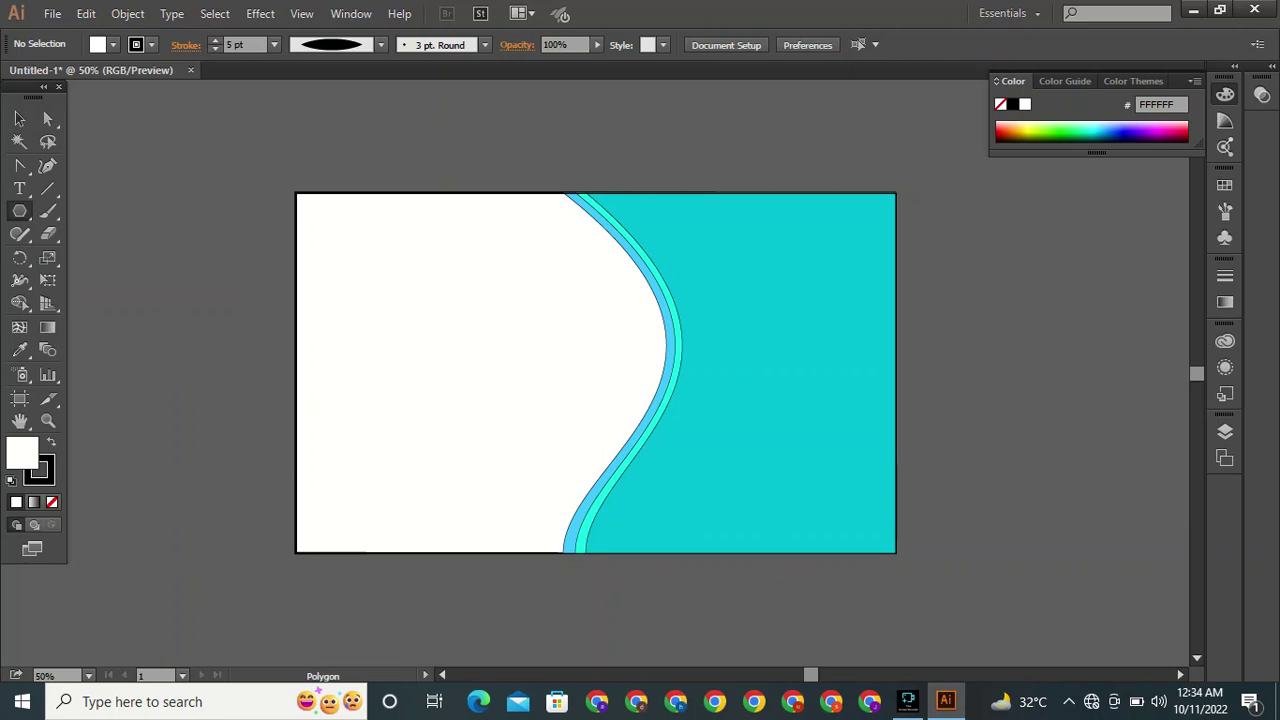
pyautogui.hotkey('ctrl', '+')
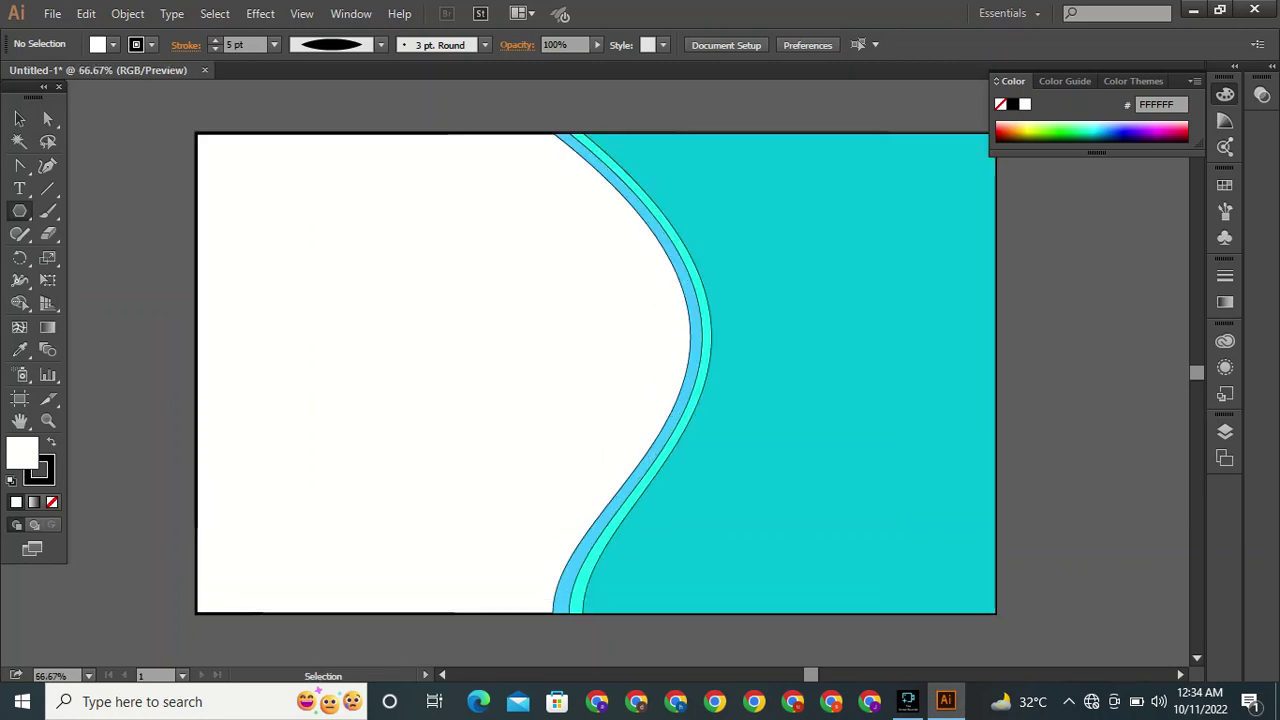
pyautogui.hotkey('ctrl', '+')
pyautogui.hotkey('ctrl', '-')
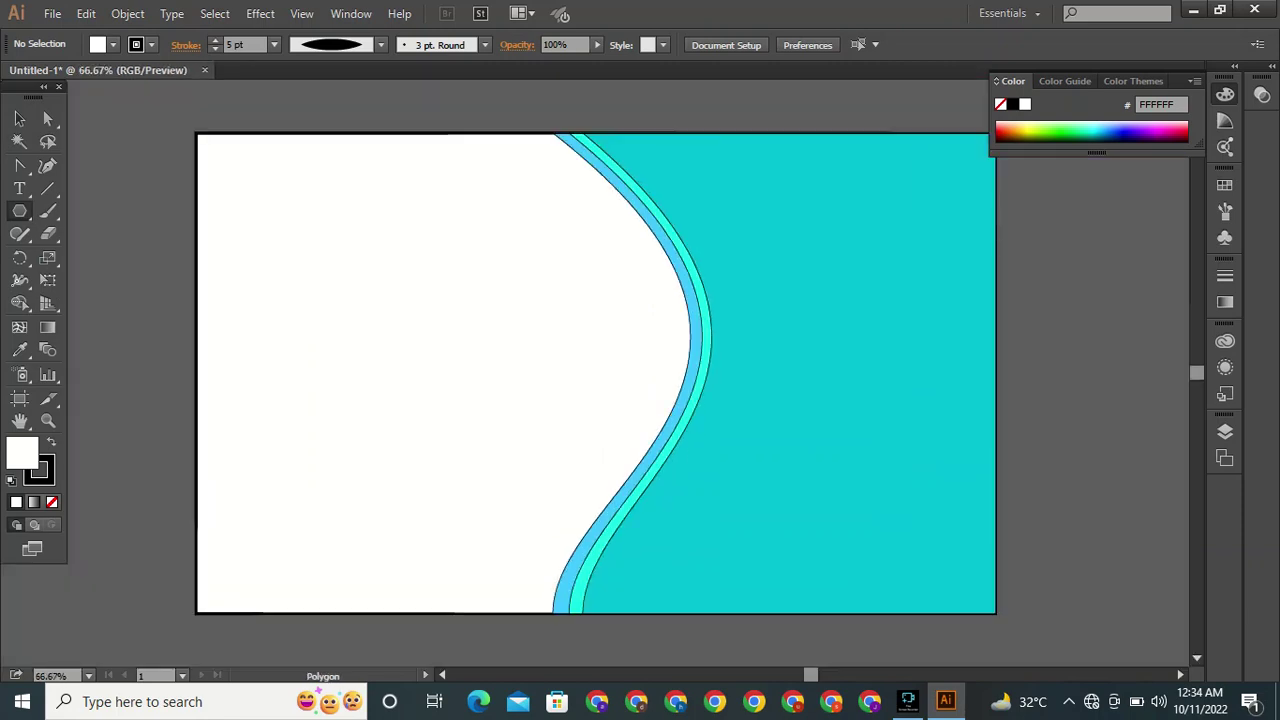
pyautogui.moveTo(237, 176)
pyautogui.mouseDown()
pyautogui.moveTo(310, 207)
pyautogui.moveTo(310, 219)
pyautogui.moveTo(321, 207)
pyautogui.moveTo(312, 194)
pyautogui.moveTo(284, 200)
pyautogui.mouseUp()
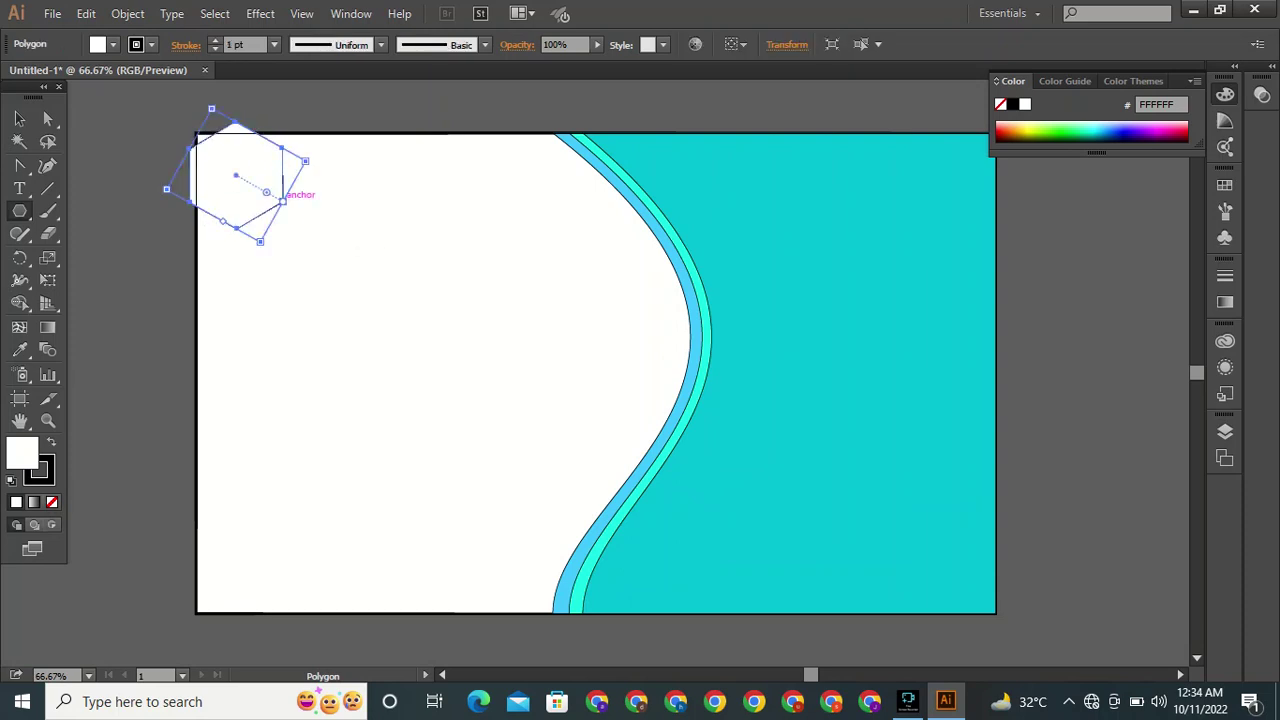
pyautogui.click(19, 118)
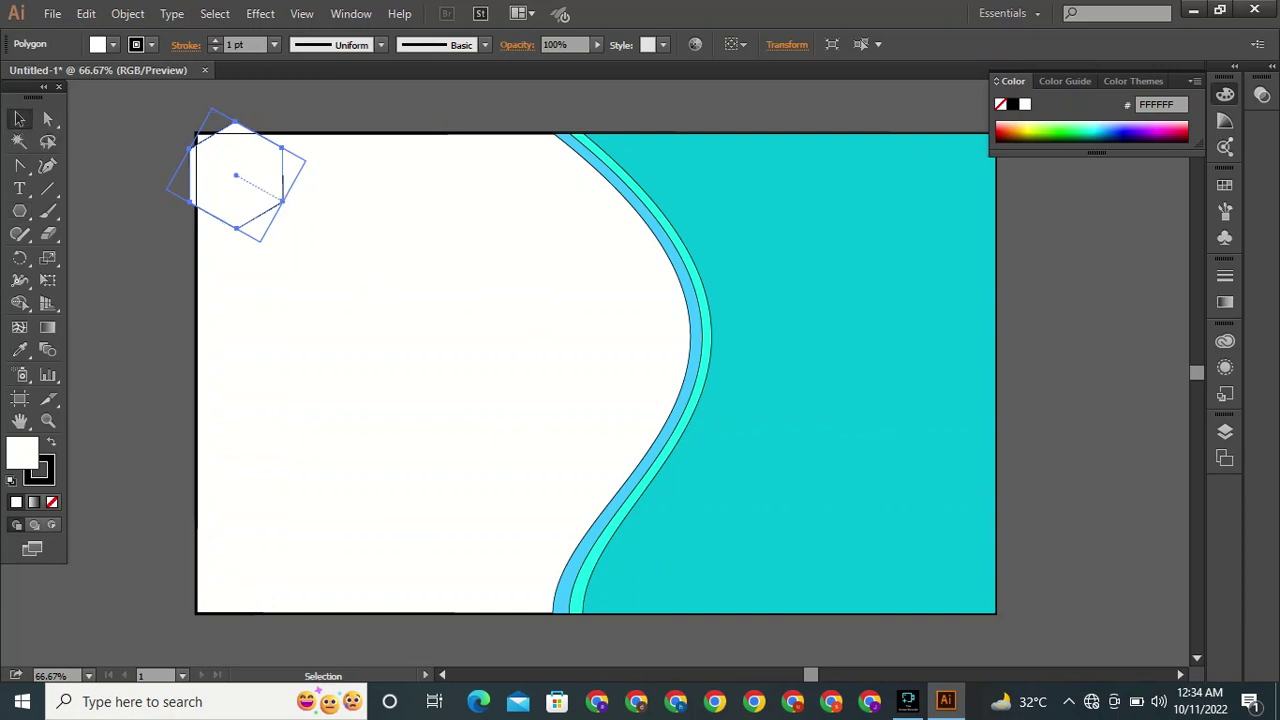
pyautogui.moveTo(266, 192); pyautogui.dragTo(339, 248)
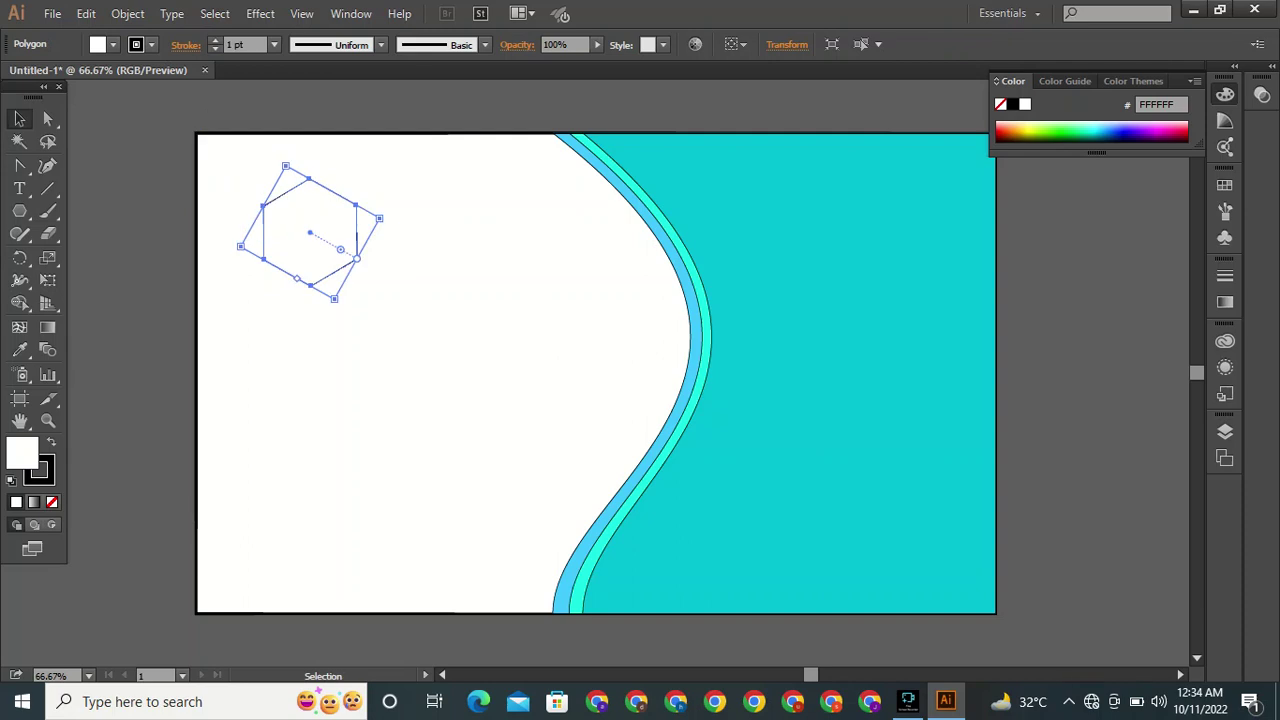
# Fill the hexagon with a linear white-to-black gradient at 0°.
pyautogui.click(420, 262)
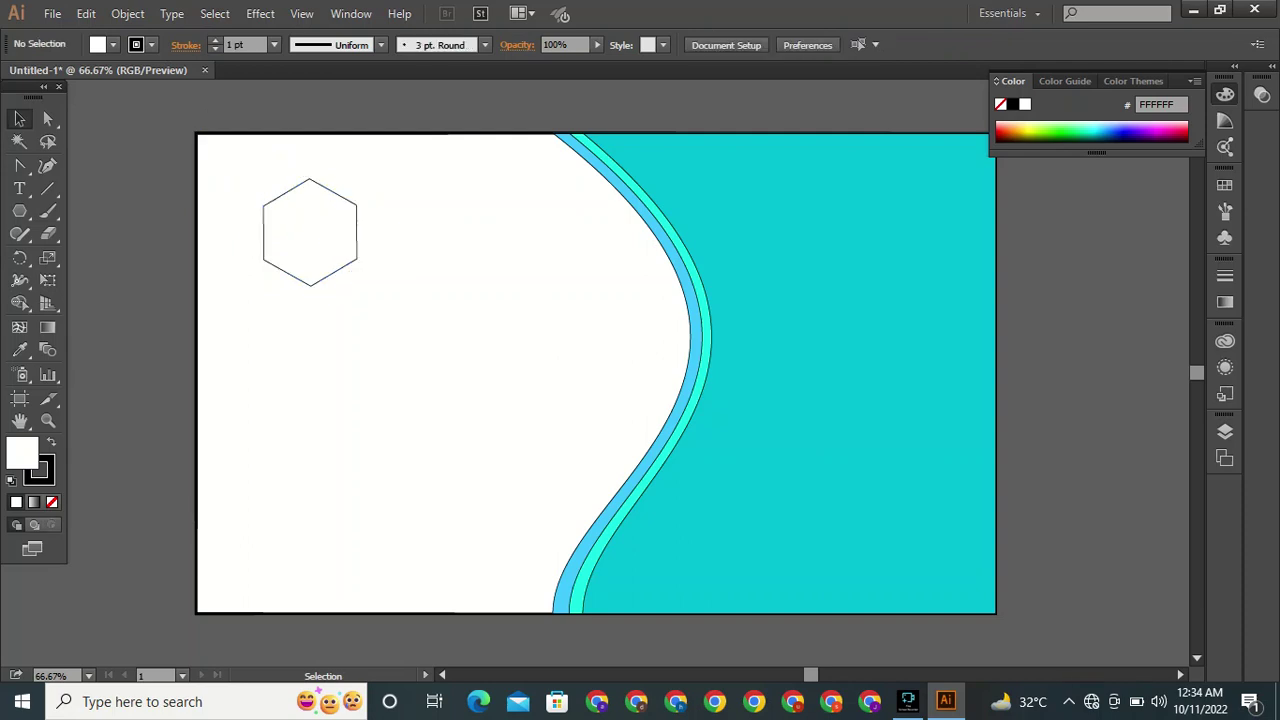
pyautogui.click(339, 248)
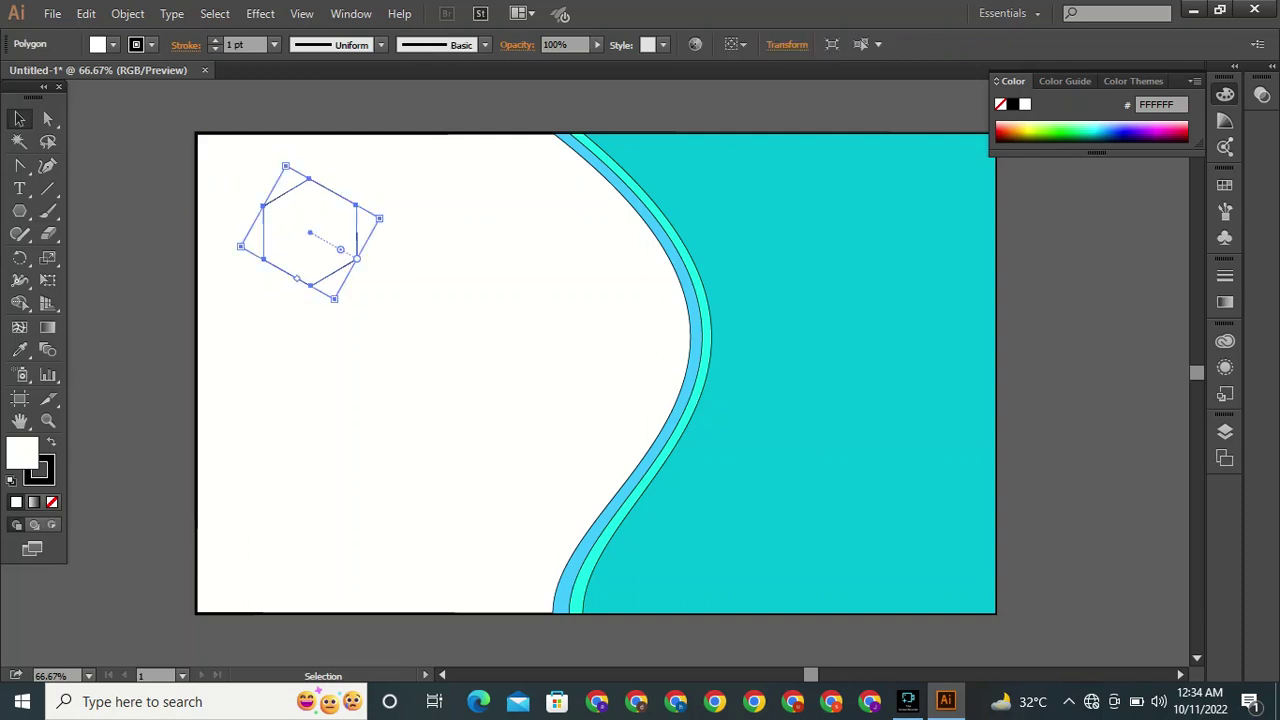
pyautogui.click(33, 525)
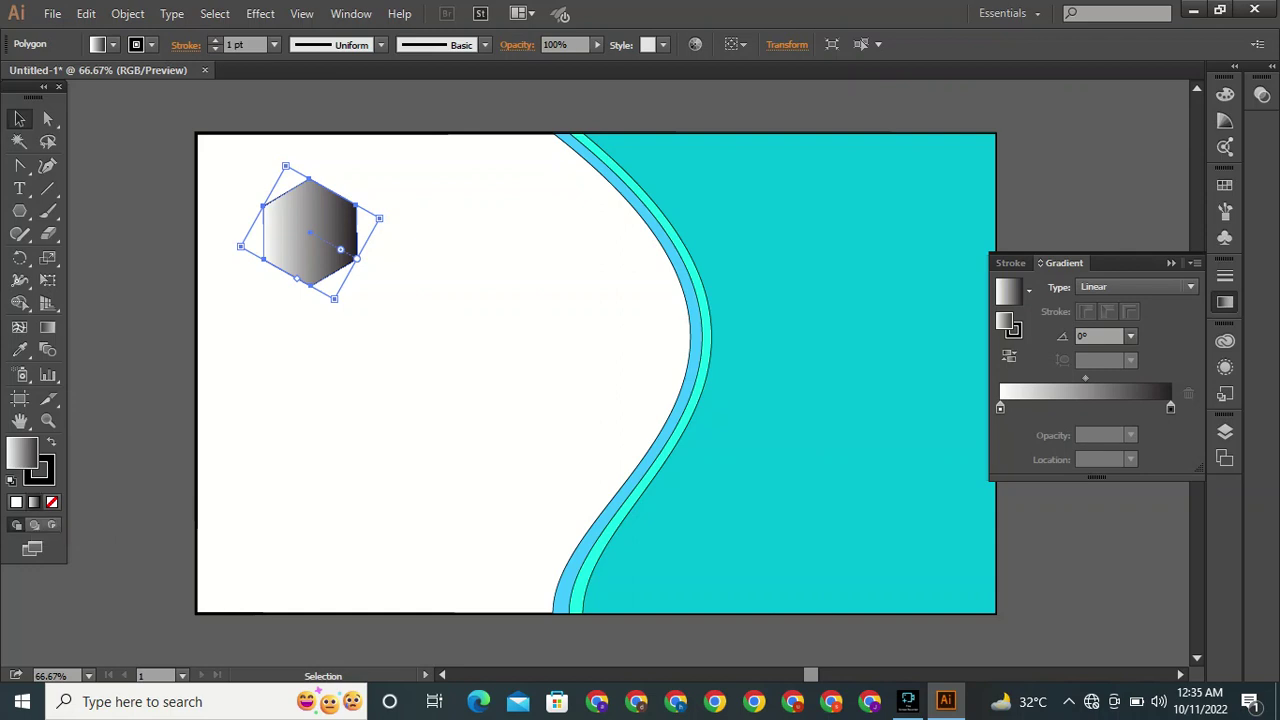
# Try to enlarge, stretch and reposition the gradient hexagon across the white area, and undo these changes.
pyautogui.moveTo(334, 298); pyautogui.dragTo(526, 536)
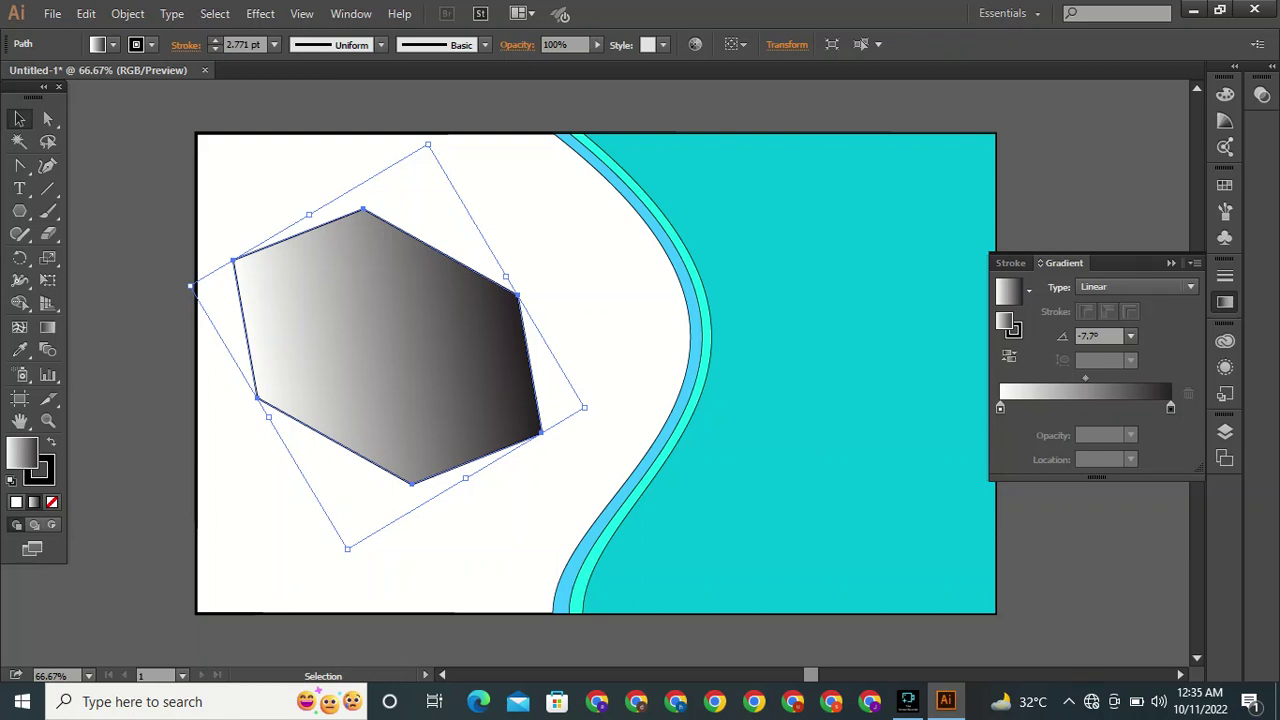
pyautogui.moveTo(347, 548)
pyautogui.mouseDown()
pyautogui.moveTo(365, 490)
pyautogui.moveTo(355, 469)
pyautogui.mouseUp()
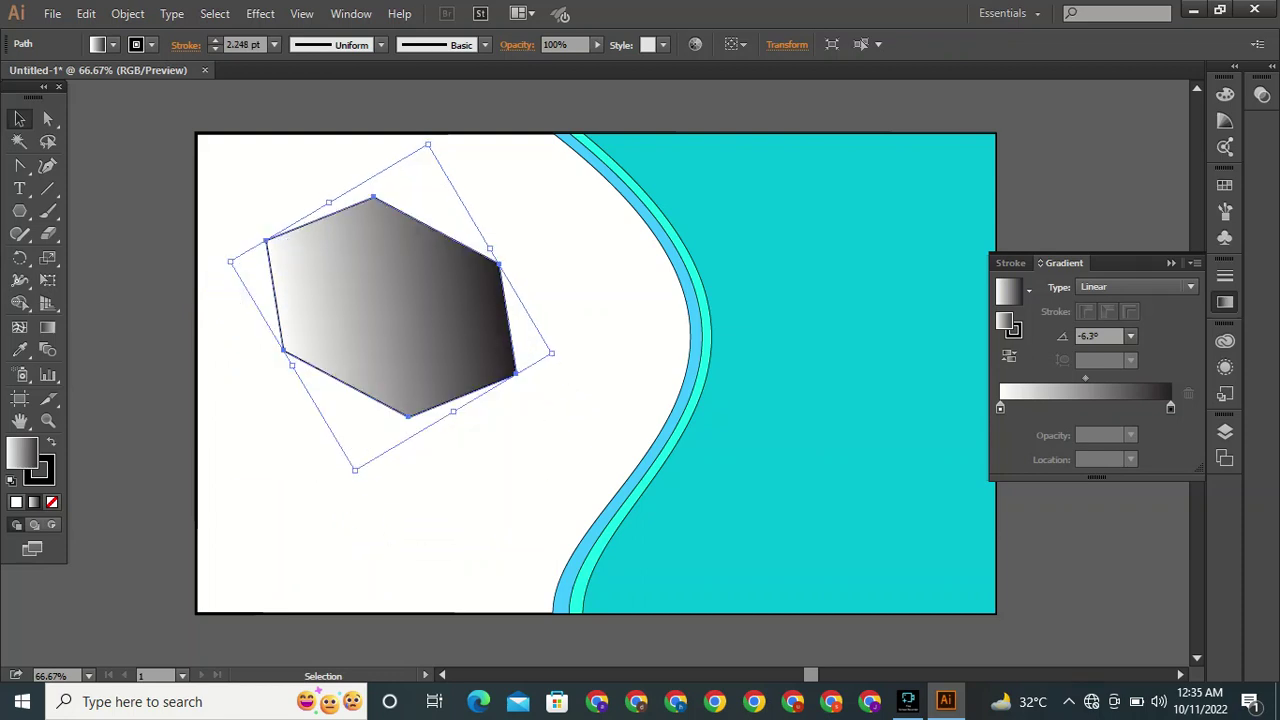
pyautogui.moveTo(460, 222); pyautogui.dragTo(448, 256)
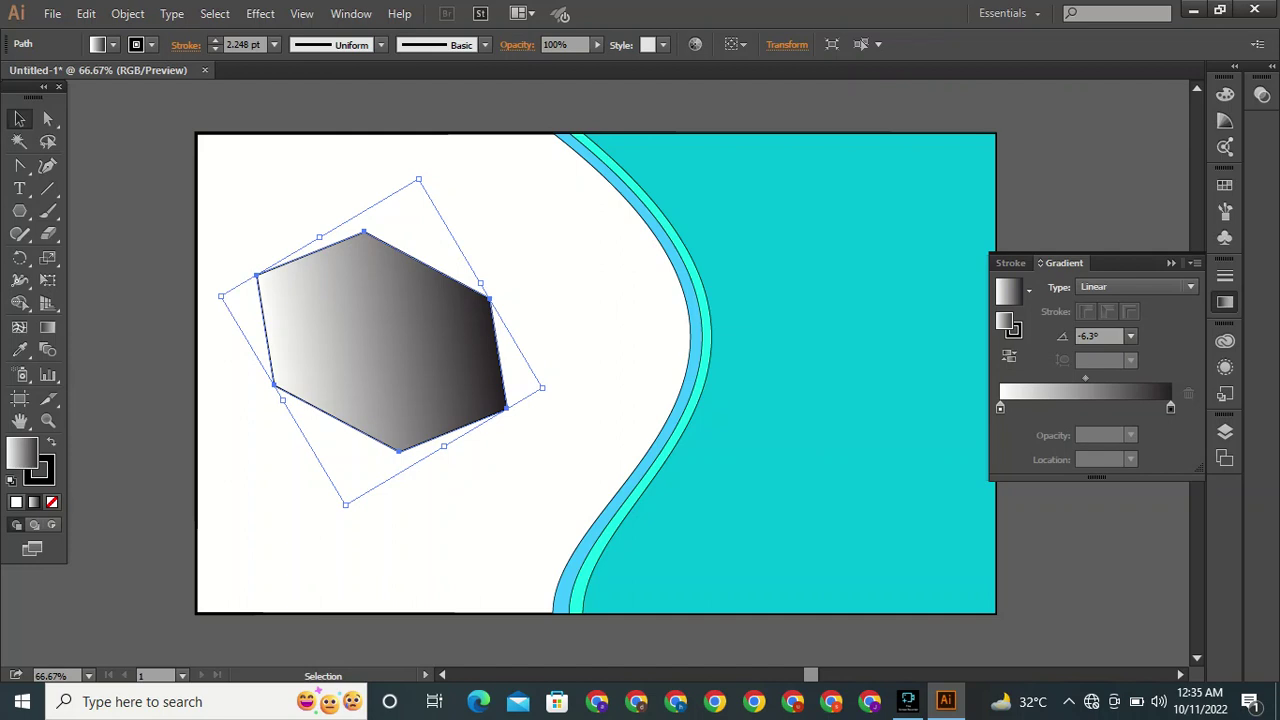
pyautogui.moveTo(418, 180); pyautogui.dragTo(418, 145)
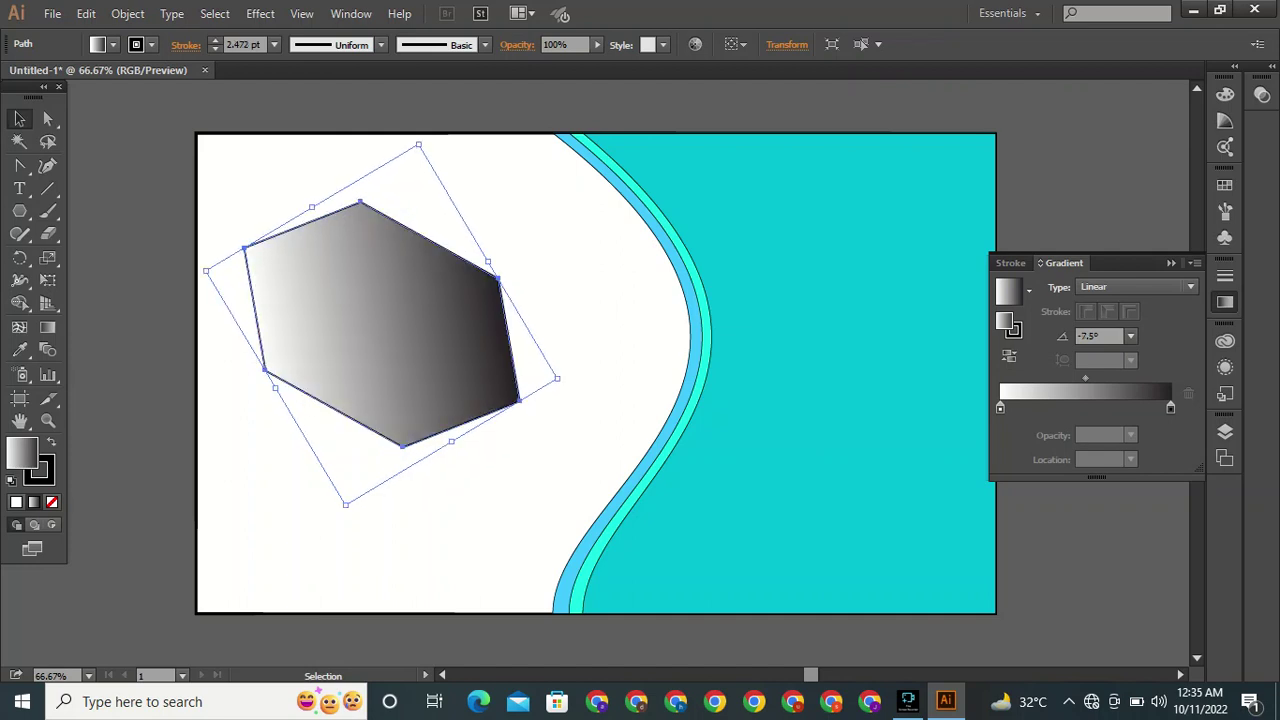
pyautogui.moveTo(557, 378)
pyautogui.mouseDown()
pyautogui.moveTo(555, 428)
pyautogui.moveTo(536, 461)
pyautogui.mouseUp()
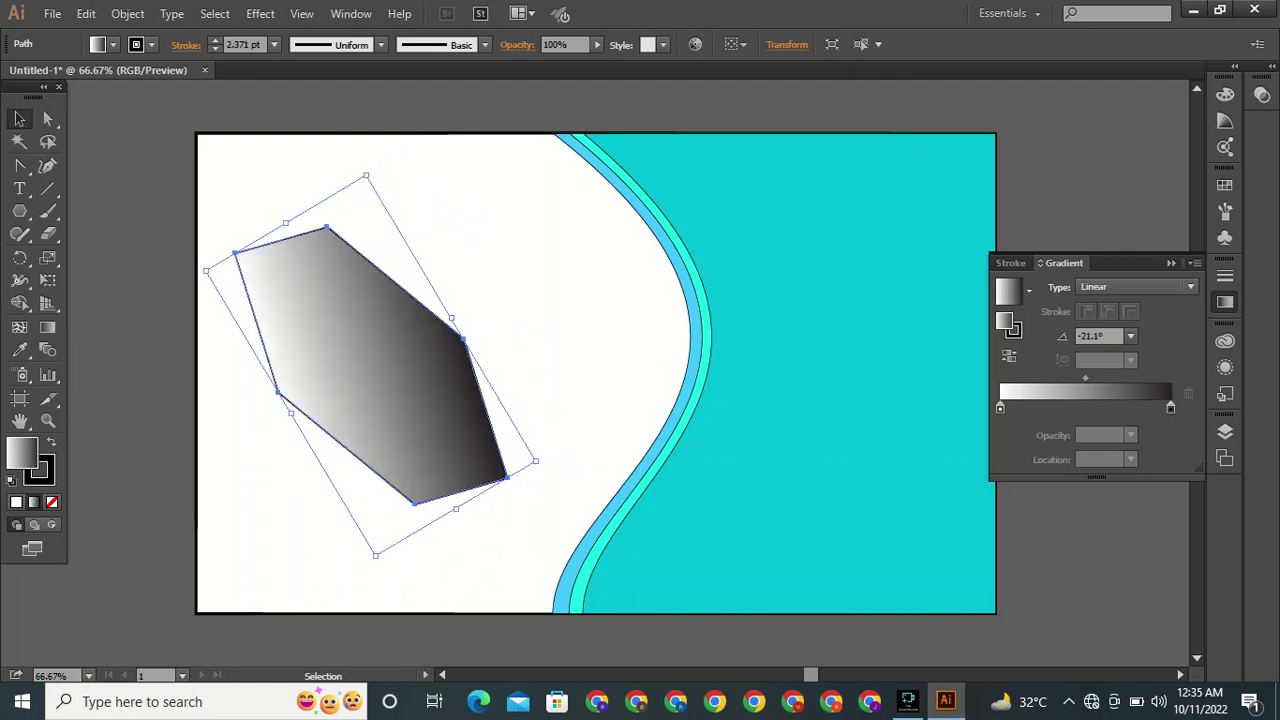
pyautogui.press('a')
pyautogui.hotkey('ctrl', 'z')
pyautogui.hotkey('ctrl', 'z')
pyautogui.hotkey('ctrl', 'z')
pyautogui.hotkey('ctrl', 'z')
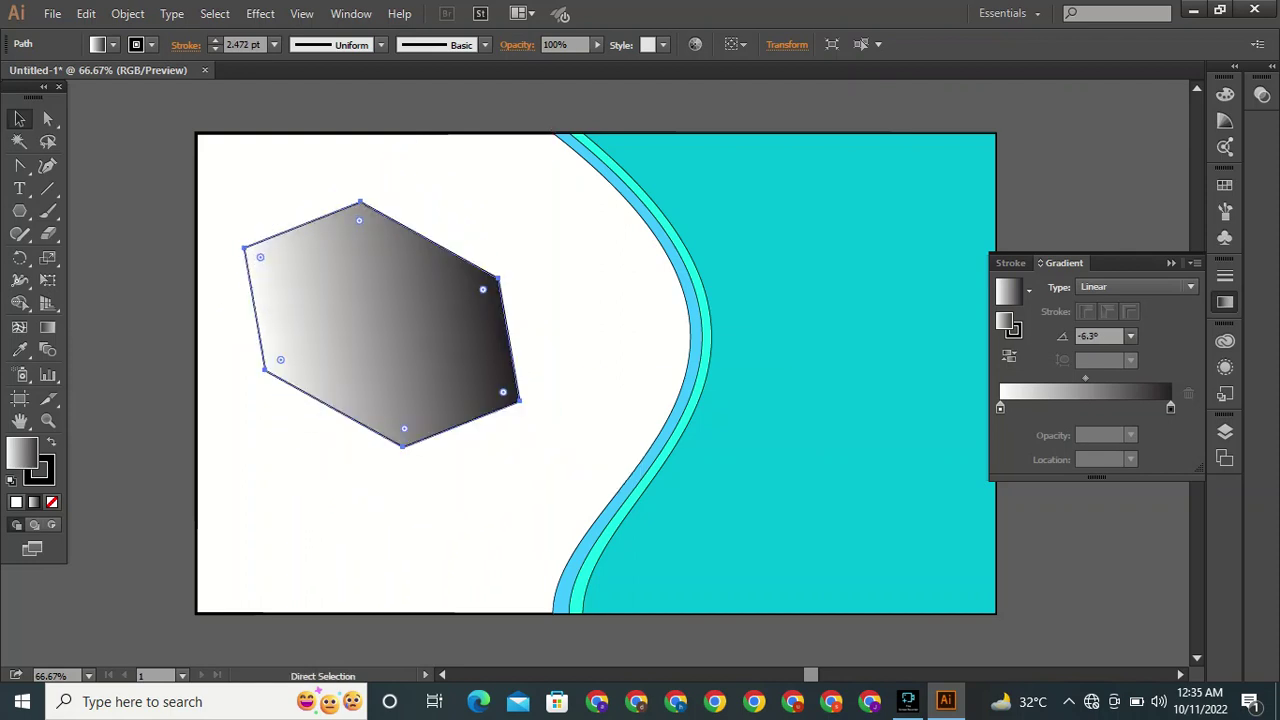
pyautogui.hotkey('ctrl', 'z')
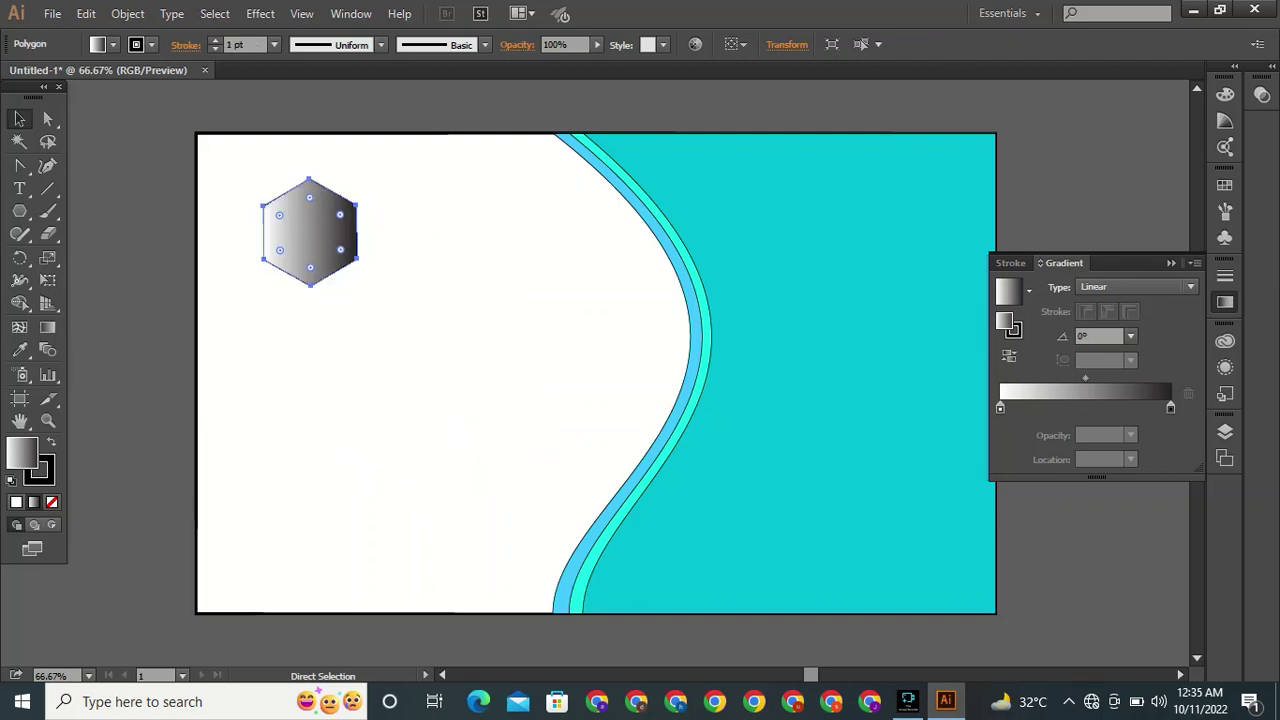
# Move the gradient hexagon up and left into the artboard's upper left corner.
pyautogui.press('v')
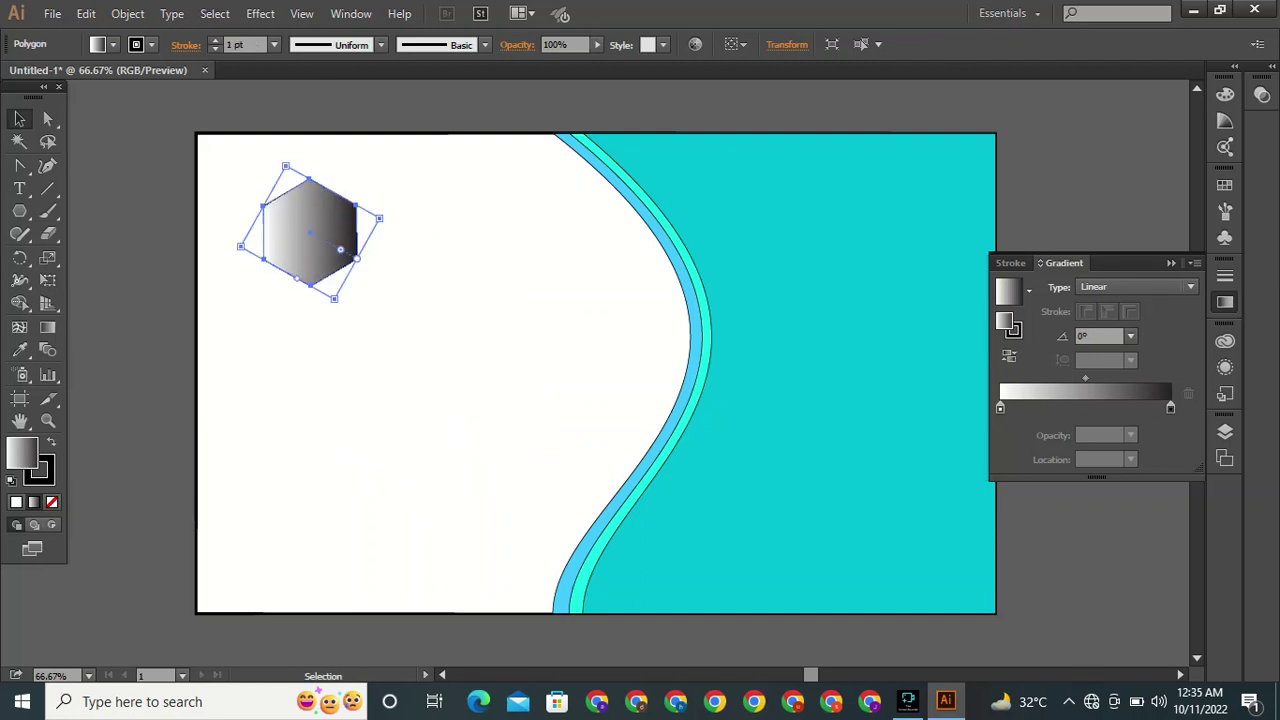
pyautogui.moveTo(338, 240); pyautogui.dragTo(277, 241)
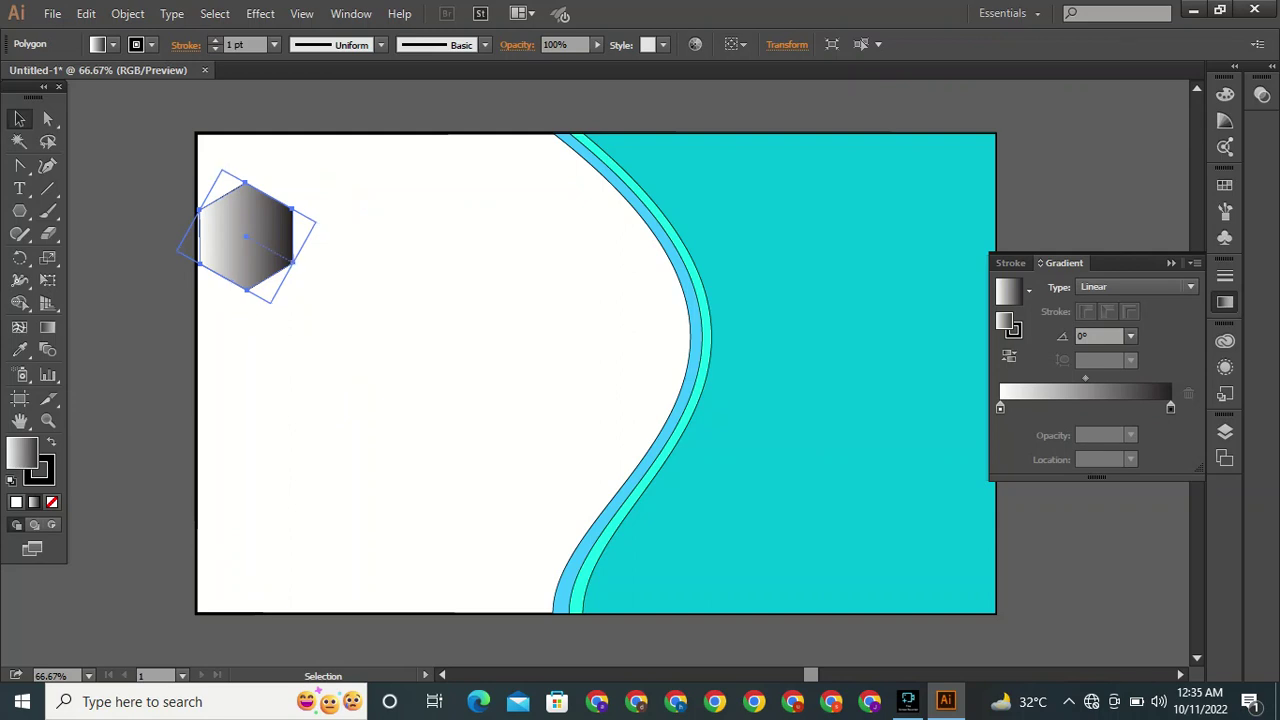
pyautogui.moveTo(272, 237); pyautogui.dragTo(270, 200)
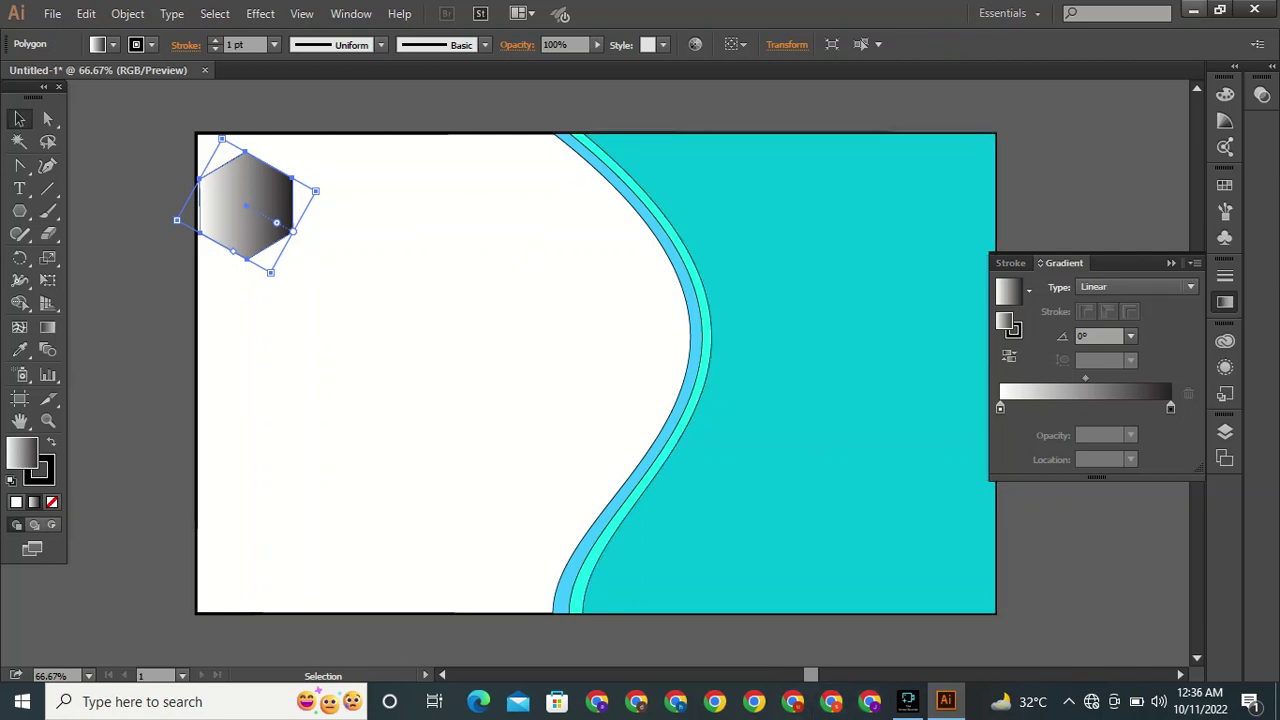
# Switch from Illustrator to File Explorer and open New Volume (E:).
pyautogui.click(1193, 10)
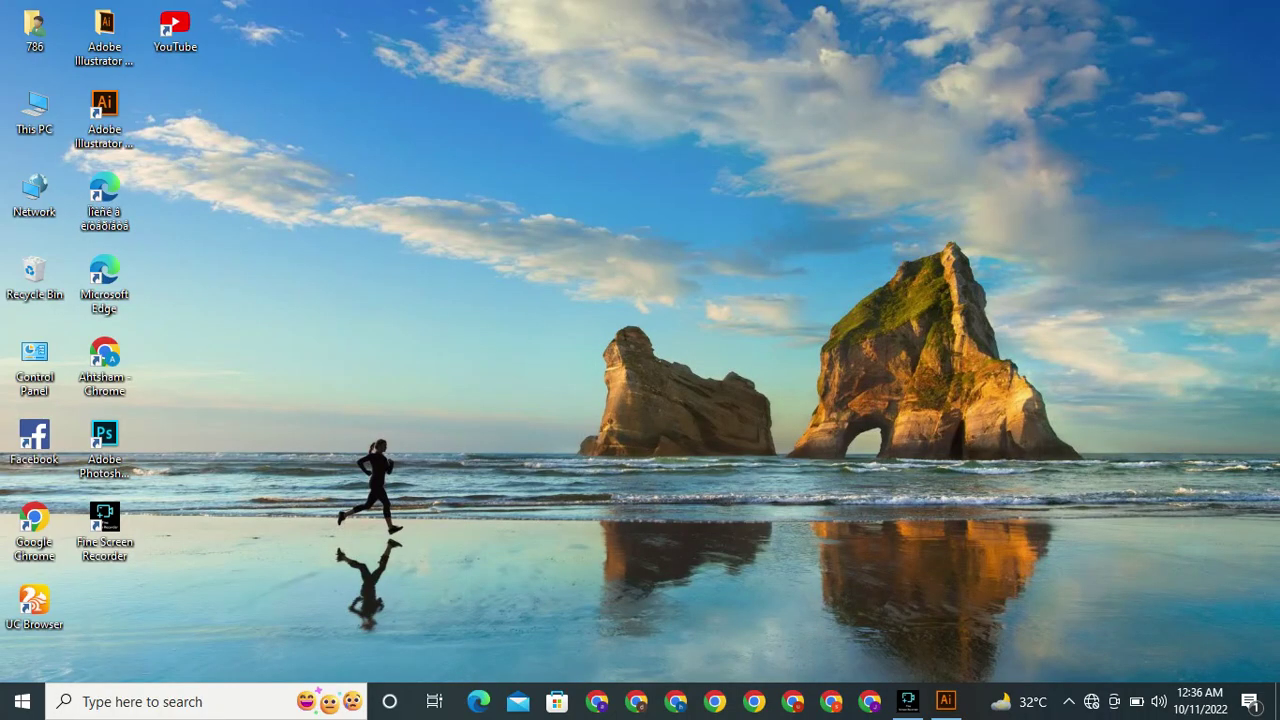
pyautogui.doubleClick(34, 112)
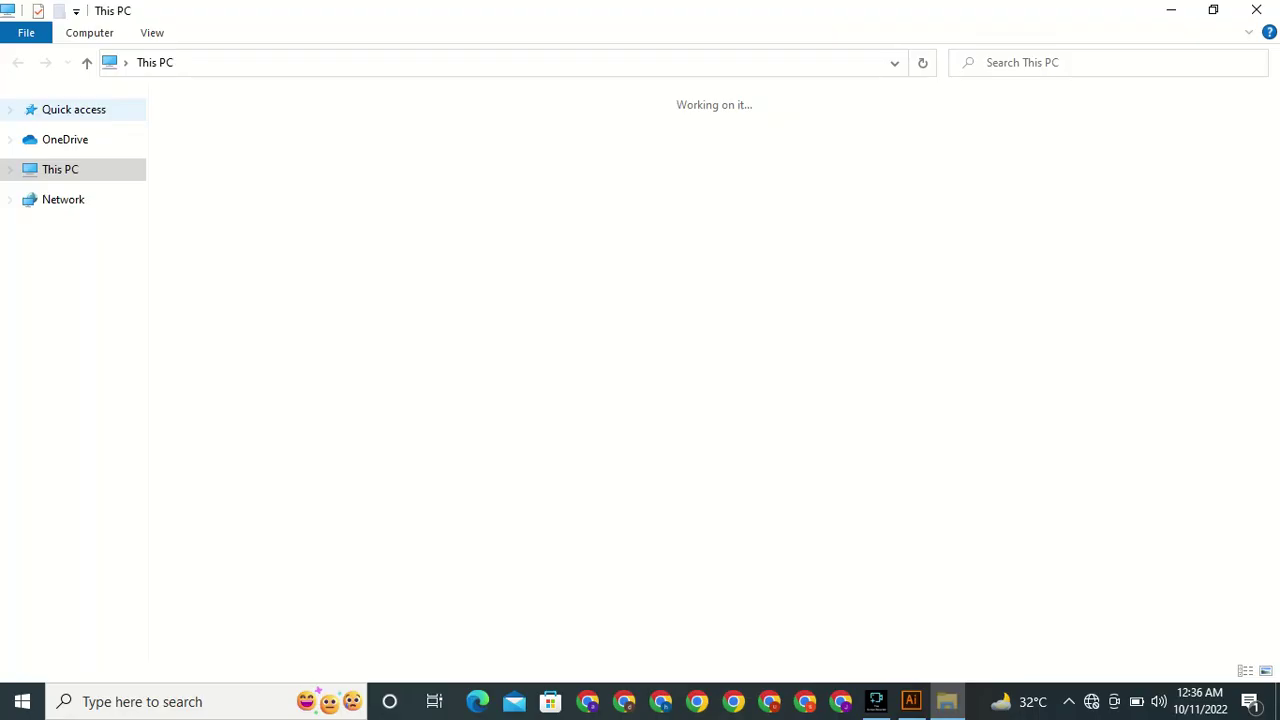
pyautogui.click(500, 268)
pyautogui.doubleClick(500, 268)
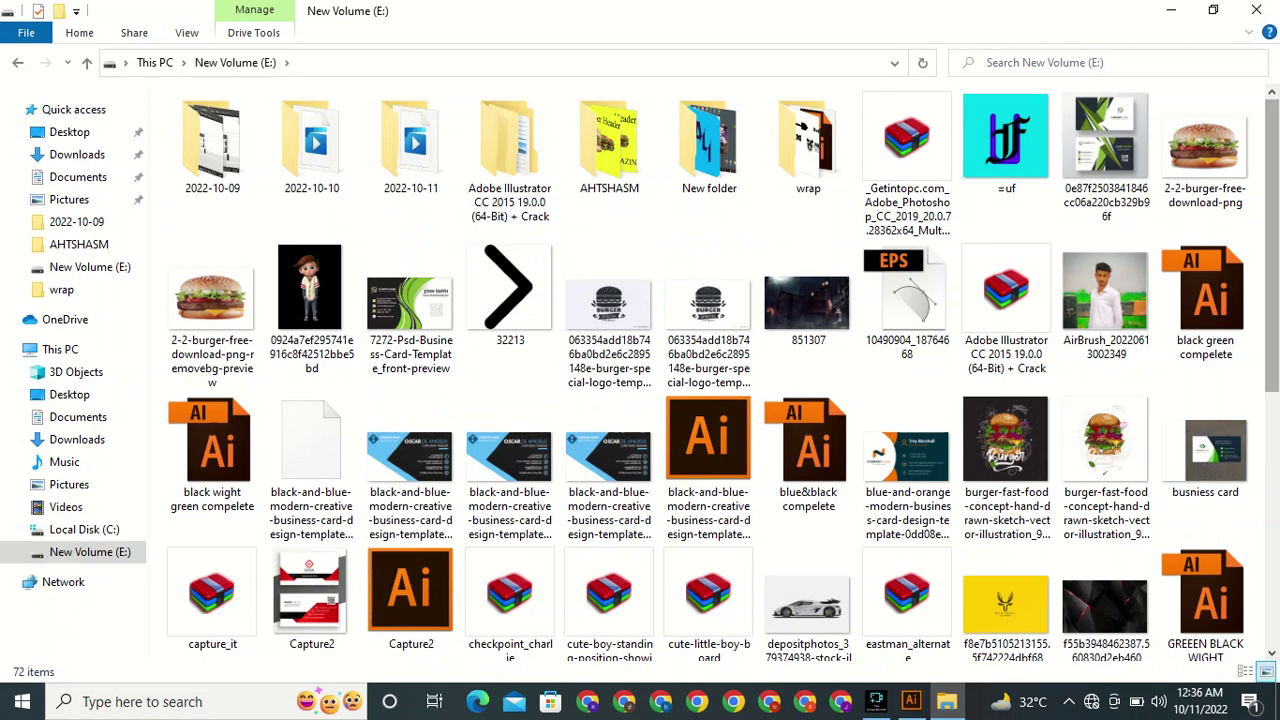
# Open the folder with the yellow flyer preview and place the house photo IMG-20221006-WA0005 on the artboard's white area in Illustrator.
pyautogui.scroll(-3, 720, 372)
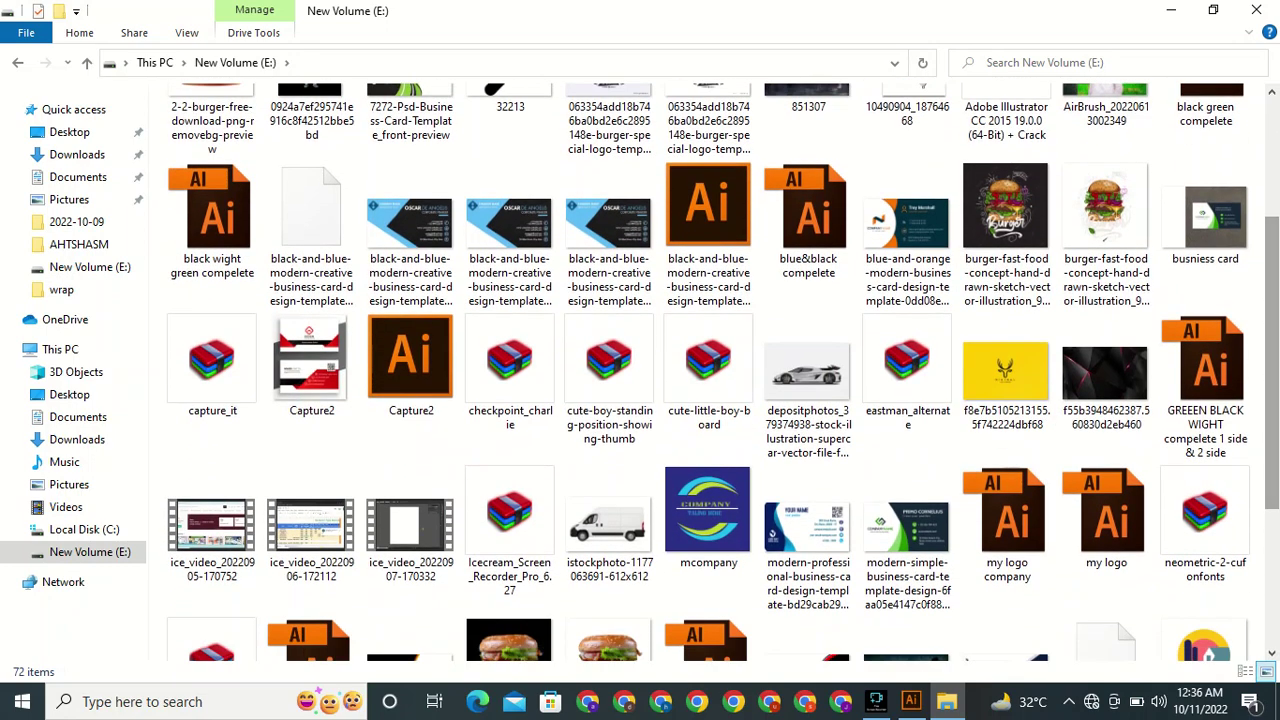
pyautogui.scroll(-2, 720, 372)
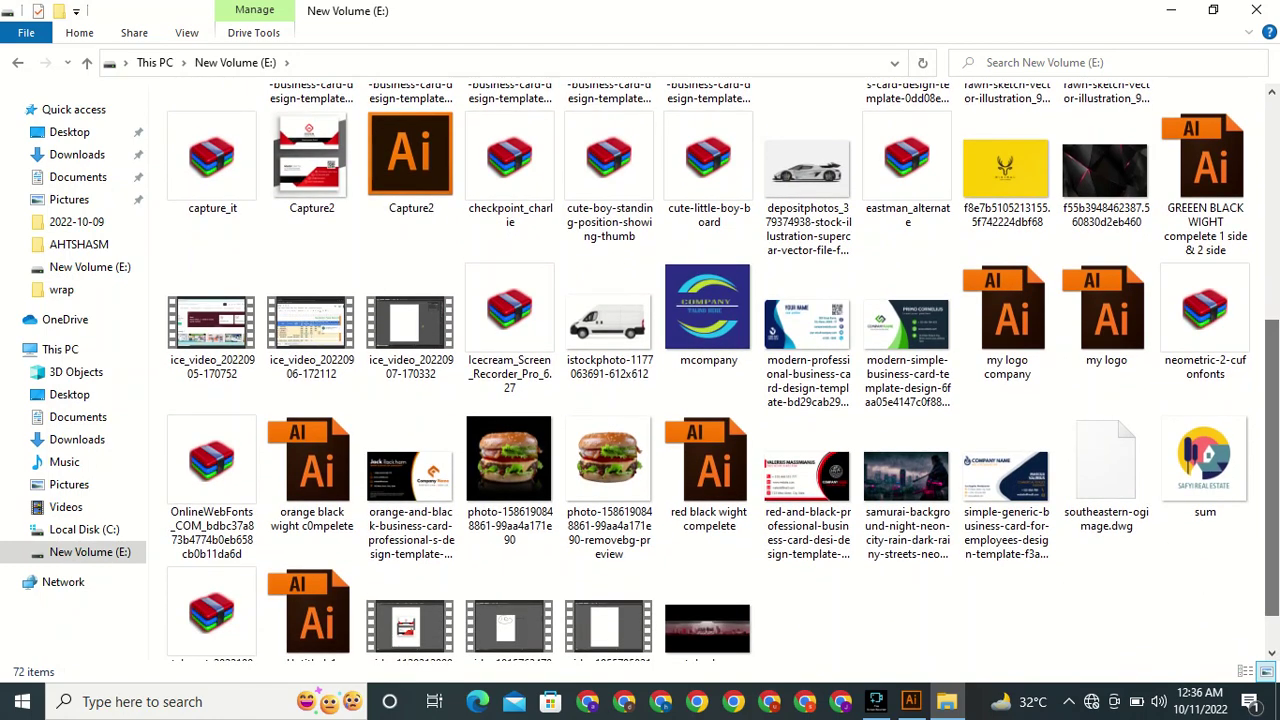
pyautogui.scroll(-1, 720, 372)
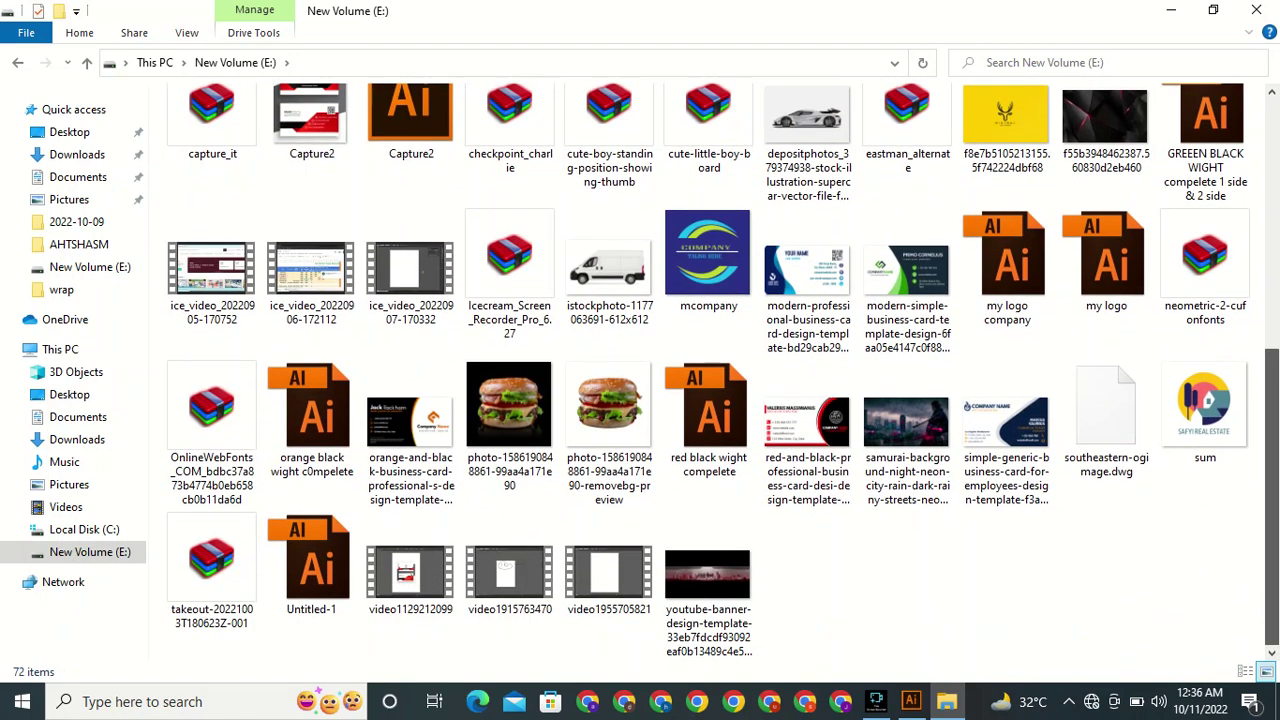
pyautogui.scroll(1, 720, 372)
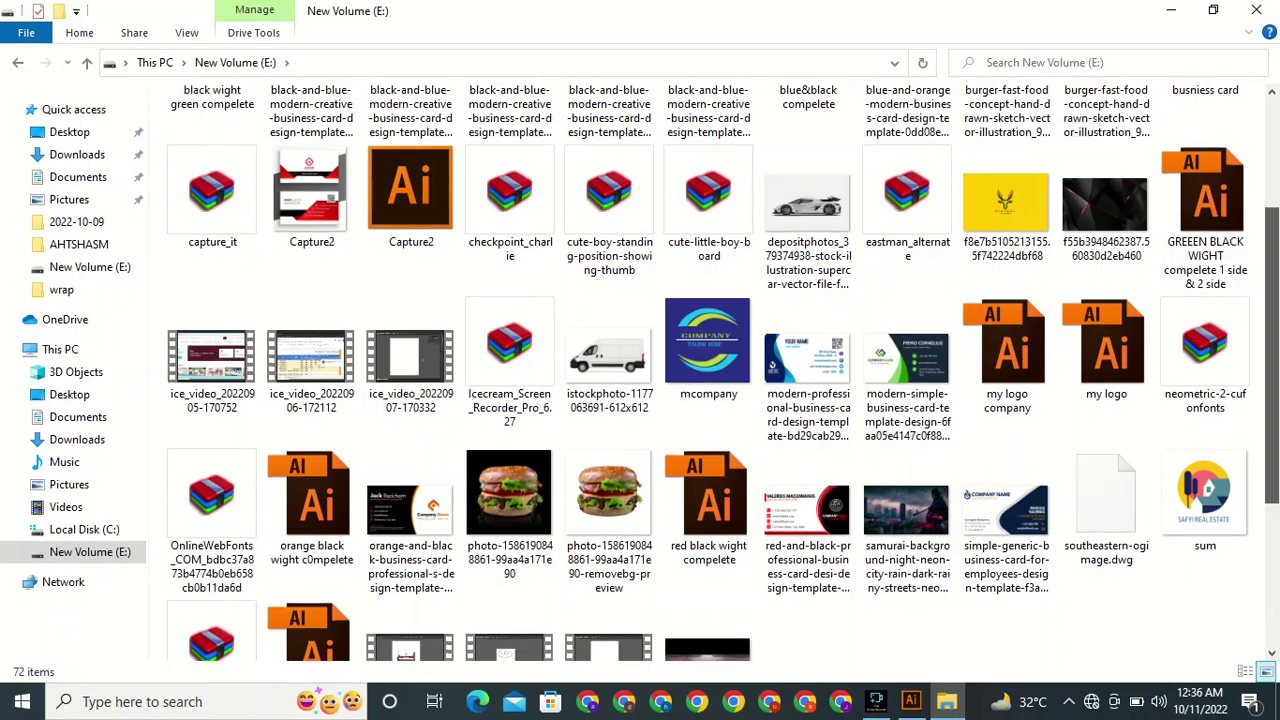
pyautogui.scroll(5, 720, 372)
pyautogui.scroll(1, 720, 372)
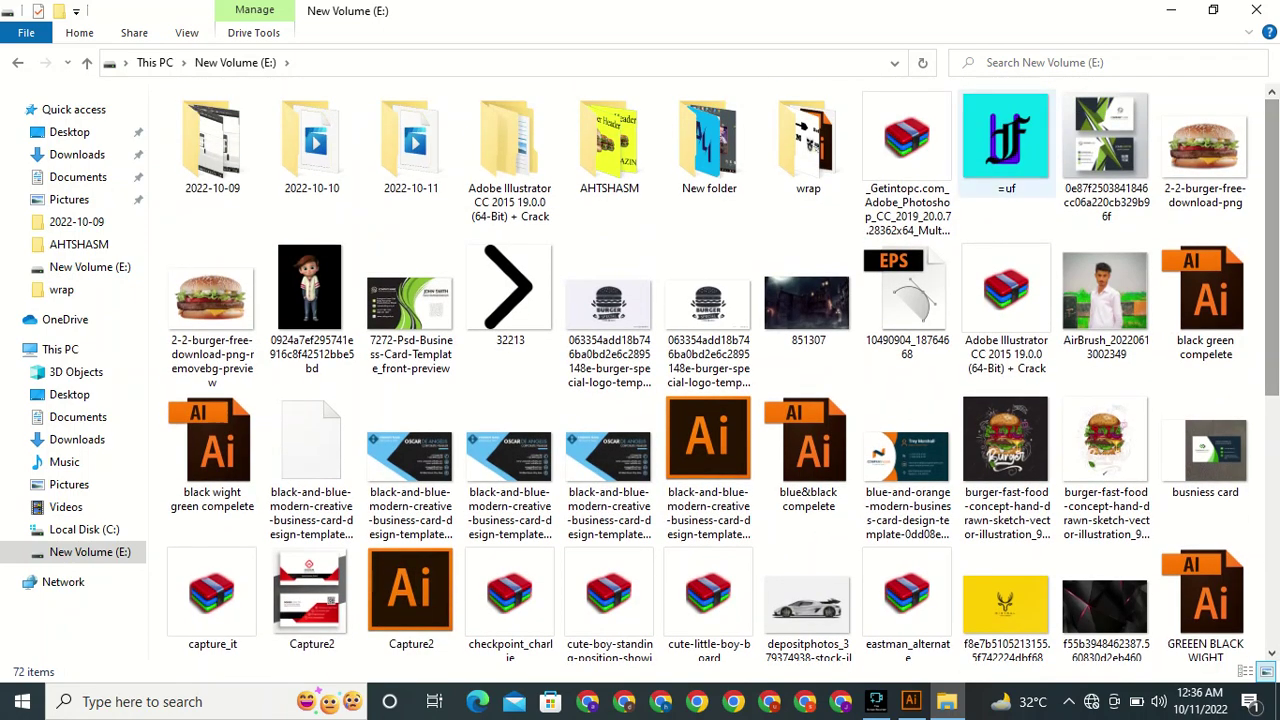
pyautogui.click(609, 145)
pyautogui.doubleClick(609, 145)
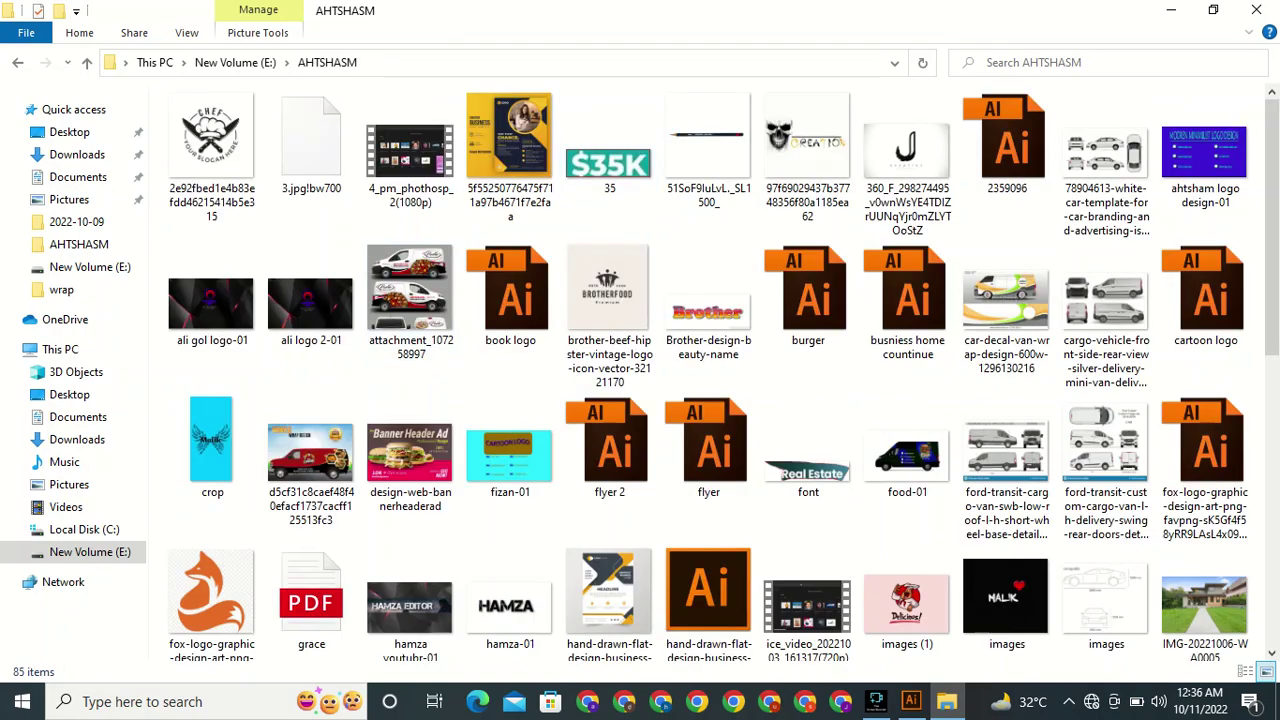
pyautogui.scroll(-2, 503, 610)
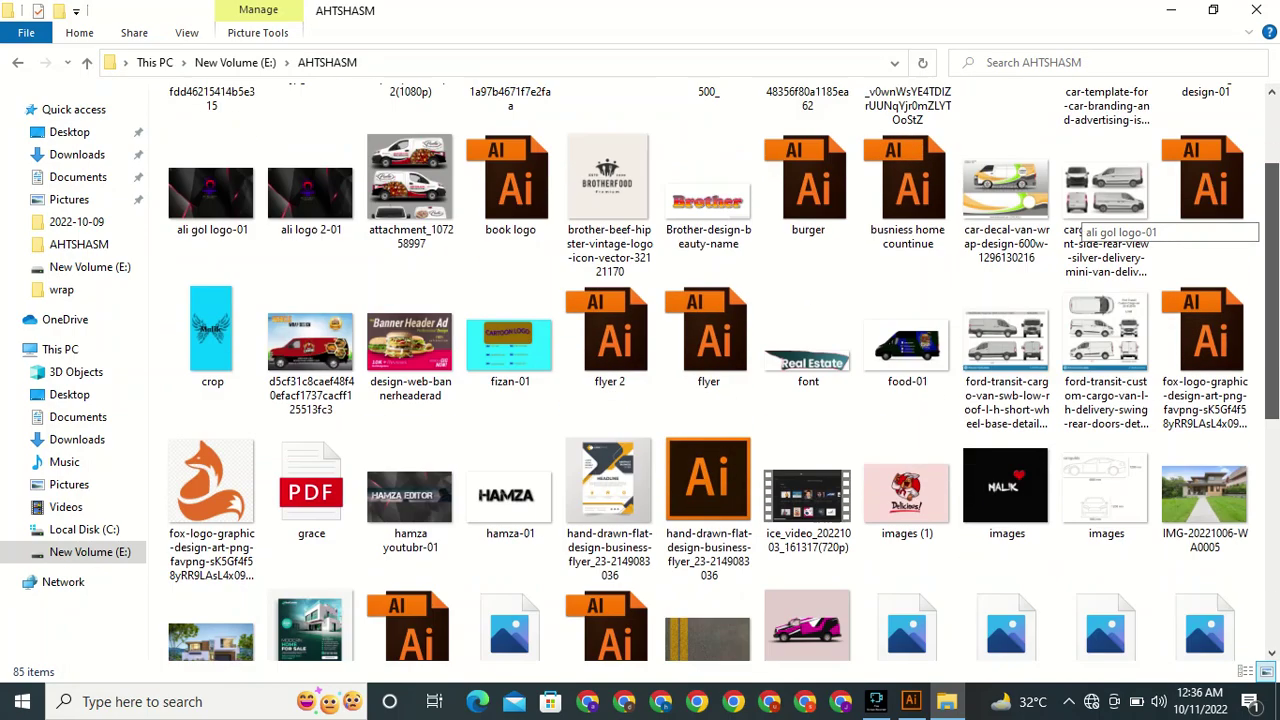
pyautogui.scroll(-2, 503, 610)
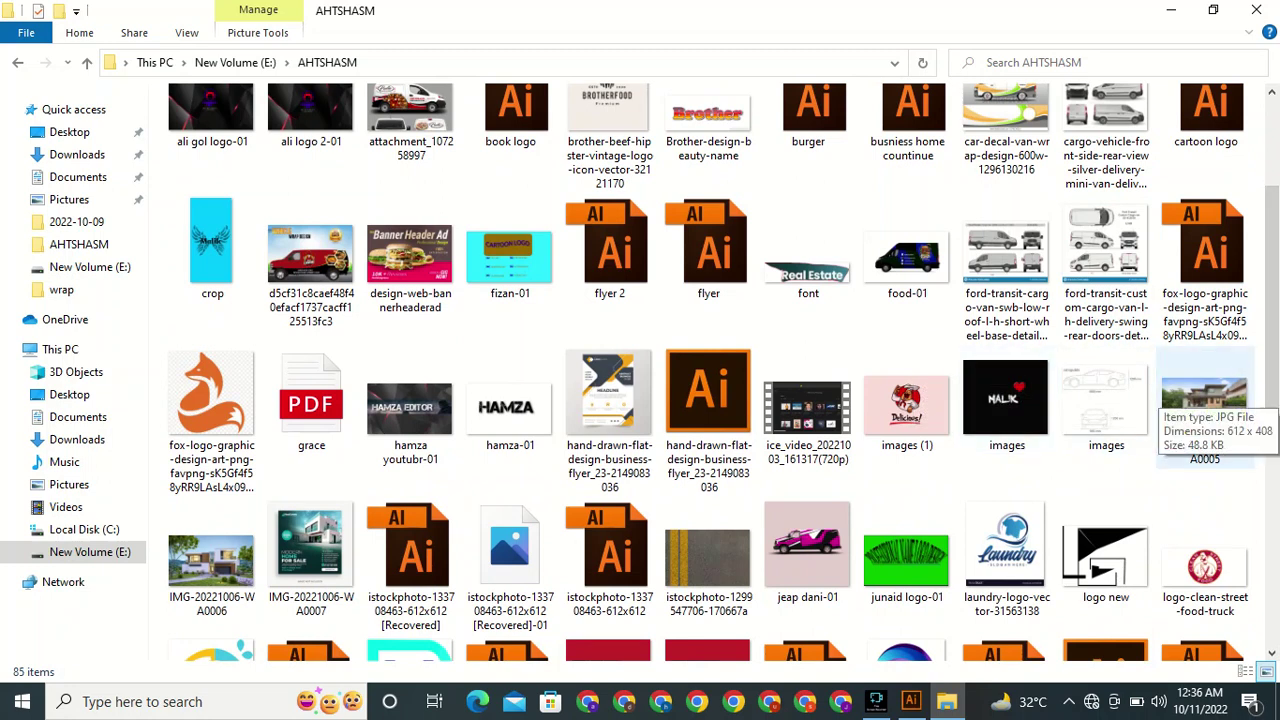
pyautogui.moveTo(1165, 390); pyautogui.dragTo(498, 400)
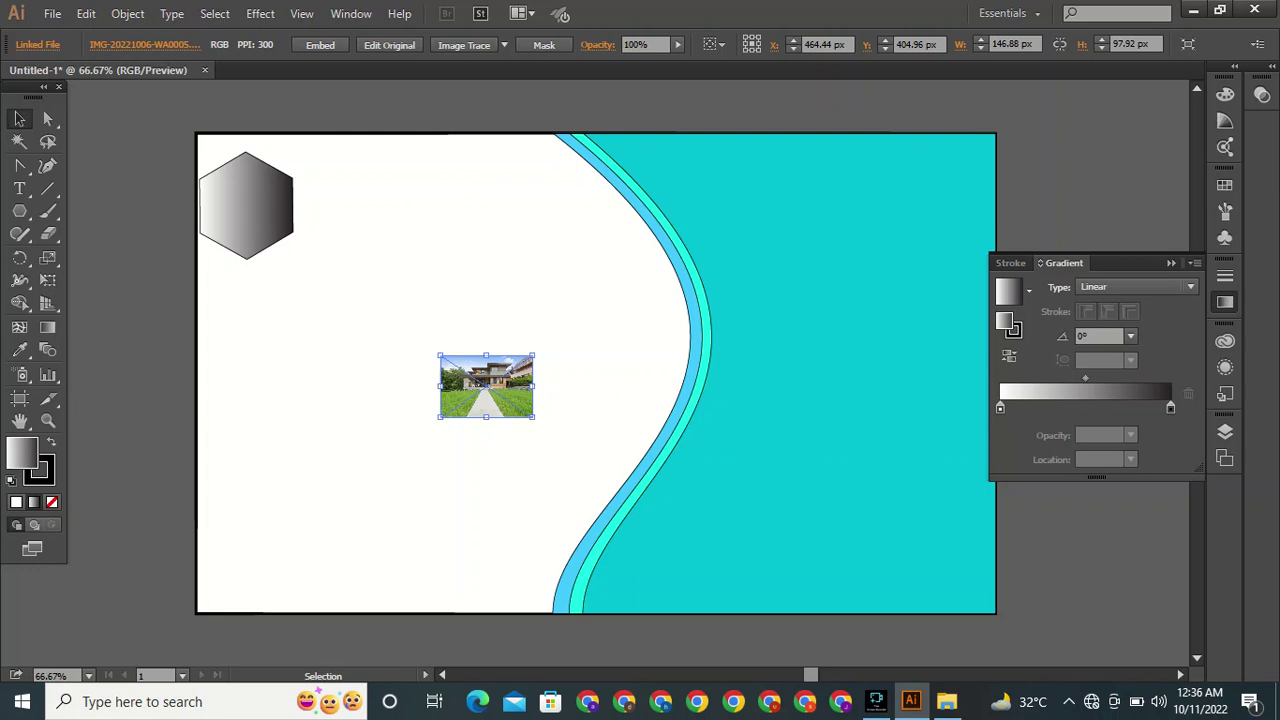
# Move the house photo over the gradient hexagon and enlarge it to about 279 × 171 px so it covers the hexagon's width.
pyautogui.moveTo(486, 386); pyautogui.dragTo(226, 195)
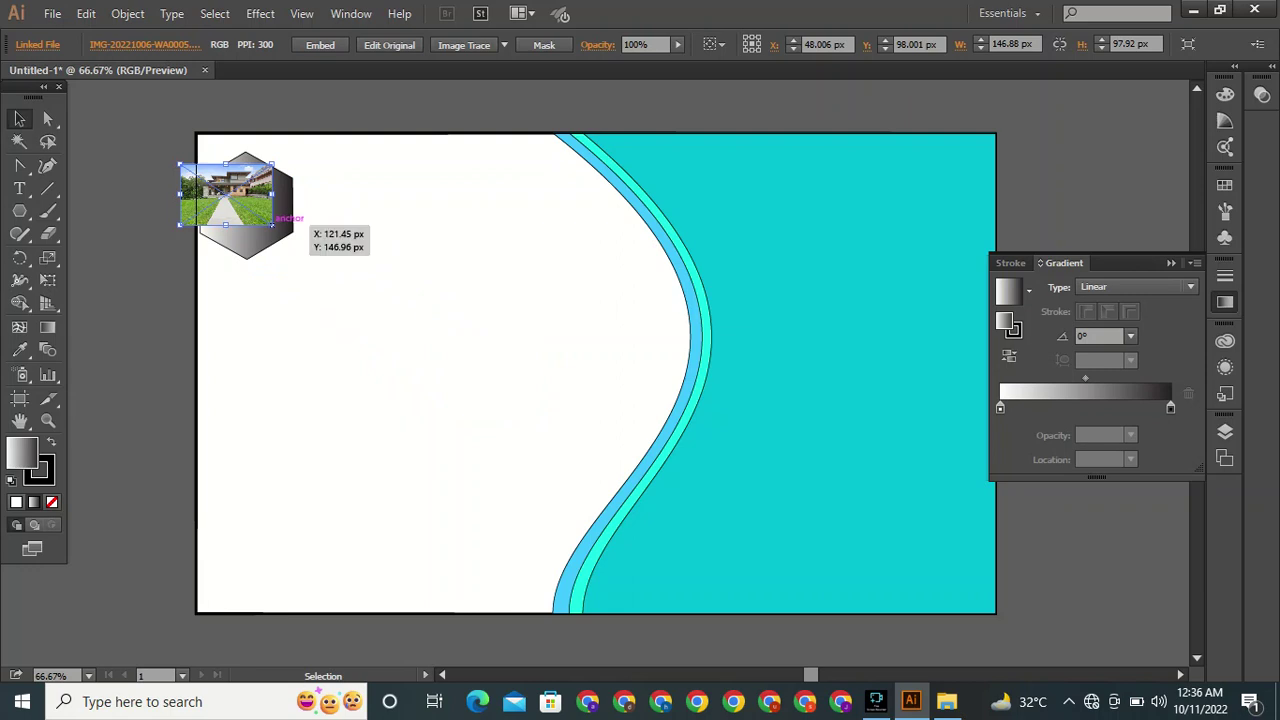
pyautogui.press('shift')
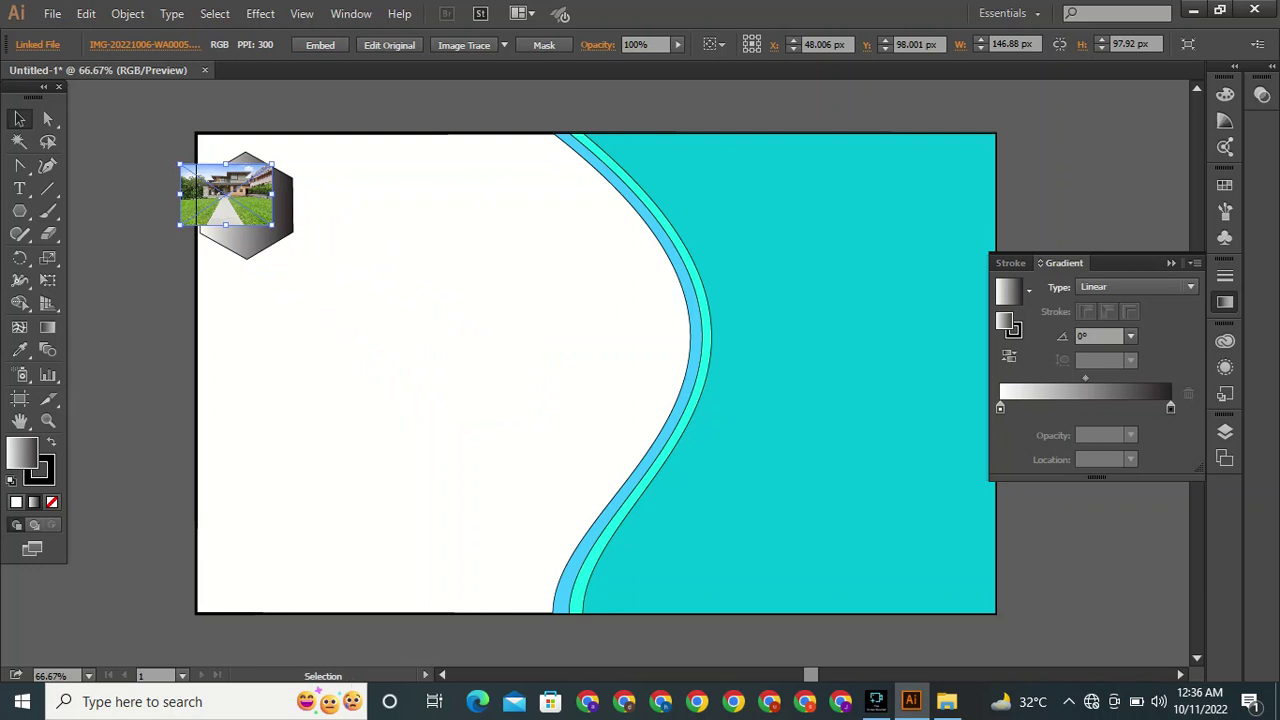
pyautogui.moveTo(273, 224); pyautogui.dragTo(322, 258)
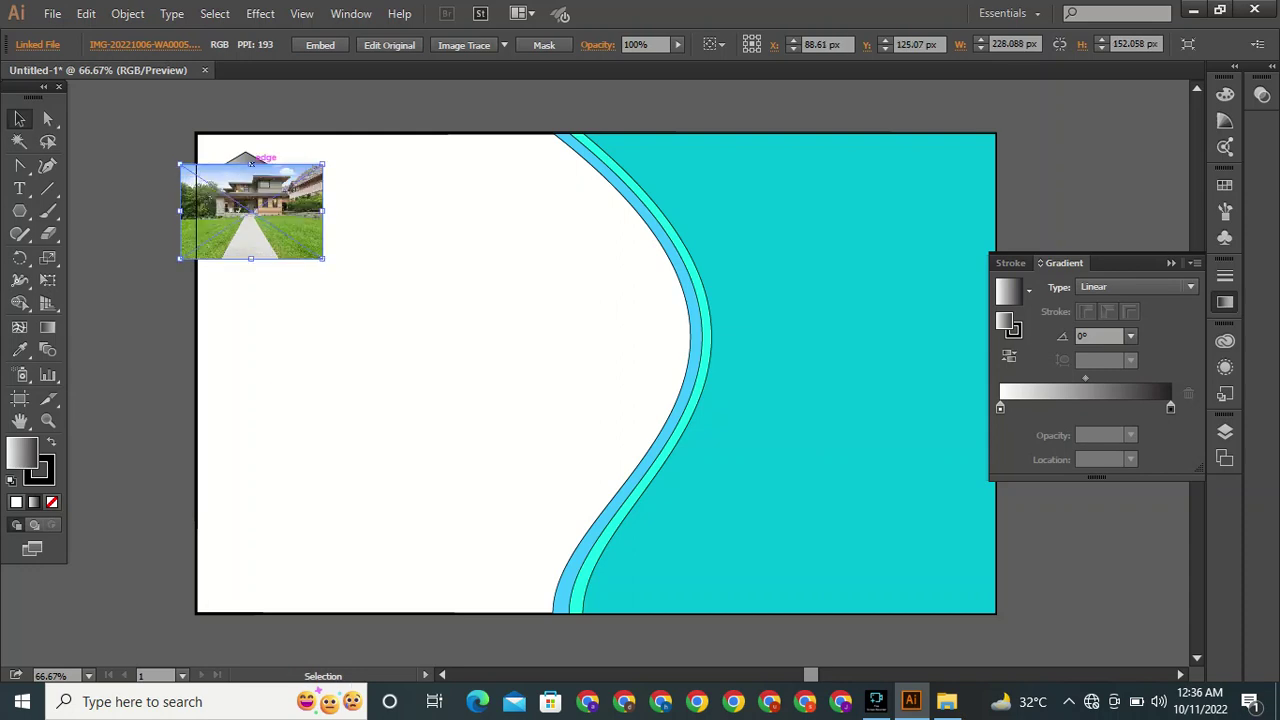
pyautogui.moveTo(268, 184); pyautogui.dragTo(268, 168)
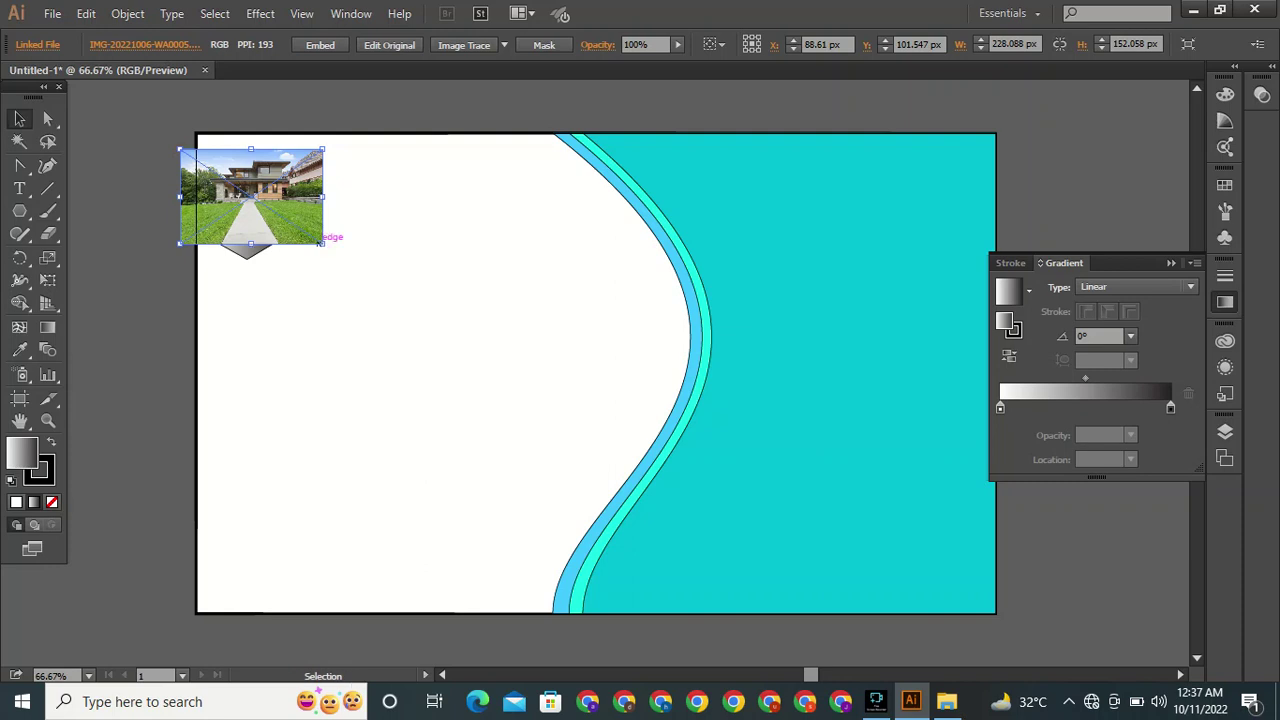
pyautogui.moveTo(320, 240)
pyautogui.mouseDown()
pyautogui.moveTo(355, 256)
pyautogui.moveTo(302, 222)
pyautogui.mouseUp()
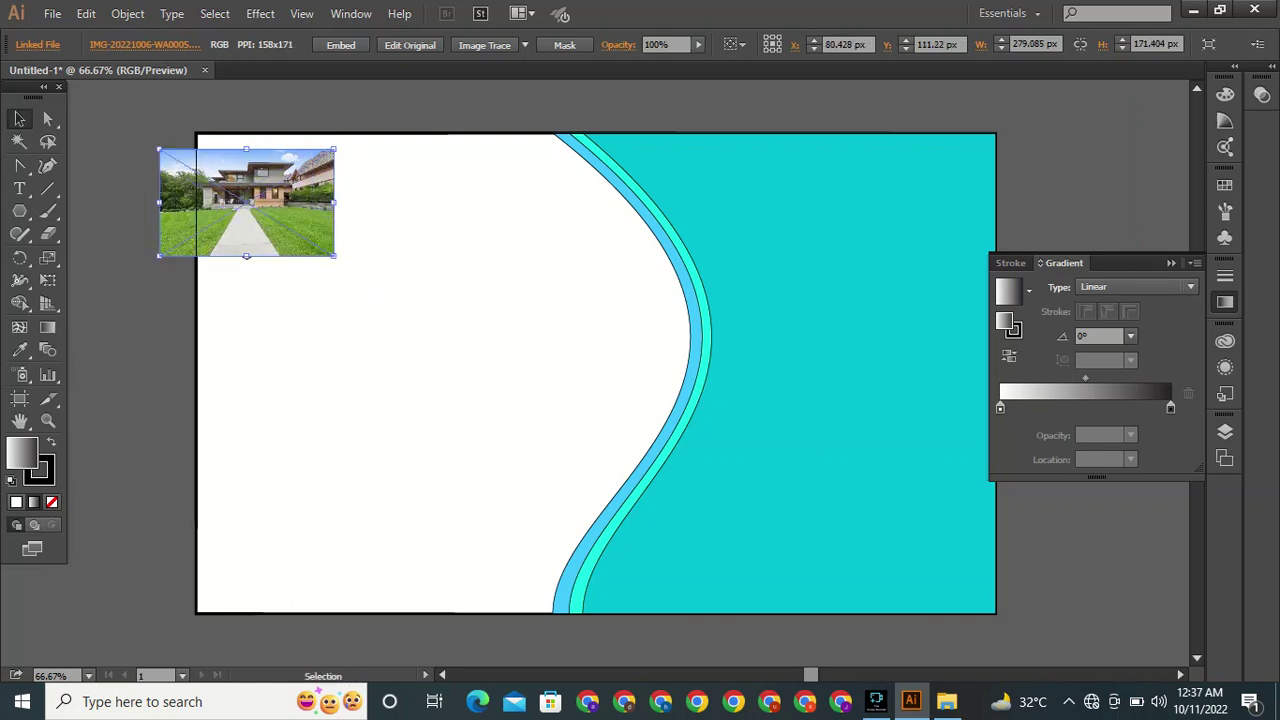
# Bring the gradient hexagon in front of the house photo and embed the linked photo in the document.
pyautogui.click(562, 103)
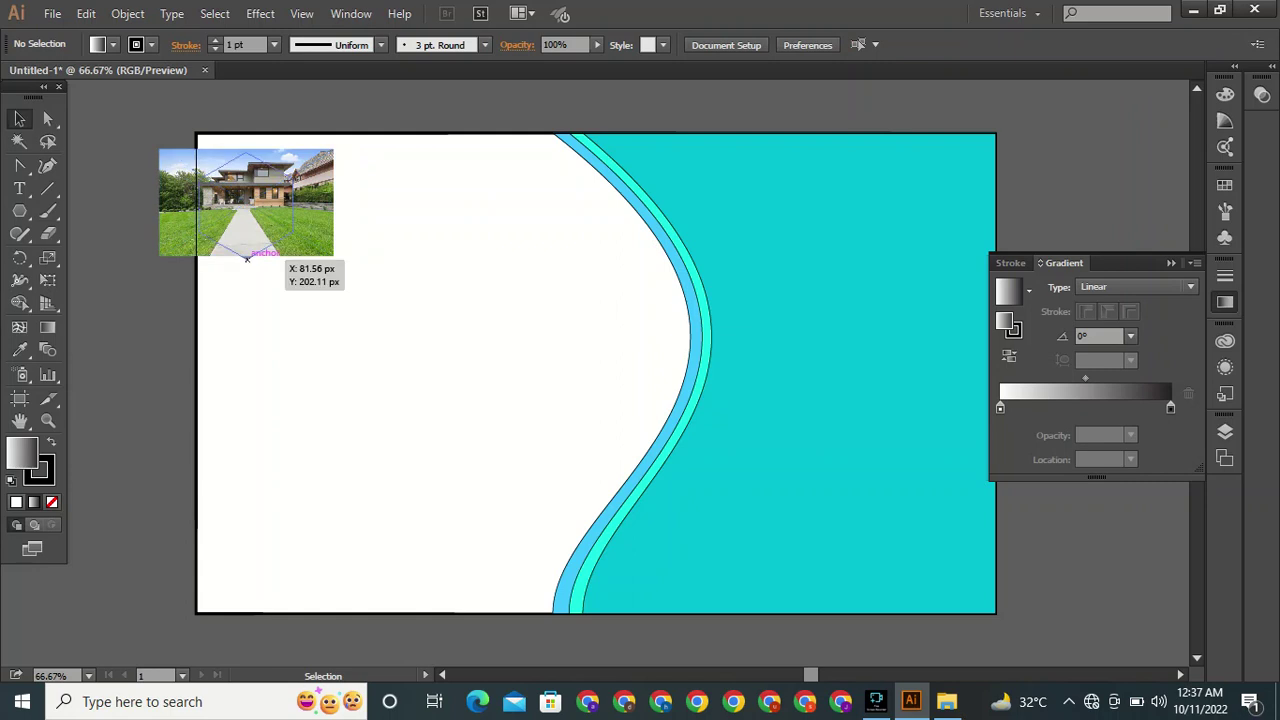
pyautogui.click(247, 258)
pyautogui.rightClick(247, 258)
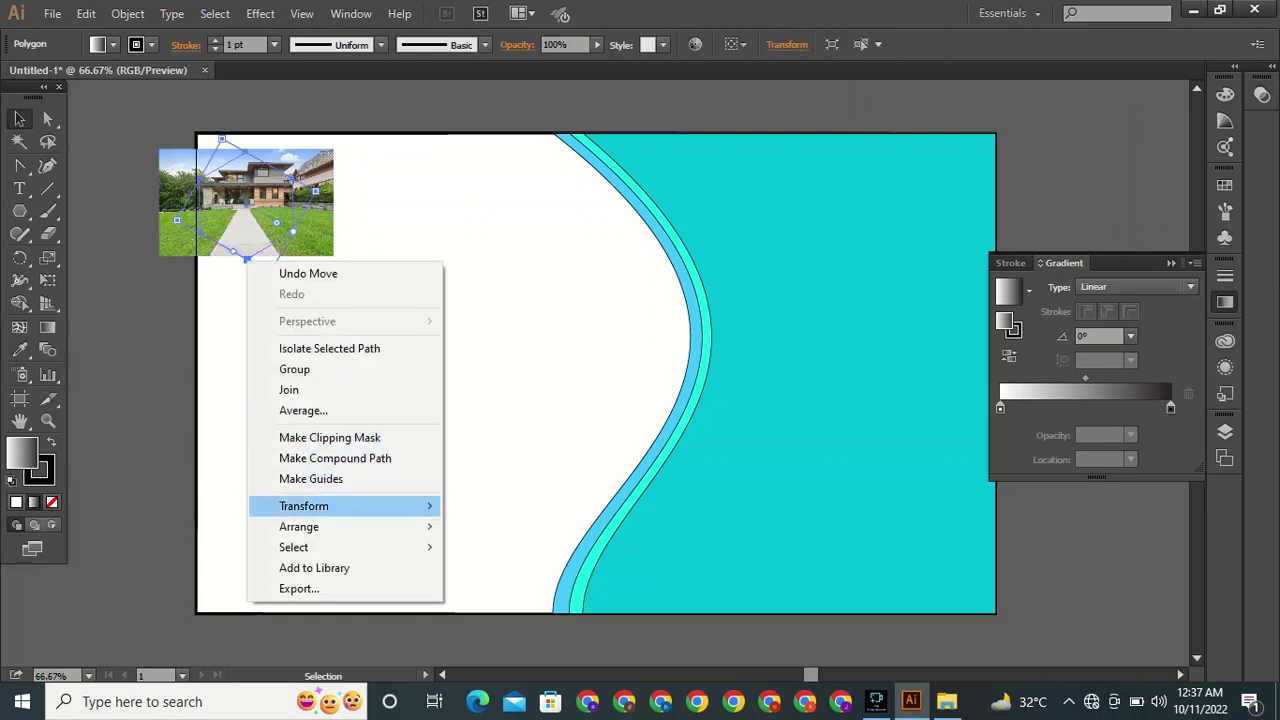
pyautogui.moveTo(300, 526)
pyautogui.click(504, 526)
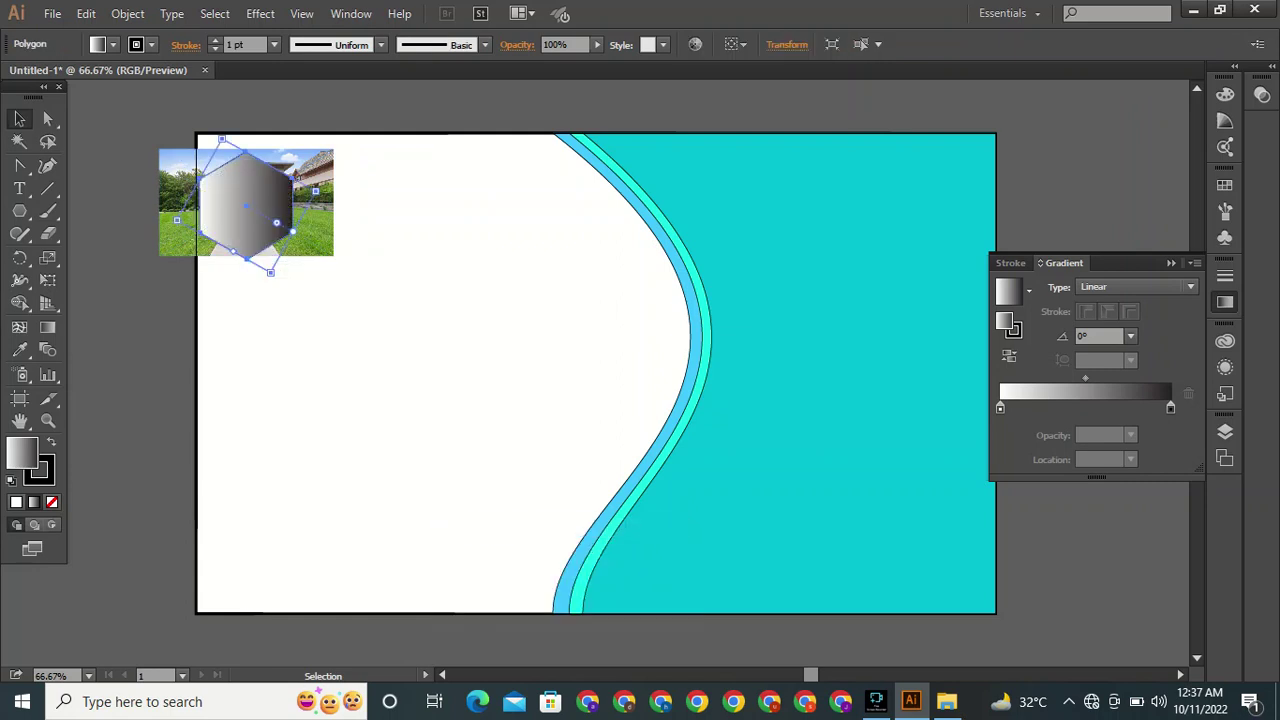
pyautogui.click(313, 253)
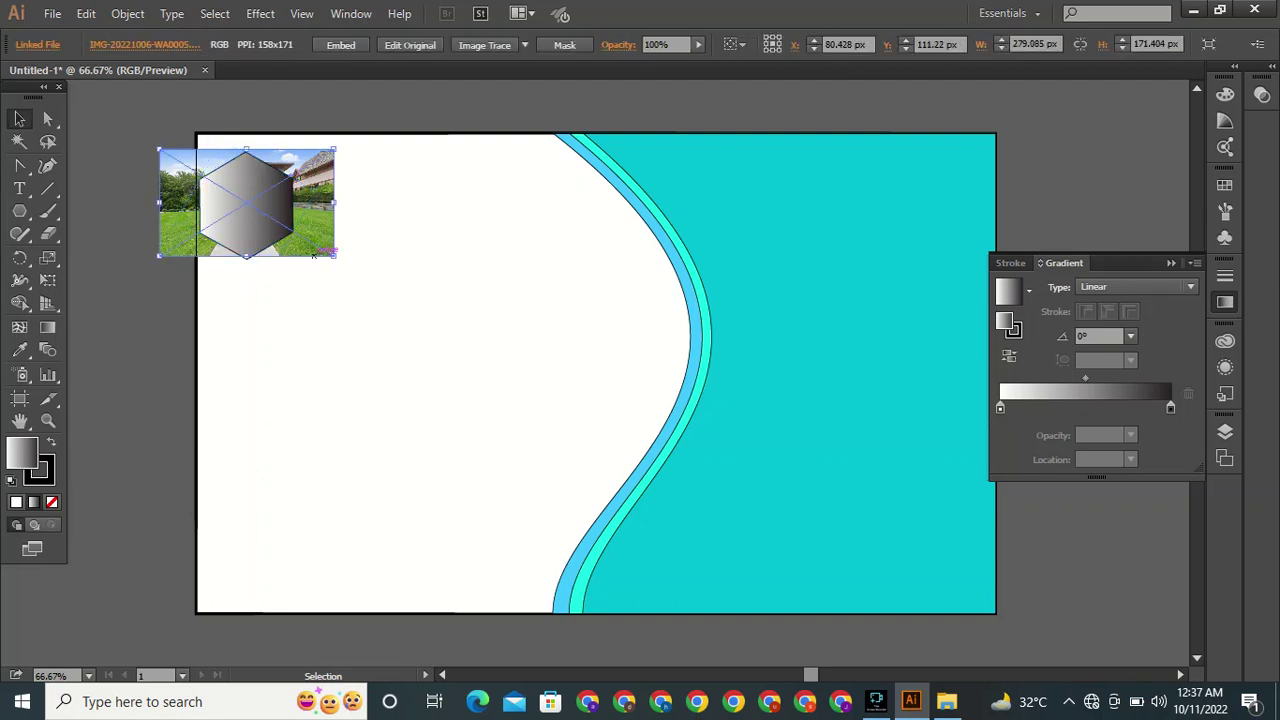
pyautogui.click(341, 45)
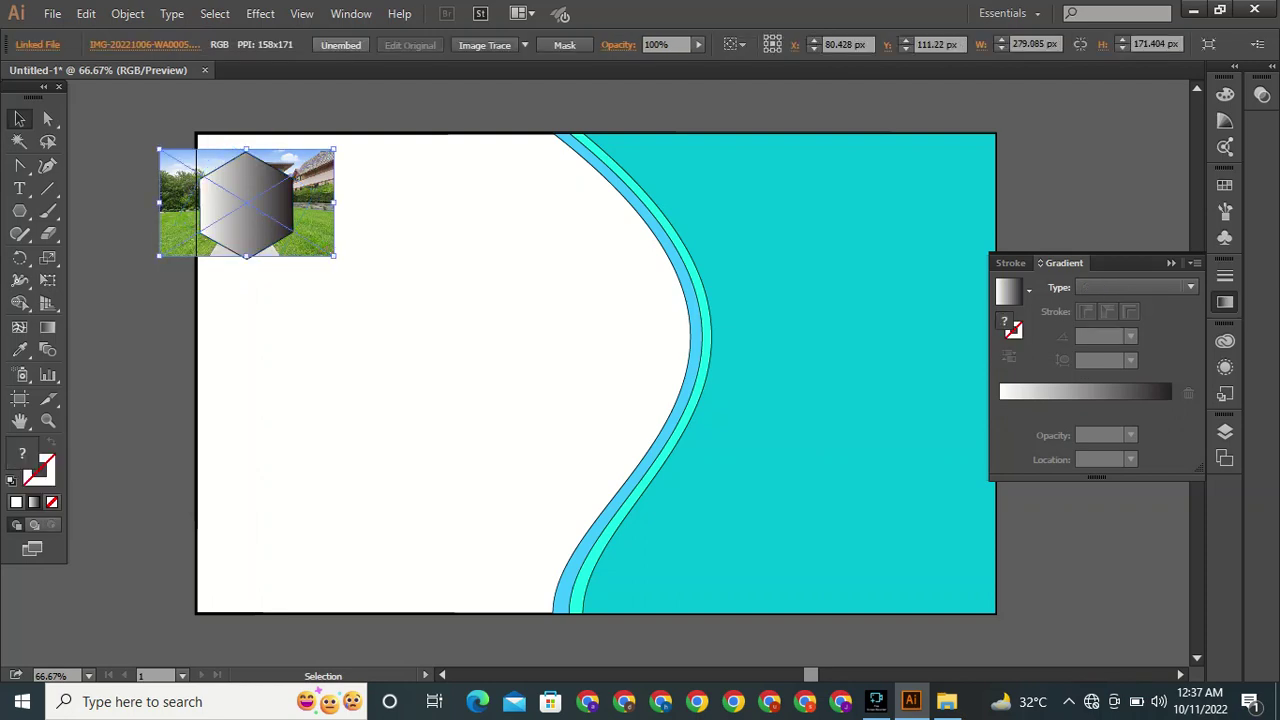
# Nudge the gradient hexagon slightly right and up over the house photo.
pyautogui.click(247, 206)
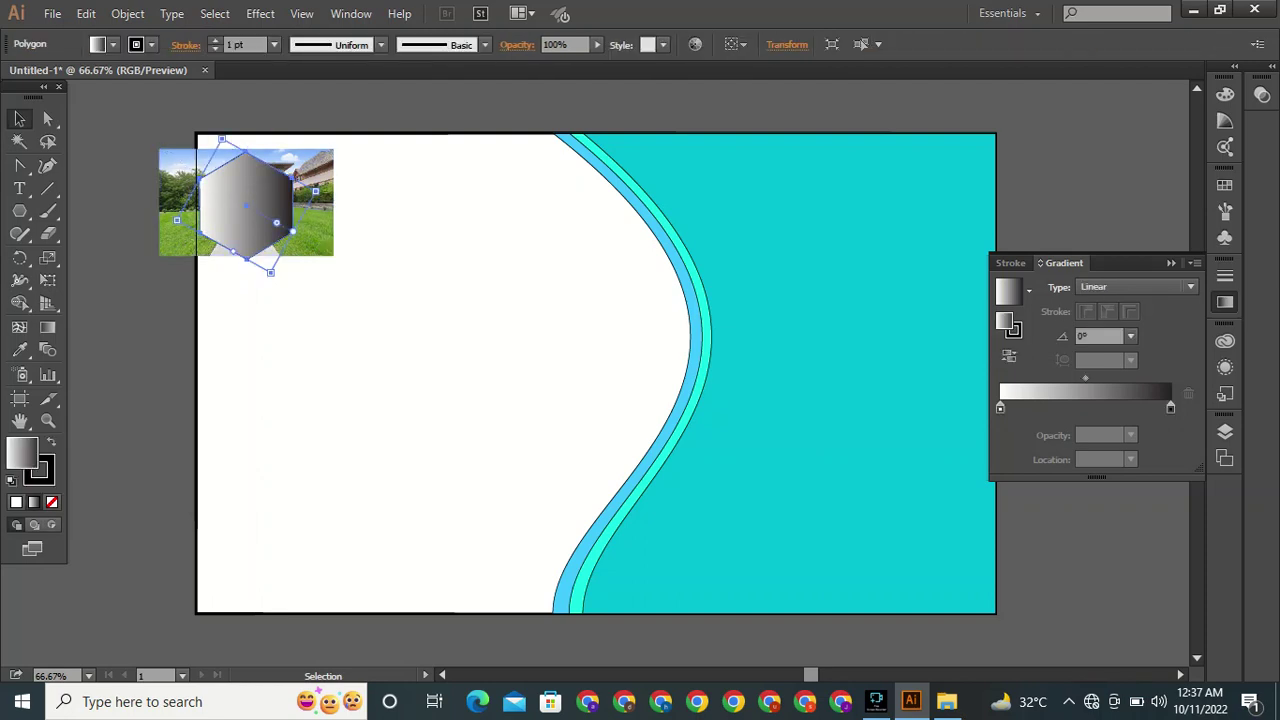
pyautogui.press('Right')
pyautogui.press('Right')
pyautogui.press('Right')
pyautogui.press('Right')
pyautogui.press('Right')
pyautogui.press('Right')
pyautogui.press('Right')
pyautogui.press('Right')
pyautogui.press('Right')
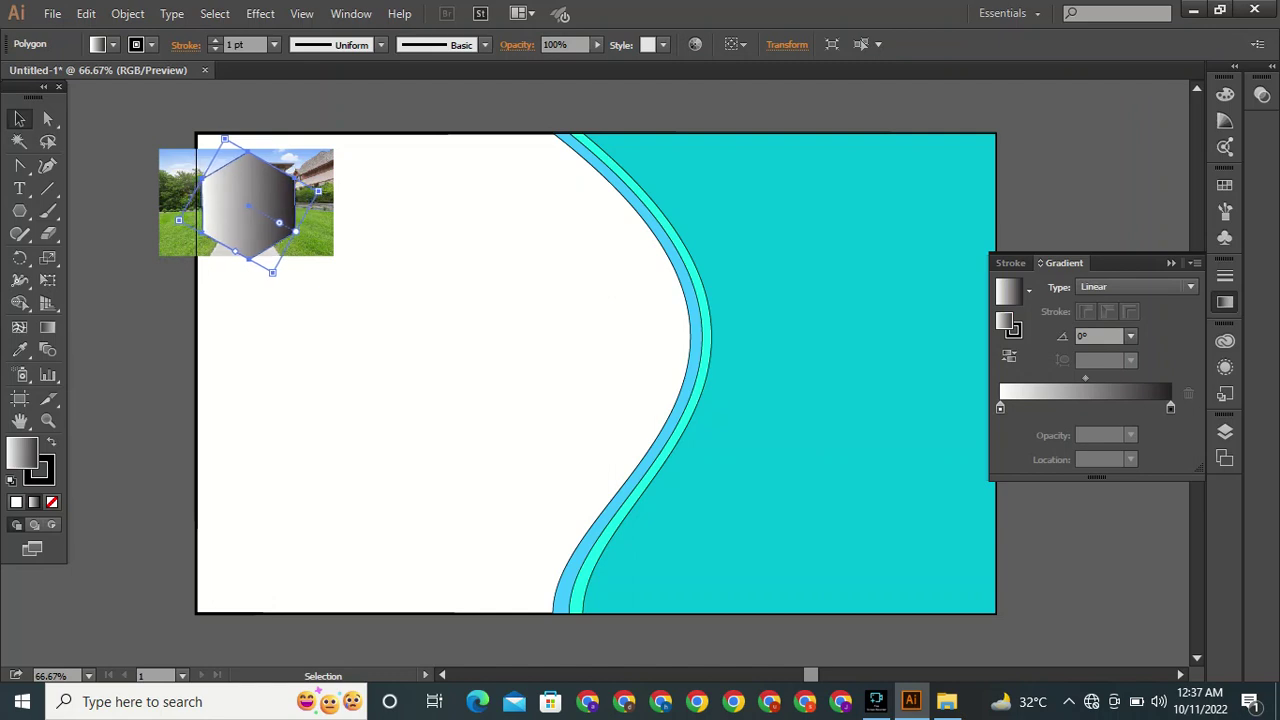
pyautogui.press('Up')
pyautogui.press('Up')
pyautogui.press('Up')
pyautogui.press('Up')
pyautogui.press('Up')
pyautogui.press('Up')
pyautogui.press('Up')
pyautogui.press('Up')
pyautogui.press('Up')
pyautogui.press('Up')
pyautogui.press('Up')
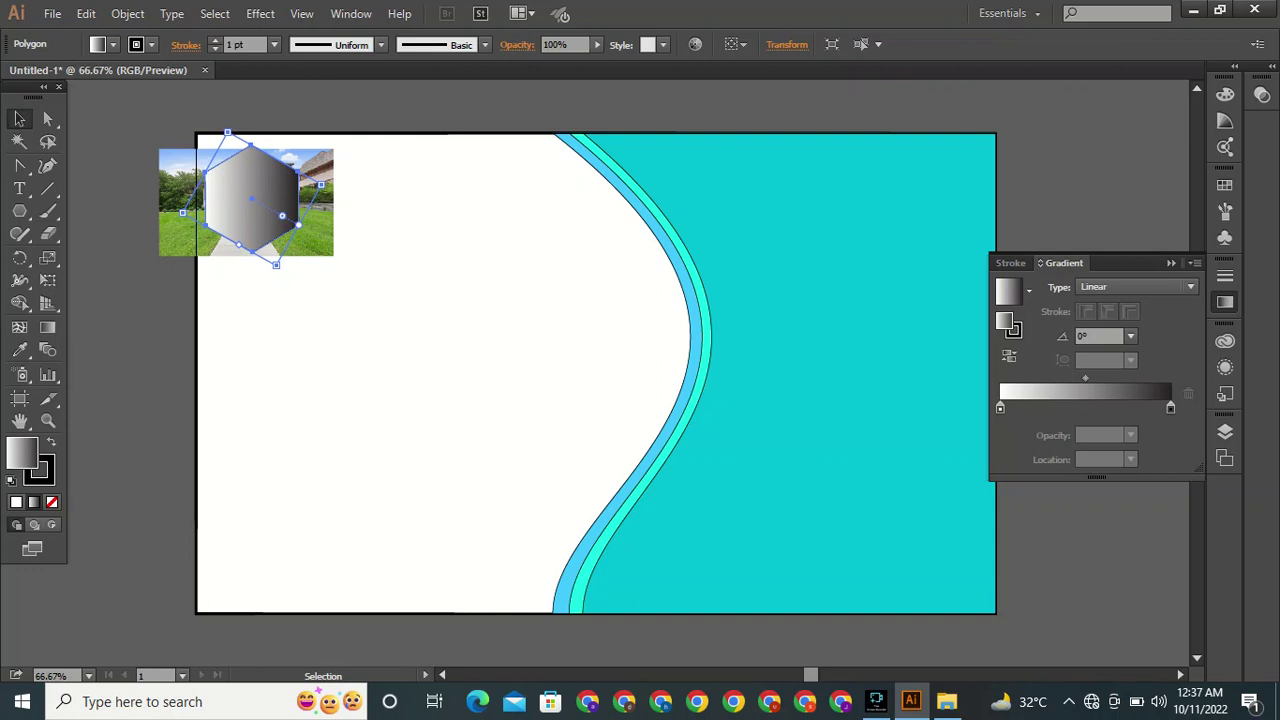
pyautogui.press('Left')
# Clip the house photo to the hexagon with a clipping mask.
pyautogui.click(160, 161)
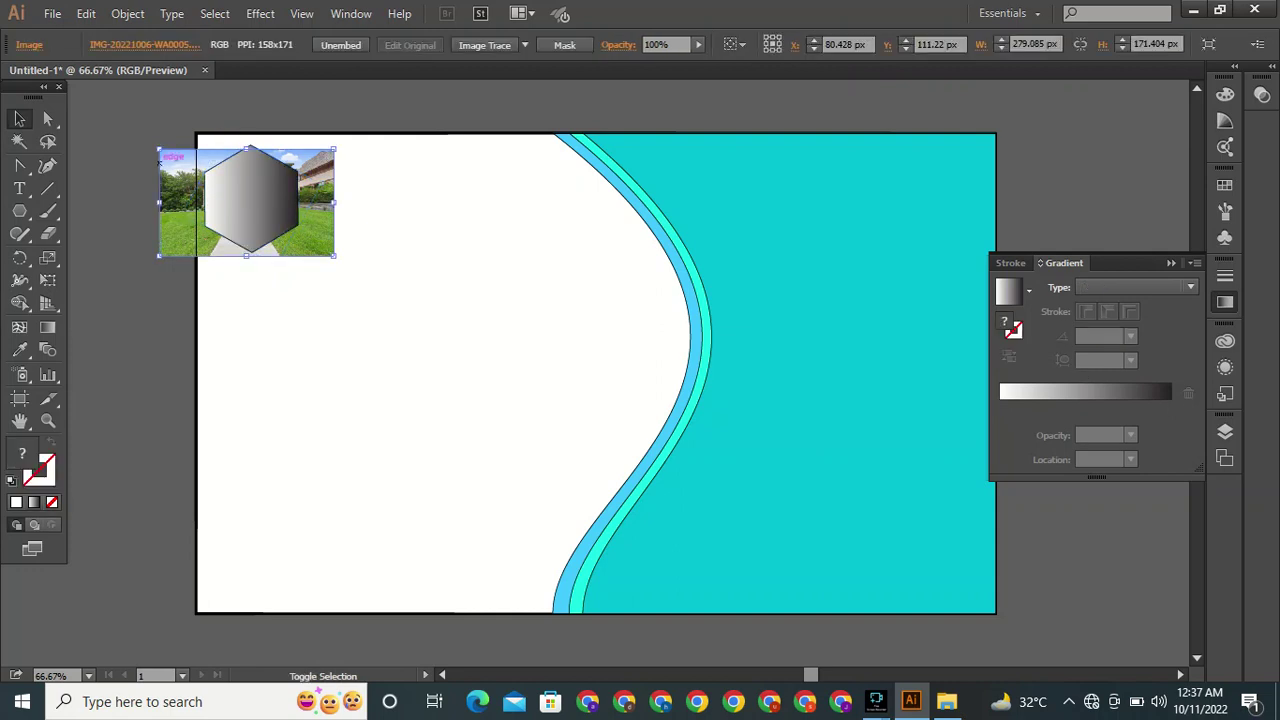
pyautogui.keyDown('shift'); pyautogui.click(252, 195); pyautogui.keyUp('shift')
pyautogui.rightClick(249, 193)
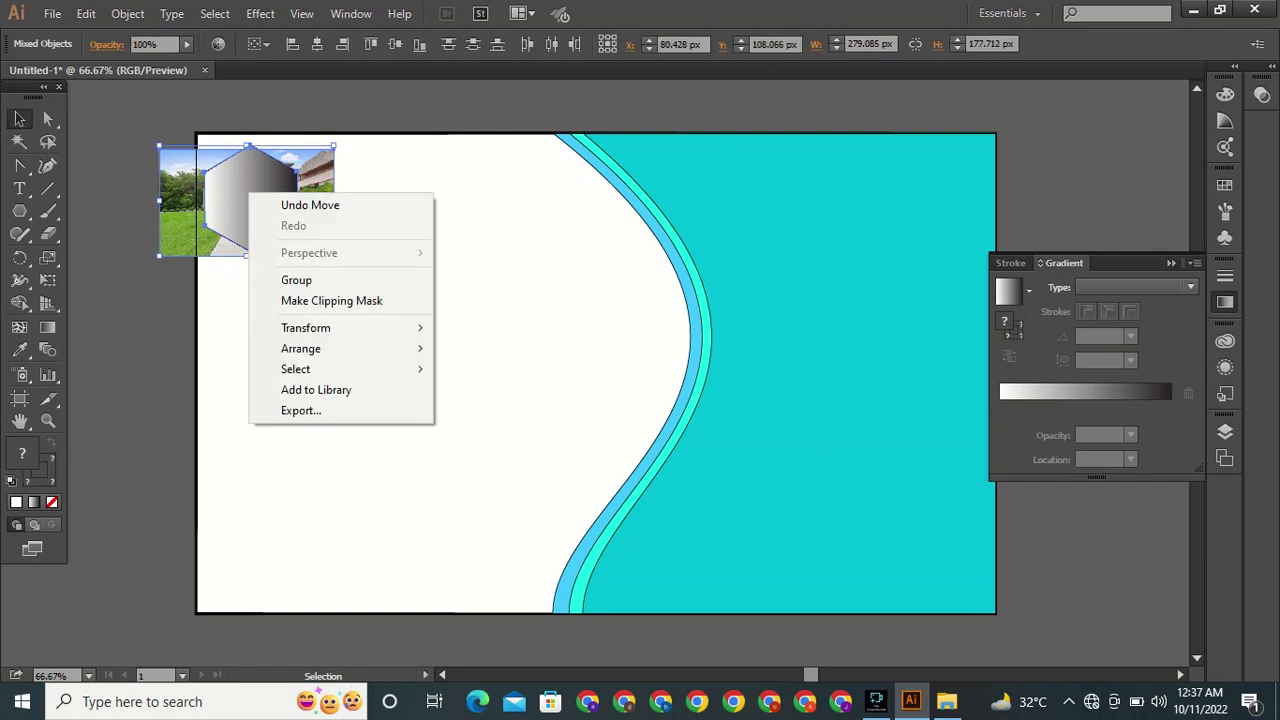
pyautogui.click(331, 300)
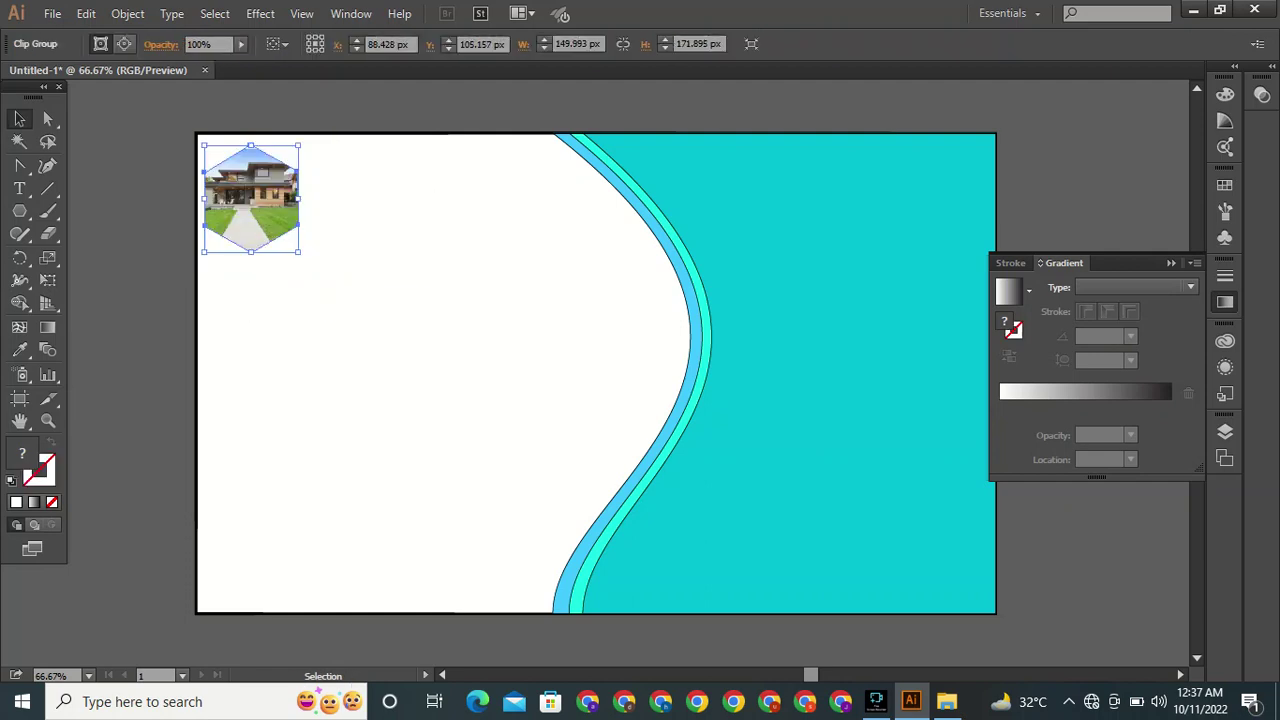
# Apply a radial white-to-black gradient to the hexagon clip group and shift its white stop to a location of 15.05%.
pyautogui.click(350, 285)
pyautogui.click(251, 200)
pyautogui.click(1190, 287)
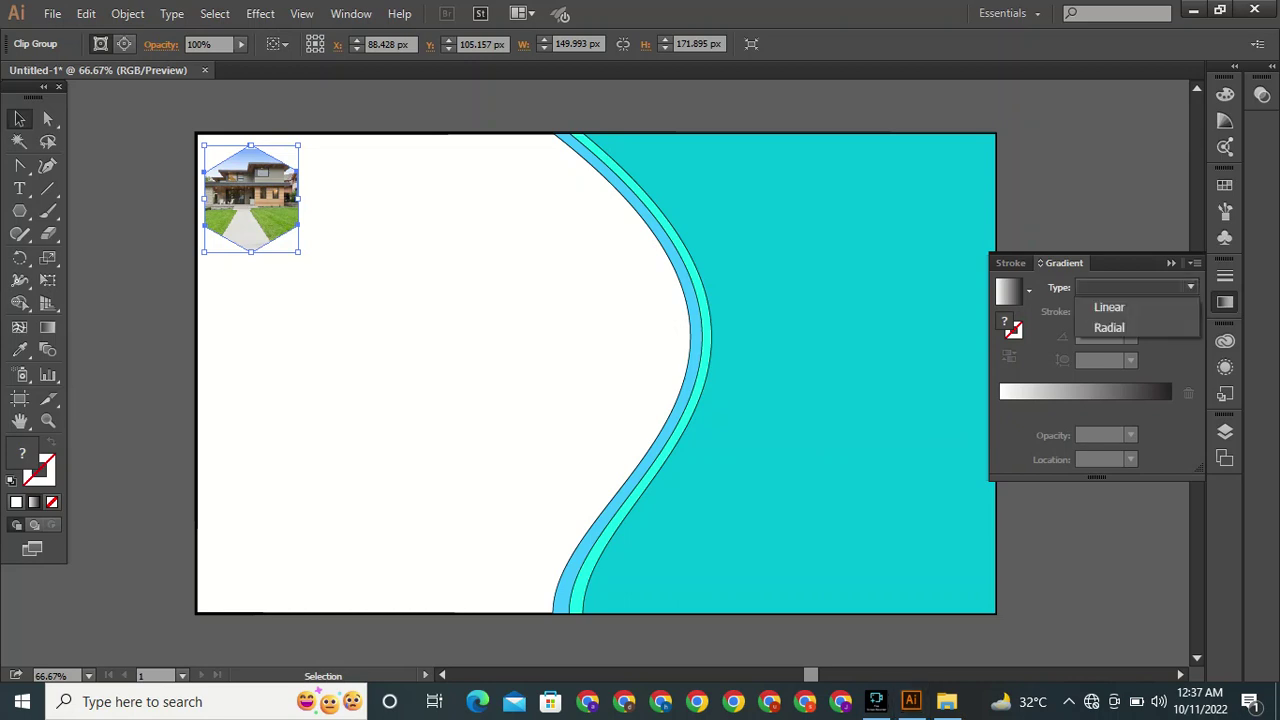
pyautogui.click(1136, 327)
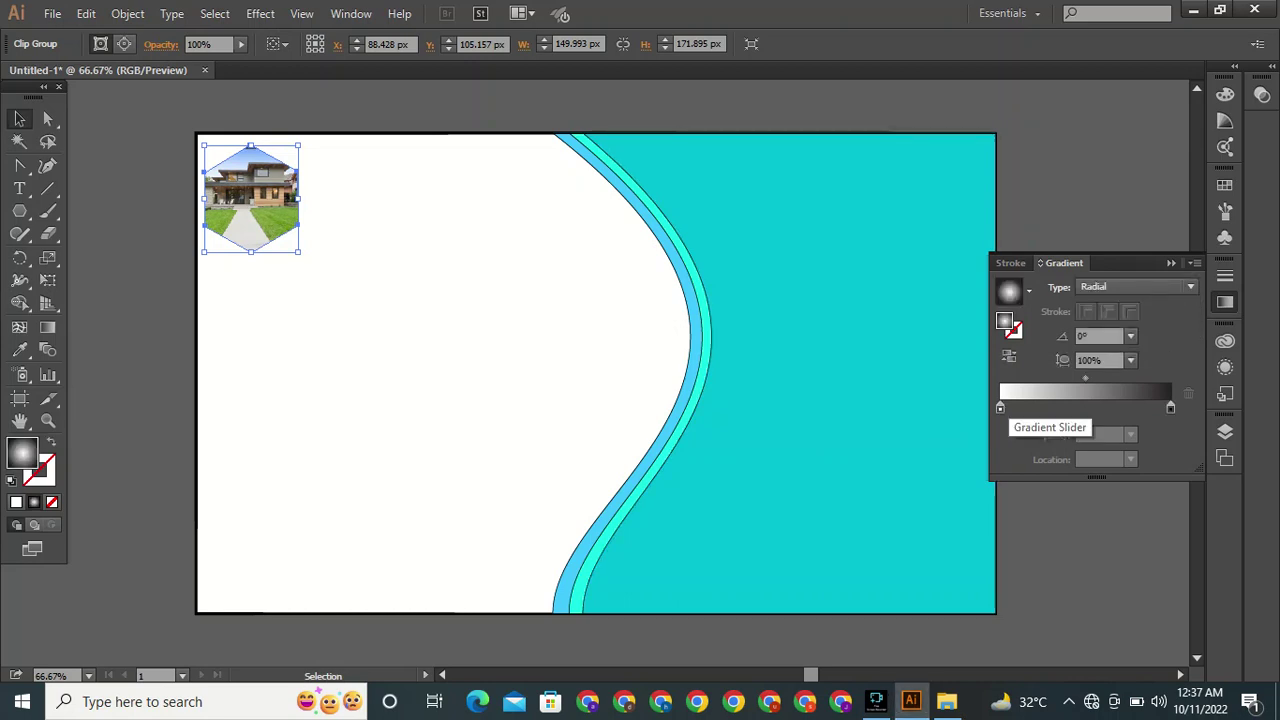
pyautogui.moveTo(1000, 407); pyautogui.dragTo(1025, 407)
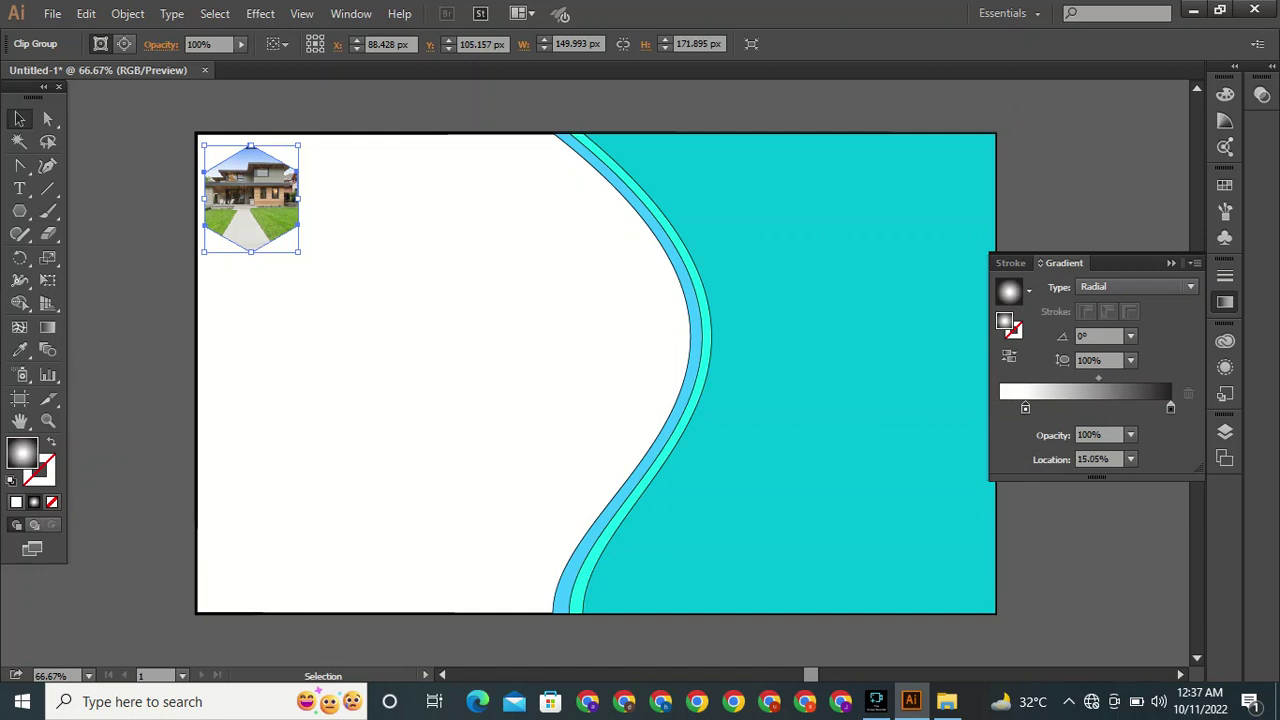
# Change the hexagon clip group's gradient type from radial to linear.
pyautogui.press('a')
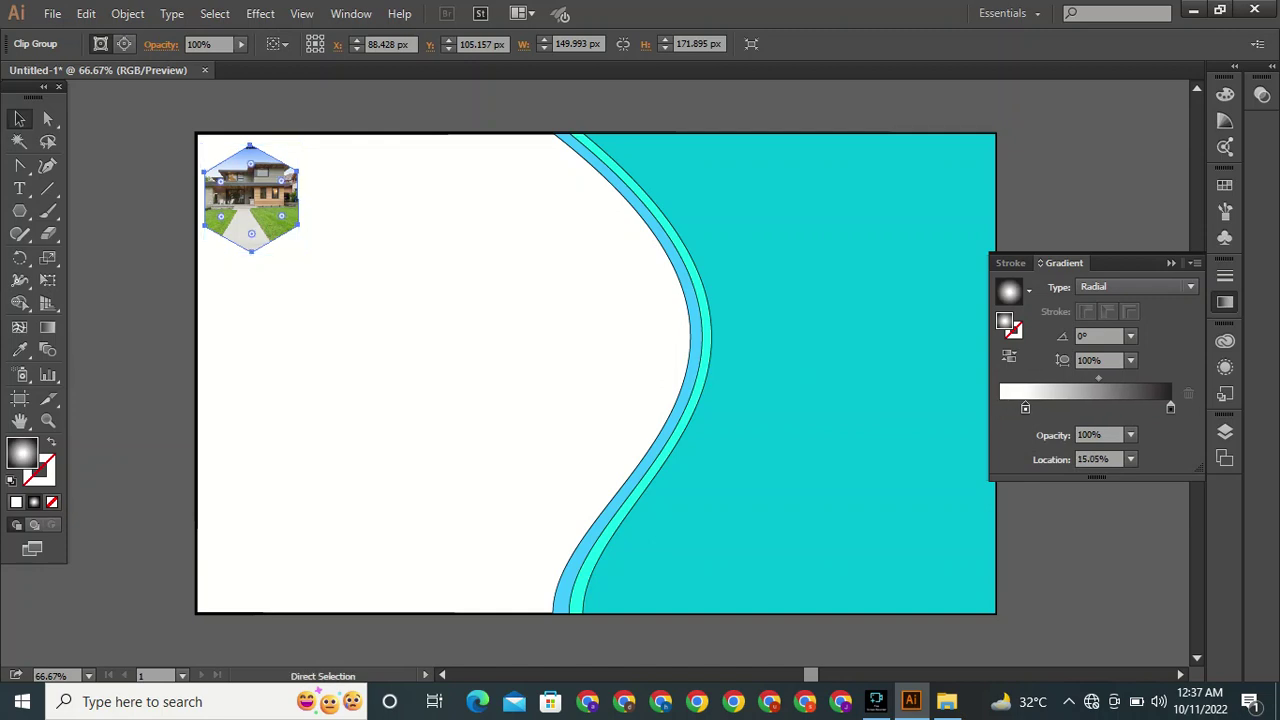
pyautogui.hotkey('ctrl', '1')
pyautogui.press('space')
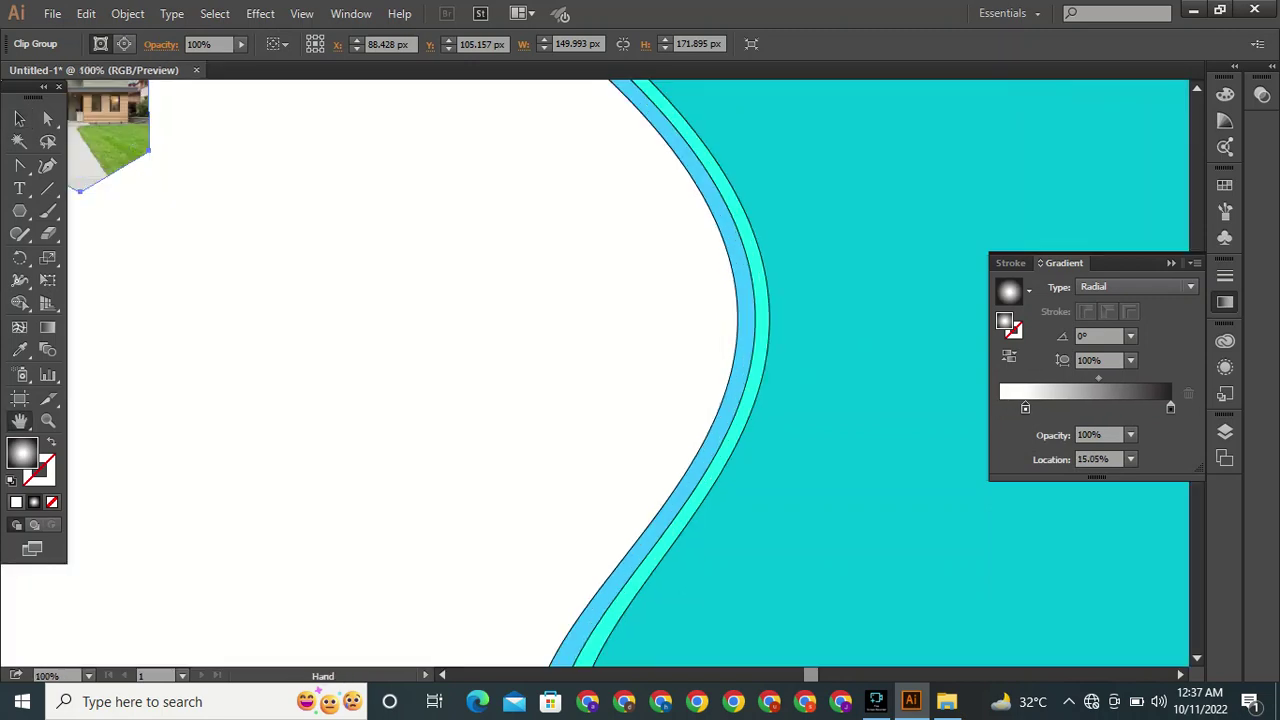
pyautogui.moveTo(480, 350); pyautogui.dragTo(820, 518)
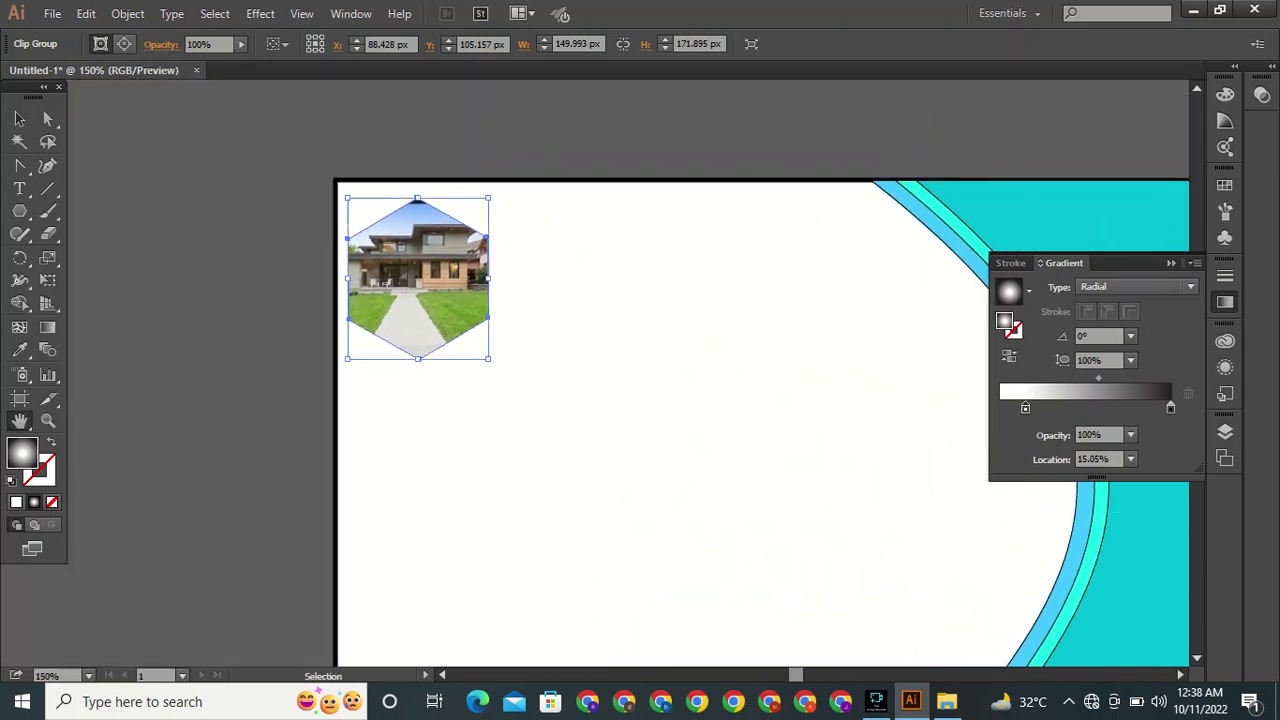
pyautogui.press('space')
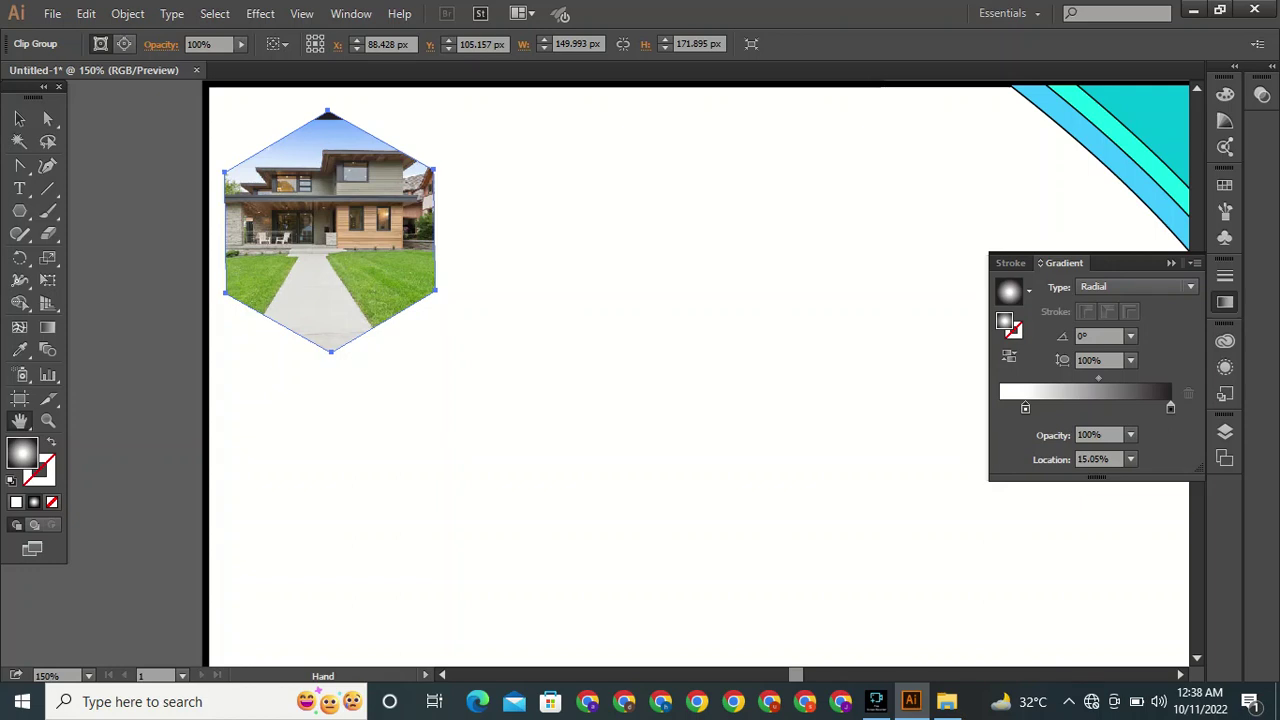
pyautogui.click(1188, 287)
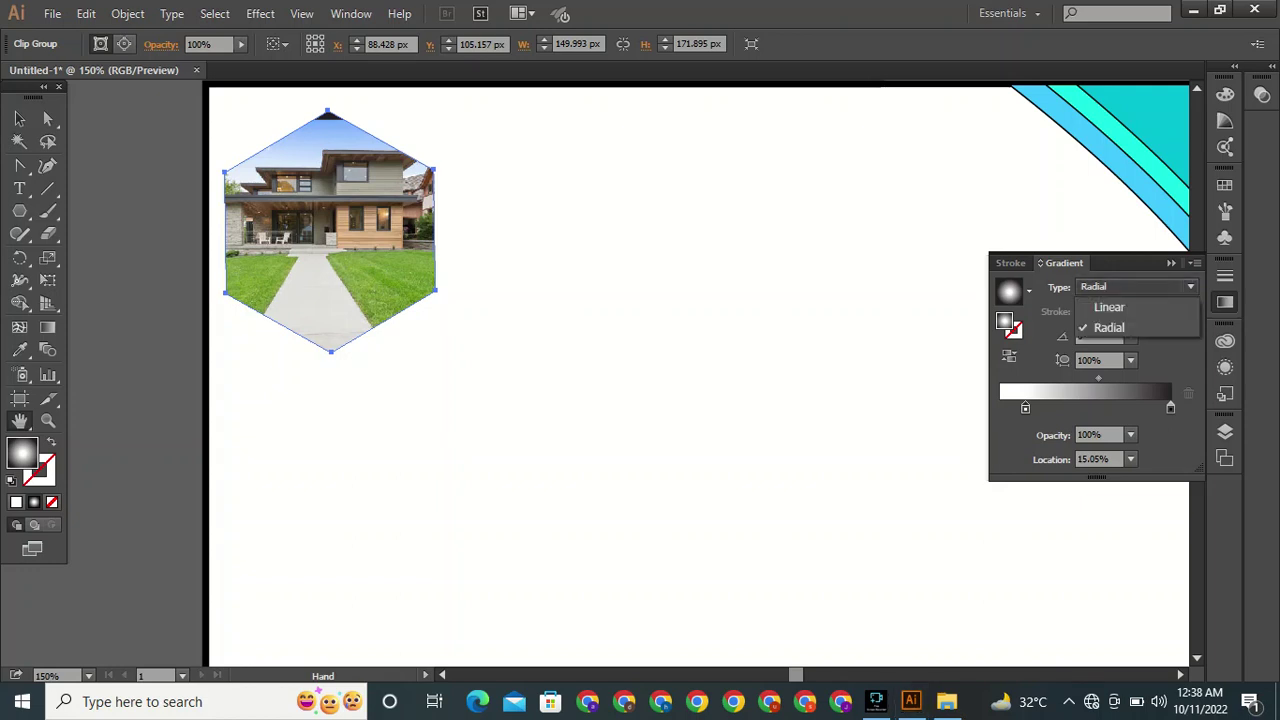
pyautogui.click(1120, 307)
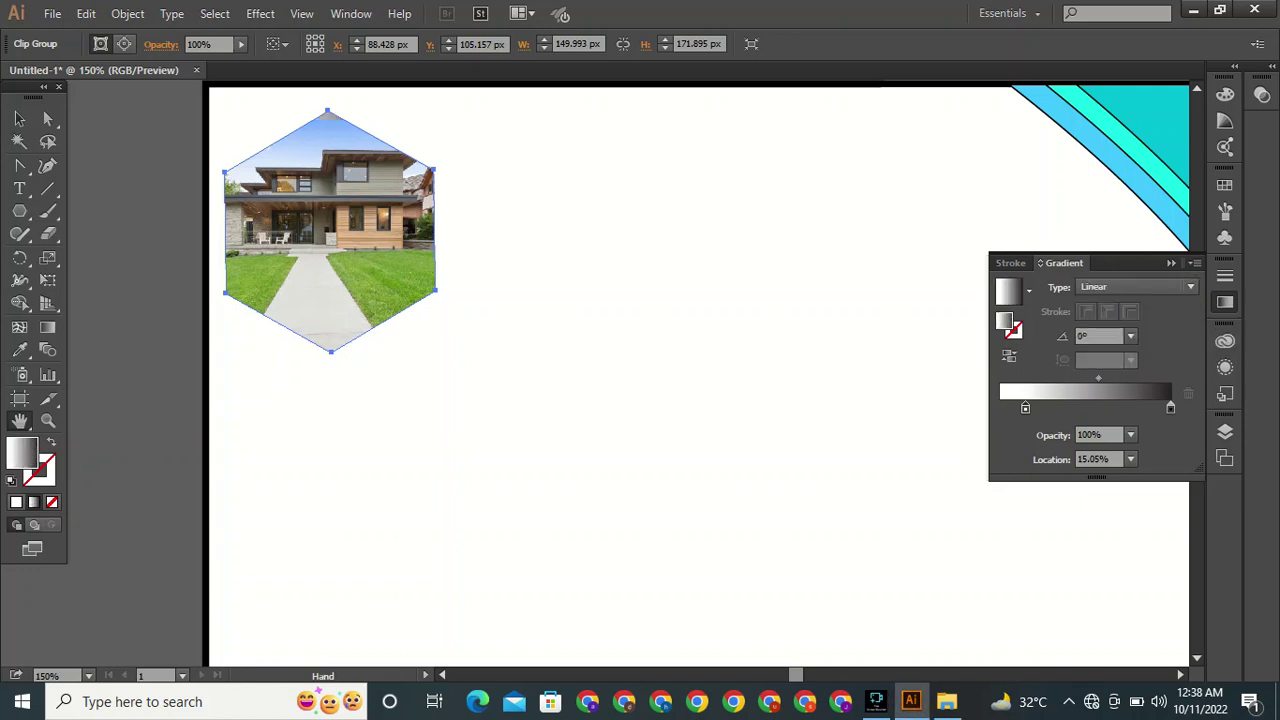
# Isolate the hexagon clip group, scale the house photo down slightly and reposition it to centre the house inside the hexagon.
pyautogui.press('v')
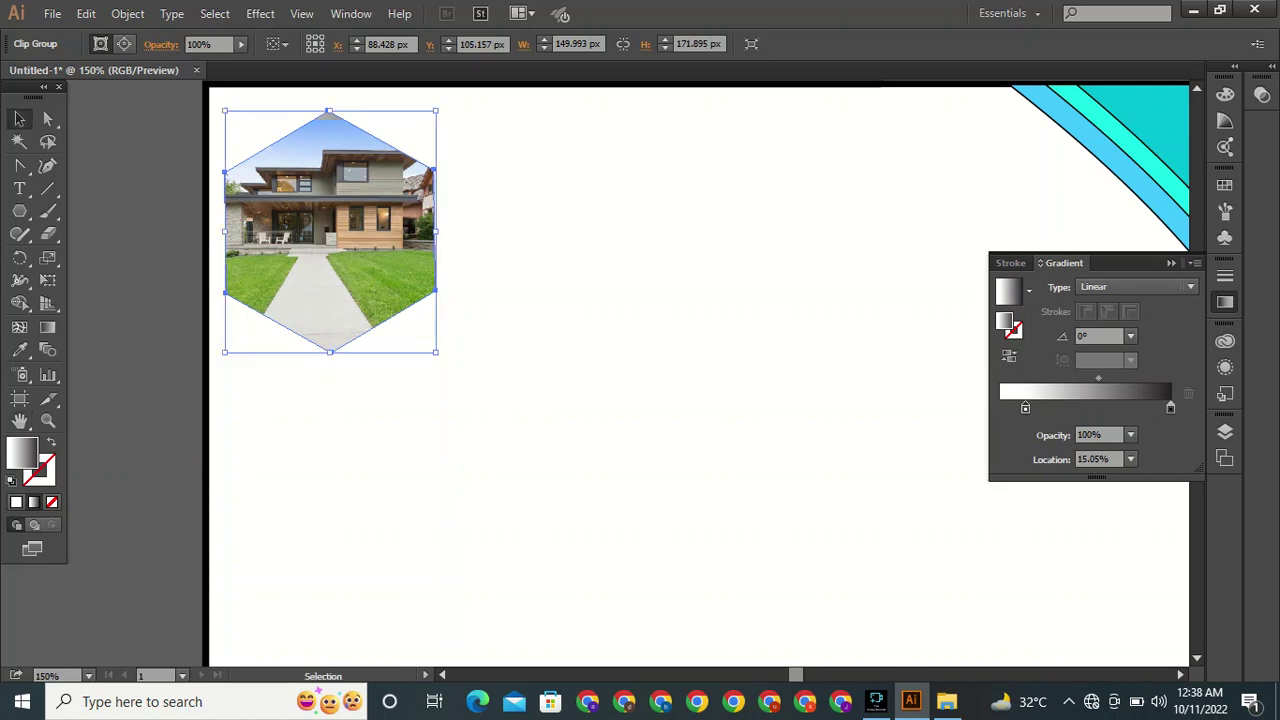
pyautogui.doubleClick(330, 232)
pyautogui.moveTo(350, 228); pyautogui.dragTo(364, 191)
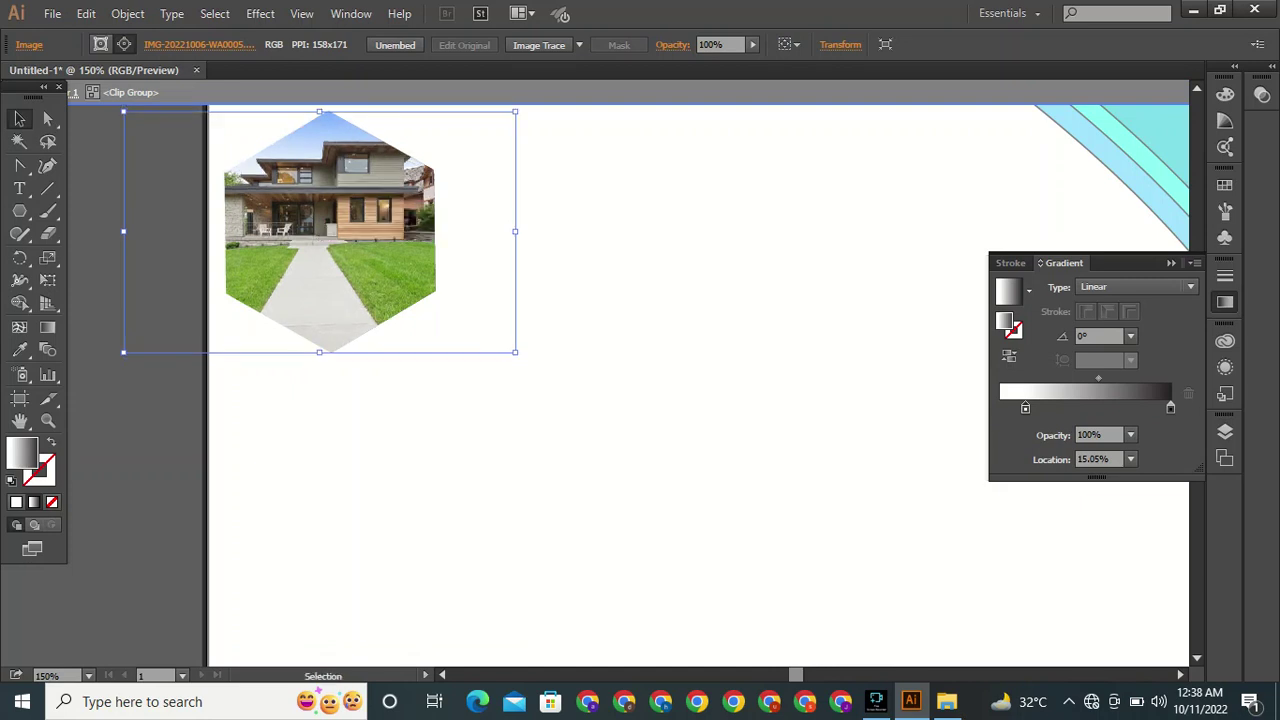
pyautogui.moveTo(436, 222); pyautogui.dragTo(429, 222)
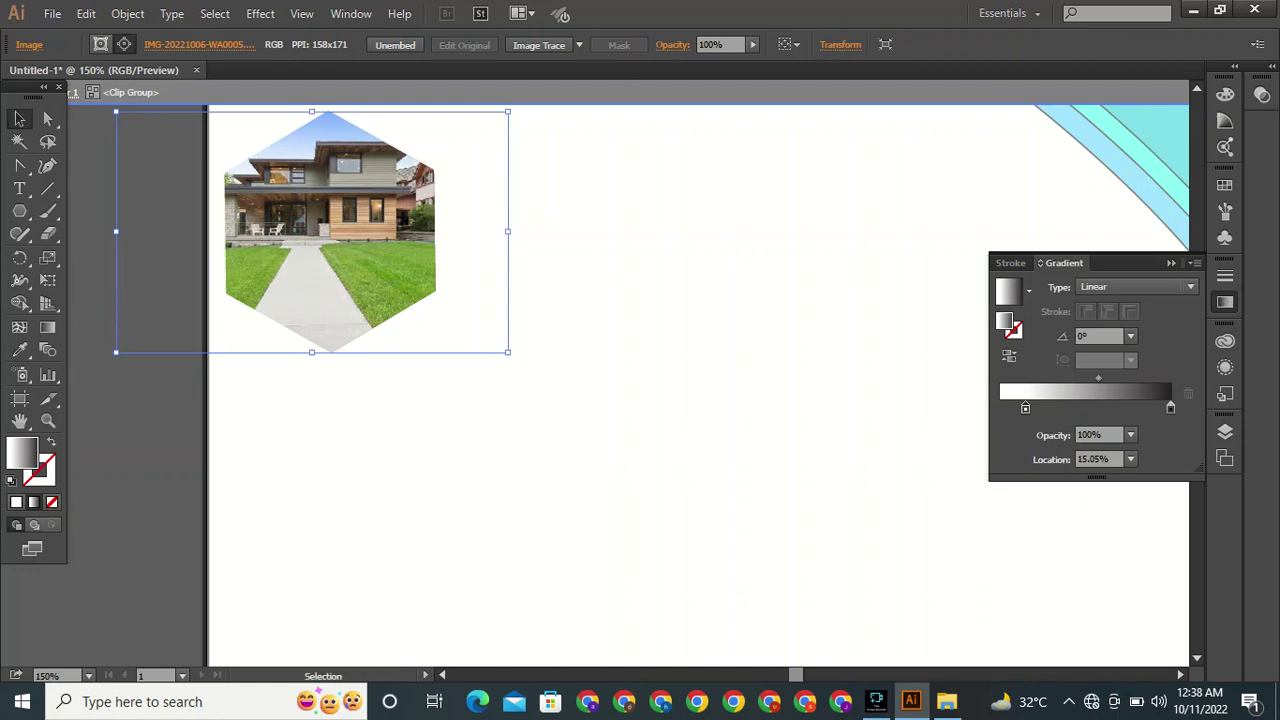
pyautogui.moveTo(508, 352); pyautogui.dragTo(494, 344)
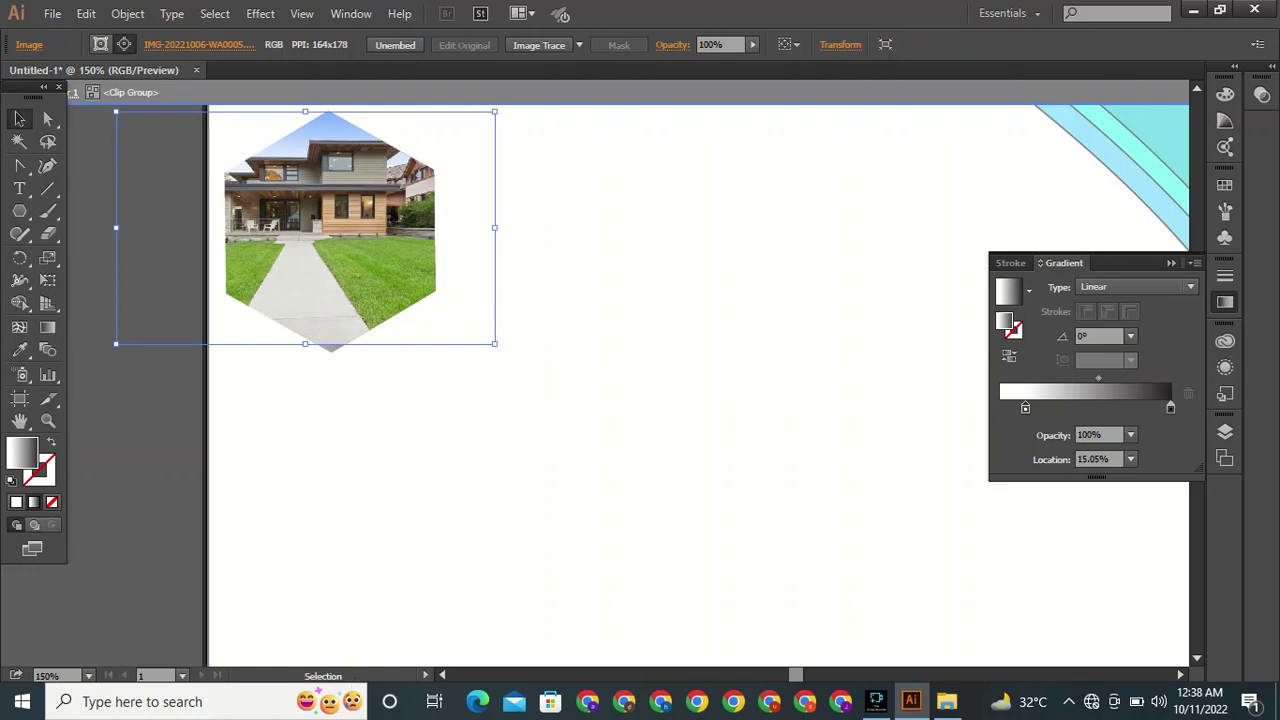
pyautogui.moveTo(377, 232); pyautogui.dragTo(414, 246)
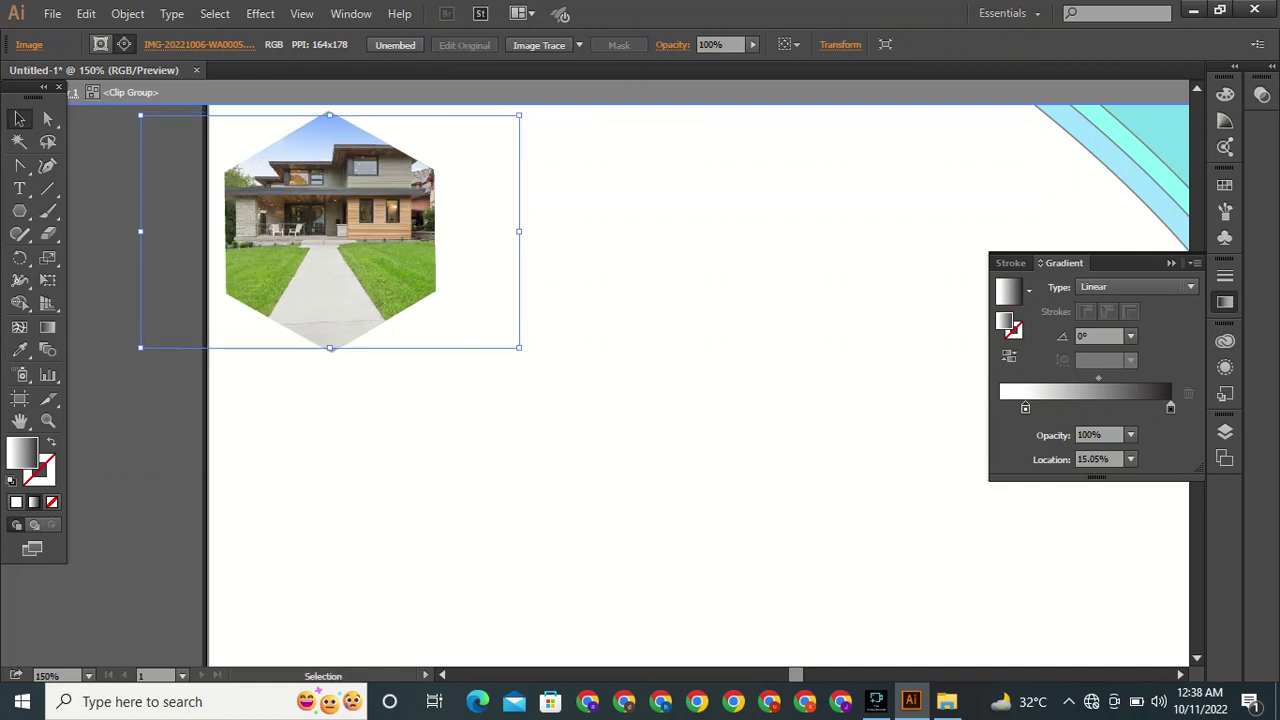
# Display the house photo's transparency settings with their additional options shown.
pyautogui.click(1195, 263)
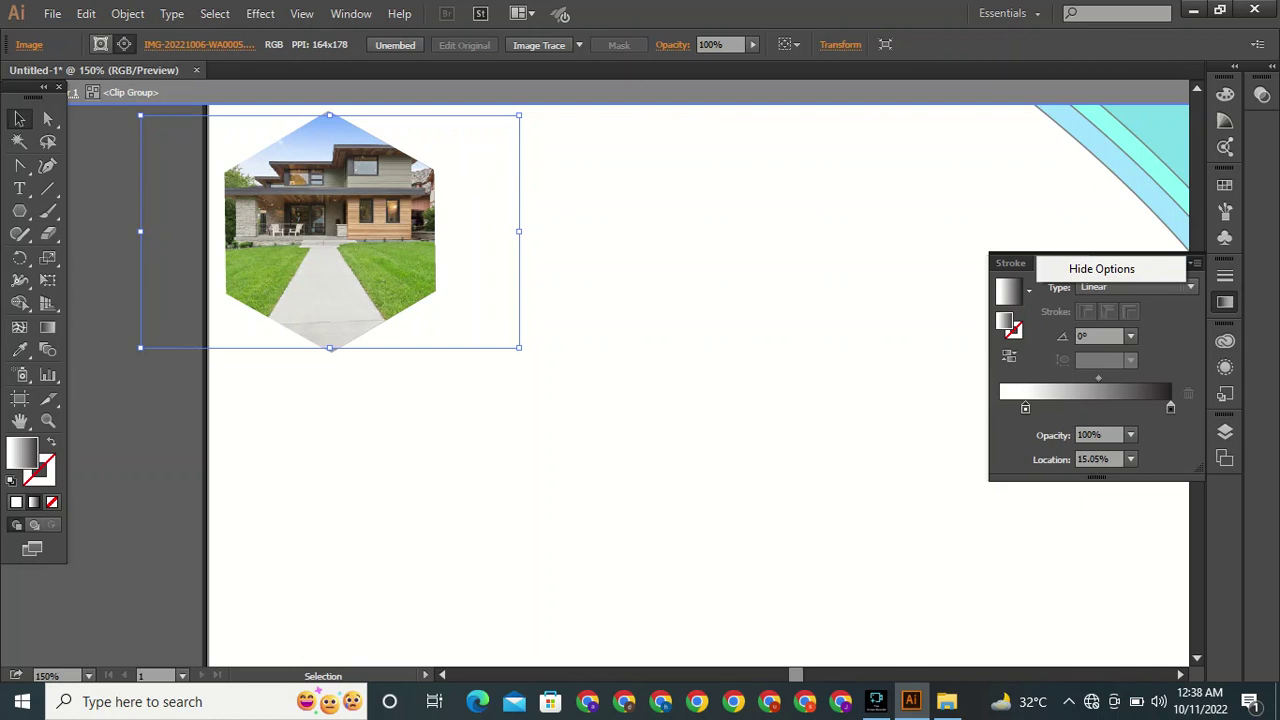
pyautogui.click(1195, 263)
pyautogui.click(1262, 94)
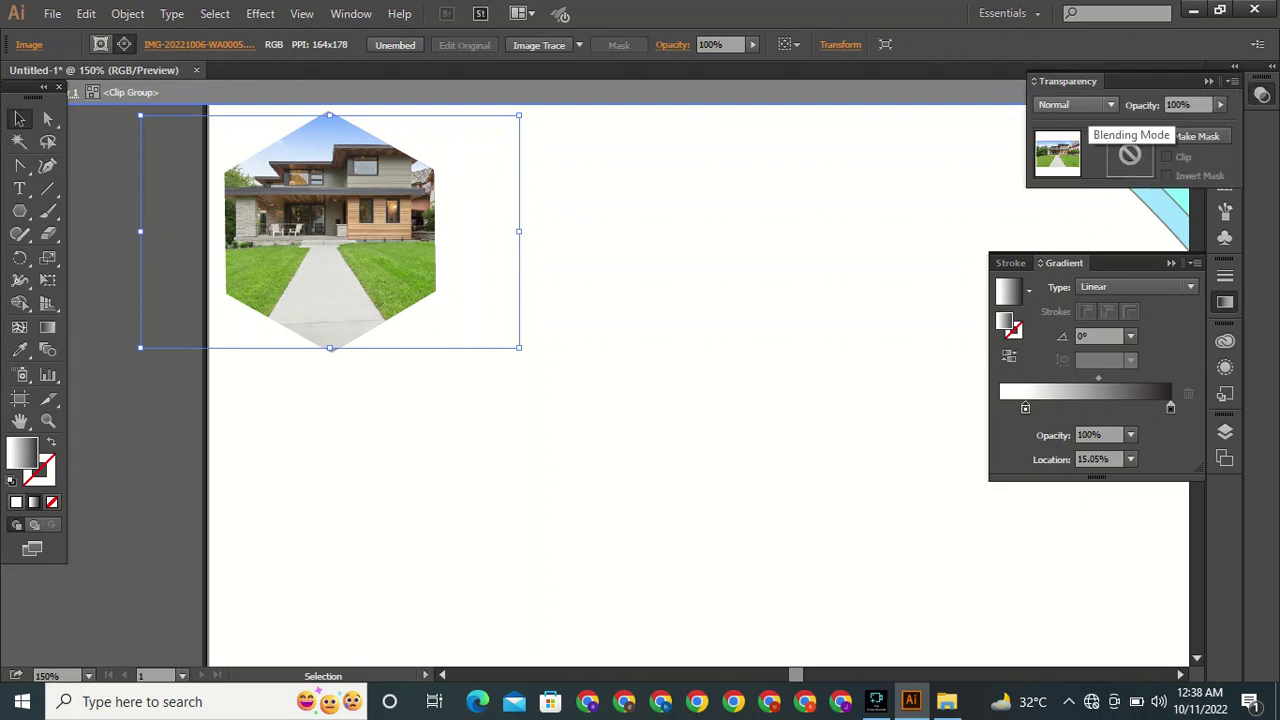
pyautogui.click(1075, 104)
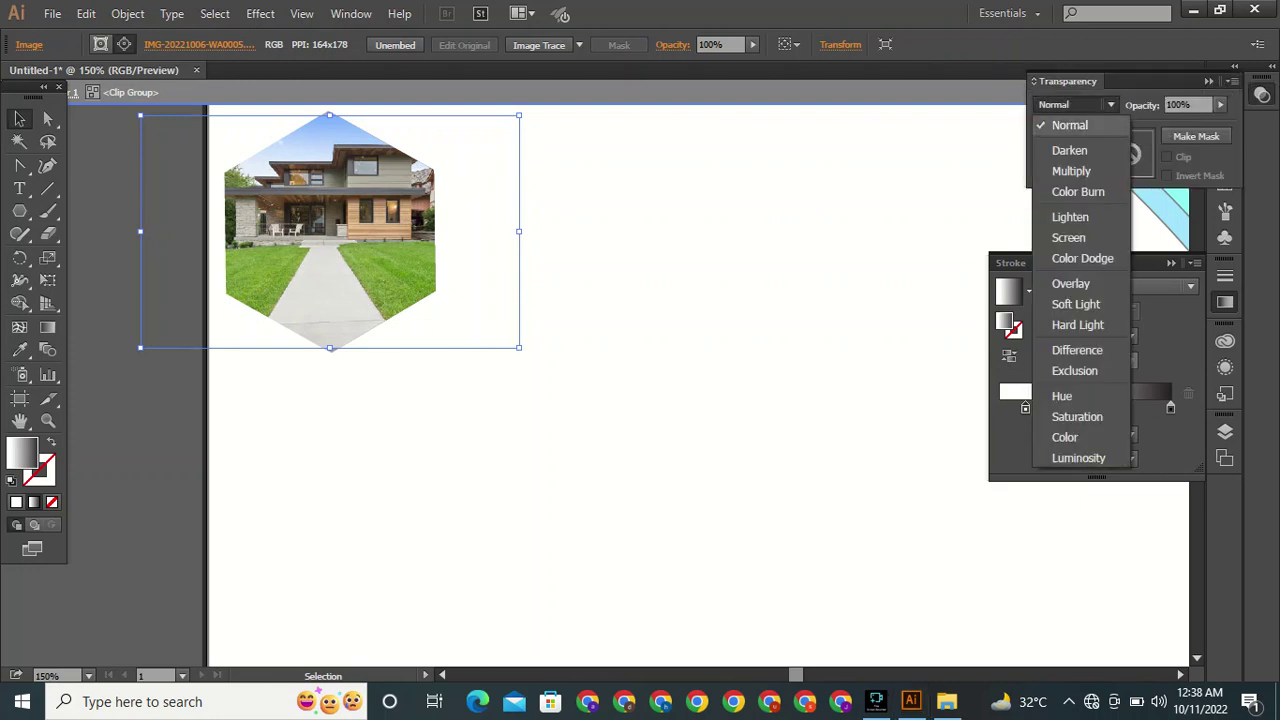
pyautogui.click(1232, 81)
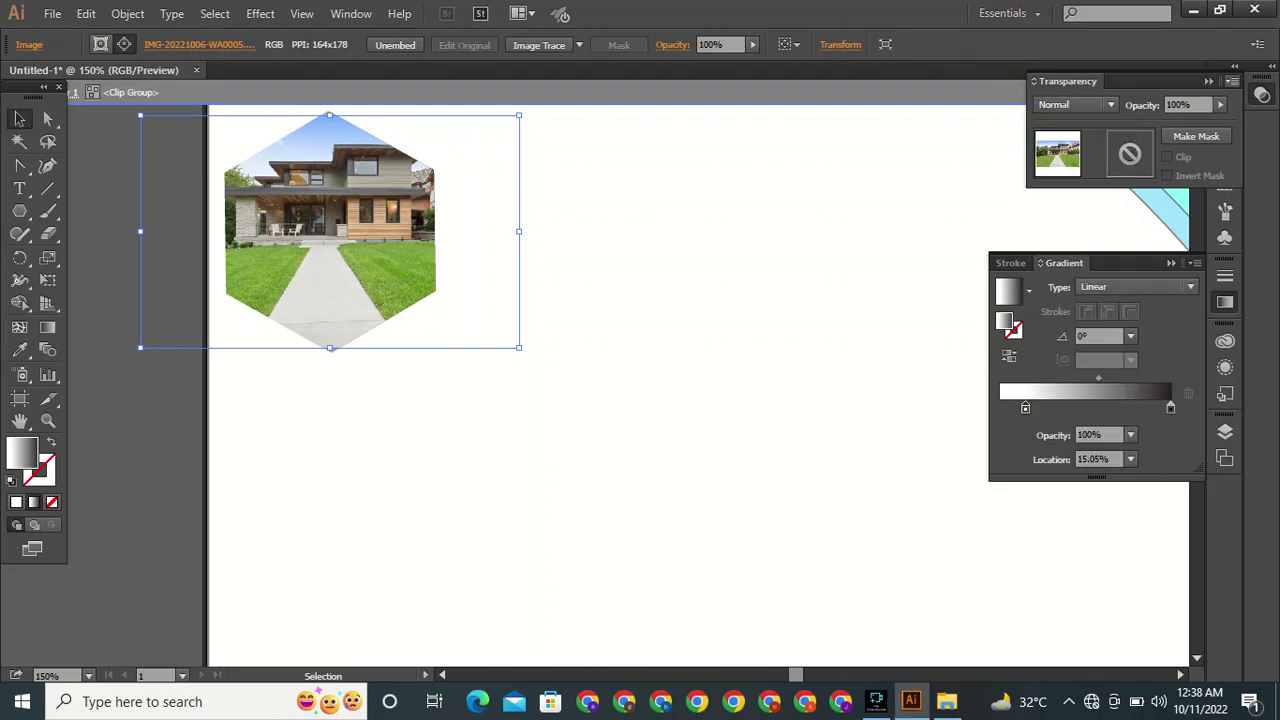
pyautogui.click(1232, 81)
pyautogui.click(1045, 107)
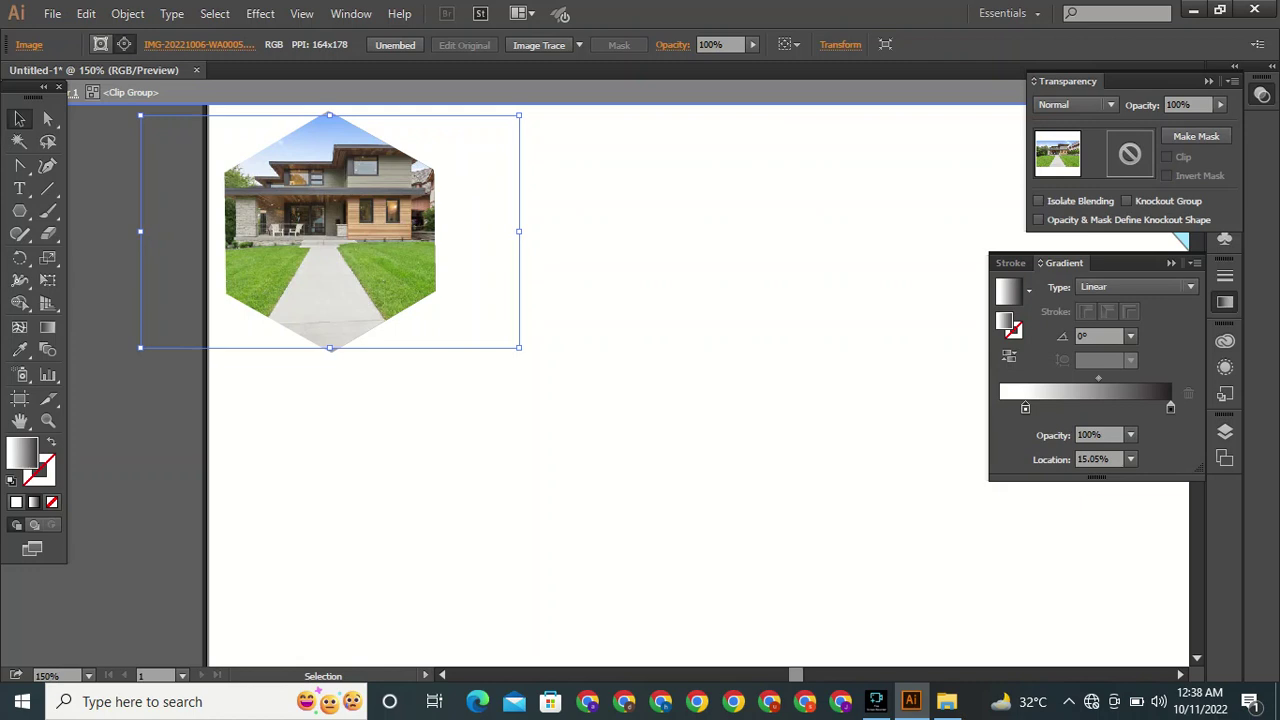
# Make a clipping opacity mask on the house photo and open the mask for editing.
pyautogui.click(1232, 81)
pyautogui.click(1058, 134)
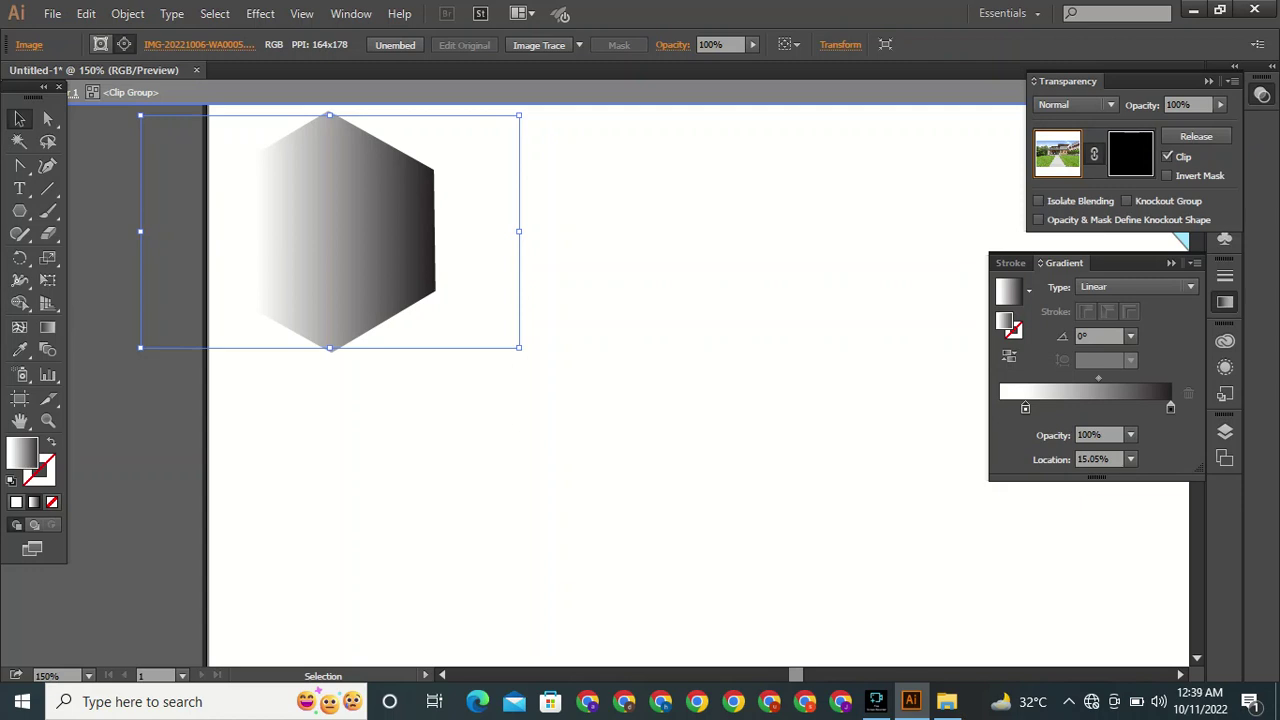
pyautogui.click(1130, 153)
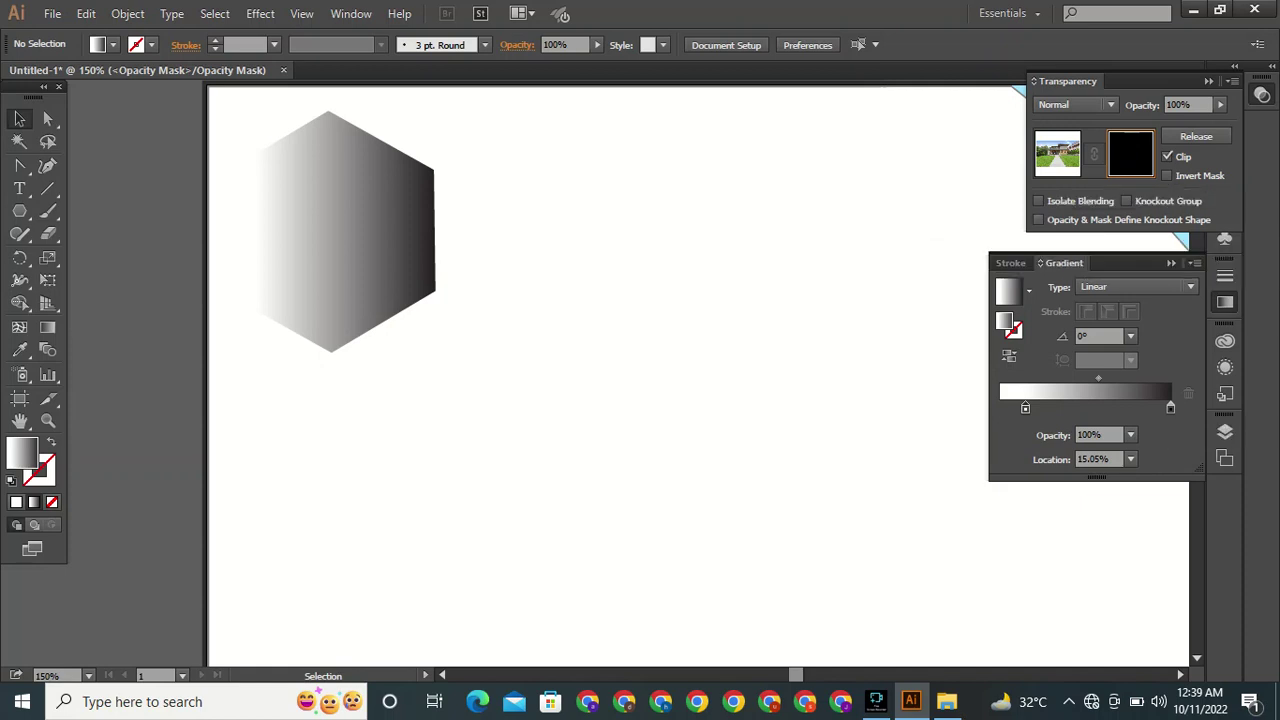
# Try to set the opacity mask's blending mode to Multiply while switching between the house photo and its mask.
pyautogui.click(1057, 153)
pyautogui.click(1130, 153)
pyautogui.click(1075, 104)
pyautogui.click(1064, 168)
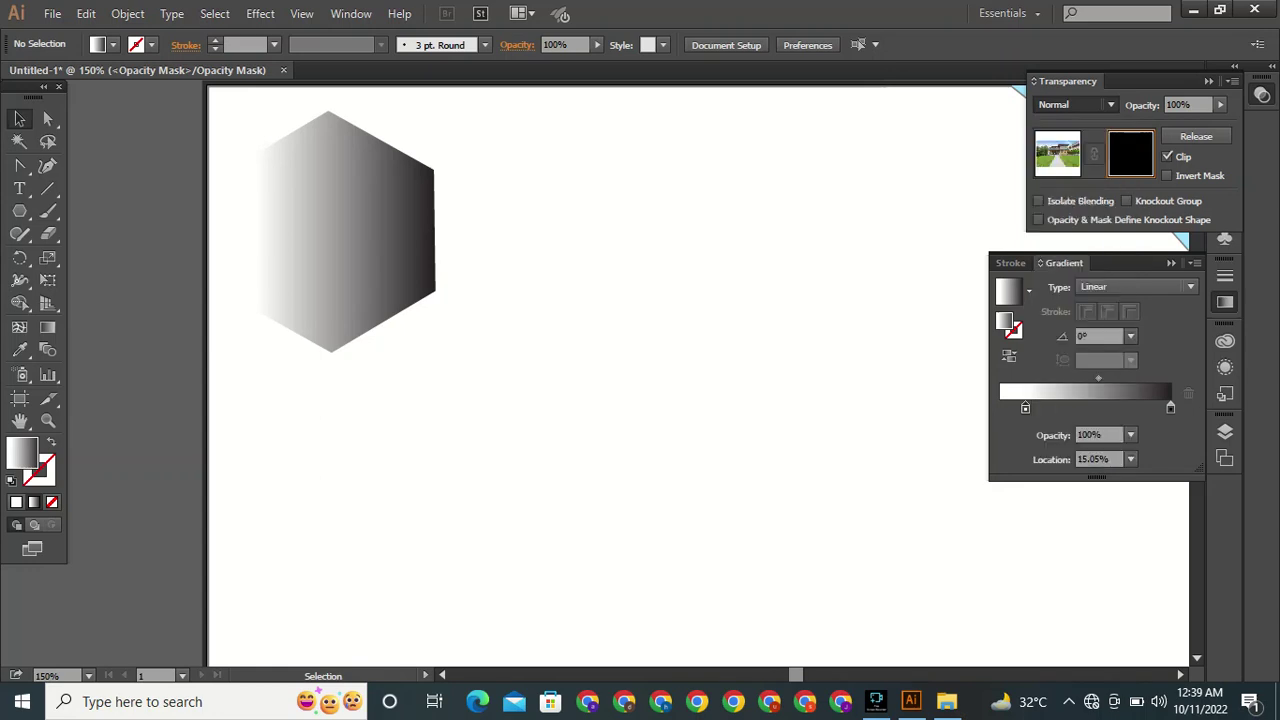
pyautogui.click(1058, 160)
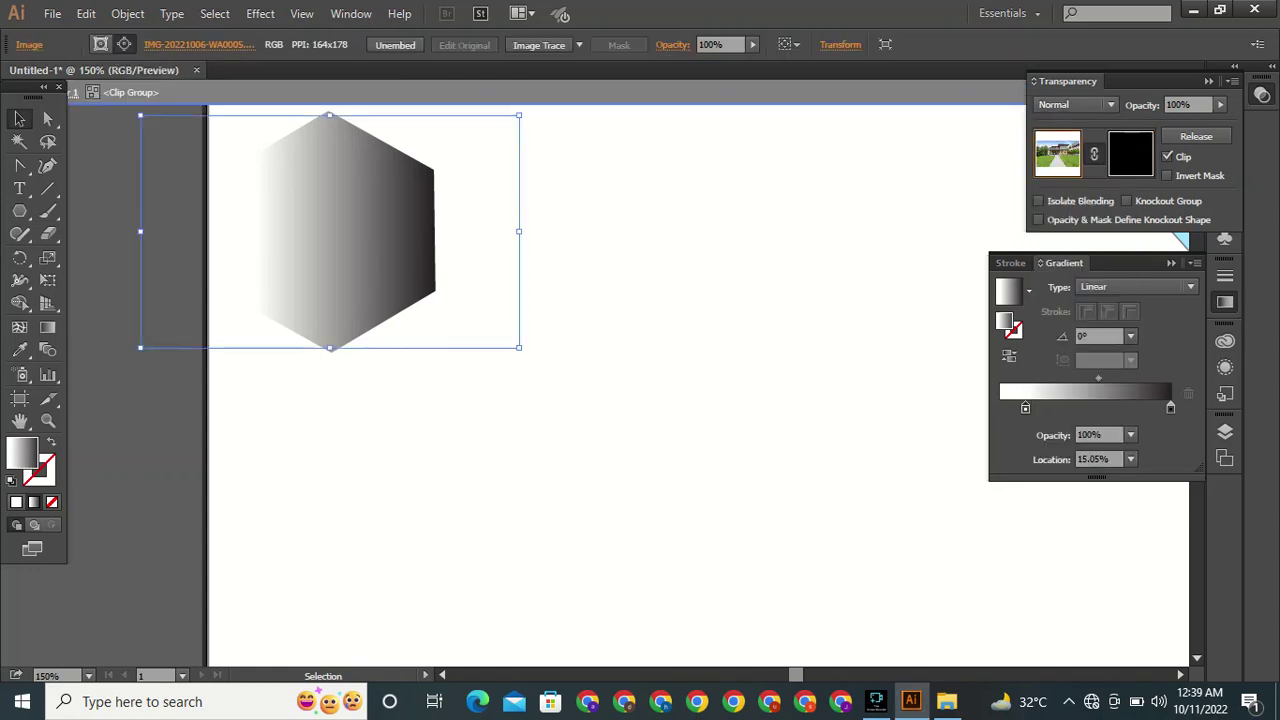
pyautogui.click(1130, 153)
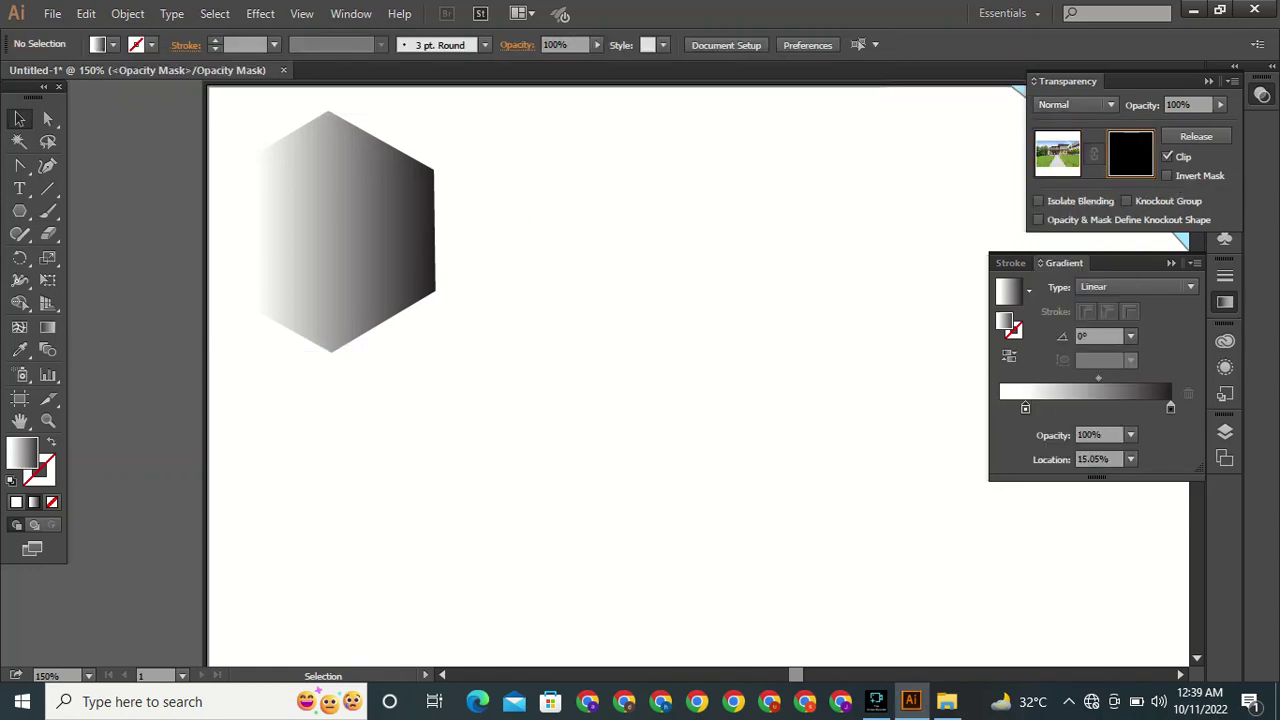
pyautogui.click(1075, 104)
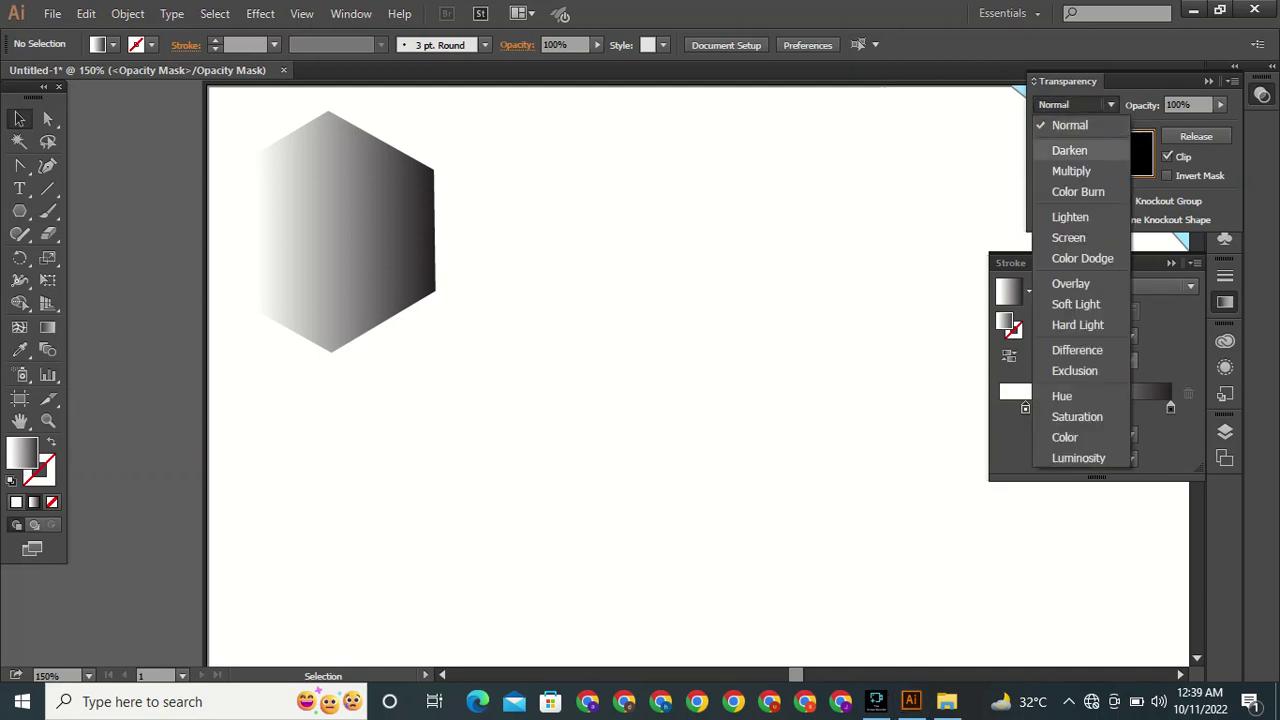
pyautogui.click(1066, 170)
pyautogui.click(1058, 158)
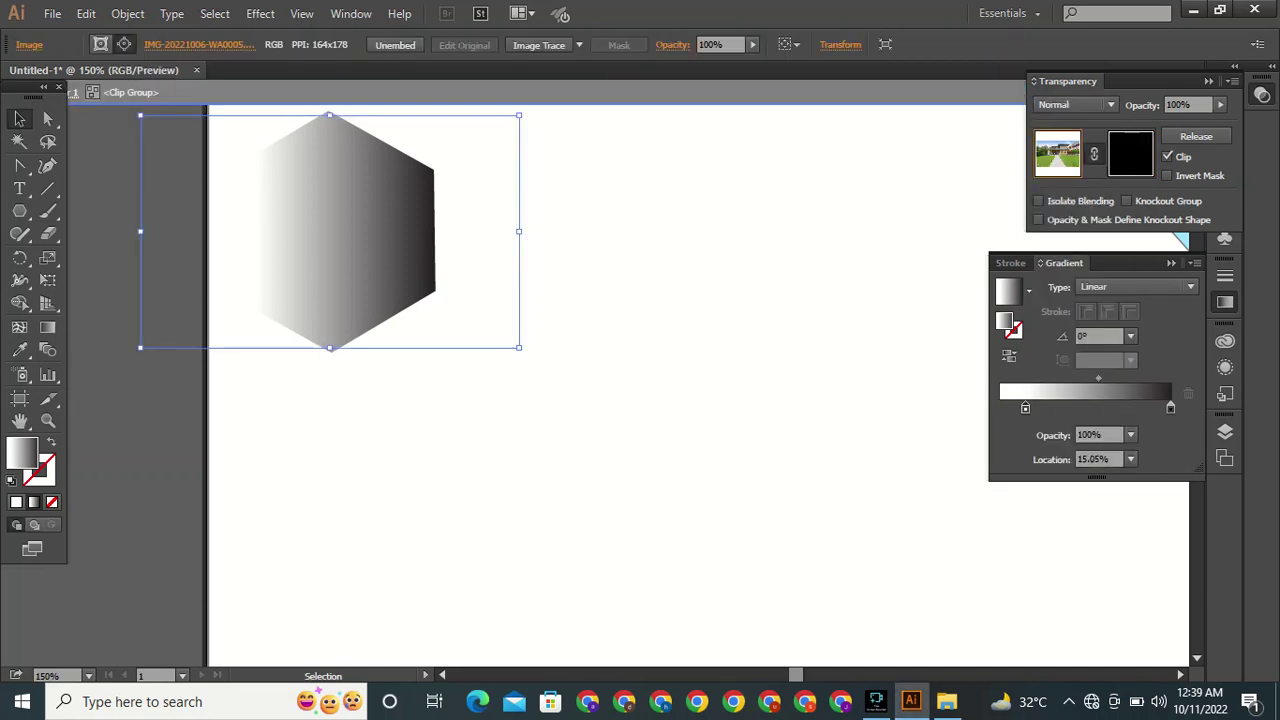
pyautogui.click(1130, 153)
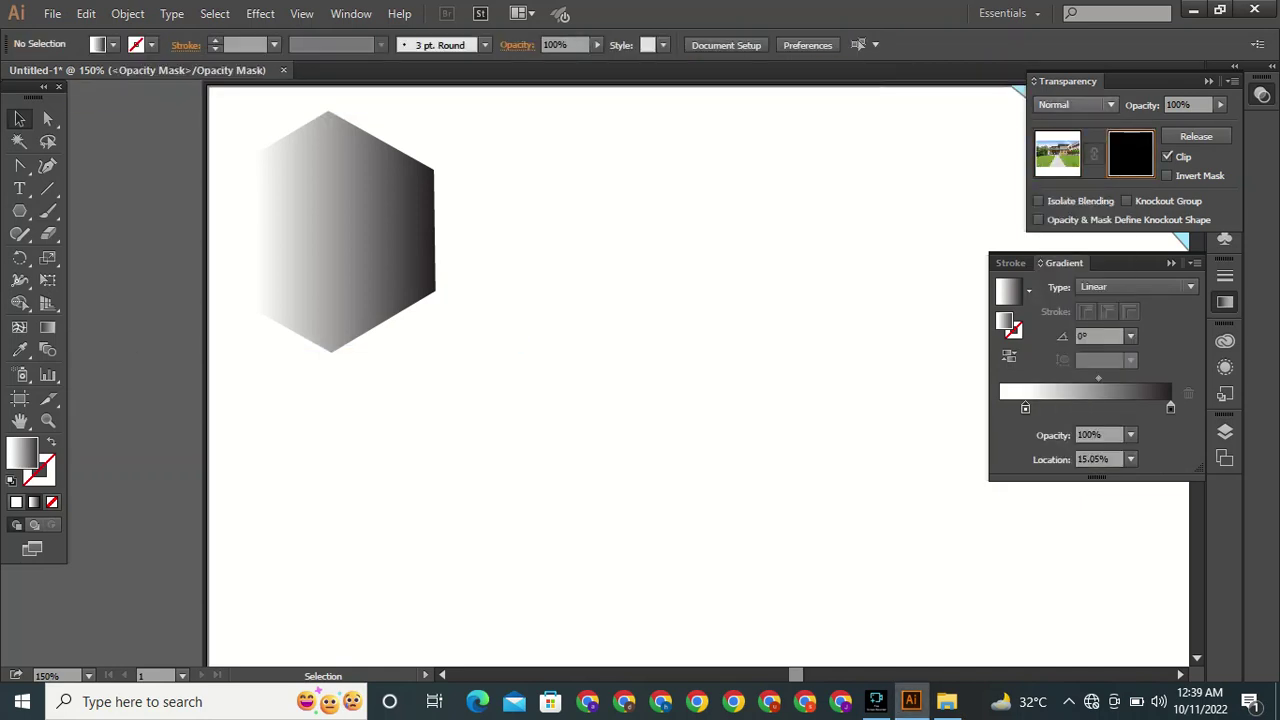
pyautogui.click(1058, 155)
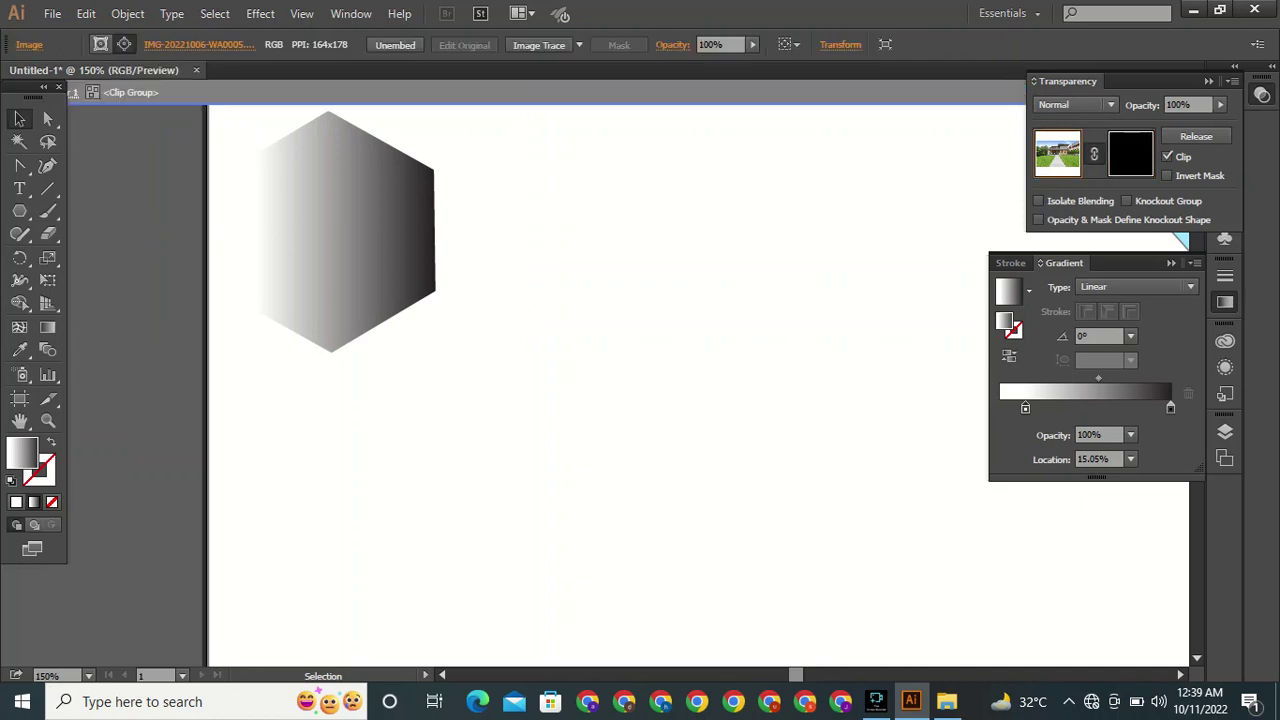
# Set the masked house photo's blending mode to Multiply.
pyautogui.click(1076, 105)
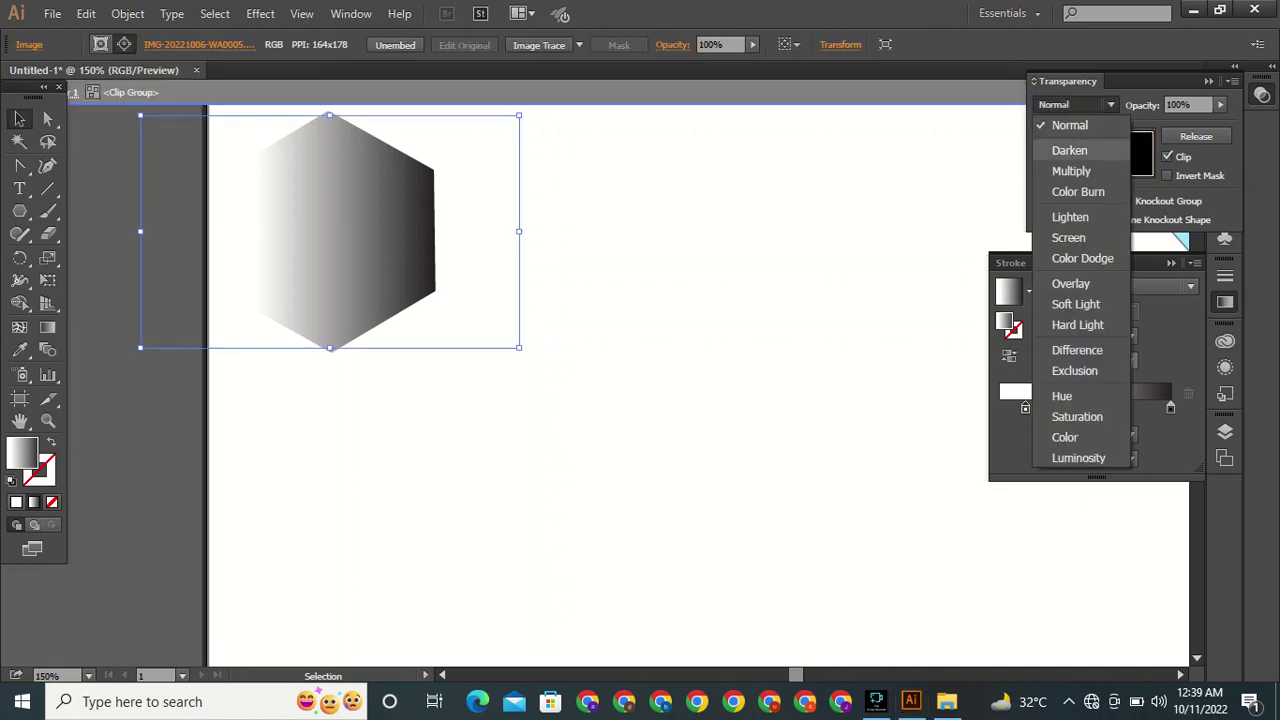
pyautogui.click(1074, 150)
pyautogui.press('Down')
pyautogui.press('Down')
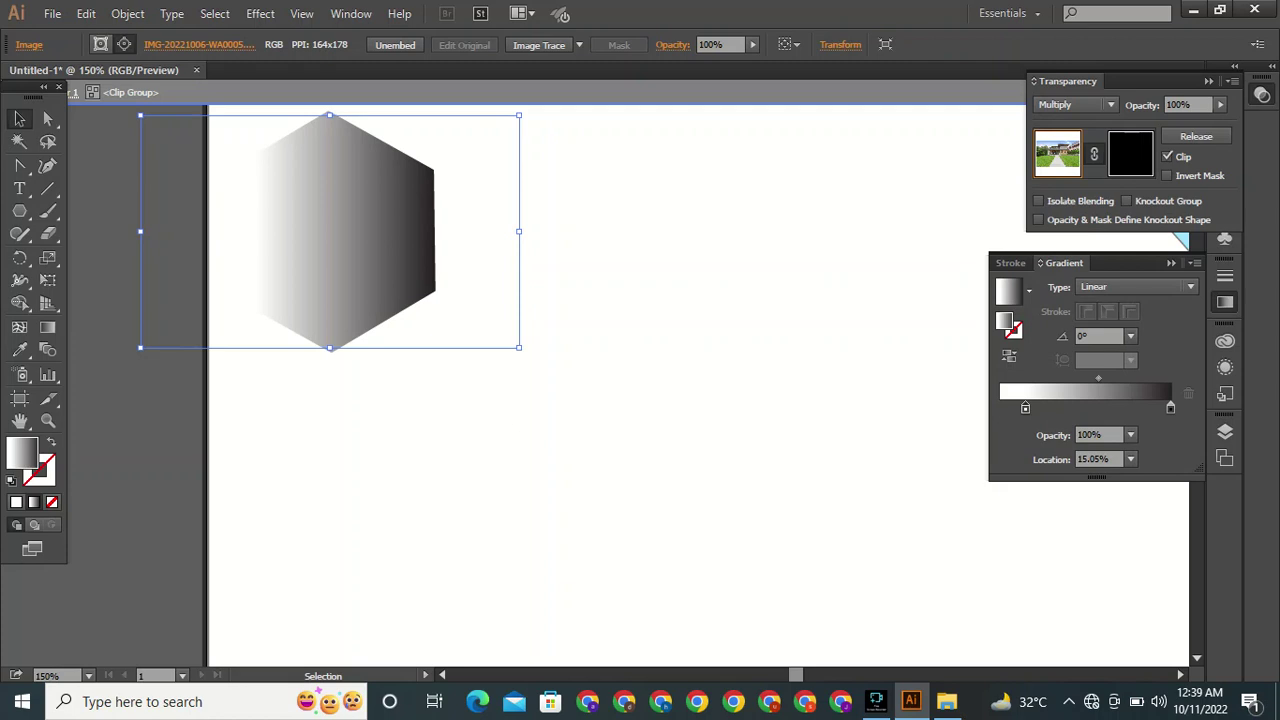
# Move the linear gradient's white stop to a location of 5.38% and return the photo's blending mode to Normal.
pyautogui.moveTo(1171, 408)
pyautogui.mouseDown()
pyautogui.moveTo(1131, 408)
pyautogui.moveTo(1171, 408)
pyautogui.mouseUp()
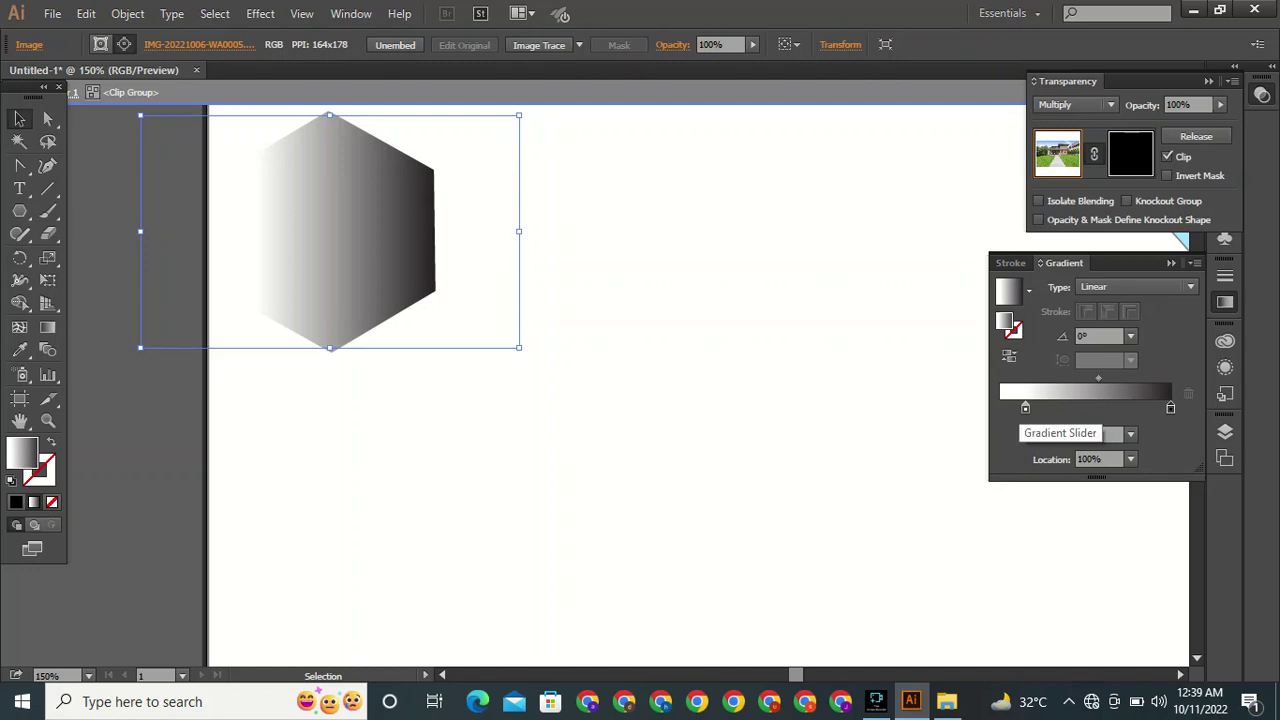
pyautogui.moveTo(1025, 408); pyautogui.dragTo(1009, 408)
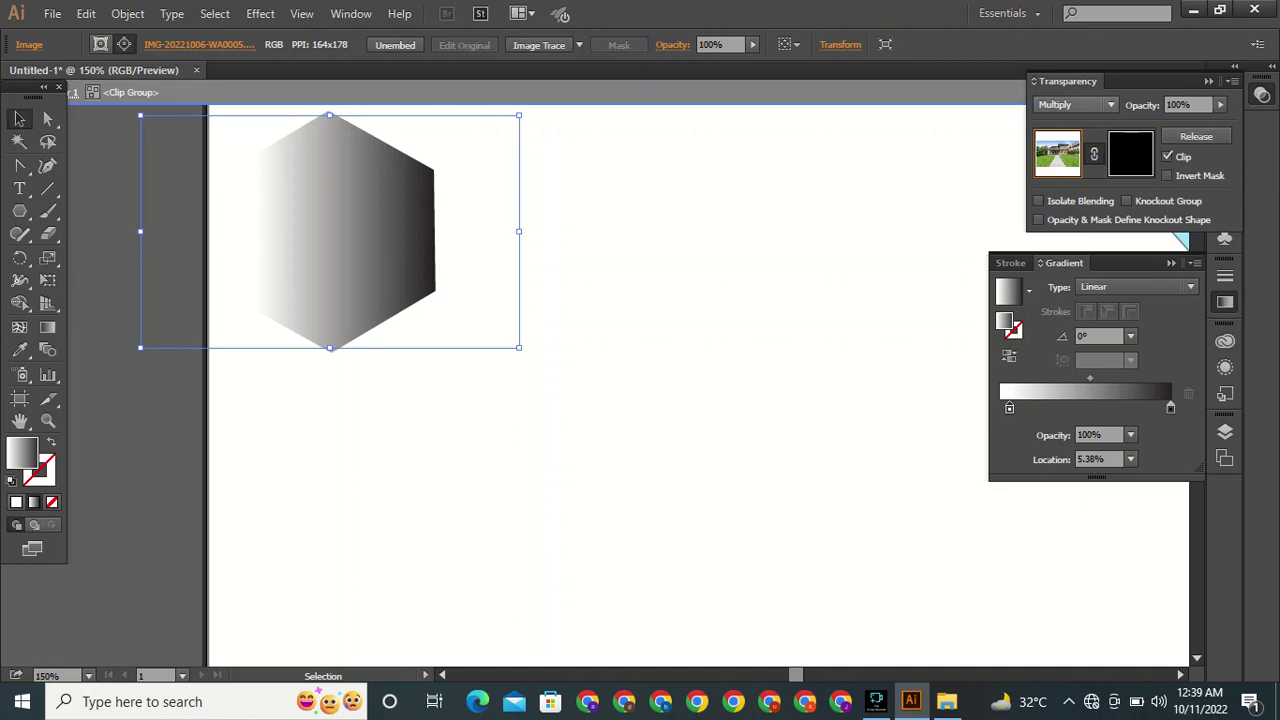
pyautogui.click(1075, 104)
pyautogui.click(1069, 125)
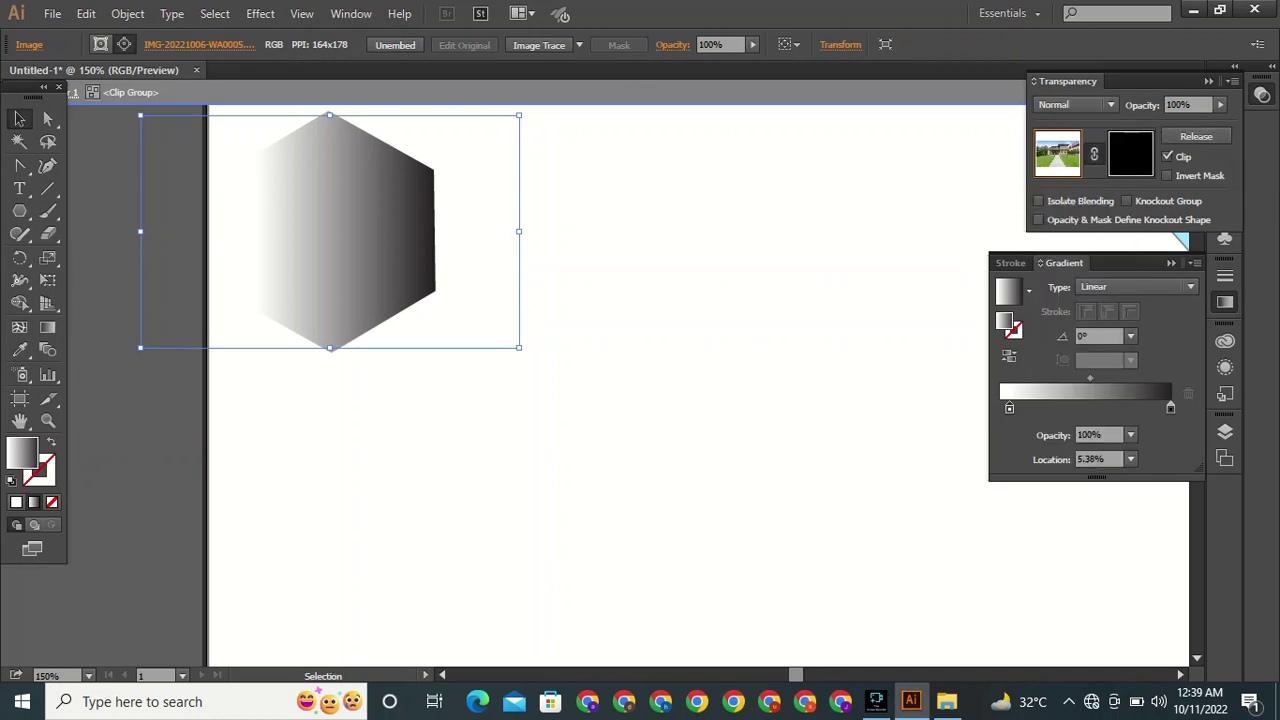
# Undo the opacity mask and the blending mode changes on the house photo.
pyautogui.click(1233, 81)
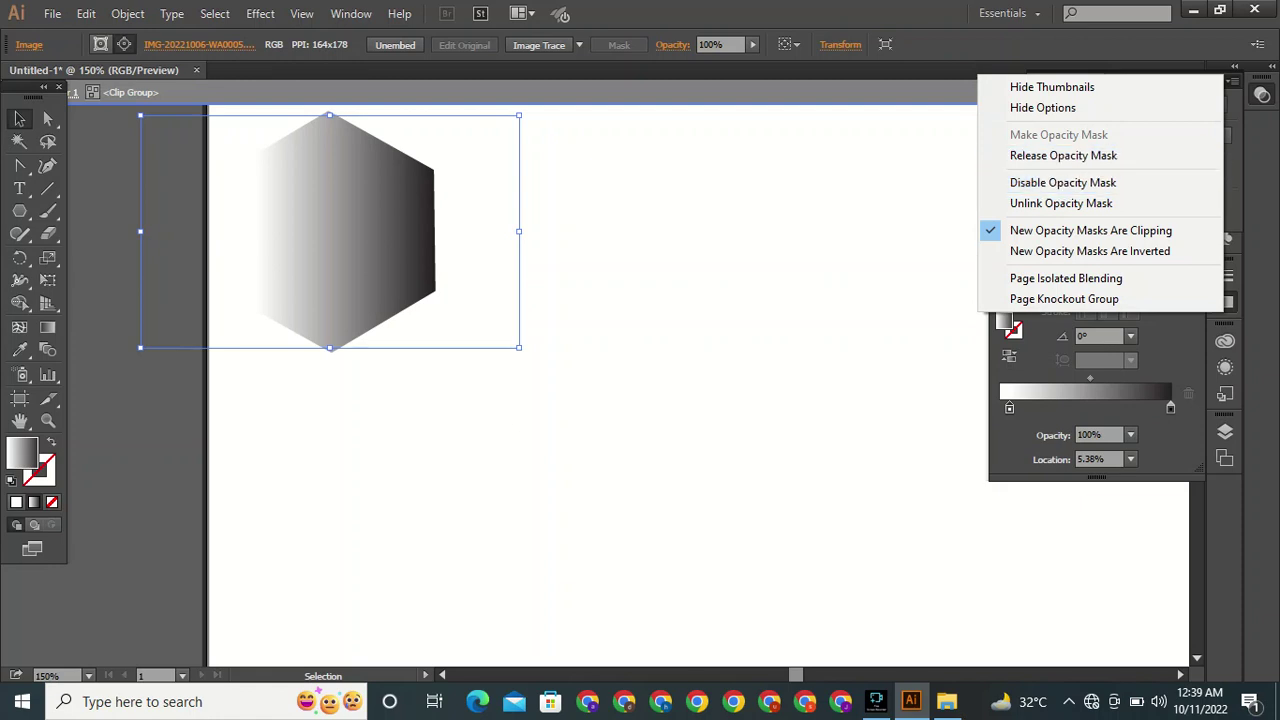
pyautogui.click(820, 270)
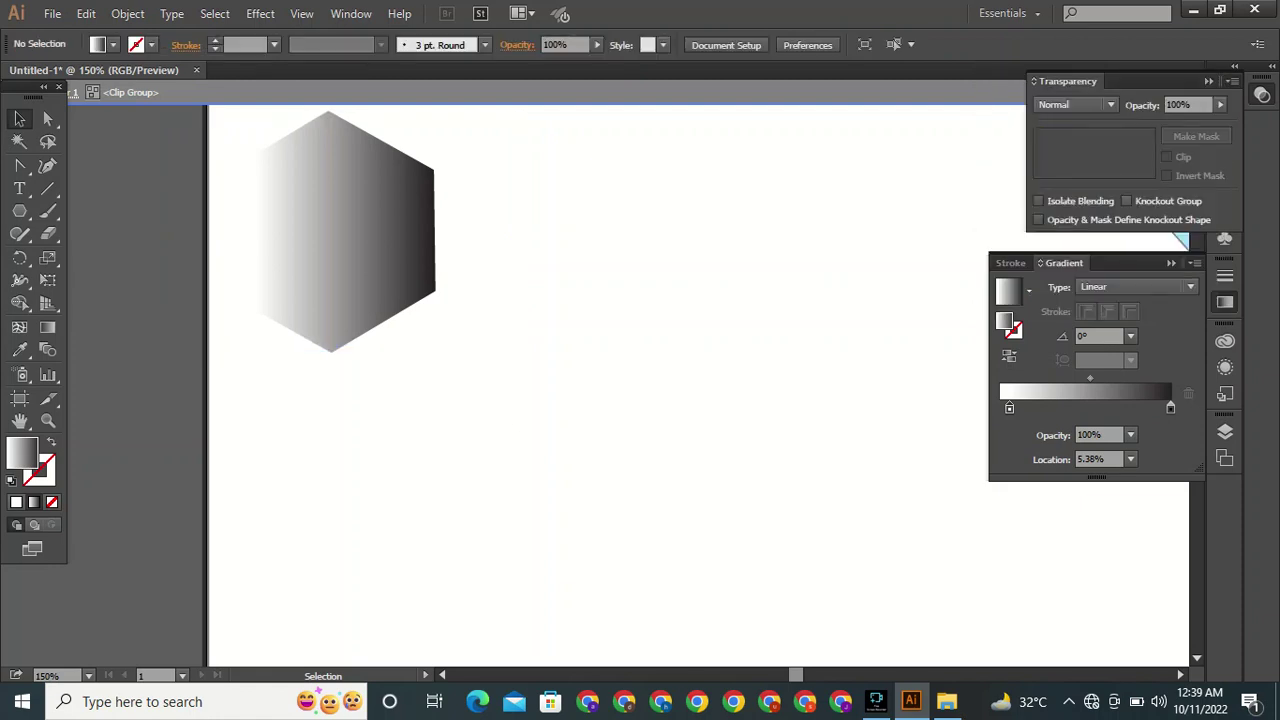
pyautogui.hotkey('ctrl', 'a')
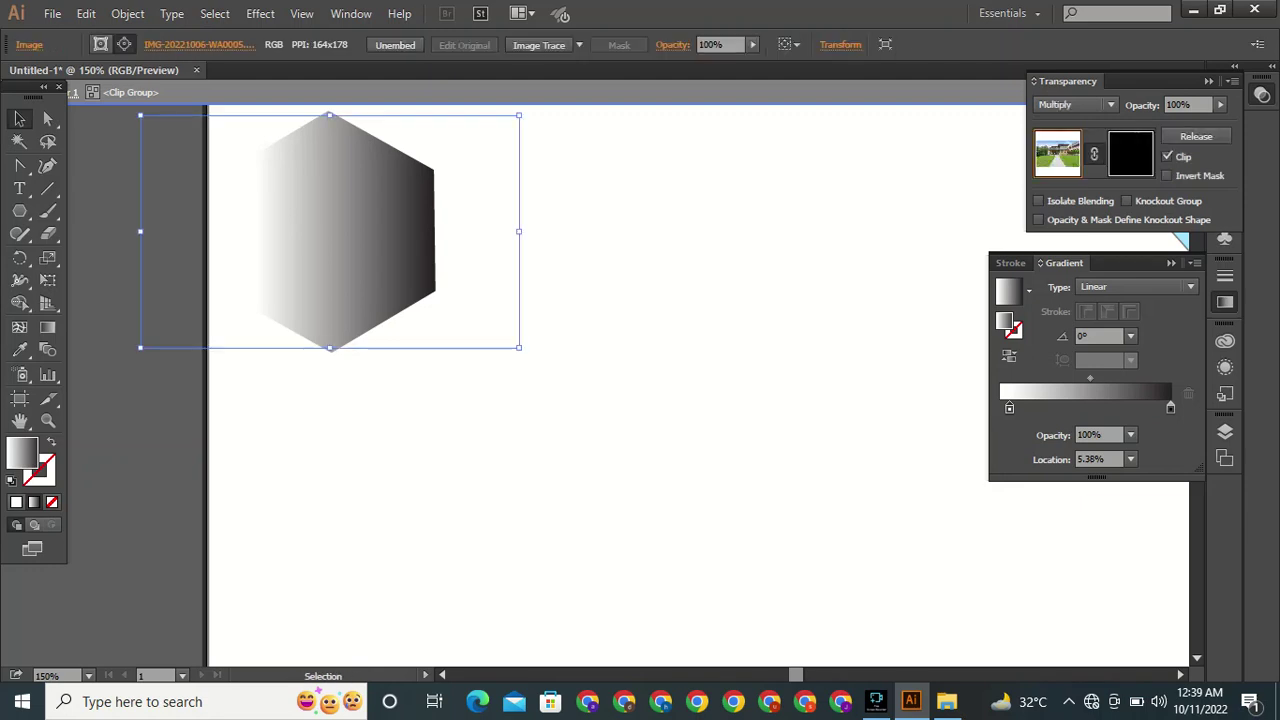
pyautogui.click(1131, 154)
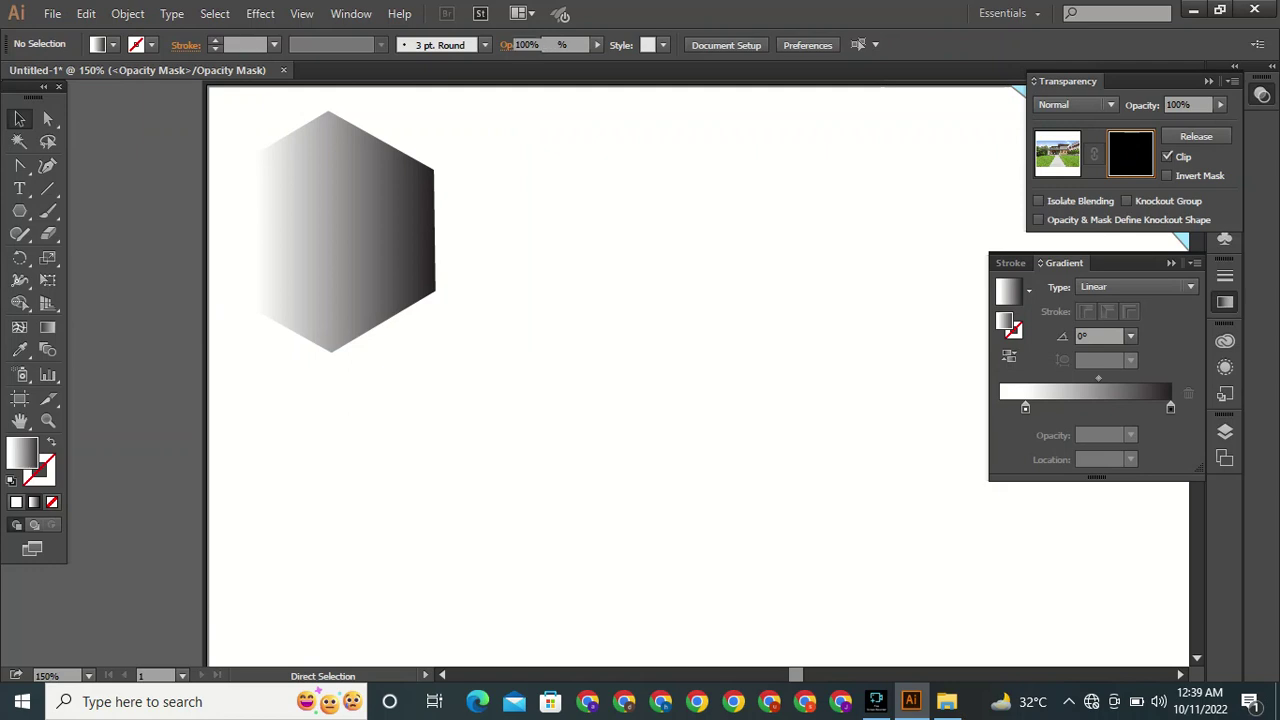
pyautogui.hotkey('ctrl', 'z')
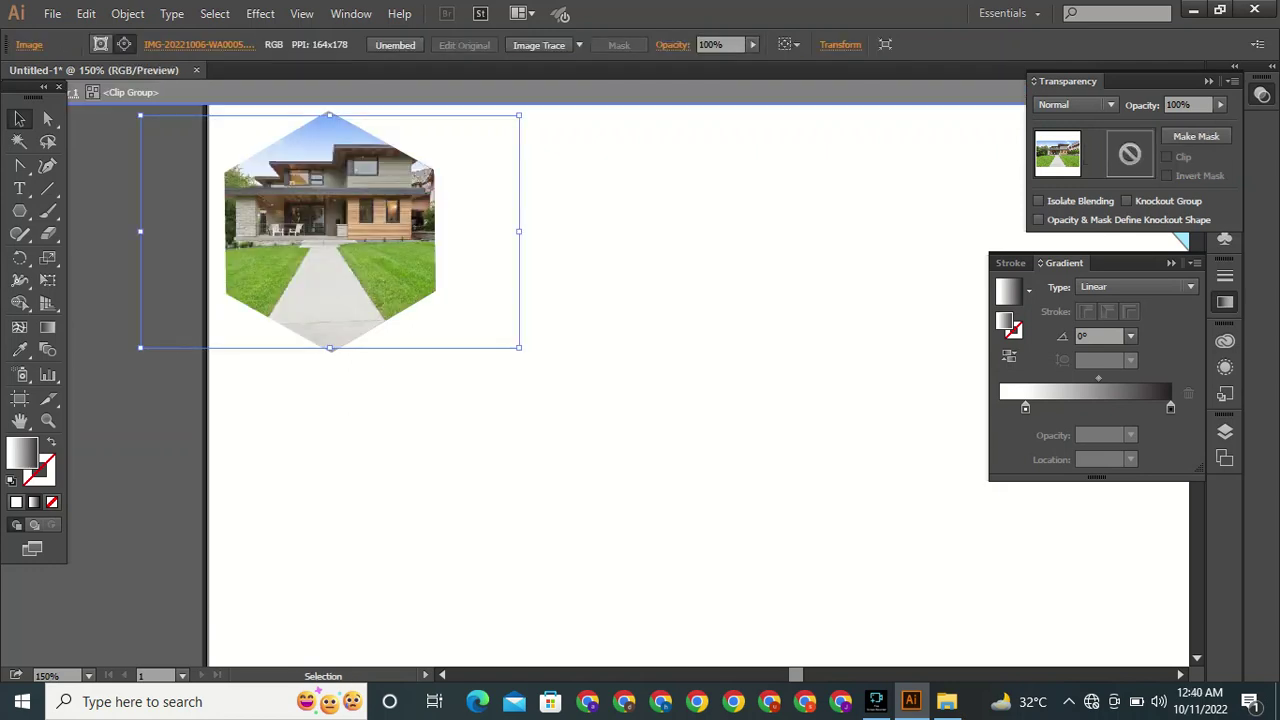
# Nudge the house photo into place inside its hexagonal clipping shape and exit isolation mode.
pyautogui.click(1208, 82)
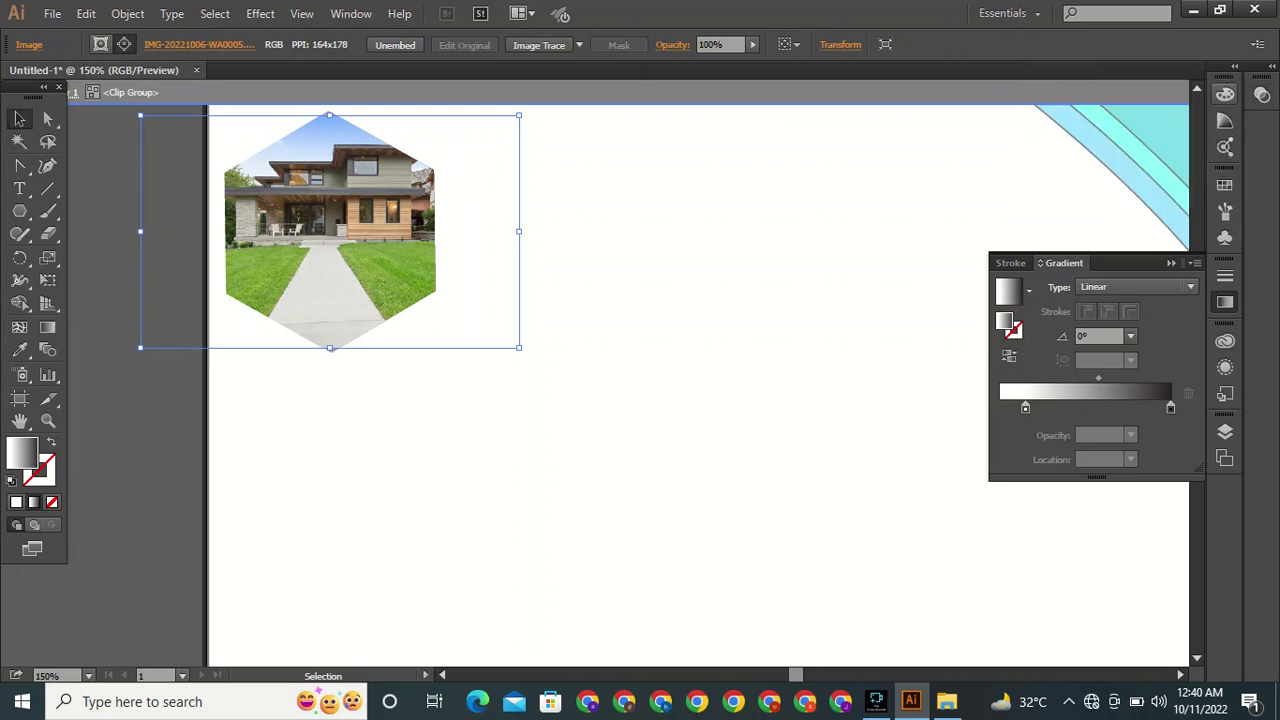
pyautogui.click(1171, 263)
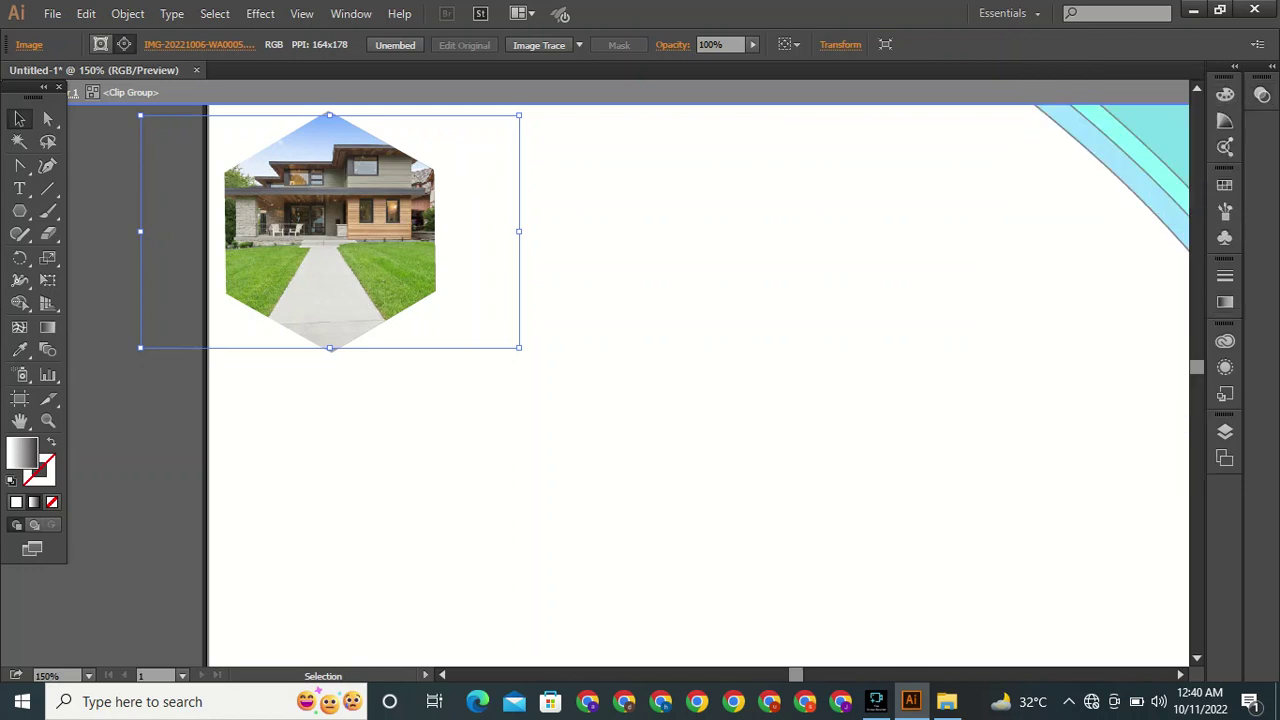
pyautogui.hotkey('ctrl', '-')
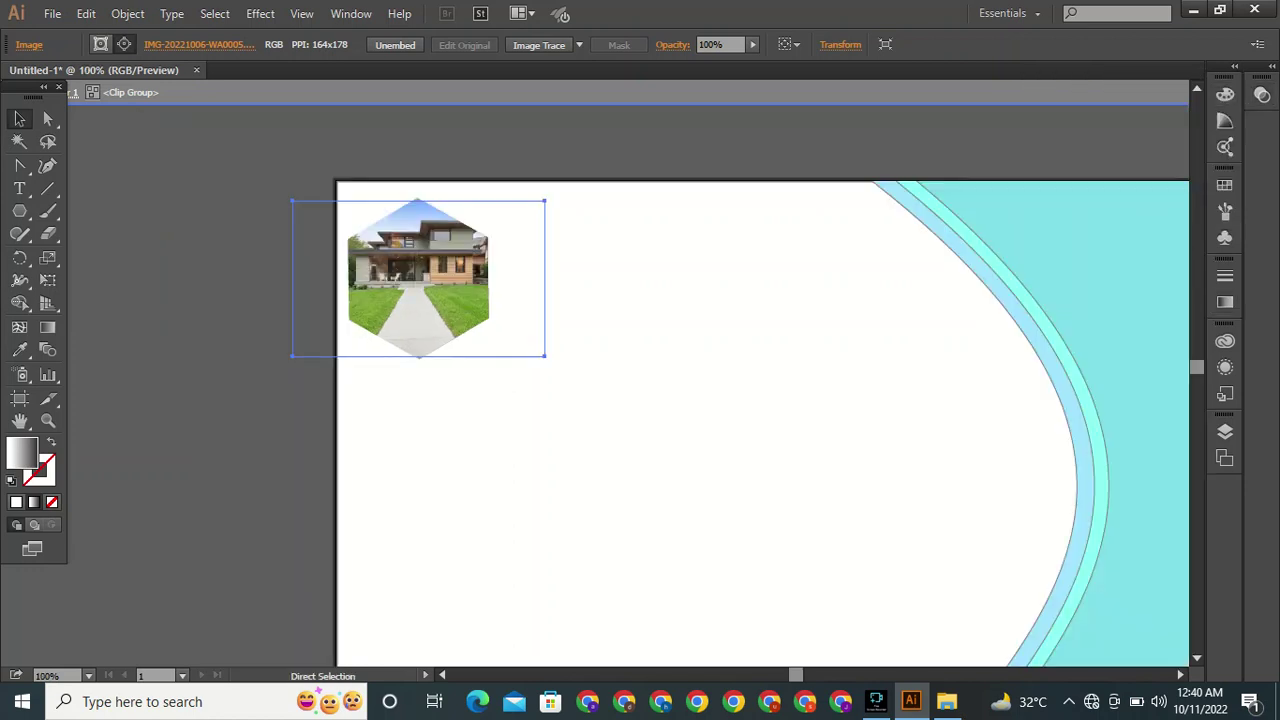
pyautogui.moveTo(433, 298)
pyautogui.mouseDown()
pyautogui.moveTo(425, 285)
pyautogui.moveTo(434, 298)
pyautogui.mouseUp()
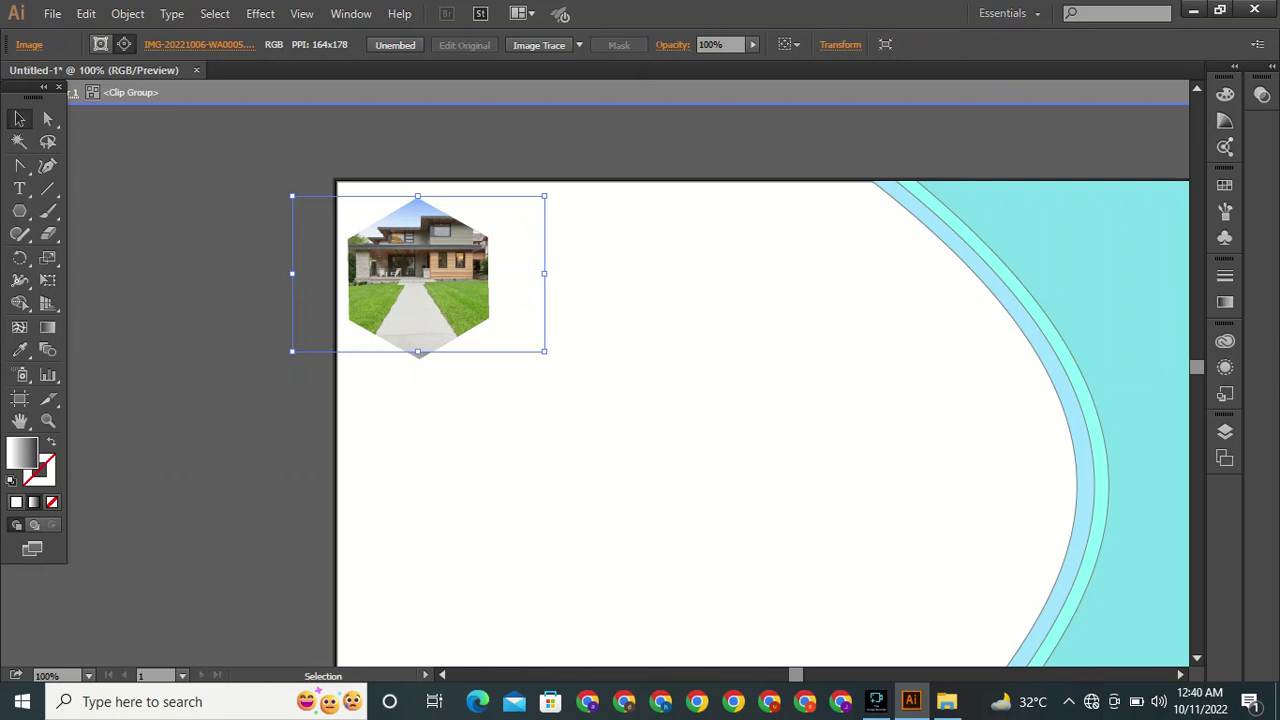
pyautogui.moveTo(429, 297); pyautogui.dragTo(429, 302)
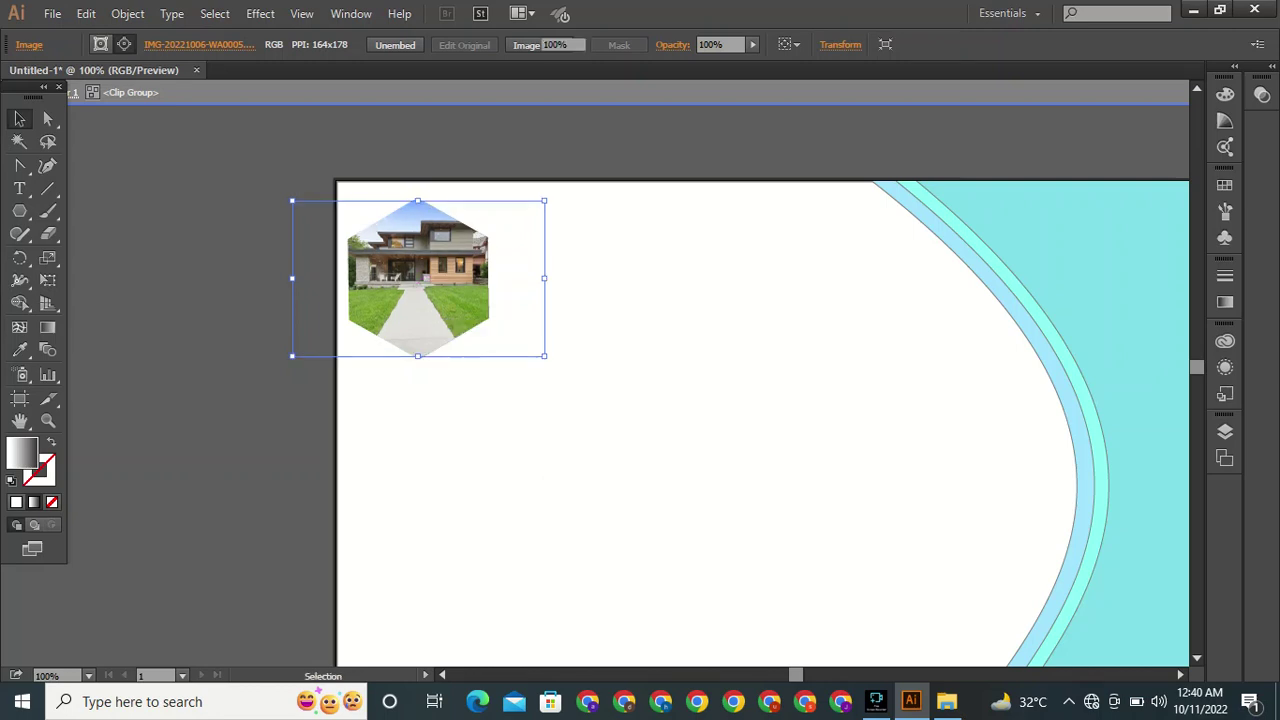
pyautogui.doubleClick(640, 360)
# Enlarge the clipped house hexagon to about 222 × 254 px and move it onto the artboard's upper-left corner.
pyautogui.moveTo(292, 197); pyautogui.dragTo(544, 358)
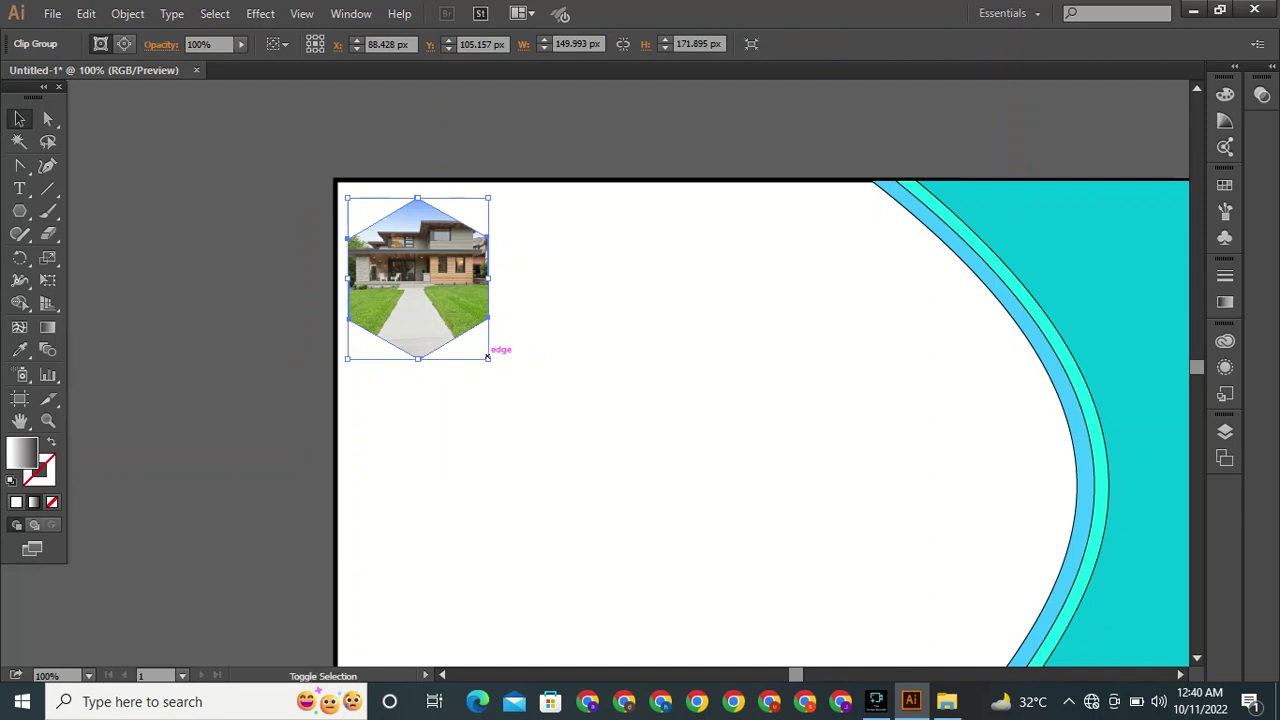
pyautogui.moveTo(487, 357); pyautogui.dragTo(556, 435)
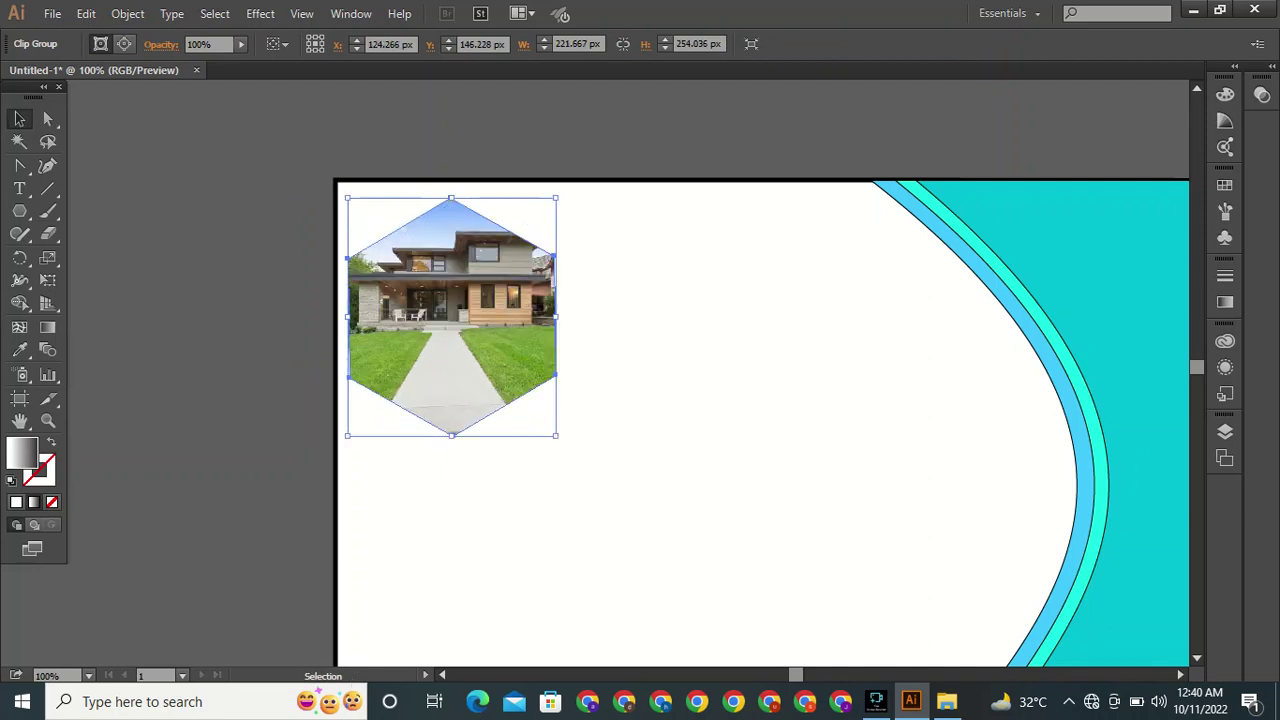
pyautogui.moveTo(520, 358); pyautogui.dragTo(501, 347)
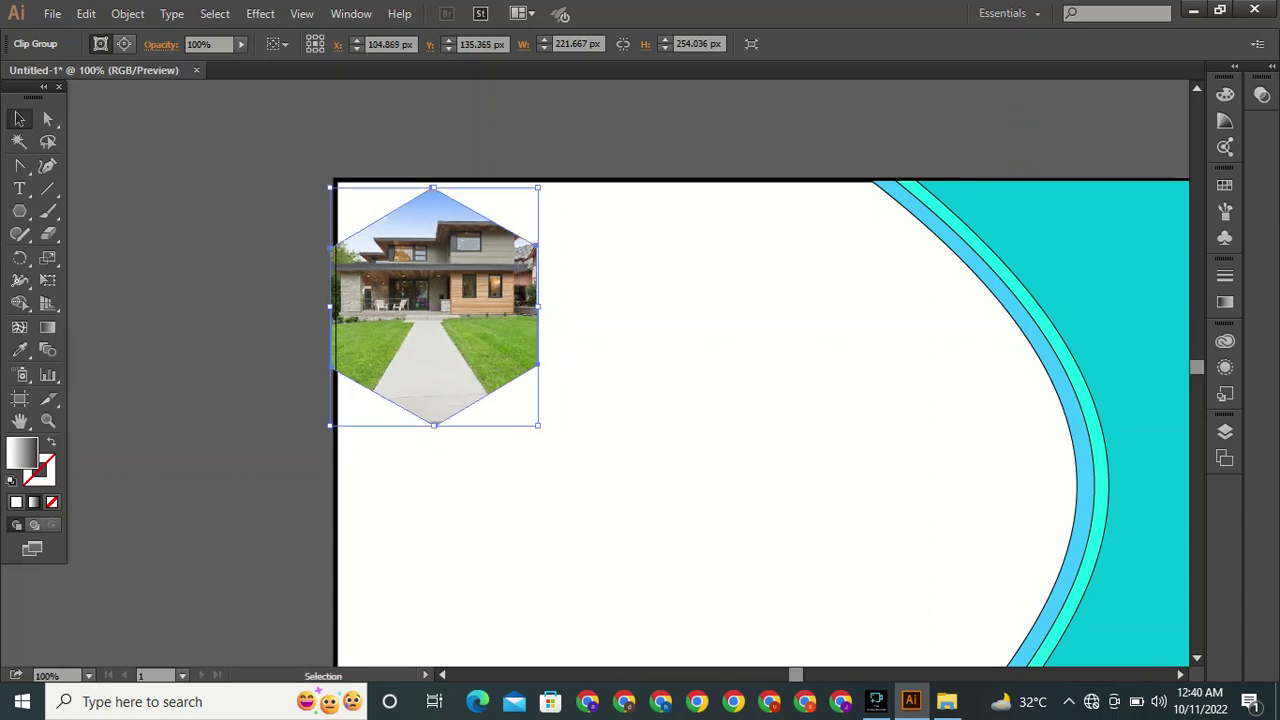
# Place the clipped hexagon against the artboard's left edge near the top corner and scale it to about 171 × 196 px.
pyautogui.hotkey('ctrl', '-')
pyautogui.hotkey('ctrl', '-')
pyautogui.hotkey('ctrl', '-')
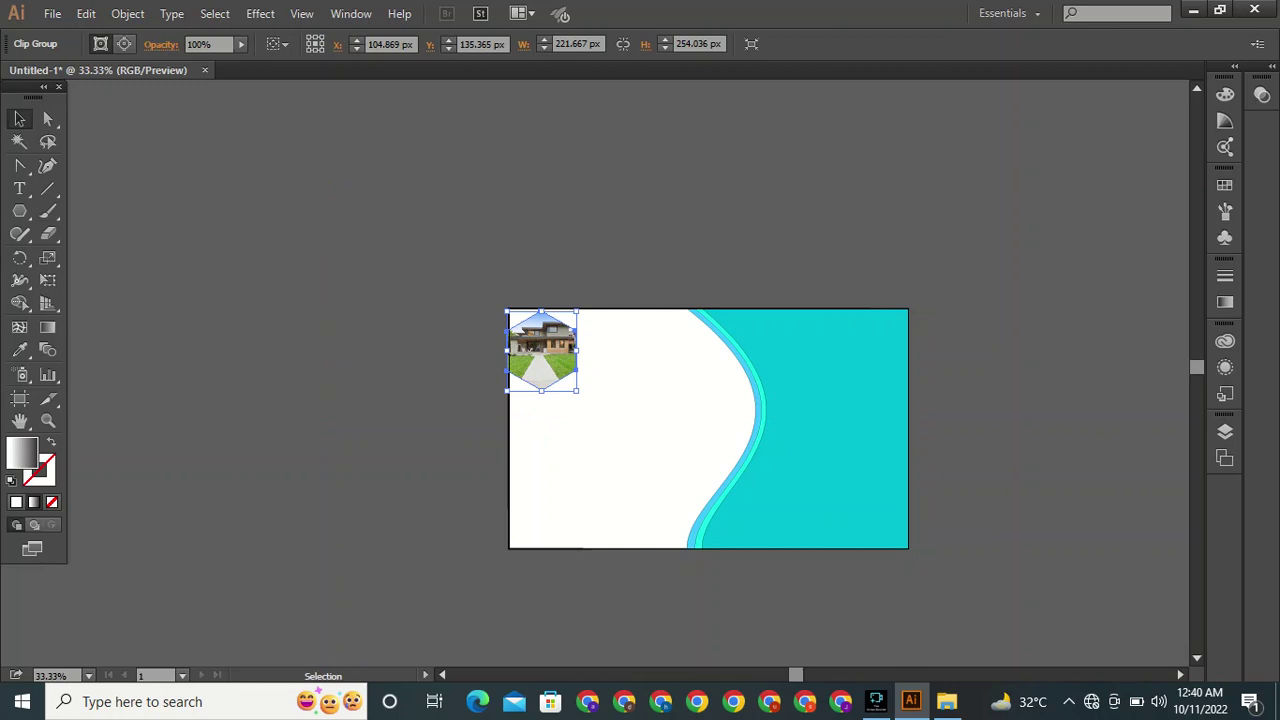
pyautogui.press('space')
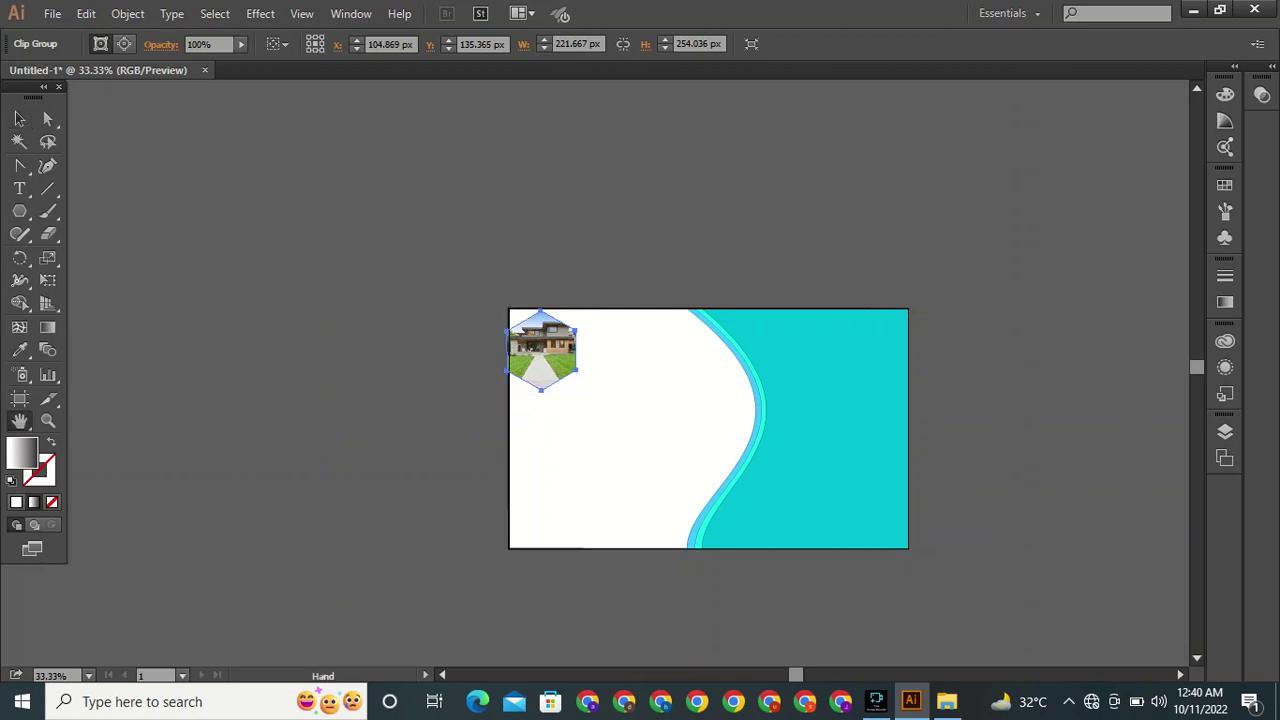
pyautogui.moveTo(708, 430); pyautogui.dragTo(517, 306)
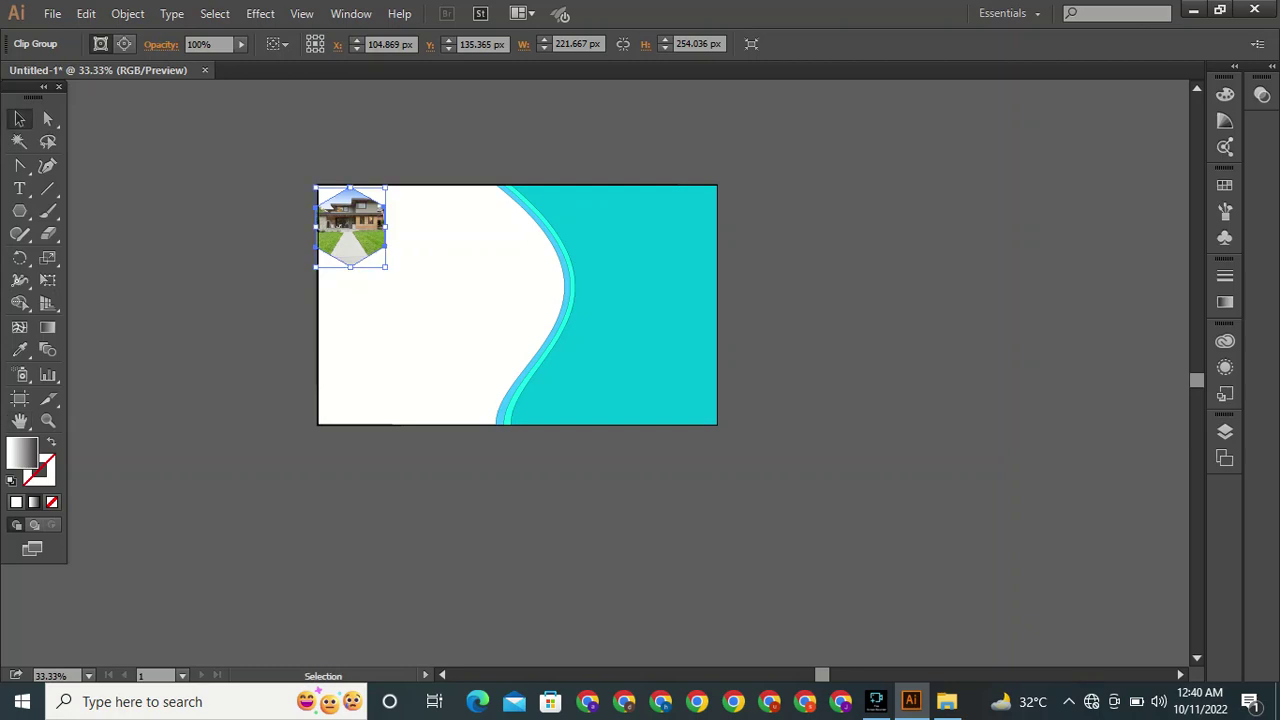
pyautogui.moveTo(379, 220); pyautogui.dragTo(320, 231)
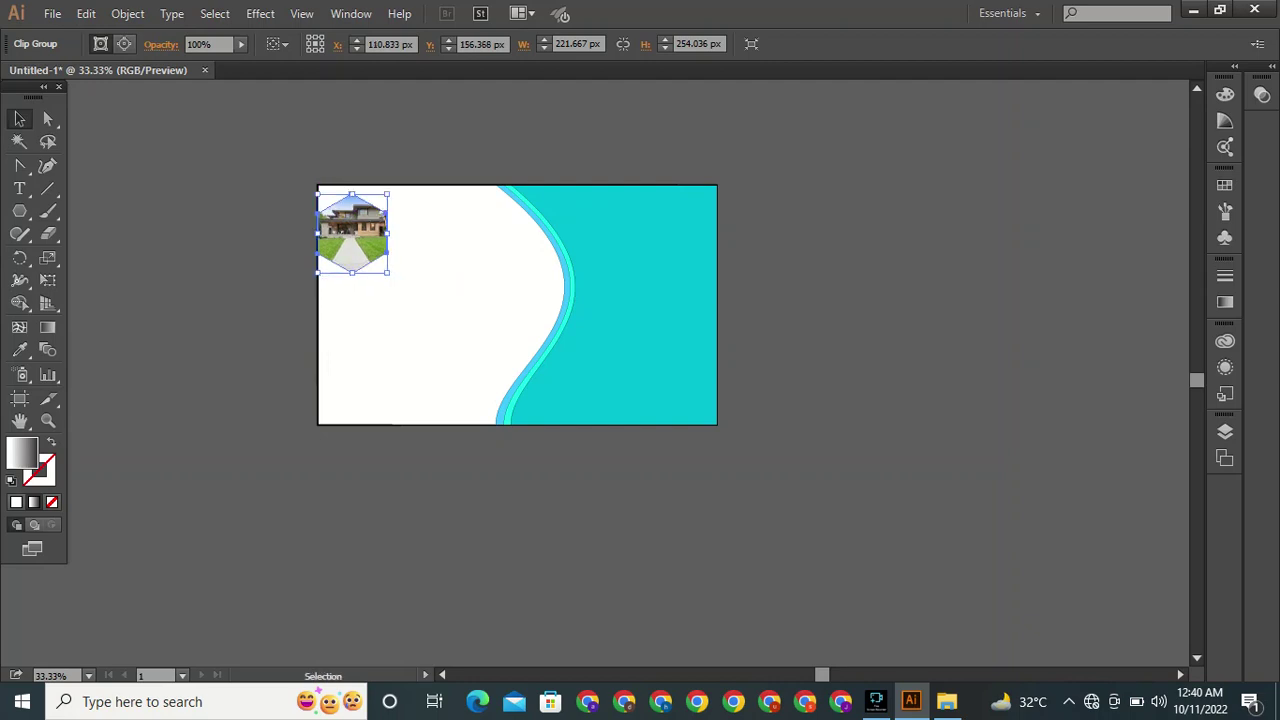
pyautogui.press('Up')
pyautogui.press('Up')
pyautogui.press('Up')
pyautogui.press('Up')
pyautogui.press('Up')
pyautogui.press('Up')
pyautogui.press('Up')
pyautogui.press('Up')
pyautogui.press('Up')
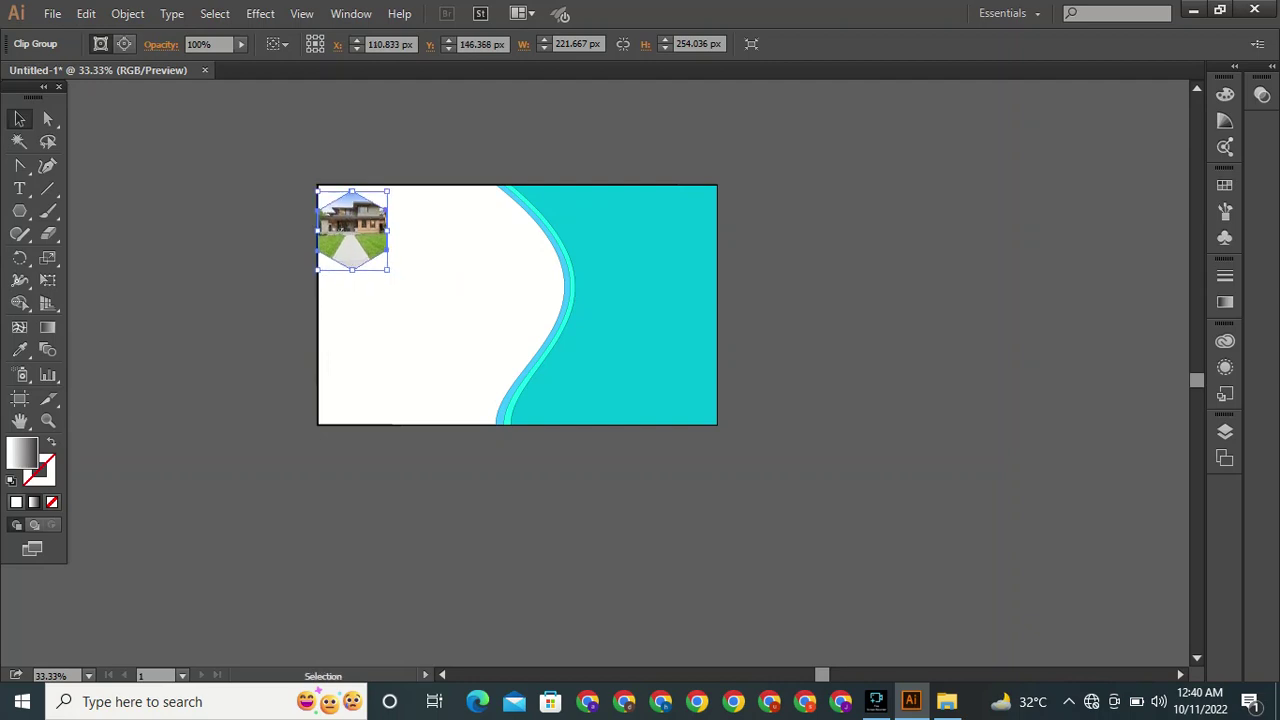
pyautogui.moveTo(387, 270); pyautogui.dragTo(400, 254)
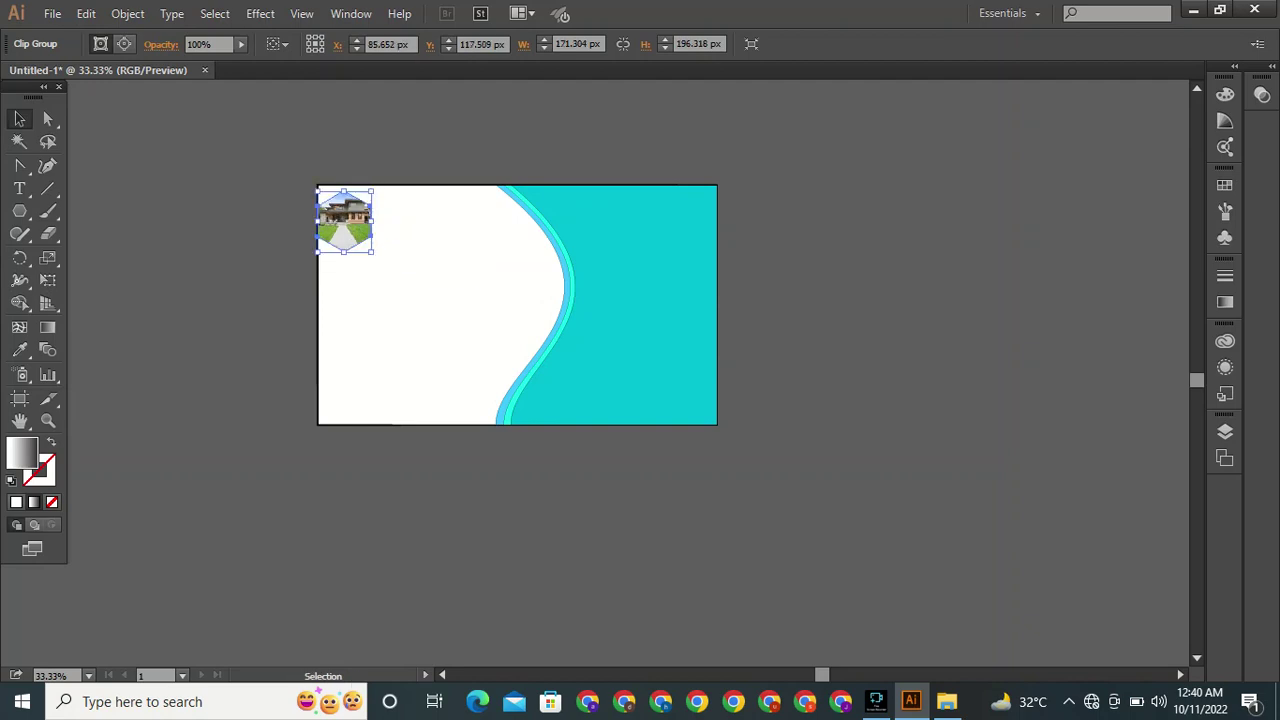
pyautogui.hotkey('ctrl', 'shift', 'a')
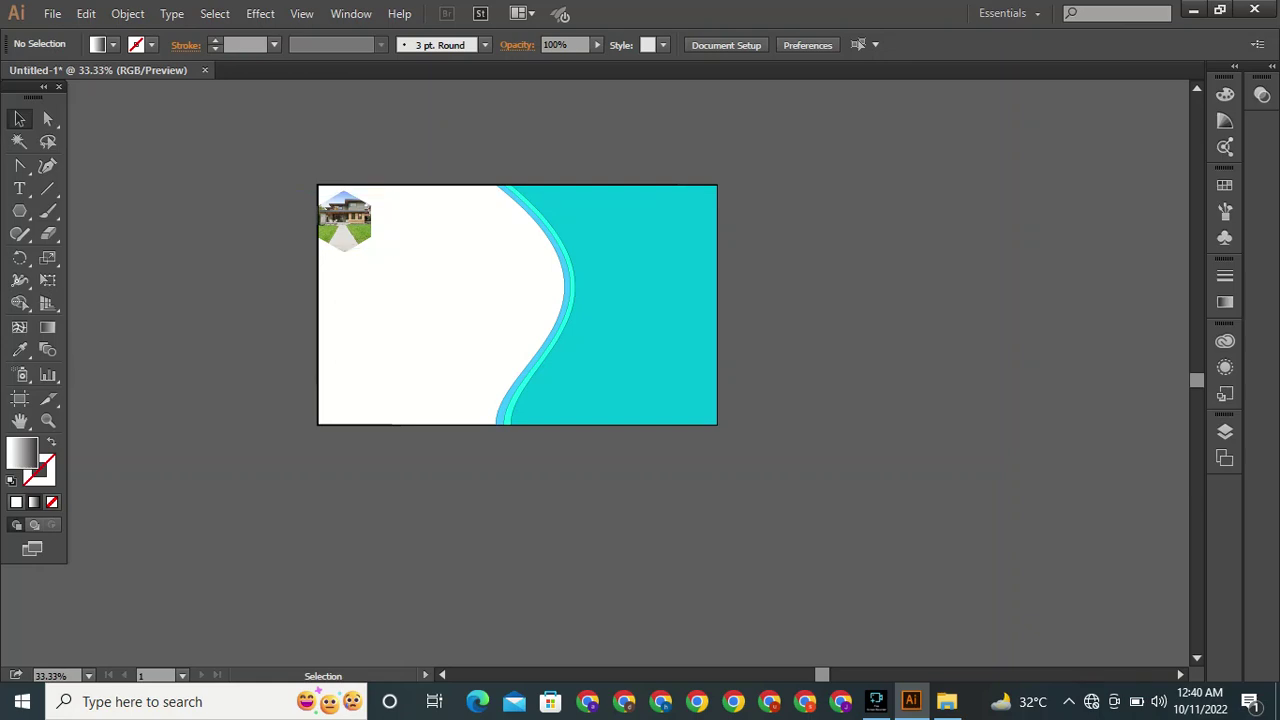
# Try to set up a thick black stroke for the hexagon with no object selected.
pyautogui.click(40, 470)
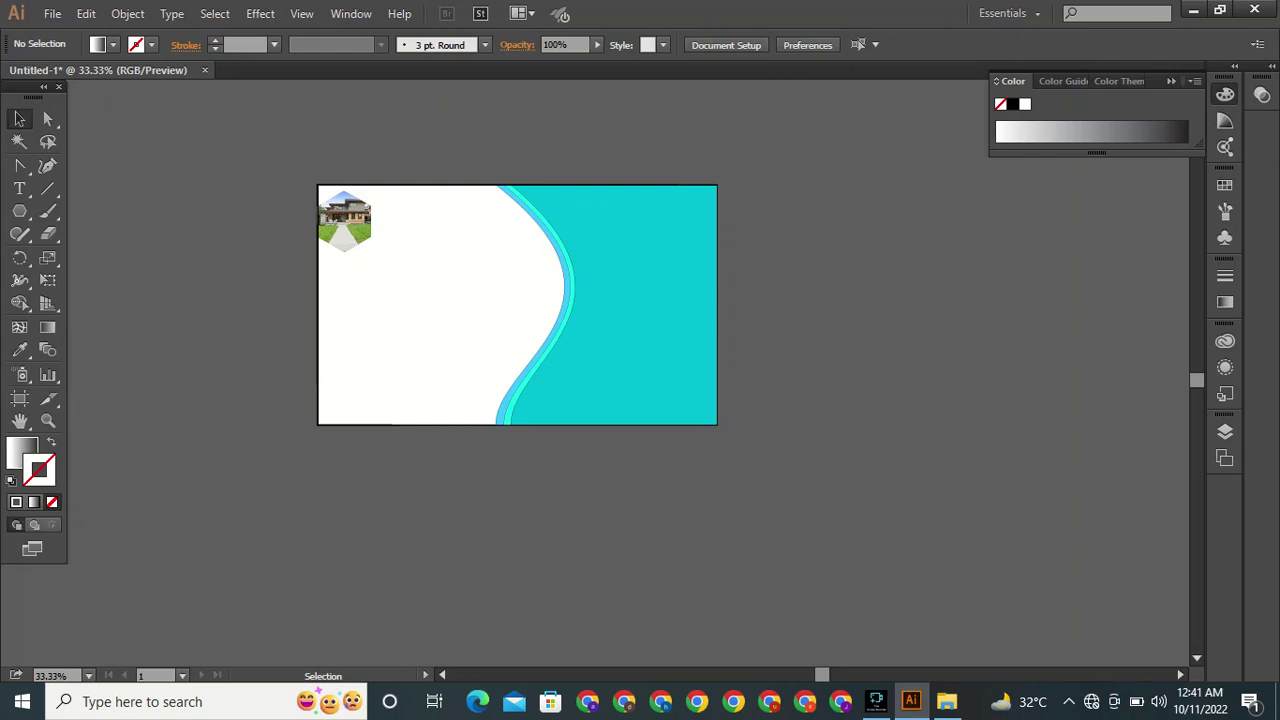
pyautogui.click(16, 502)
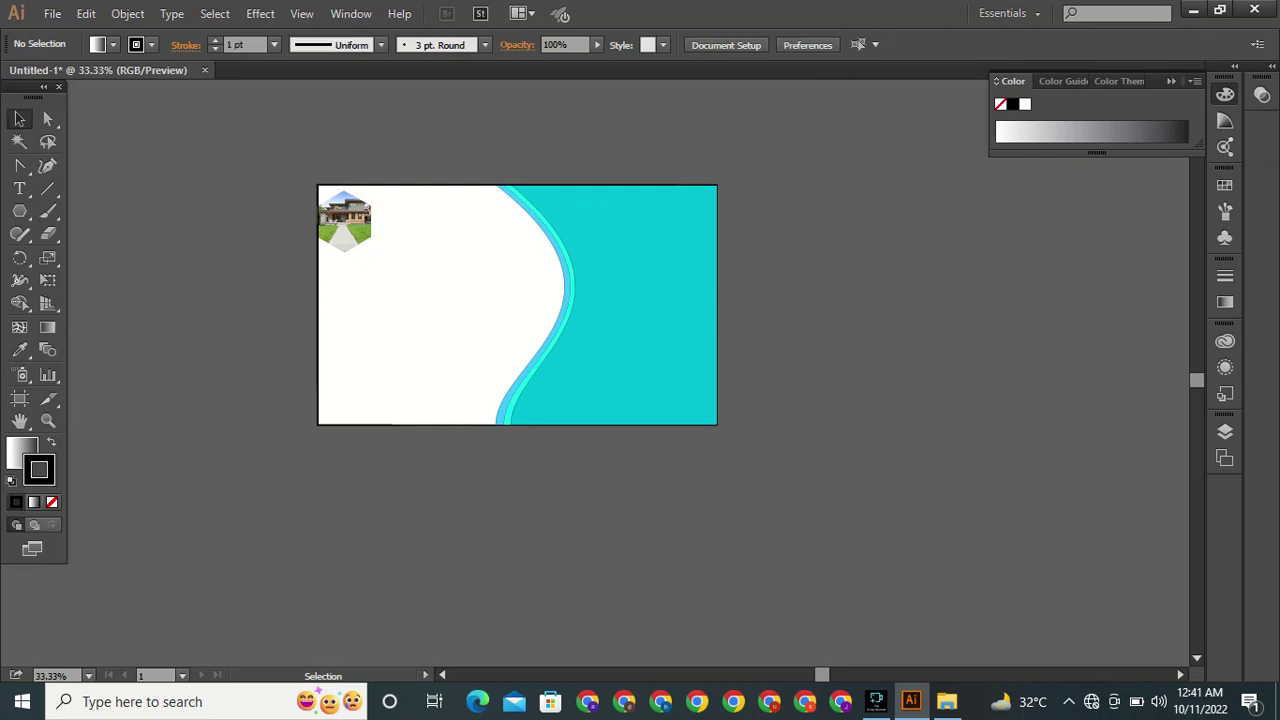
pyautogui.click(215, 41)
pyautogui.click(215, 41)
pyautogui.click(215, 41)
pyautogui.click(215, 41)
pyautogui.click(215, 41)
pyautogui.click(215, 41)
pyautogui.click(215, 41)
pyautogui.click(215, 41)
pyautogui.click(215, 40)
pyautogui.click(215, 40)
pyautogui.click(215, 40)
pyautogui.click(215, 40)
# Apply a black stroke to the house photo's clip group and switch to editing its hexagonal clipping path.
pyautogui.click(344, 222)
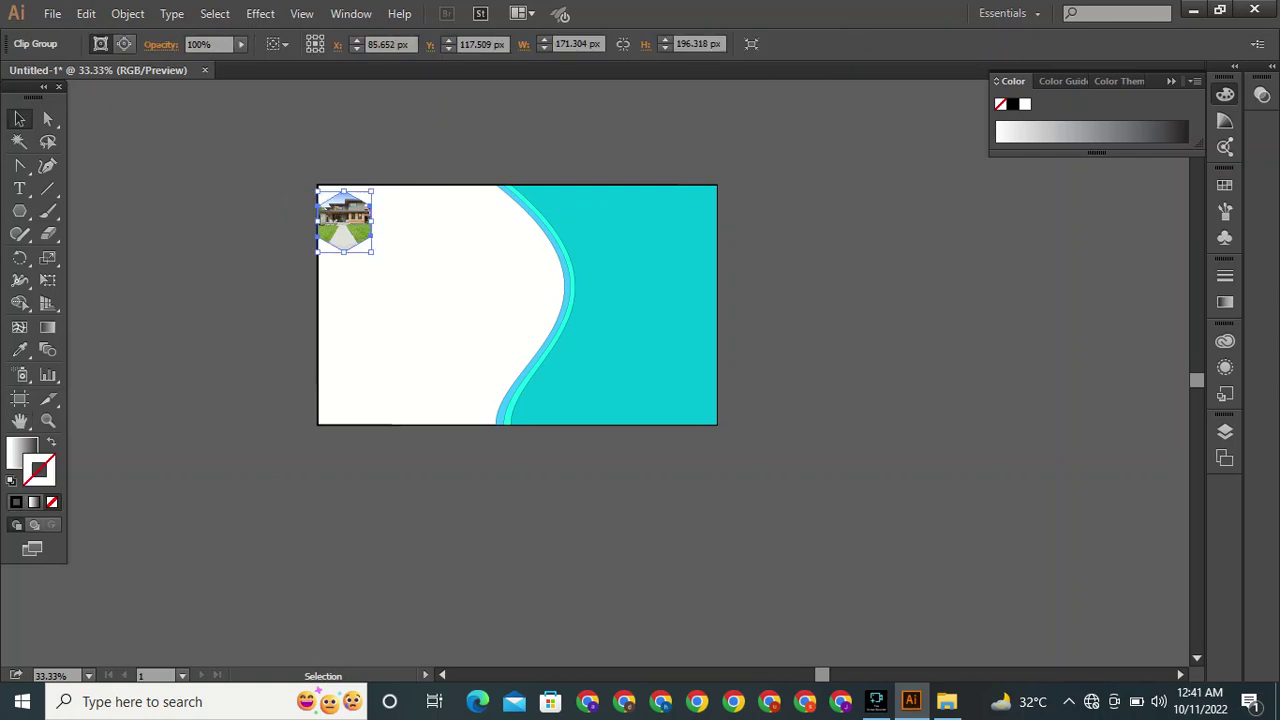
pyautogui.click(16, 502)
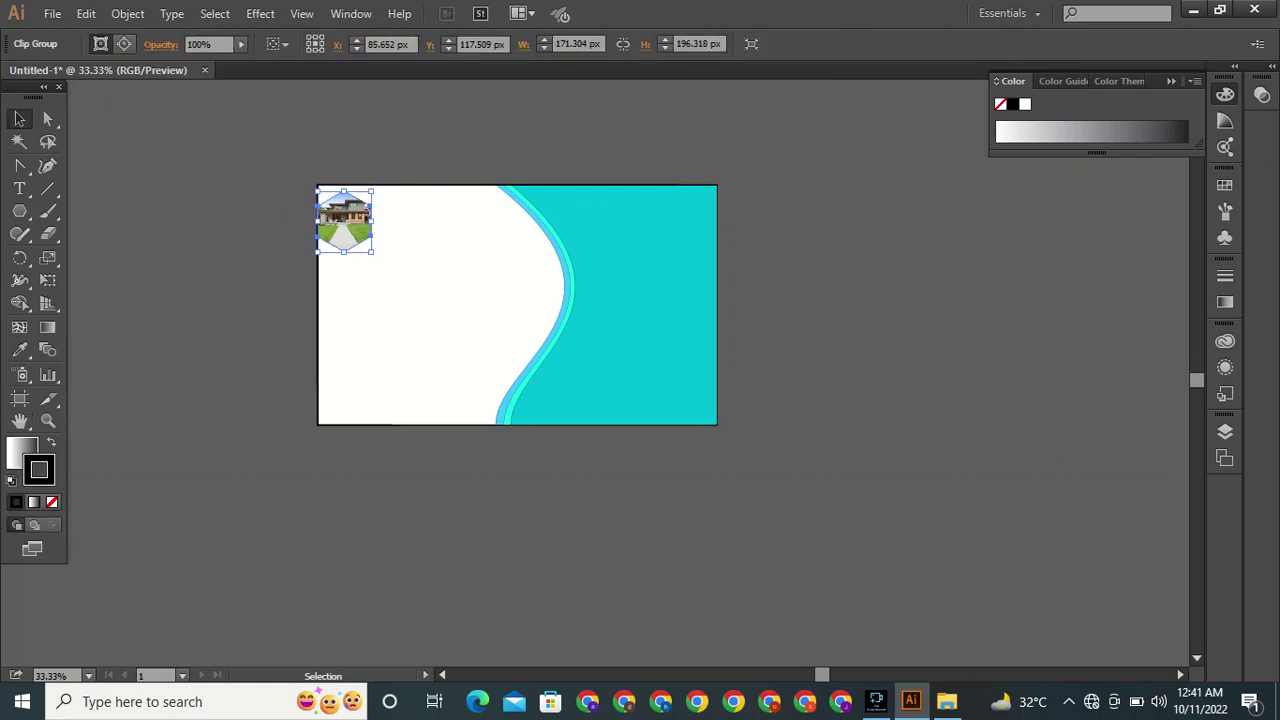
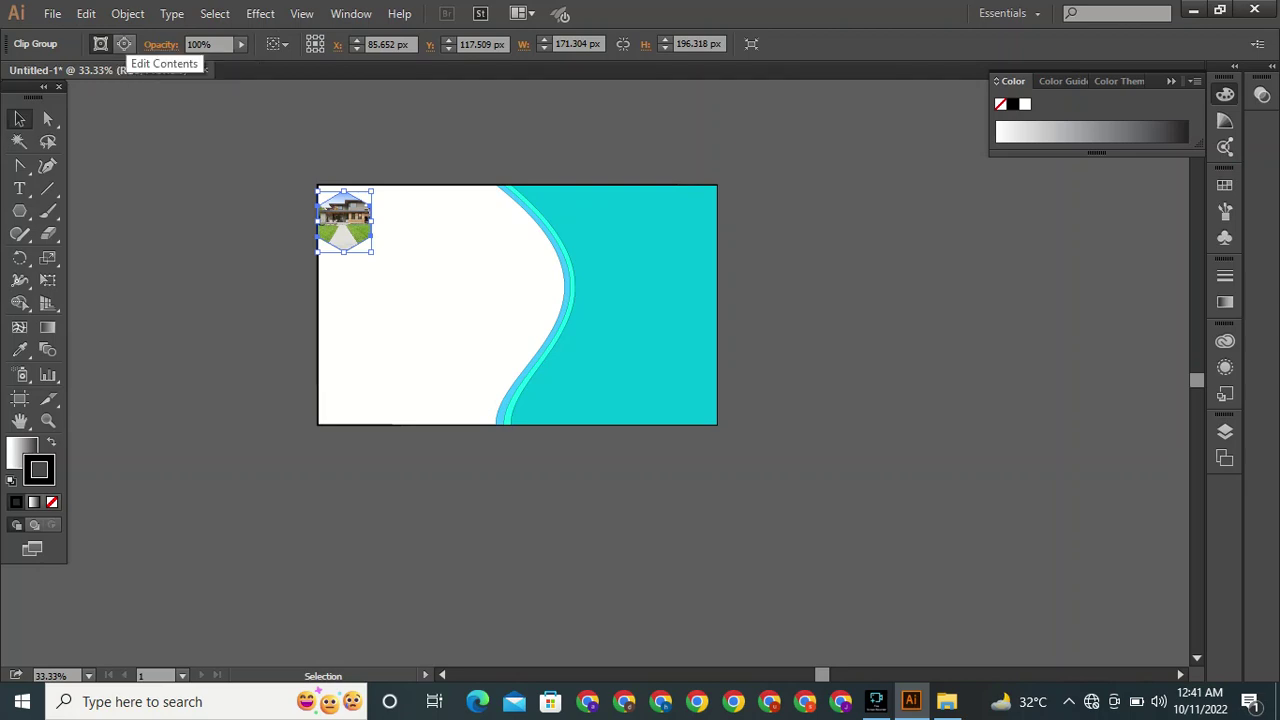
pyautogui.click(124, 44)
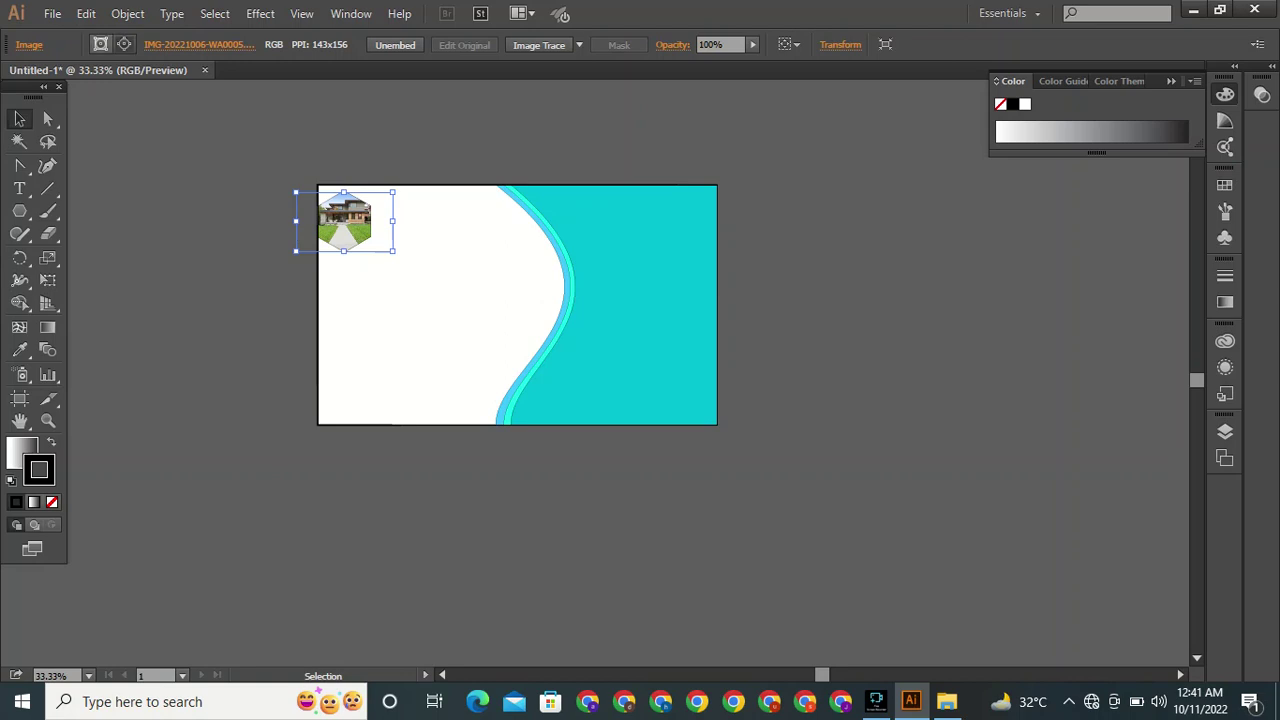
pyautogui.click(199, 45)
pyautogui.click(199, 45)
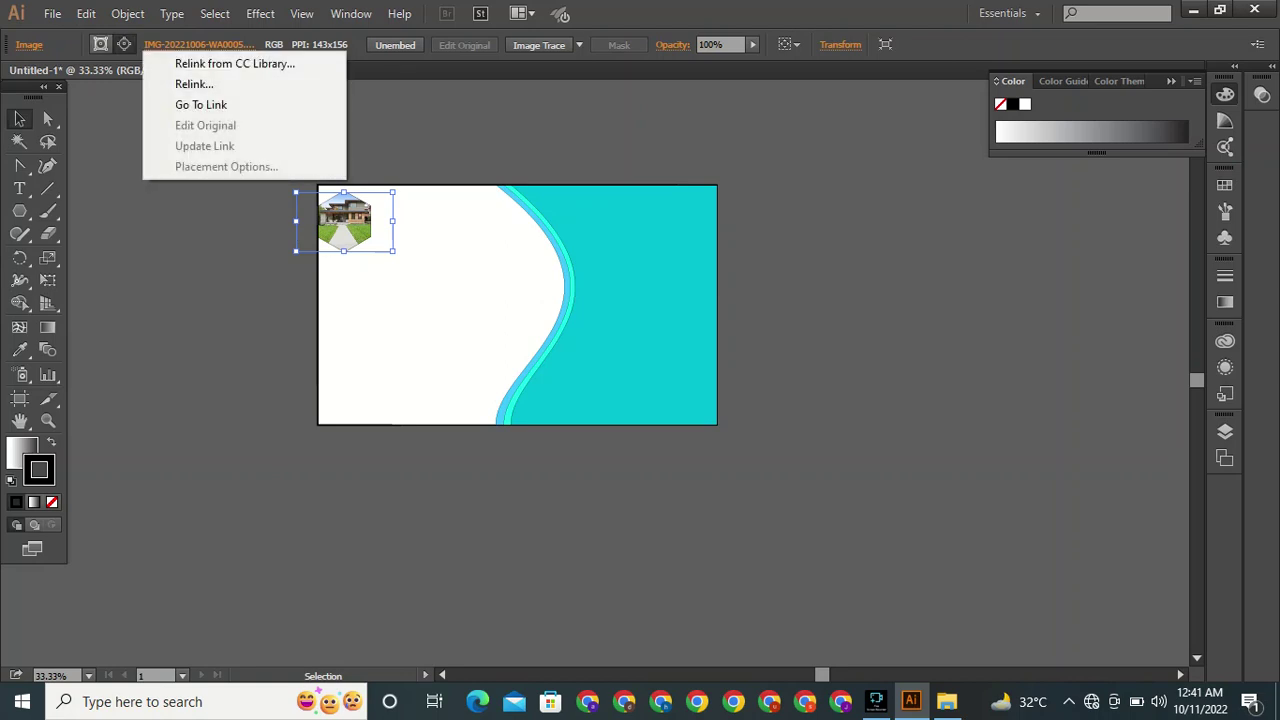
pyautogui.click(101, 44)
pyautogui.click(101, 44)
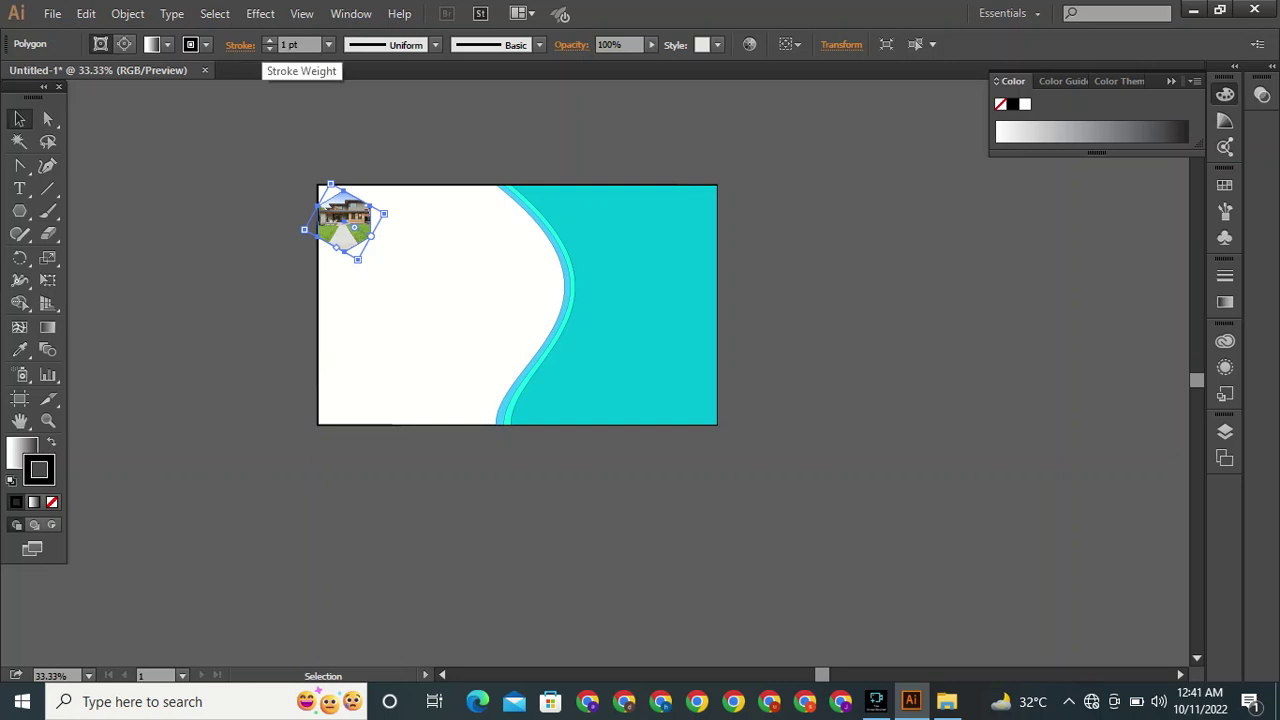
# Set the hexagonal clipping path's stroke weight to 10 pt and deselect it.
pyautogui.click(269, 41)
pyautogui.click(269, 41)
pyautogui.click(269, 41)
pyautogui.click(269, 41)
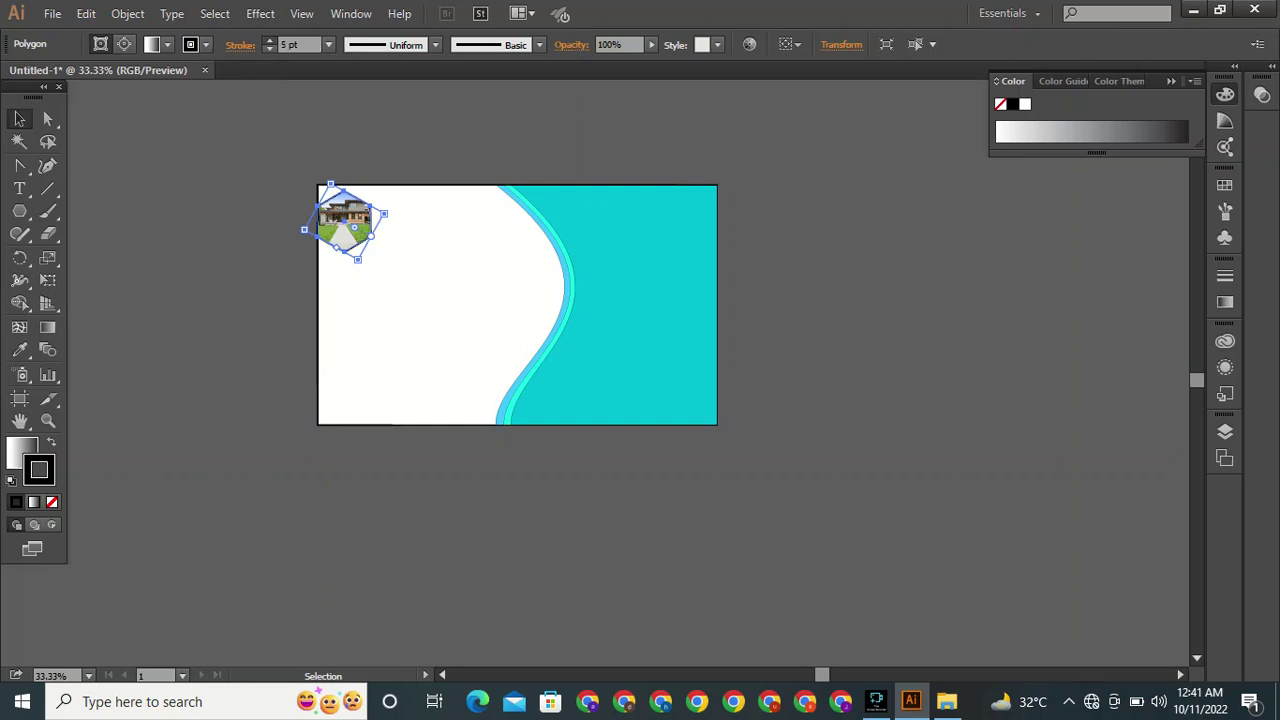
pyautogui.click(269, 40)
pyautogui.click(269, 40)
pyautogui.click(269, 40)
pyautogui.click(269, 40)
pyautogui.click(269, 40)
pyautogui.hotkey('ctrl', 'shift', 'a')
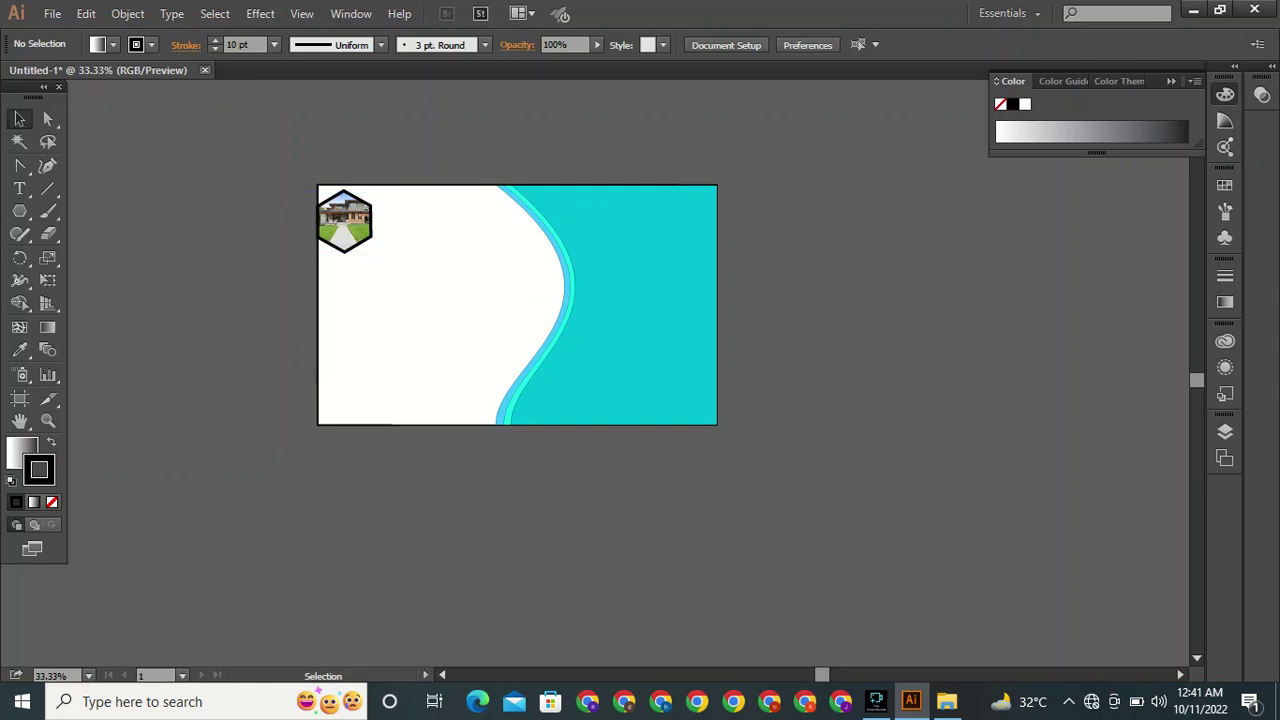
# Set the stroke weight of the house photo's hexagonal clipping path to 6 pt.
pyautogui.click(360, 210)
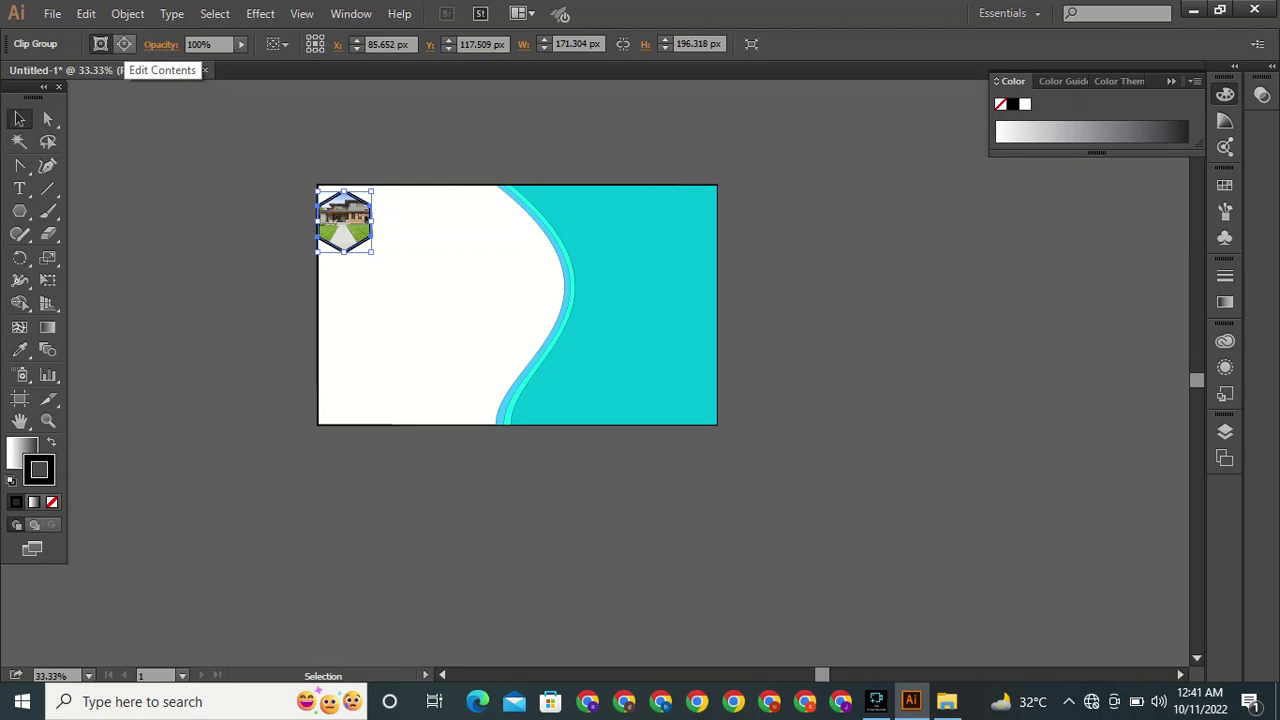
pyautogui.click(124, 44)
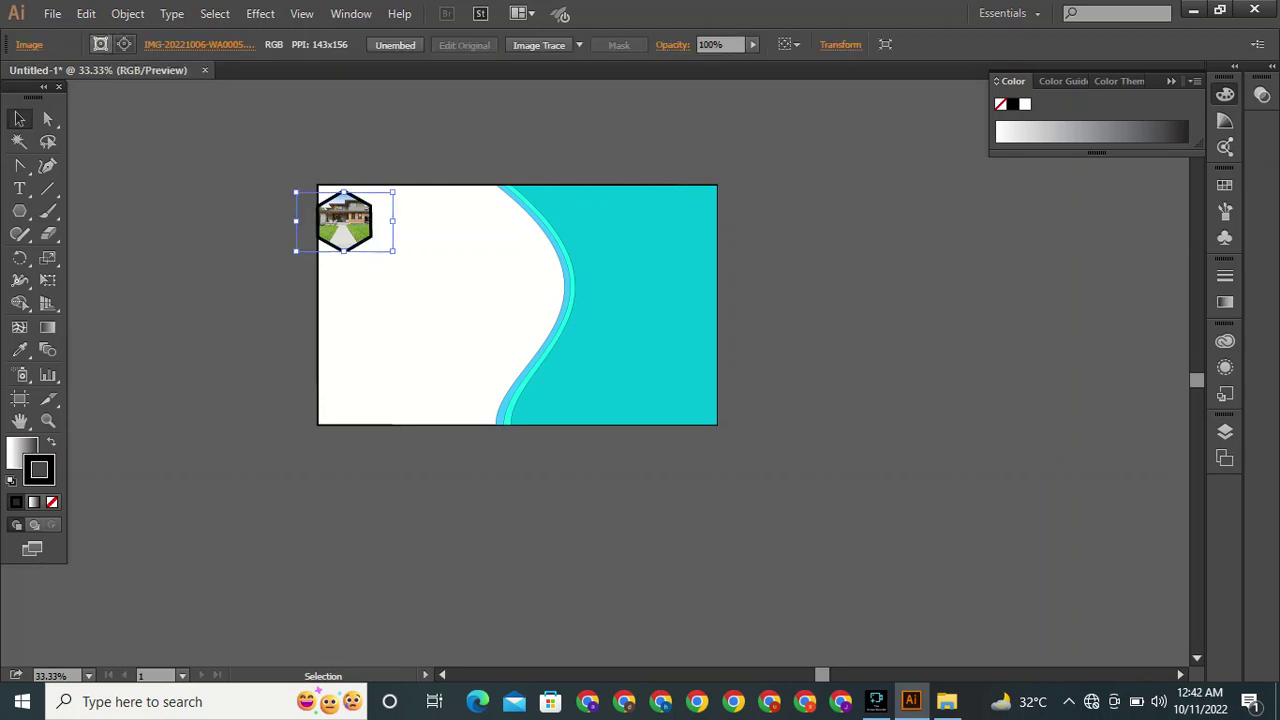
pyautogui.click(100, 44)
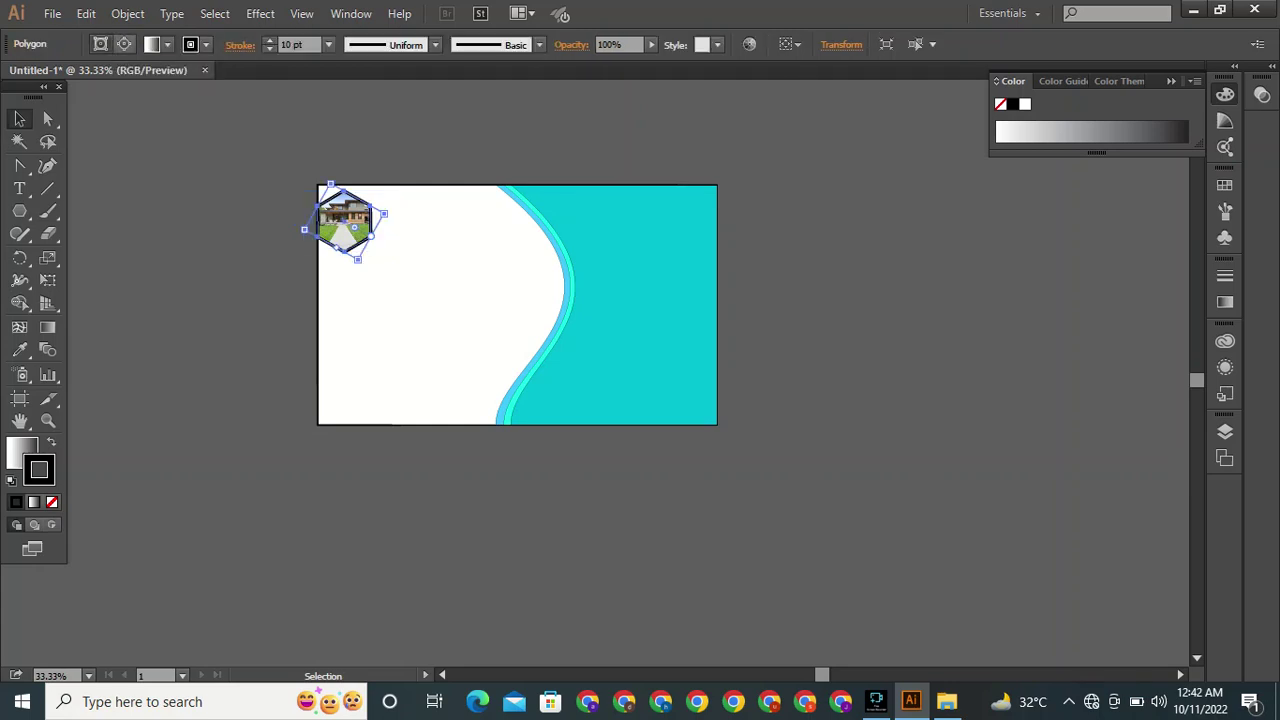
pyautogui.click(269, 49)
pyautogui.click(269, 49)
pyautogui.click(269, 49)
pyautogui.click(269, 49)
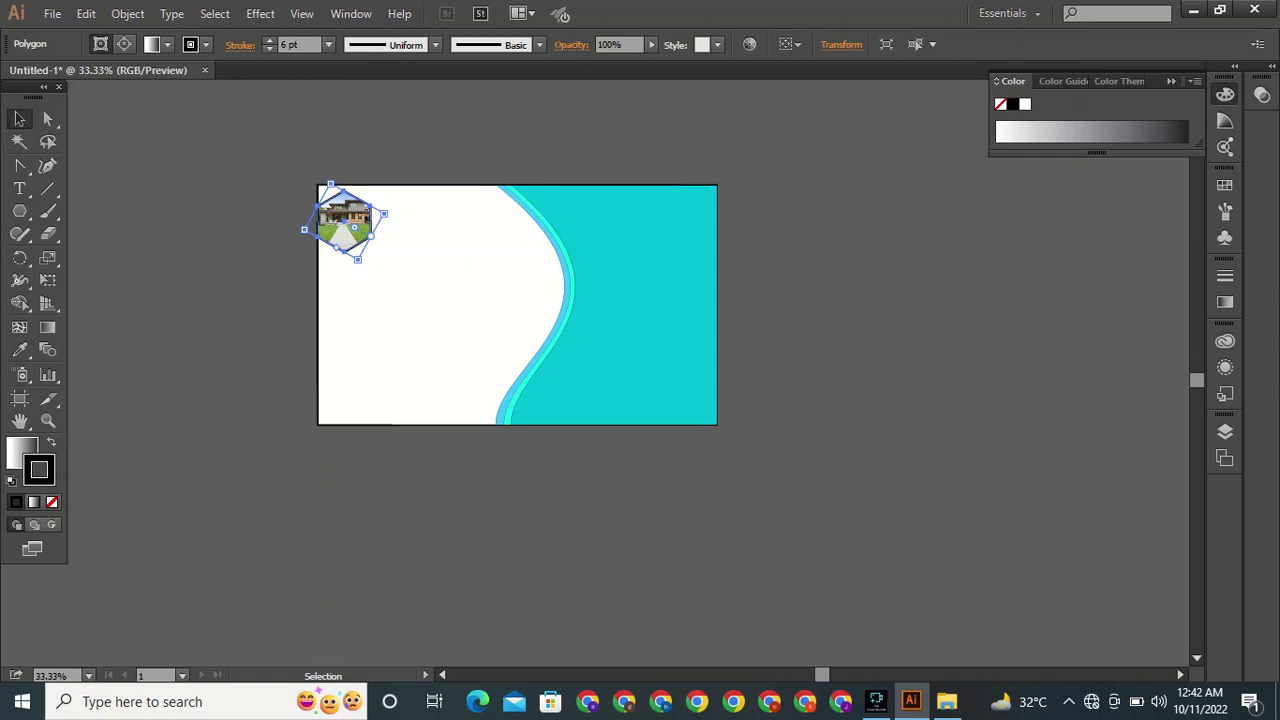
pyautogui.click(440, 130)
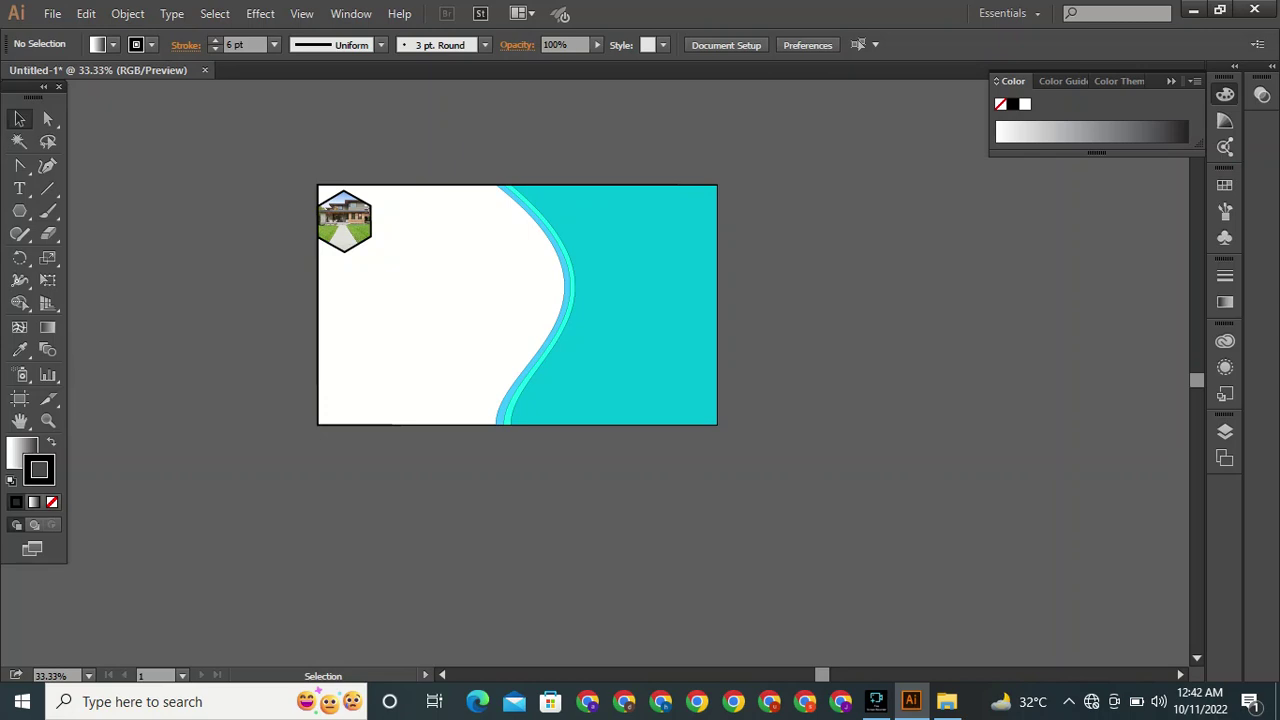
# Add the text "COMPANY LOGO", scaled to 51 pt, on the white area below the house hexagon.
pyautogui.press('t')
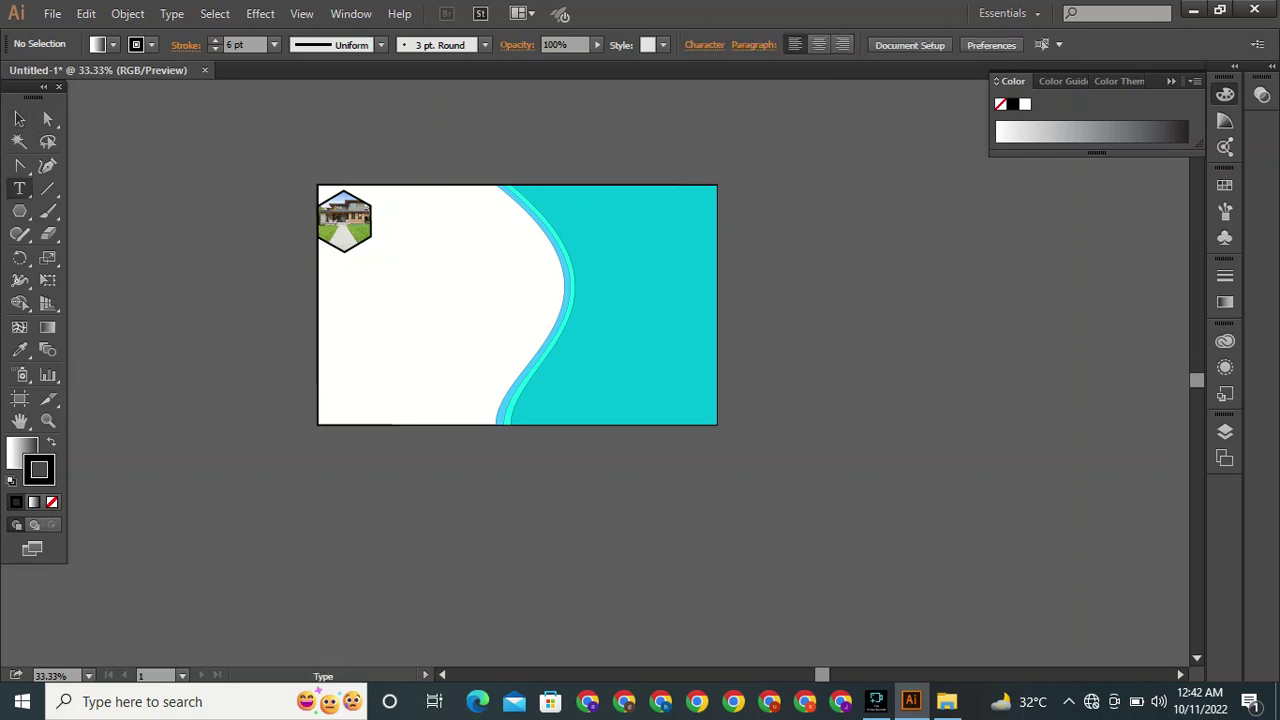
pyautogui.click(410, 235)
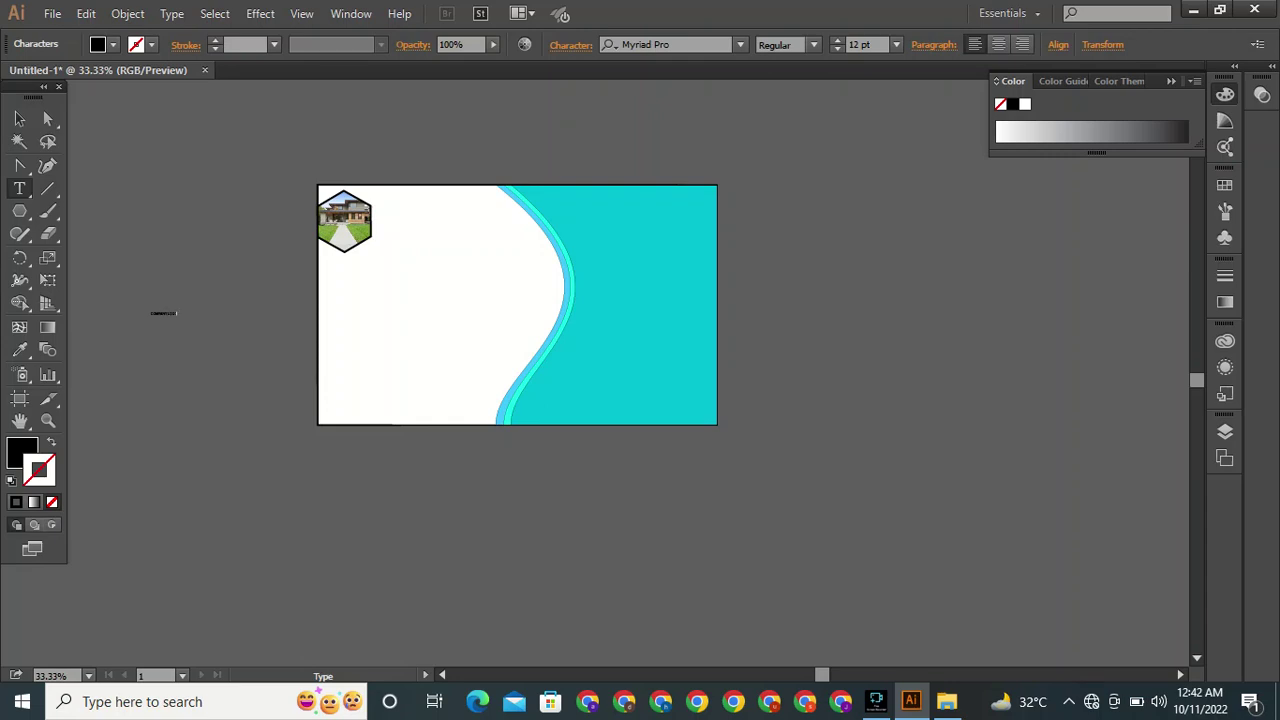
pyautogui.press('v')
pyautogui.press('Escape')
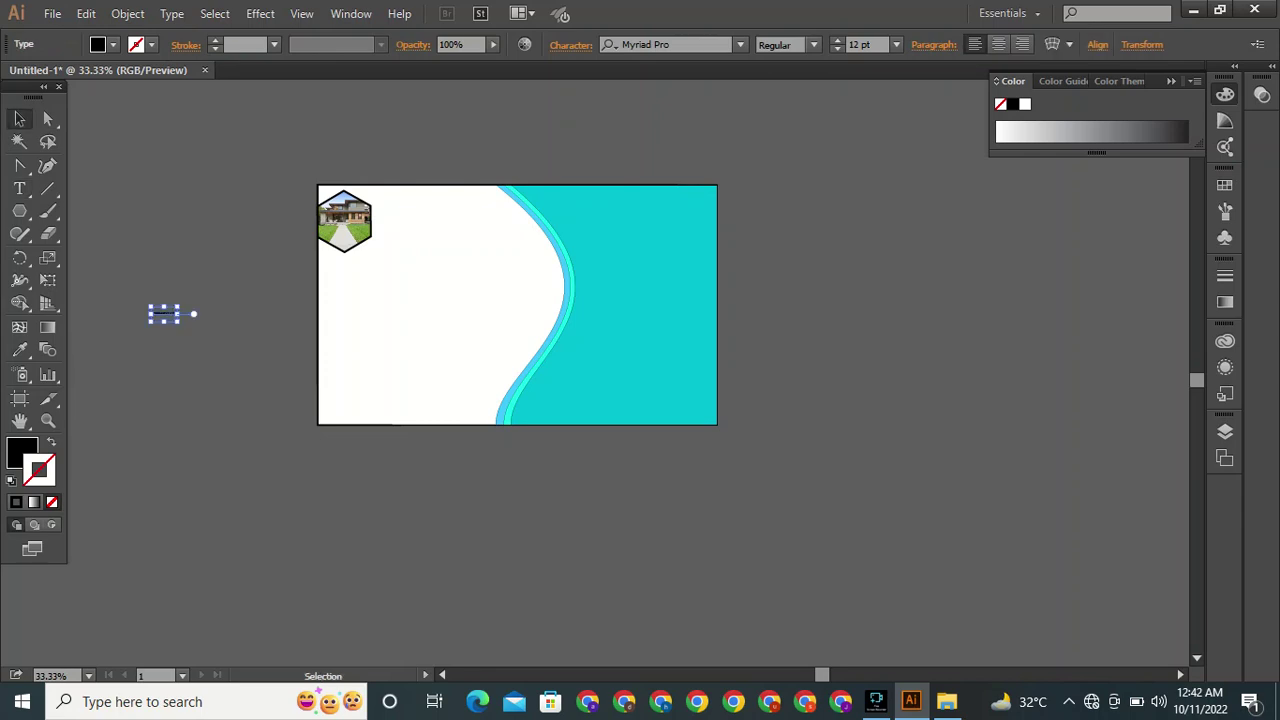
pyautogui.moveTo(178, 322); pyautogui.dragTo(266, 368)
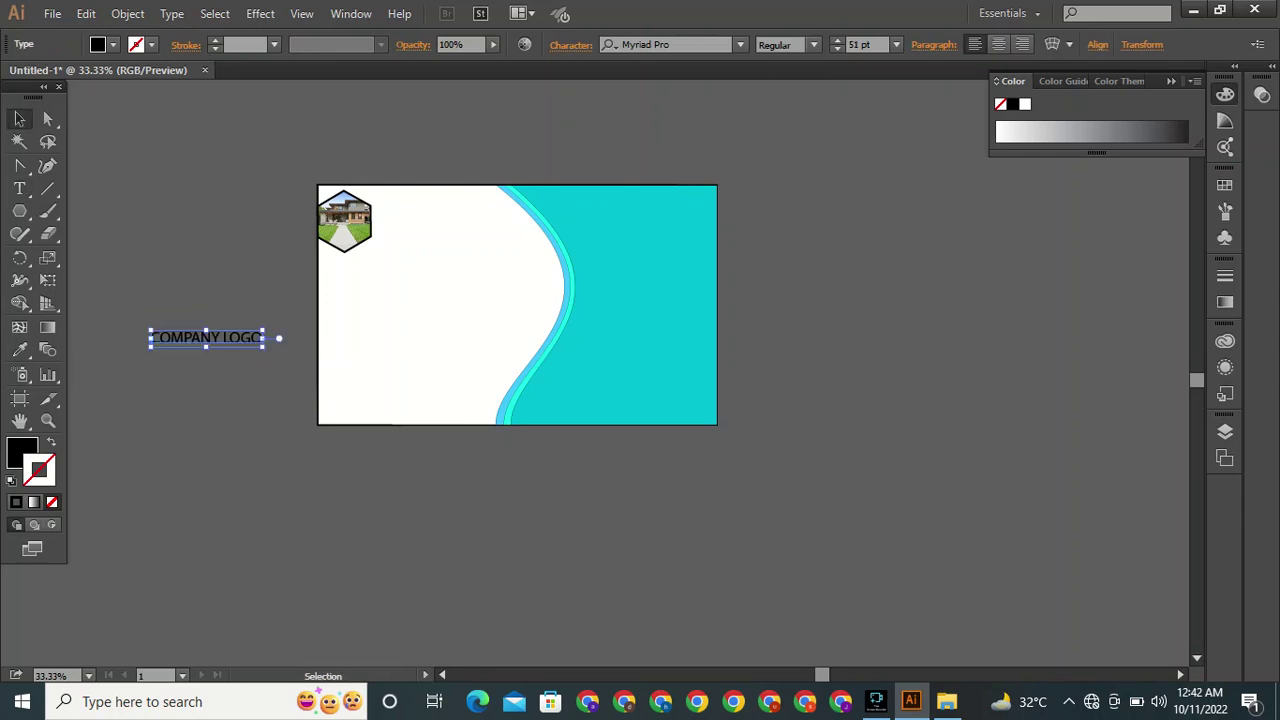
pyautogui.moveTo(155, 340); pyautogui.dragTo(343, 284)
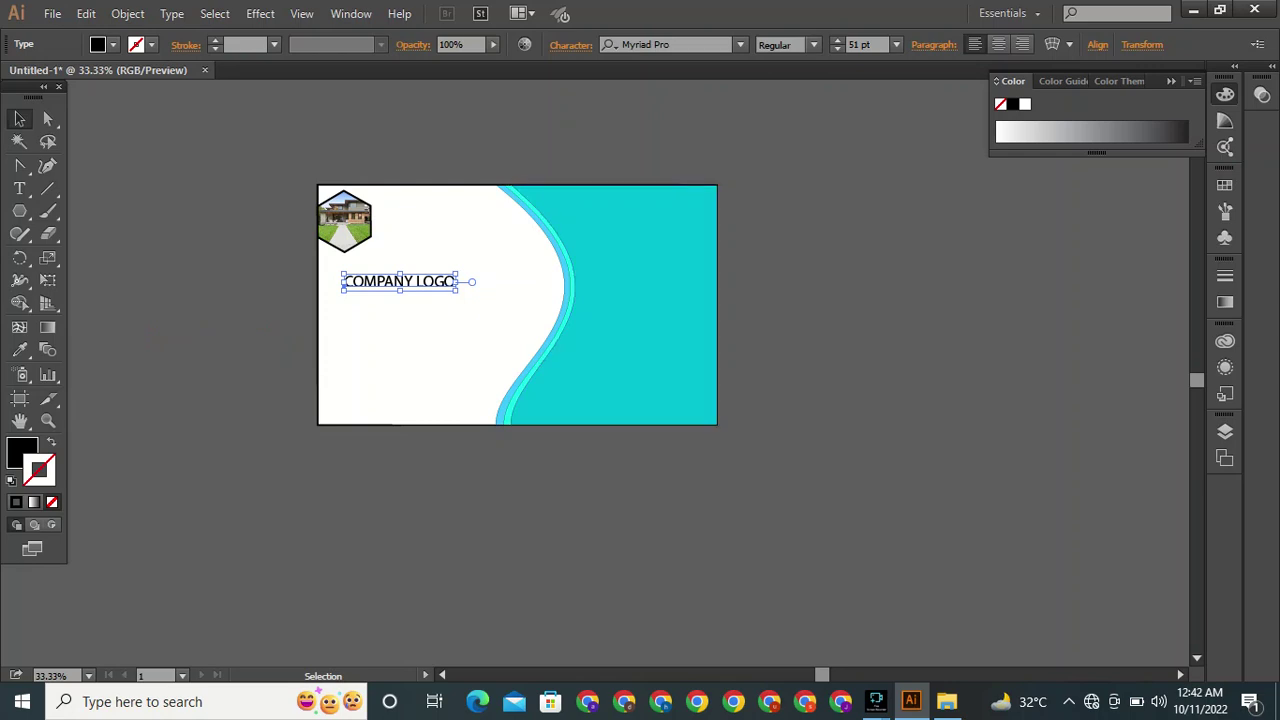
# Apply a black stroke to the "COMPANY LOGO" text.
pyautogui.click(16, 502)
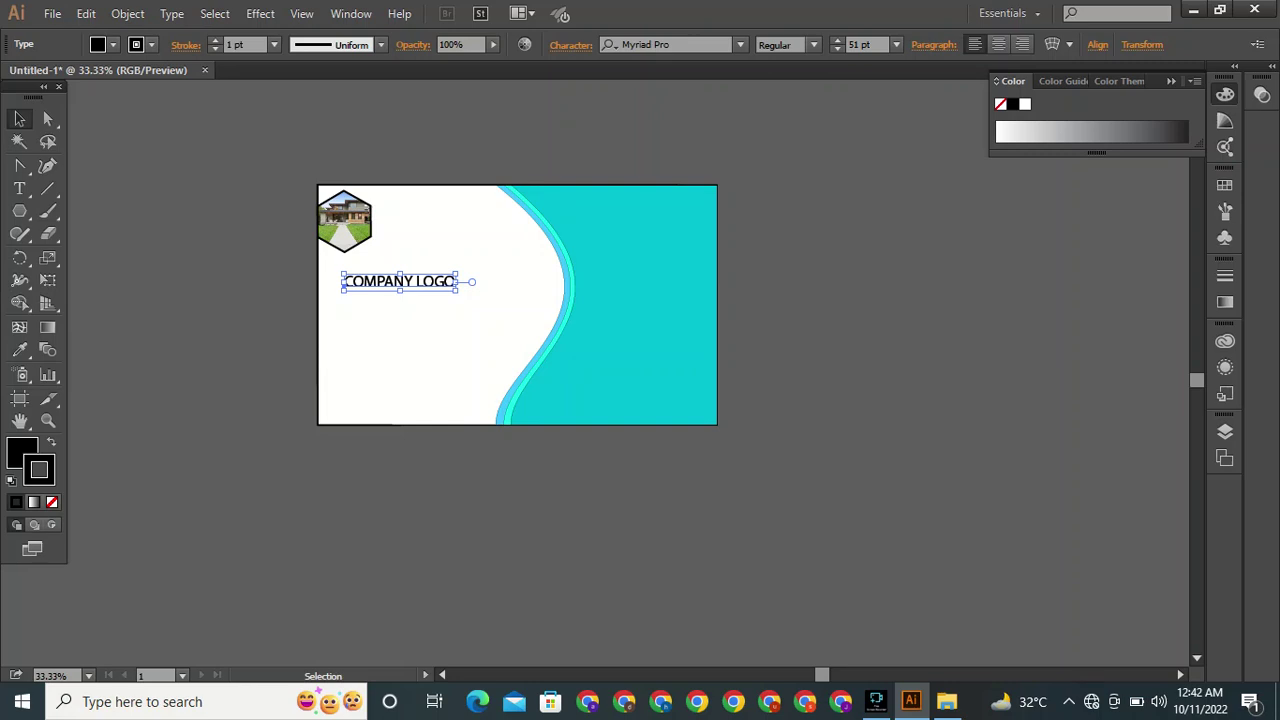
pyautogui.hotkey('ctrl', 'shift', 'a')
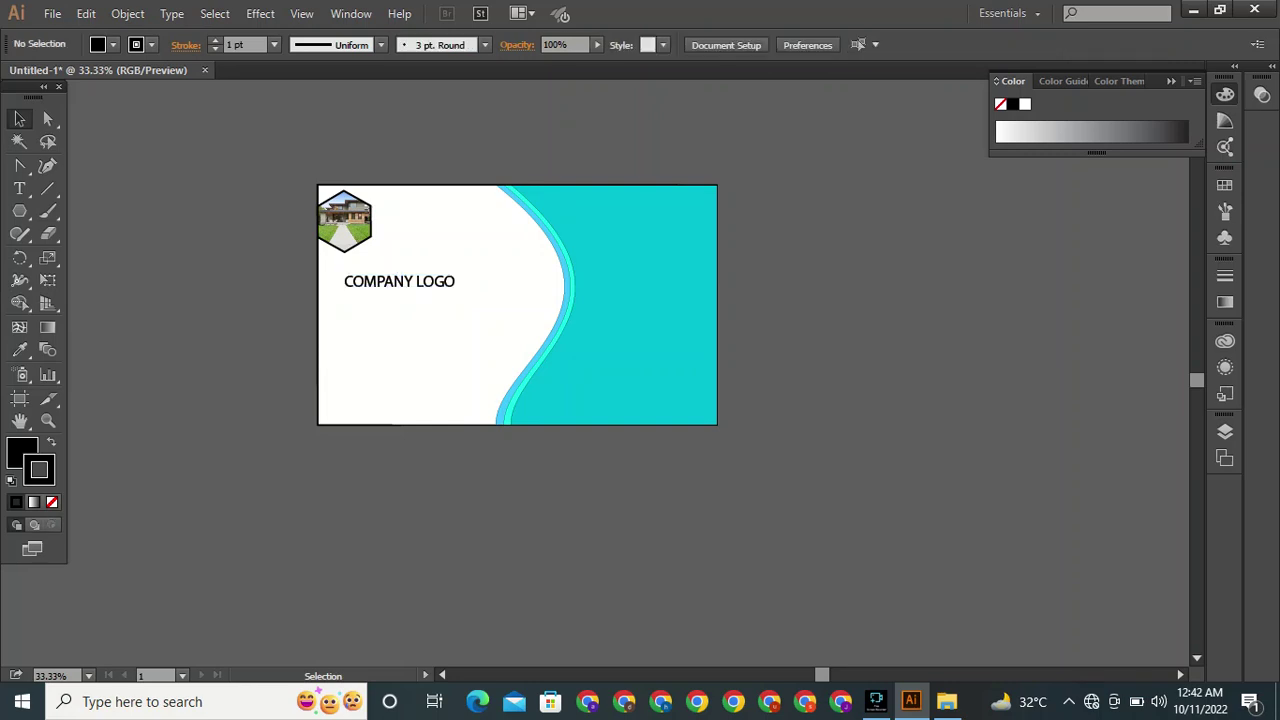
pyautogui.click(400, 282)
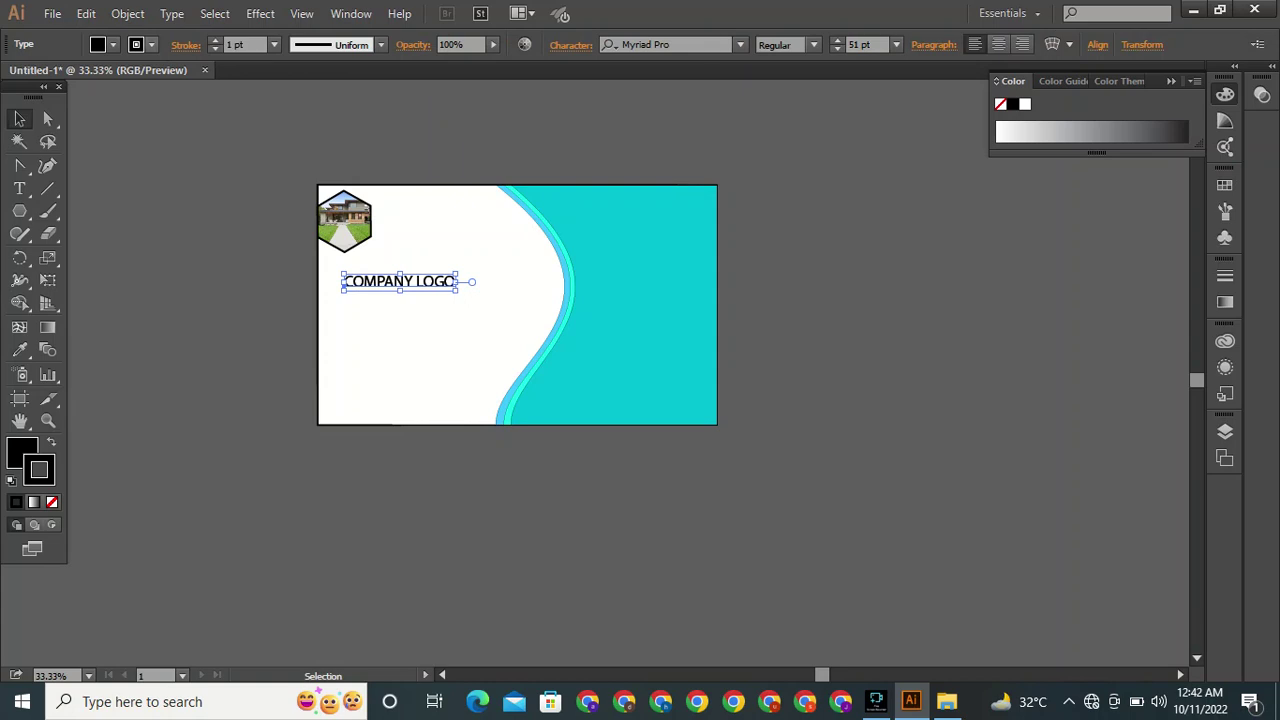
# Create a new color group from the selected "COMPANY LOGO" artwork, including swatches for tints.
pyautogui.click(113, 44)
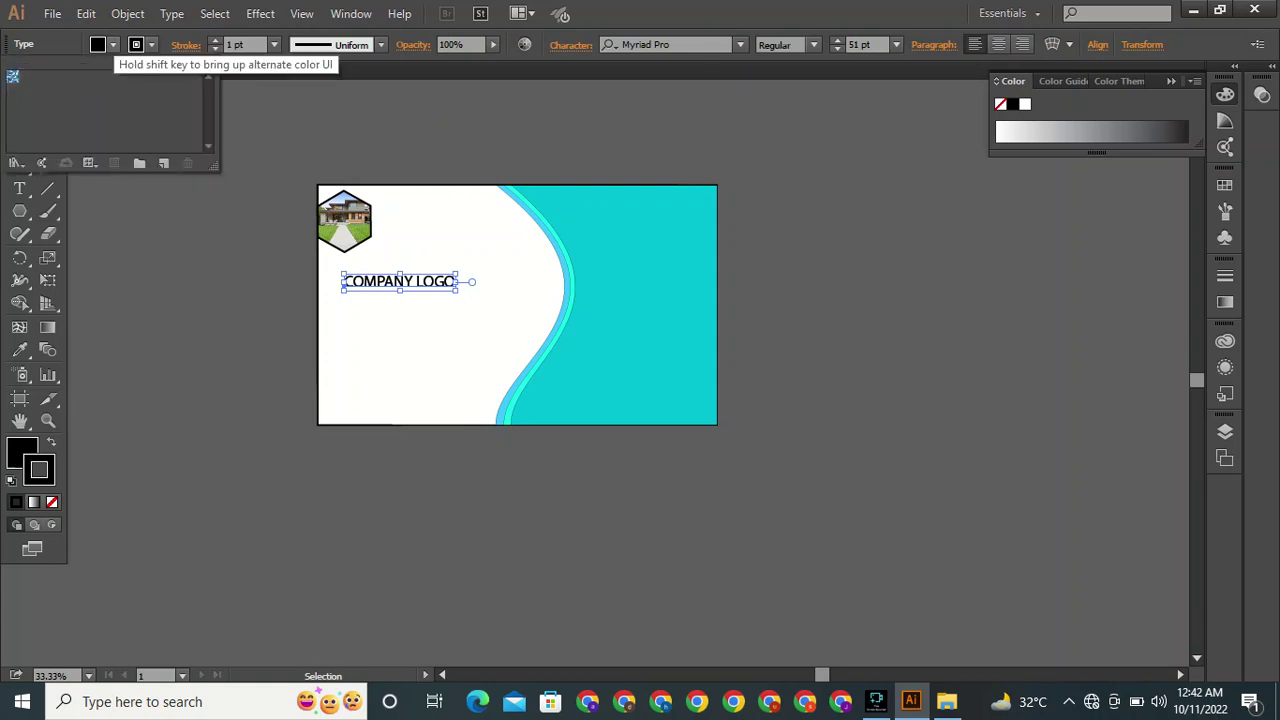
pyautogui.click(209, 62)
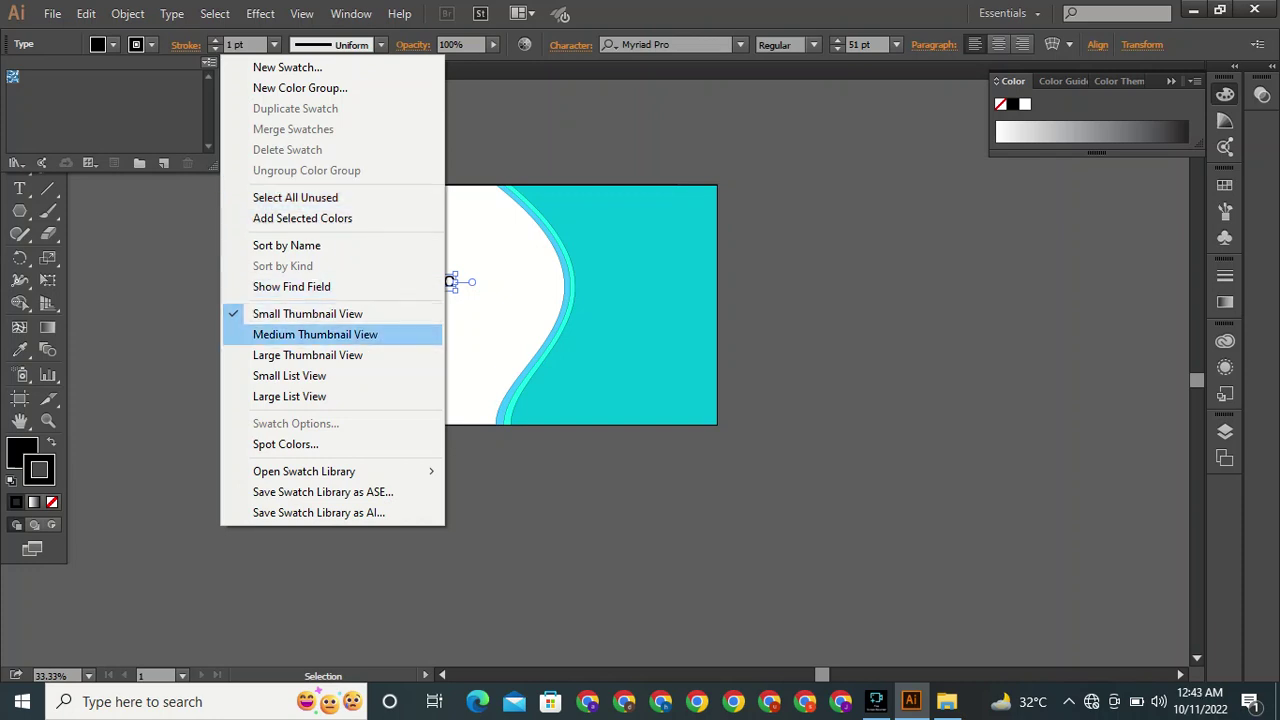
pyautogui.click(300, 88)
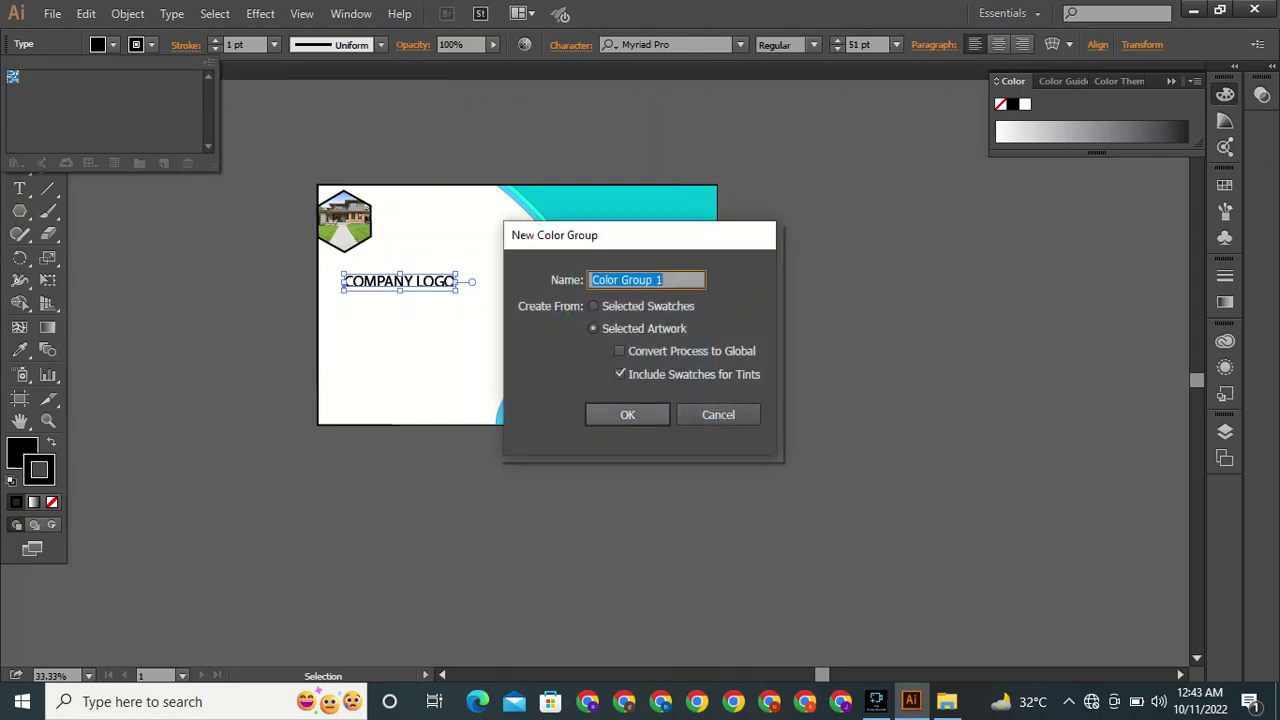
pyautogui.click(627, 414)
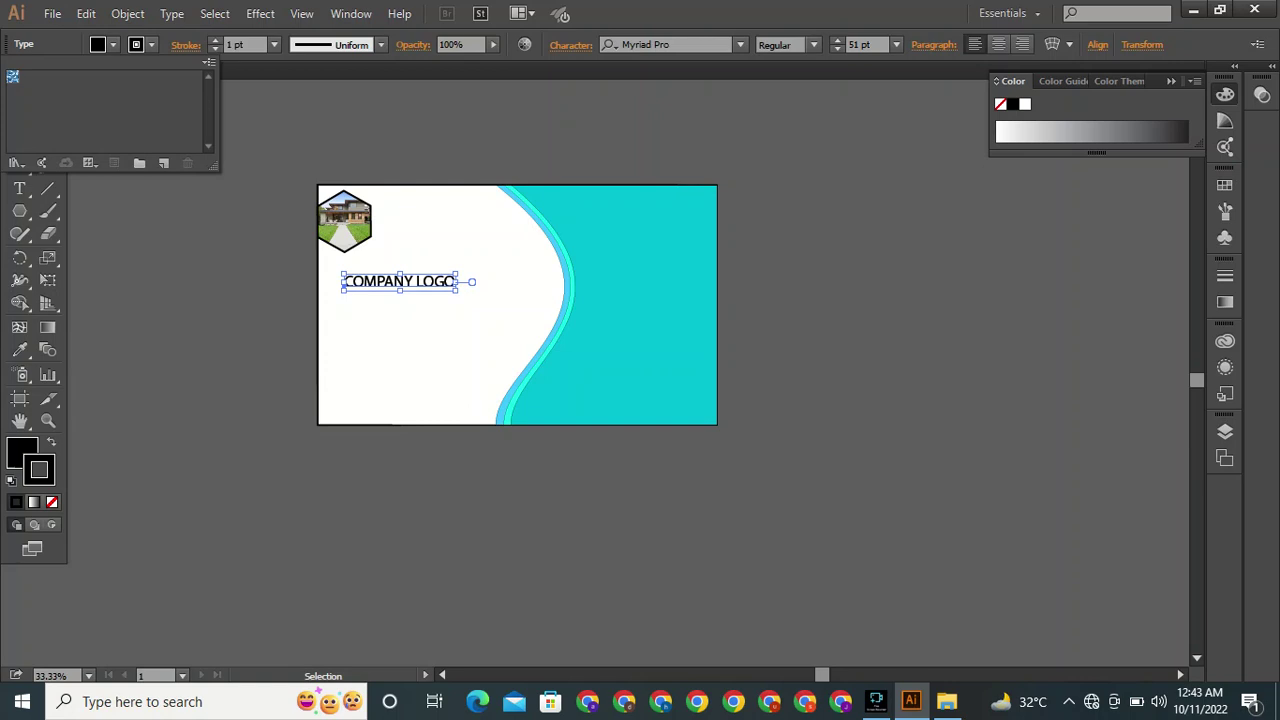
pyautogui.press('Escape')
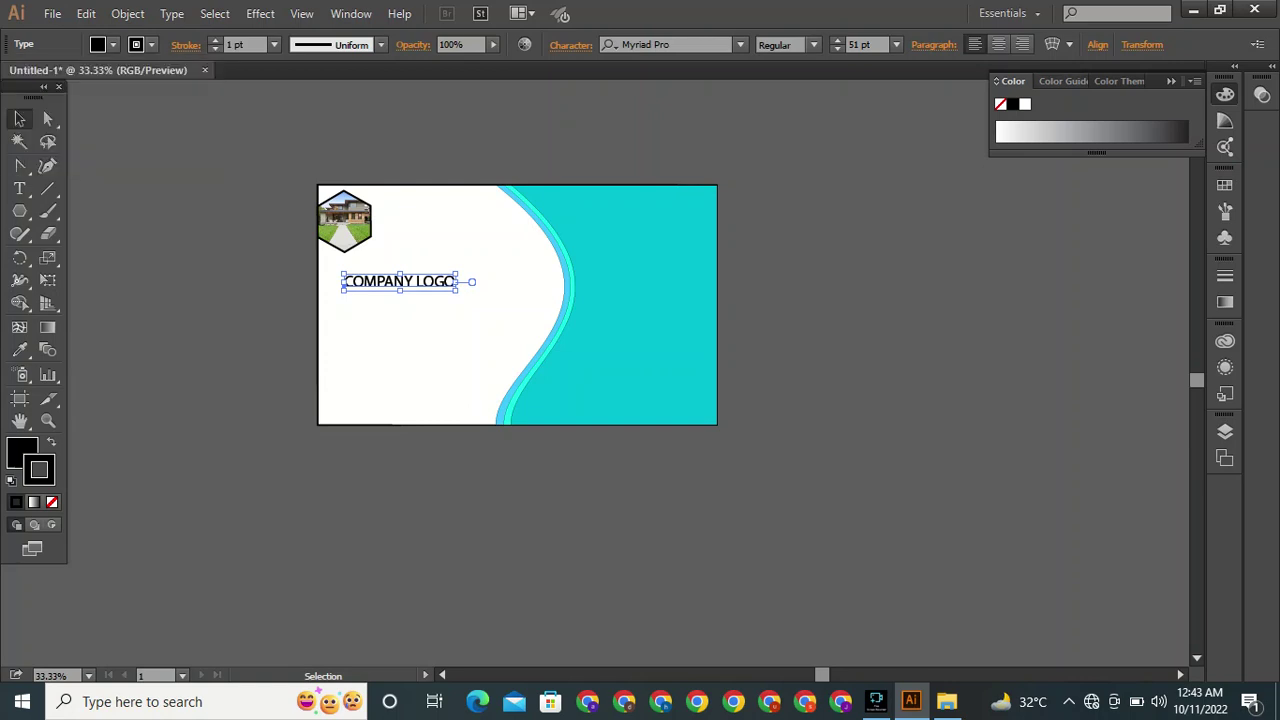
# Load the Basic RGB default swatch library and set the "COMPANY LOGO" text's stroke to RGB Blue.
pyautogui.click(1062, 81)
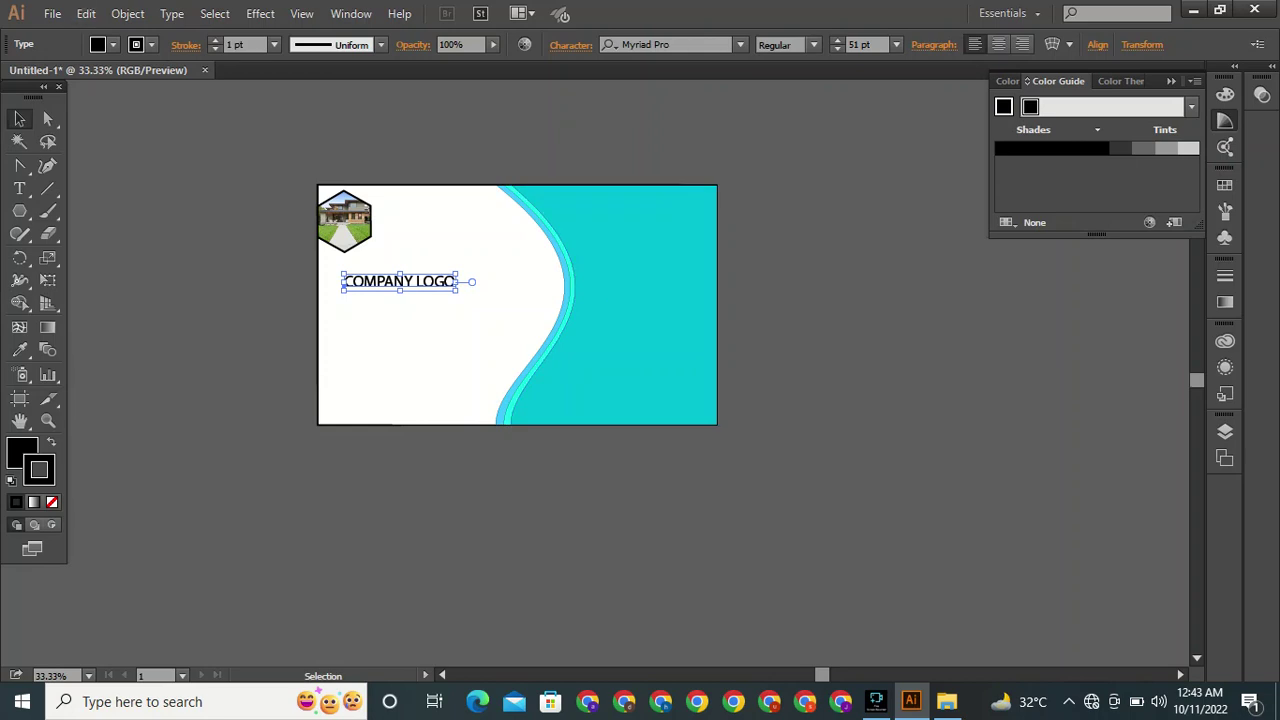
pyautogui.click(113, 45)
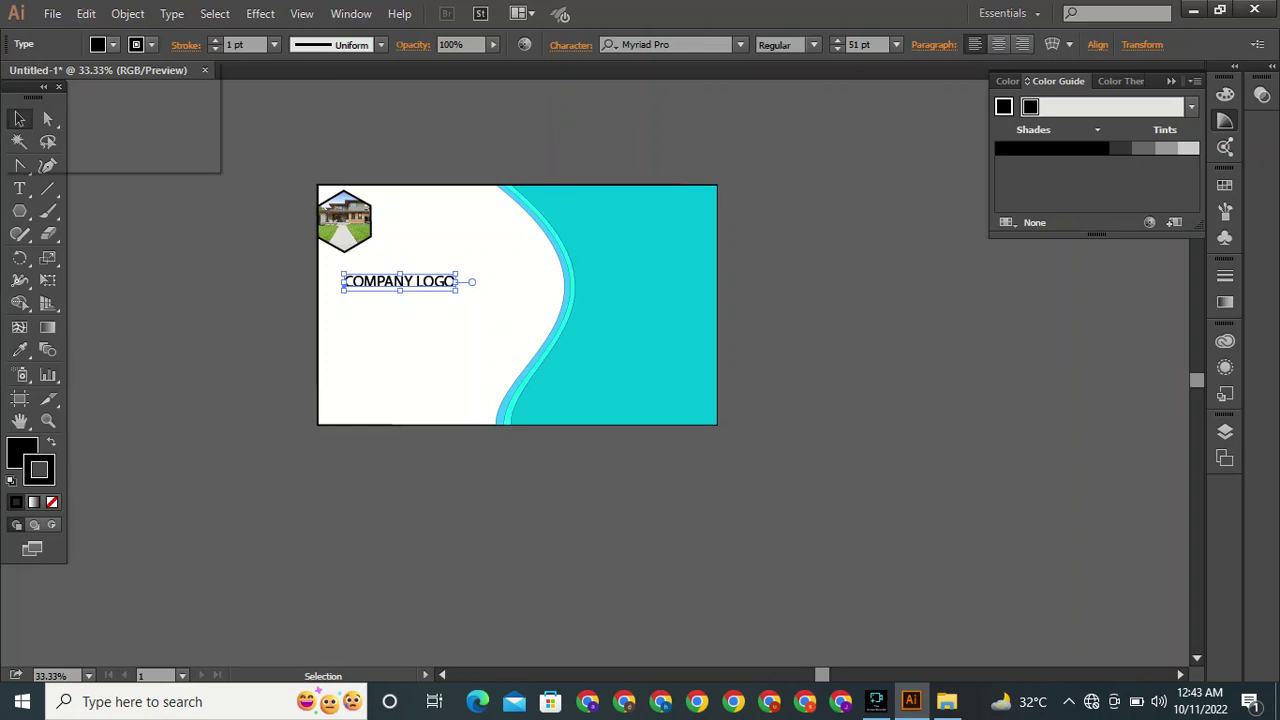
pyautogui.click(16, 163)
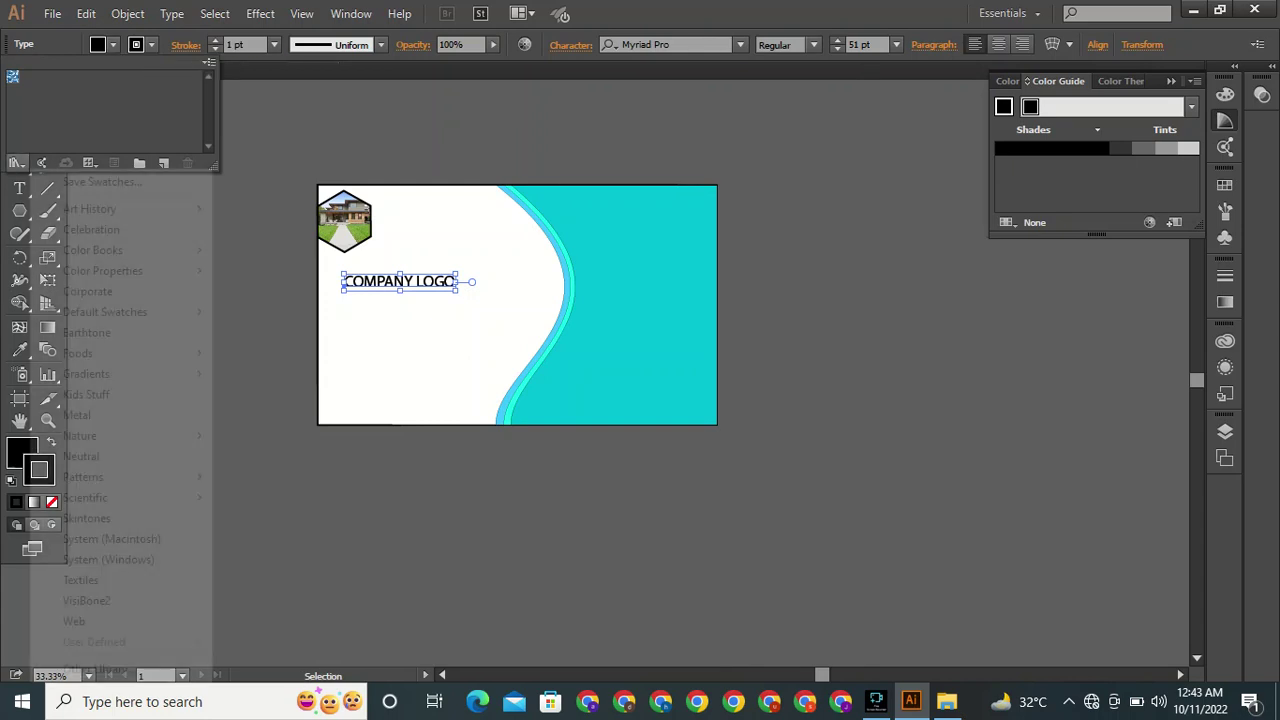
pyautogui.click(89, 163)
pyautogui.click(89, 163)
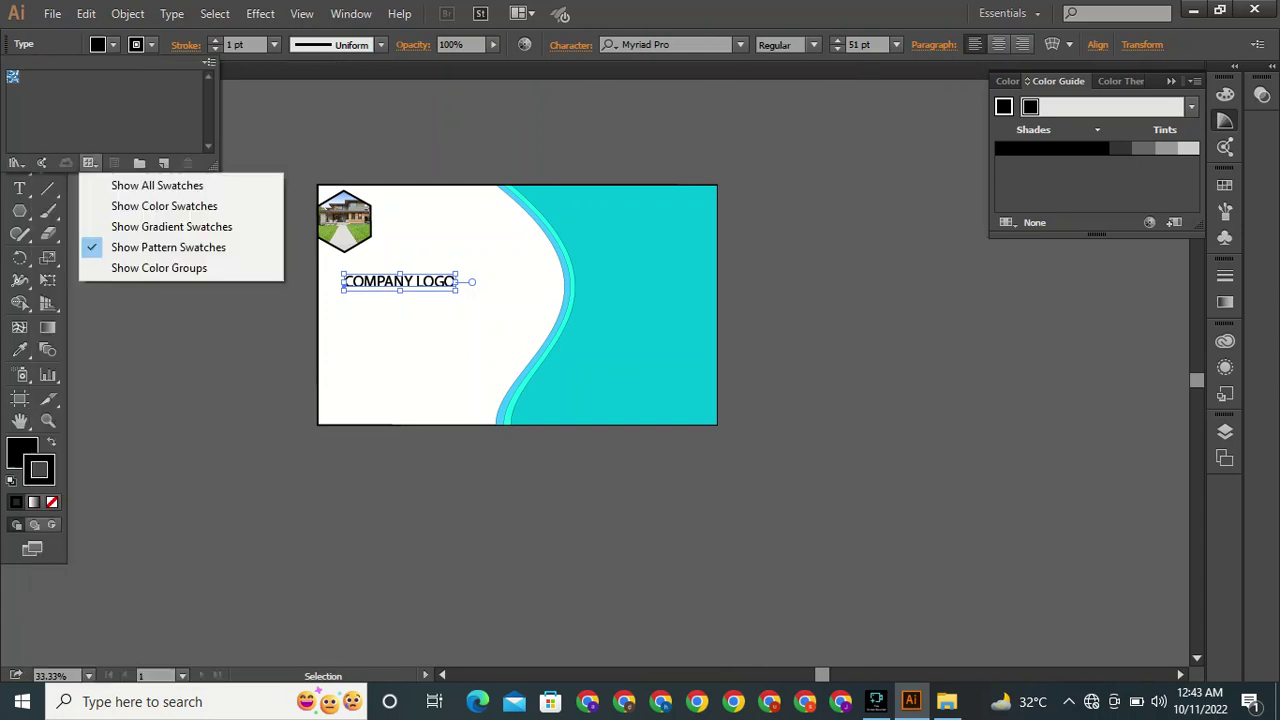
pyautogui.click(16, 163)
pyautogui.click(16, 163)
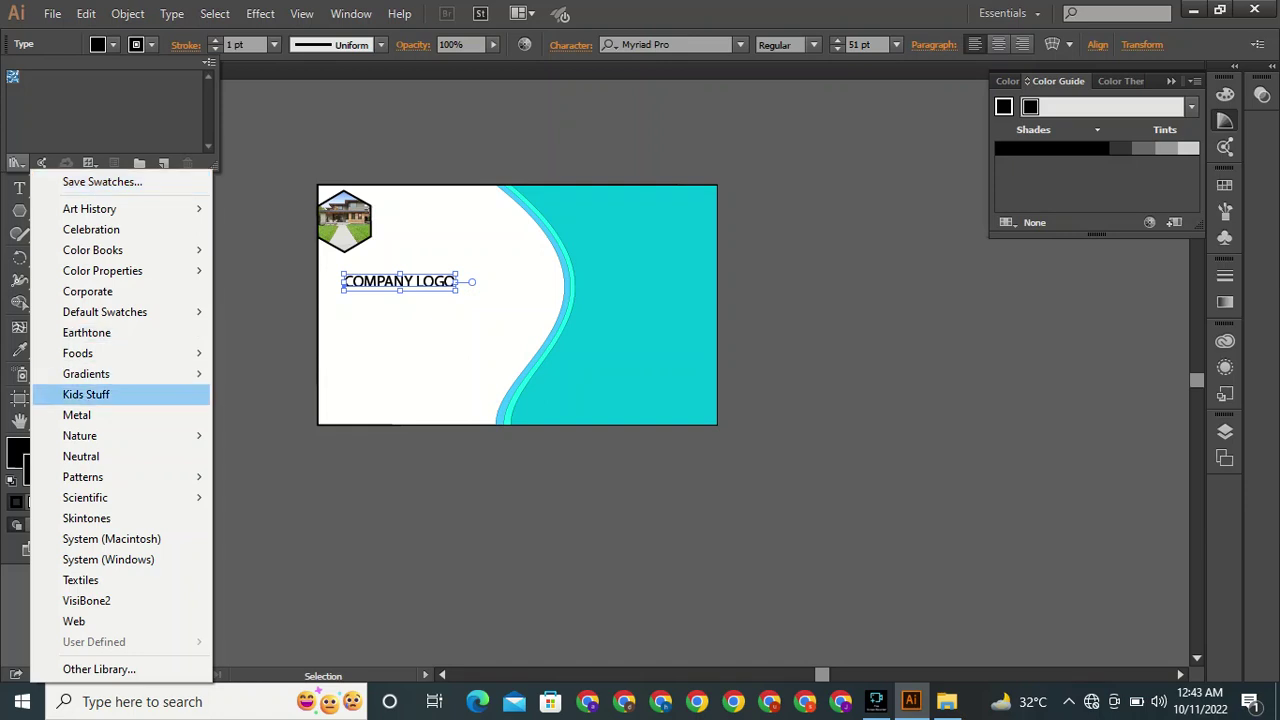
pyautogui.moveTo(100, 353)
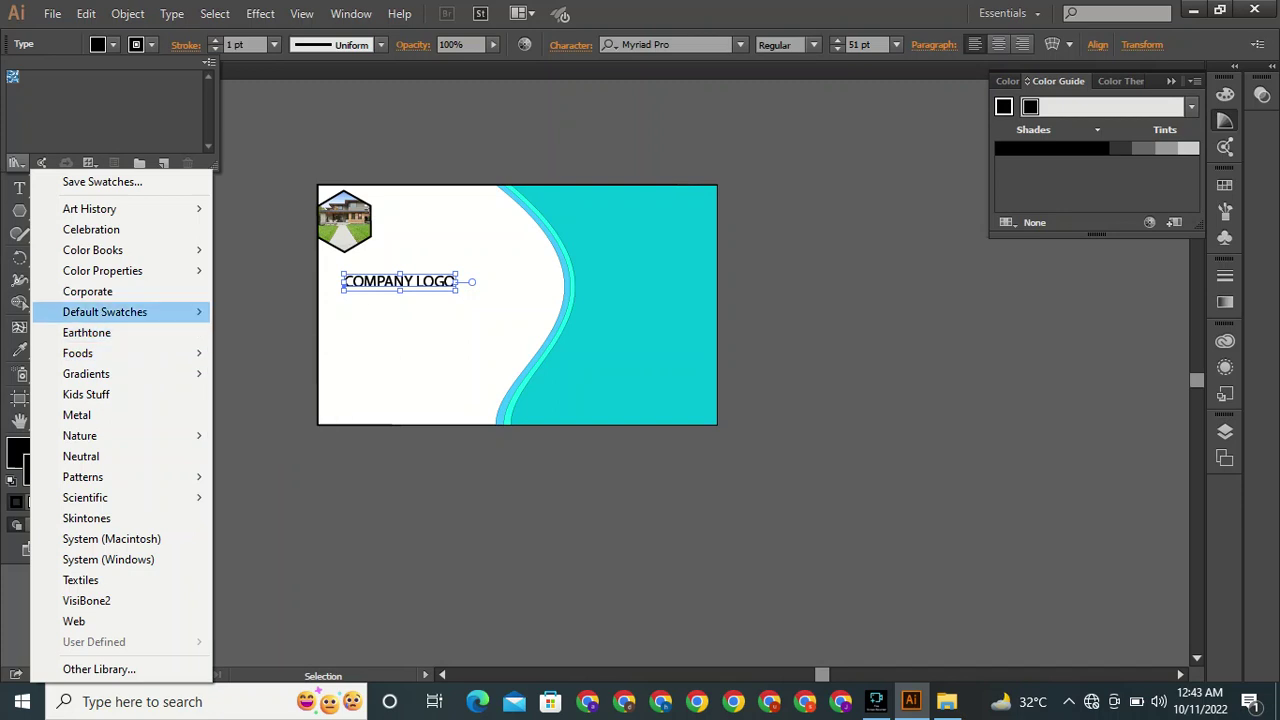
pyautogui.moveTo(105, 312)
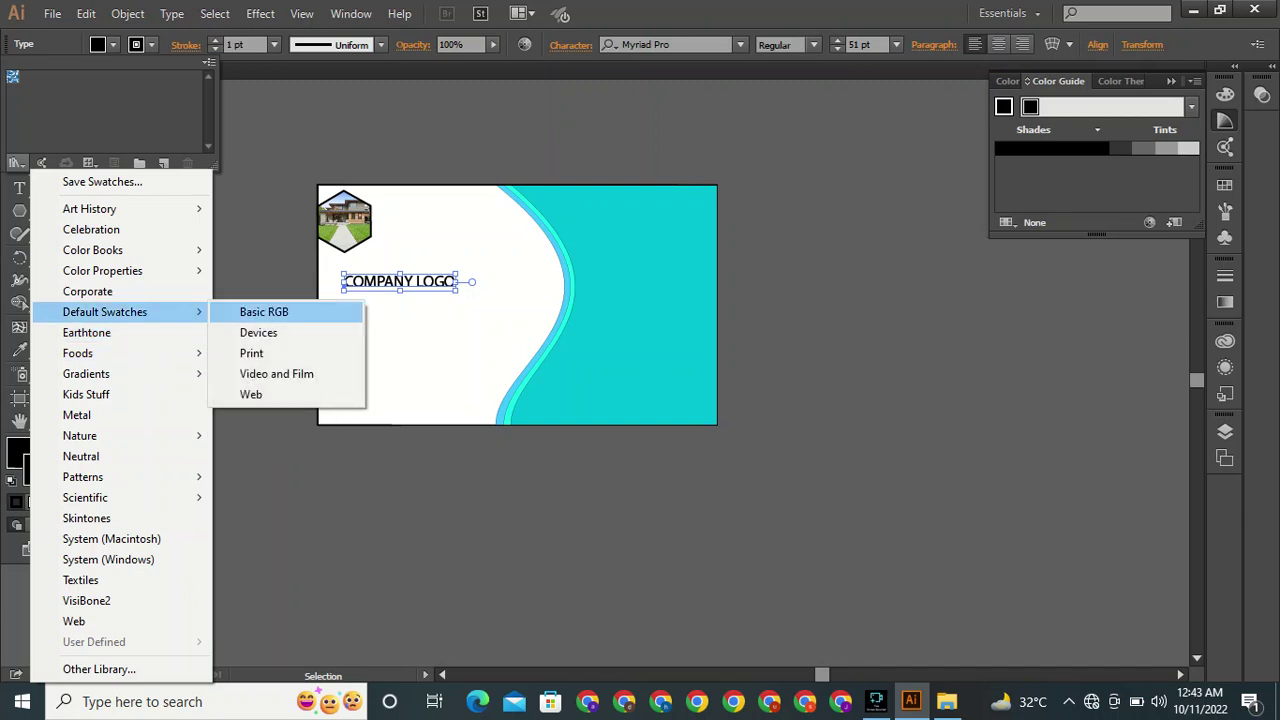
pyautogui.click(264, 312)
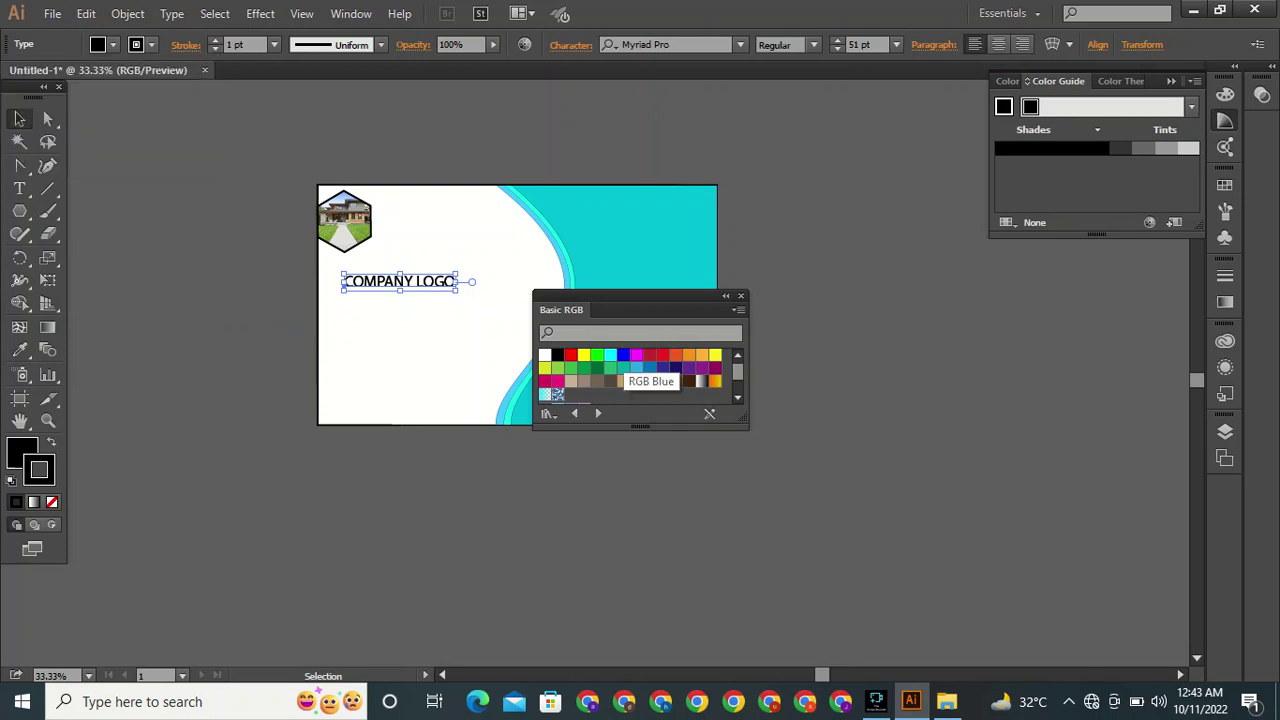
pyautogui.click(623, 355)
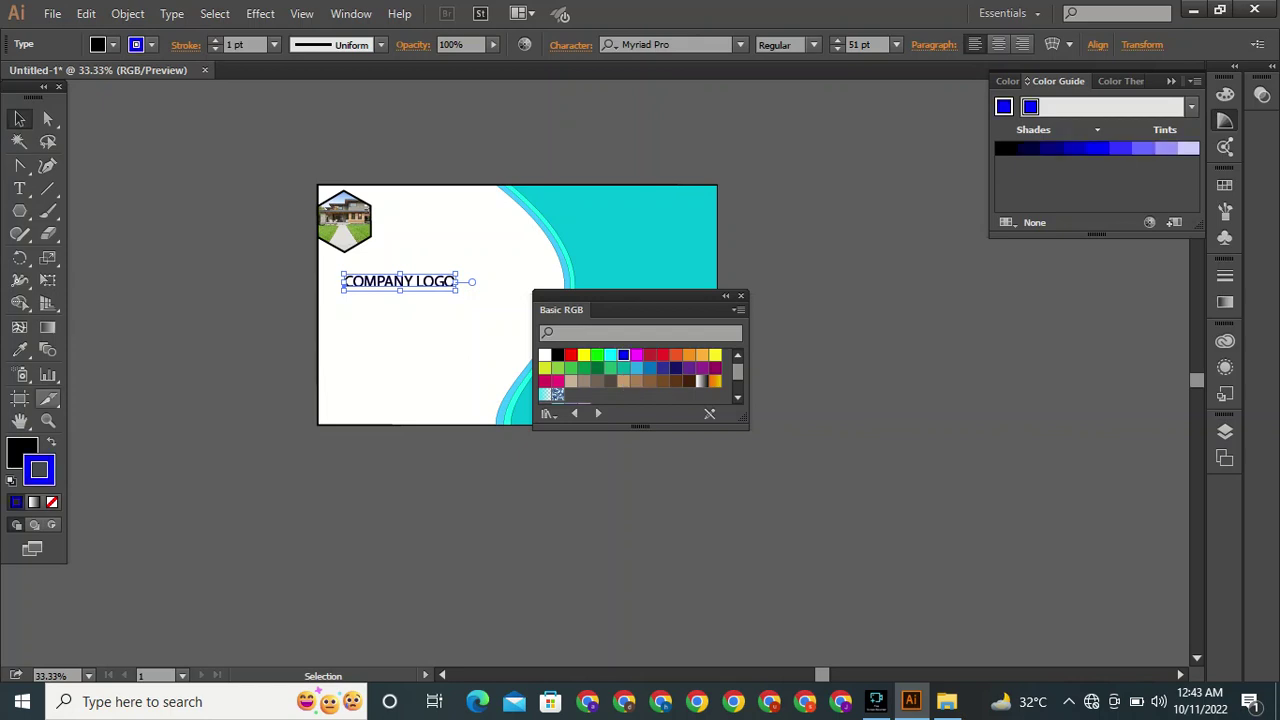
# Fill the "COMPANY LOGO" text with cyan 15FBFF, close the Basic RGB swatch library and deselect the text.
pyautogui.press('x')
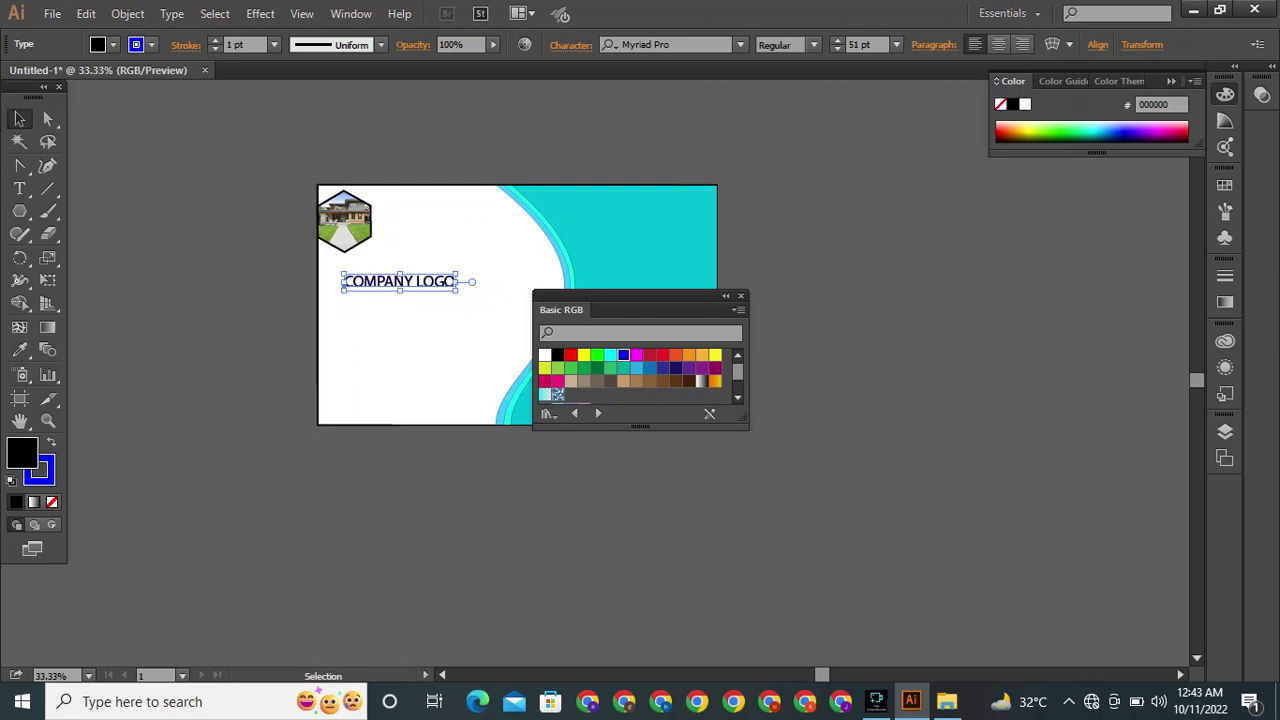
pyautogui.click(1091, 131)
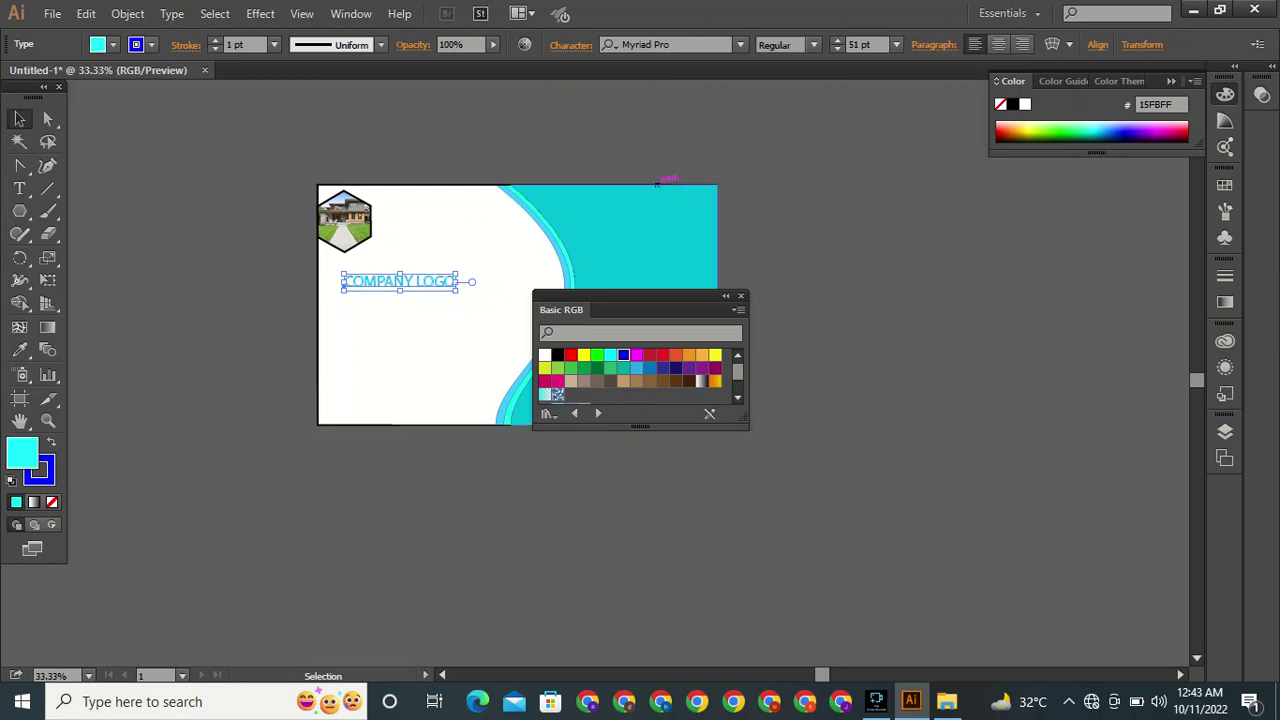
pyautogui.click(741, 296)
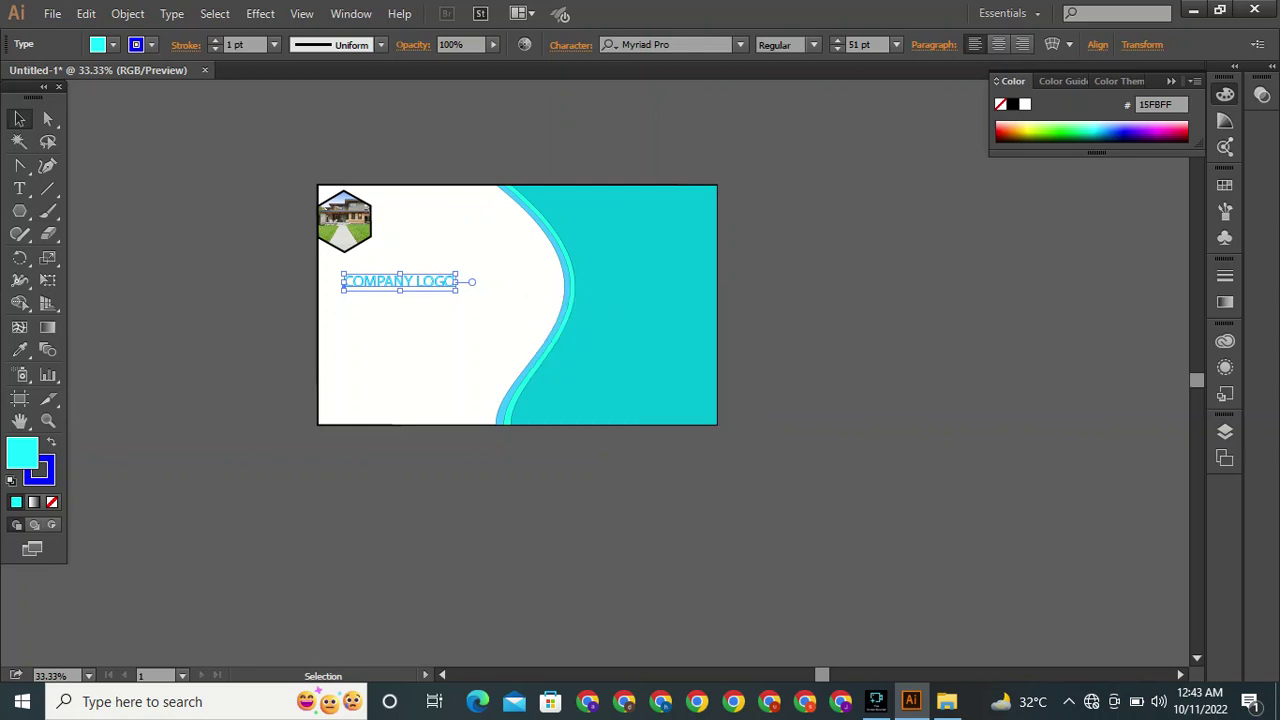
pyautogui.click(359, 180)
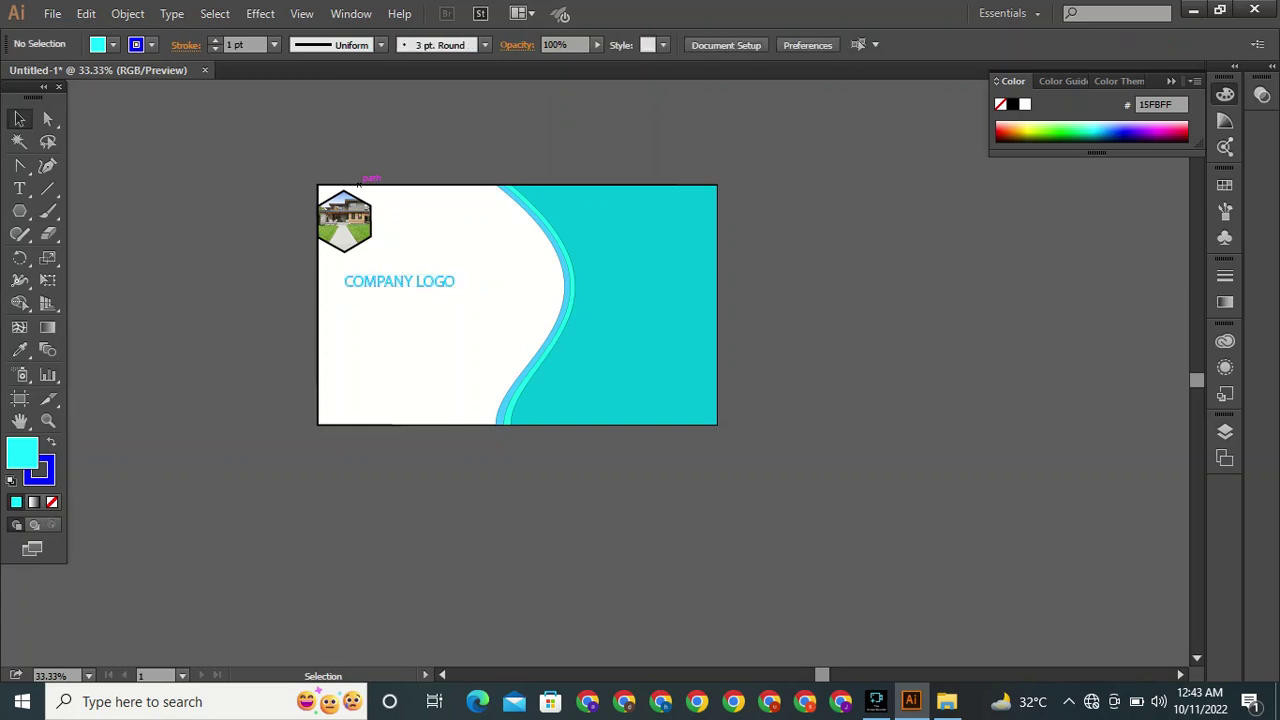
# Move the hexagonal house photo straight up so its top point meets the artboard's top edge, and deselect it.
pyautogui.click(399, 282)
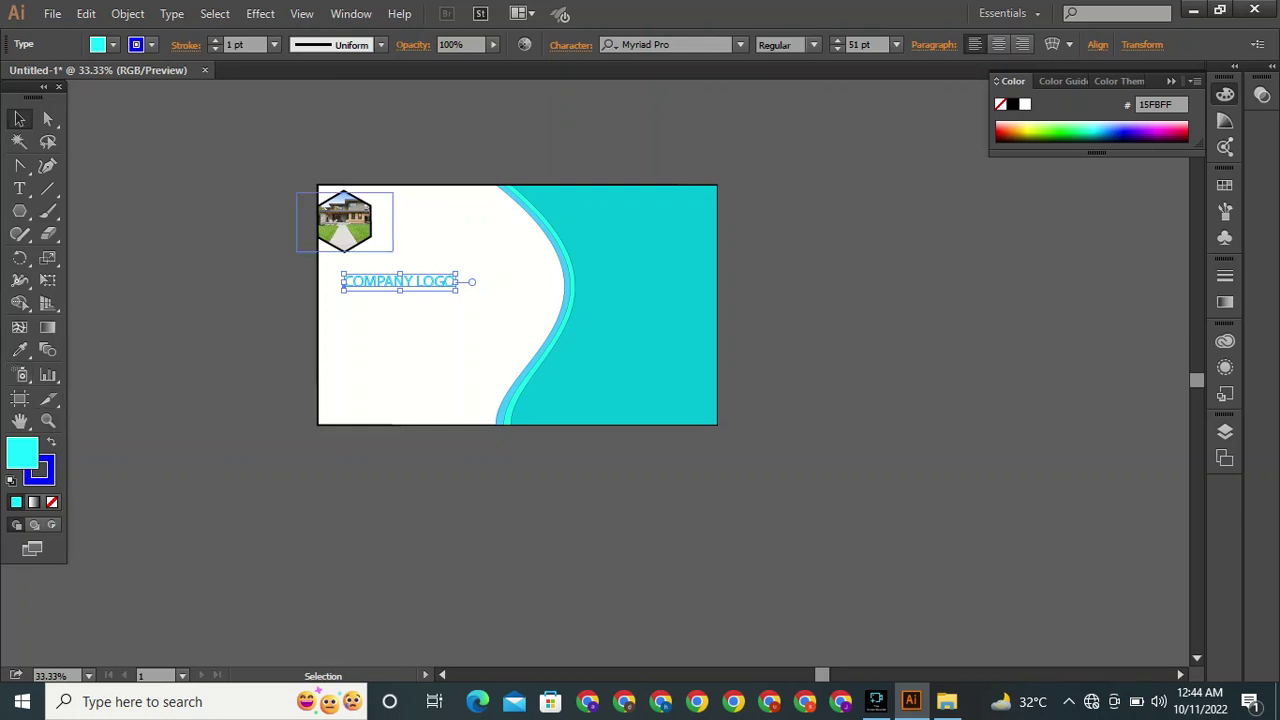
pyautogui.click(345, 222)
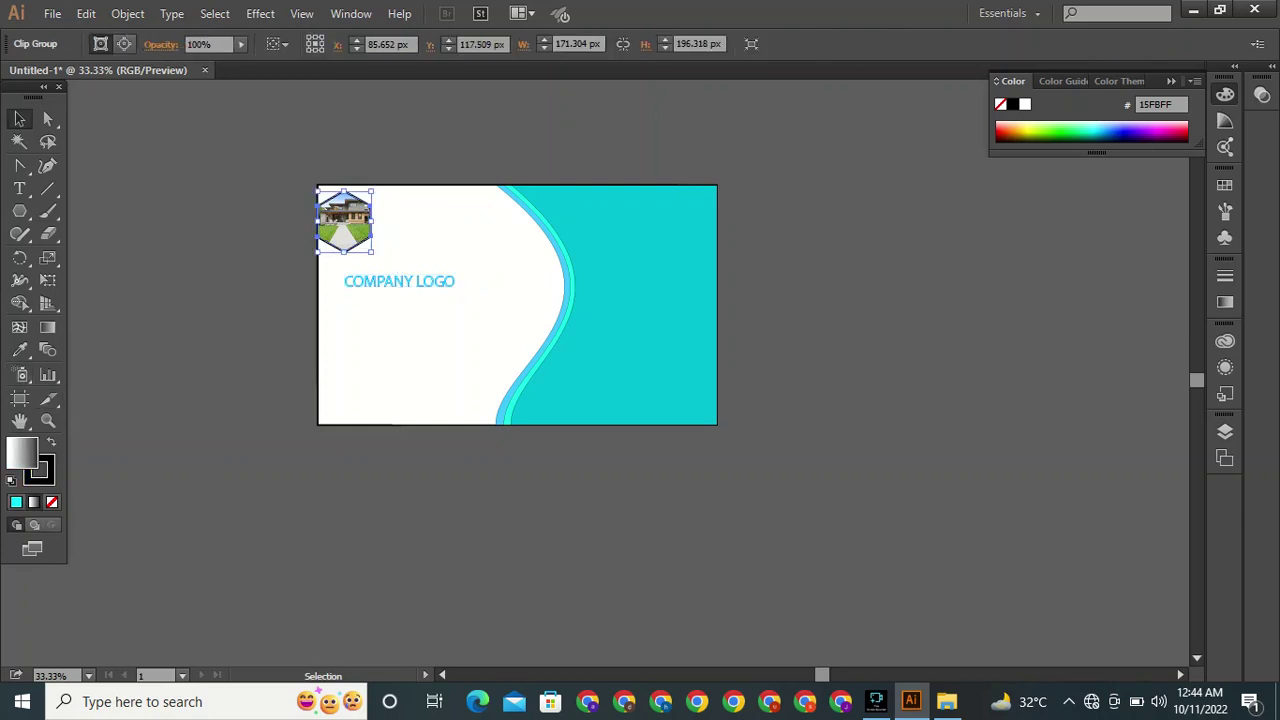
pyautogui.moveTo(344, 221)
pyautogui.mouseDown()
pyautogui.moveTo(344, 210)
pyautogui.moveTo(297, 241)
pyautogui.mouseUp()
pyautogui.click(394, 187)
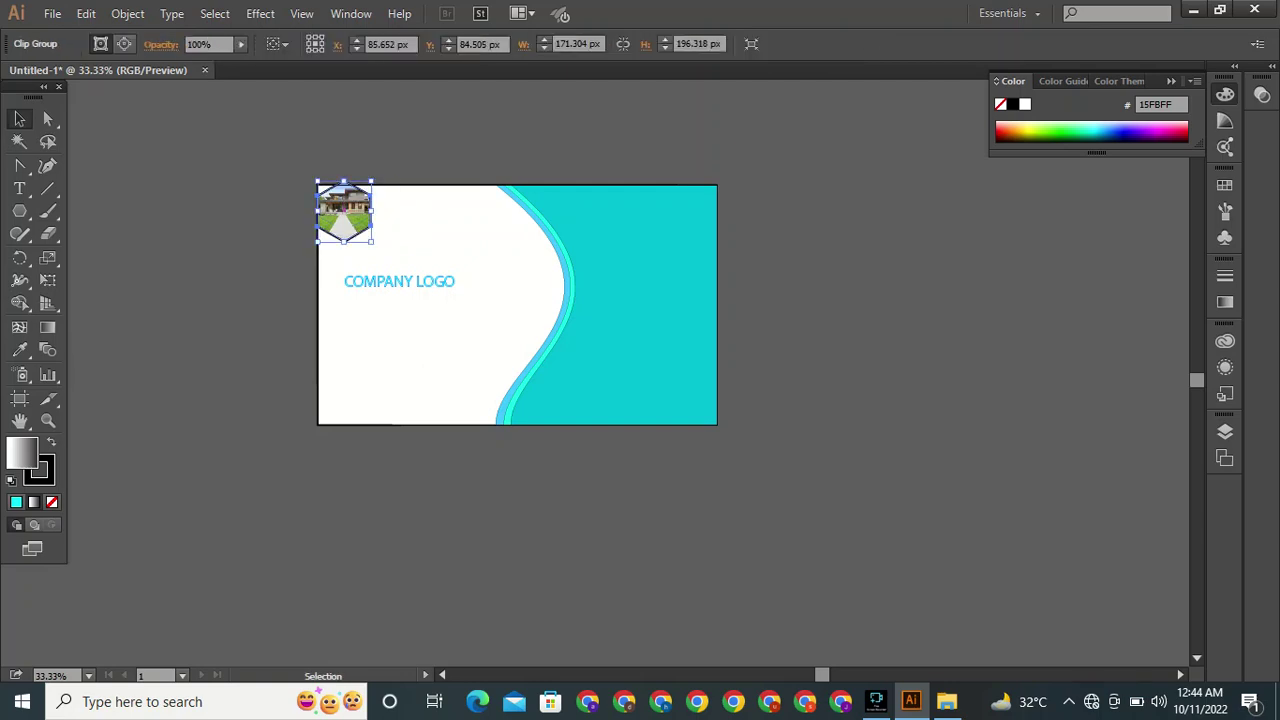
pyautogui.press('Down')
pyautogui.press('Down')
pyautogui.press('Down')
pyautogui.press('Down')
pyautogui.press('Down')
pyautogui.press('Down')
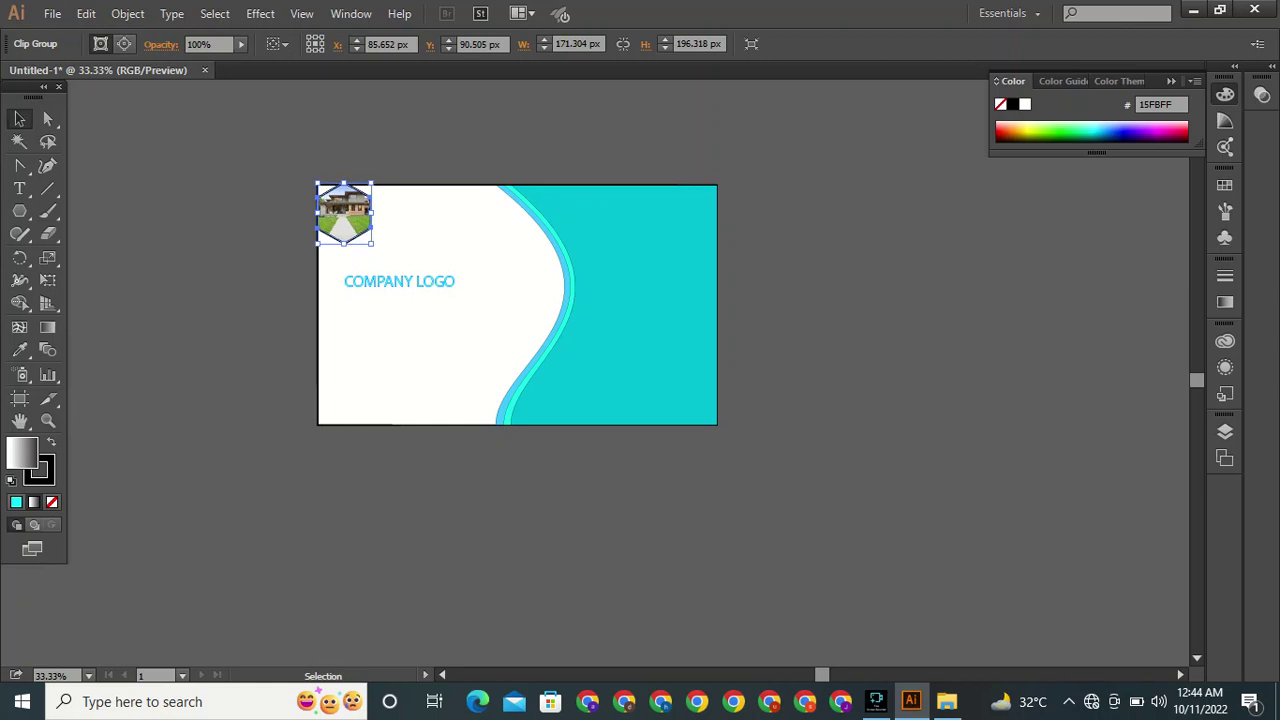
pyautogui.press('Down')
pyautogui.press('Down')
pyautogui.press('Down')
pyautogui.press('Down')
pyautogui.press('Down')
pyautogui.press('Down')
pyautogui.press('Down')
pyautogui.press('Down')
pyautogui.click(297, 241)
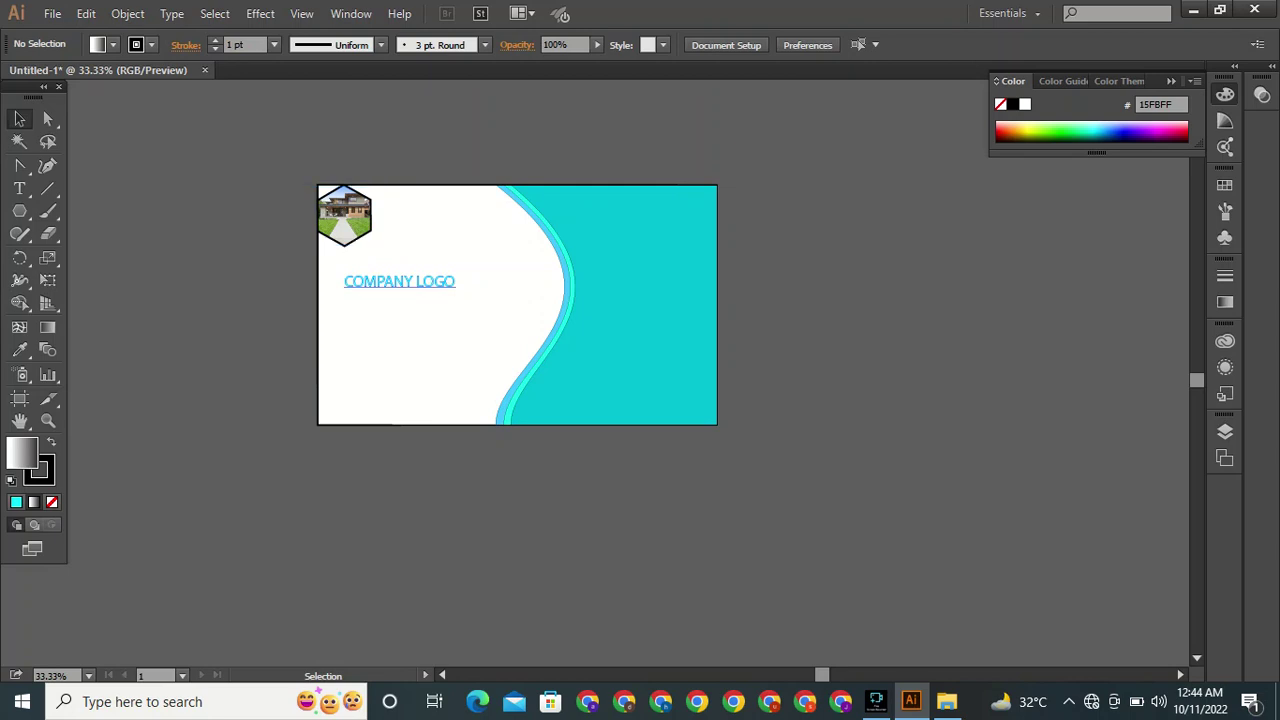
# Enlarge the "COMPANY LOGO" text proportionally to about 64 pt and deselect it.
pyautogui.click(400, 282)
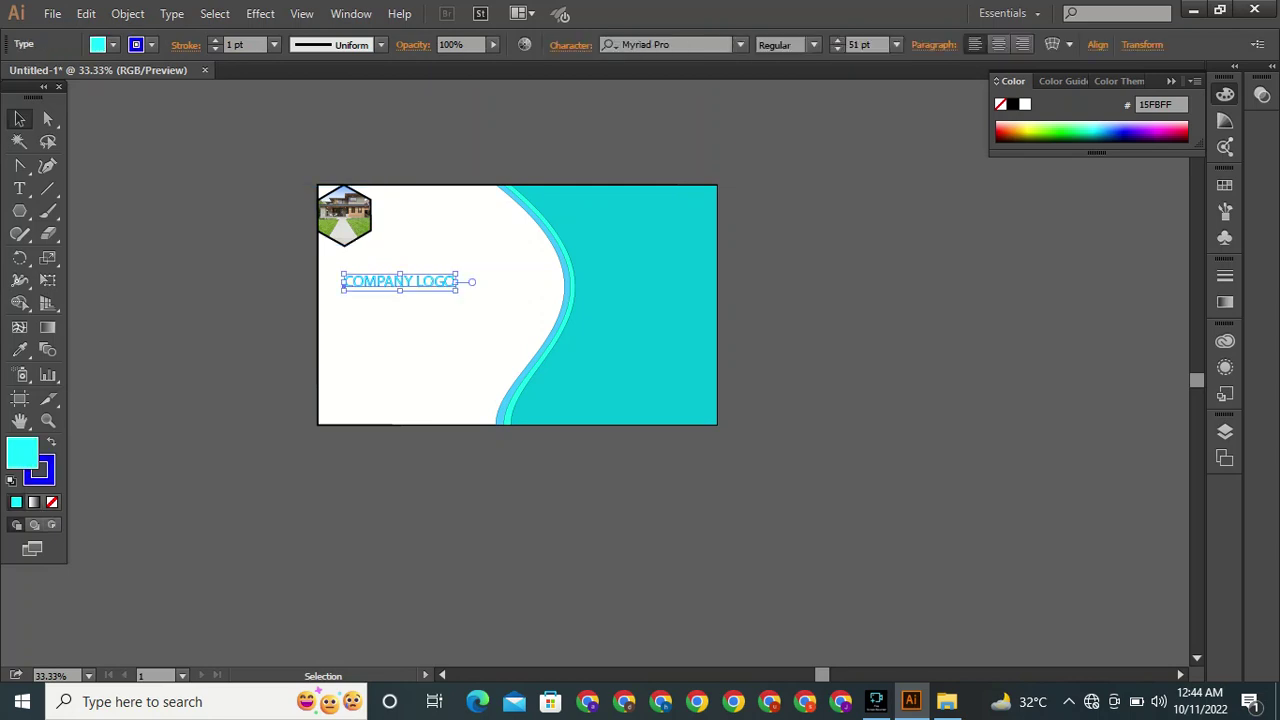
pyautogui.moveTo(458, 290); pyautogui.dragTo(486, 295)
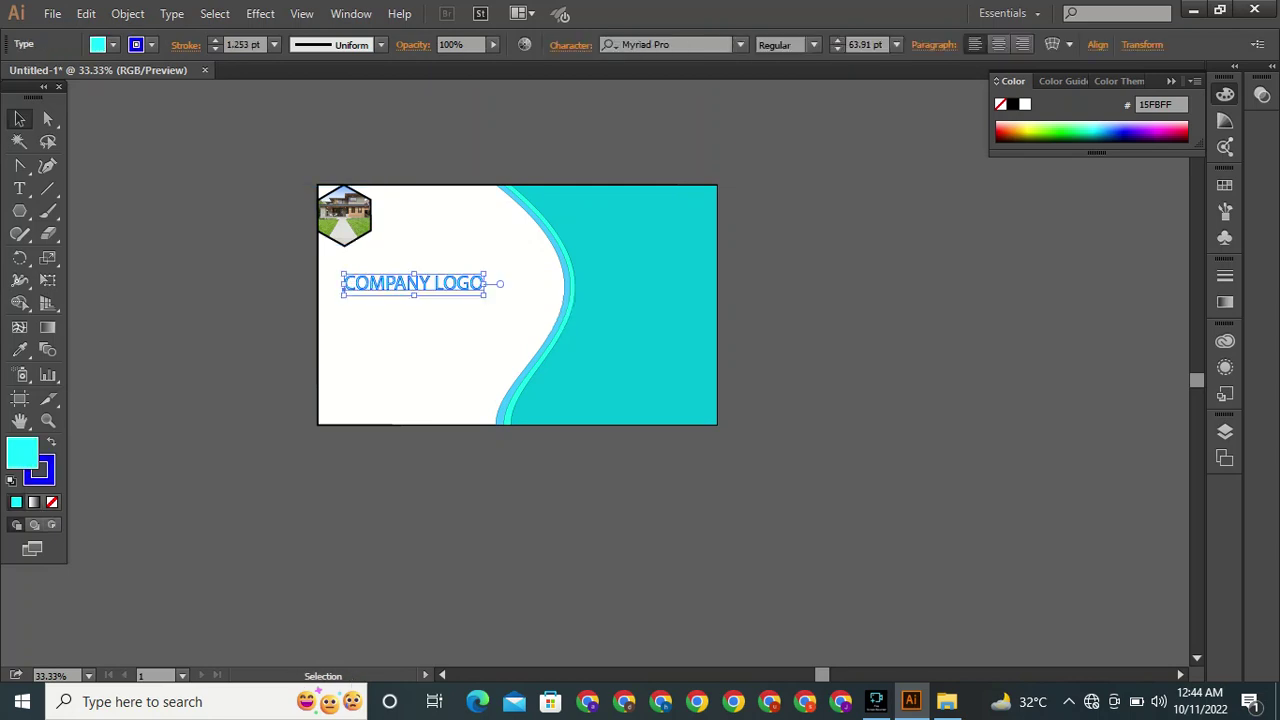
pyautogui.hotkey('ctrl', 'shift', 'a')
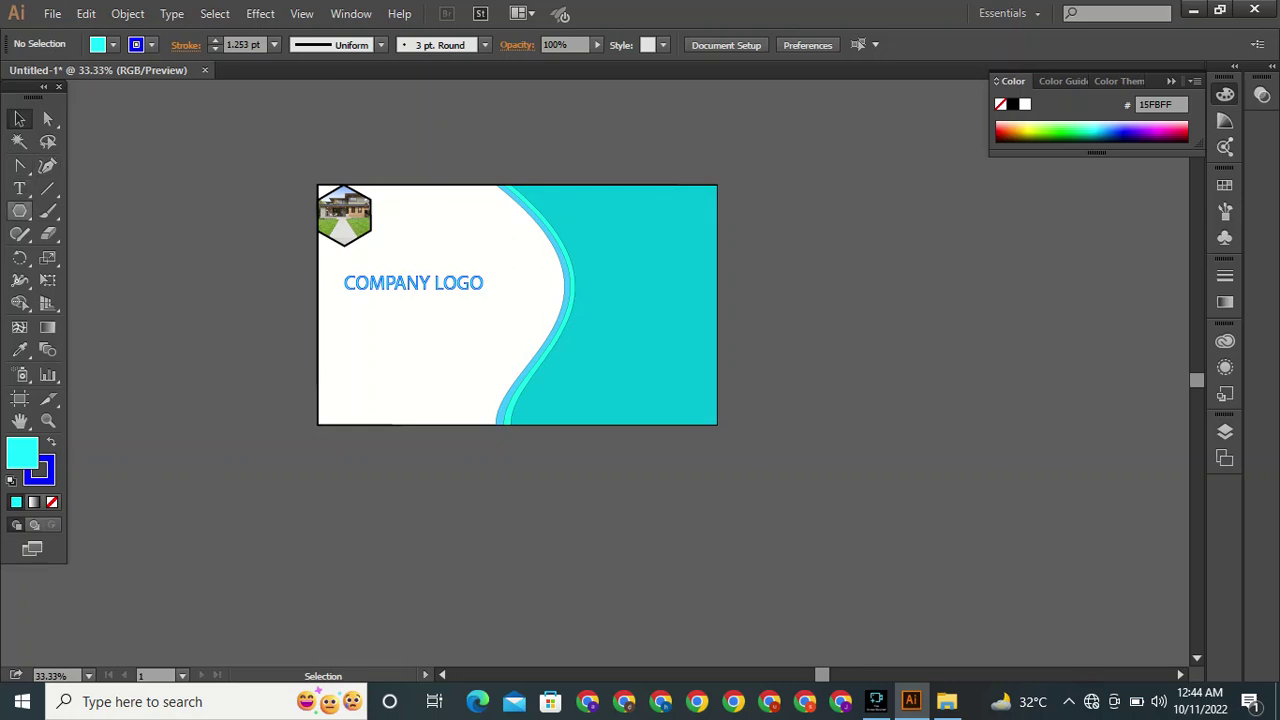
# Draw a circle about 237 px in diameter with the Ellipse tool on the white area below "COMPANY LOGO".
pyautogui.rightClick(20, 212)
pyautogui.click(92, 257)
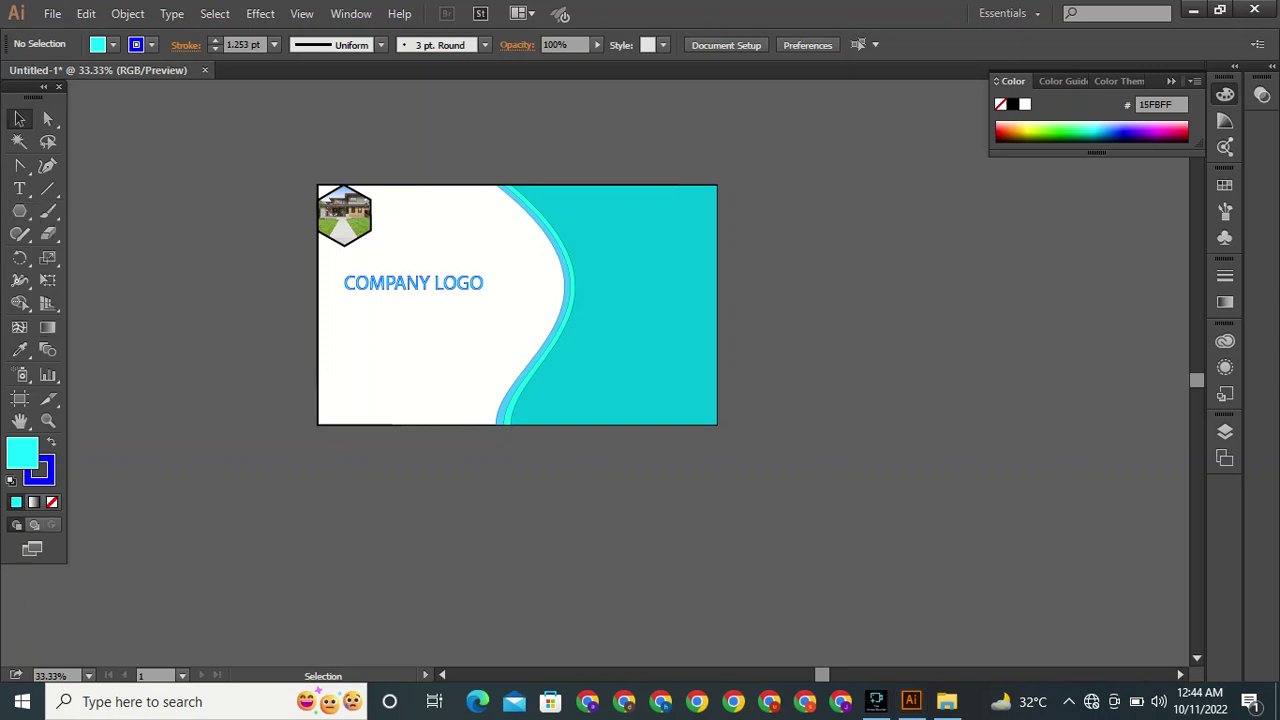
pyautogui.click(19, 211)
pyautogui.hotkey('ctrl', '+')
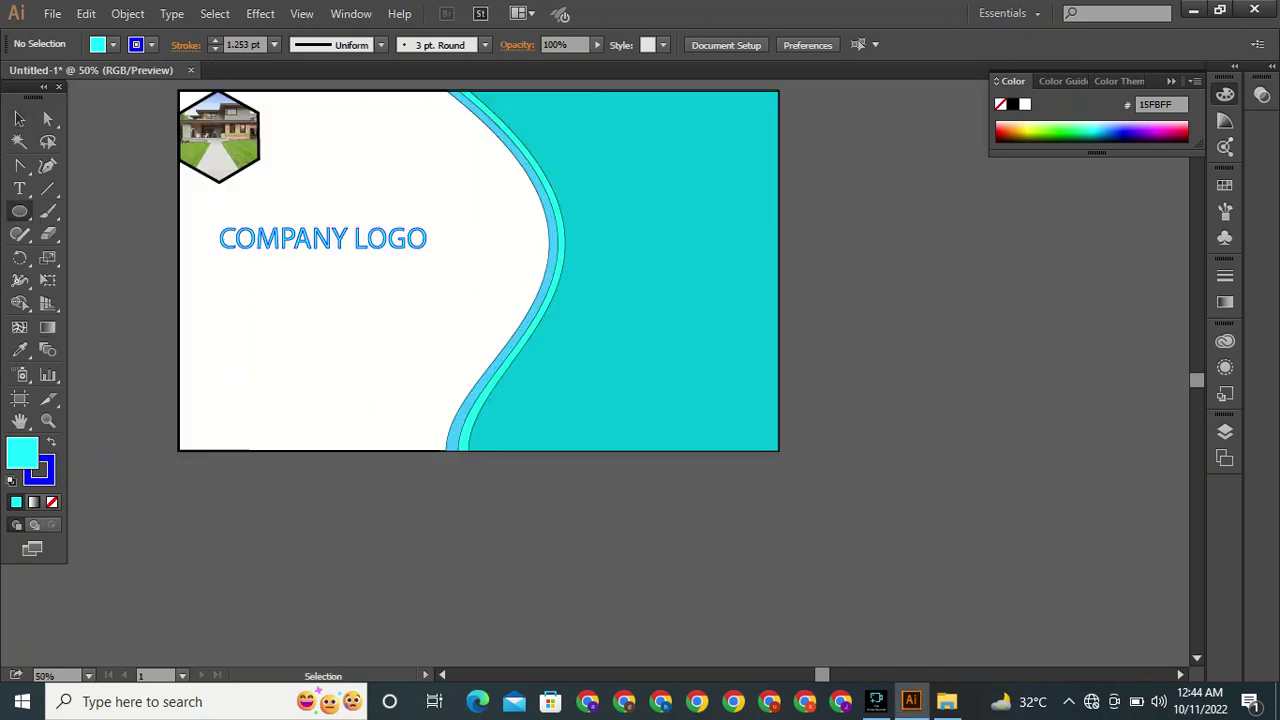
pyautogui.press('space')
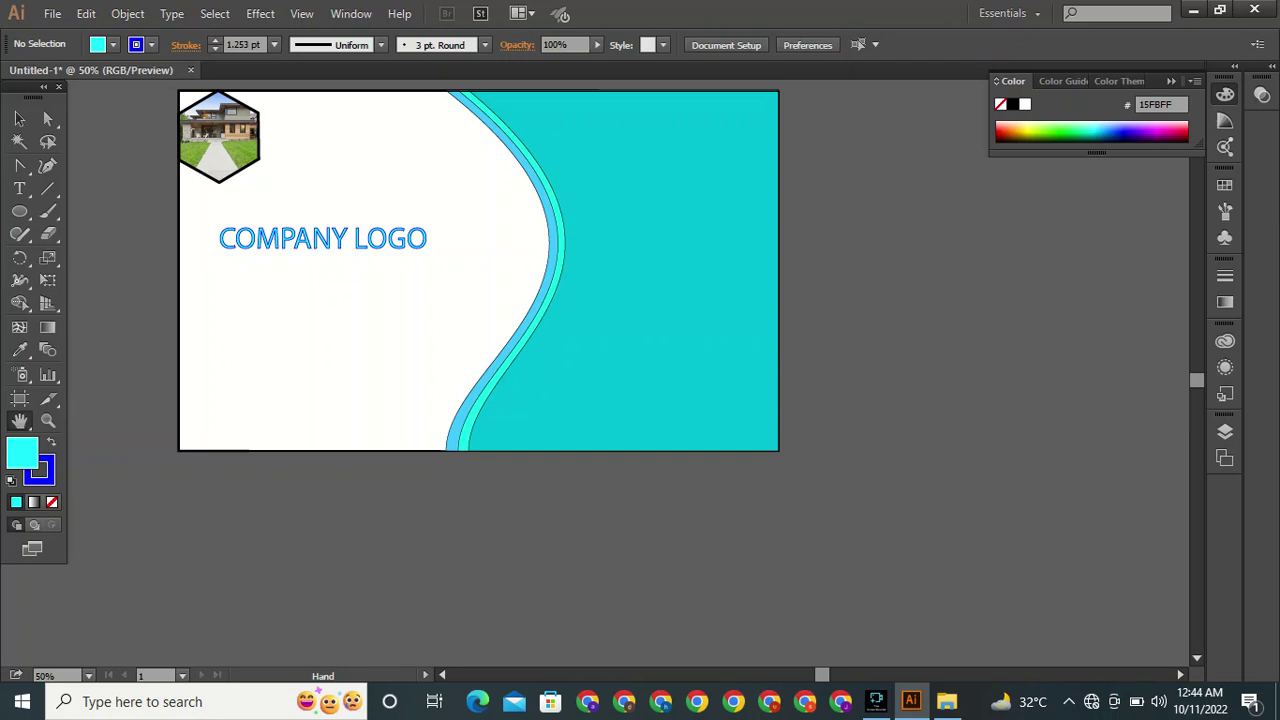
pyautogui.moveTo(500, 300); pyautogui.dragTo(601, 300)
pyautogui.hotkey('ctrl', '=')
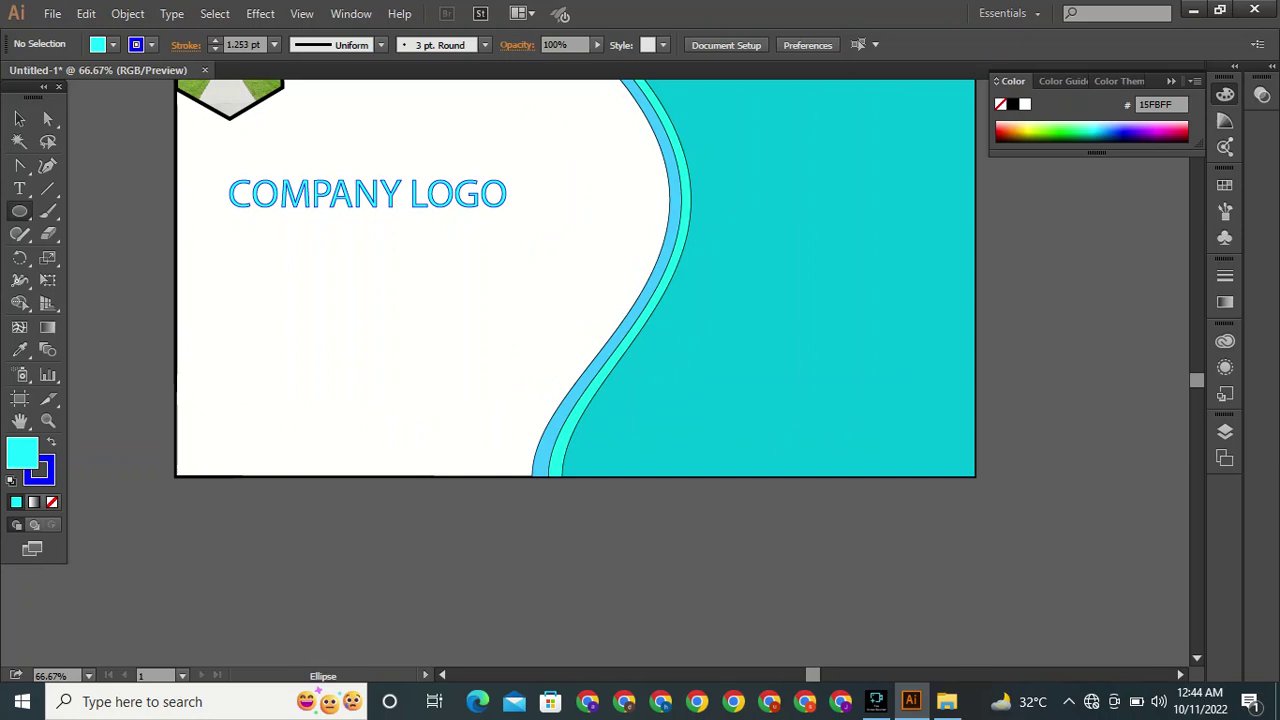
pyautogui.moveTo(262, 260); pyautogui.dragTo(409, 408)
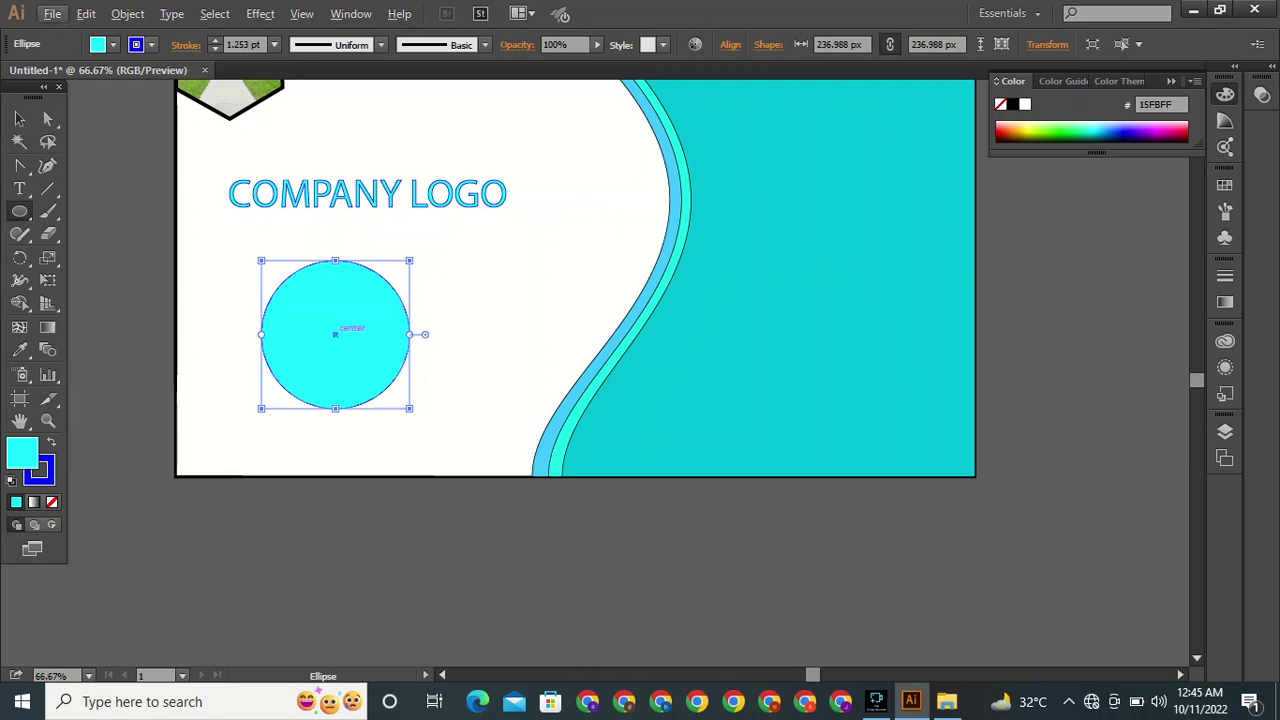
pyautogui.click(301, 13)
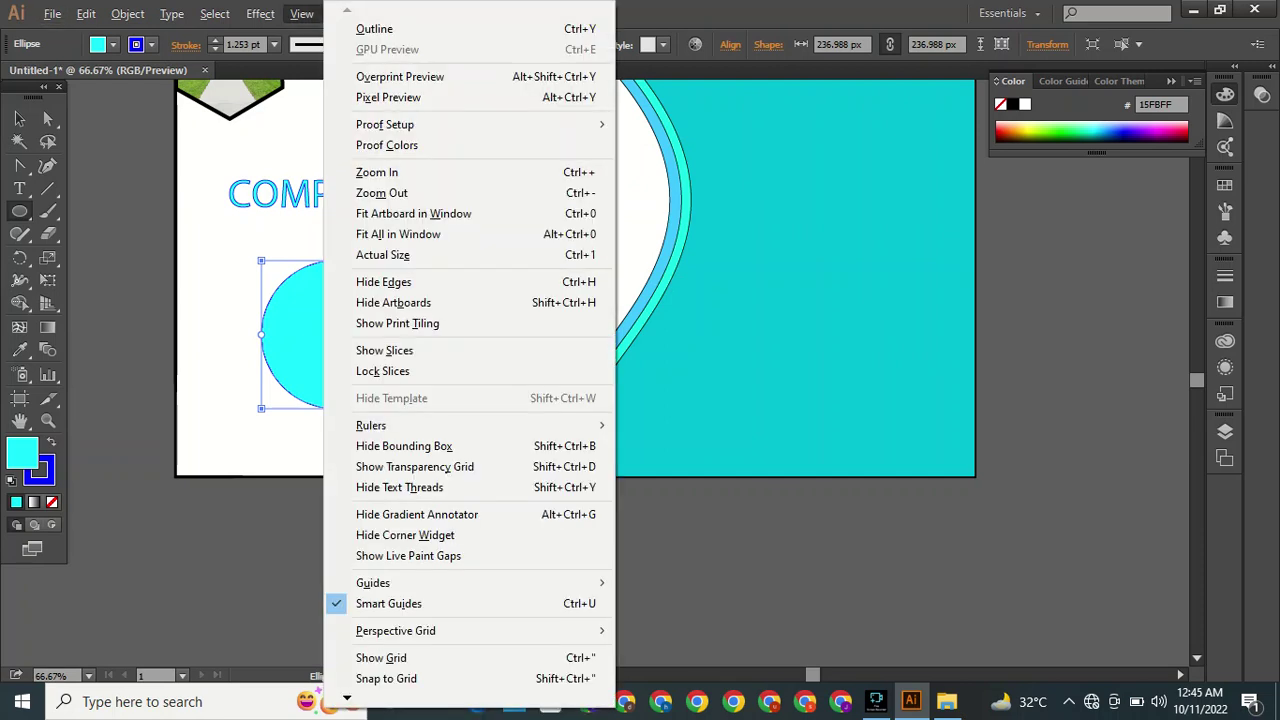
pyautogui.press('Escape')
pyautogui.click(165, 487)
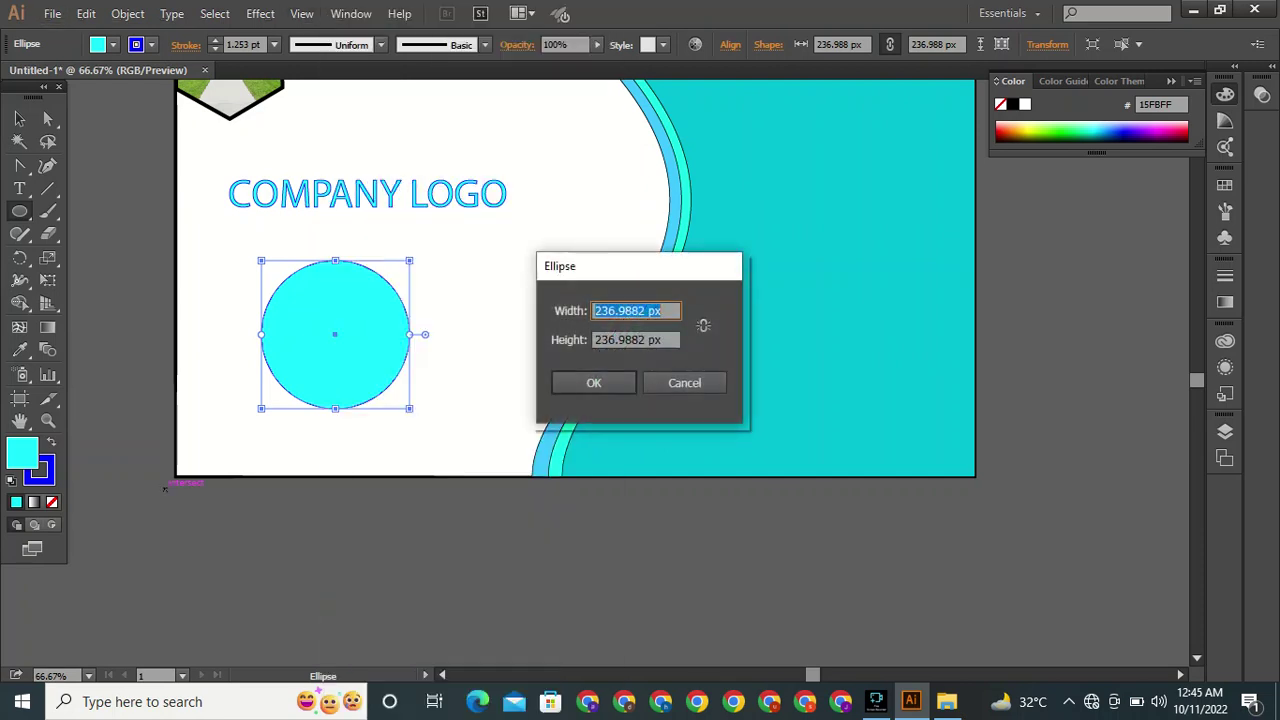
pyautogui.press('Escape')
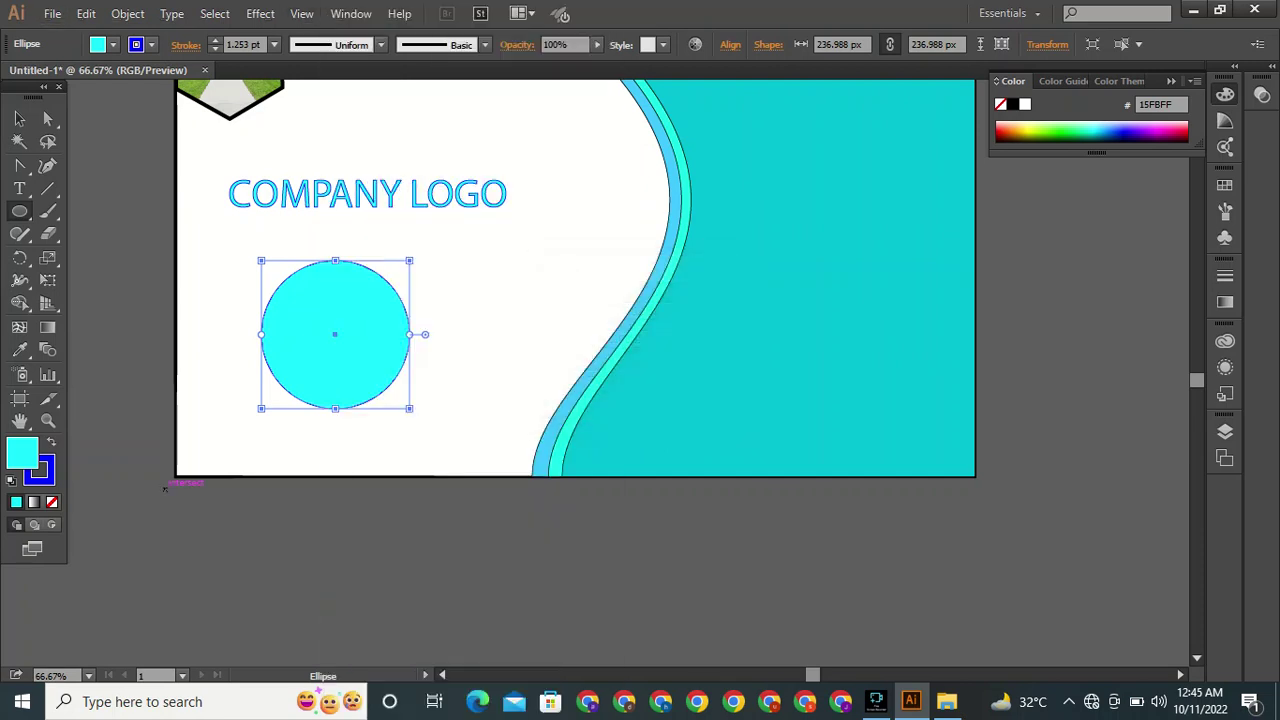
# Duplicate the circle, shrink the copy to about 201 × 220 px and overlap it on the original, shifted slightly right.
pyautogui.press('v')
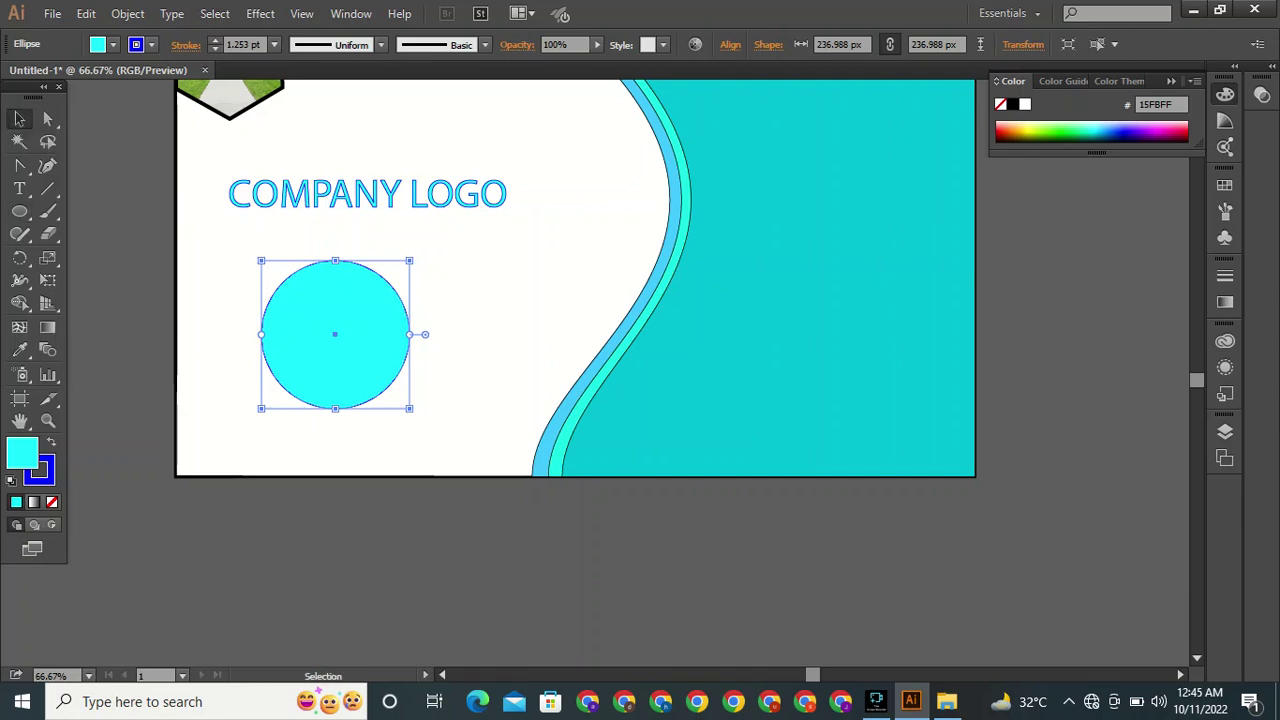
pyautogui.hotkey('ctrl', 'shift', 'a')
pyautogui.click(335, 334)
pyautogui.moveTo(376, 364); pyautogui.dragTo(424, 372)
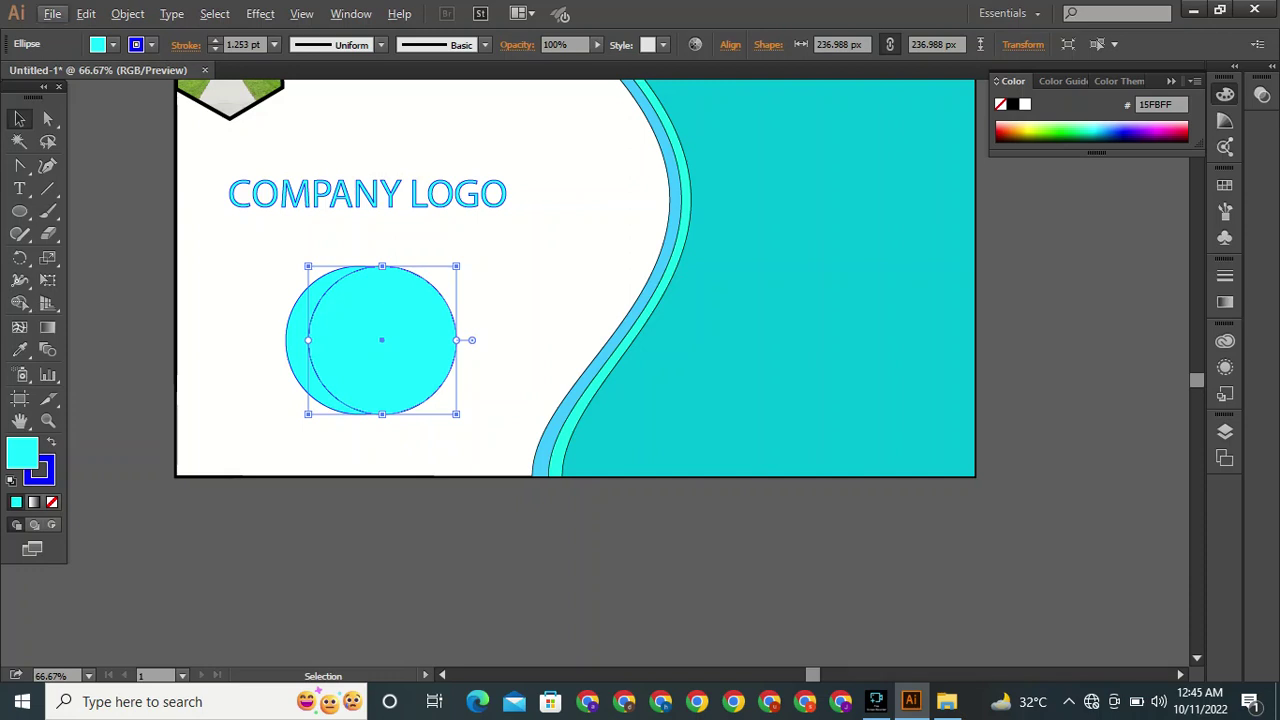
pyautogui.moveTo(456, 413); pyautogui.dragTo(433, 404)
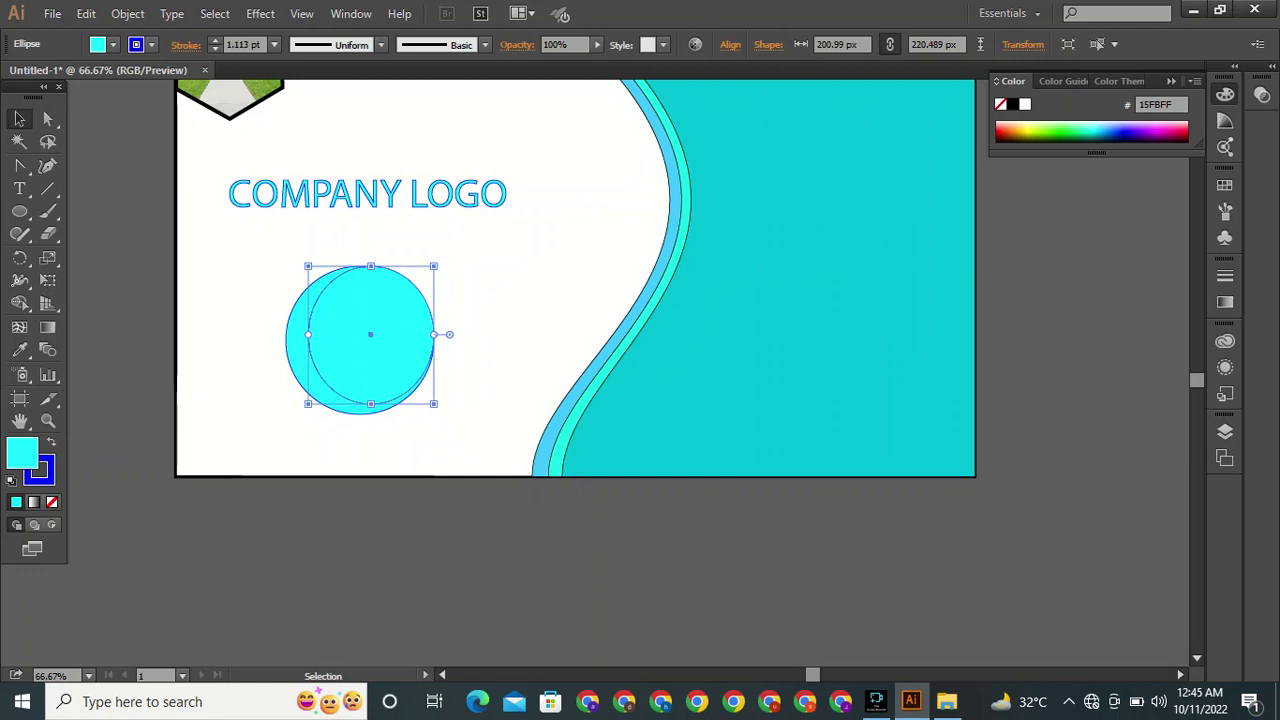
pyautogui.moveTo(412, 349); pyautogui.dragTo(377, 340)
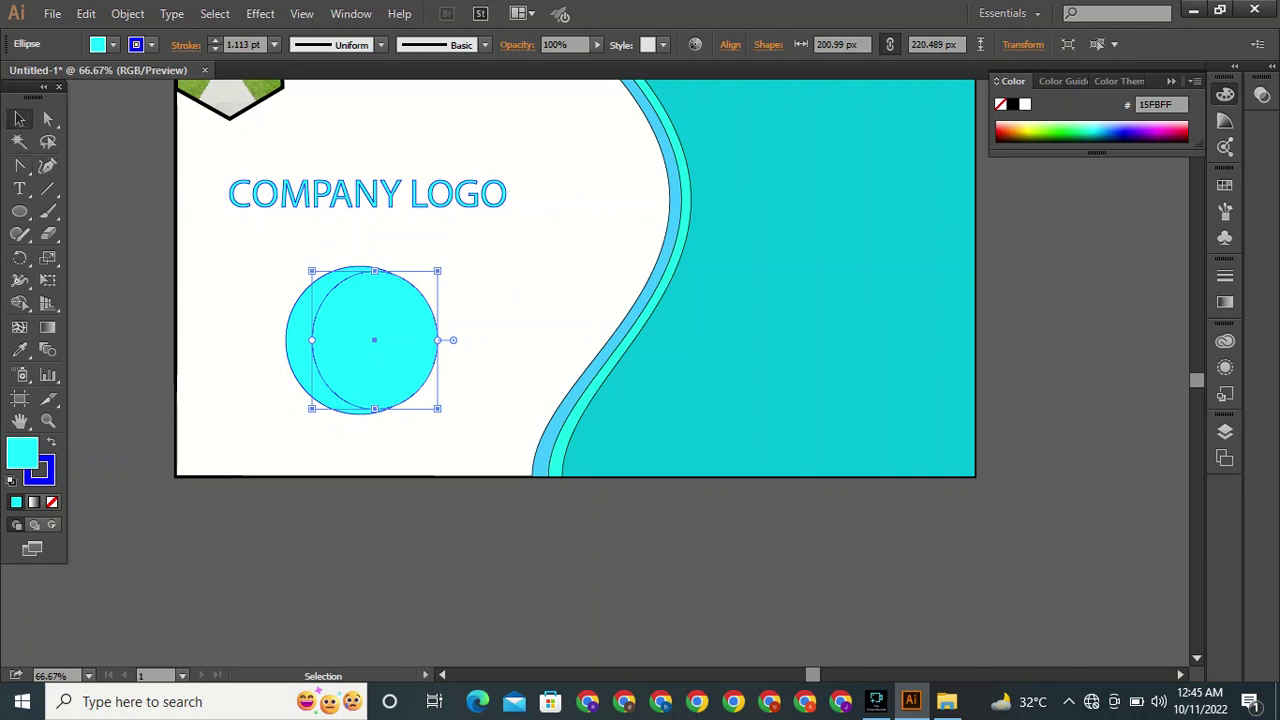
# Select both circles and remove the overlapping circle's area with the Shape Builder to leave a left-hand crescent, then deselect it.
pyautogui.moveTo(242, 282); pyautogui.dragTo(320, 373)
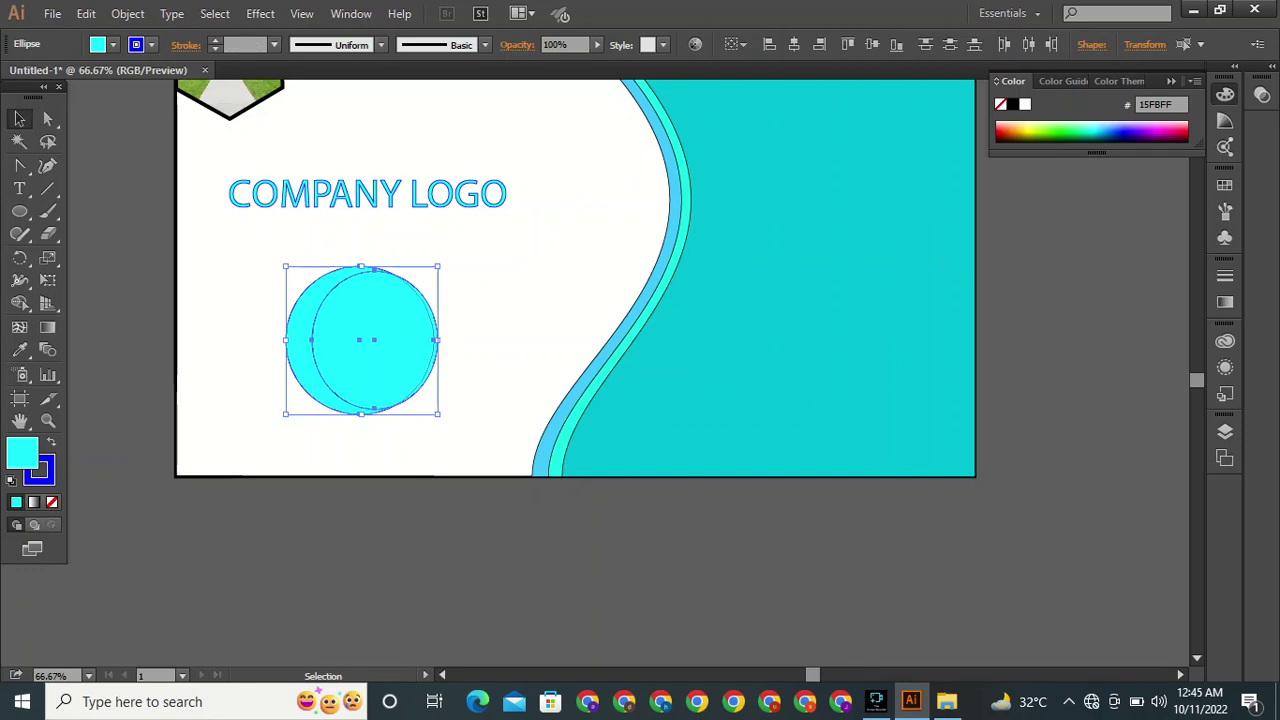
pyautogui.click(374, 340)
pyautogui.moveTo(424, 336); pyautogui.dragTo(430, 336)
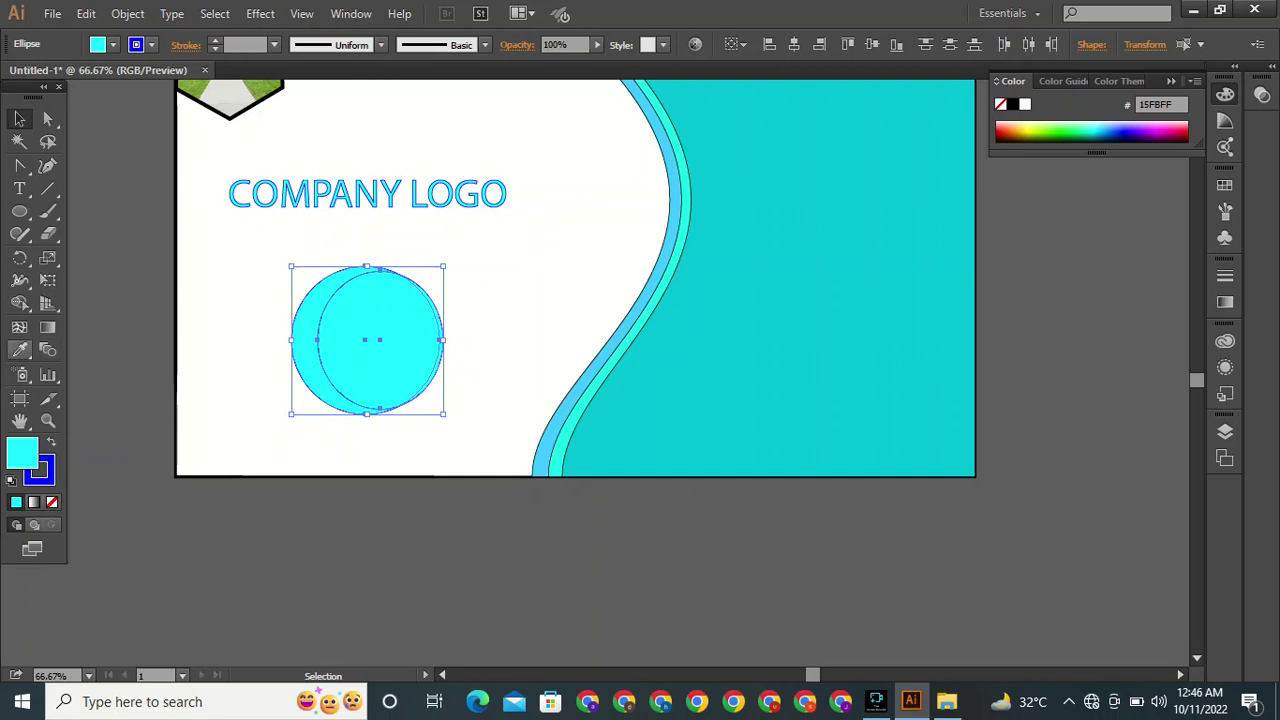
pyautogui.click(19, 303)
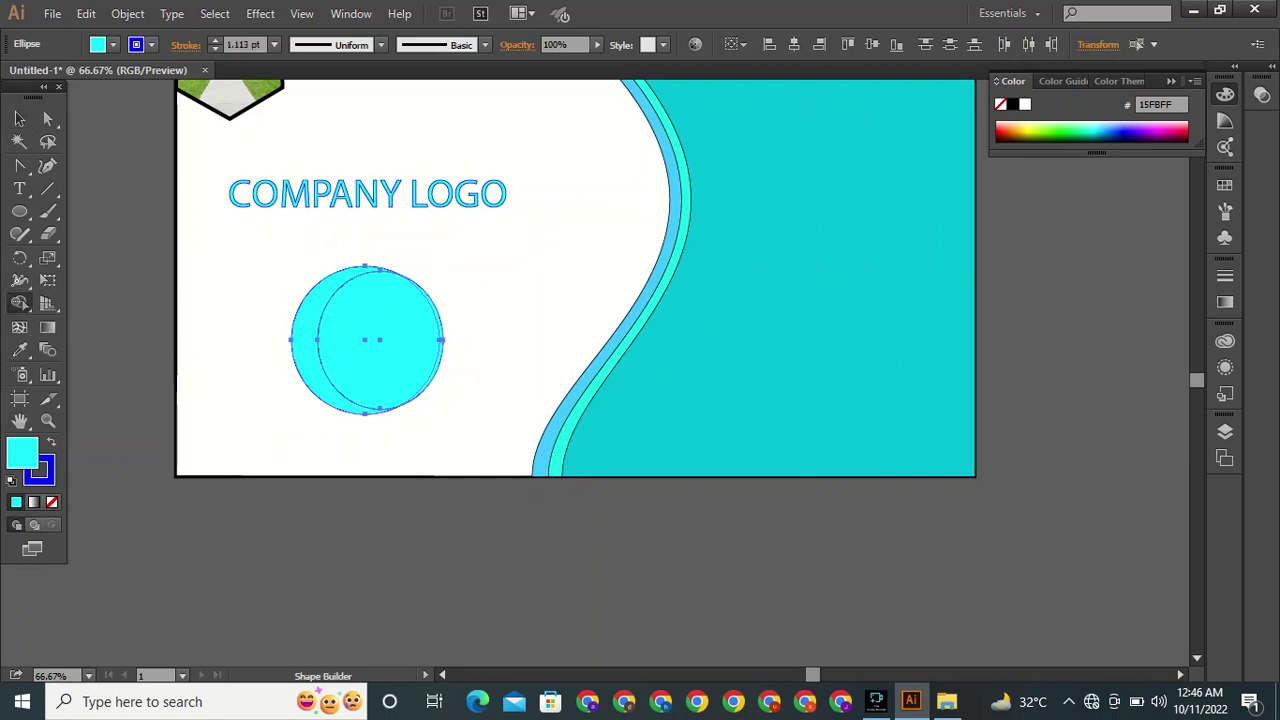
pyautogui.moveTo(437, 320); pyautogui.dragTo(478, 318)
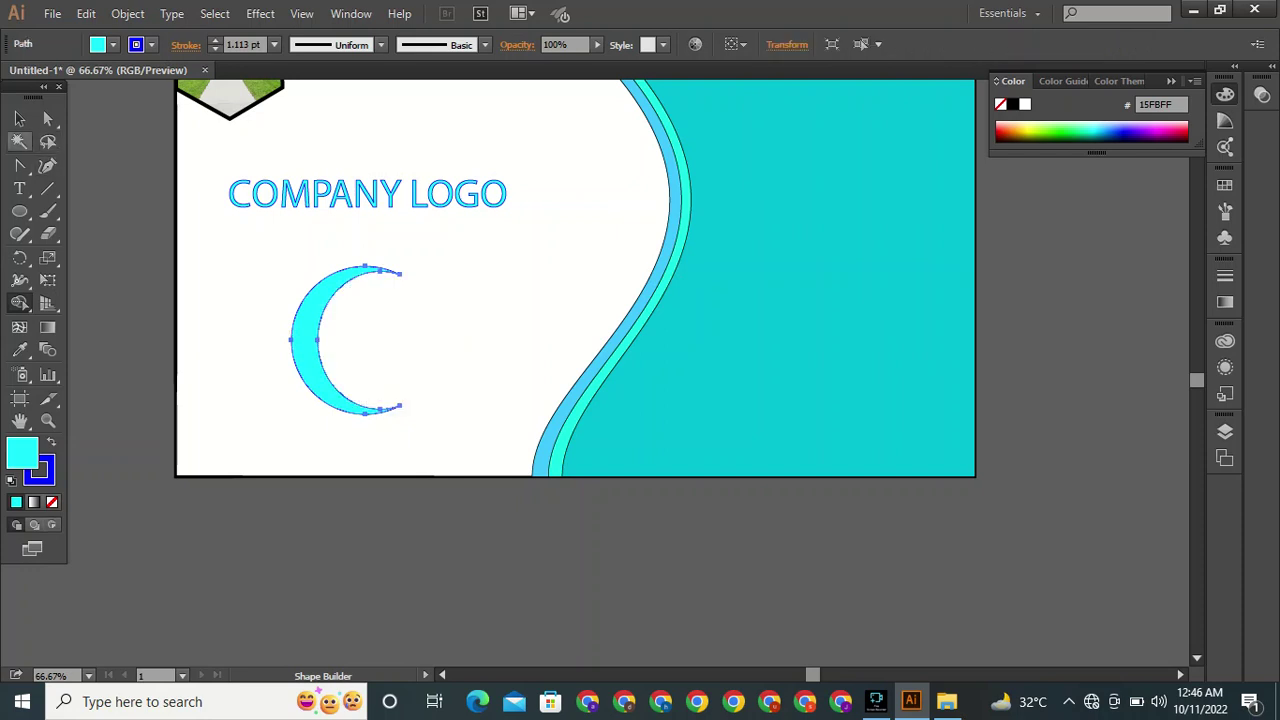
pyautogui.click(19, 118)
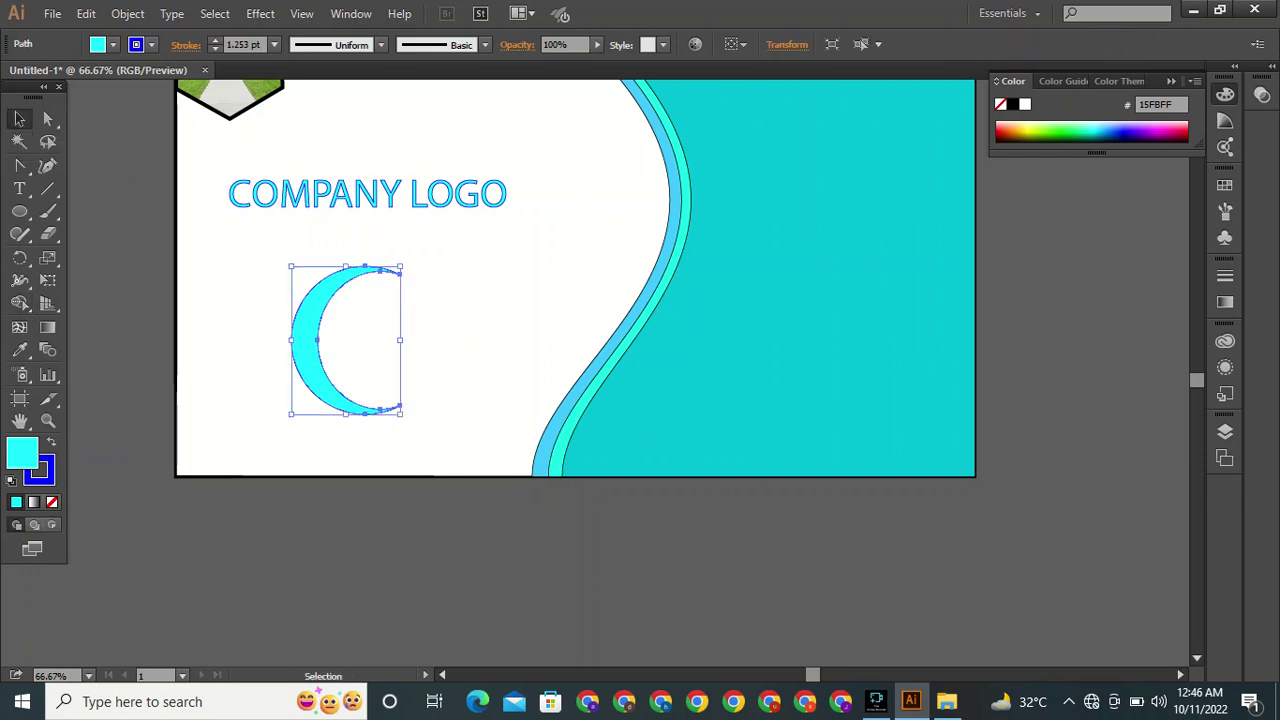
pyautogui.hotkey('ctrl', 'shift', 'a')
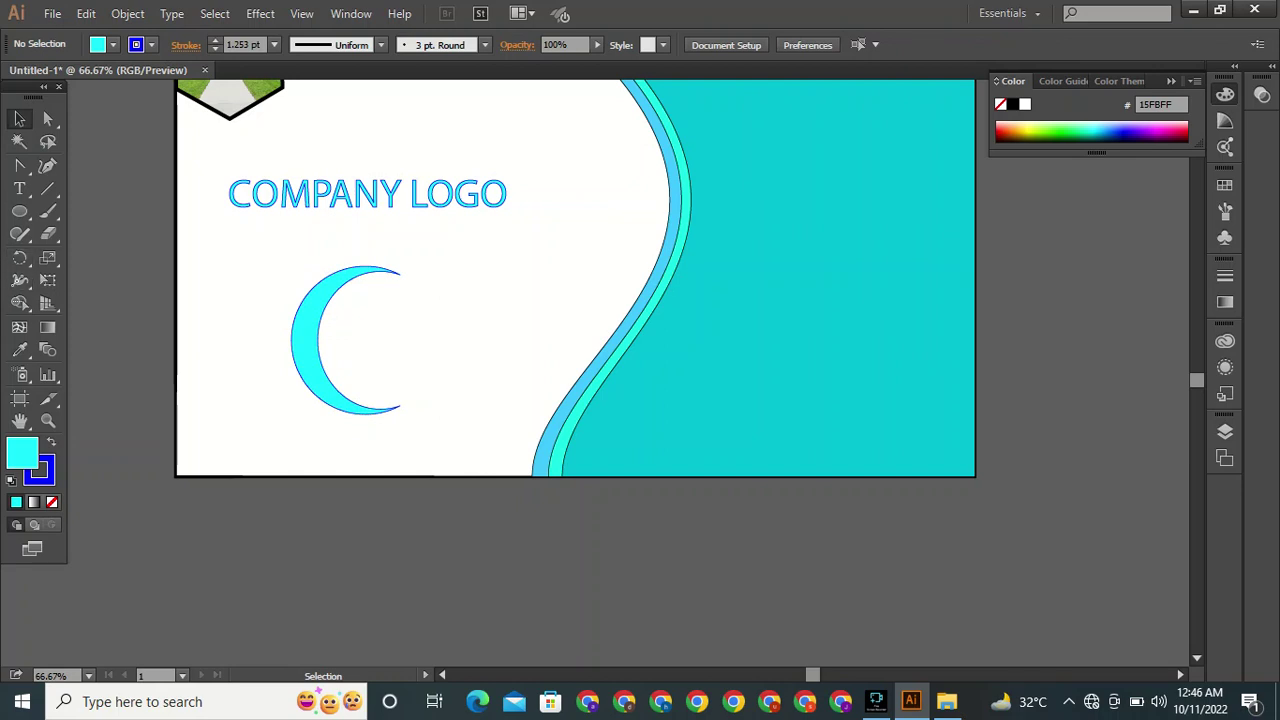
# Draw two horizontal rectangles beside the crescent, a lower one about 111 × 18 px and an upper one about 115 × 10 px.
pyautogui.moveTo(19, 211); pyautogui.dragTo(90, 209)
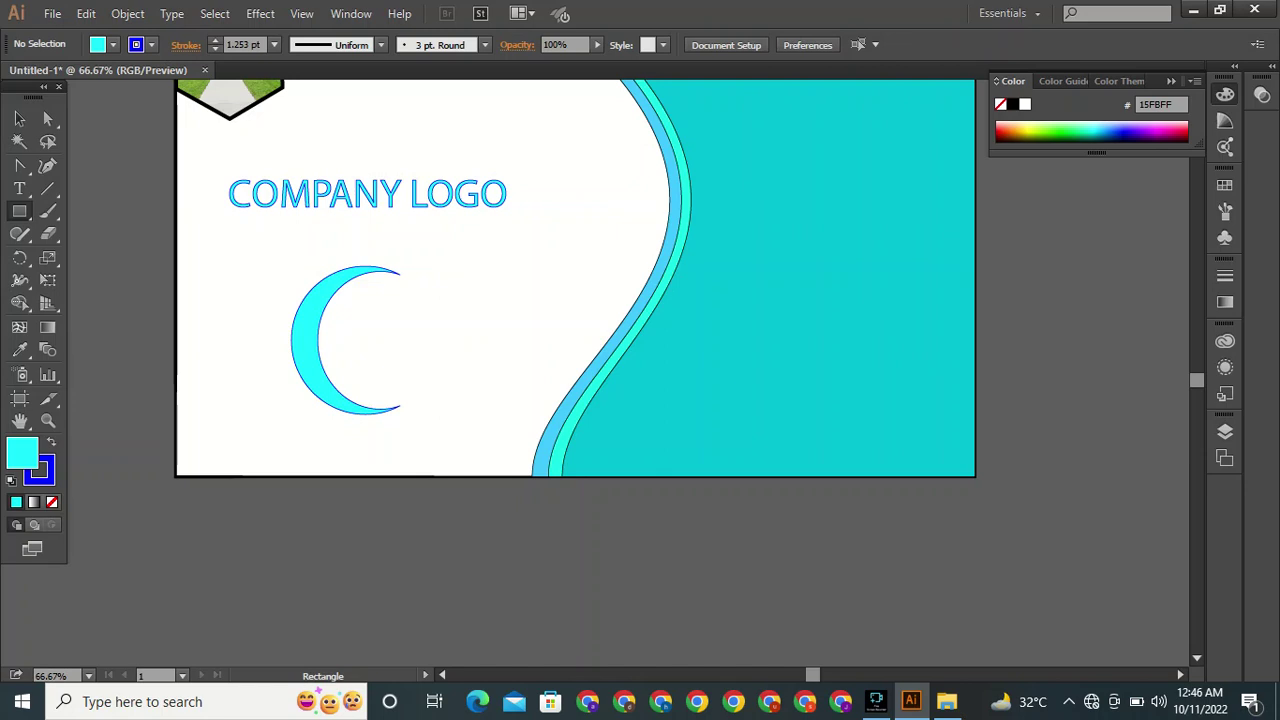
pyautogui.moveTo(372, 345)
pyautogui.mouseDown()
pyautogui.moveTo(411, 350)
pyautogui.moveTo(410, 325)
pyautogui.moveTo(388, 361)
pyautogui.mouseUp()
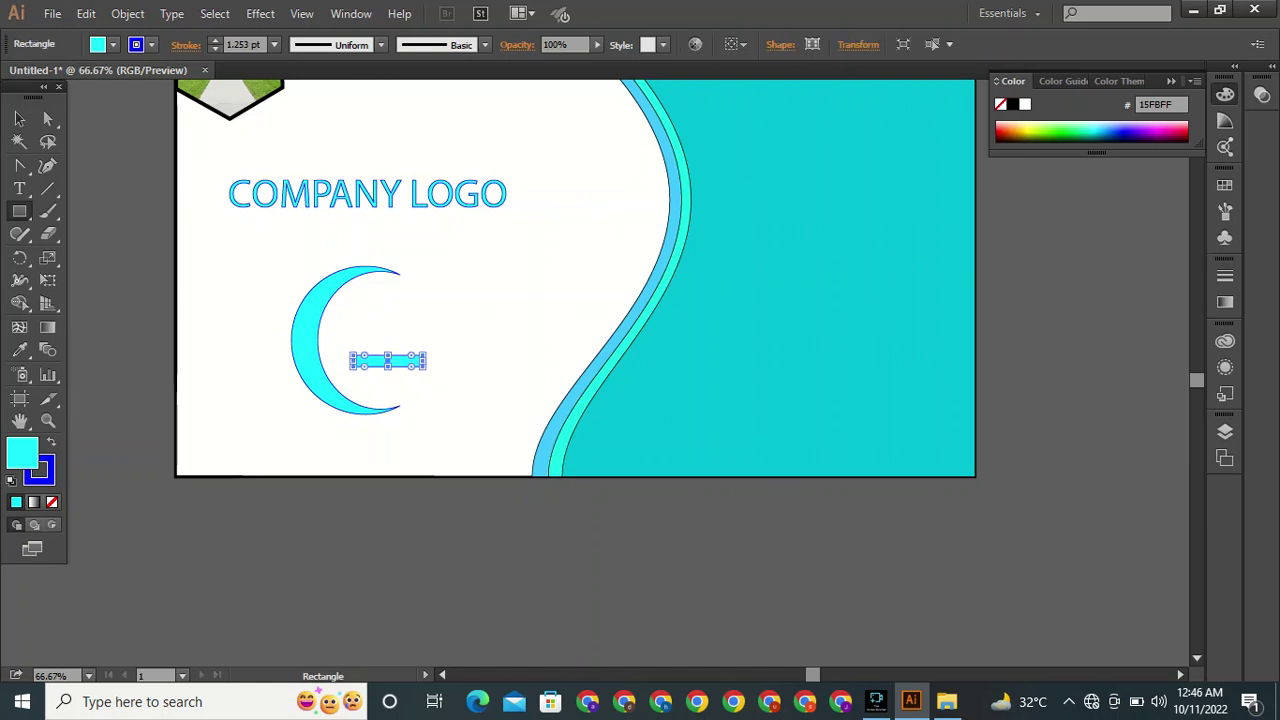
pyautogui.moveTo(400, 278)
pyautogui.mouseDown()
pyautogui.moveTo(443, 314)
pyautogui.moveTo(410, 330)
pyautogui.moveTo(404, 286)
pyautogui.mouseUp()
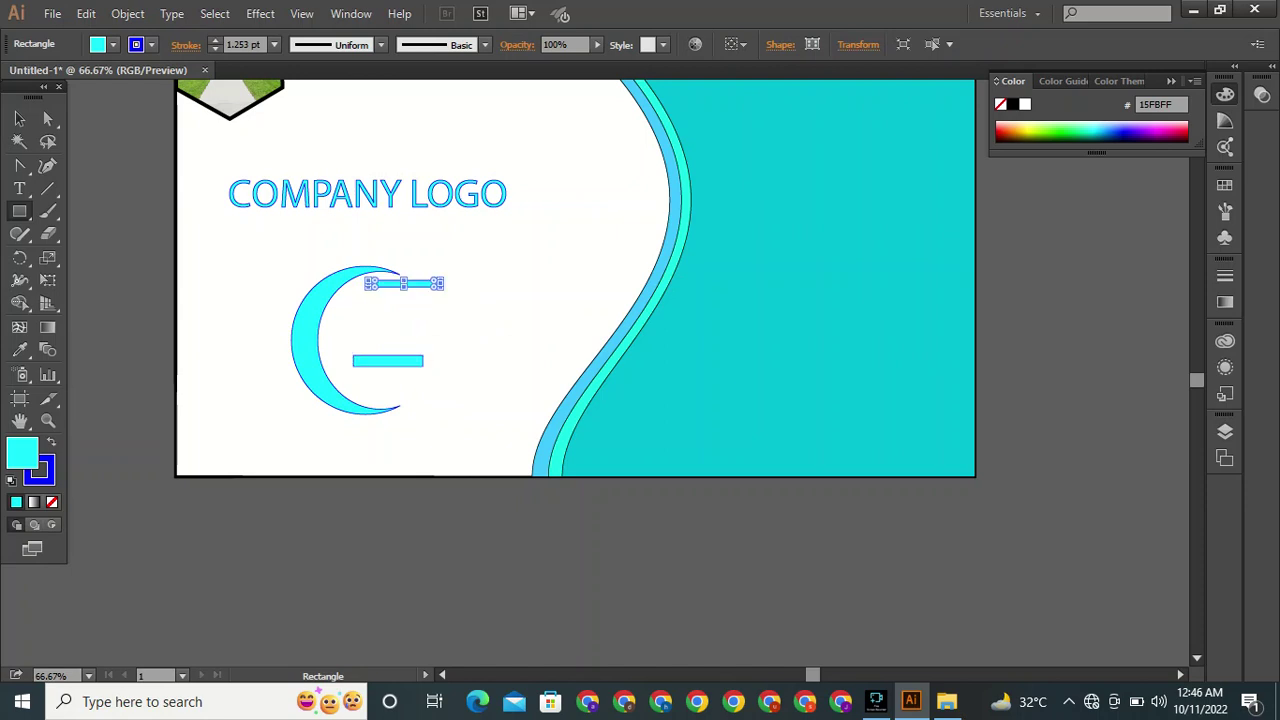
# Rotate the upper bar to a rising 45° diagonal, resize it to about 189 × 17 px and place it at the crescent's opening.
pyautogui.click(19, 118)
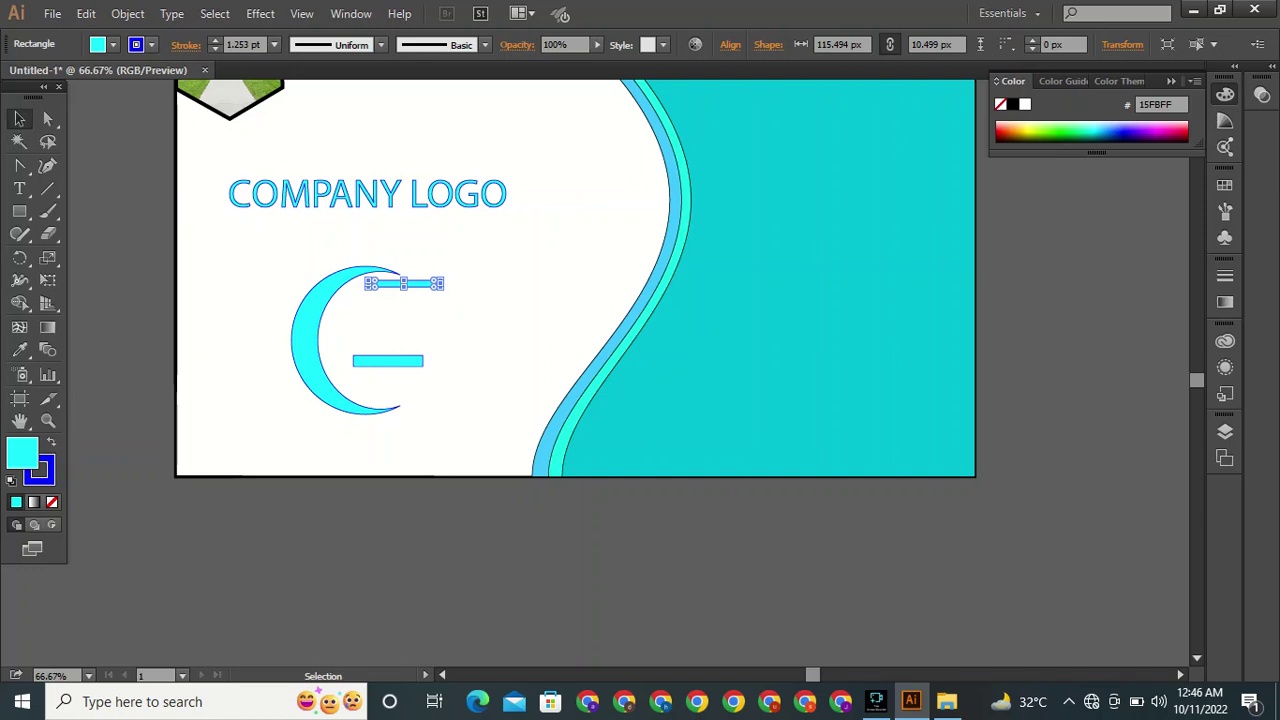
pyautogui.moveTo(444, 281); pyautogui.dragTo(432, 255)
pyautogui.moveTo(380, 307); pyautogui.dragTo(317, 365)
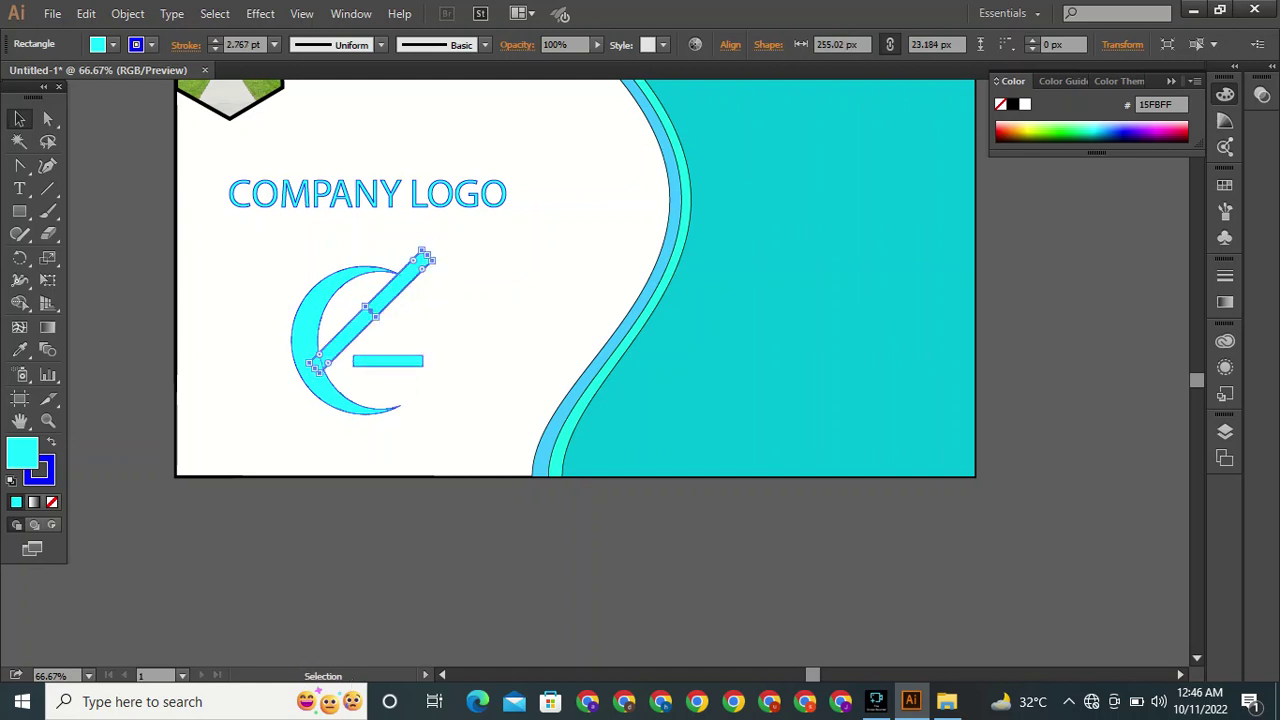
pyautogui.moveTo(407, 273); pyautogui.dragTo(425, 291)
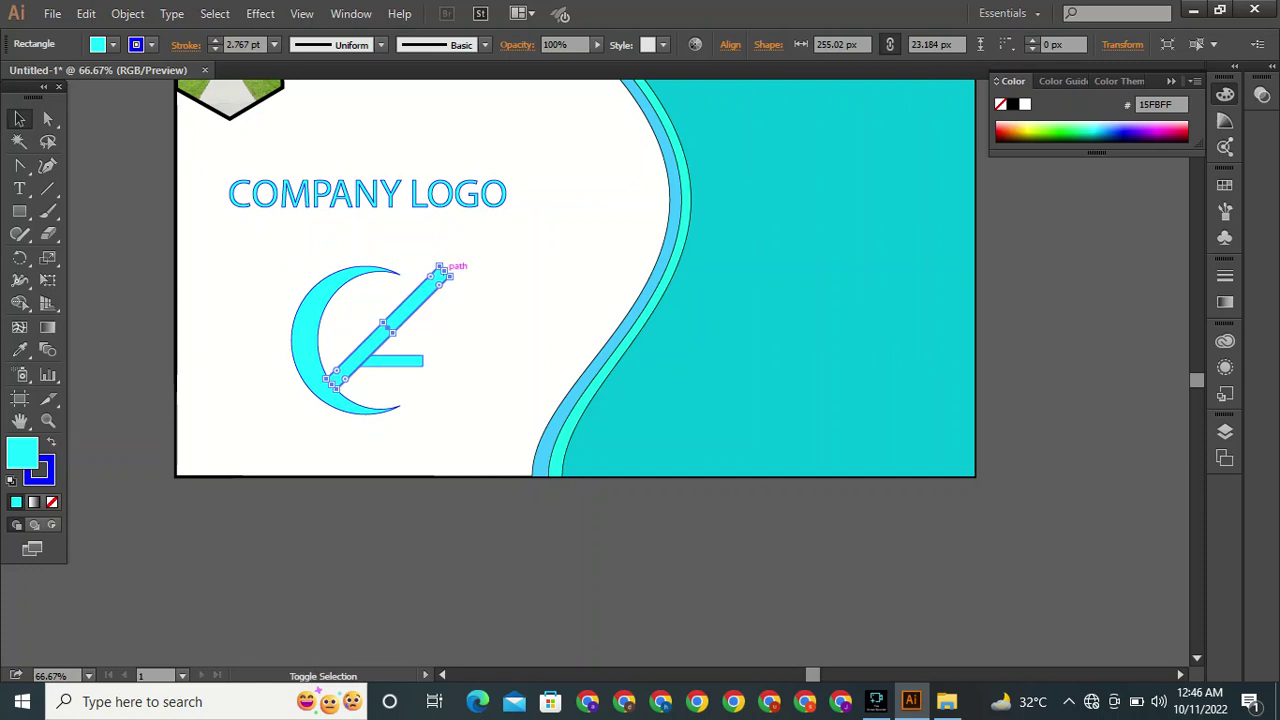
pyautogui.keyDown('shift'); pyautogui.click(441, 269); pyautogui.keyUp('shift')
pyautogui.moveTo(444, 271); pyautogui.dragTo(430, 286)
pyautogui.moveTo(423, 291); pyautogui.dragTo(412, 296)
pyautogui.moveTo(367, 348); pyautogui.dragTo(400, 267)
# Rotate the lower bar to the same rising diagonal, place it parallel below the longer bar and deselect it.
pyautogui.click(400, 363)
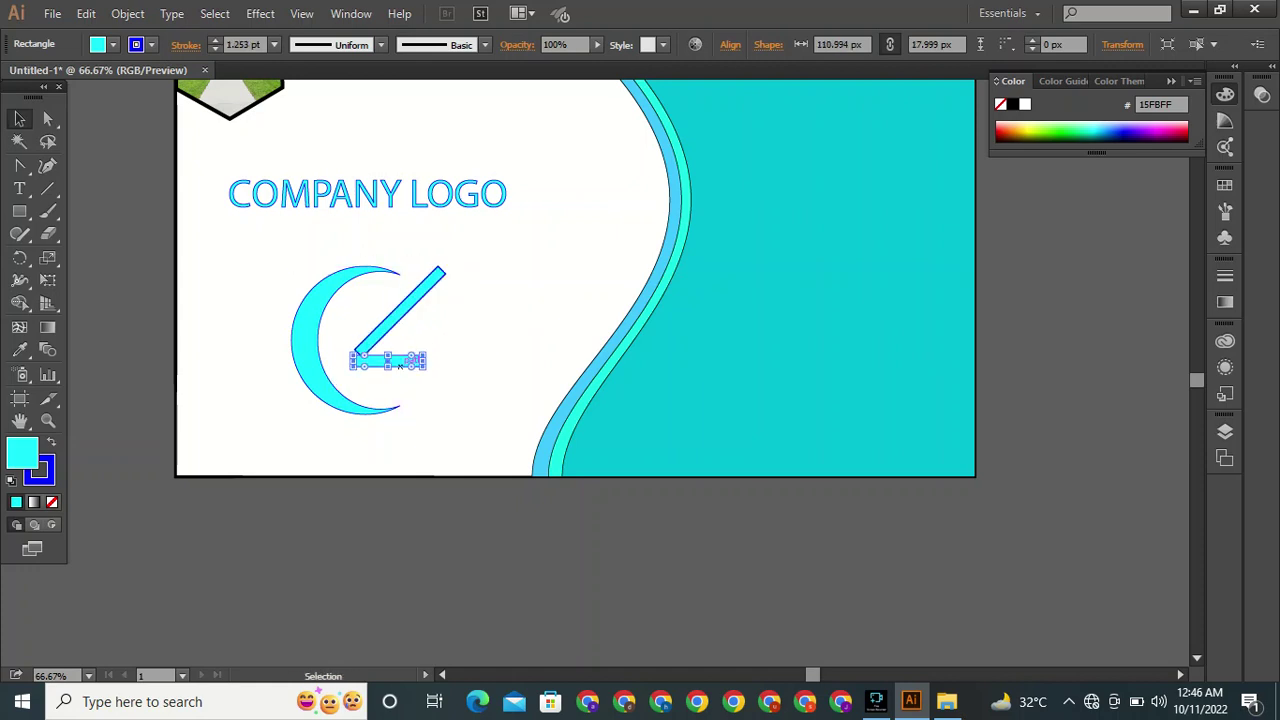
pyautogui.moveTo(400, 366); pyautogui.dragTo(434, 331)
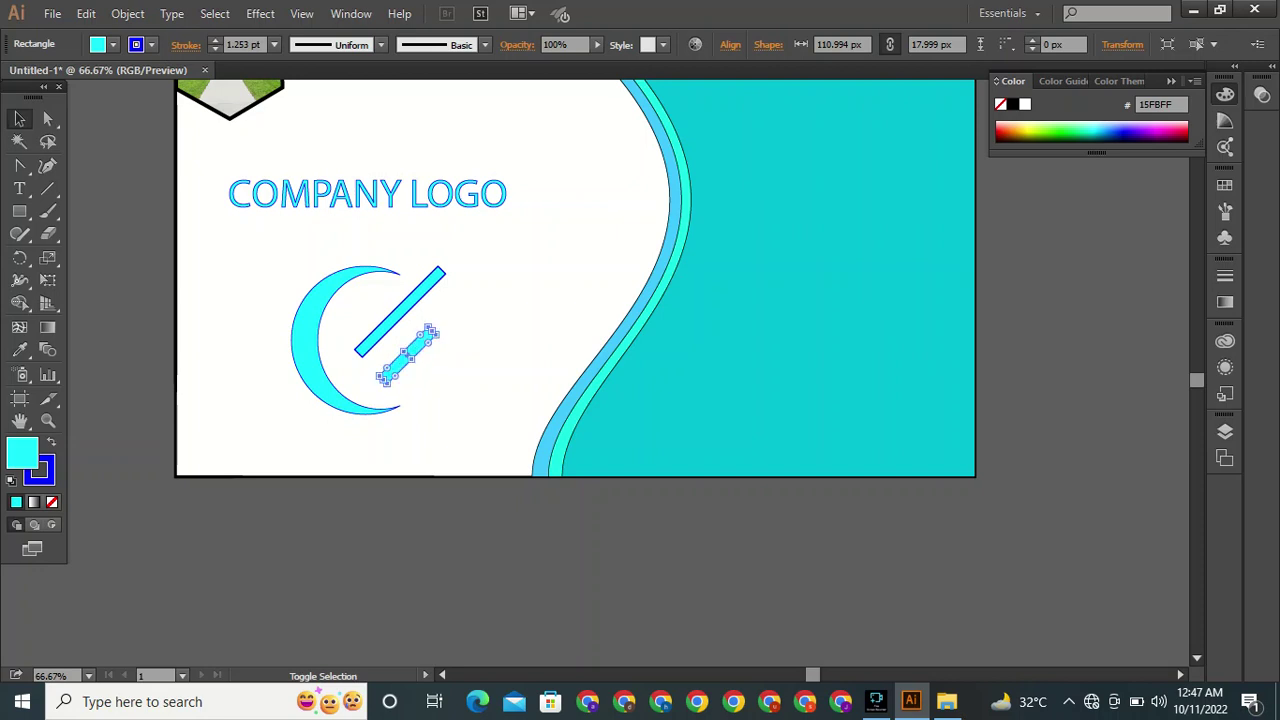
pyautogui.click(496, 365)
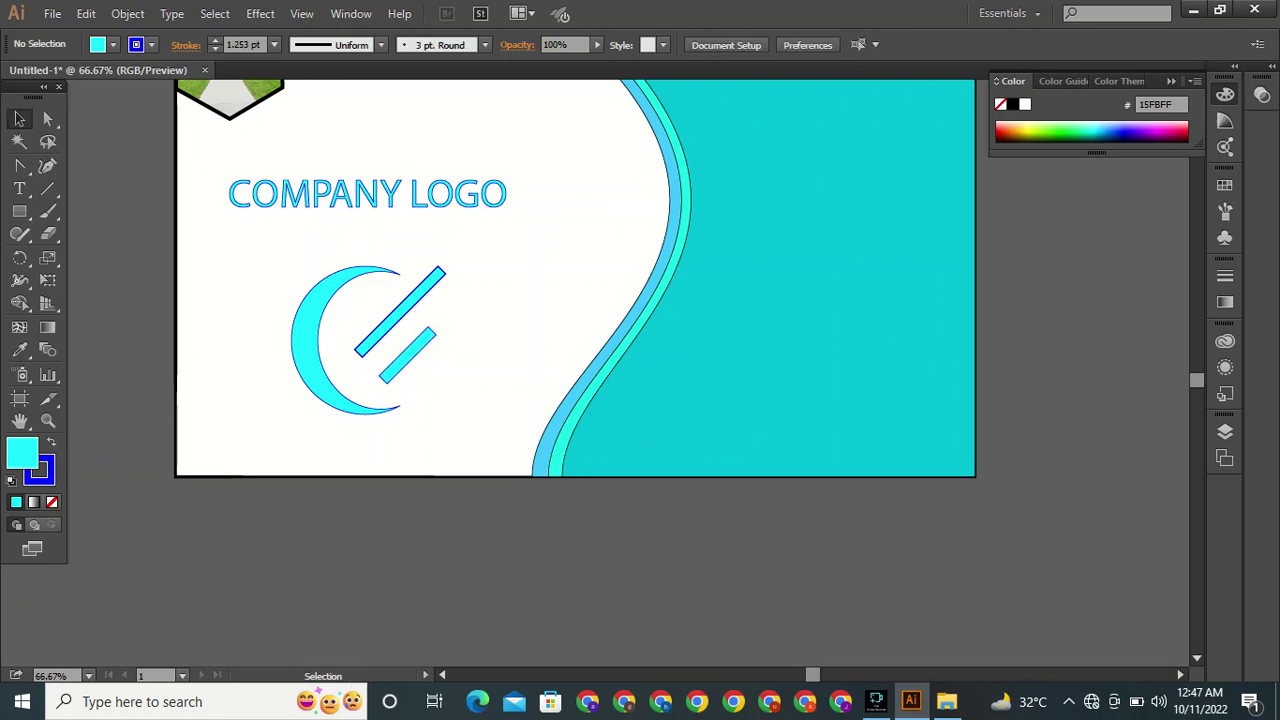
# Duplicate the crescent, reflect the copy across the vertical axis and place it to the right, facing the original.
pyautogui.click(312, 287)
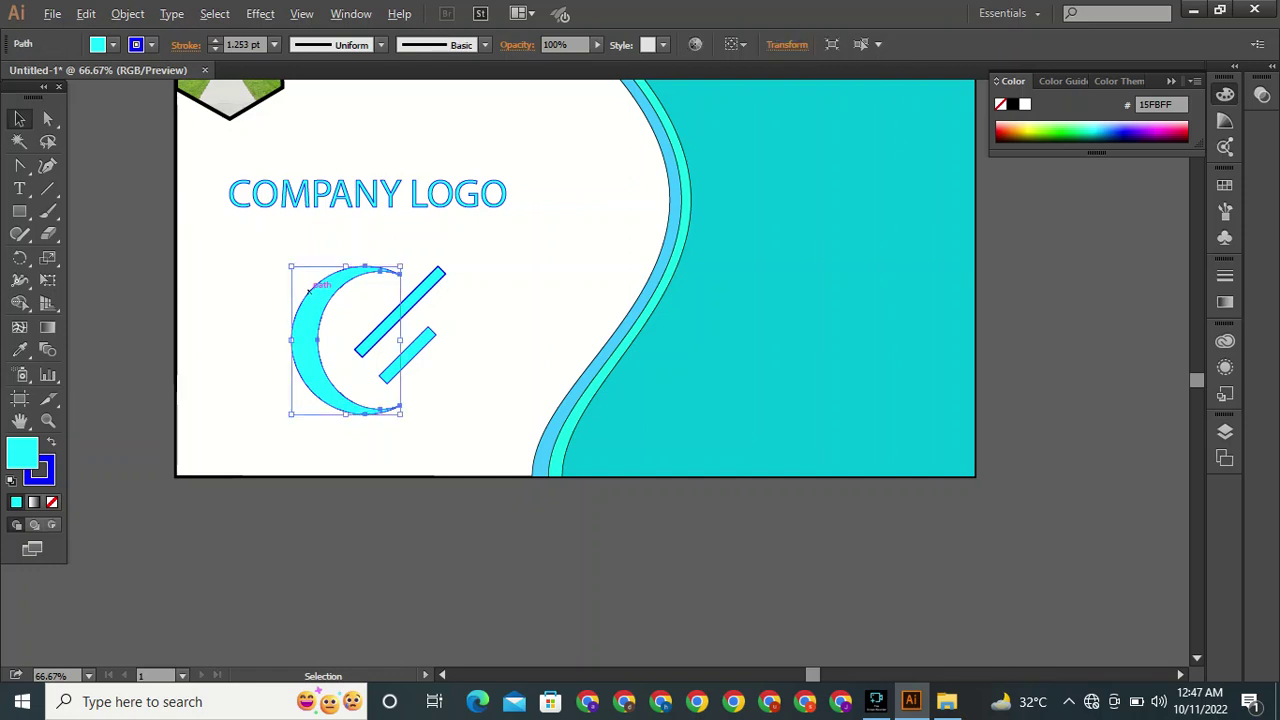
pyautogui.moveTo(312, 287); pyautogui.dragTo(400, 292)
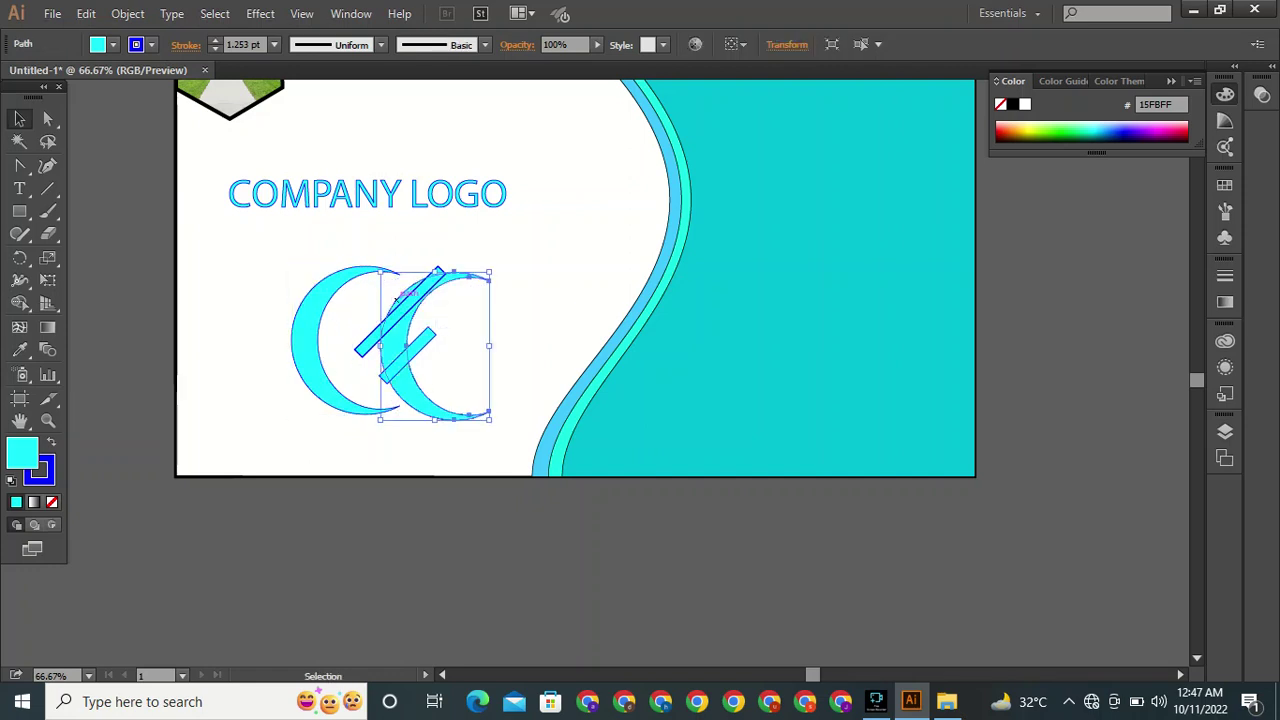
pyautogui.rightClick(397, 298)
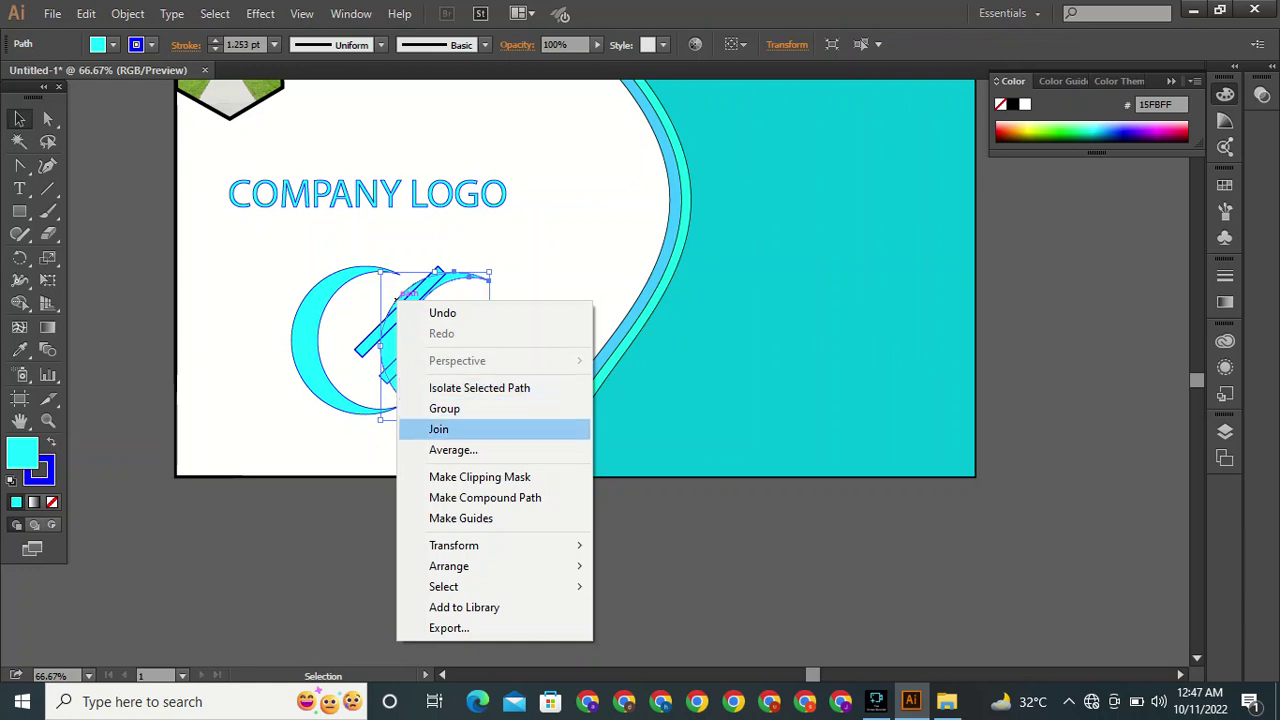
pyautogui.moveTo(470, 545)
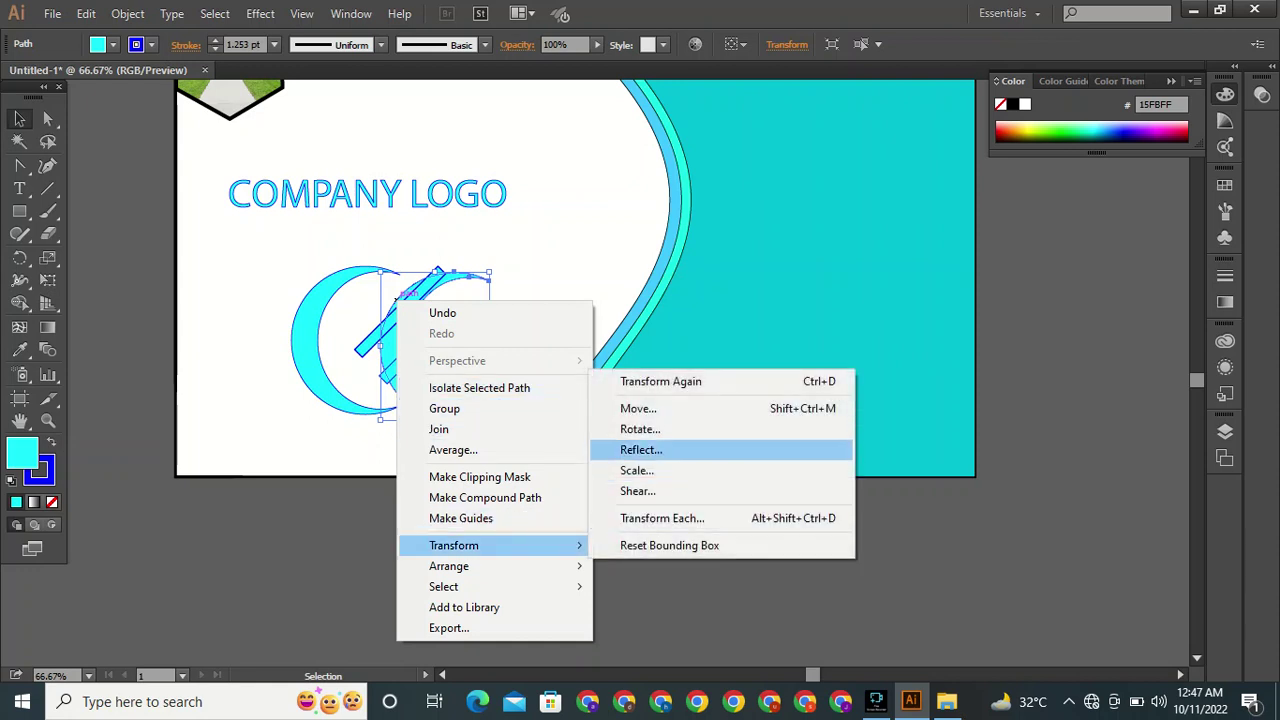
pyautogui.click(641, 450)
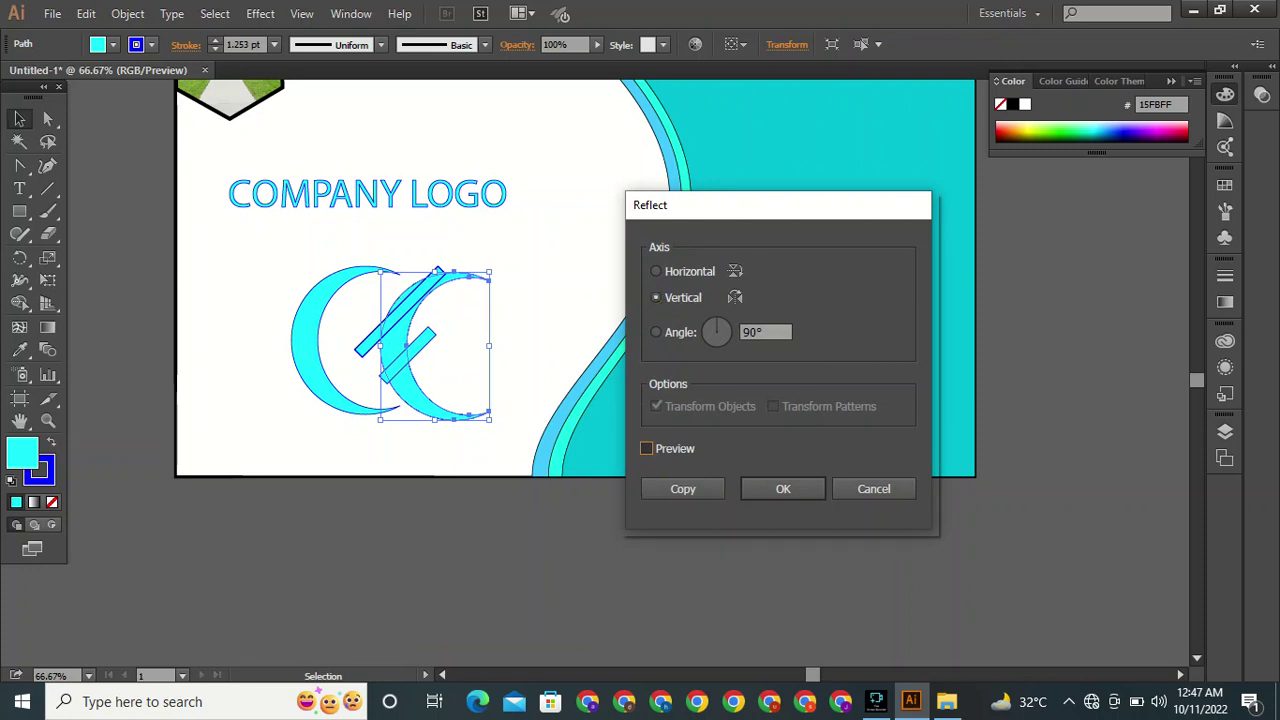
pyautogui.click(647, 449)
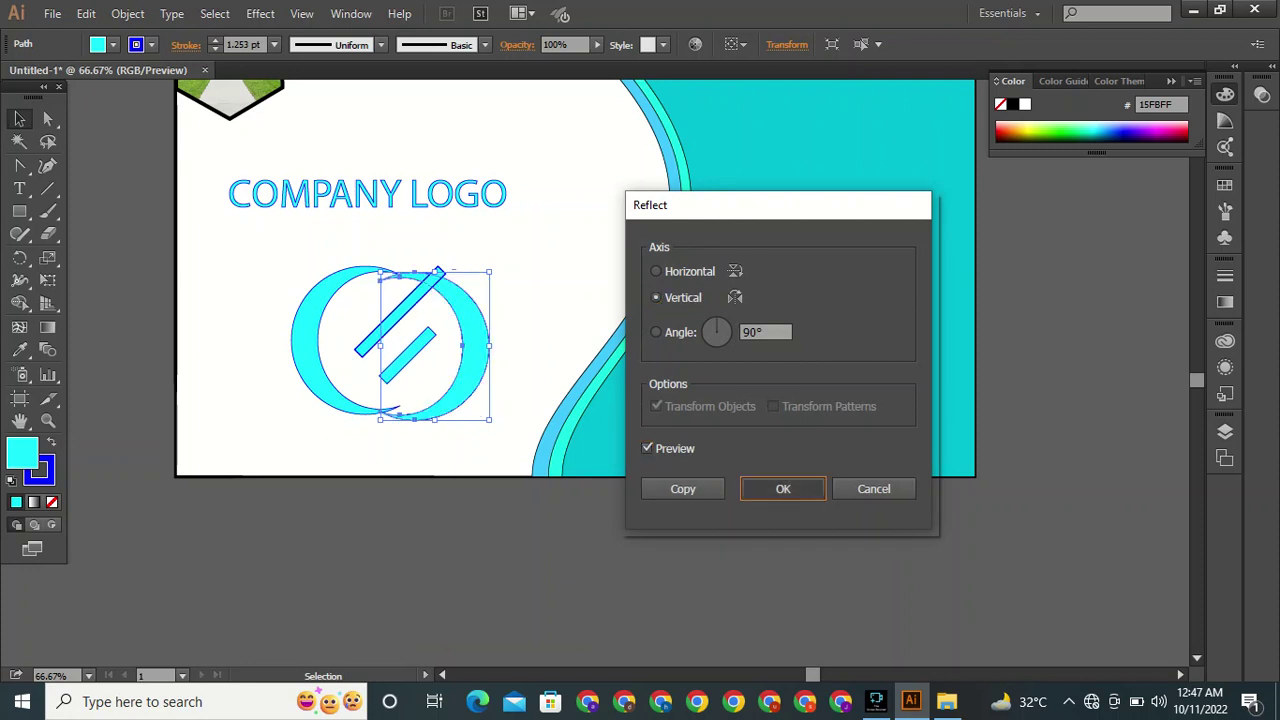
pyautogui.click(783, 488)
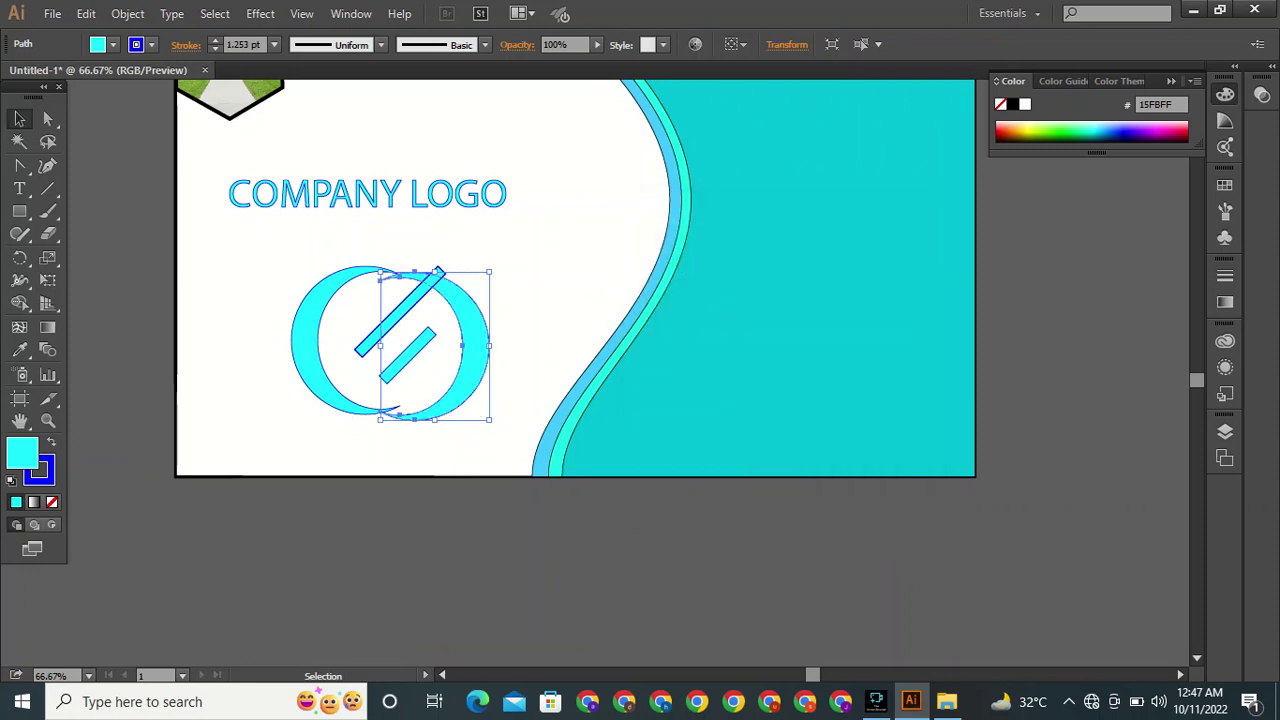
pyautogui.moveTo(470, 345); pyautogui.dragTo(516, 335)
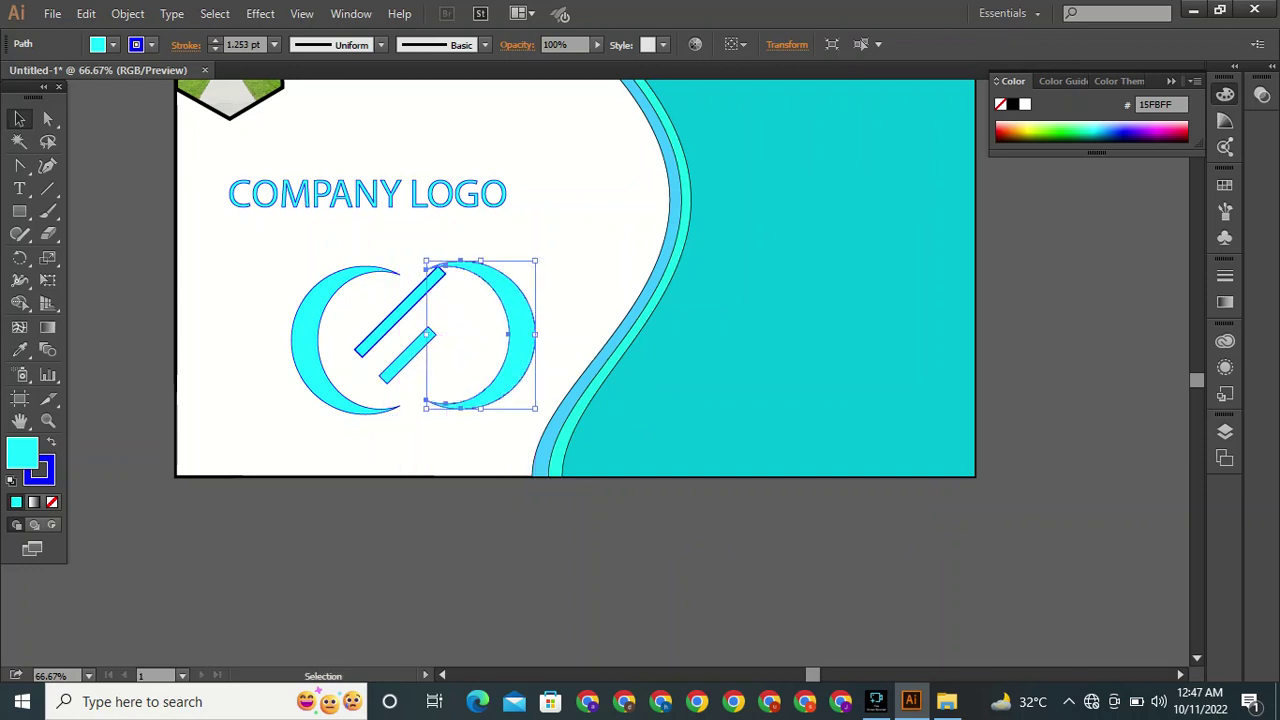
# Shrink the diagonal bars to about 138 × 13 px and 87 × 14 px inside the left crescent, rounding the shorter bar's corners by about 7 px.
pyautogui.moveTo(401, 308); pyautogui.dragTo(376, 332)
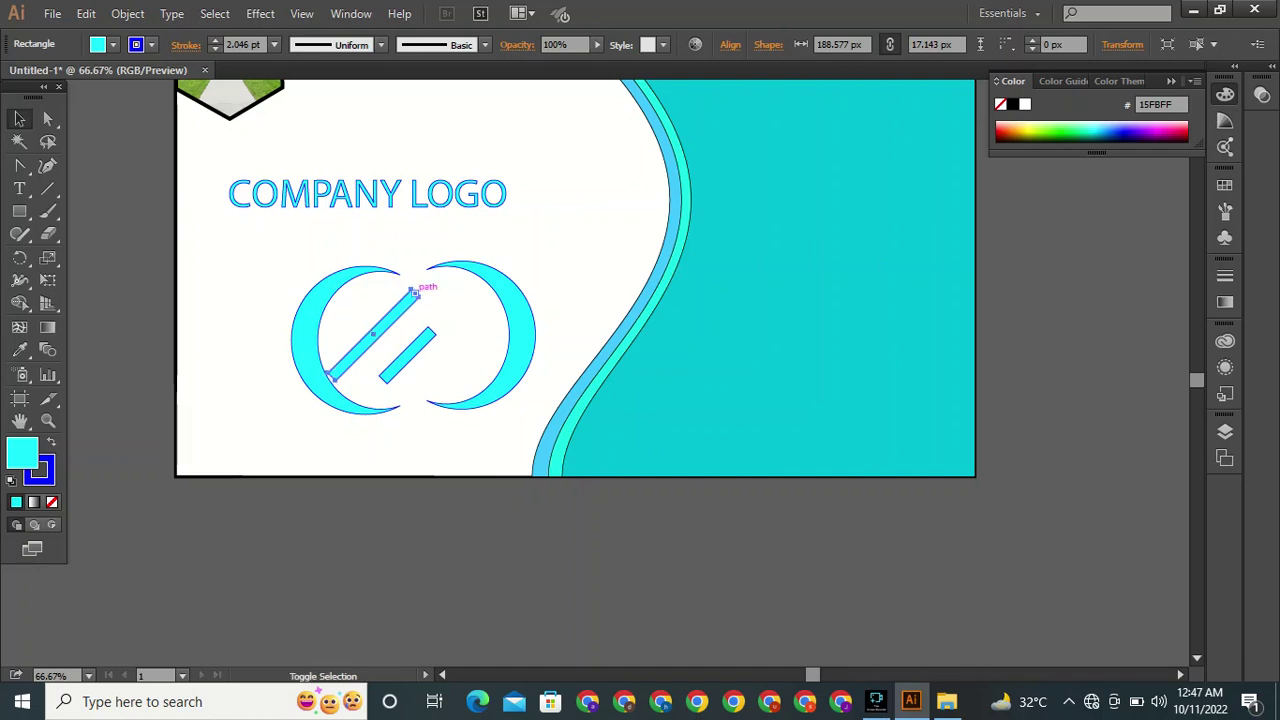
pyautogui.moveTo(412, 290); pyautogui.dragTo(385, 345)
pyautogui.click(408, 352)
pyautogui.click(389, 321)
pyautogui.click(406, 355)
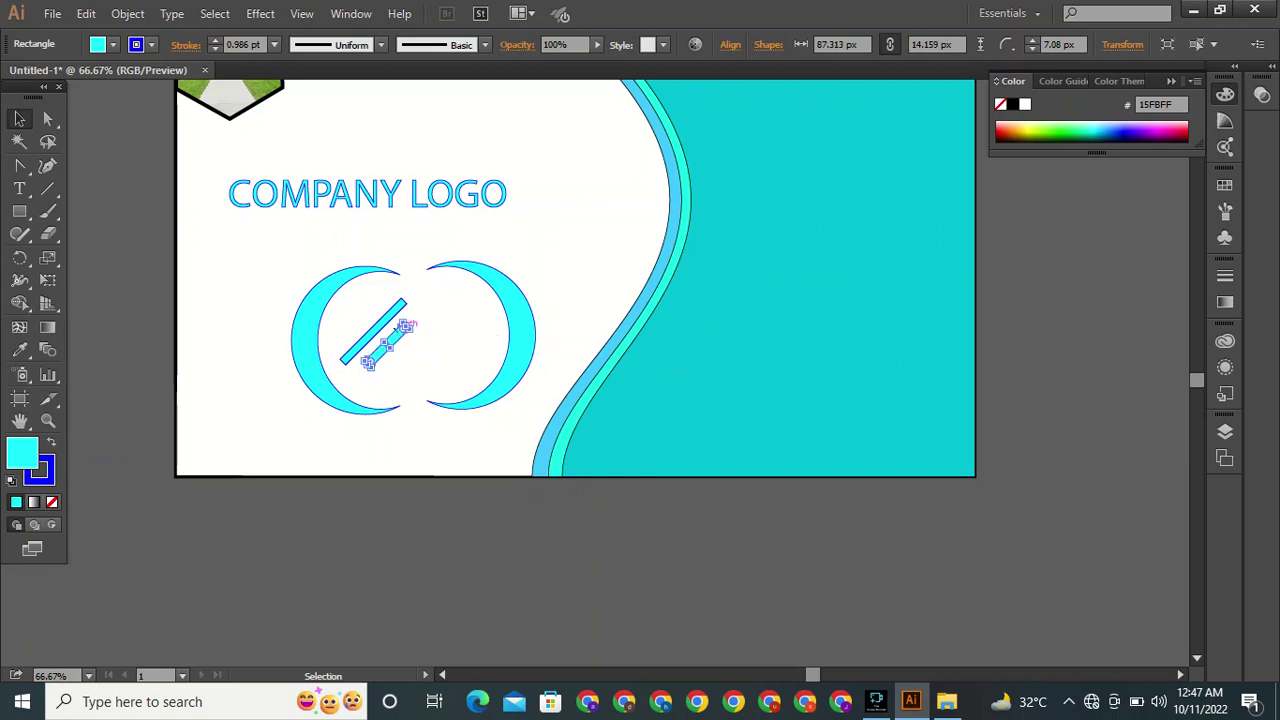
pyautogui.hotkey('ctrl', 'shift', 'a')
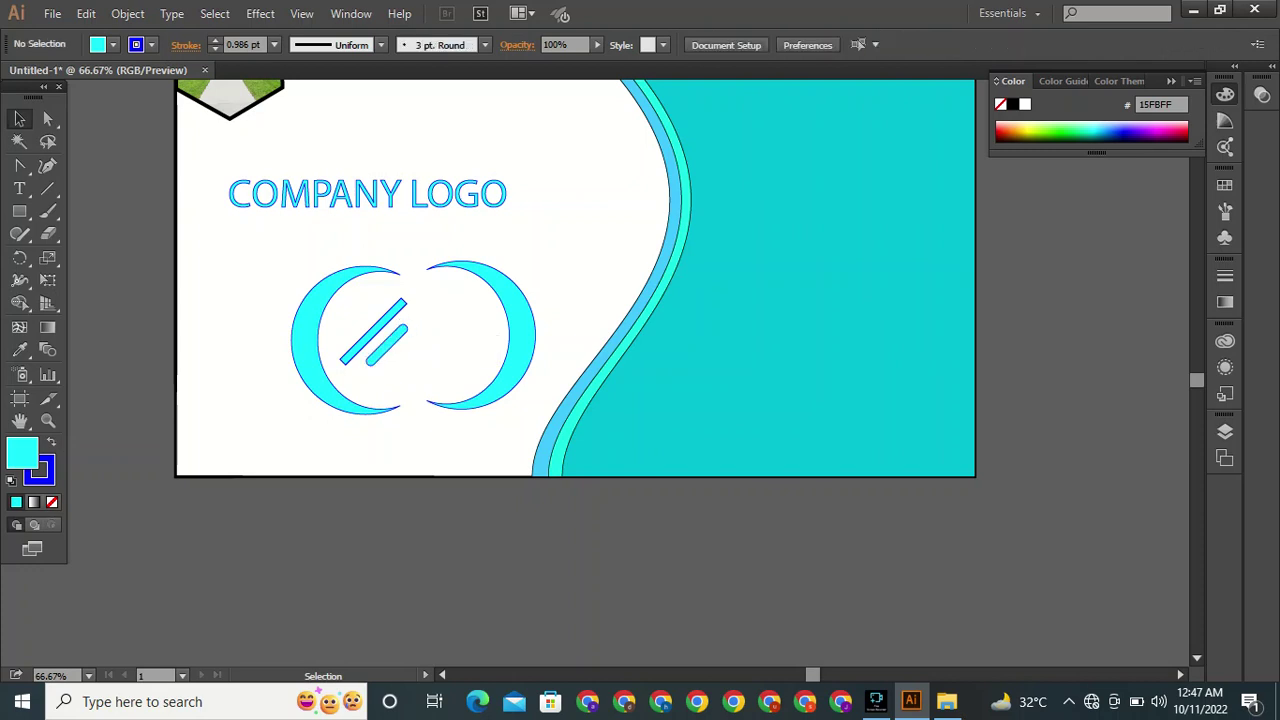
# Round the longer diagonal bar's corners fully to match the shorter bar, and deselect it.
pyautogui.click(398, 307)
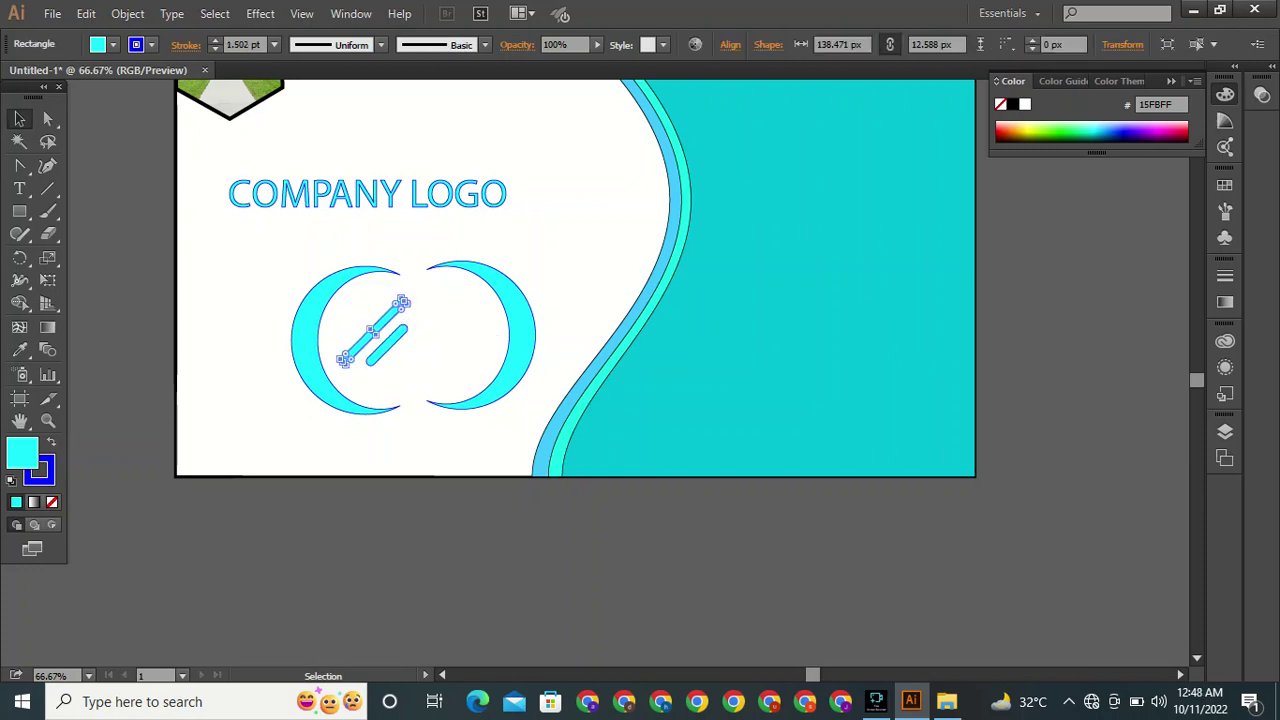
pyautogui.moveTo(401, 308); pyautogui.dragTo(394, 315)
pyautogui.hotkey('ctrl', 'shift', 'a')
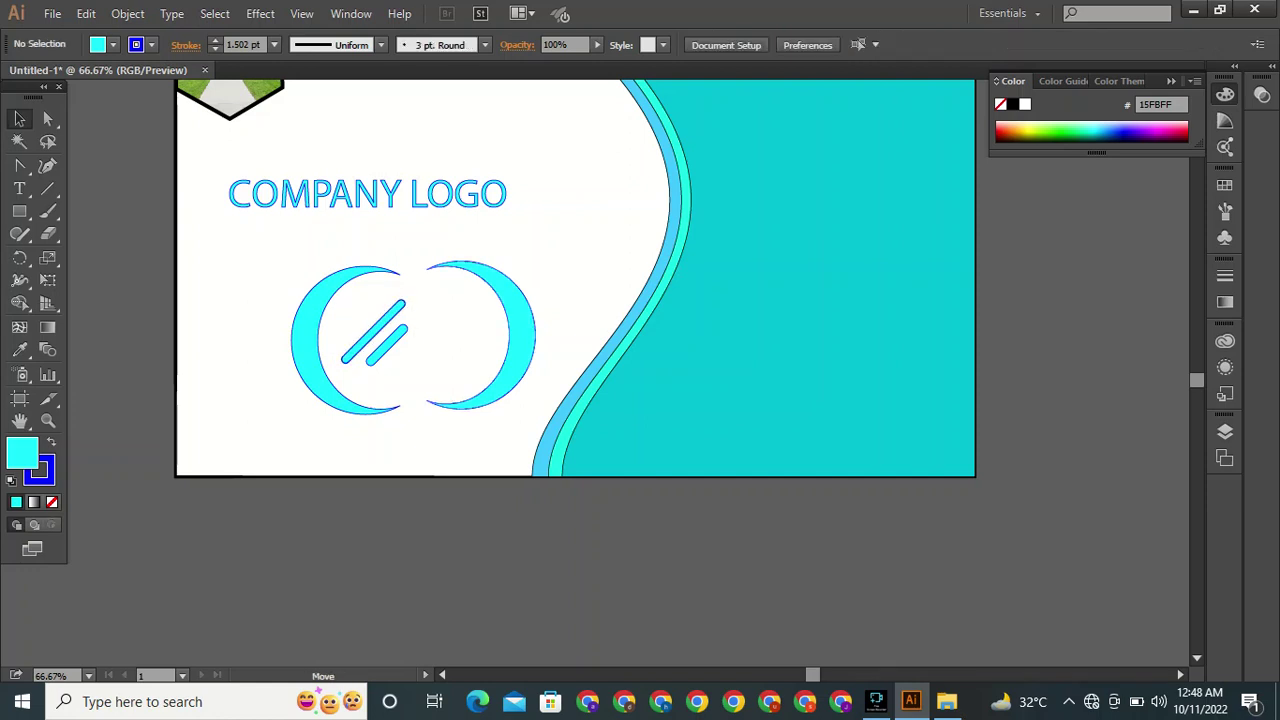
# Move the mirrored crescent over the left crescent so the two overlap and enclose the diagonal bars, and deselect it.
pyautogui.moveTo(485, 334); pyautogui.dragTo(414, 336)
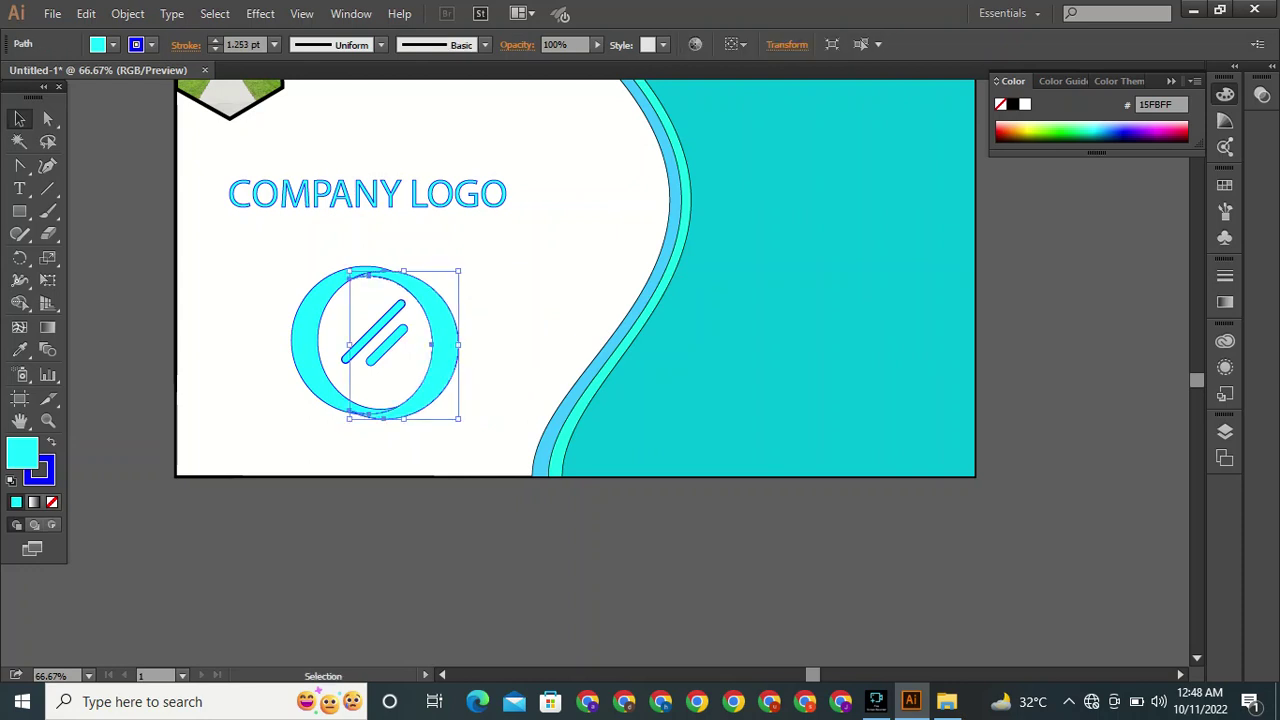
pyautogui.hotkey('ctrl', 'shift', 'a')
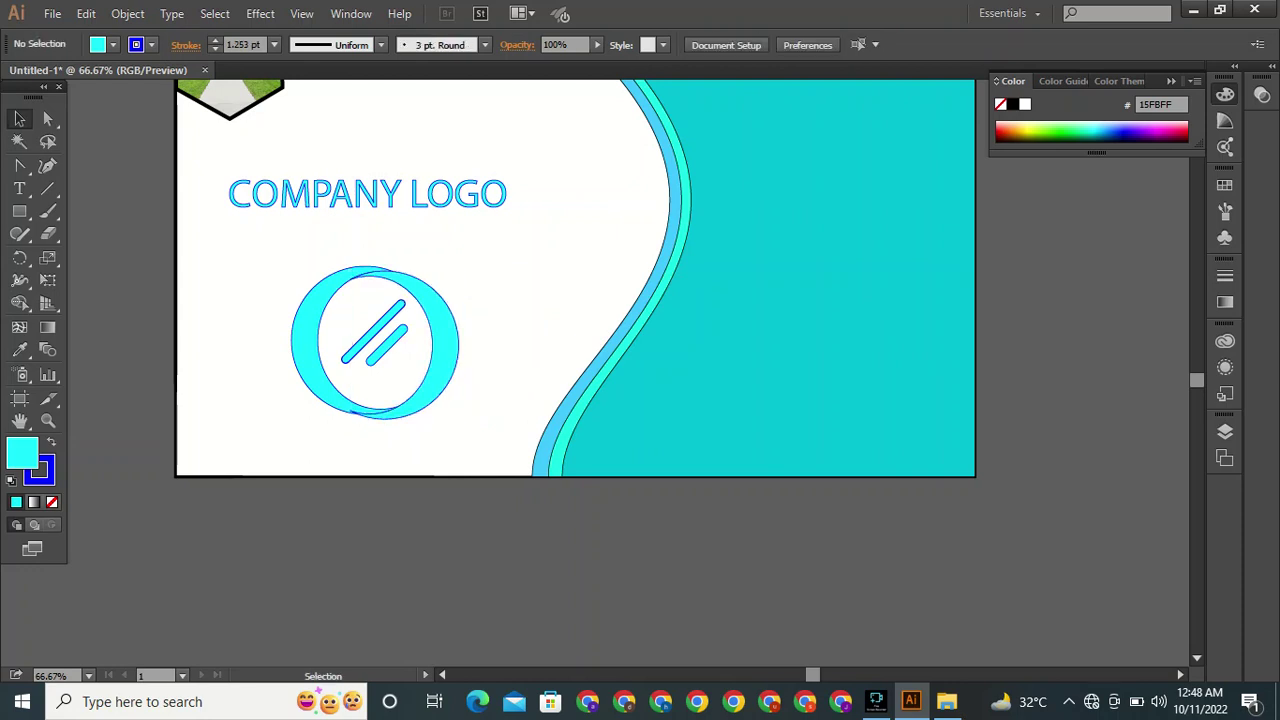
# Try converting the mirrored crescent into guides, and undo the conversion.
pyautogui.click(431, 334)
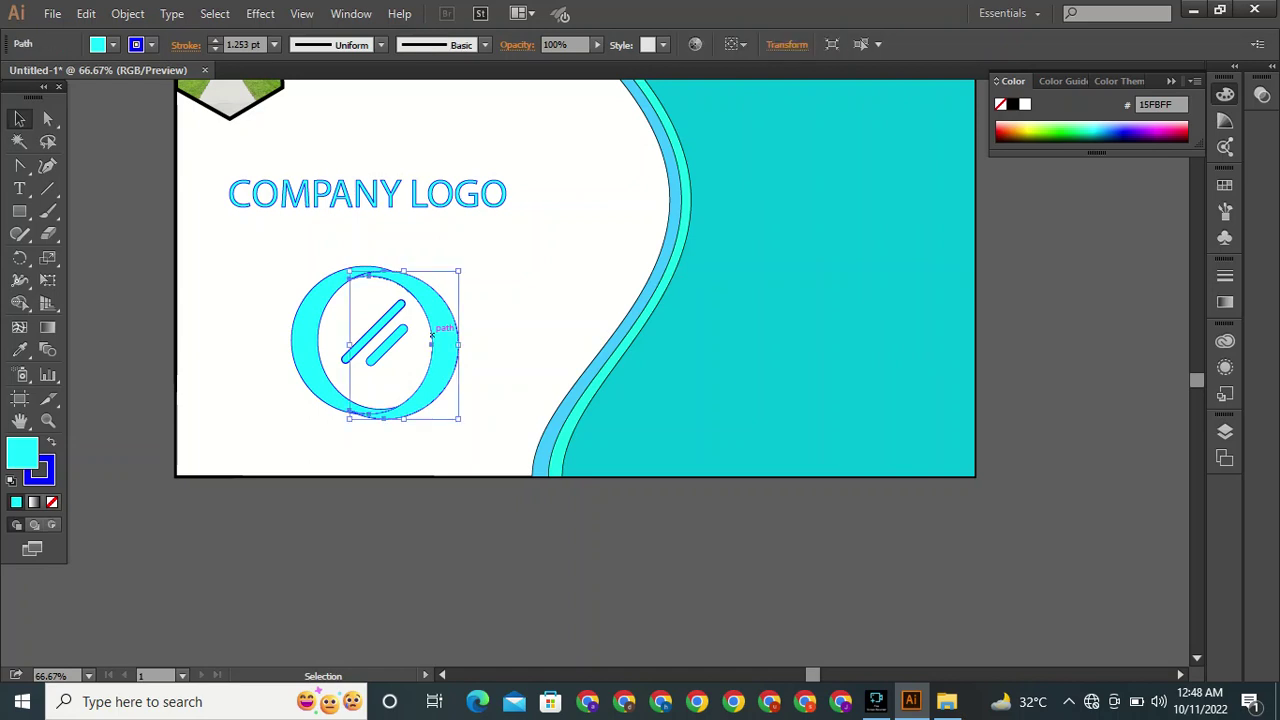
pyautogui.rightClick(431, 334)
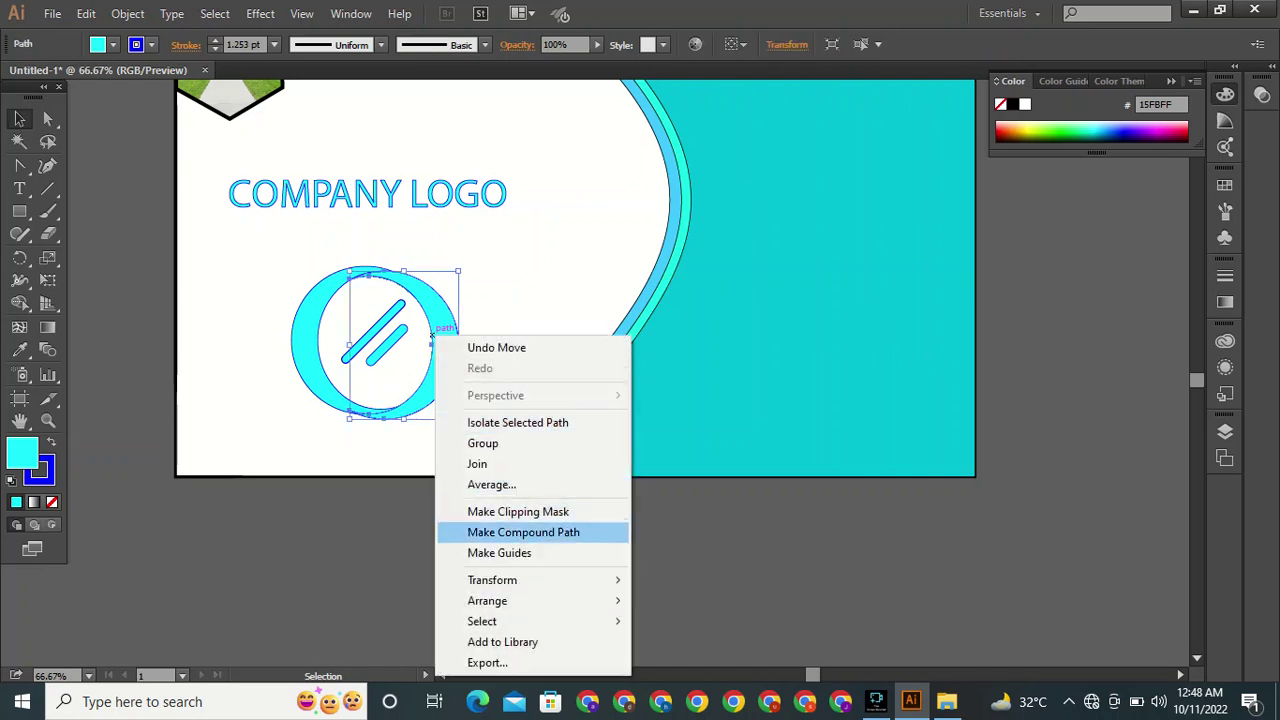
pyautogui.click(499, 552)
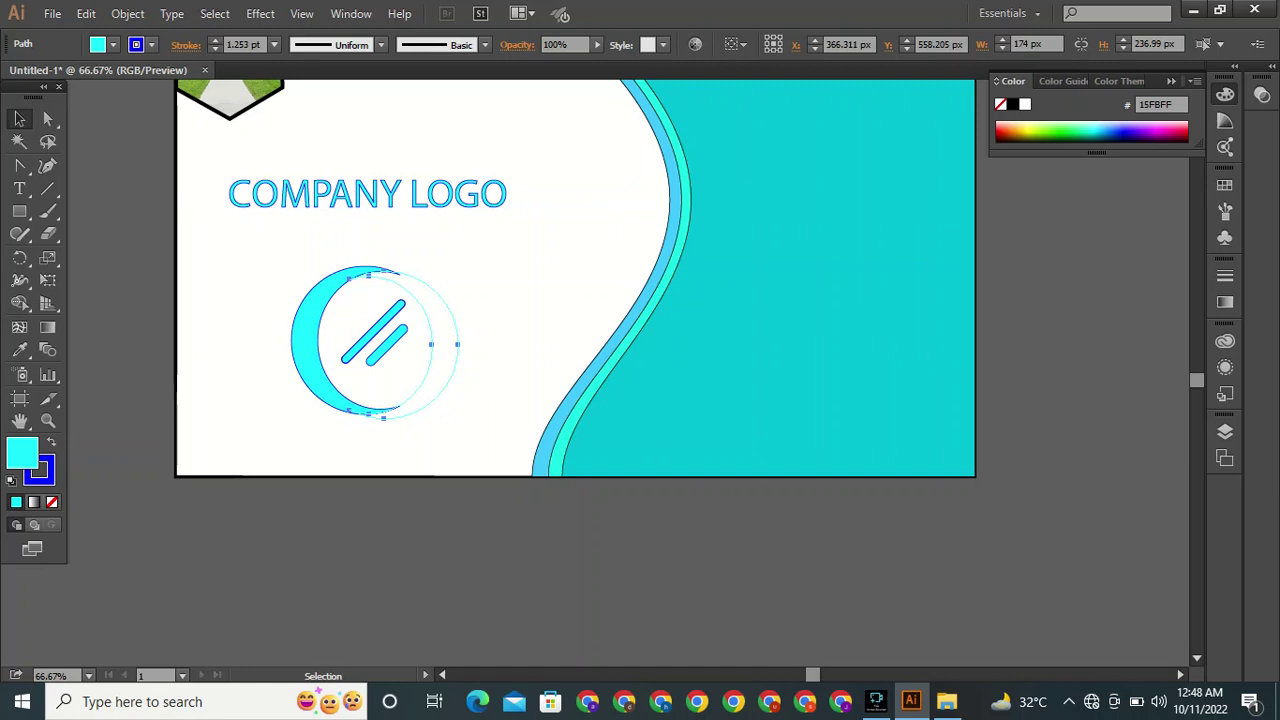
pyautogui.hotkey('ctrl', 'z')
# Nudge the mirrored crescent up and left and the other crescent slightly right so they form one circular ring, and deselect them.
pyautogui.moveTo(455, 330); pyautogui.dragTo(443, 326)
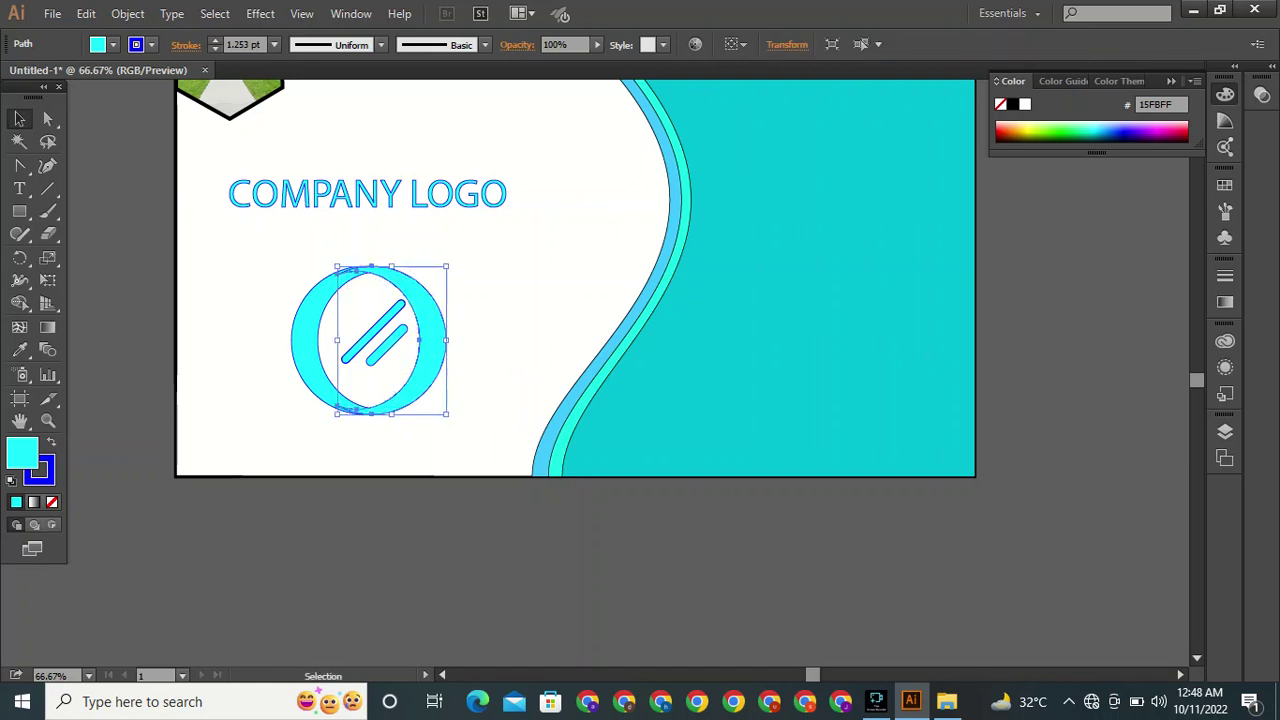
pyautogui.hotkey('ctrl', 'shift', 'a')
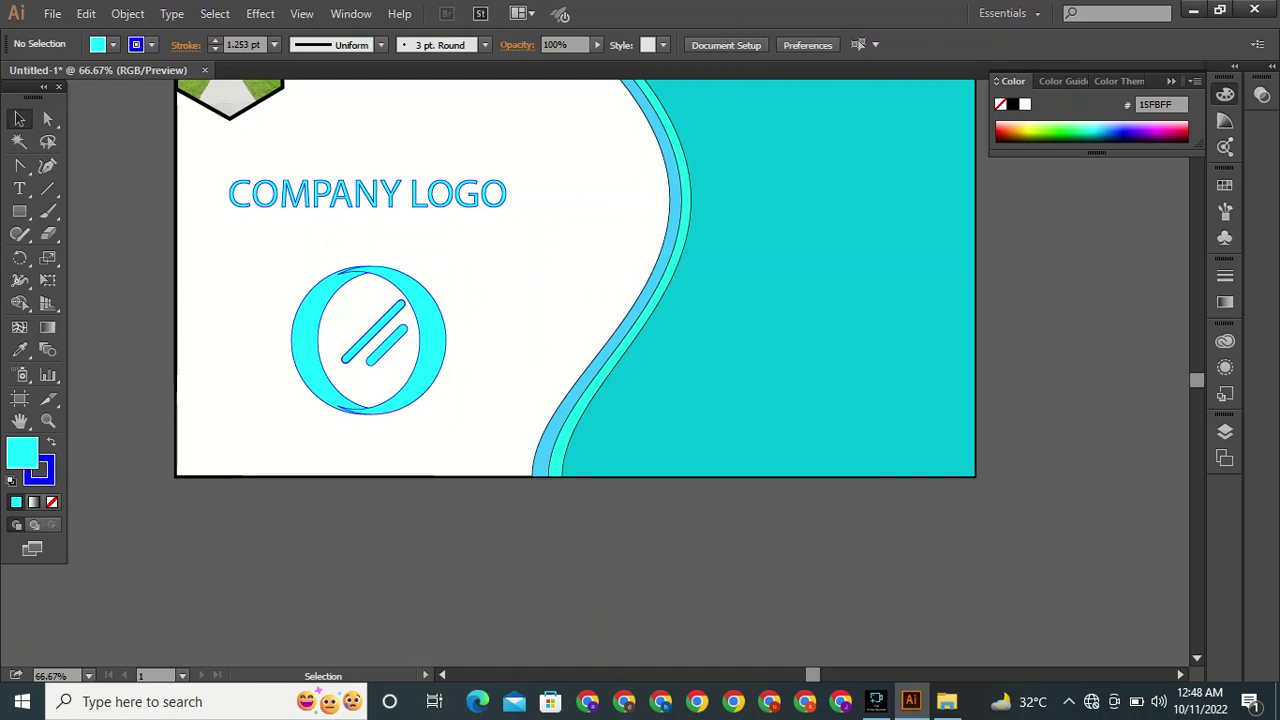
pyautogui.doubleClick(441, 366)
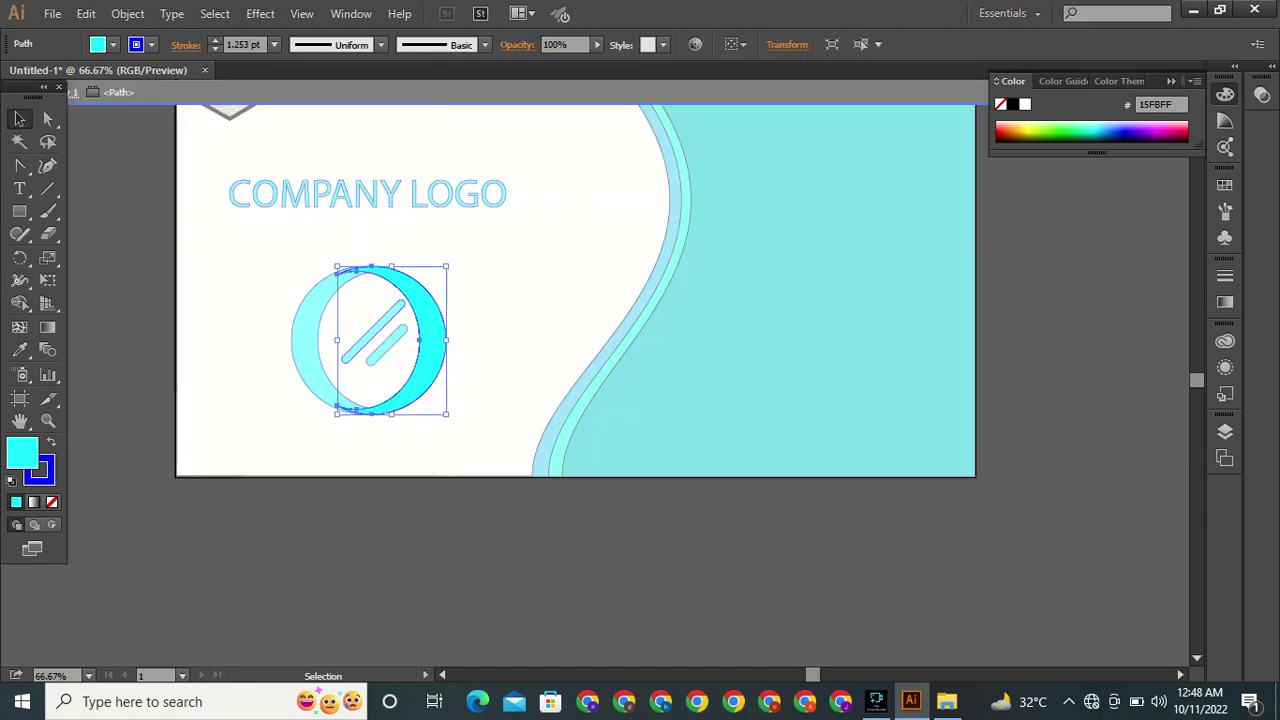
pyautogui.click(603, 372)
pyautogui.press('Escape')
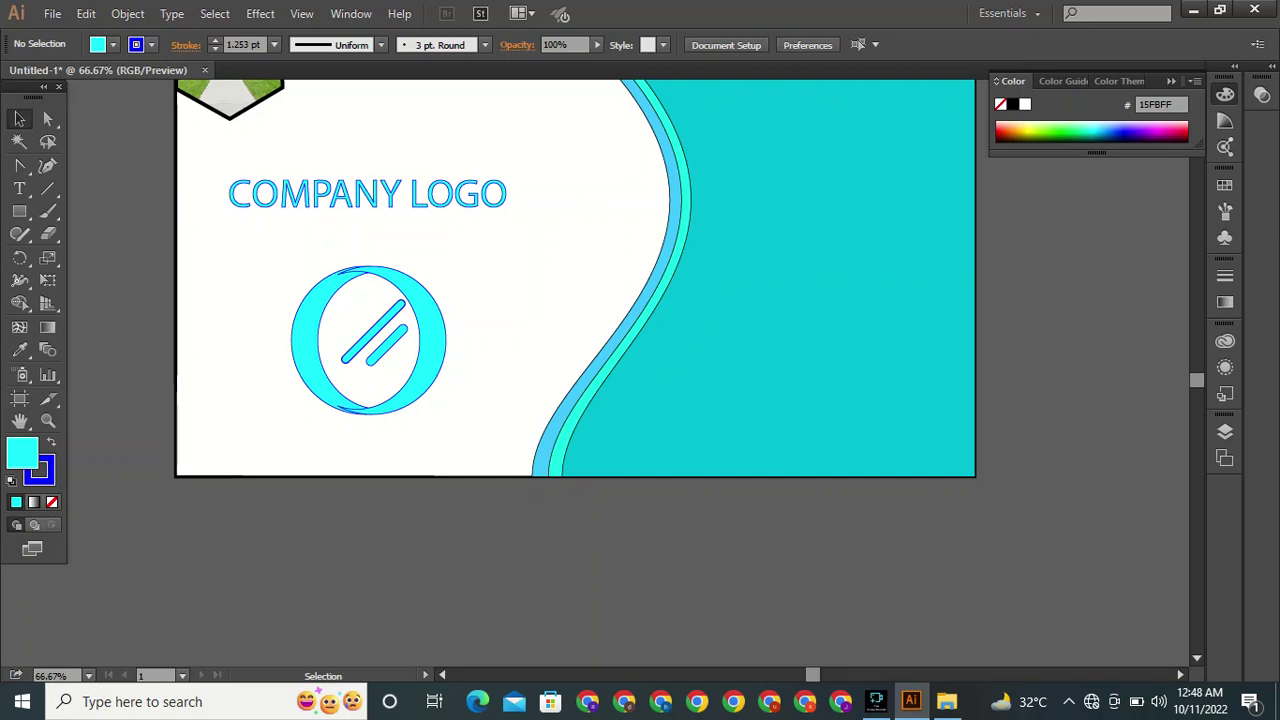
pyautogui.click(318, 342)
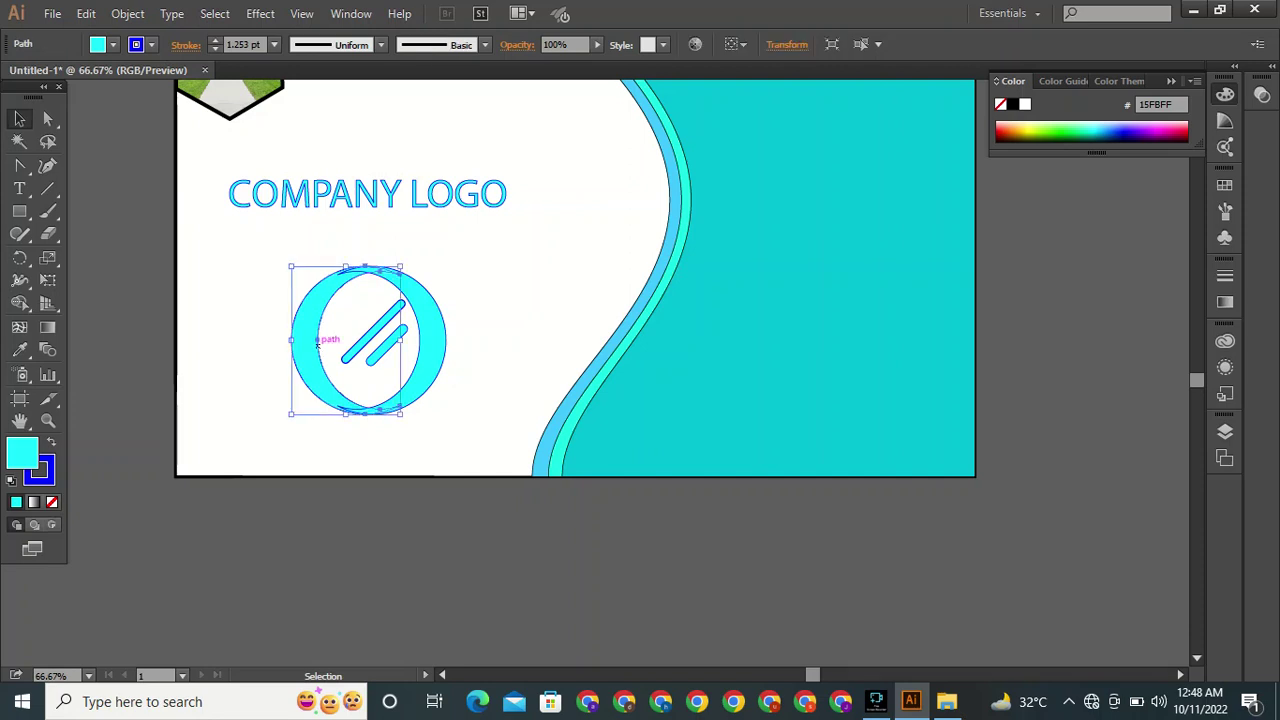
pyautogui.moveTo(318, 342); pyautogui.dragTo(321, 344)
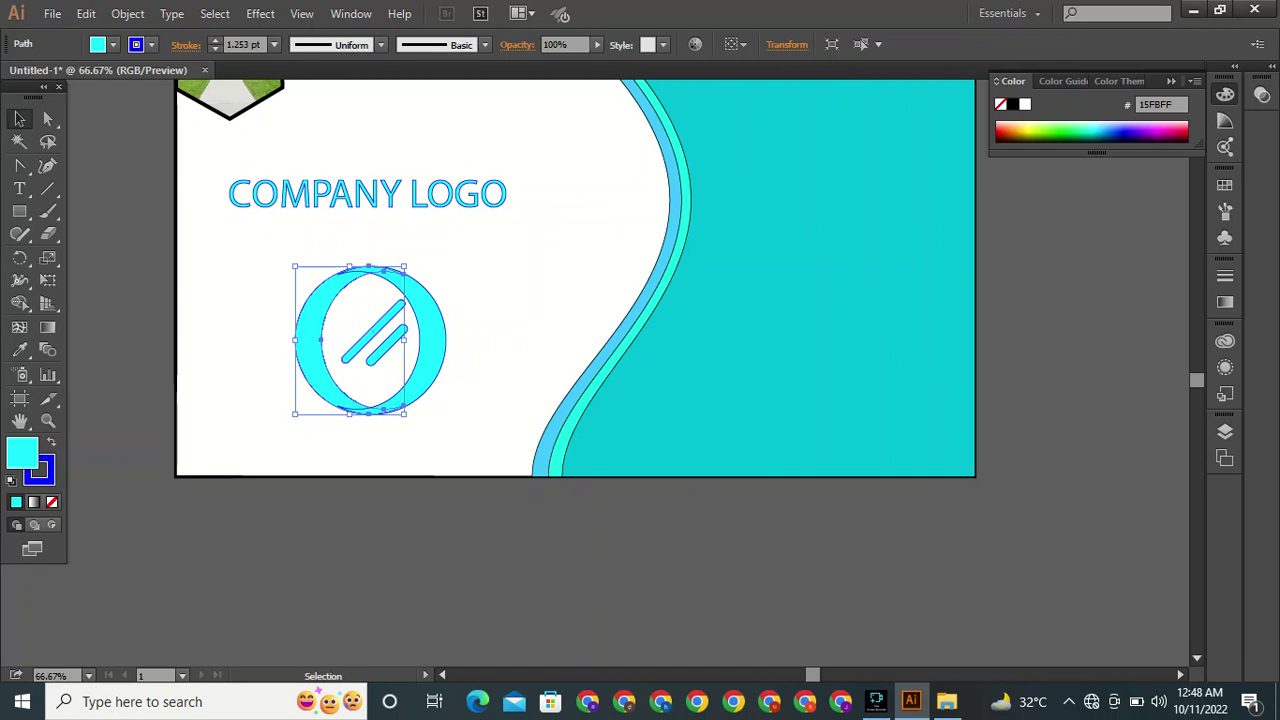
pyautogui.click(512, 345)
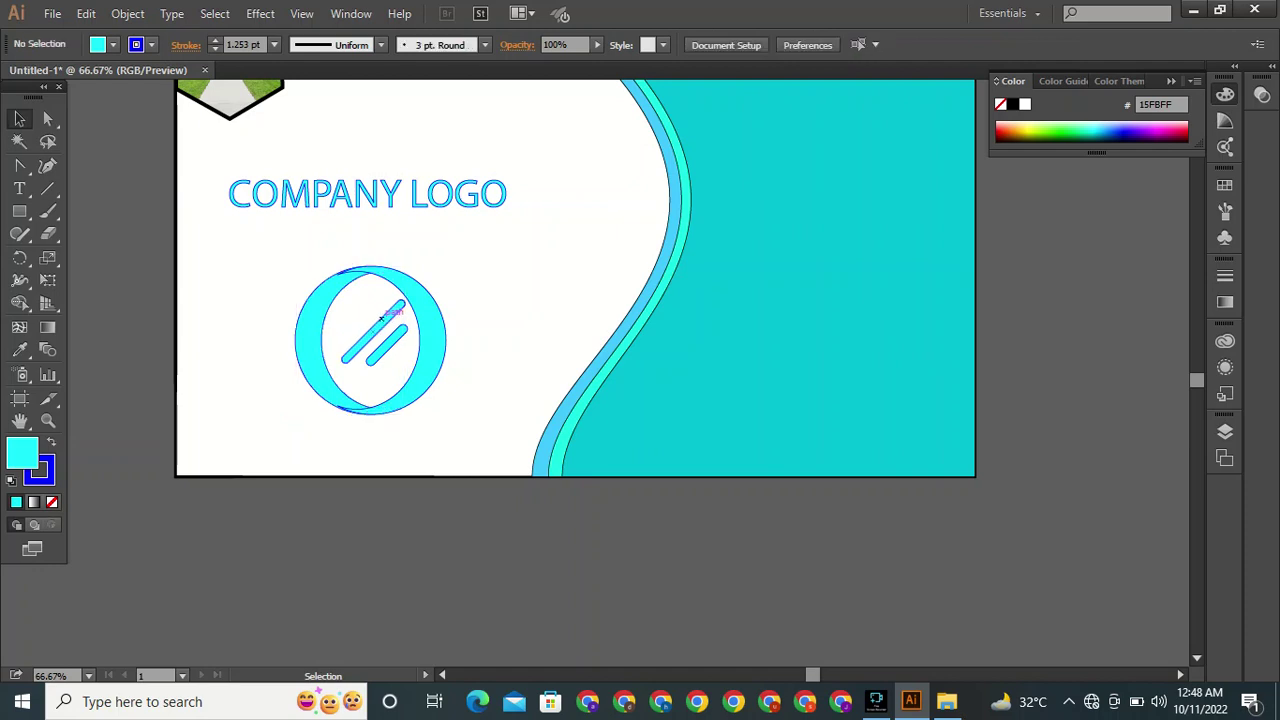
# Shift both diagonal bars slightly left to center them inside the crescent ring, and deselect them.
pyautogui.click(381, 318)
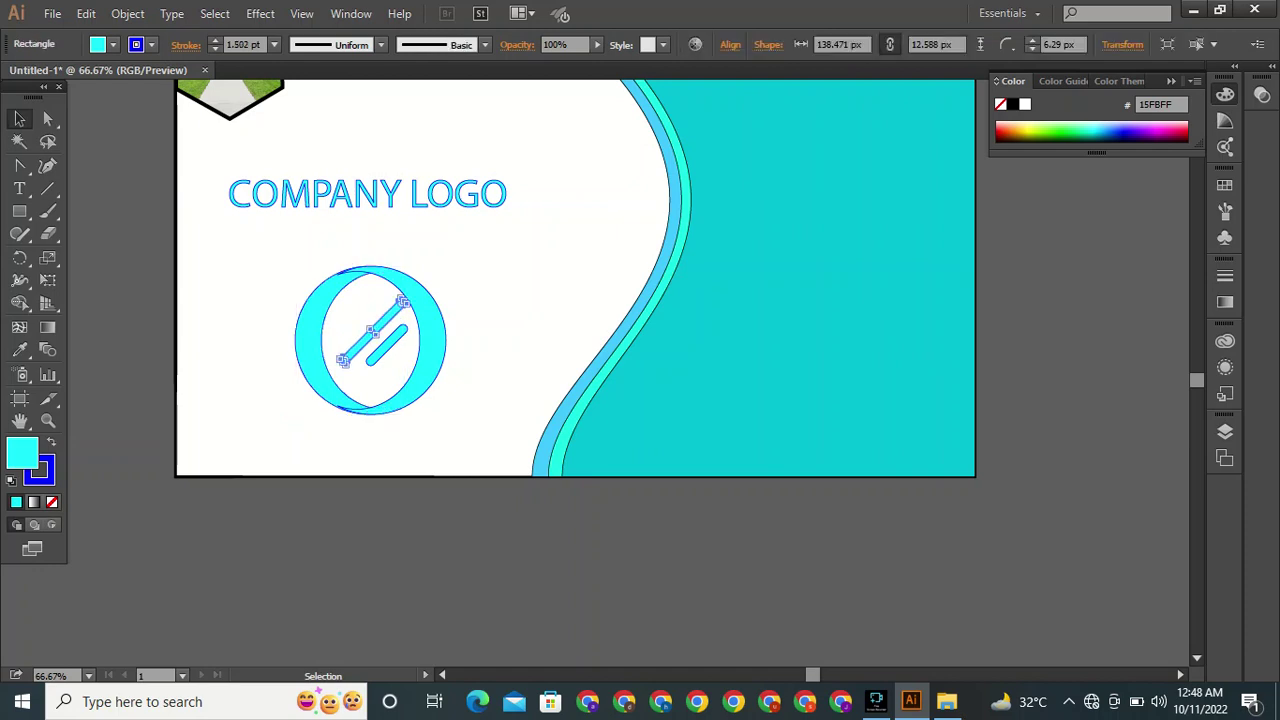
pyautogui.hotkey('ctrl', 'c')
pyautogui.moveTo(385, 323)
pyautogui.mouseDown()
pyautogui.moveTo(371, 332)
pyautogui.moveTo(410, 336)
pyautogui.moveTo(399, 336)
pyautogui.mouseUp()
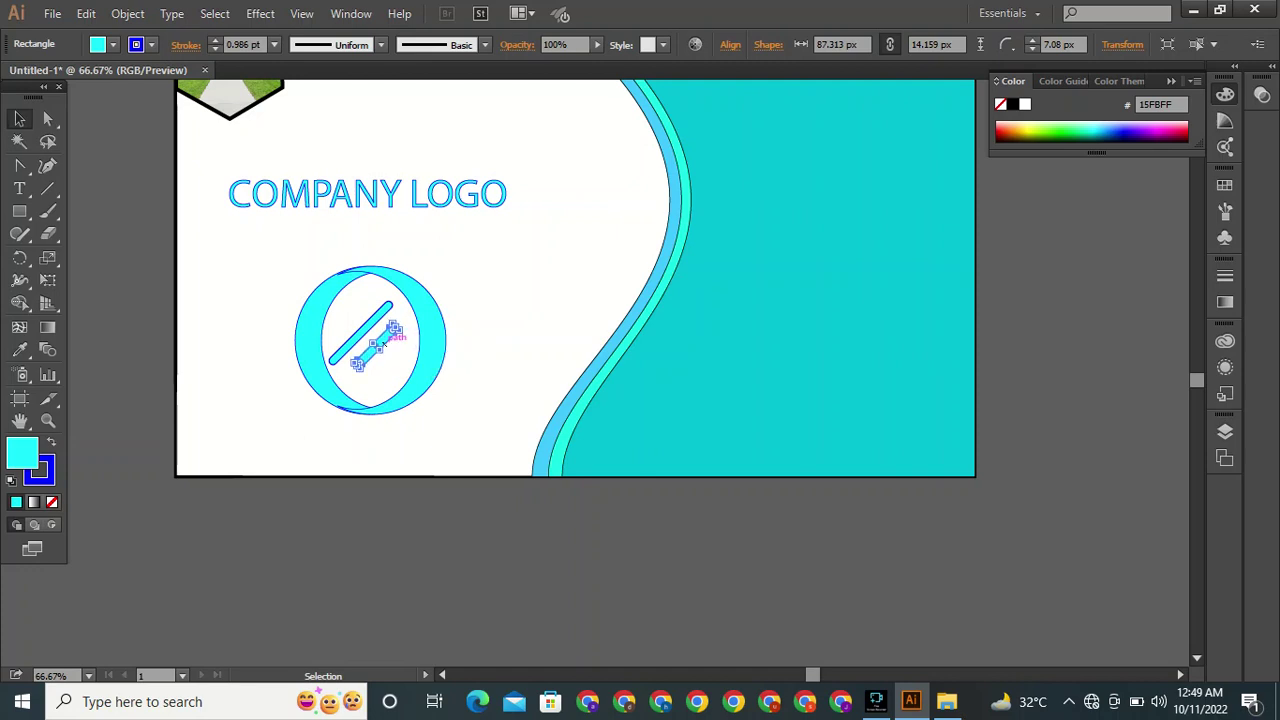
pyautogui.click(470, 540)
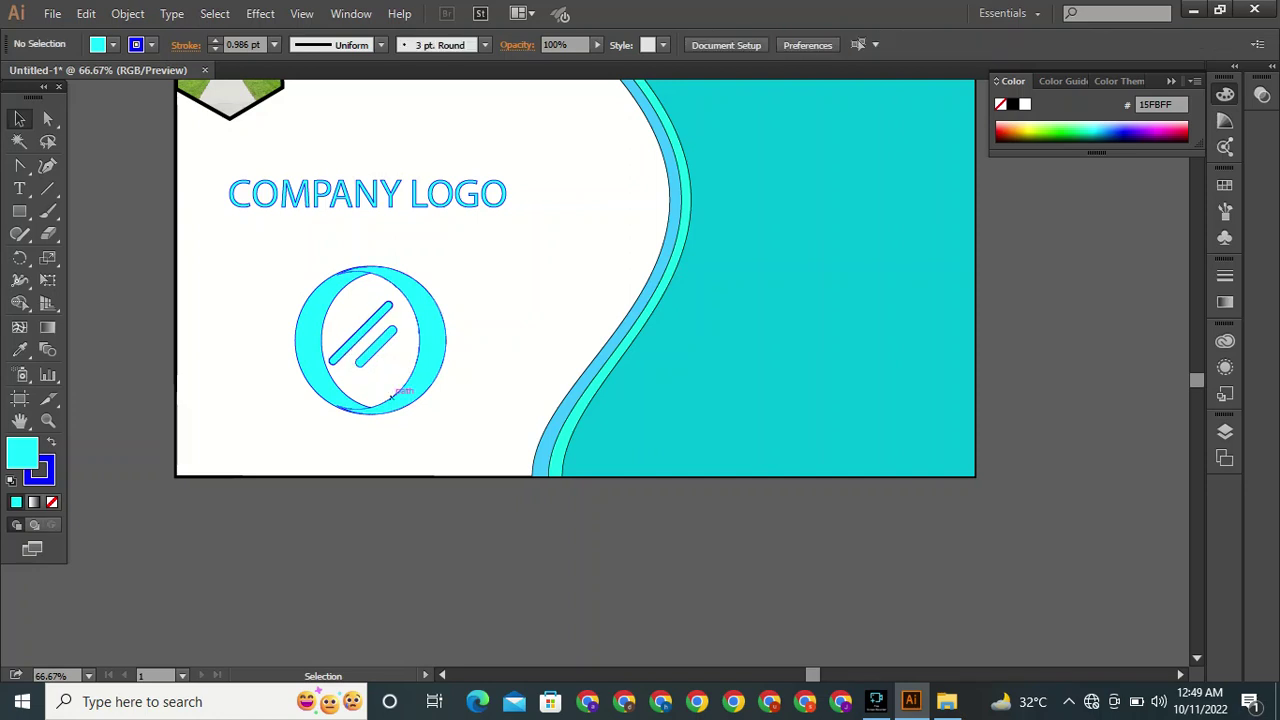
# Try merging the two selected crescents with Shape Builder, and undo the merge.
pyautogui.click(309, 319)
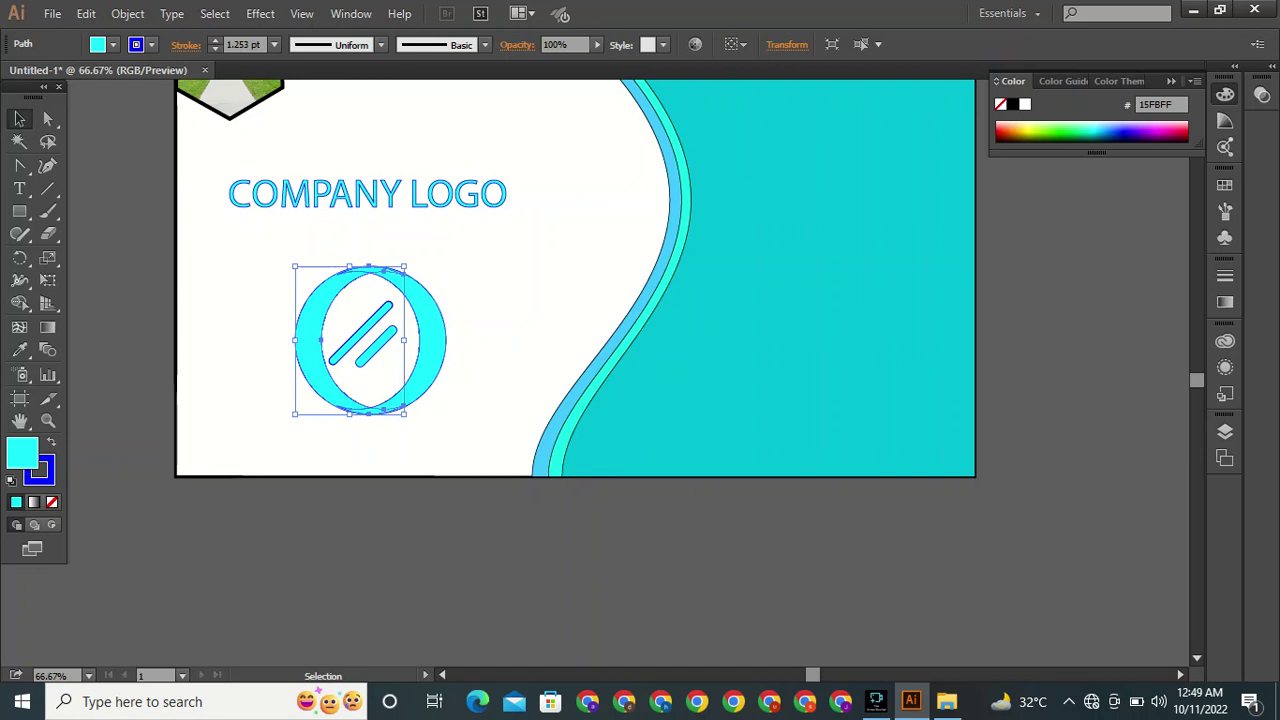
pyautogui.keyDown('shift'); pyautogui.click(433, 340); pyautogui.keyUp('shift')
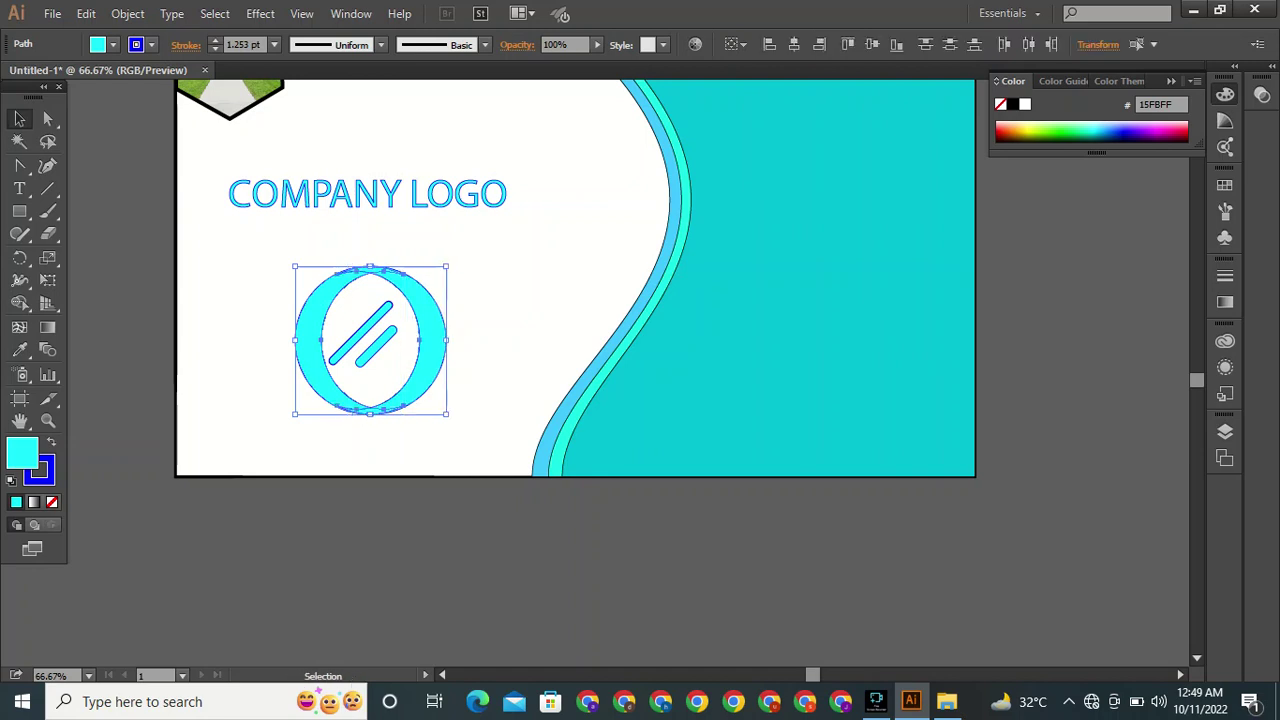
pyautogui.click(19, 303)
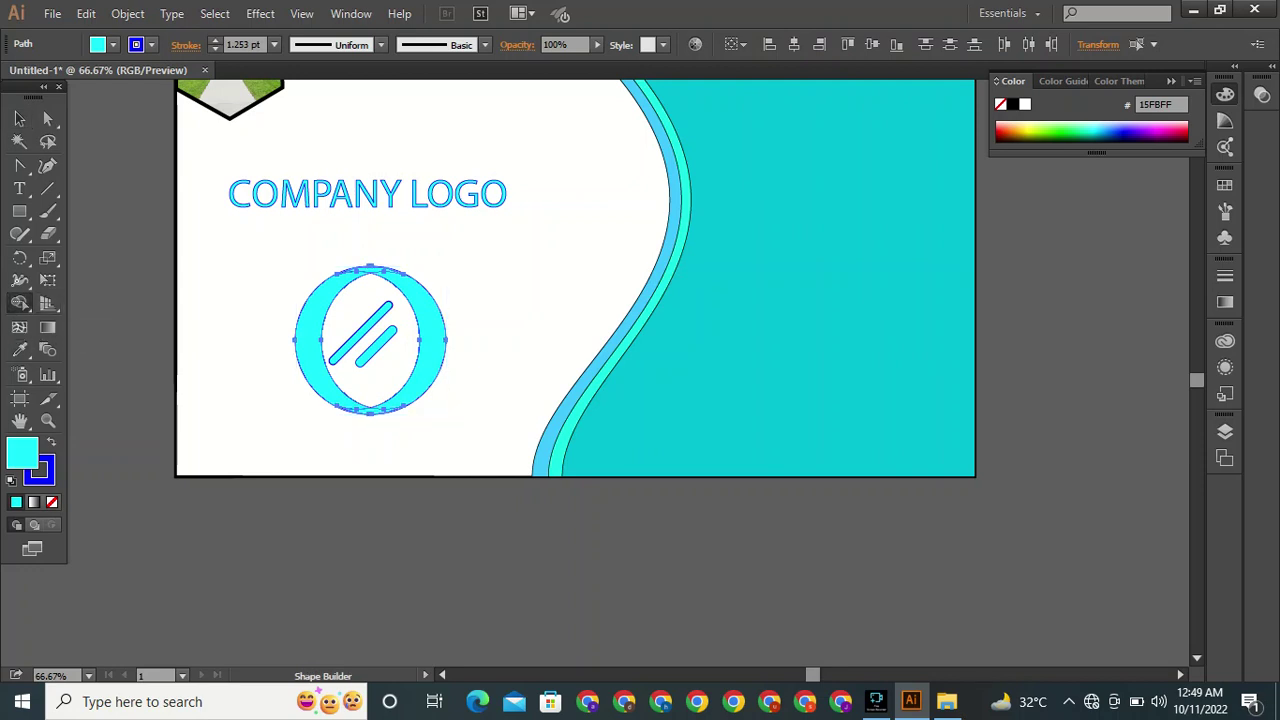
pyautogui.moveTo(293, 311)
pyautogui.mouseDown()
pyautogui.moveTo(380, 289)
pyautogui.moveTo(417, 298)
pyautogui.moveTo(404, 390)
pyautogui.moveTo(375, 402)
pyautogui.moveTo(374, 369)
pyautogui.moveTo(375, 400)
pyautogui.moveTo(299, 297)
pyautogui.moveTo(337, 415)
pyautogui.moveTo(384, 410)
pyautogui.mouseUp()
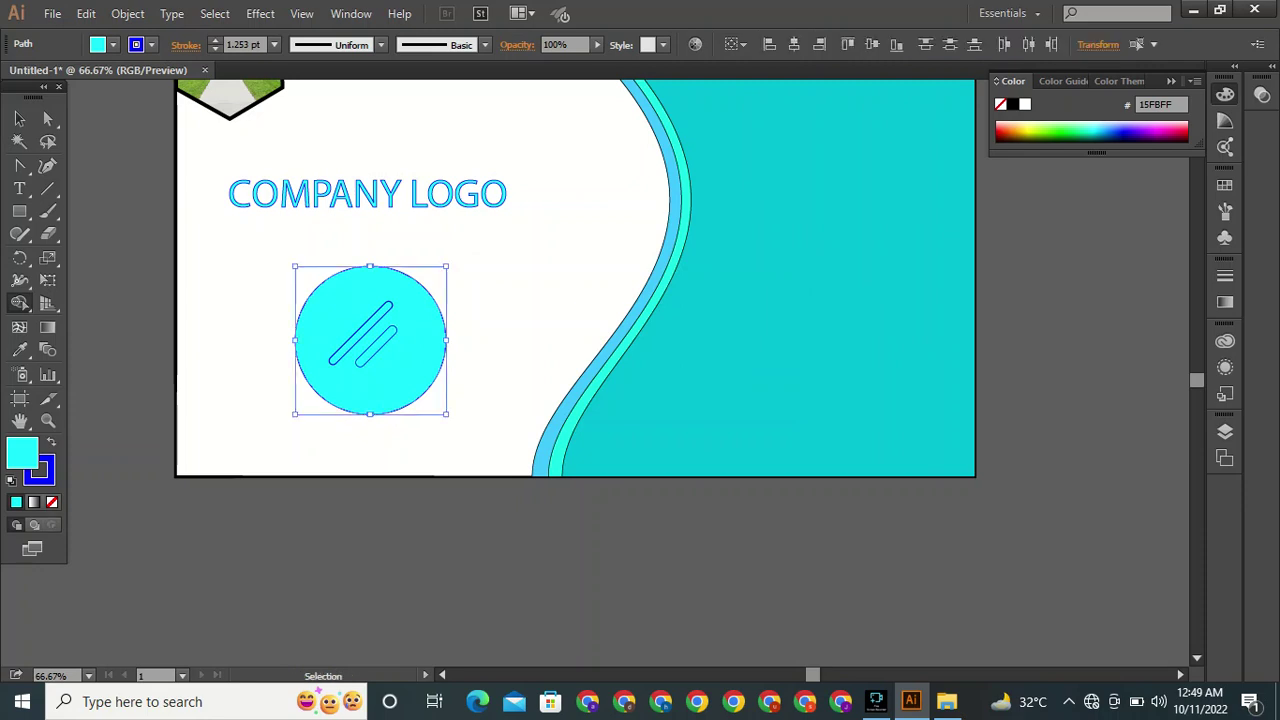
pyautogui.hotkey('ctrl', 'z')
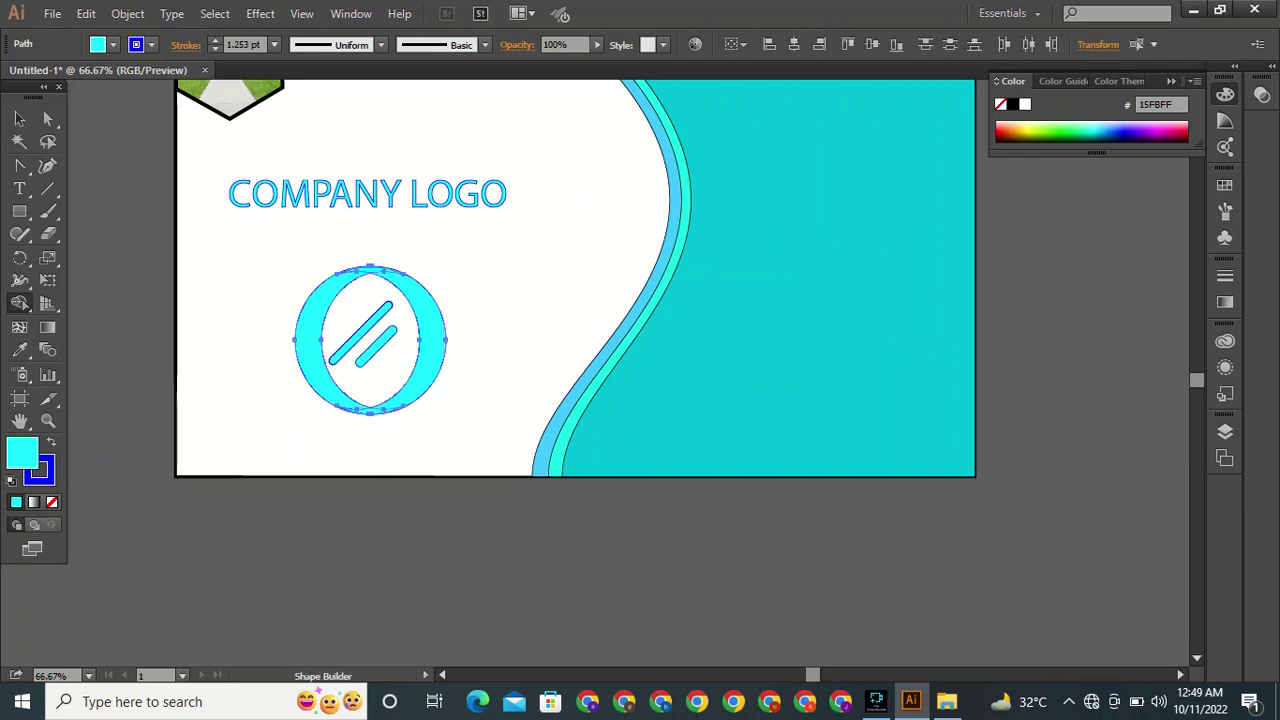
# Group the two selected crescents of the ring.
pyautogui.click(19, 118)
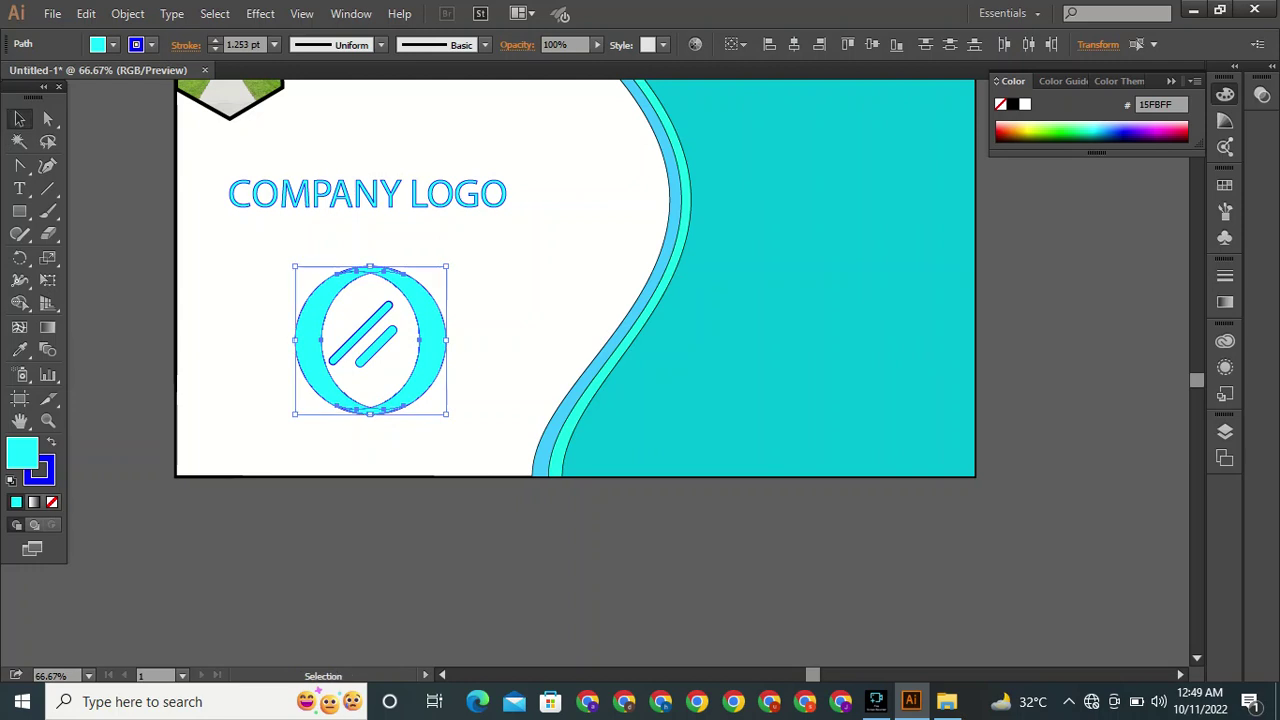
pyautogui.rightClick(308, 331)
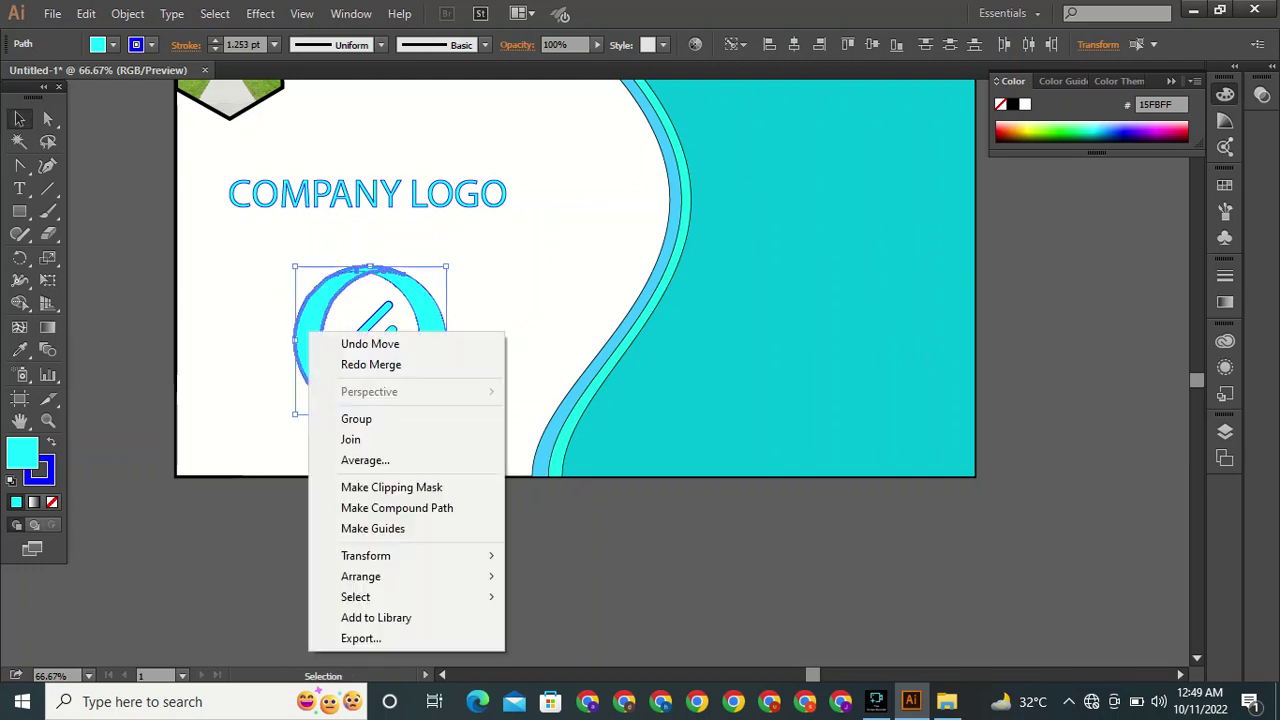
pyautogui.click(356, 419)
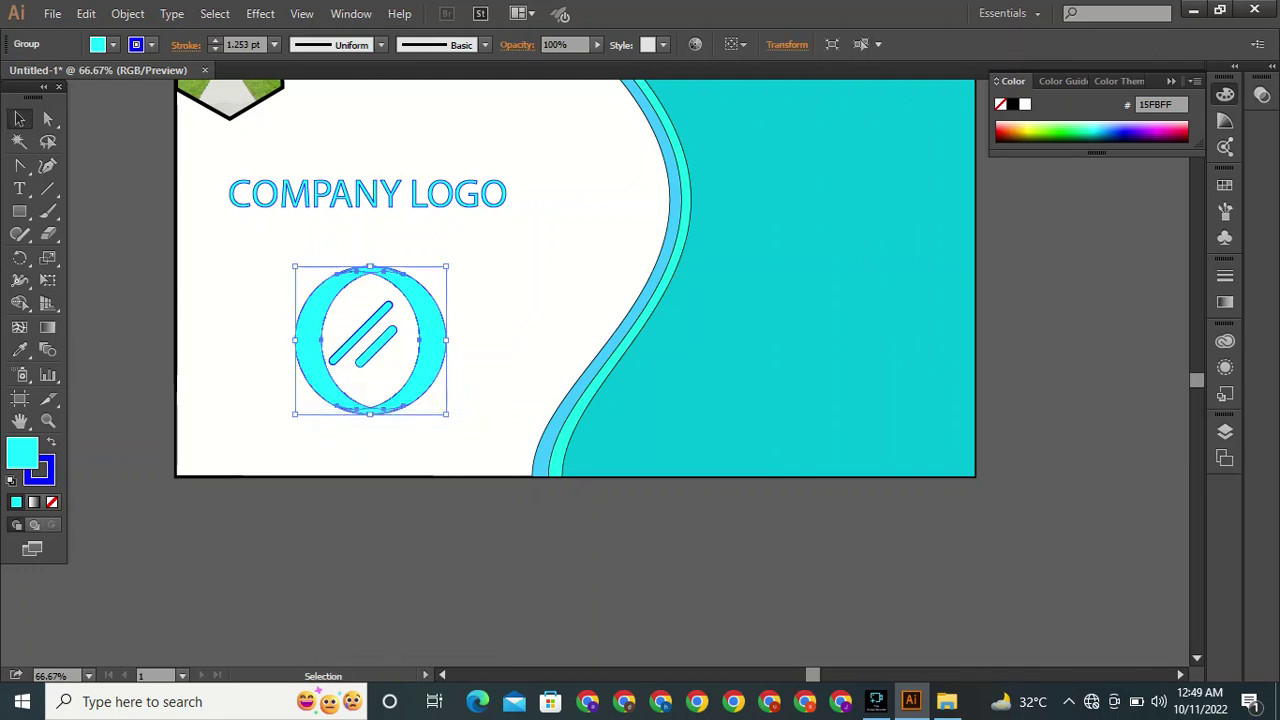
# Draw a thin, flat ellipse about 226 × 10.5 px just below the circular logo.
pyautogui.hotkey('ctrl', 'shift', 'a')
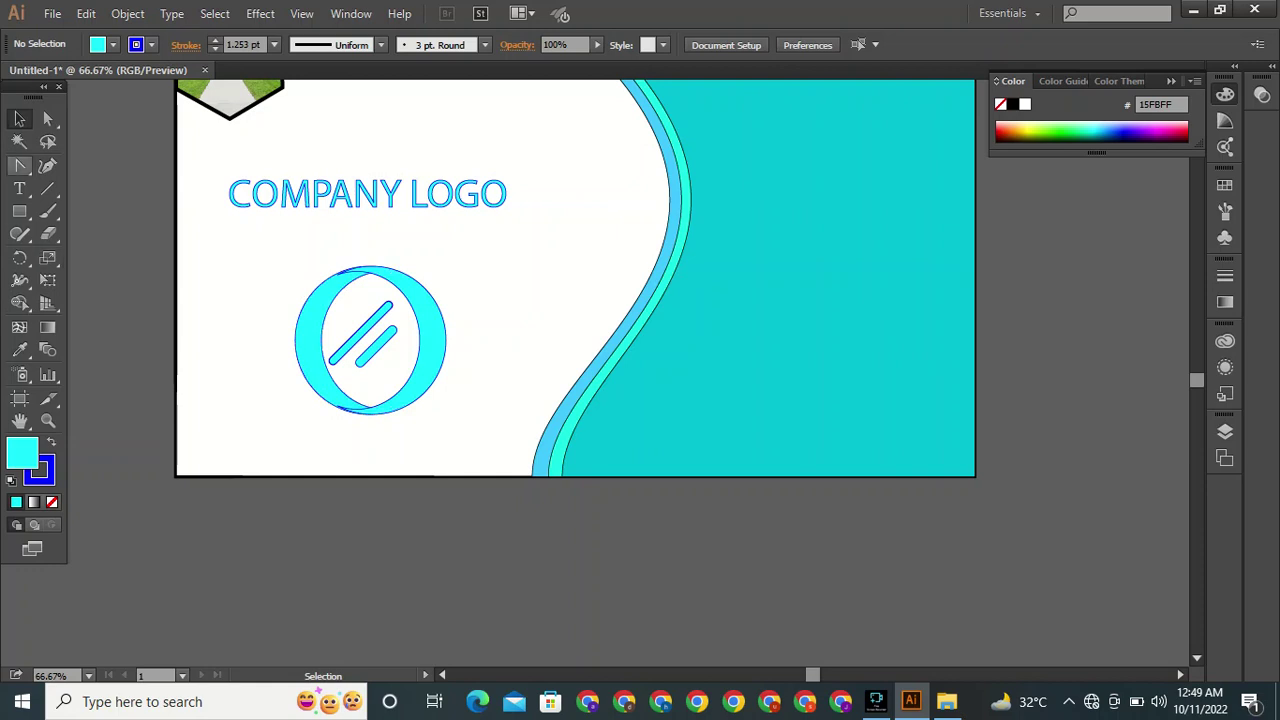
pyautogui.click(19, 211)
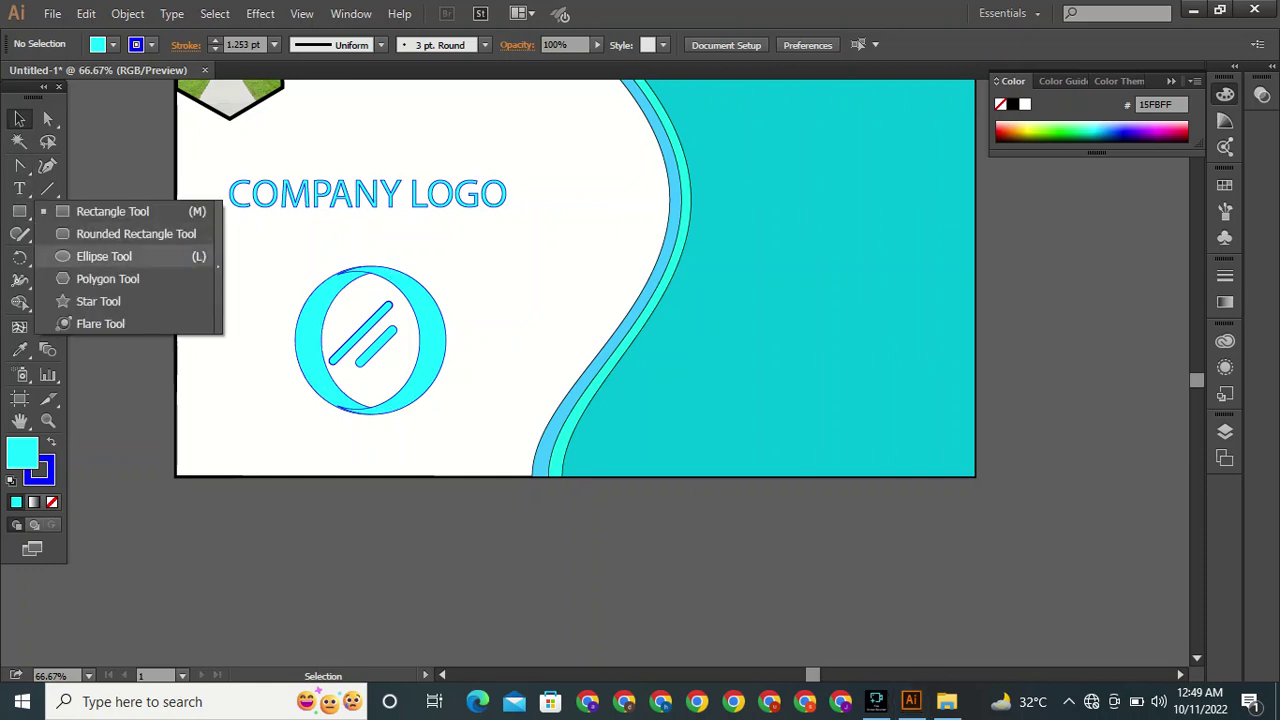
pyautogui.click(100, 256)
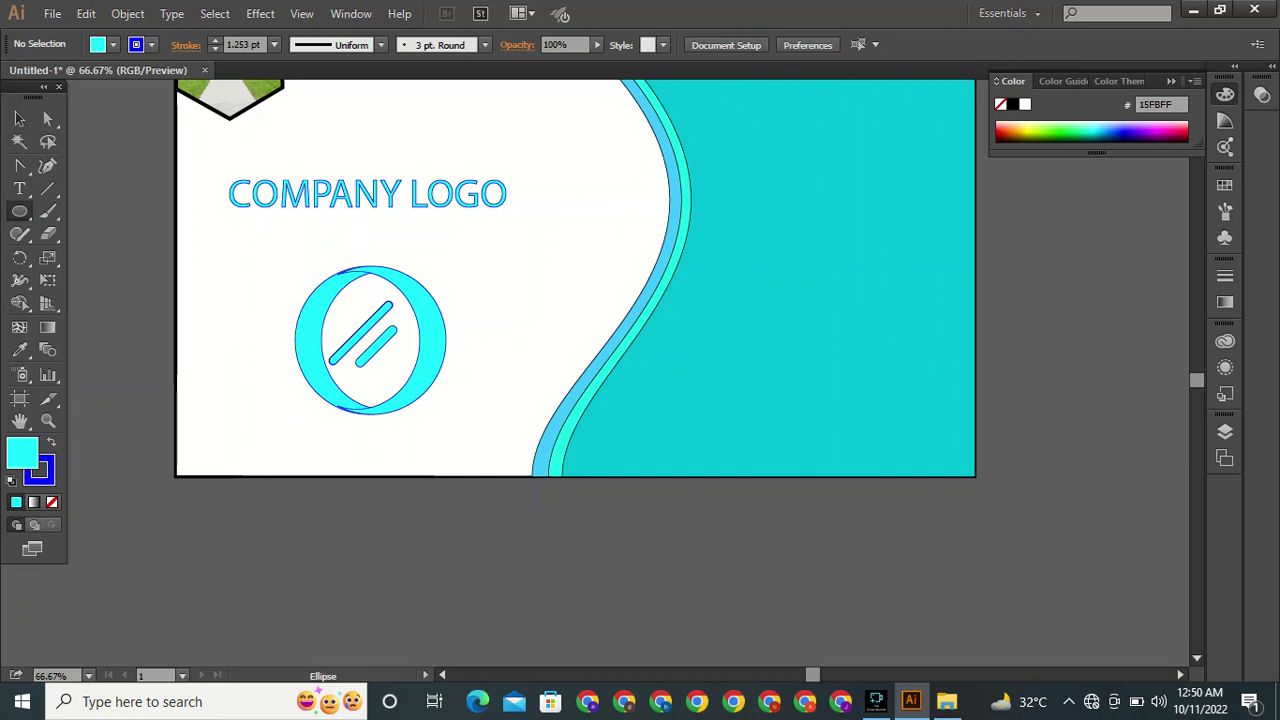
pyautogui.moveTo(280, 428); pyautogui.dragTo(421, 437)
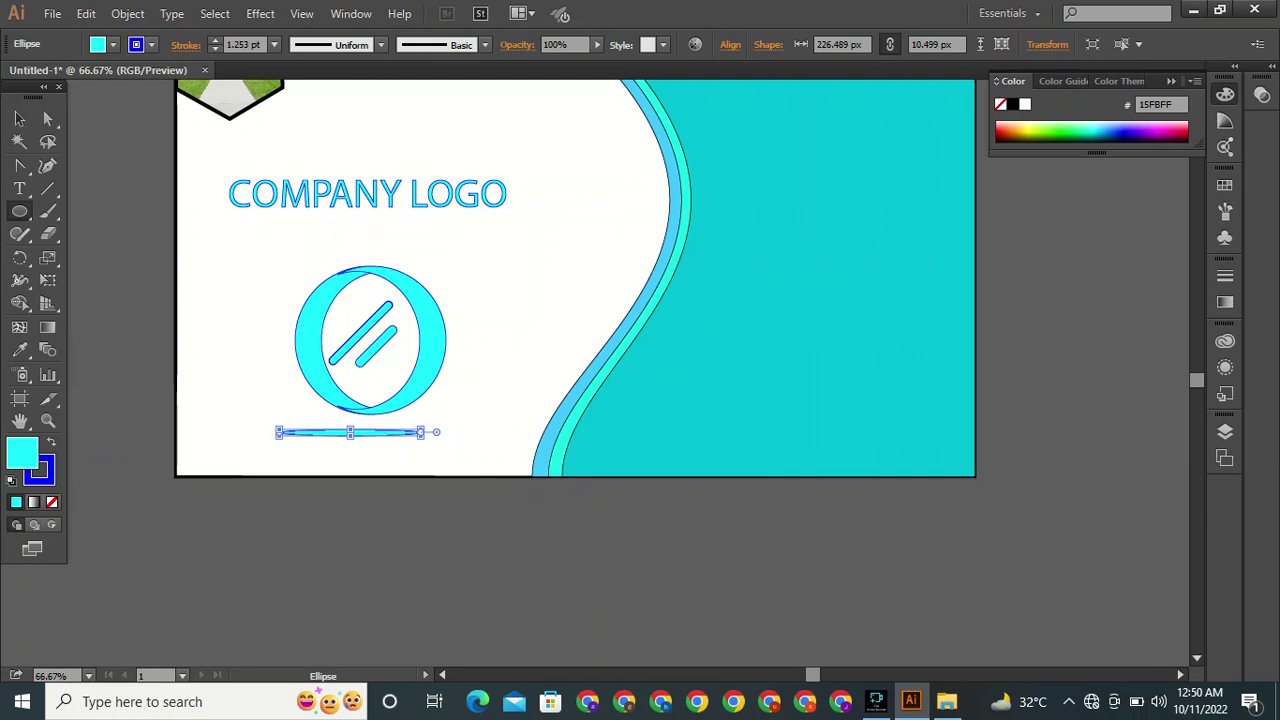
pyautogui.click(19, 118)
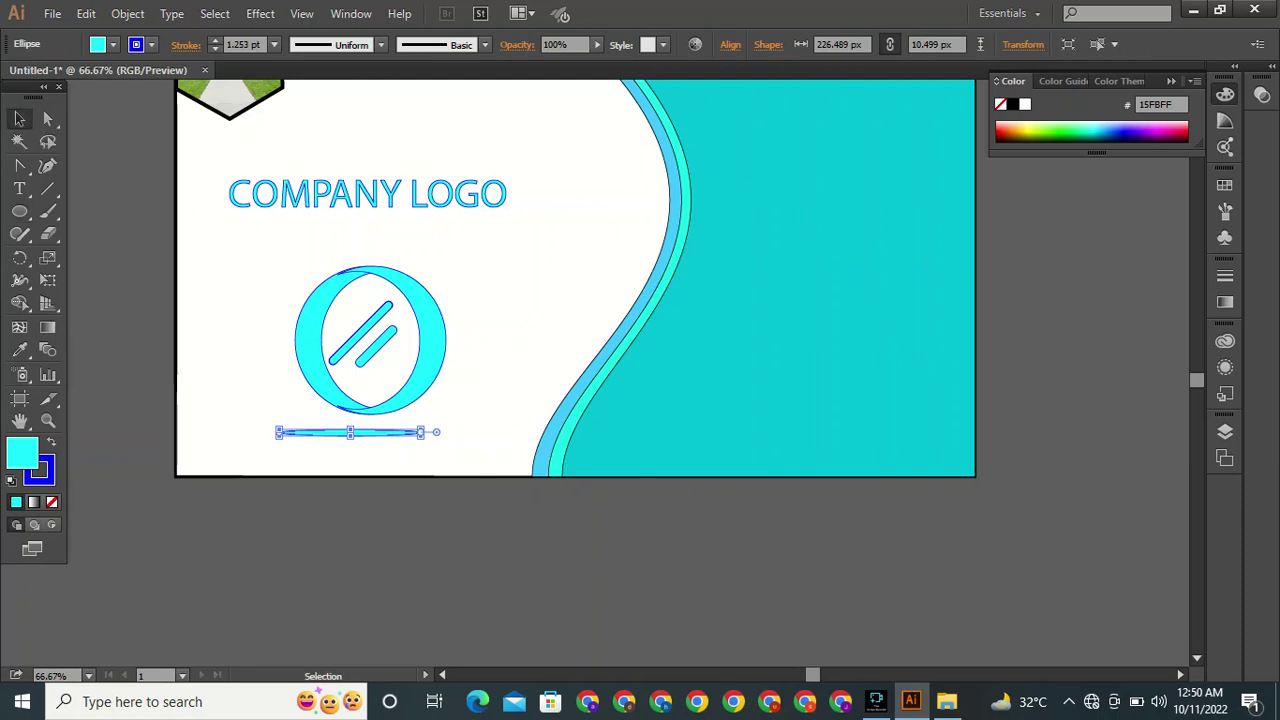
# Fill the flat ellipse with a white-to-black gradient and remove its stroke.
pyautogui.click(33, 502)
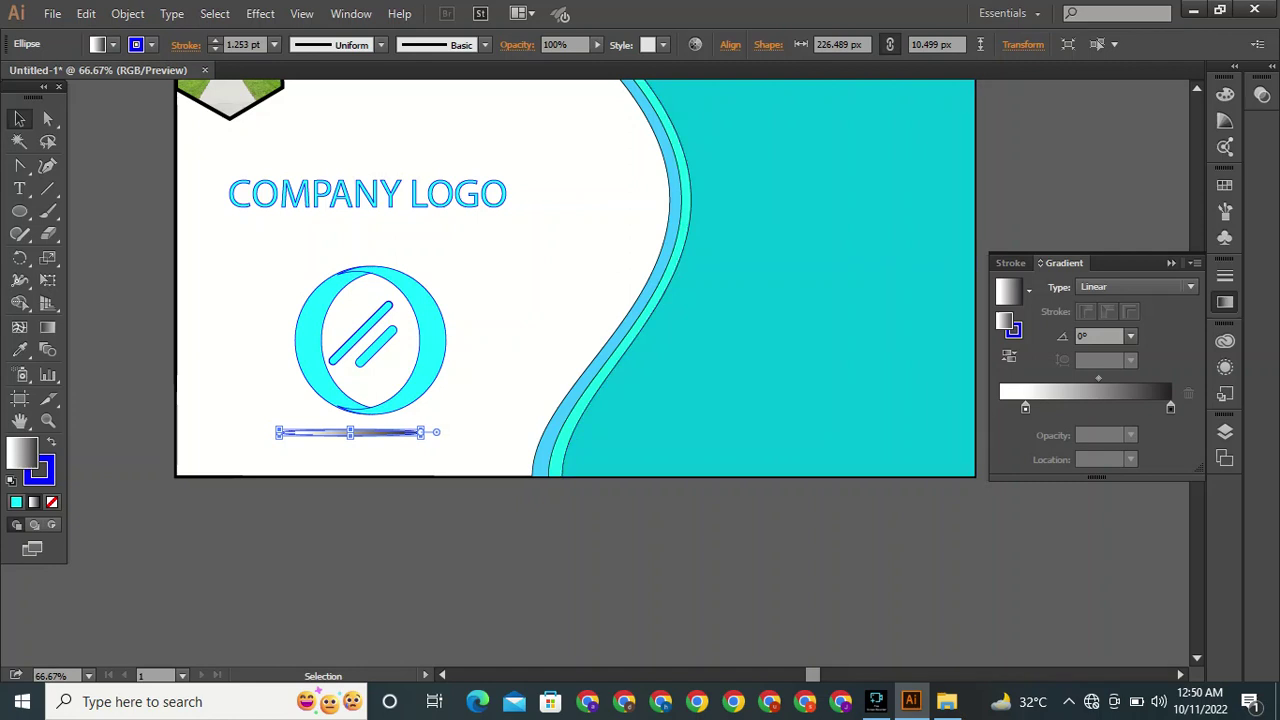
pyautogui.click(45, 477)
pyautogui.press('/')
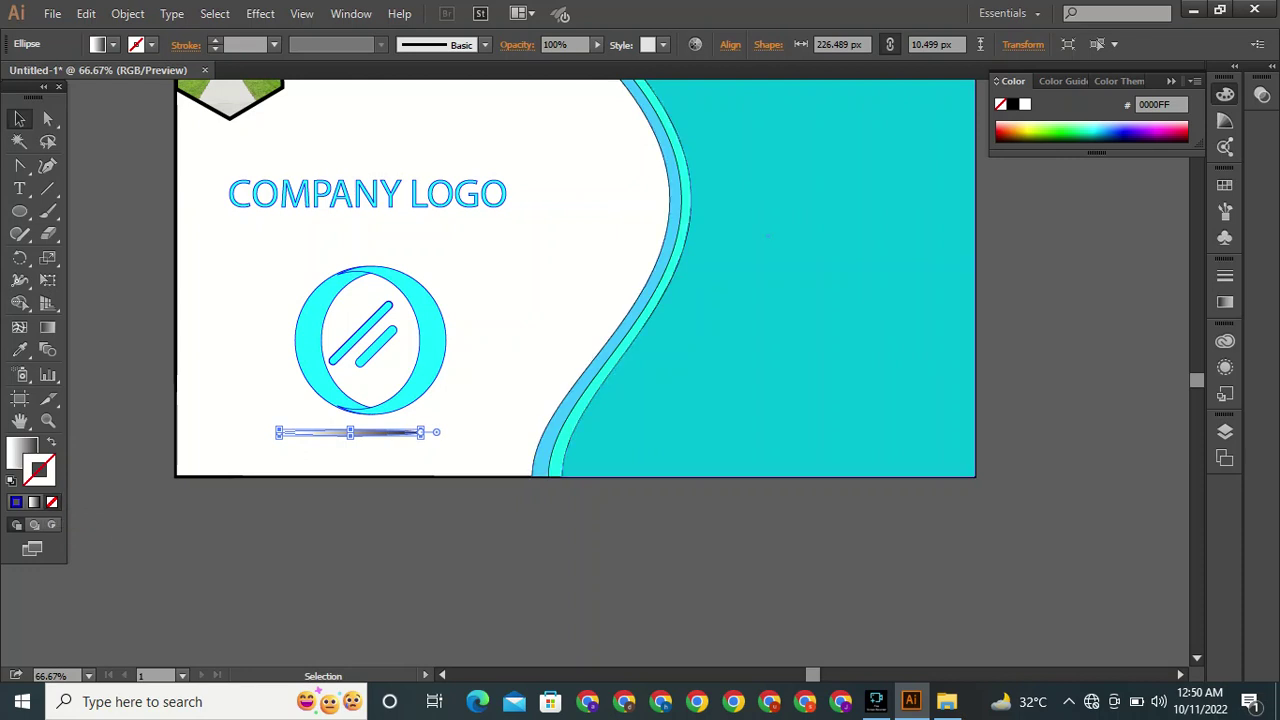
pyautogui.press('.')
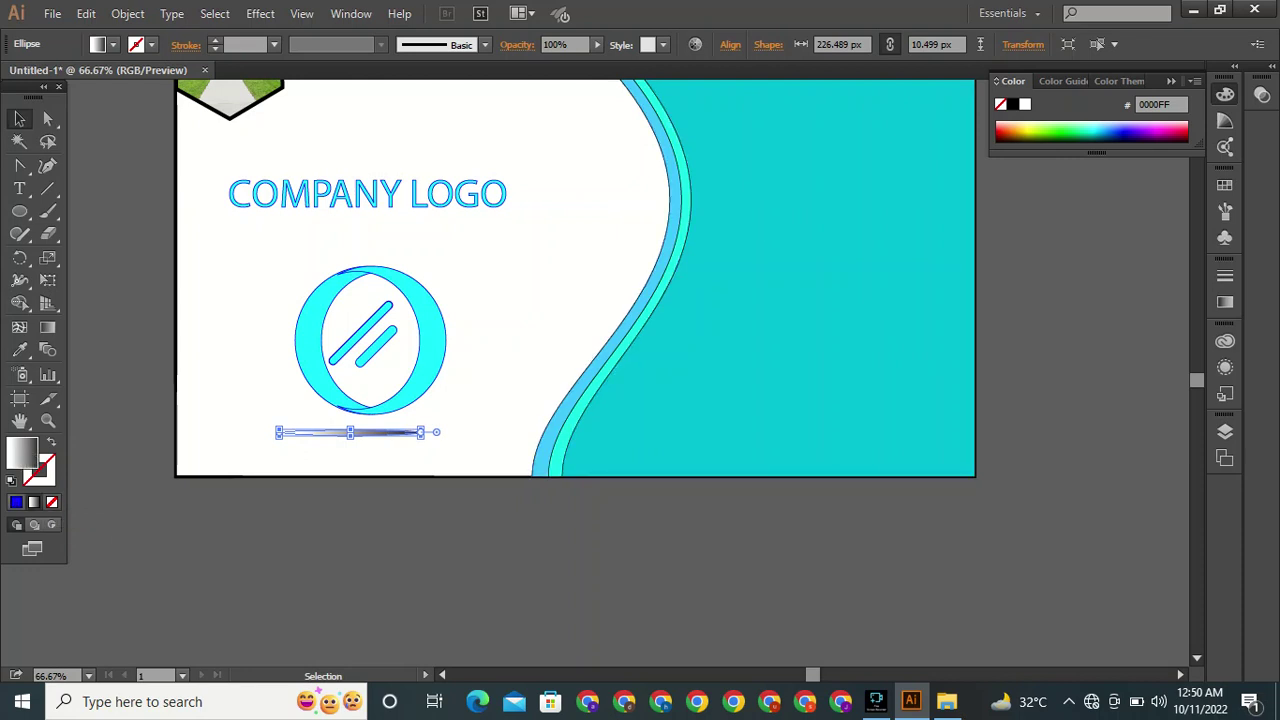
# Make the ellipse's gradient radial and reversed, with the white stop at the far end and the black stop at 20.97%.
pyautogui.click(1225, 302)
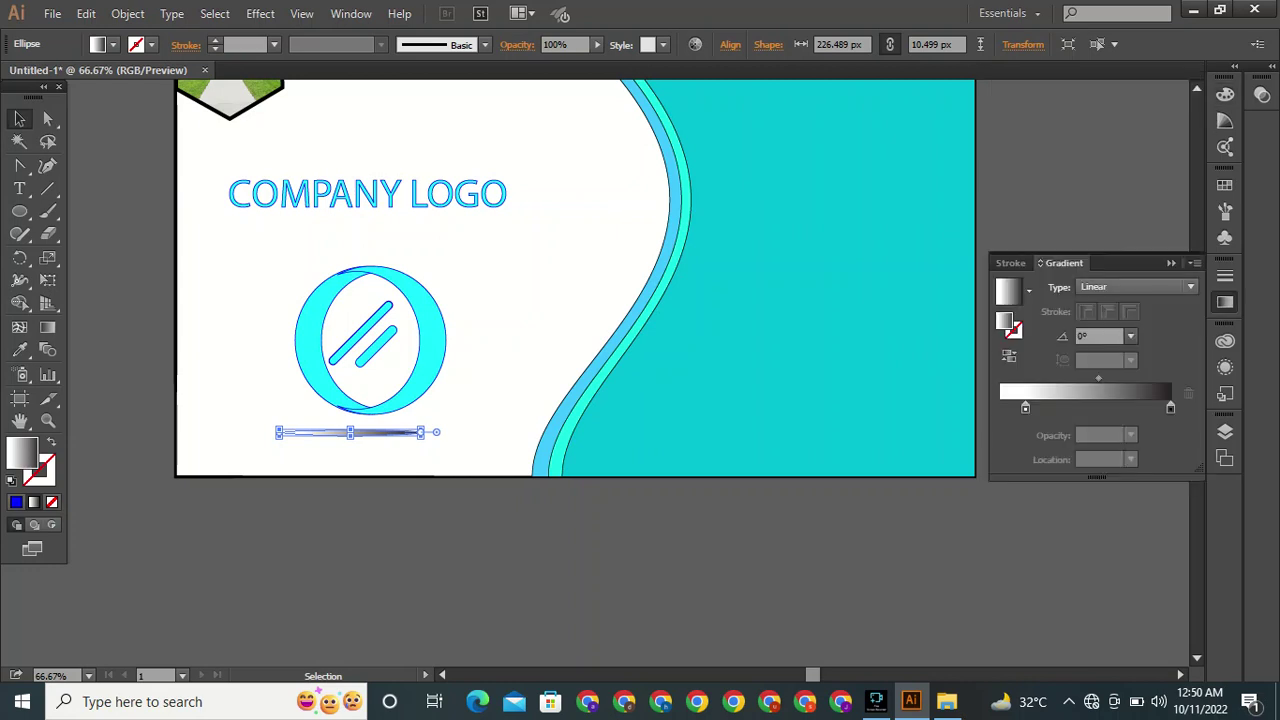
pyautogui.click(1135, 287)
pyautogui.click(1095, 322)
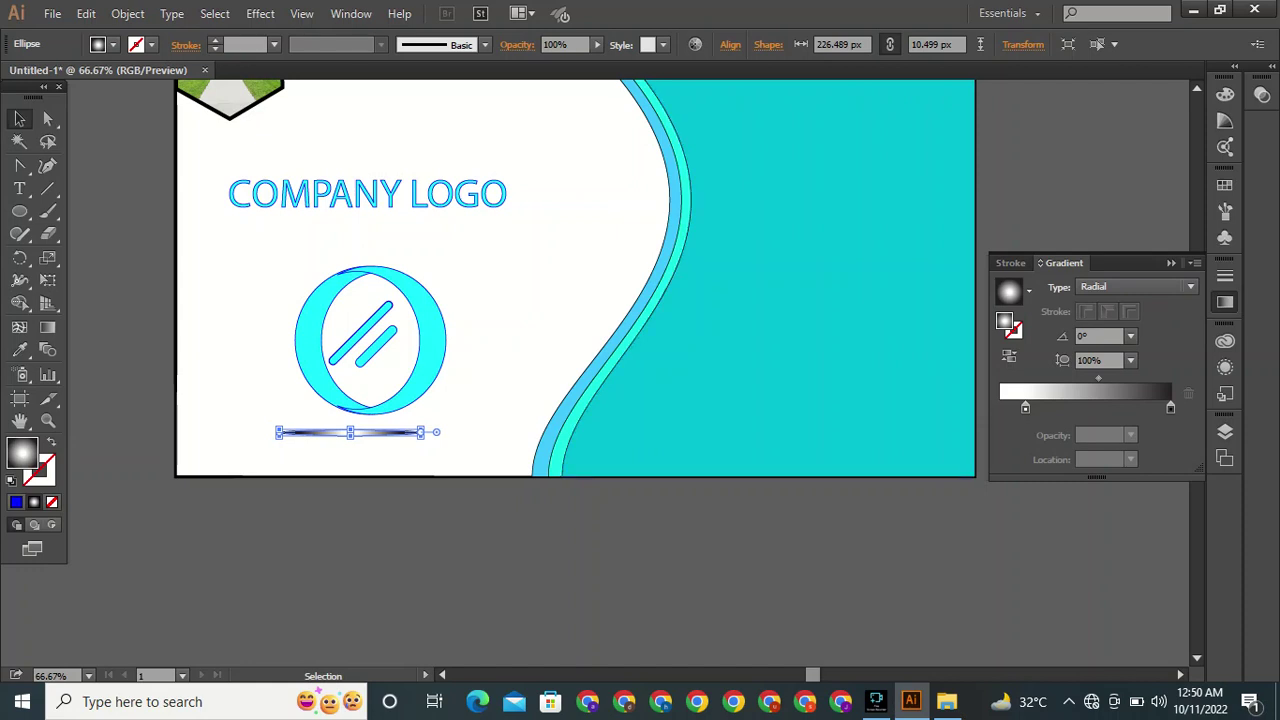
pyautogui.click(1009, 357)
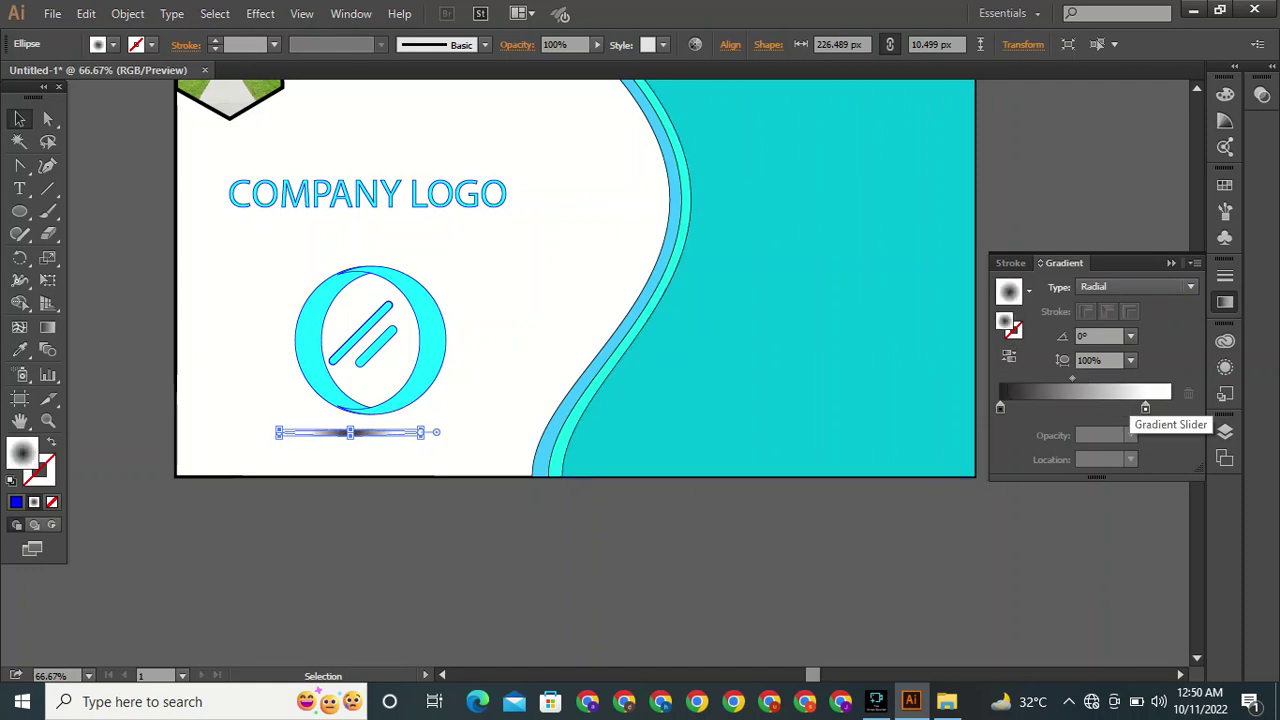
pyautogui.moveTo(1145, 408); pyautogui.dragTo(1170, 408)
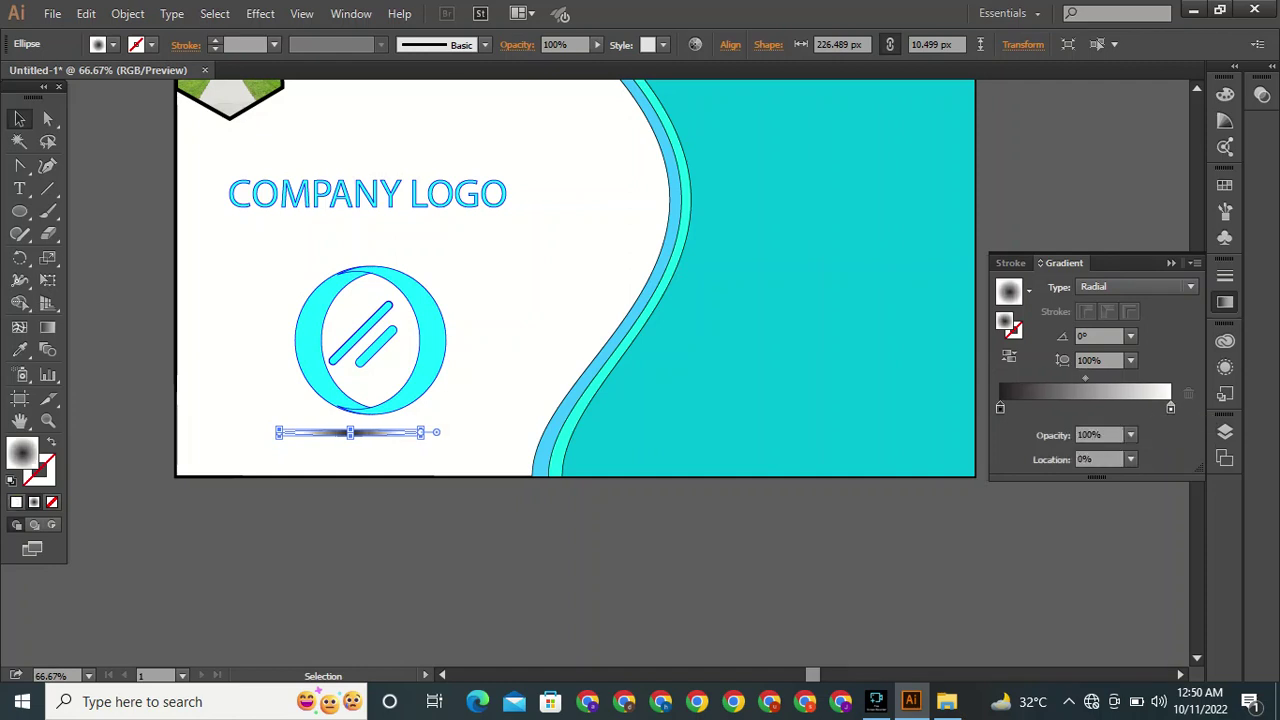
pyautogui.moveTo(1000, 408); pyautogui.dragTo(1035, 408)
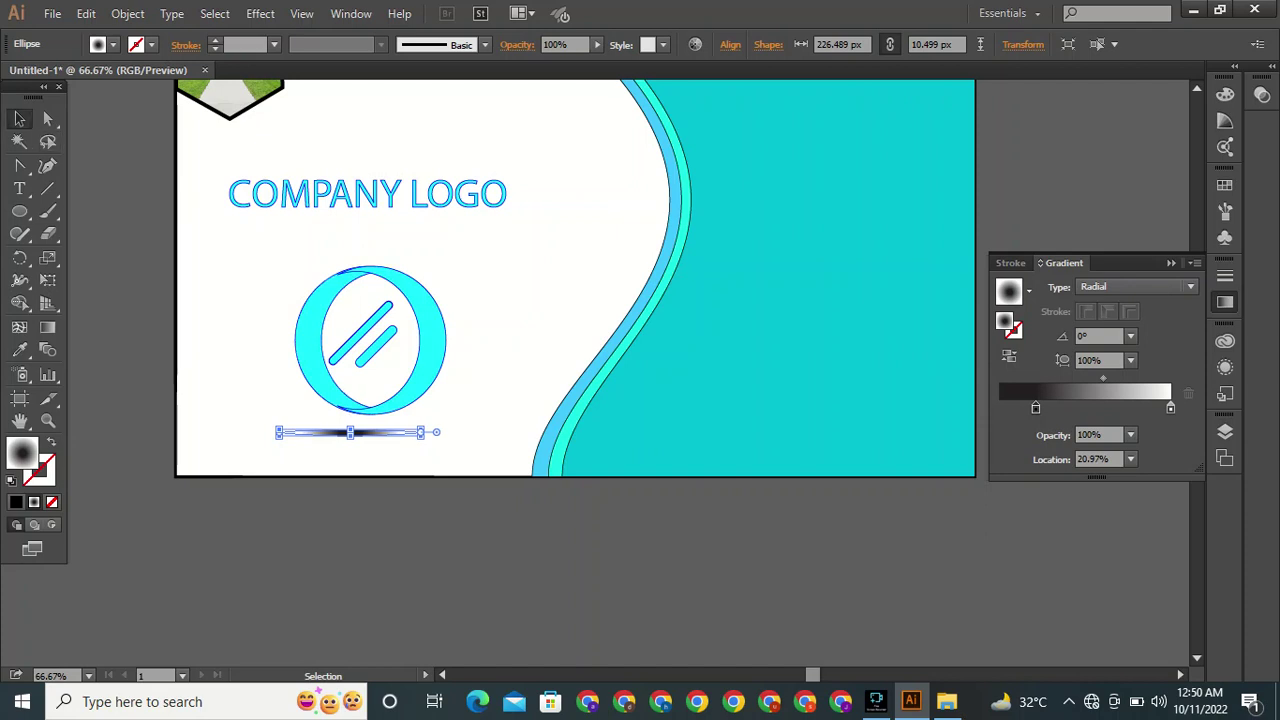
# Shrink the gradient ellipse to about 149 × 3.6 px and place it directly beneath the circular logo.
pyautogui.hotkey('ctrl', '=')
pyautogui.hotkey('ctrl', '=')
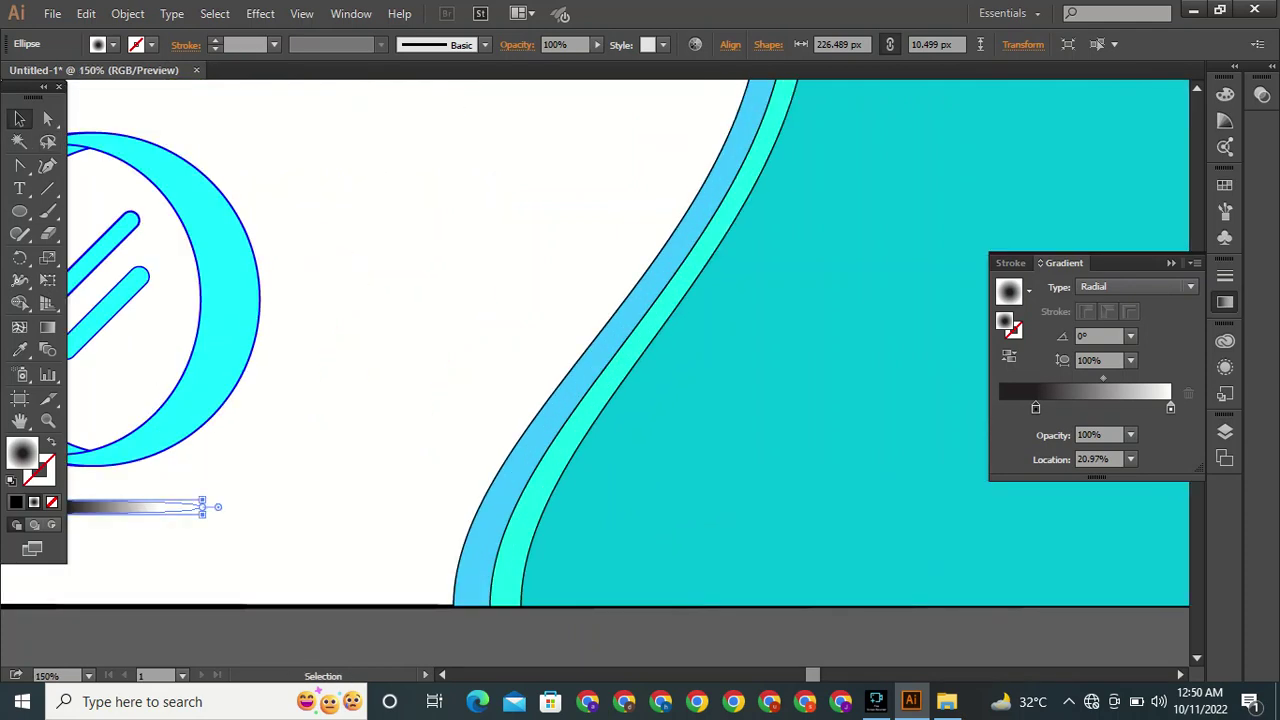
pyautogui.press('h')
pyautogui.moveTo(400, 350); pyautogui.dragTo(810, 335)
pyautogui.press('v')
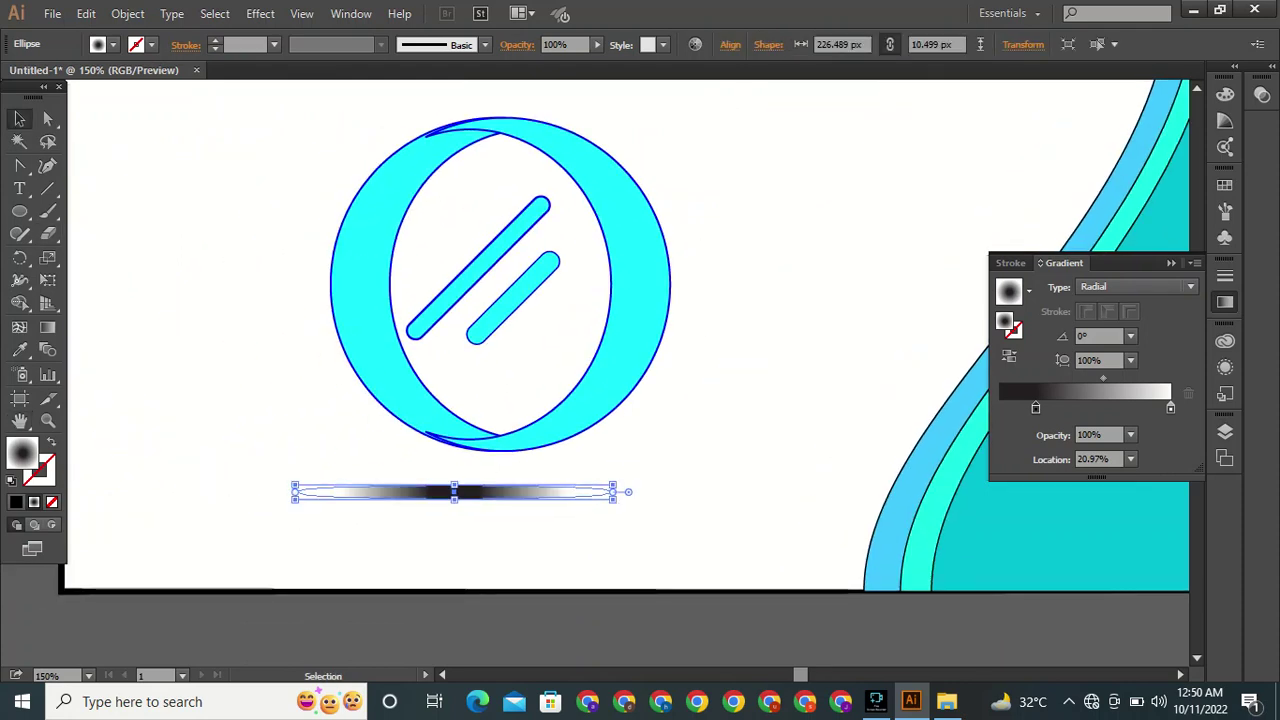
pyautogui.moveTo(628, 491); pyautogui.dragTo(645, 466)
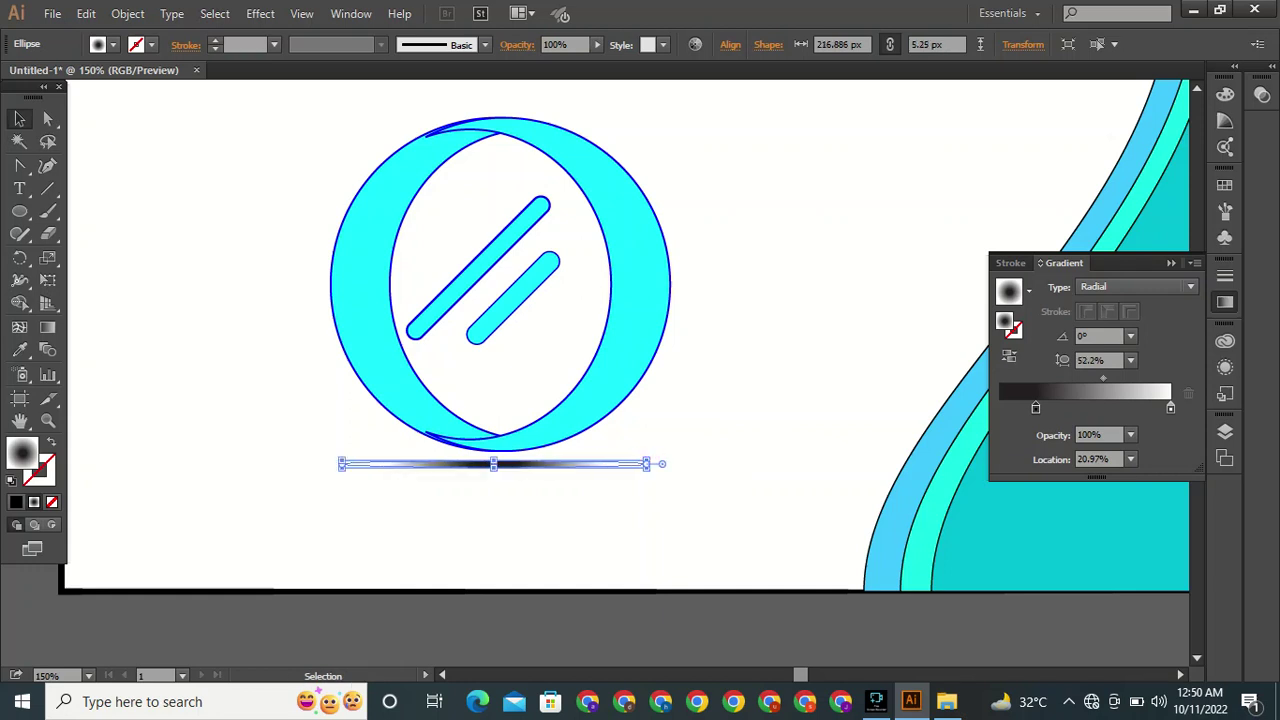
pyautogui.moveTo(647, 465); pyautogui.dragTo(612, 463)
pyautogui.click(590, 510)
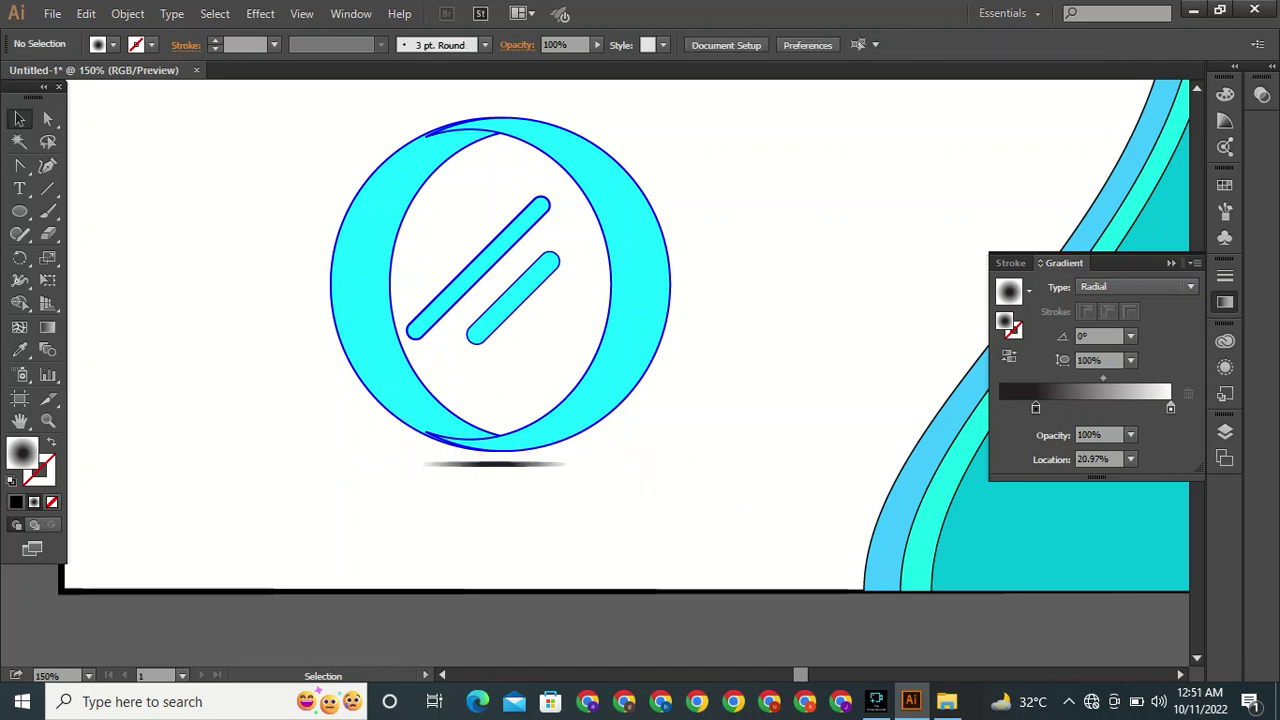
# Stretch the shadow ellipse to about 5.4 px high and move it up close under the circle.
pyautogui.click(507, 464)
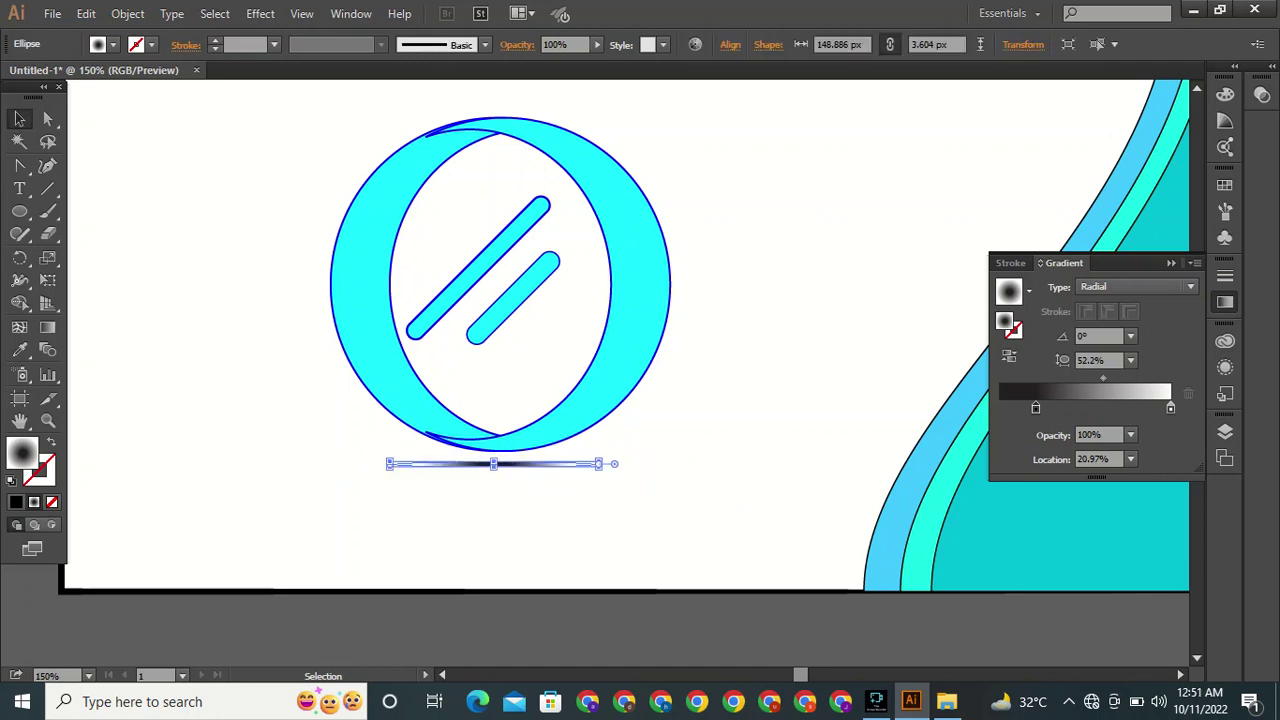
pyautogui.moveTo(494, 462); pyautogui.dragTo(494, 474)
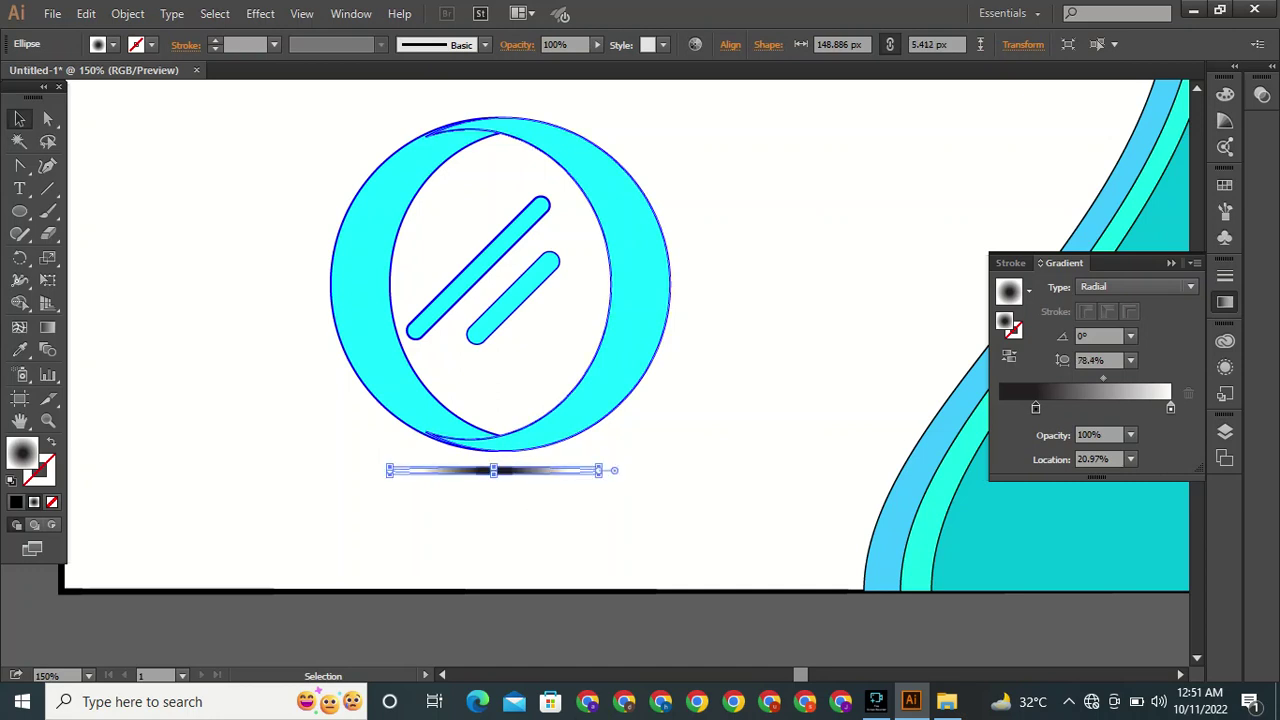
pyautogui.click(550, 505)
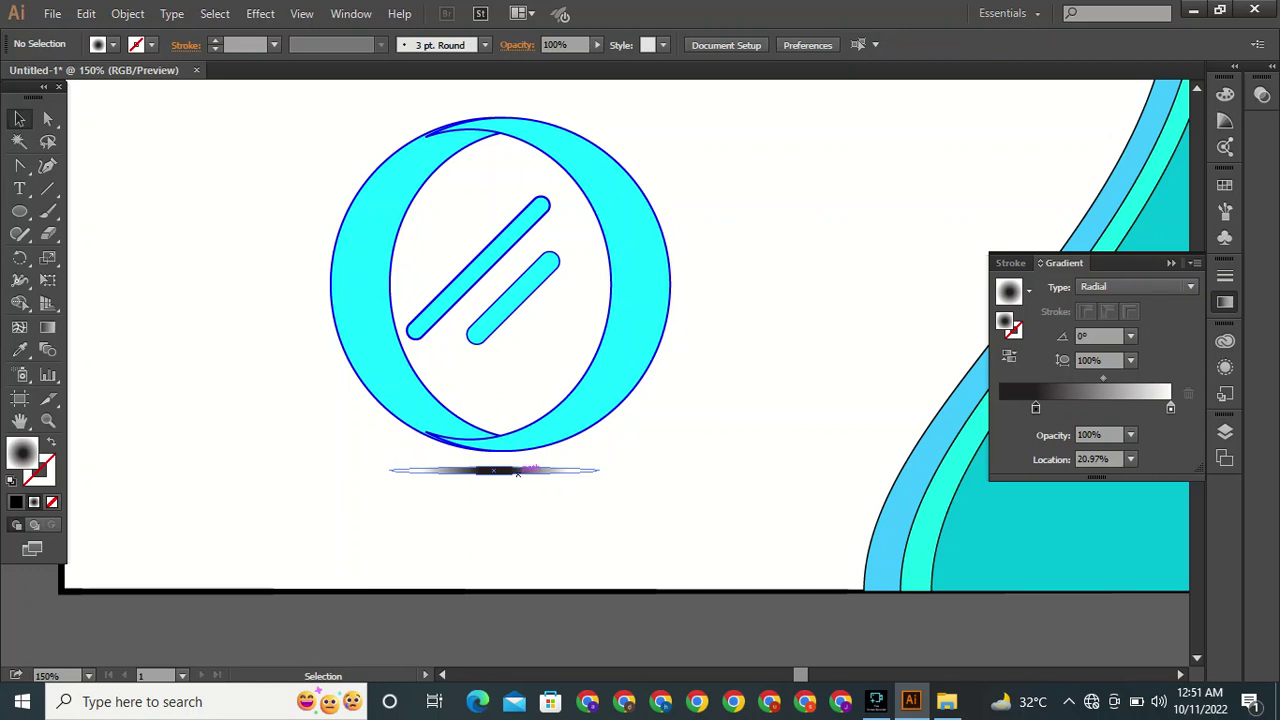
pyautogui.click(510, 468)
pyautogui.moveTo(493, 470); pyautogui.dragTo(519, 464)
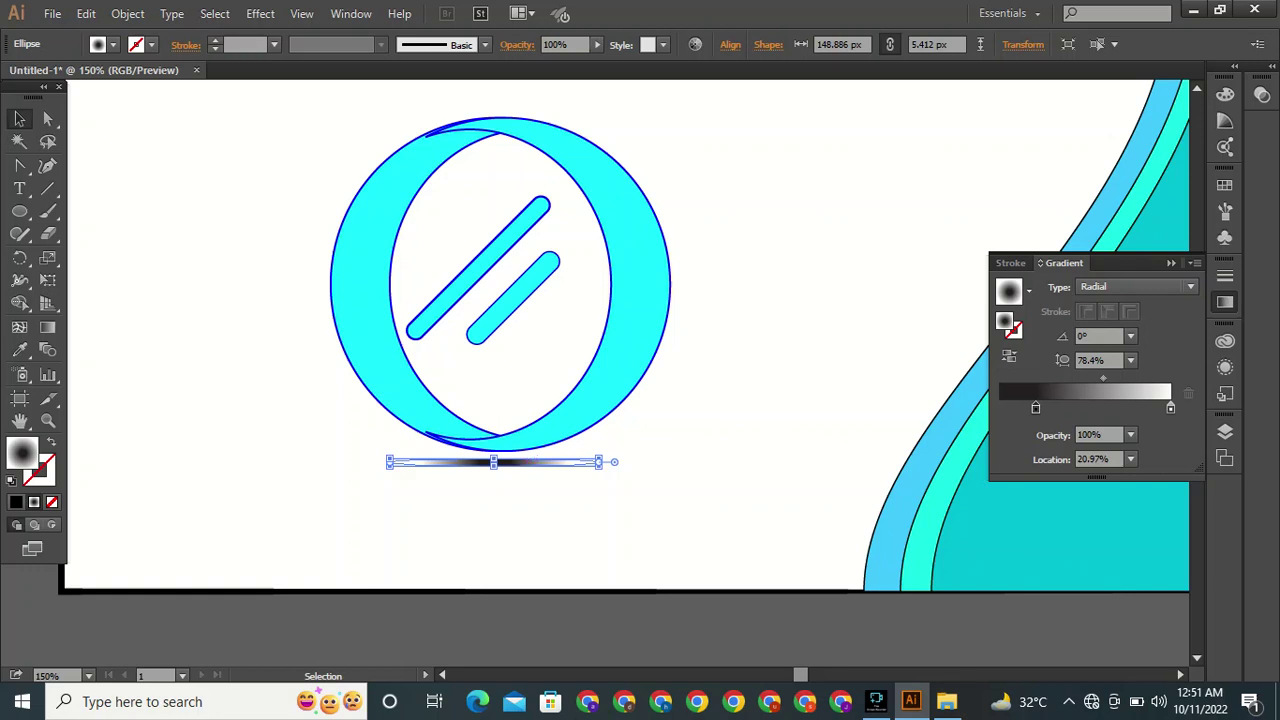
pyautogui.hotkey('ctrl', 'shift', 'a')
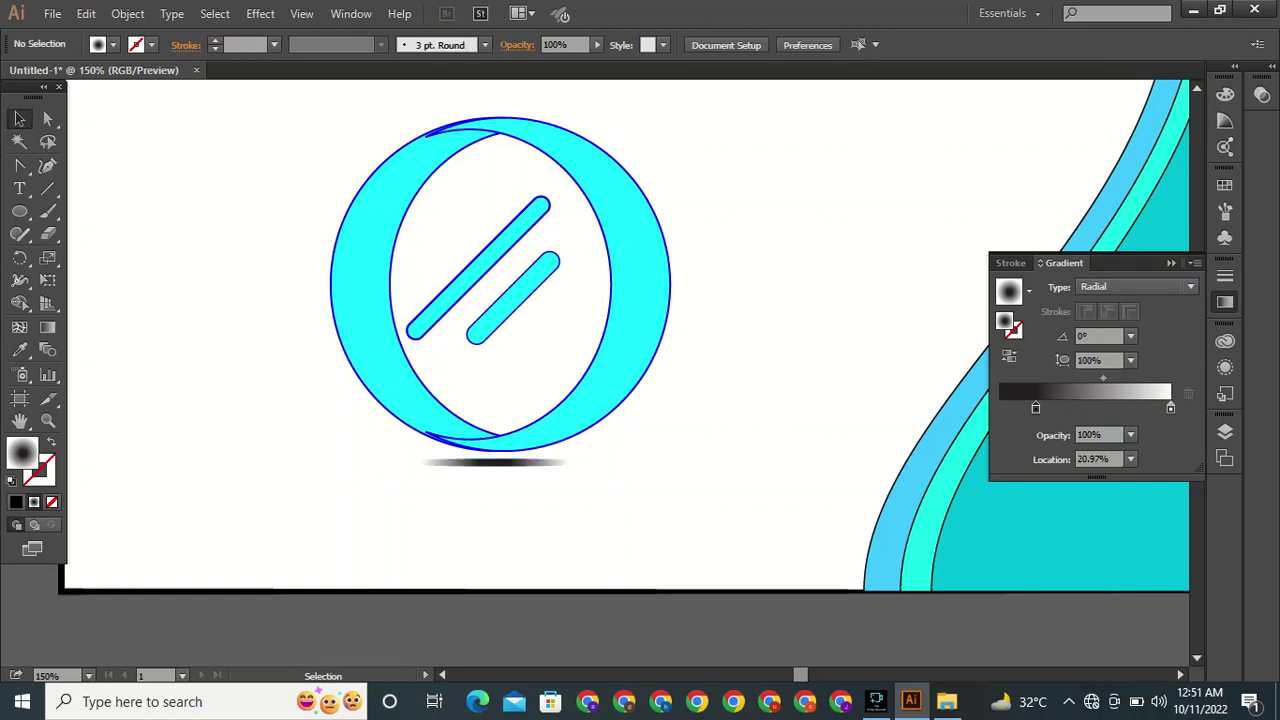
# Set the shadow gradient's black stop to 0% and its white stop to 80.11%.
pyautogui.click(493, 462)
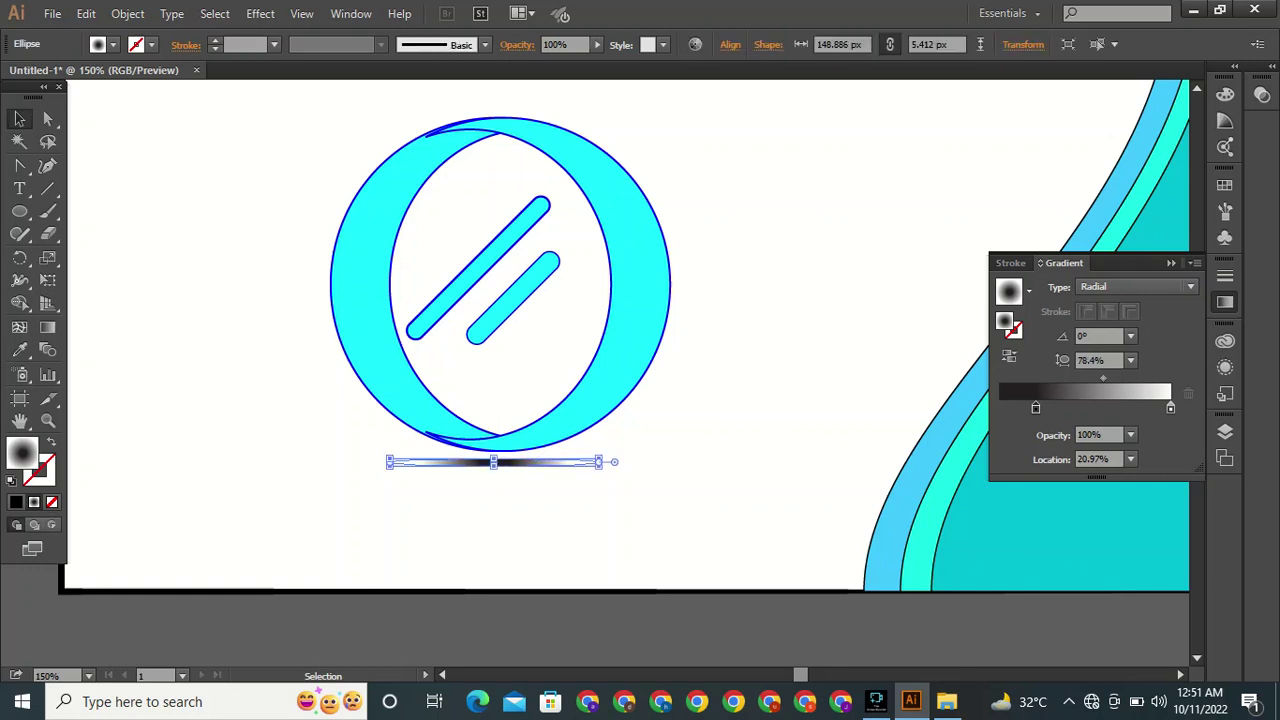
pyautogui.moveTo(1035, 407); pyautogui.dragTo(1000, 407)
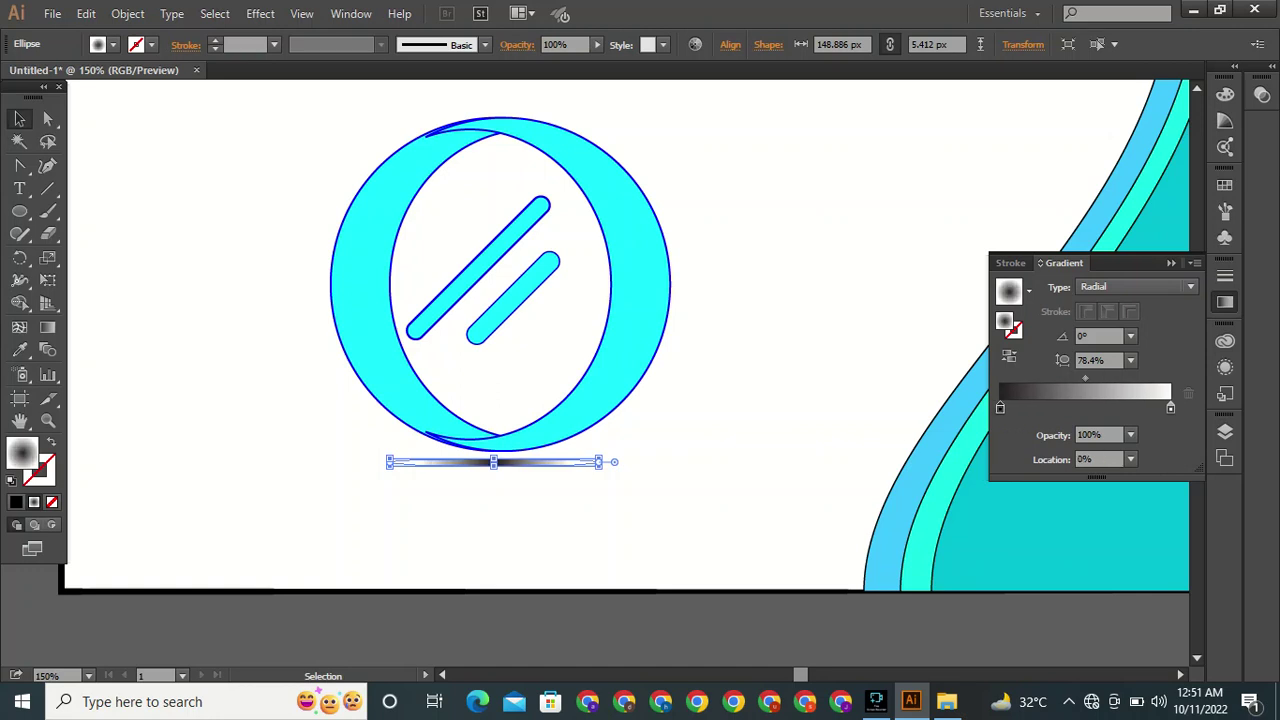
pyautogui.moveTo(1170, 407); pyautogui.dragTo(1136, 407)
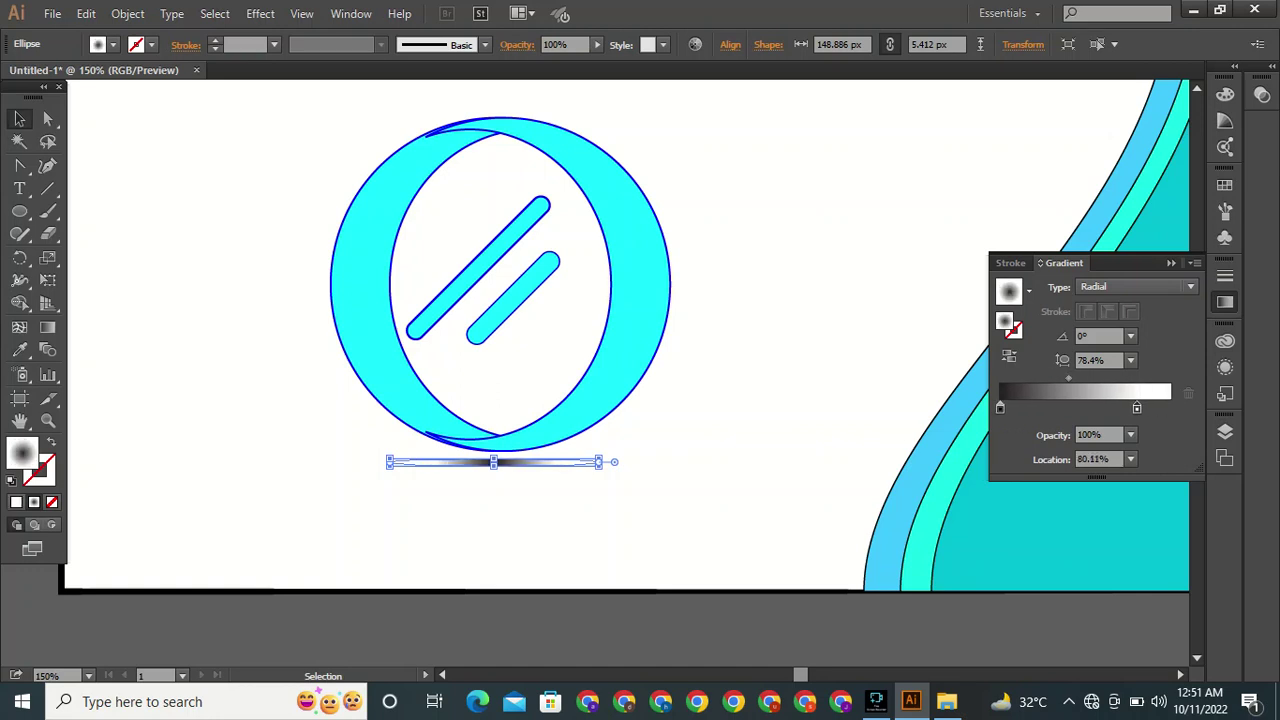
pyautogui.click(760, 400)
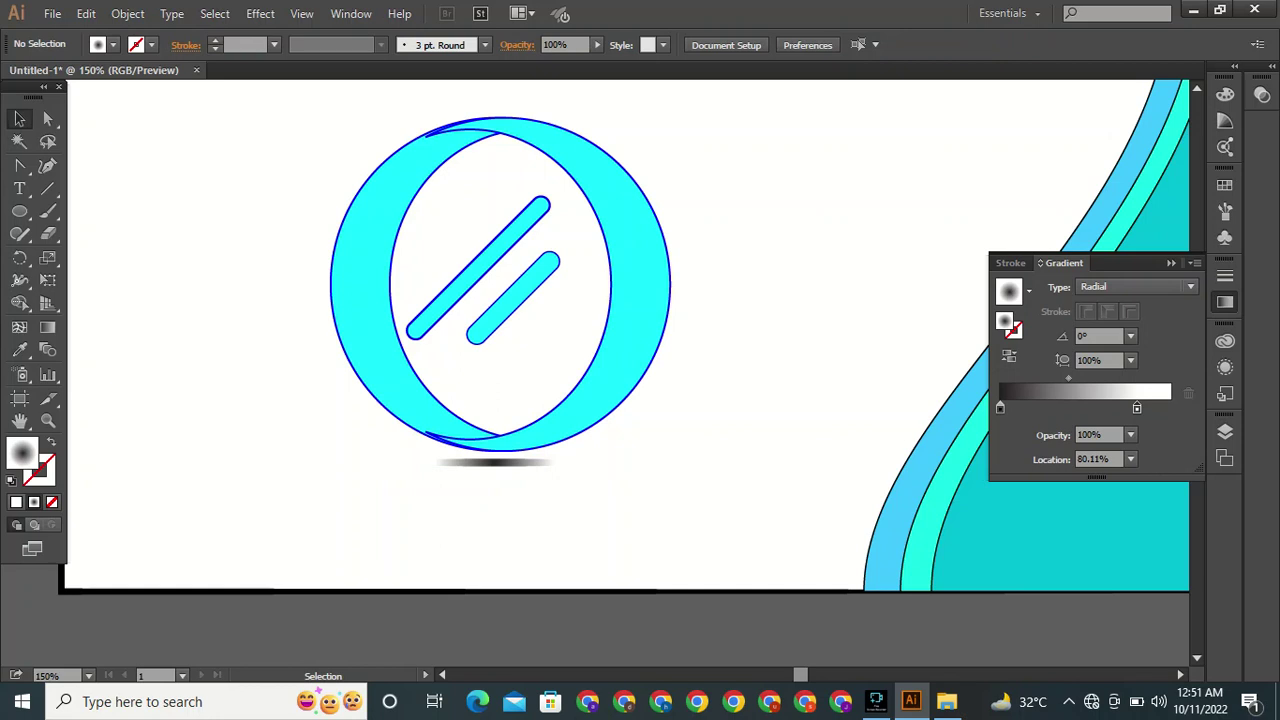
# Apply the White, Black preset gradient to the shadow ellipse and set its type to Radial.
pyautogui.click(493, 462)
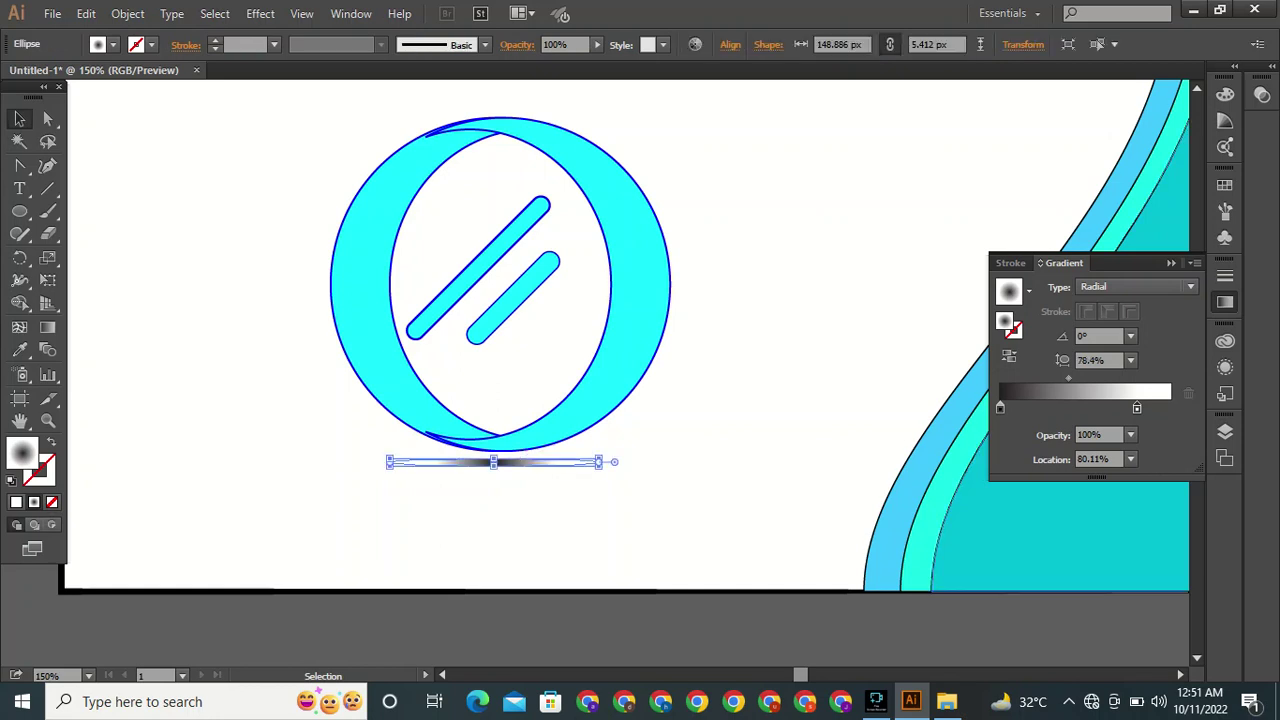
pyautogui.click(1029, 290)
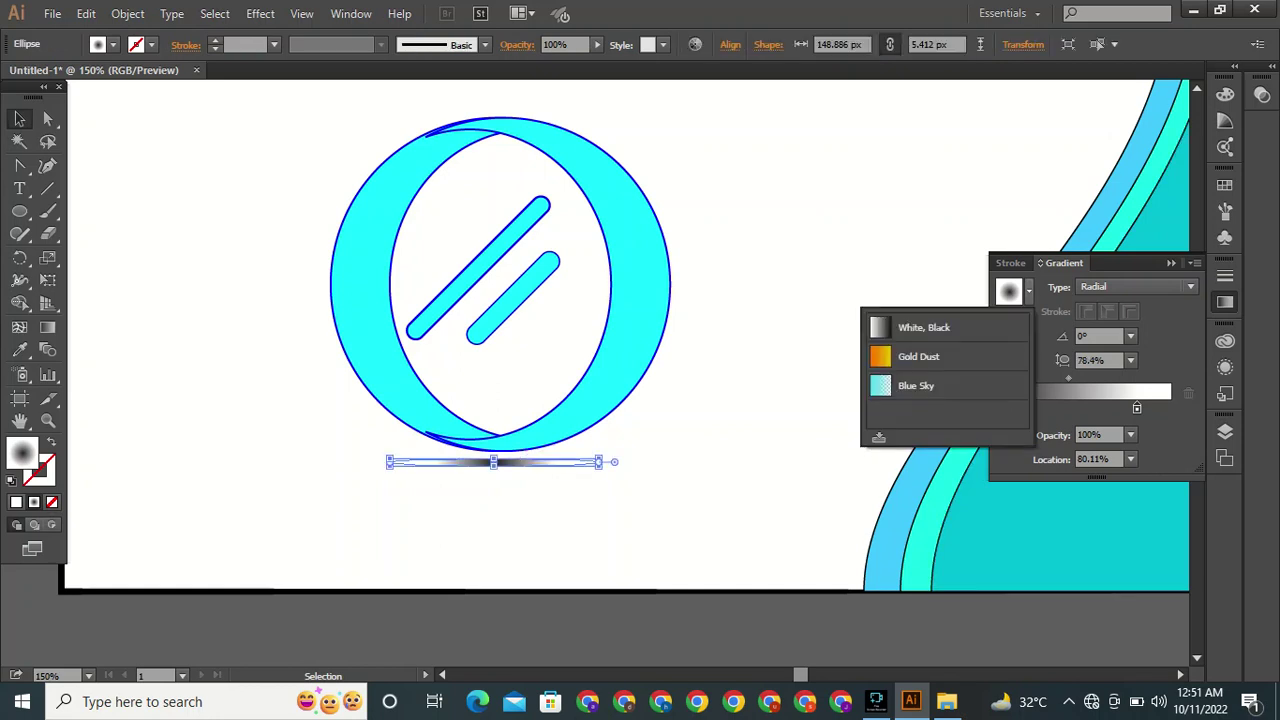
pyautogui.click(918, 327)
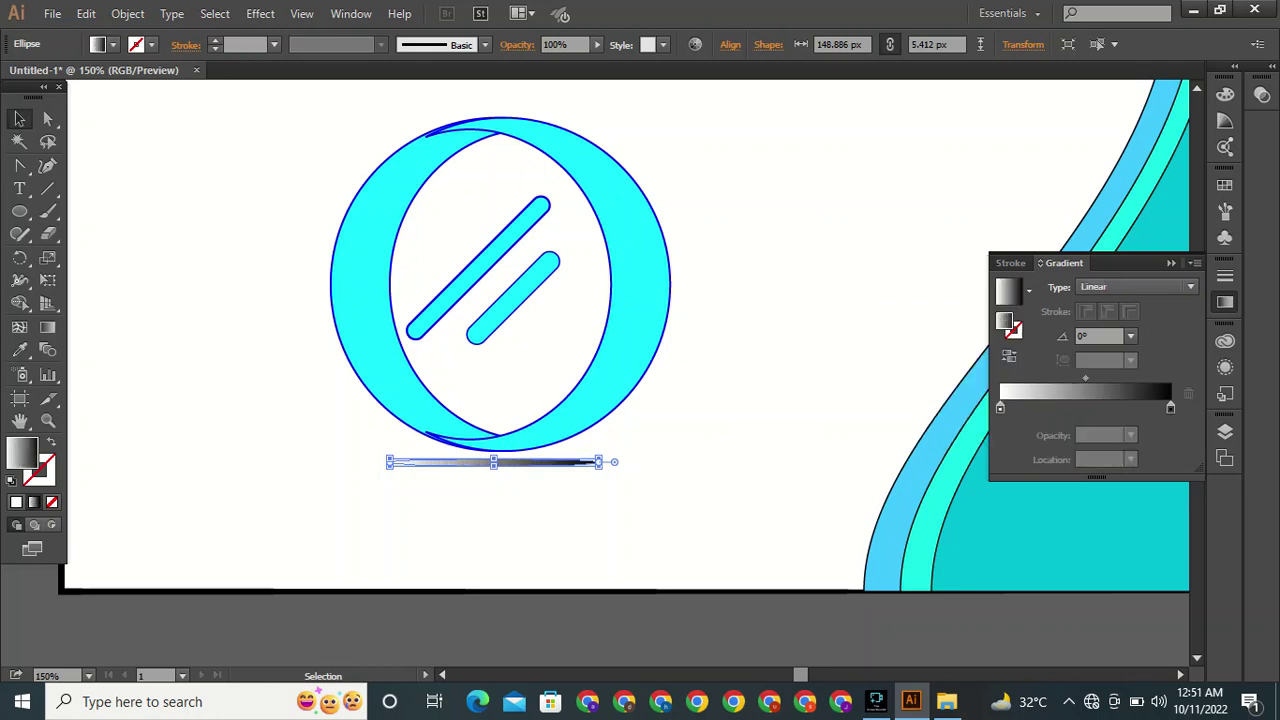
pyautogui.click(1135, 287)
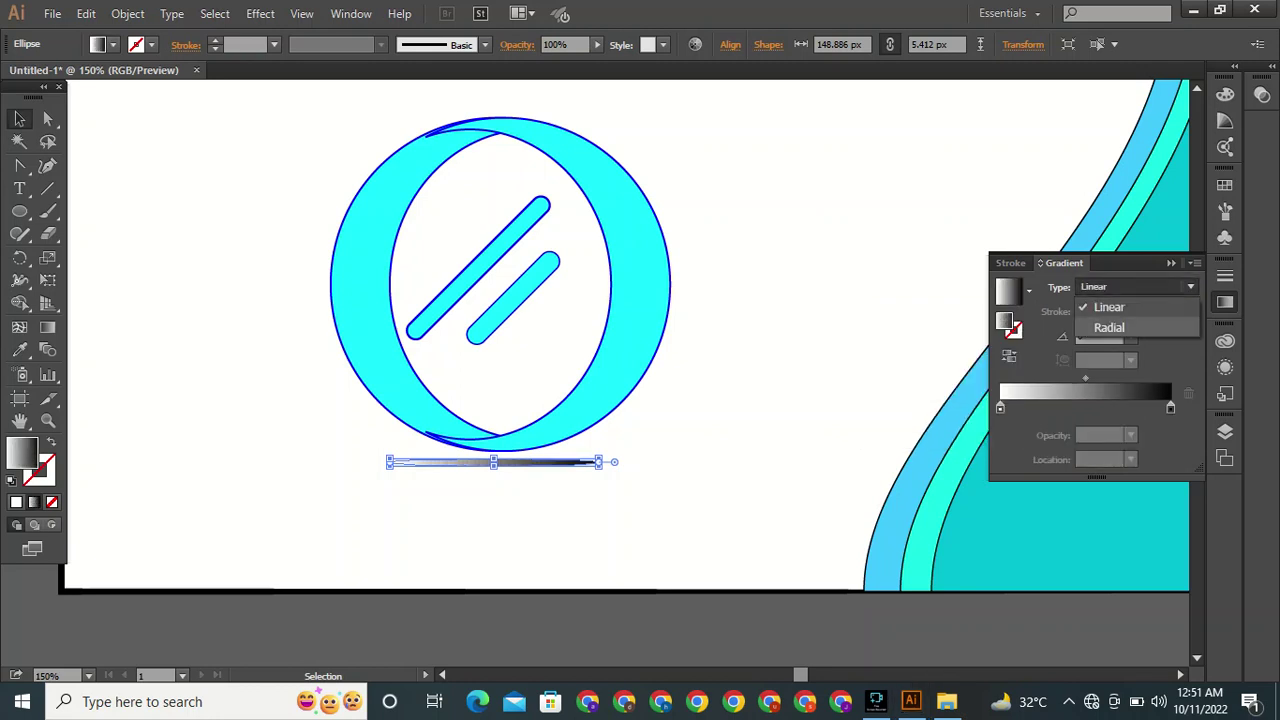
pyautogui.click(1109, 327)
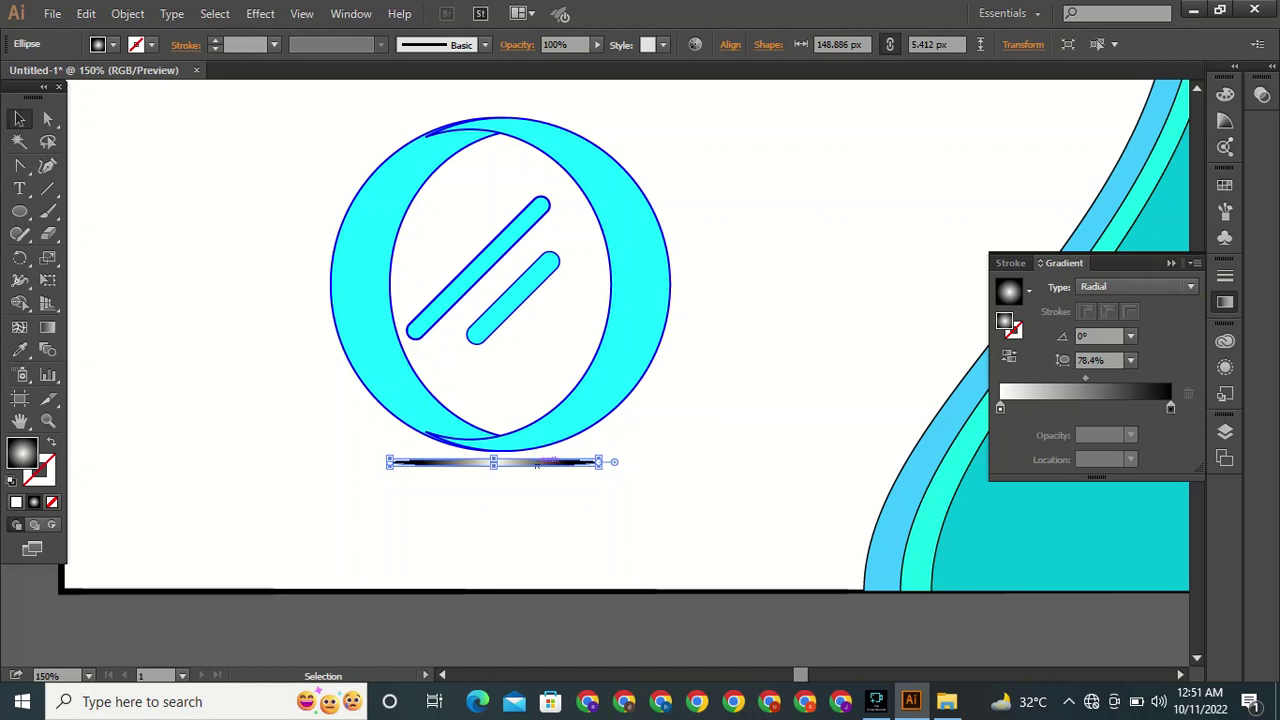
pyautogui.hotkey('ctrl', 'shift', 'a')
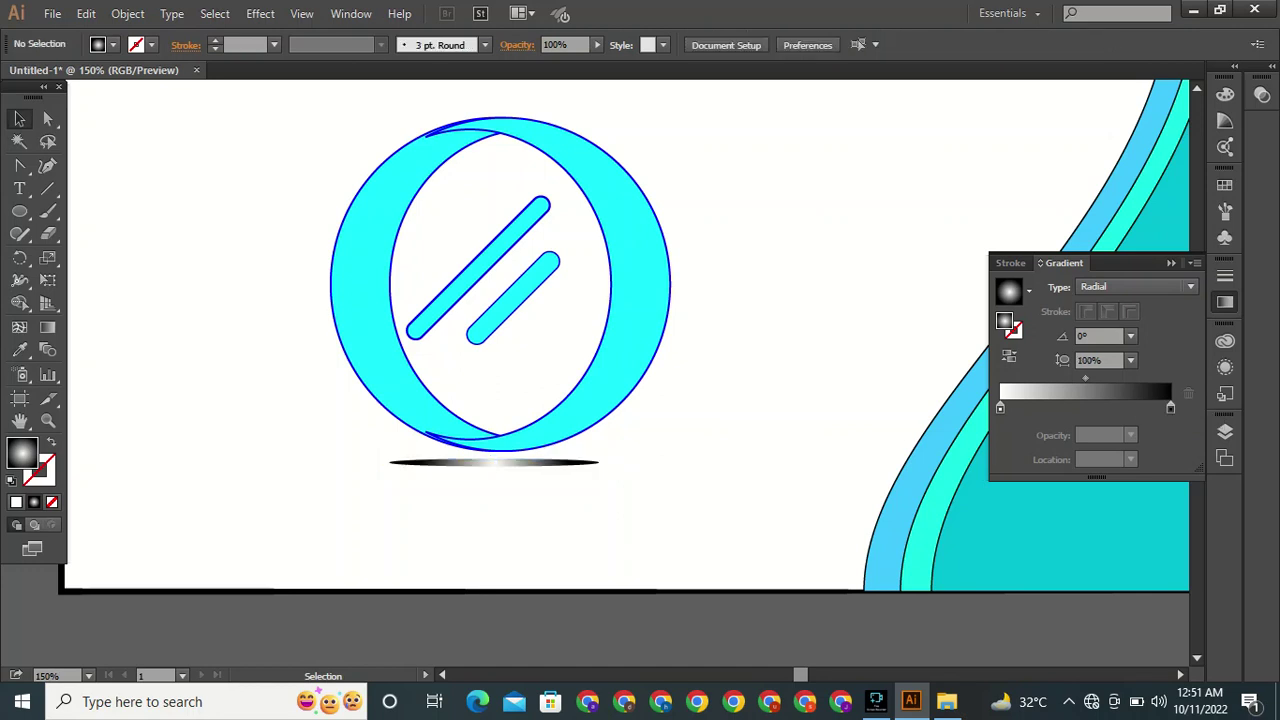
# Shift the shadow ellipse slightly to the right to center it under the circular logo, and leave it selected.
pyautogui.click(598, 461)
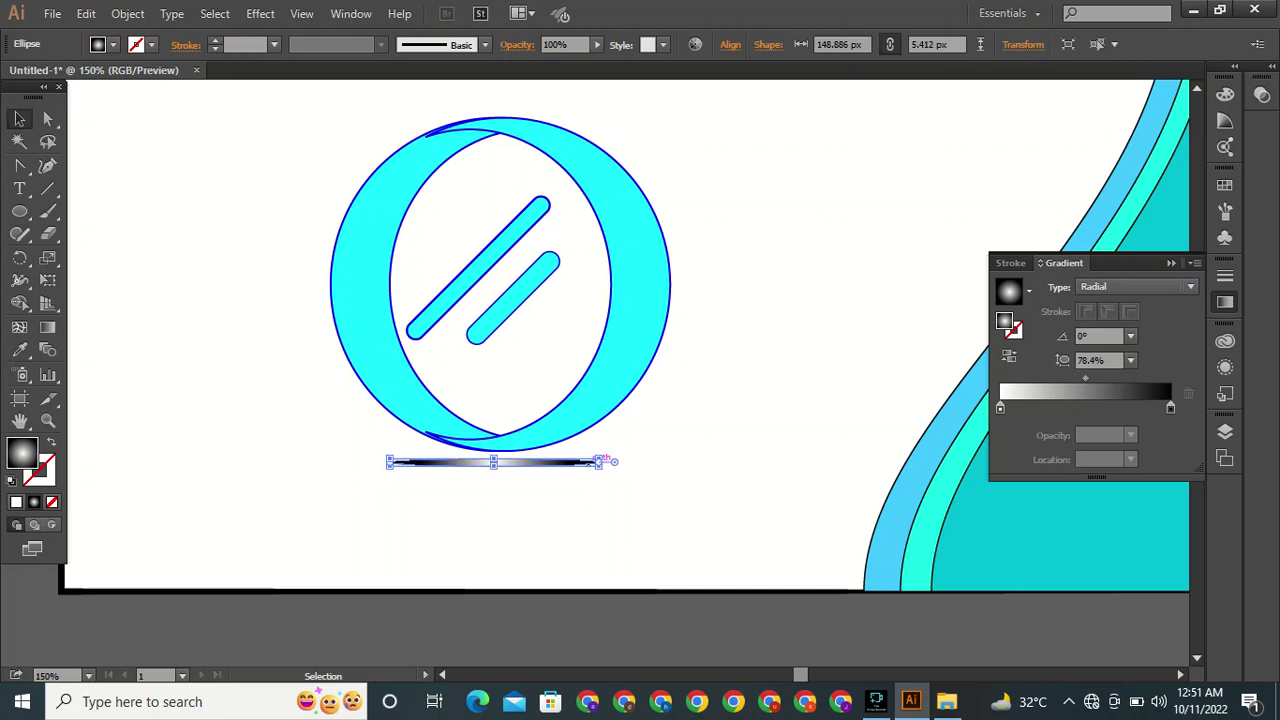
pyautogui.moveTo(600, 461); pyautogui.dragTo(610, 461)
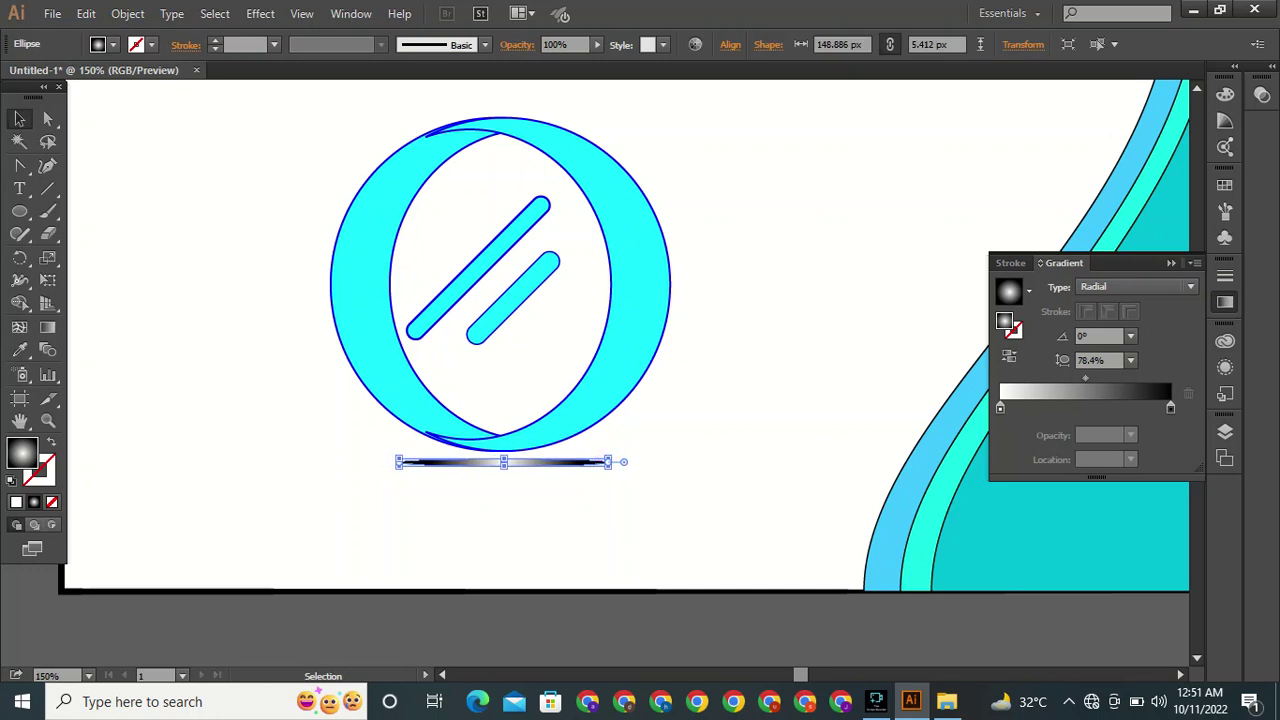
pyautogui.hotkey('ctrl', 'shift', 'a')
pyautogui.click(545, 462)
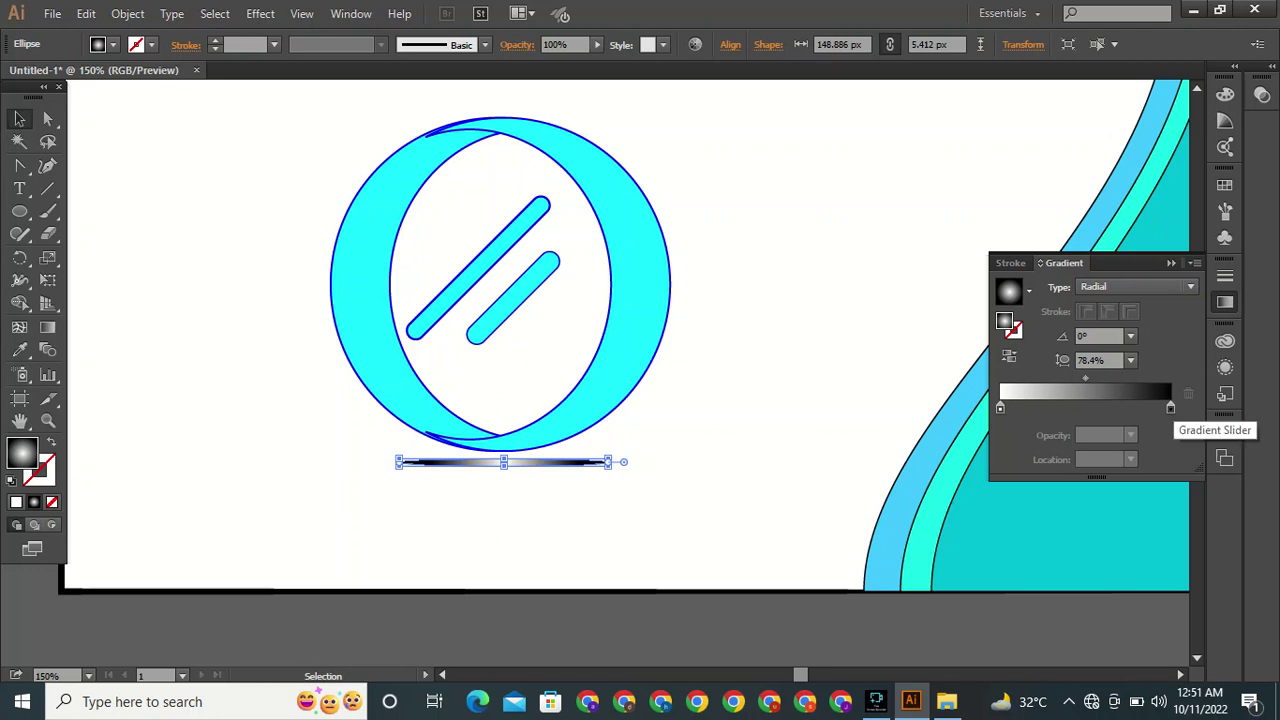
# Try the shadow gradient's white stop at 34.95%, checking it deselected, and move the stop back to 5.91%.
pyautogui.moveTo(1010, 408); pyautogui.dragTo(1060, 408)
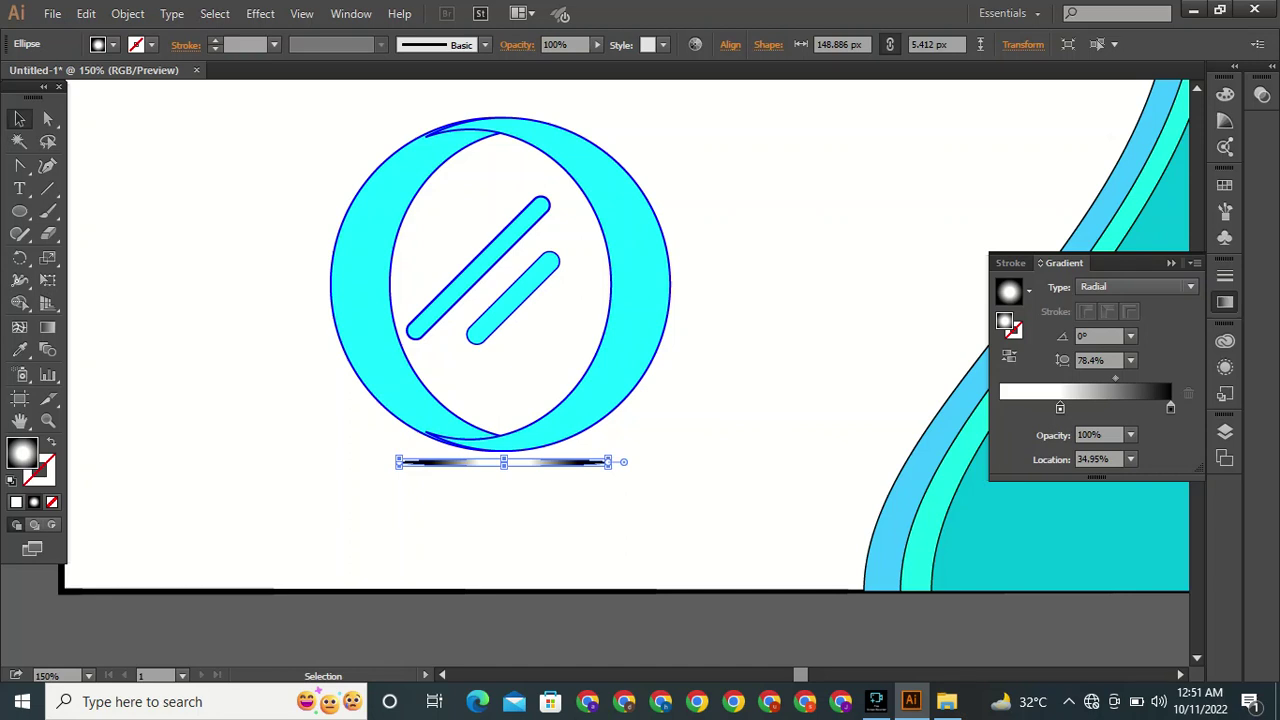
pyautogui.hotkey('ctrl', 'shift', 'a')
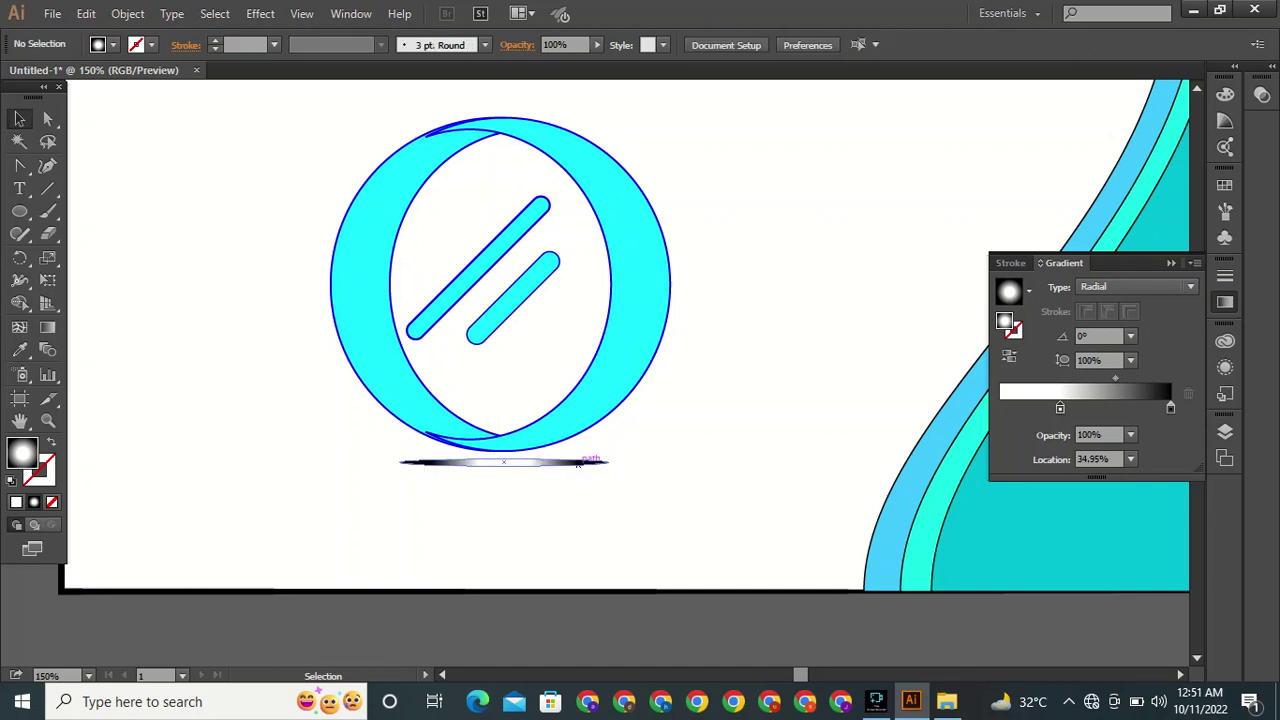
pyautogui.click(588, 462)
pyautogui.moveTo(1060, 408); pyautogui.dragTo(1010, 408)
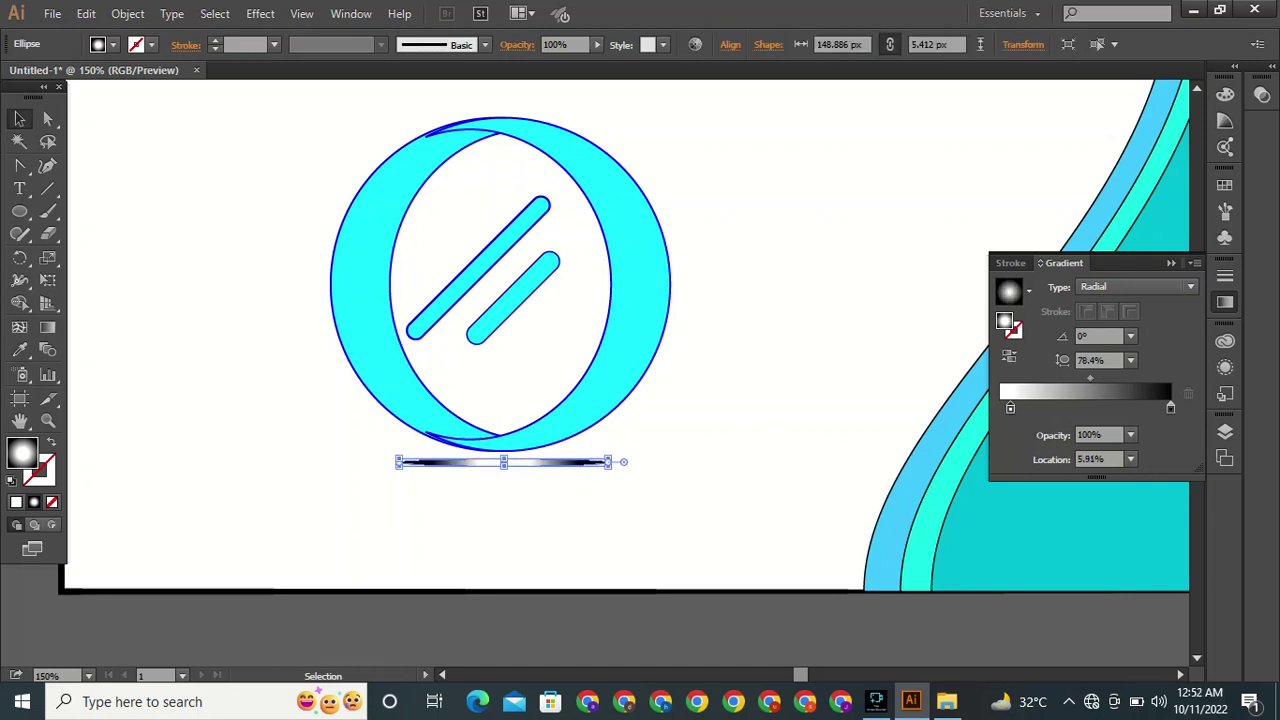
# Try the Linear type on the shadow's gradient, reapply the White, Black preset and return the type to Radial.
pyautogui.click(1135, 287)
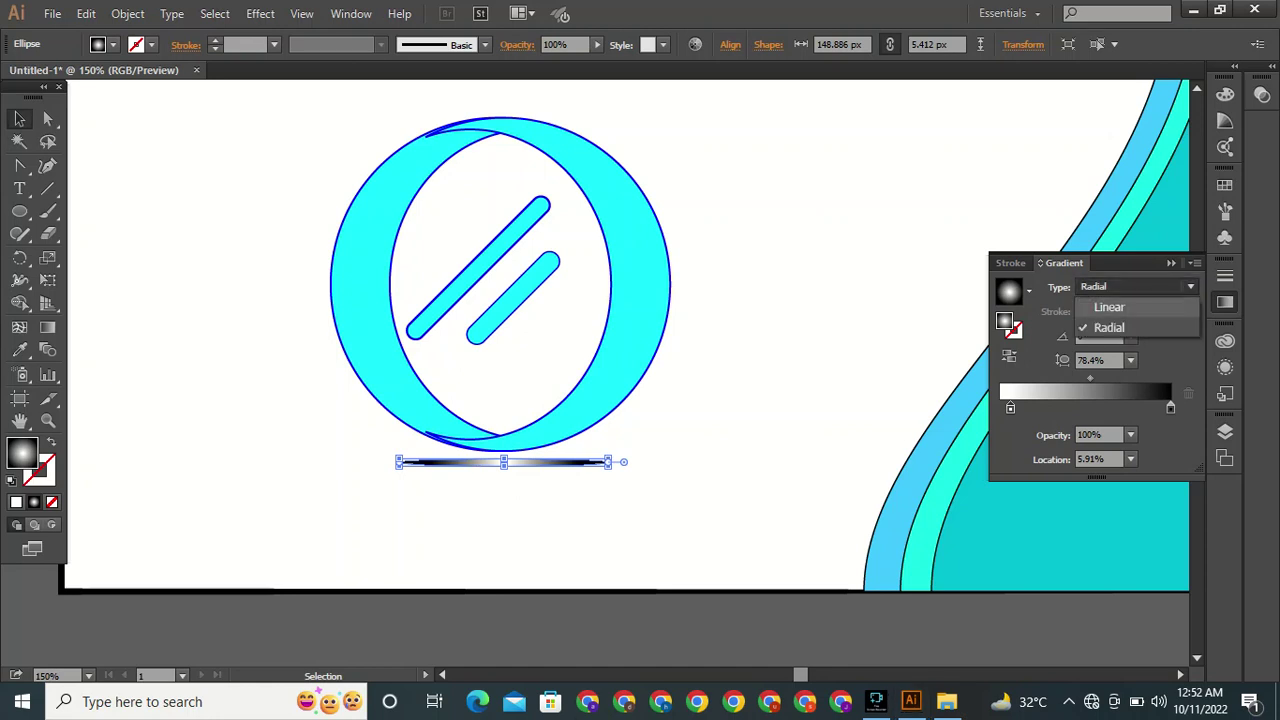
pyautogui.click(1100, 306)
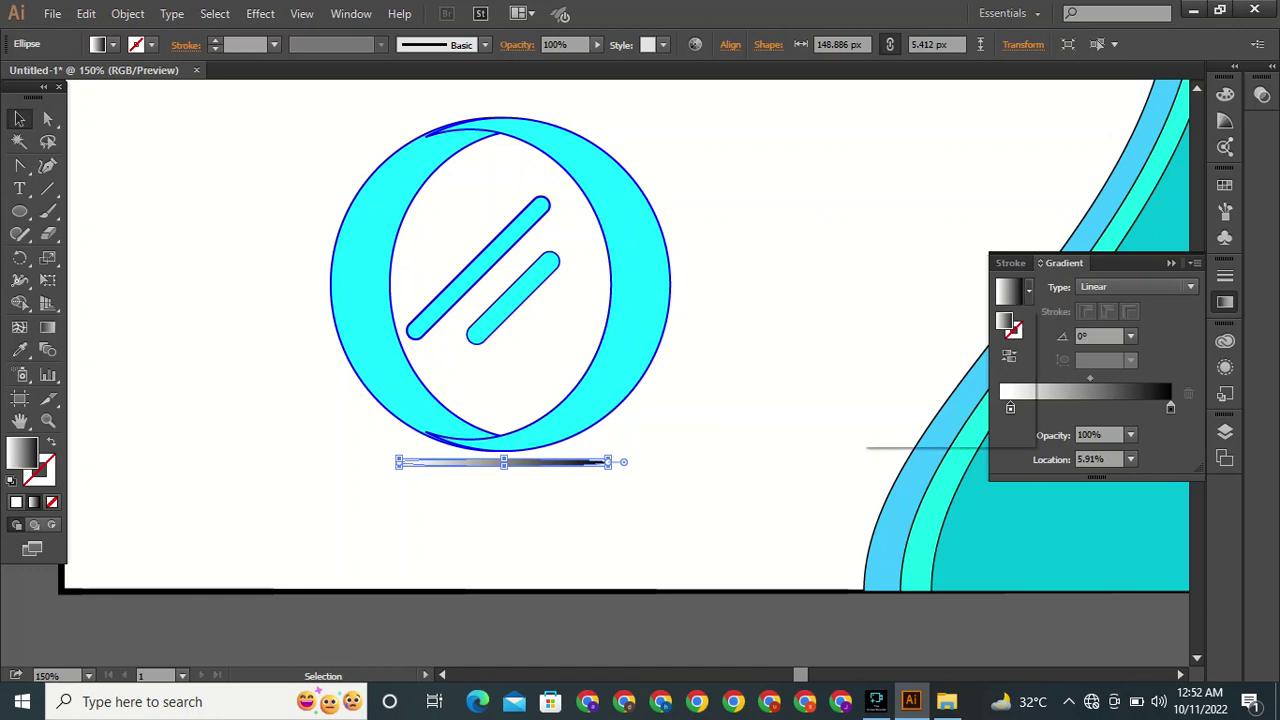
pyautogui.click(1028, 290)
pyautogui.click(906, 328)
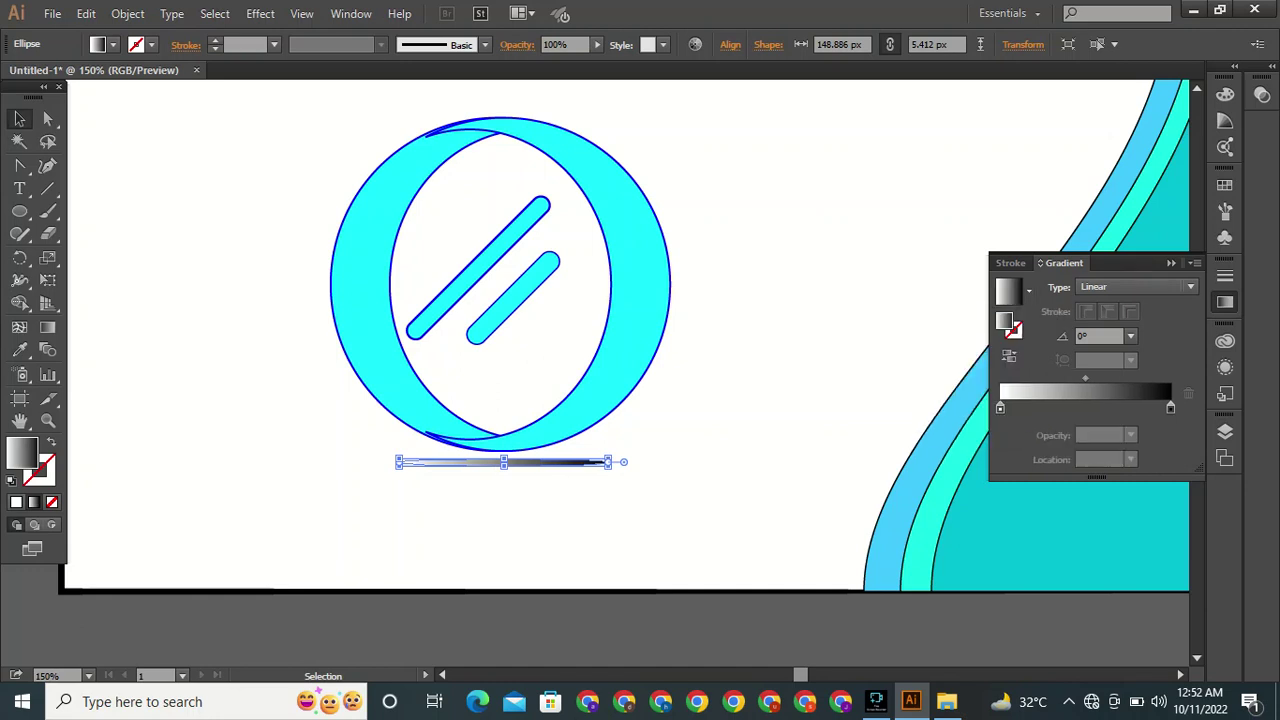
pyautogui.click(1137, 287)
pyautogui.click(1112, 326)
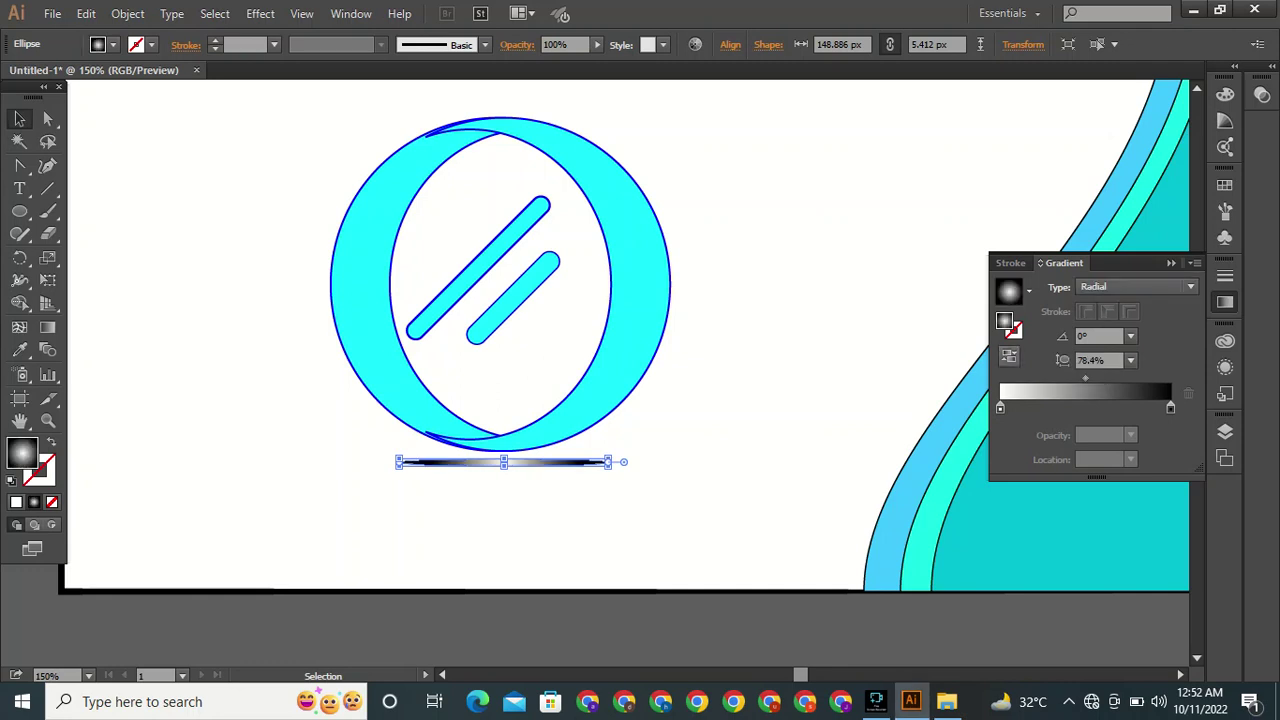
# Reverse the shadow ellipse's radial gradient so black is at its center and white at its edge.
pyautogui.click(1010, 356)
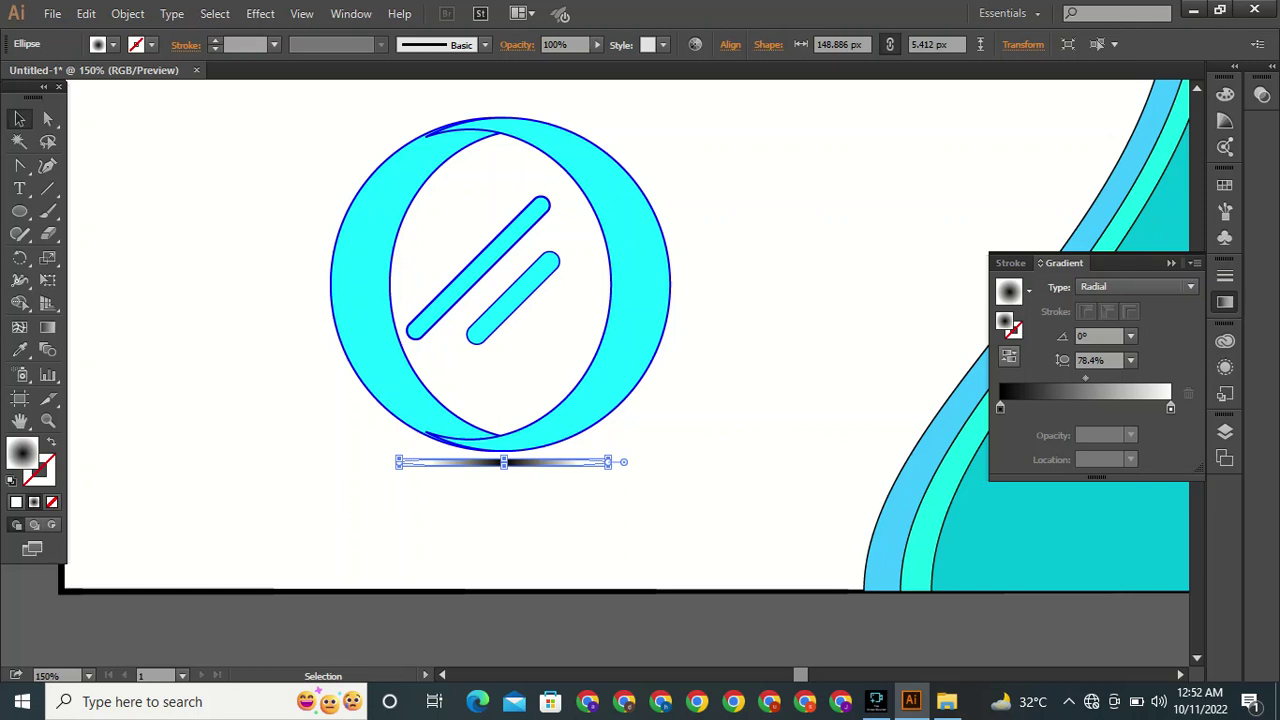
pyautogui.click(1137, 287)
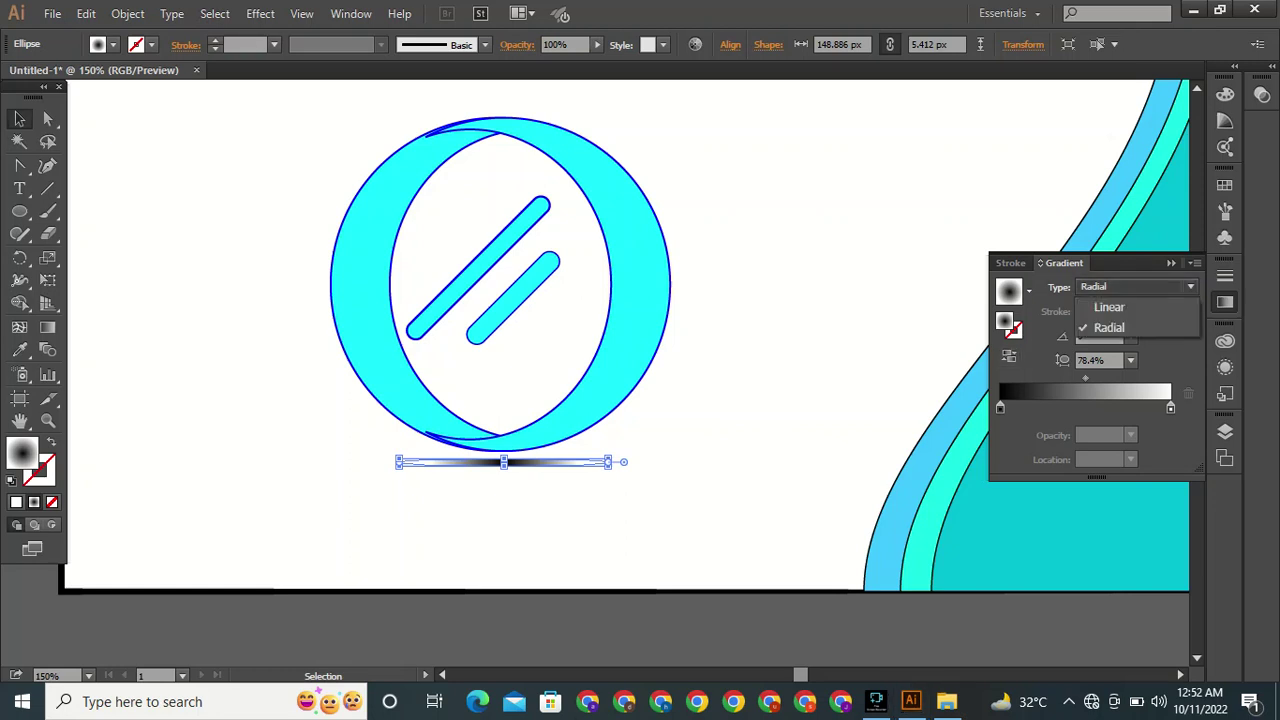
pyautogui.click(1169, 409)
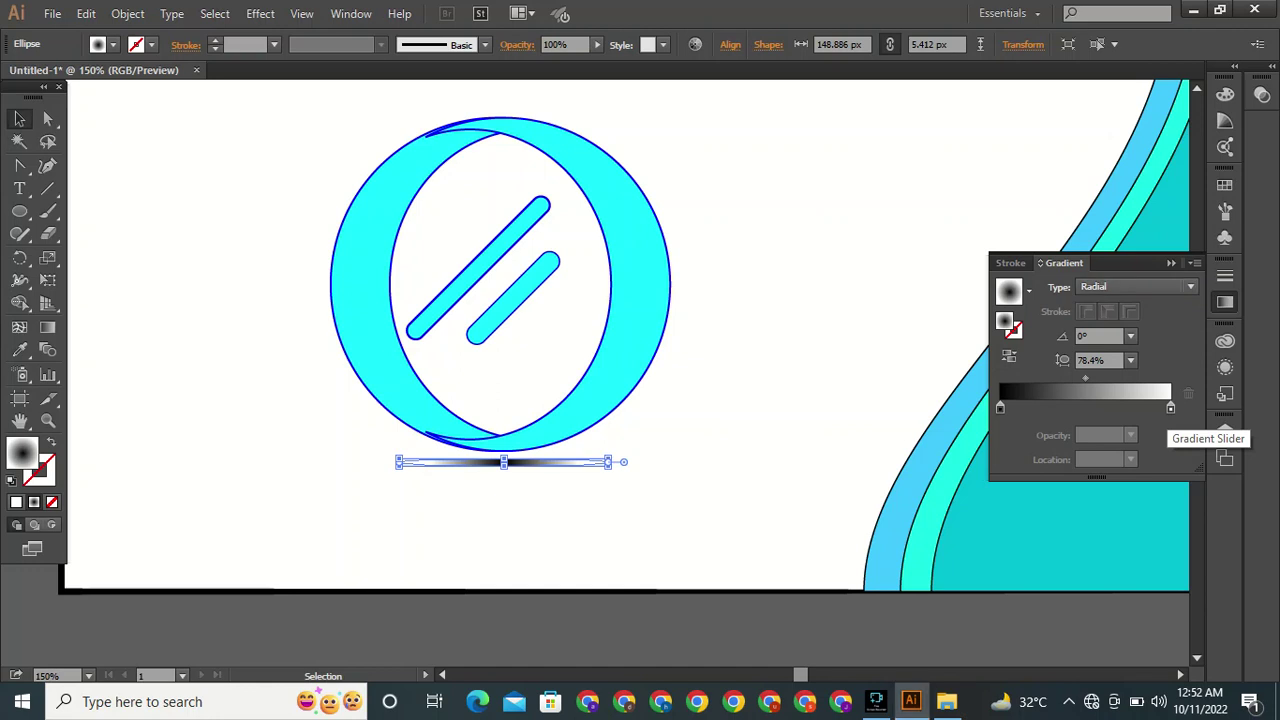
# Try the shadow gradient's white stop at 69.89%, return it to 100% and keep the black stop at 0%.
pyautogui.moveTo(1170, 407); pyautogui.dragTo(1119, 407)
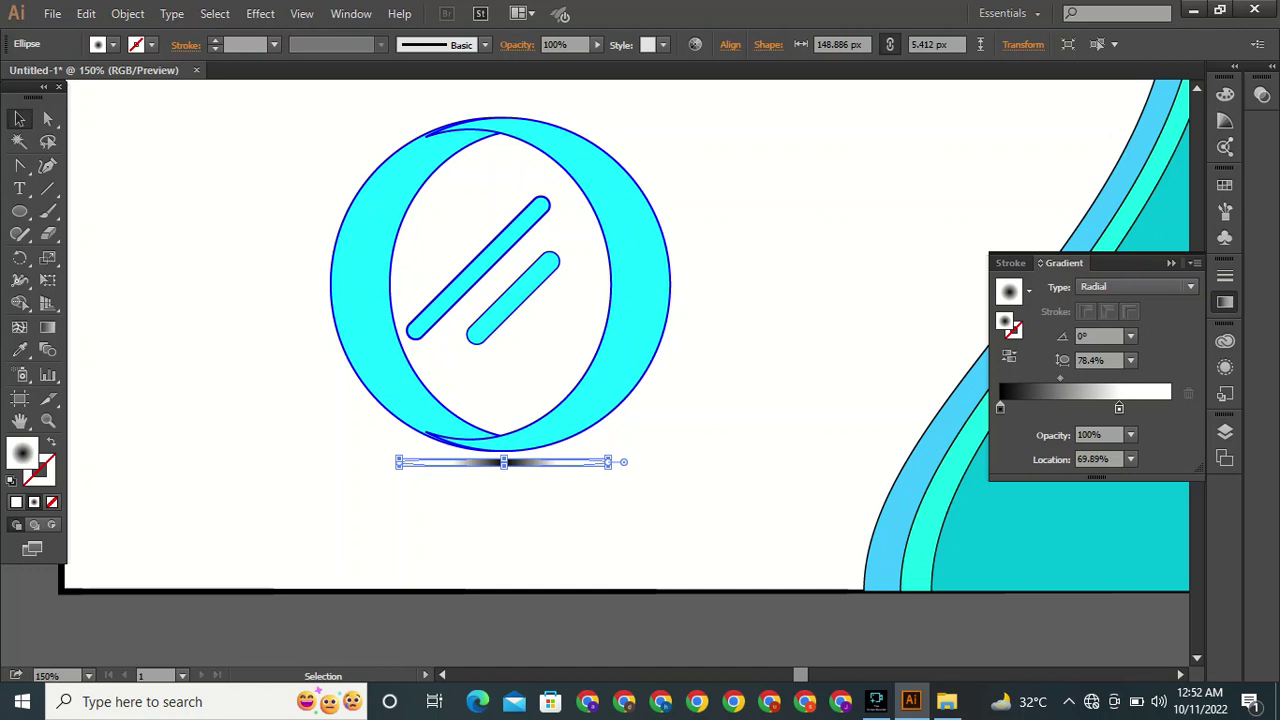
pyautogui.hotkey('ctrl', 'shift', 'a')
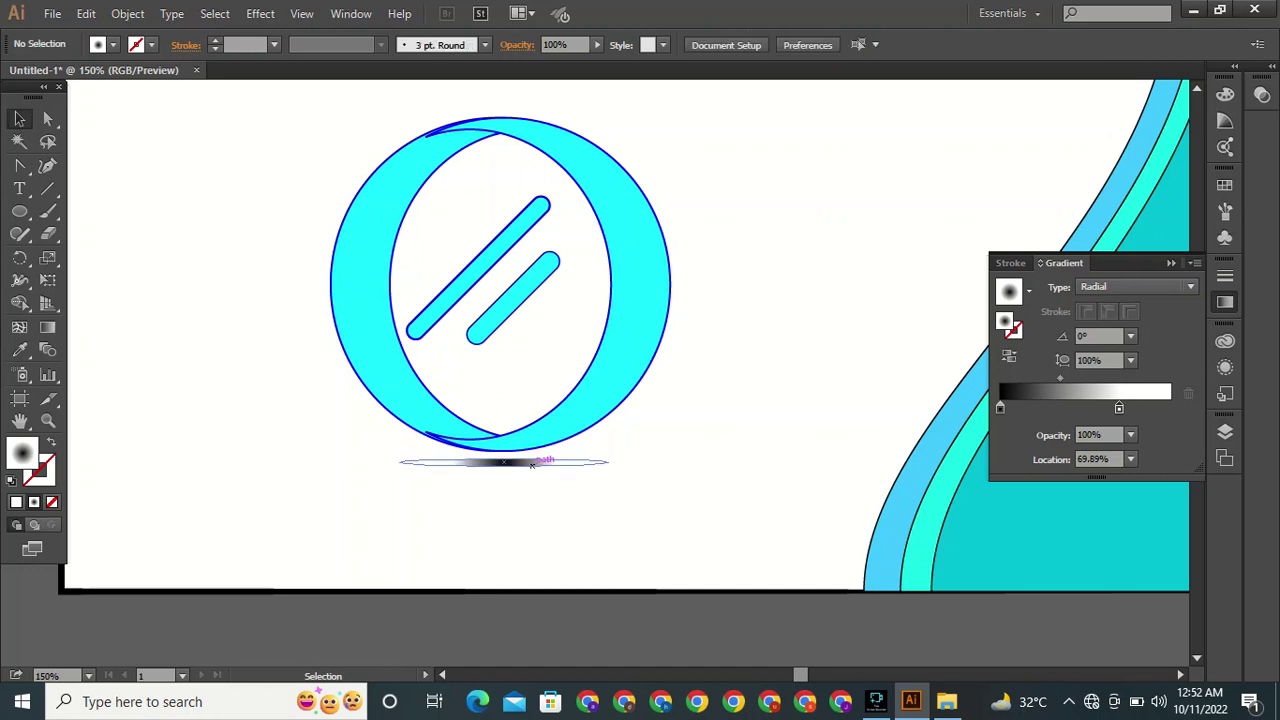
pyautogui.click(504, 462)
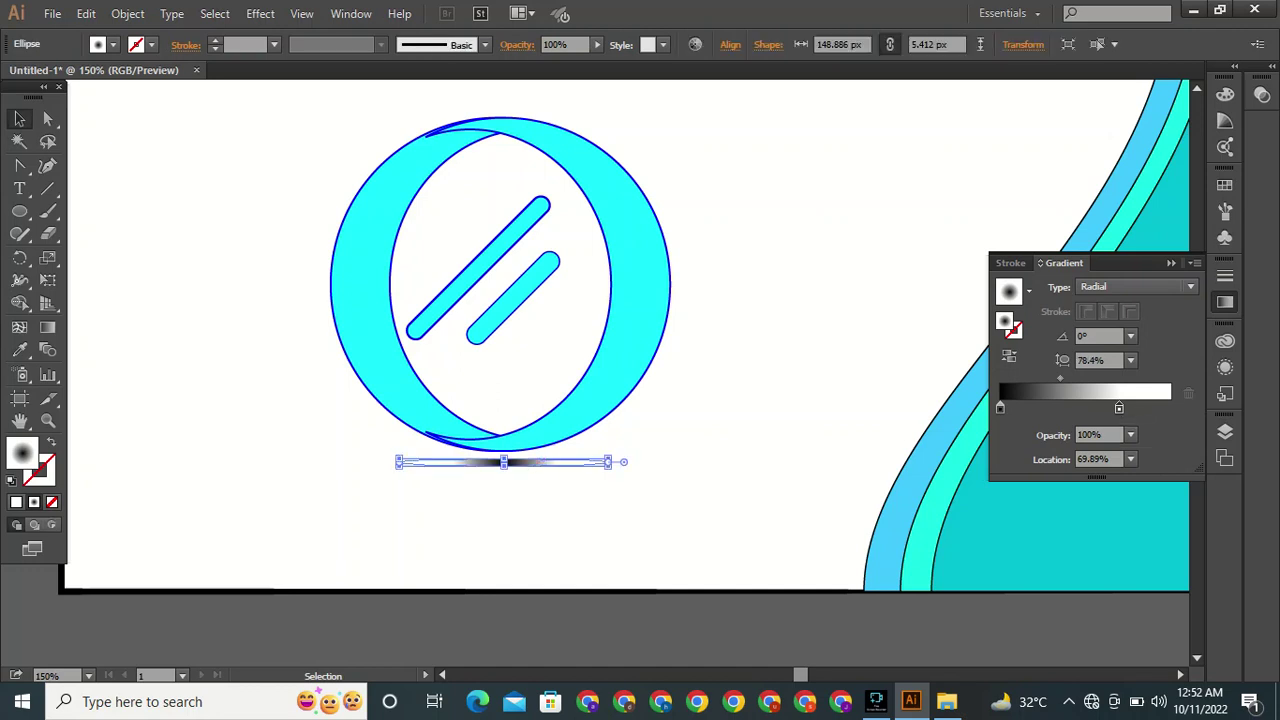
pyautogui.moveTo(1119, 407); pyautogui.dragTo(1171, 407)
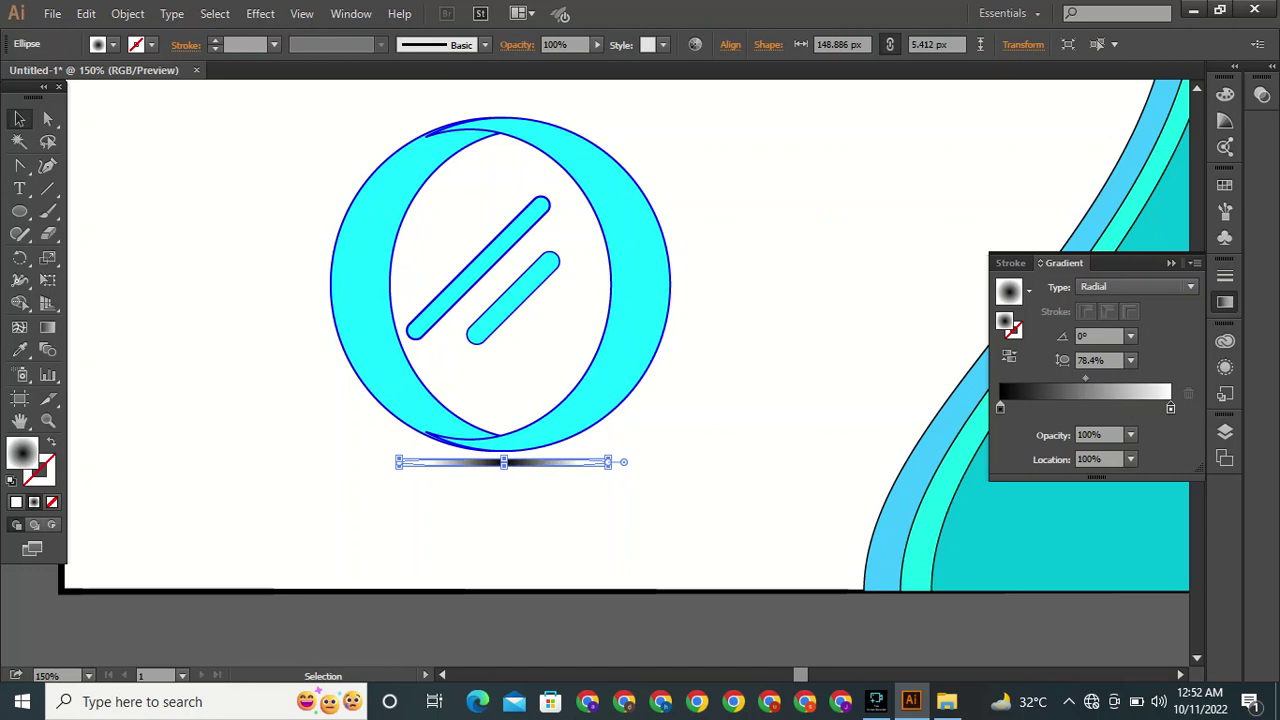
pyautogui.click(999, 407)
pyautogui.moveTo(999, 407)
pyautogui.mouseDown()
pyautogui.moveTo(1102, 407)
pyautogui.moveTo(1000, 407)
pyautogui.mouseUp()
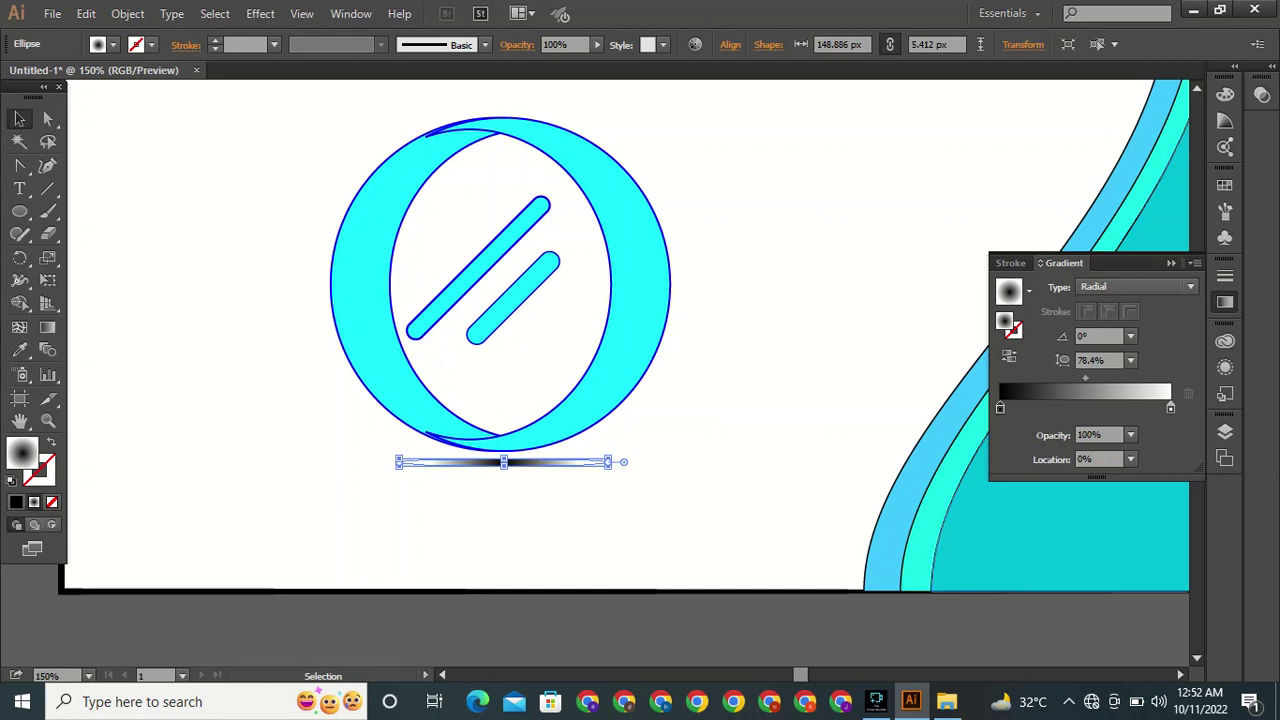
# Set the shadow ellipse's blending mode to Multiply.
pyautogui.click(1262, 95)
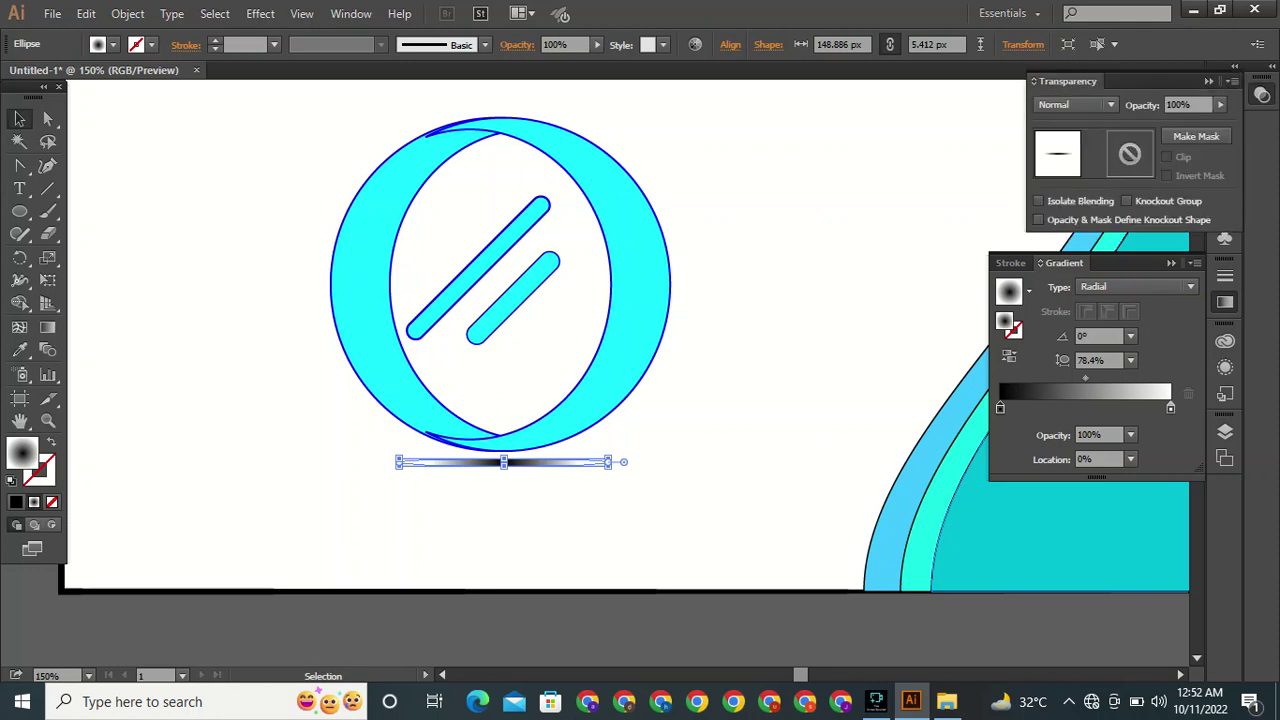
pyautogui.click(1075, 104)
pyautogui.click(1060, 163)
# Try an opacity mask on the shadow ellipse, undo it, and reselect the ellipse with its gradient settings shown.
pyautogui.click(1196, 136)
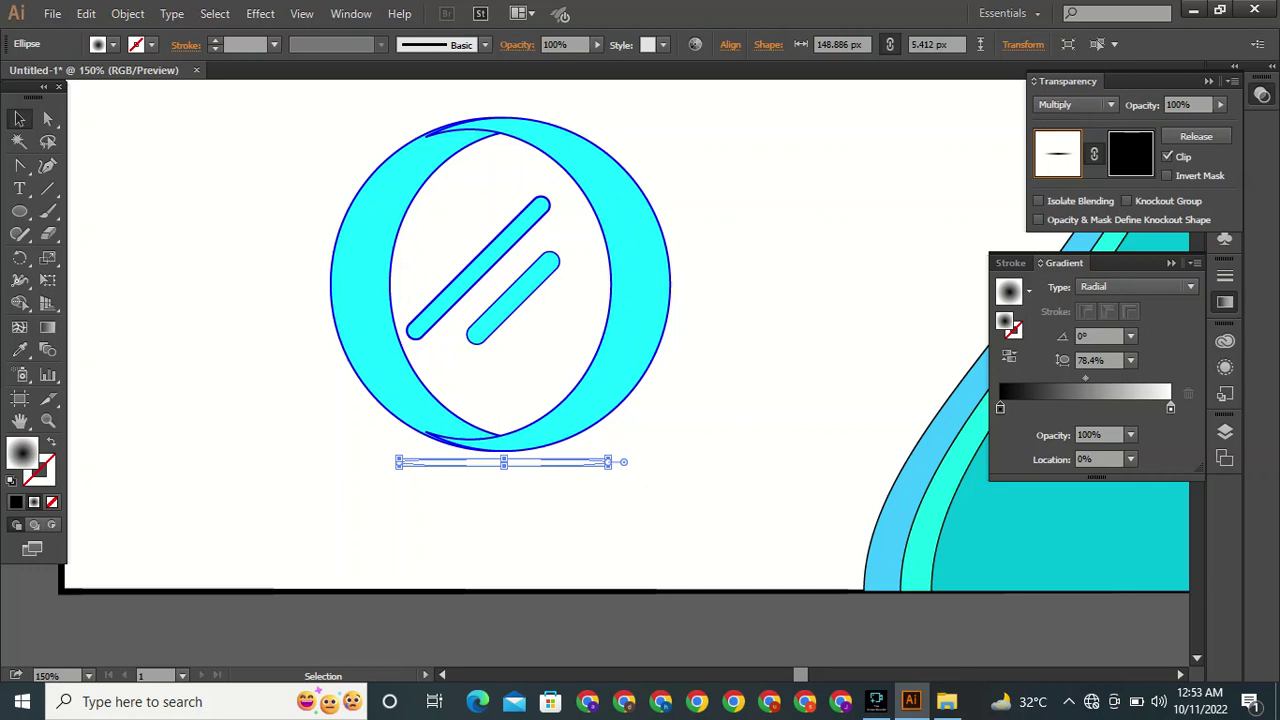
pyautogui.hotkey('ctrl', 'z')
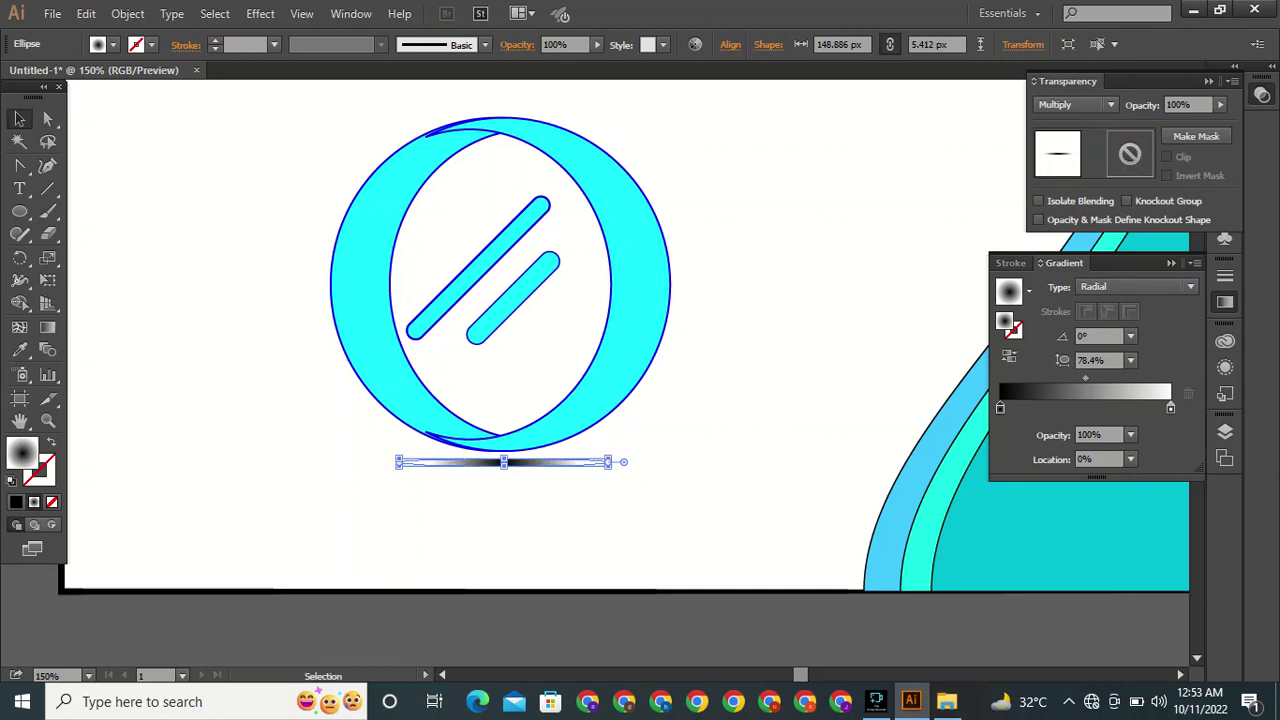
pyautogui.click(1011, 263)
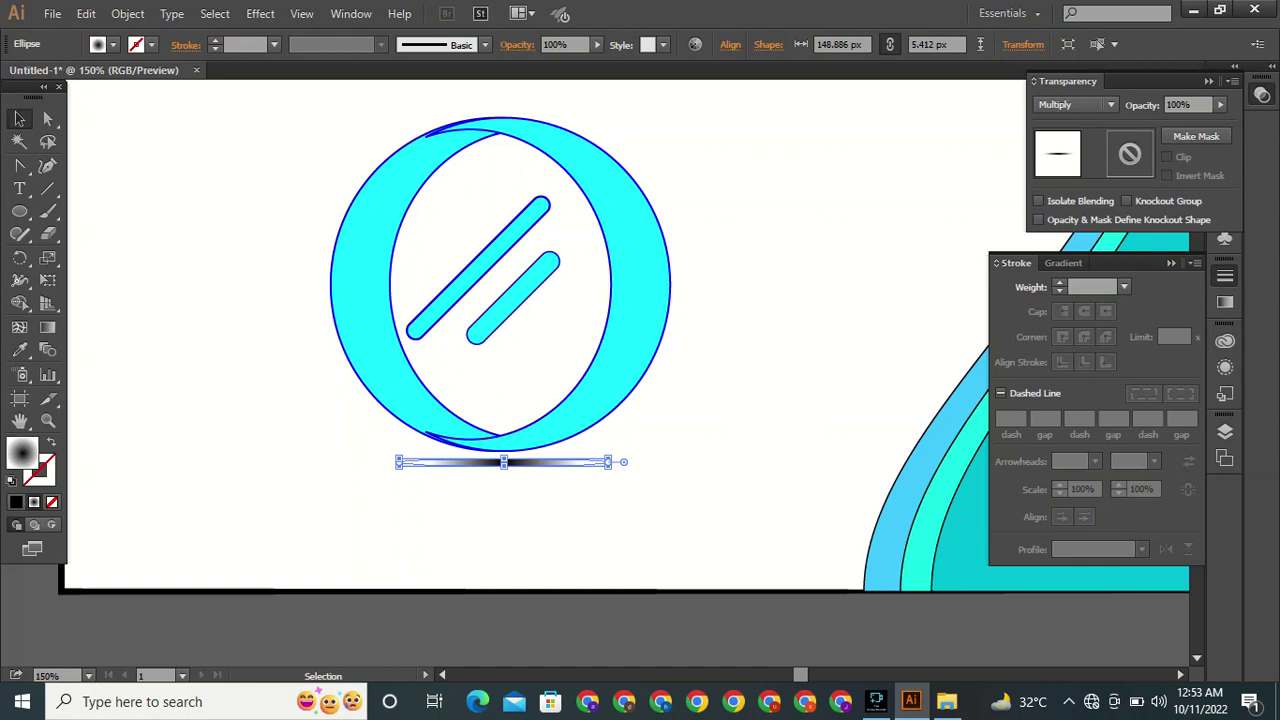
pyautogui.hotkey('ctrl', 'shift', 'a')
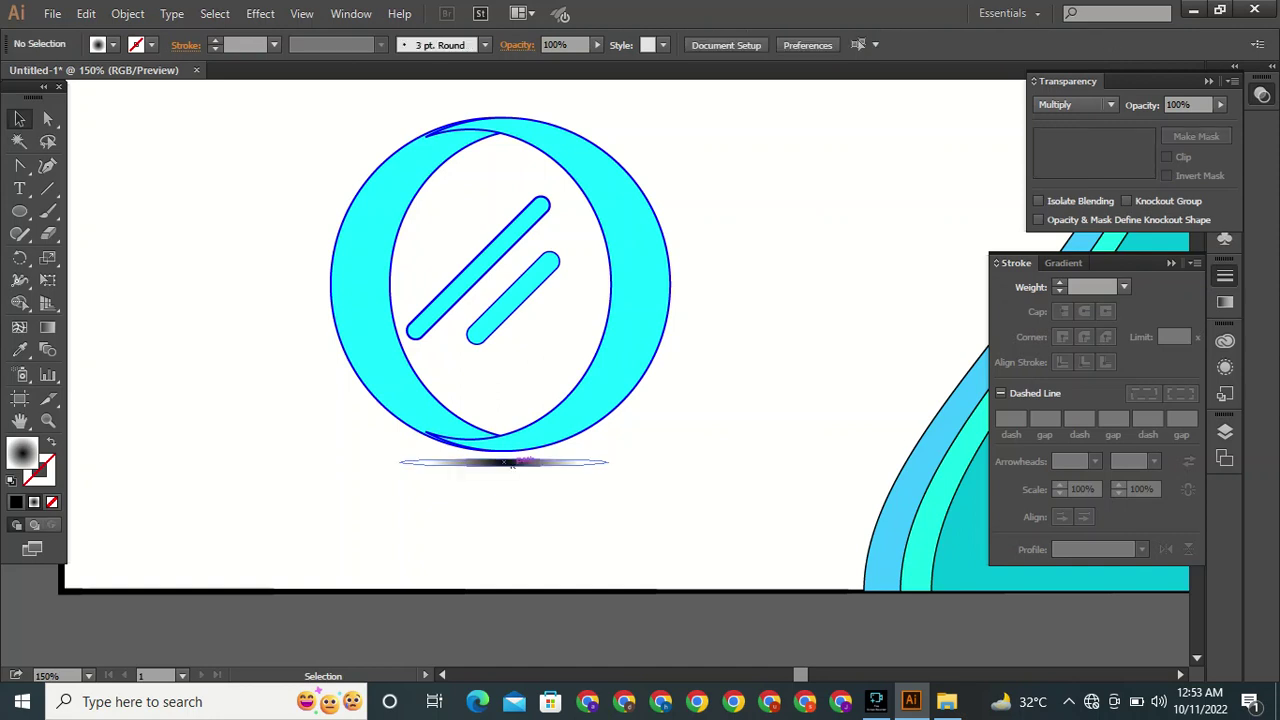
pyautogui.click(504, 462)
pyautogui.hotkey('ctrl', 'F9')
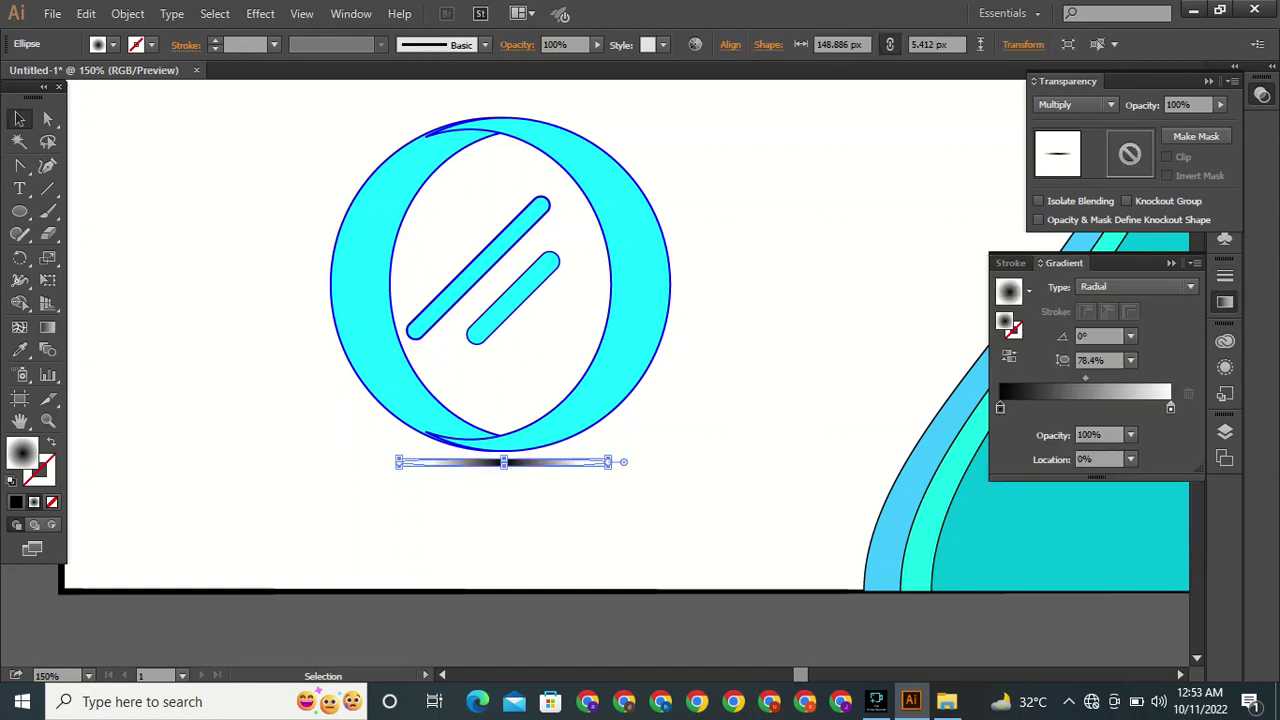
# Try moving the shadow gradient's black stop to 95.16%, and reselect the ellipse with the stop back at 0%.
pyautogui.moveTo(1000, 407); pyautogui.dragTo(1163, 407)
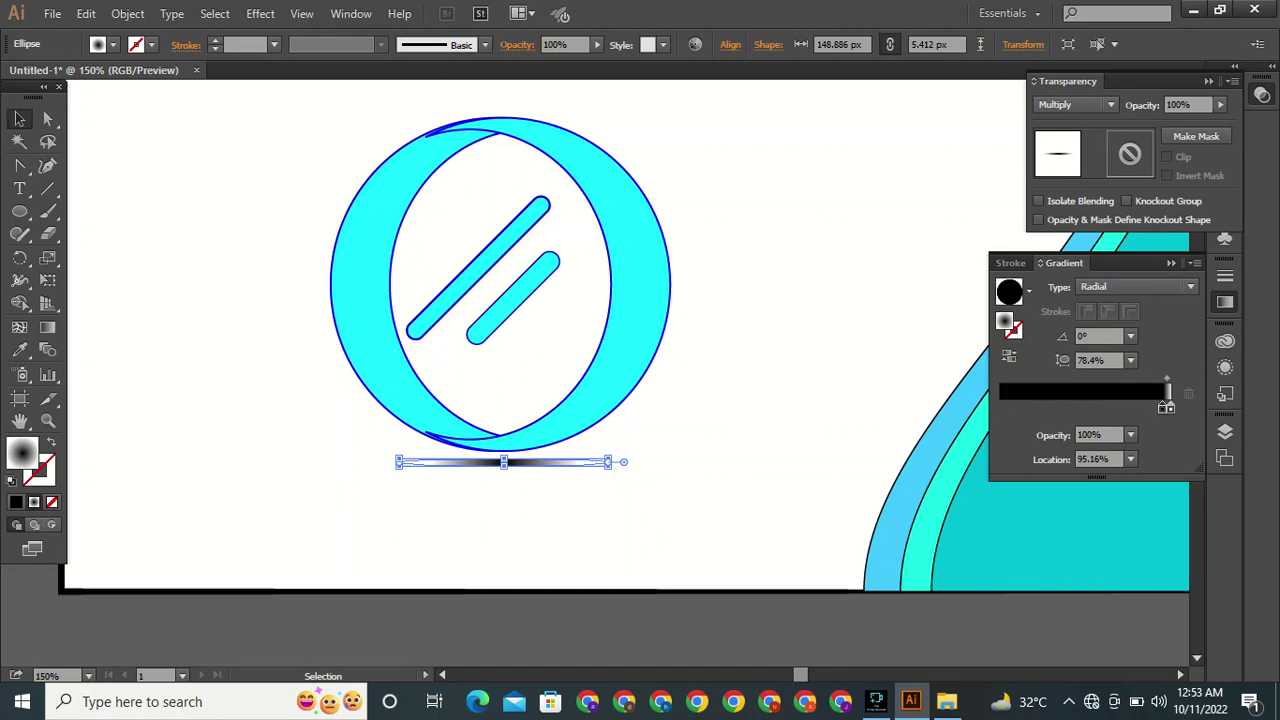
pyautogui.hotkey('ctrl', 'shift', 'a')
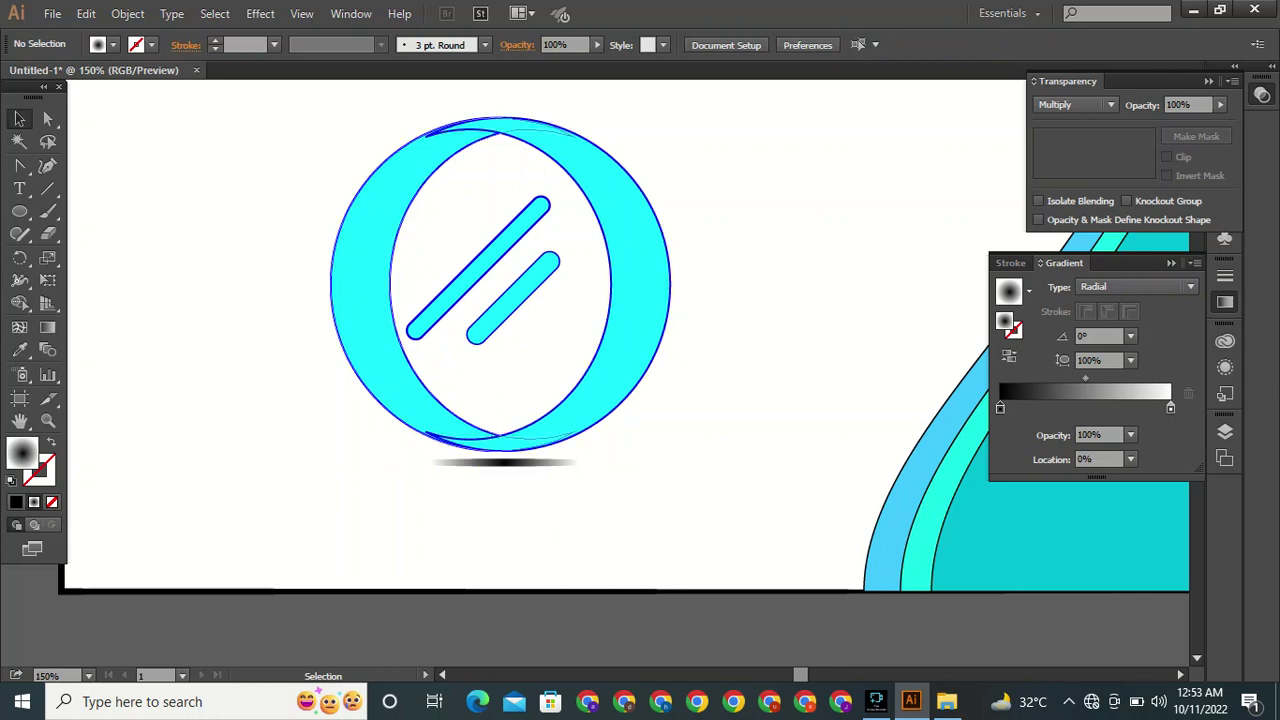
pyautogui.click(504, 462)
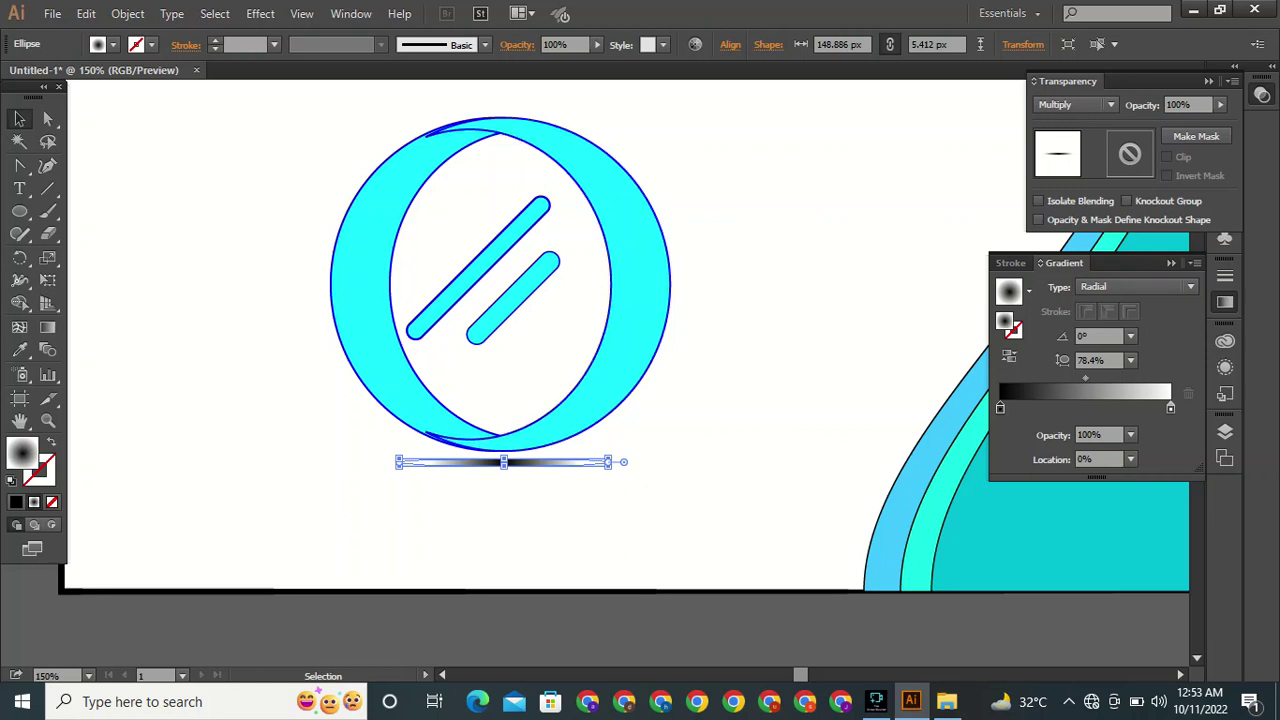
# With the Gradient tool, extend the shadow's radial gradient past the ellipse's right end and pull its white stop inward.
pyautogui.press('g')
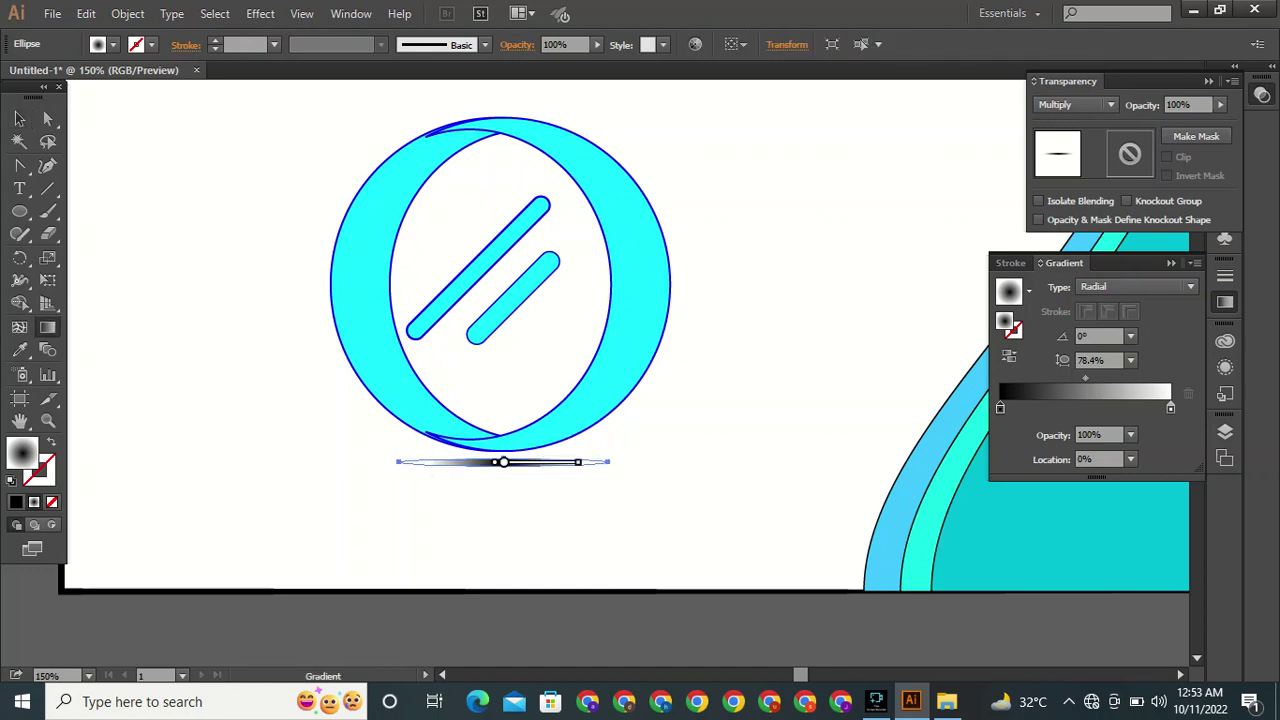
pyautogui.moveTo(578, 462); pyautogui.dragTo(554, 462)
pyautogui.moveTo(555, 462); pyautogui.dragTo(637, 462)
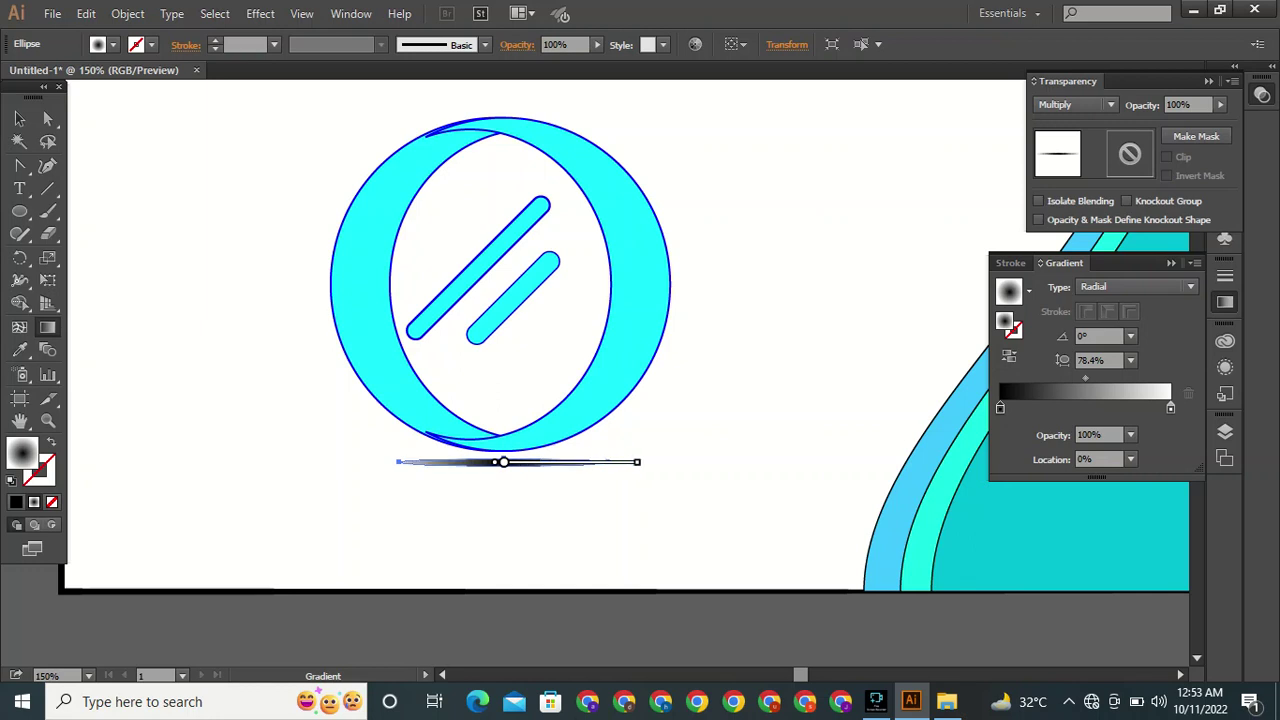
pyautogui.moveTo(503, 466)
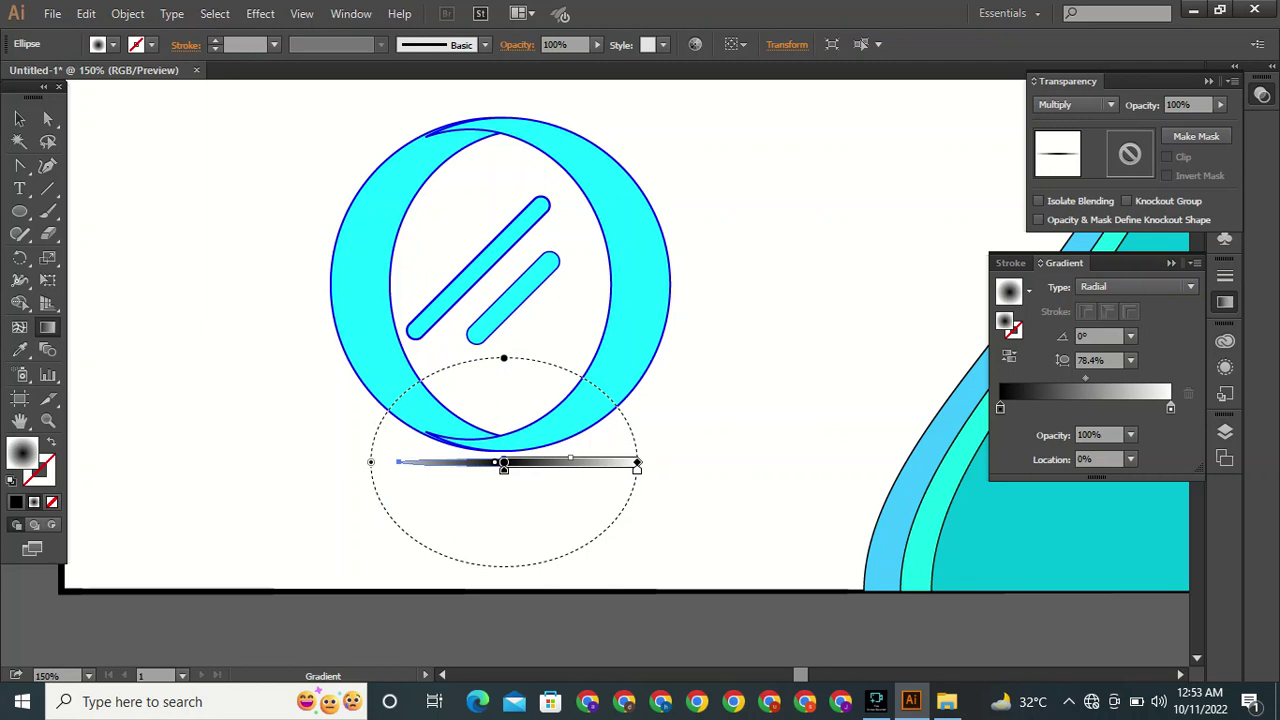
pyautogui.moveTo(637, 468); pyautogui.dragTo(597, 469)
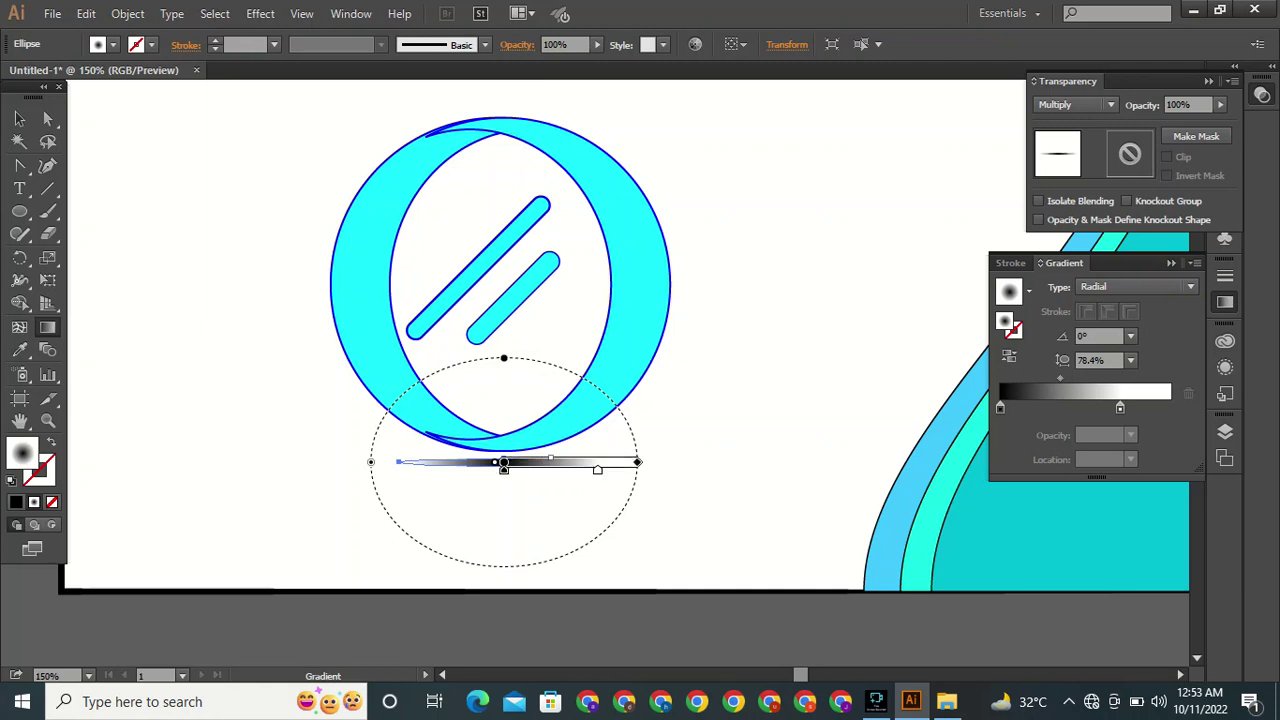
# Tilt the shadow's gradient axis downward from a slightly left-shifted origin, move the white stop near its outer end, and deselect.
pyautogui.moveTo(503, 465); pyautogui.dragTo(636, 472)
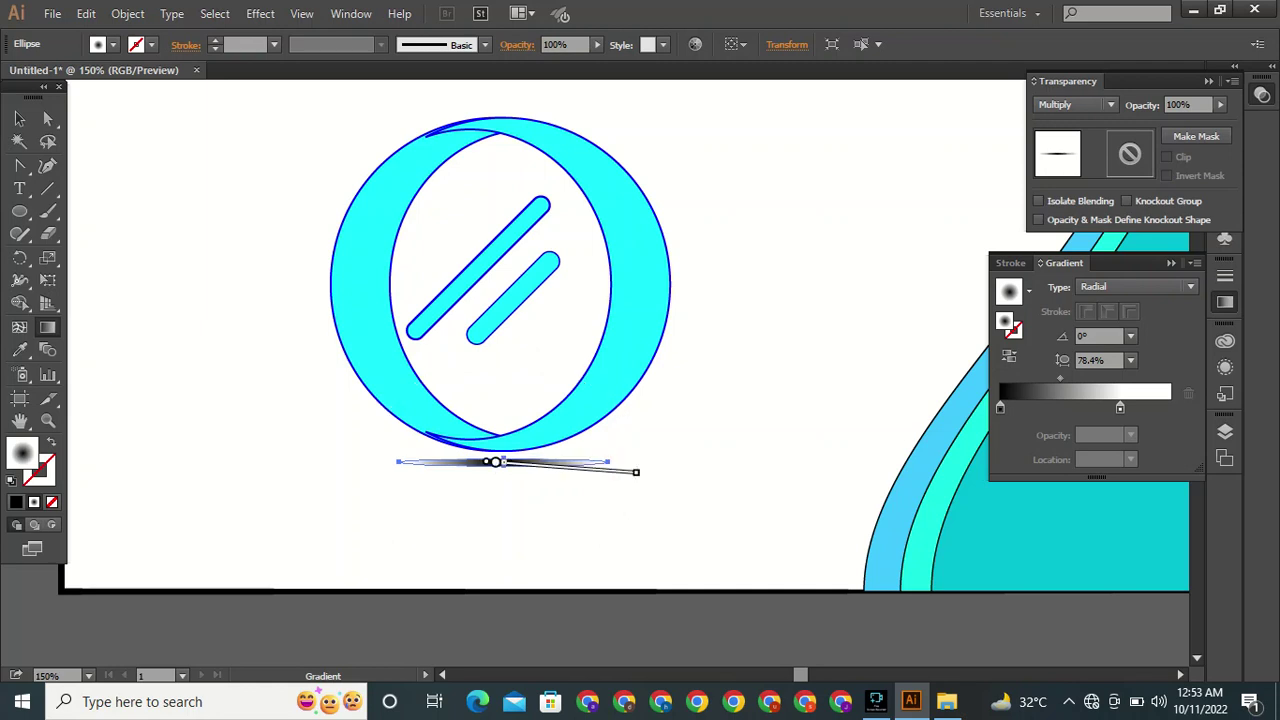
pyautogui.moveTo(636, 472); pyautogui.dragTo(626, 504)
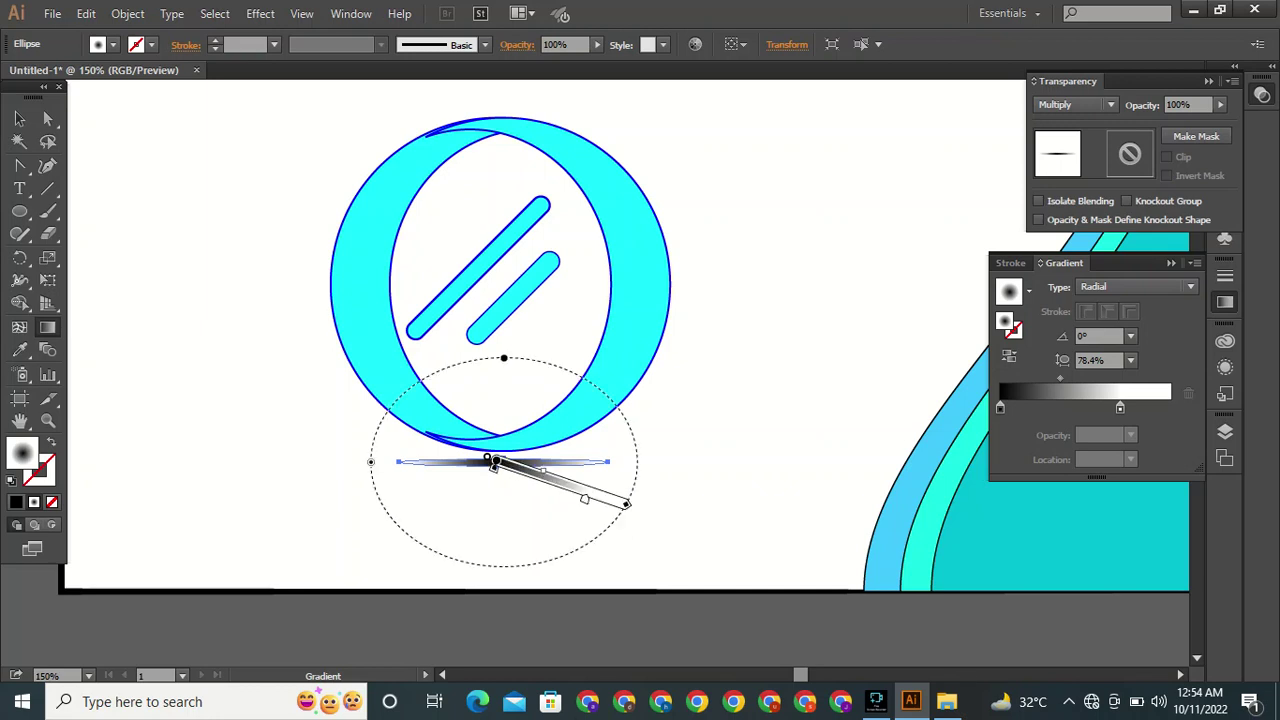
pyautogui.moveTo(584, 498); pyautogui.dragTo(621, 507)
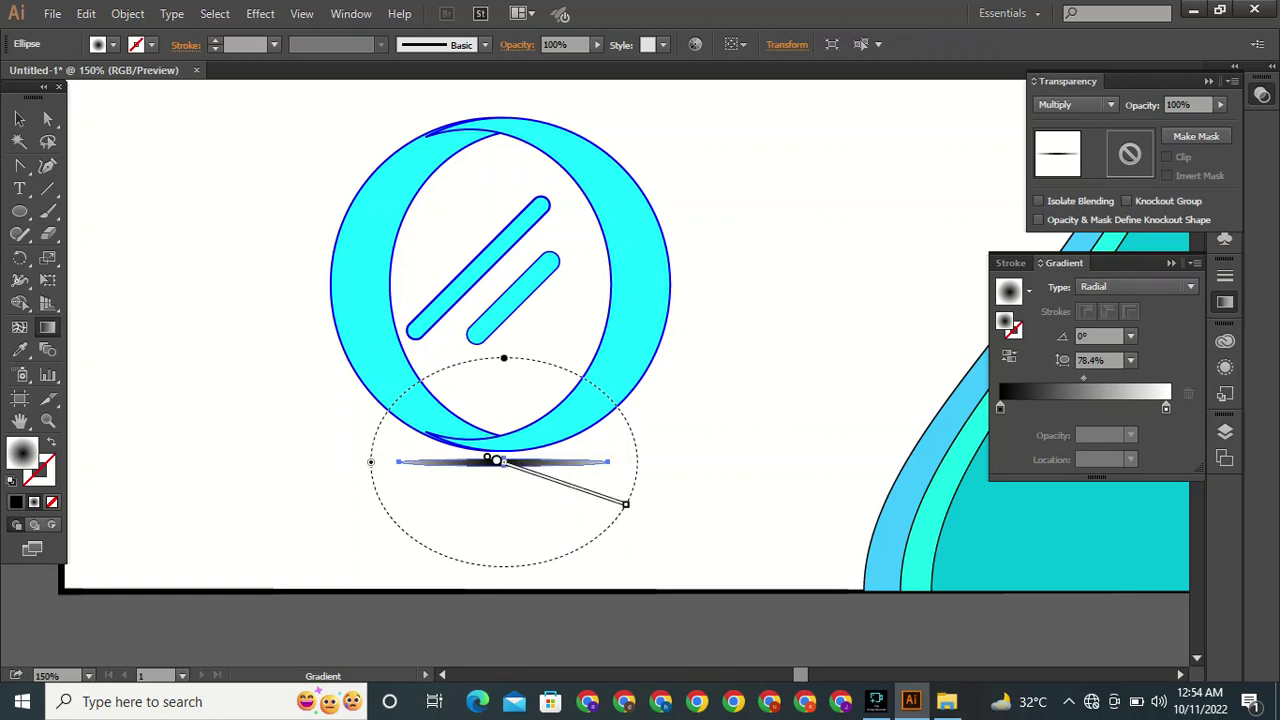
pyautogui.press('v')
pyautogui.hotkey('ctrl', 'shift', 'a')
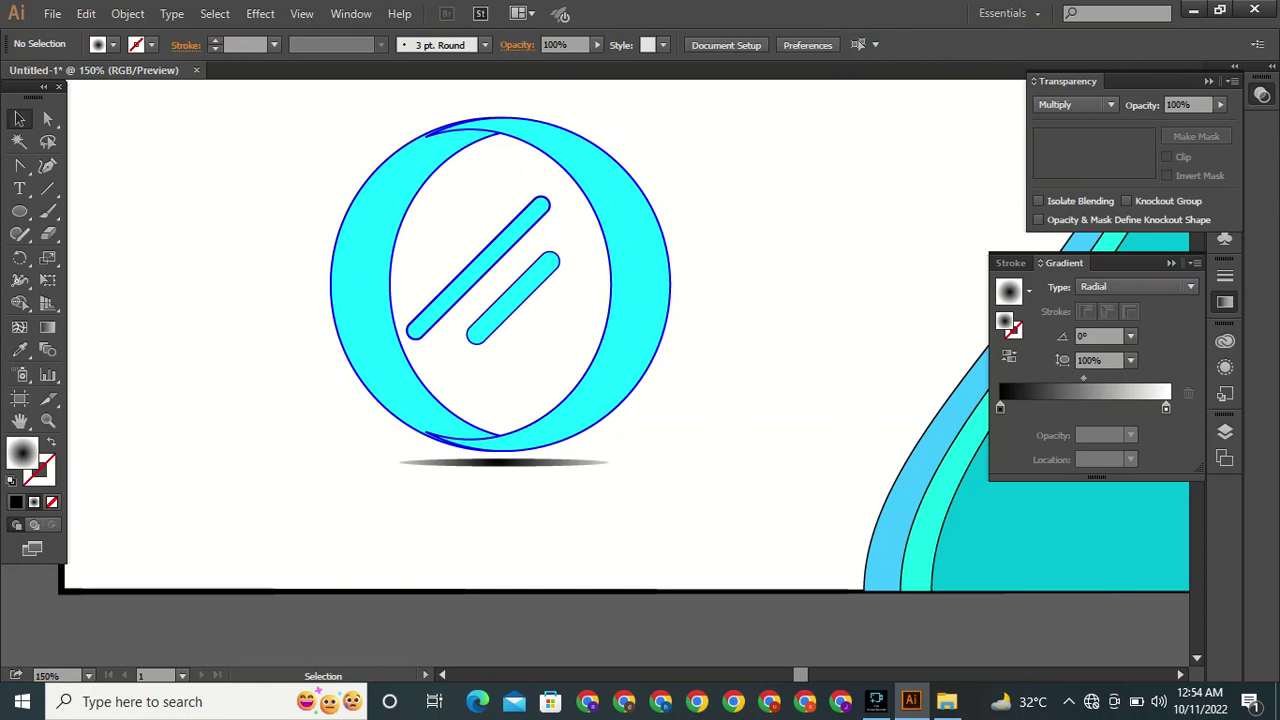
# Ungroup the logo's cyan ring shapes and clear the selection.
pyautogui.click(636, 300)
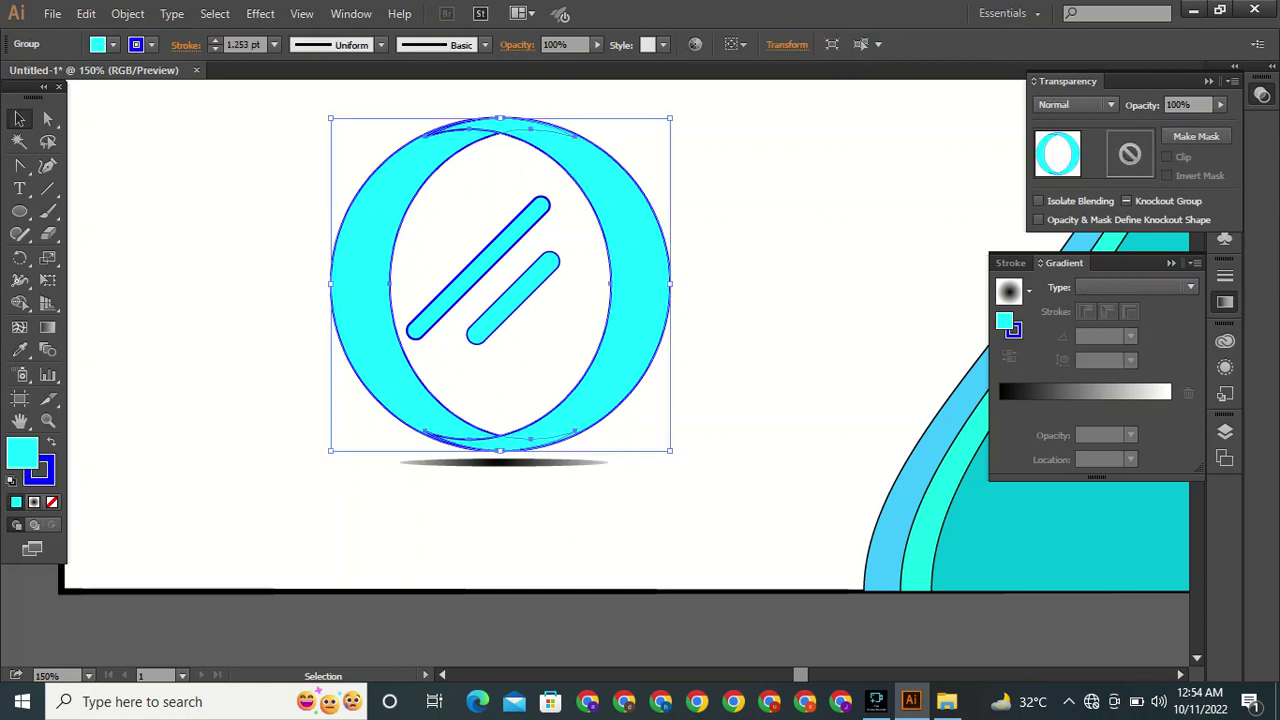
pyautogui.press('shift')
pyautogui.moveTo(670, 450); pyautogui.dragTo(670, 450)
pyautogui.rightClick(286, 404)
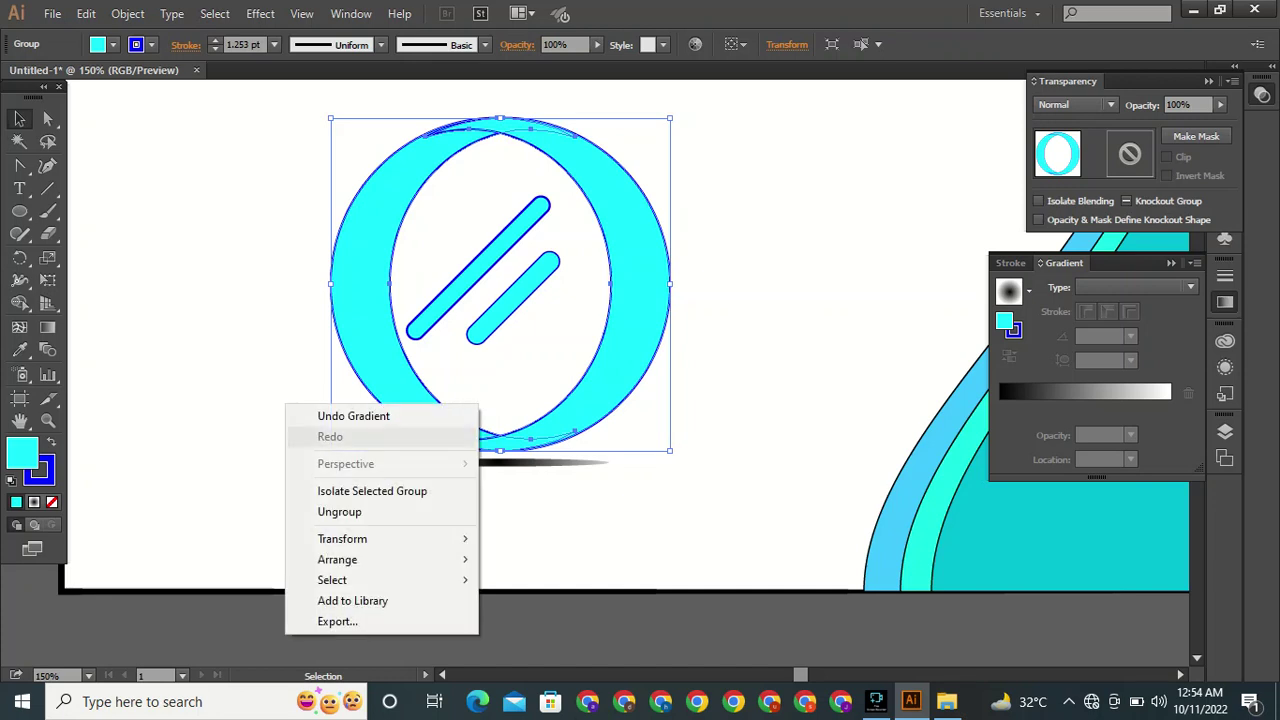
pyautogui.click(340, 512)
pyautogui.click(345, 520)
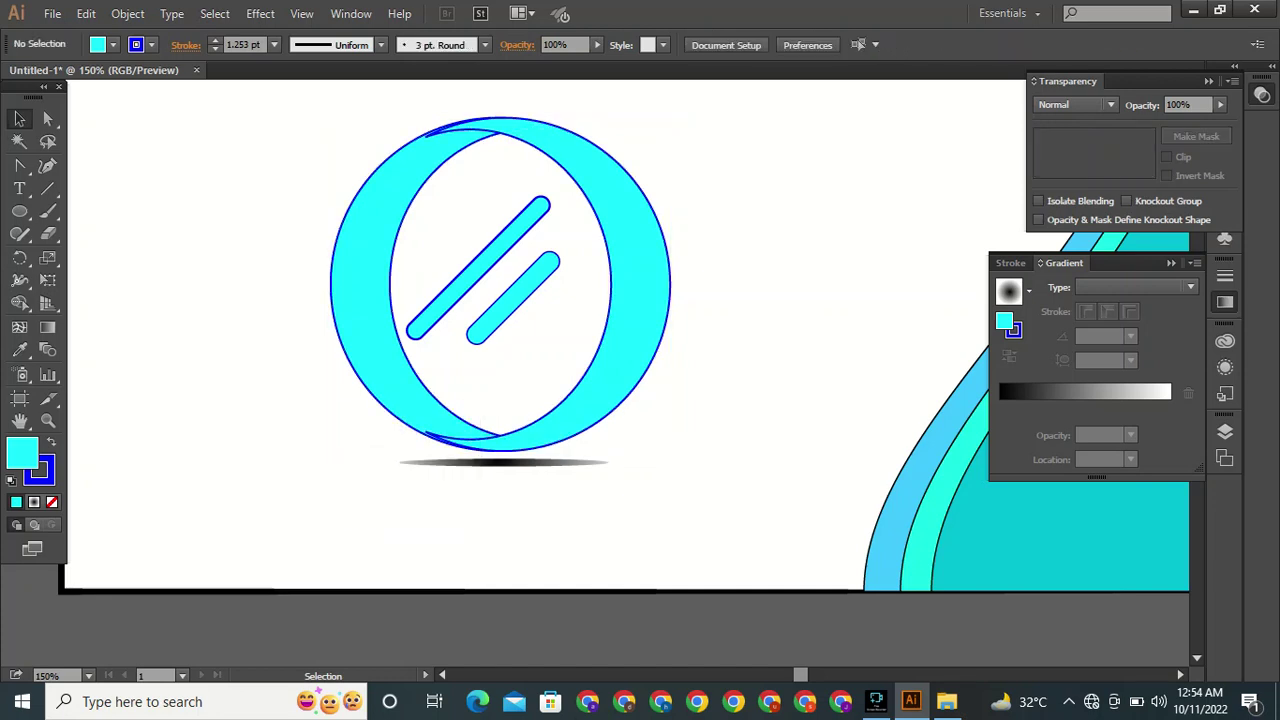
# Nudge the right crescent of the logo ring slightly left to line up with the other crescent, and deselect it.
pyautogui.click(665, 322)
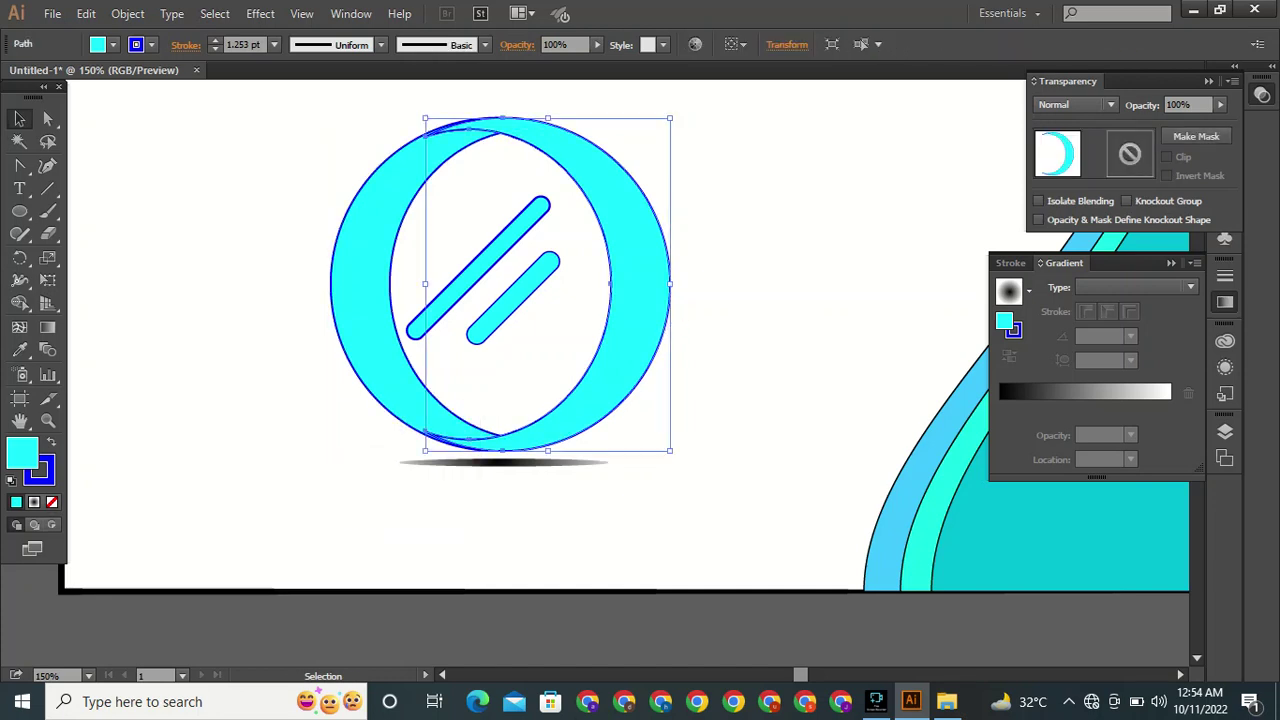
pyautogui.moveTo(669, 450); pyautogui.dragTo(669, 450)
pyautogui.press('Right')
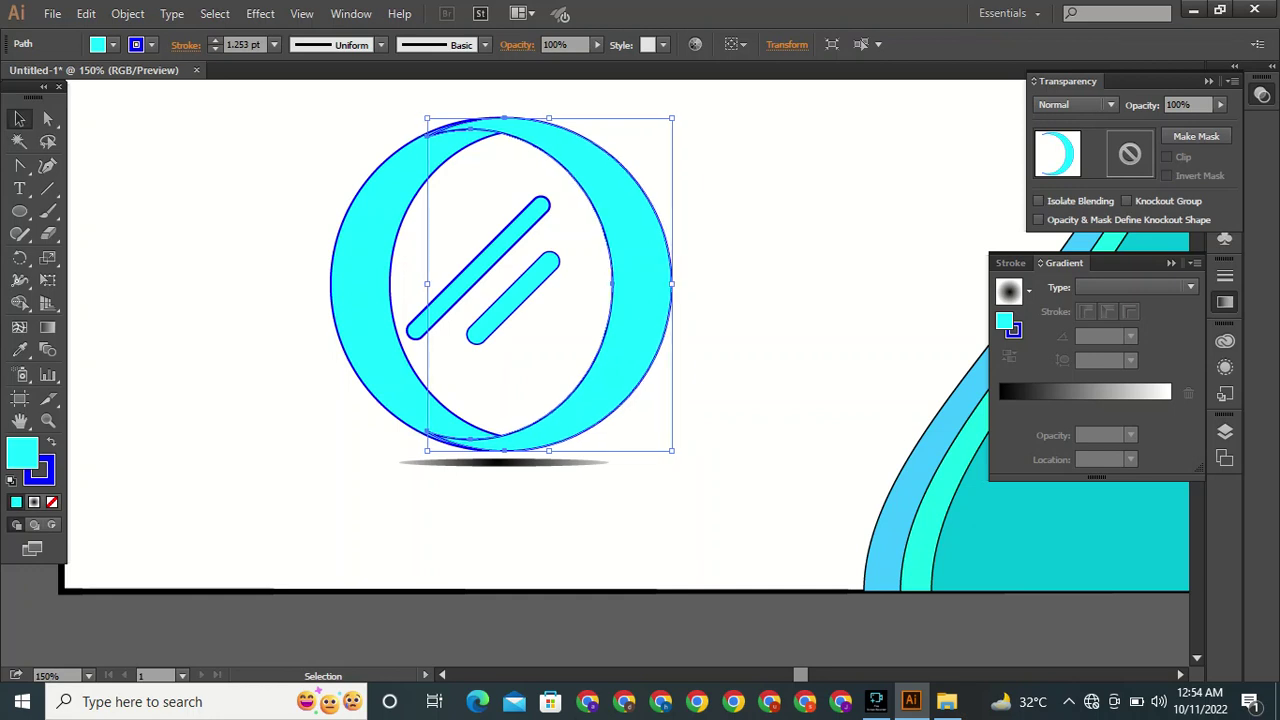
pyautogui.press('Up')
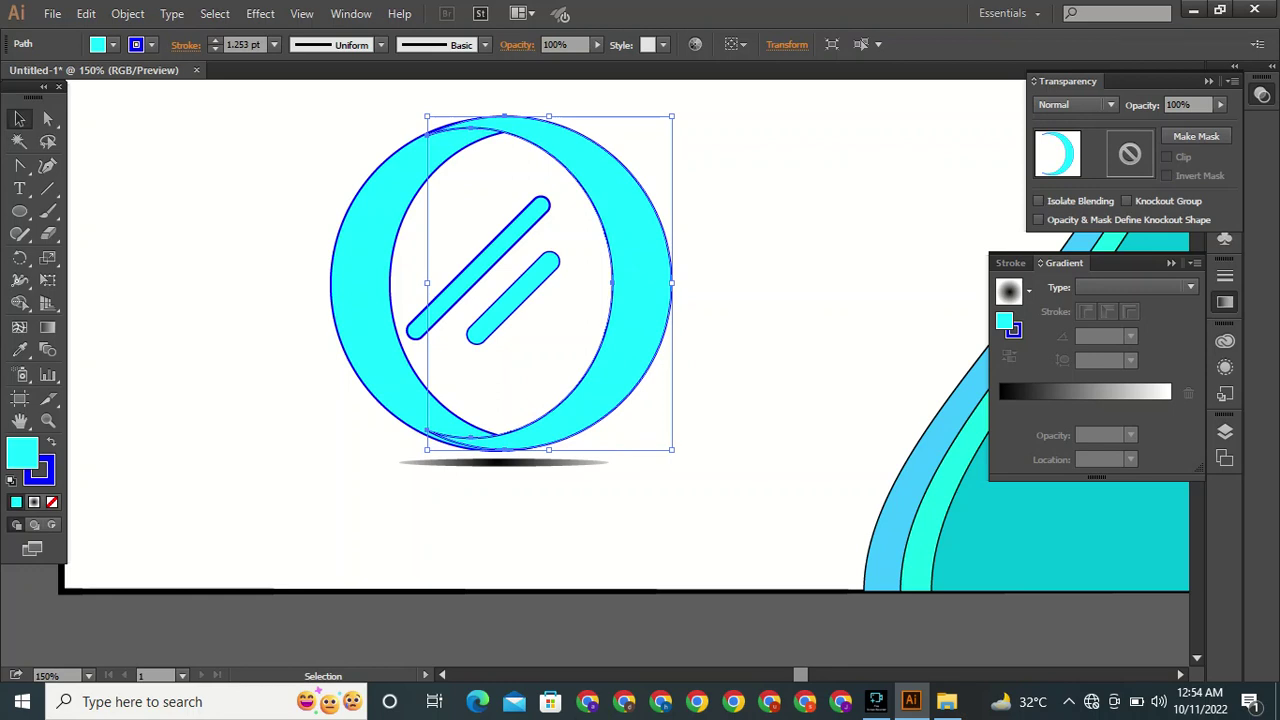
pyautogui.press('Left')
pyautogui.press('Down')
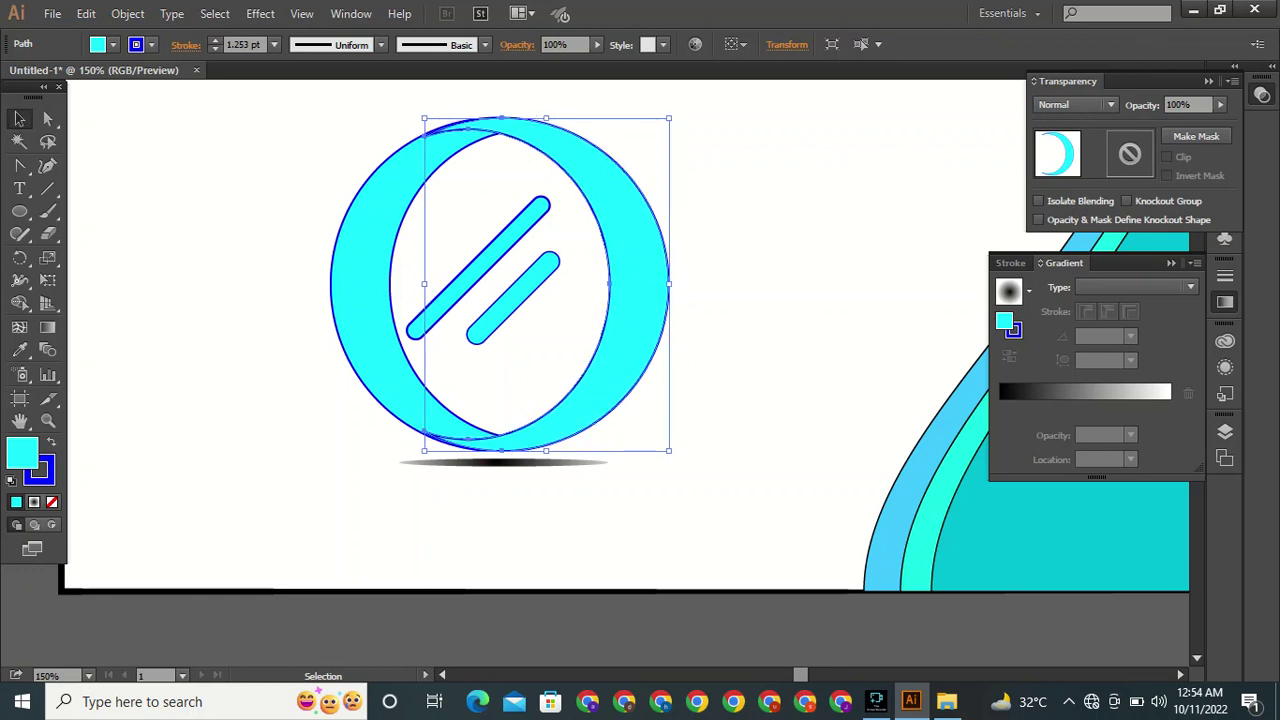
pyautogui.hotkey('ctrl', 'shift', 'a')
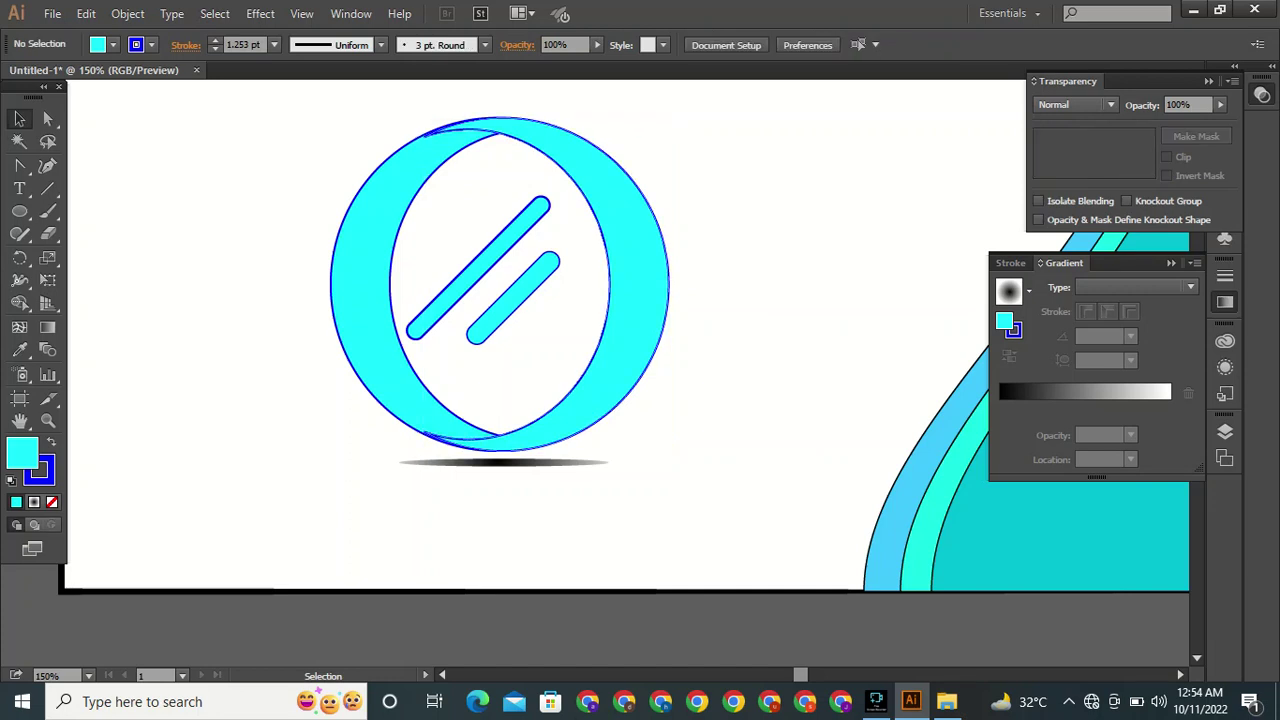
# Group the two cyan crescents of the logo ring and clear the selection.
pyautogui.click(636, 290)
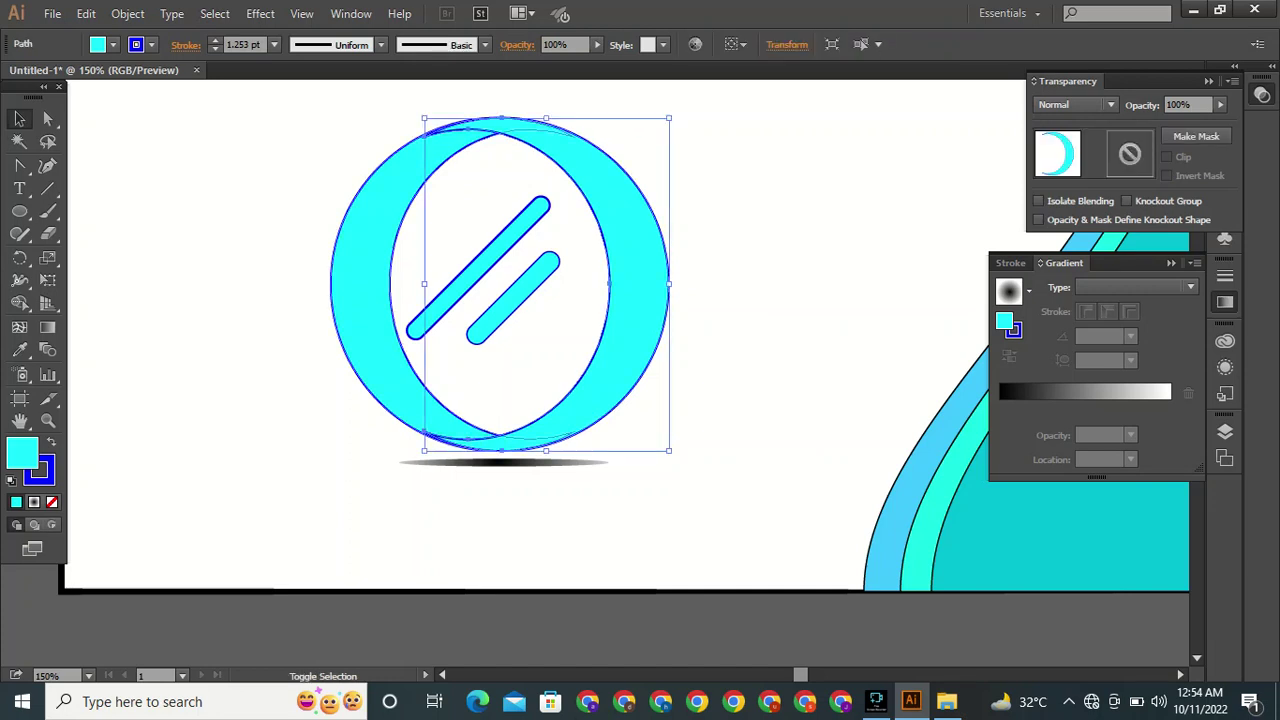
pyautogui.keyDown('shift'); pyautogui.click(382, 344); pyautogui.keyUp('shift')
pyautogui.rightClick(376, 343)
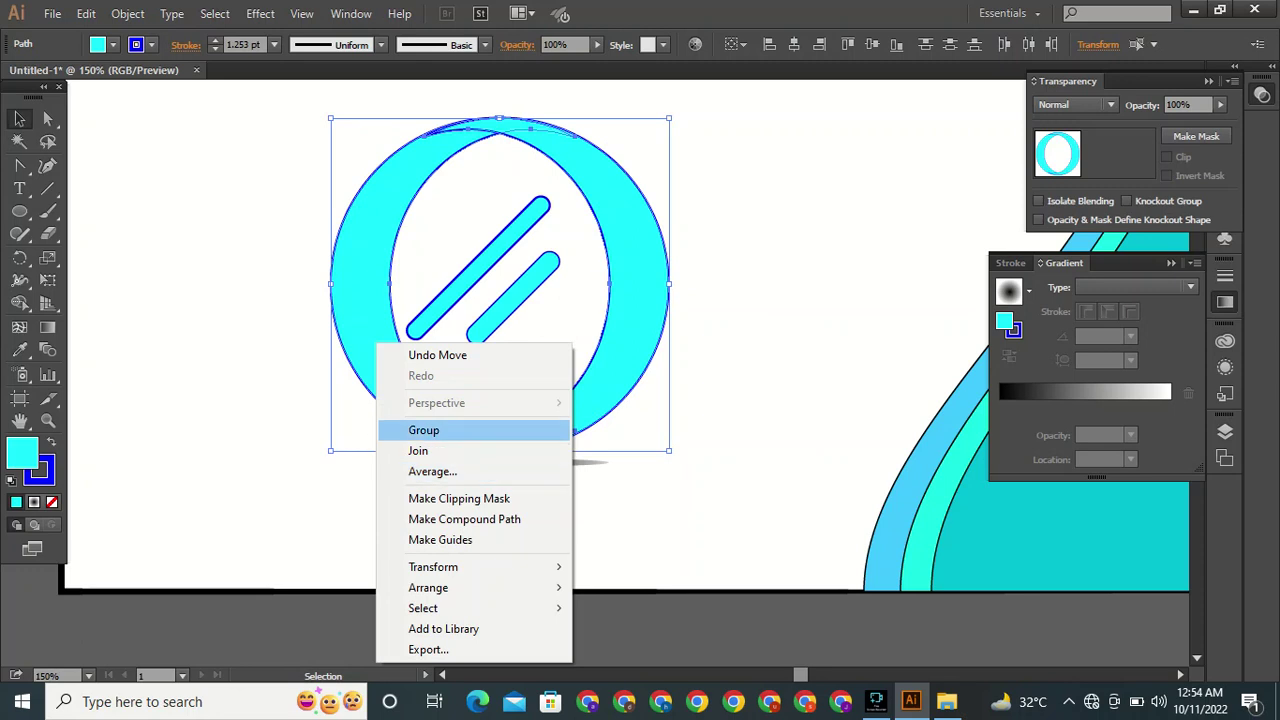
pyautogui.click(424, 430)
pyautogui.click(640, 515)
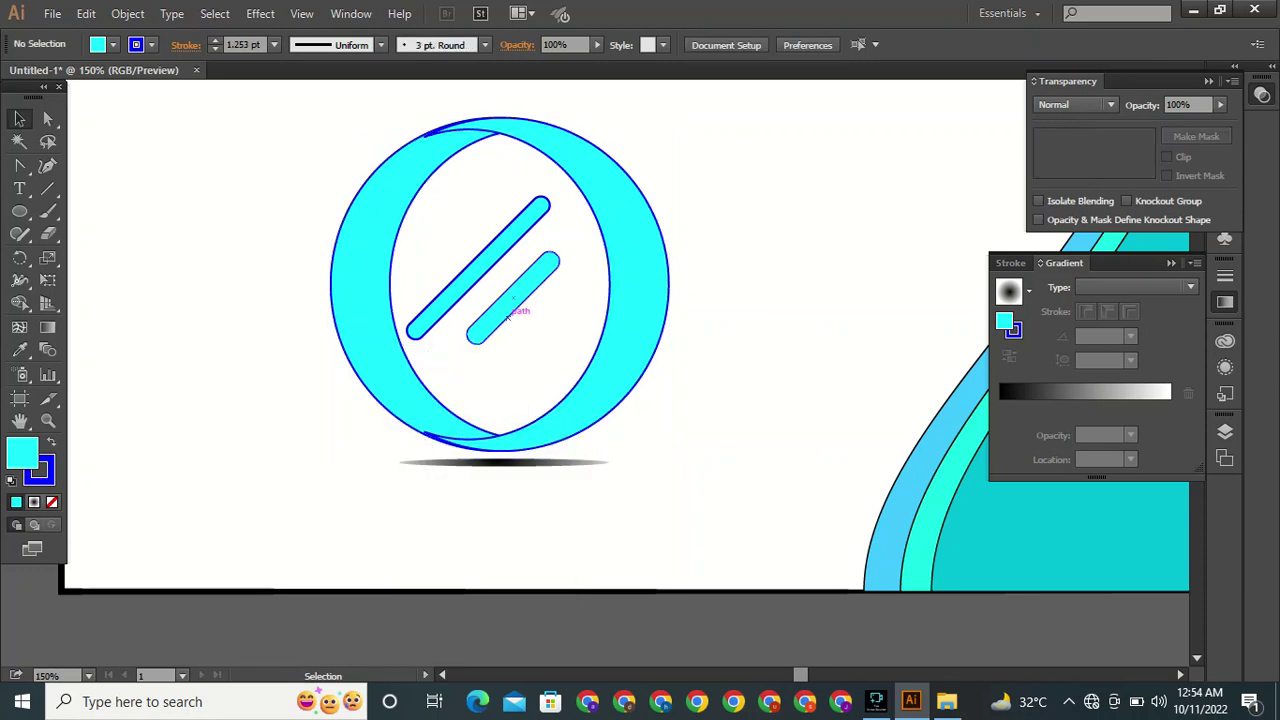
# Start a Drop Shadow effect on the grouped logo ring with its preview enabled.
pyautogui.click(366, 310)
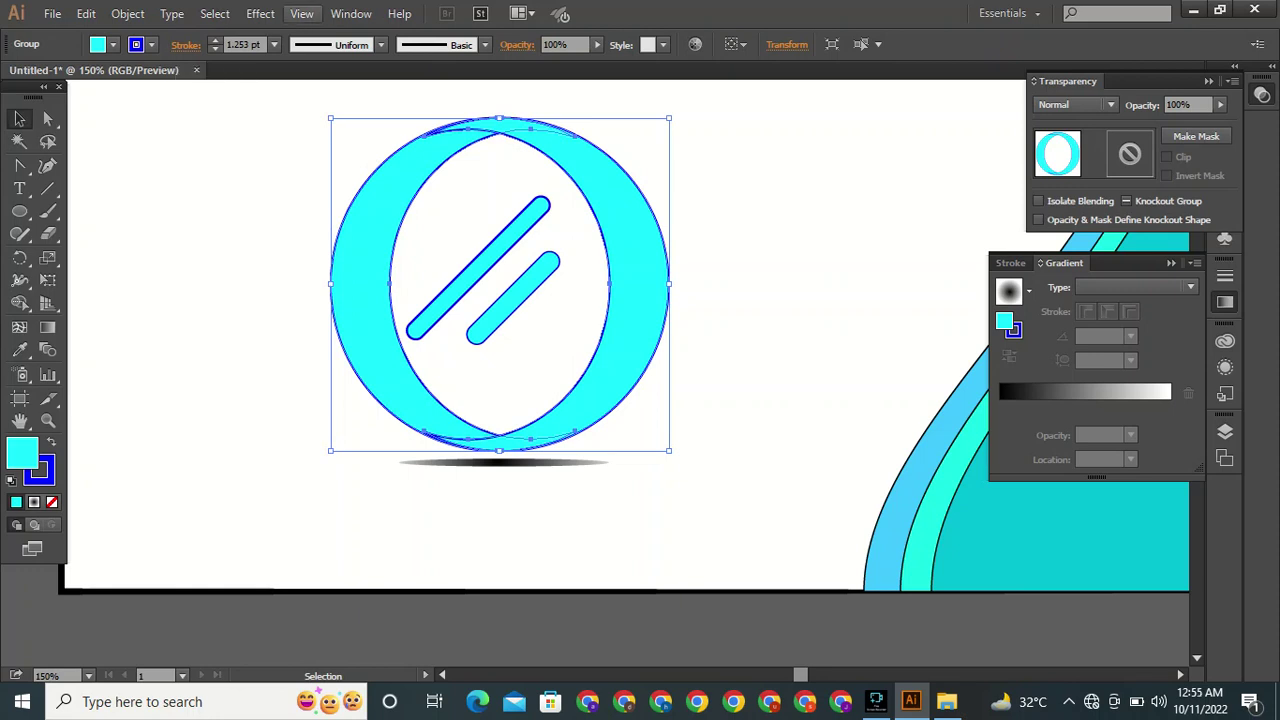
pyautogui.click(260, 13)
pyautogui.moveTo(330, 225)
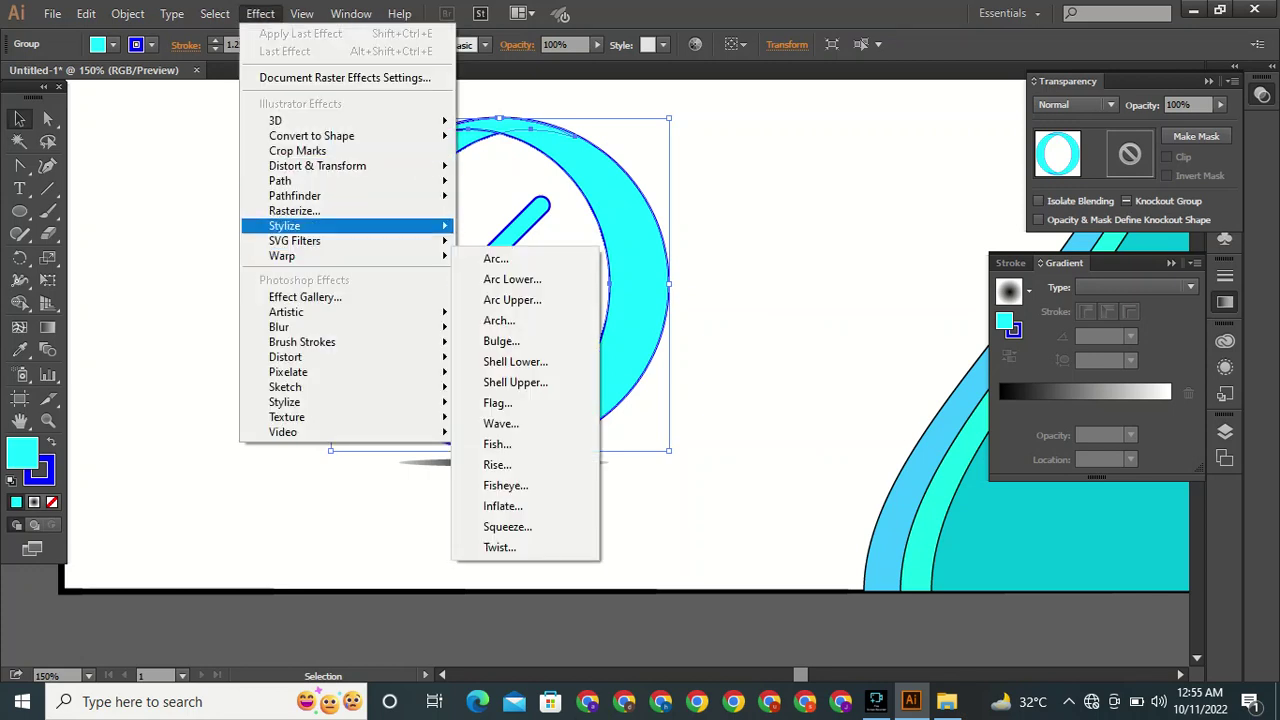
pyautogui.click(512, 226)
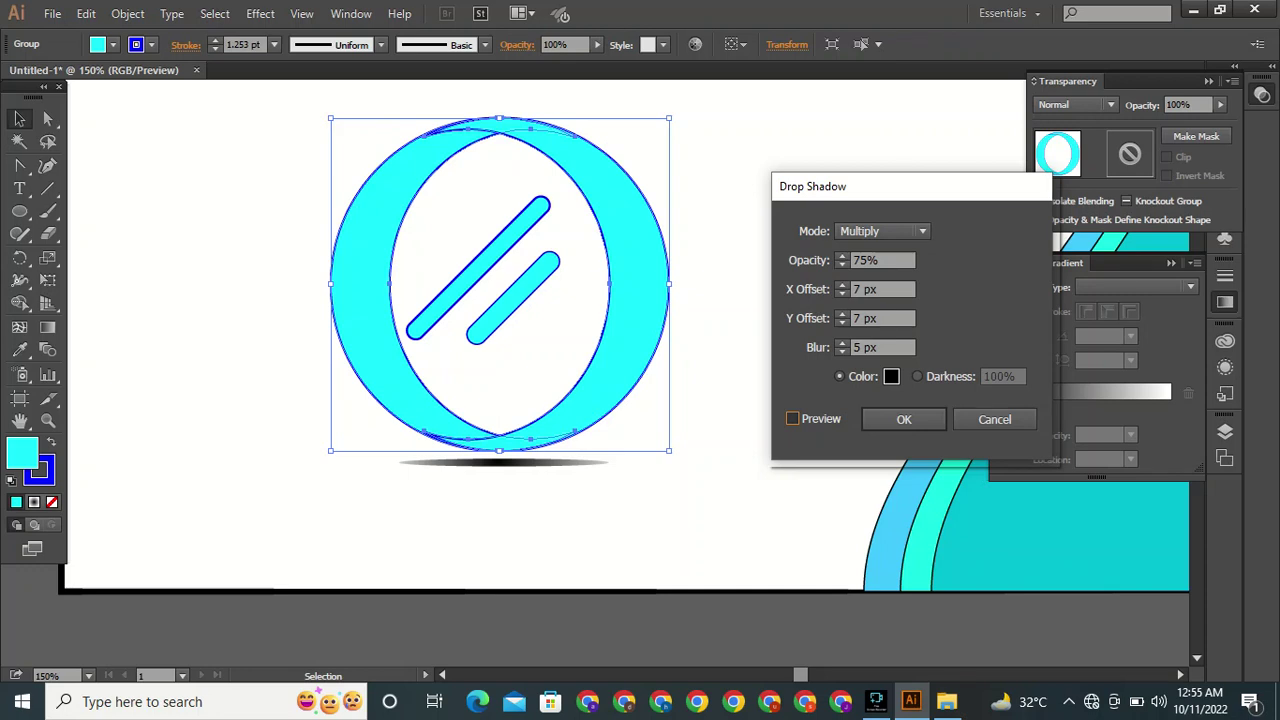
pyautogui.click(792, 419)
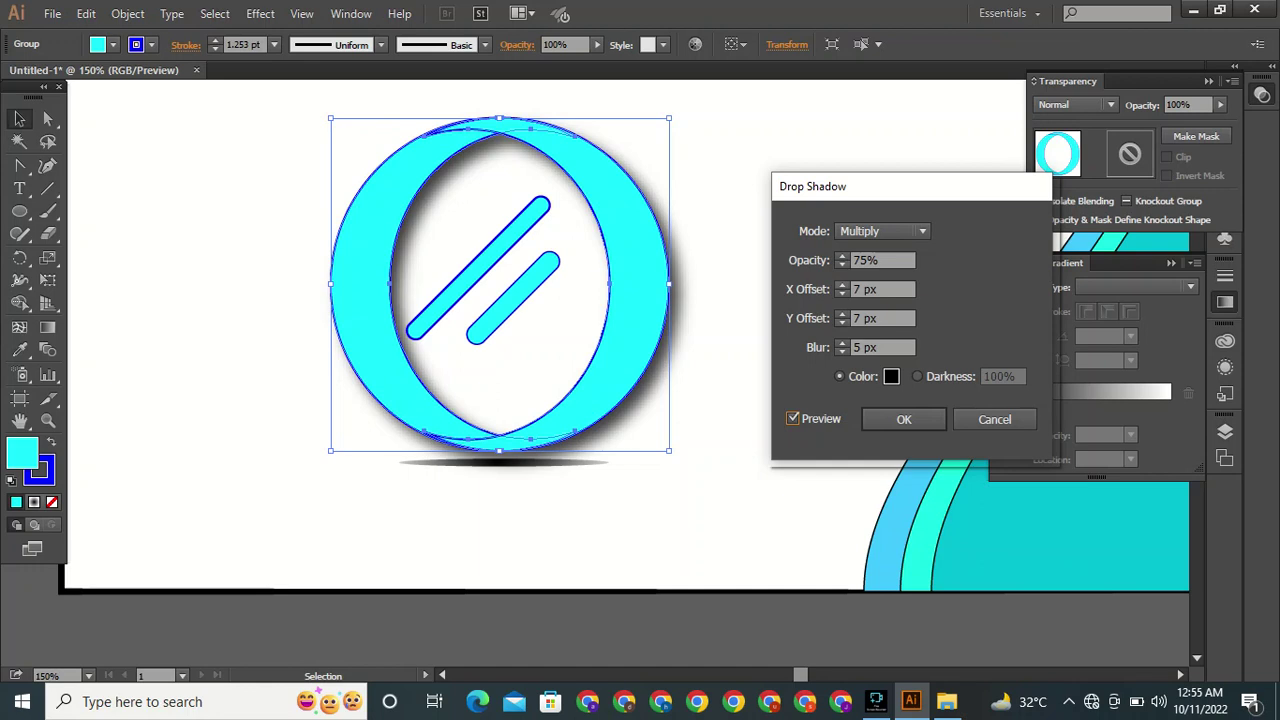
# Set the ring's drop shadow to a 4 px X offset, 5 px Y offset and 3 px blur, and apply it.
pyautogui.click(842, 294)
pyautogui.click(842, 294)
pyautogui.click(842, 294)
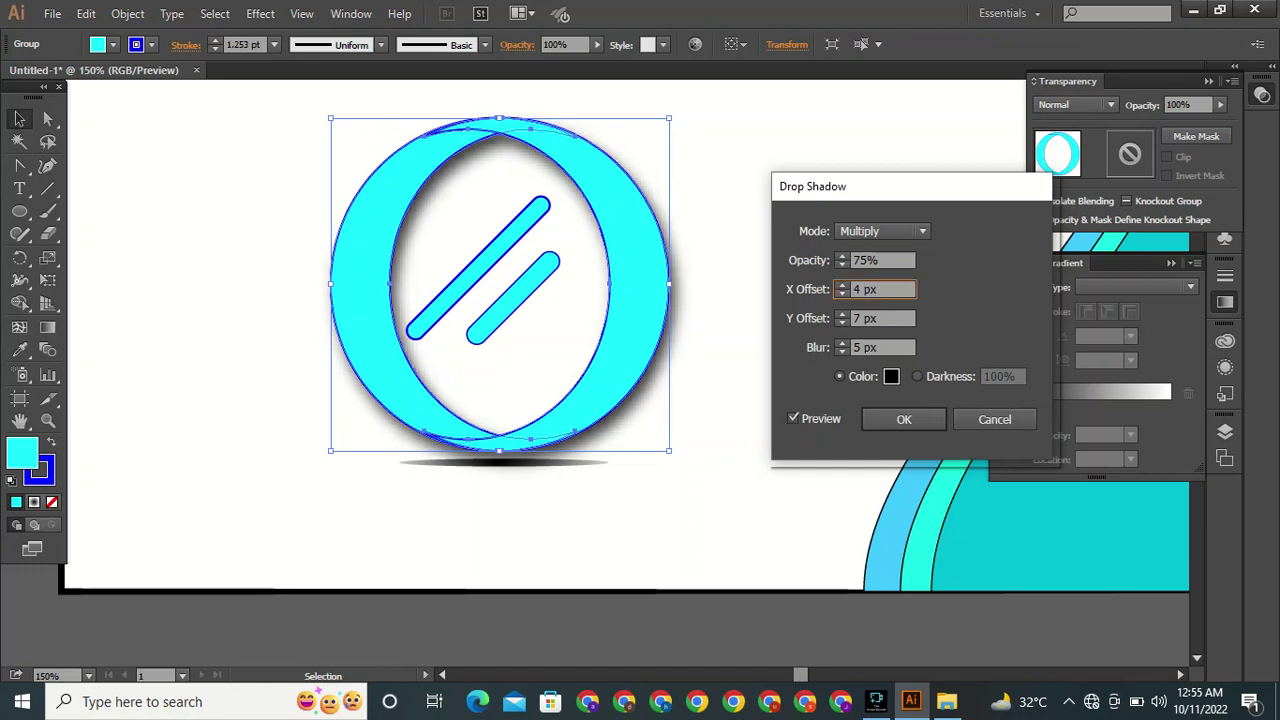
pyautogui.press('Tab')
pyautogui.write('5')
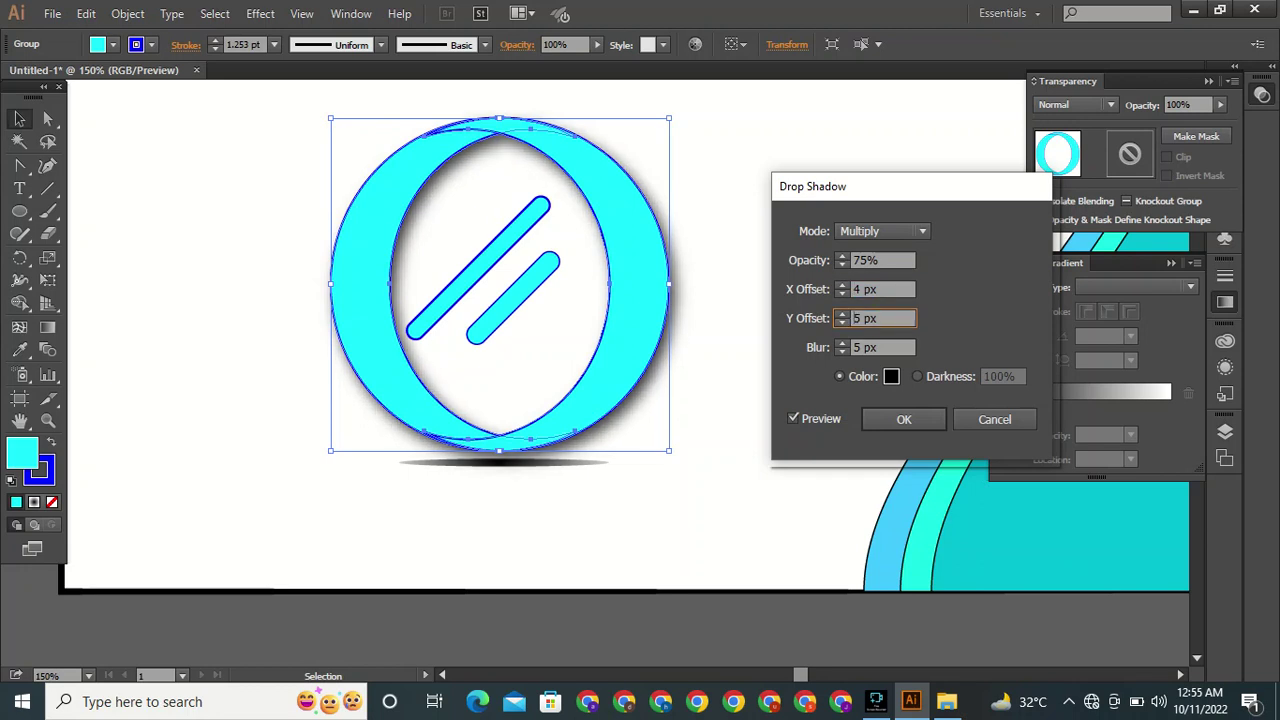
pyautogui.press('Tab')
pyautogui.write('4')
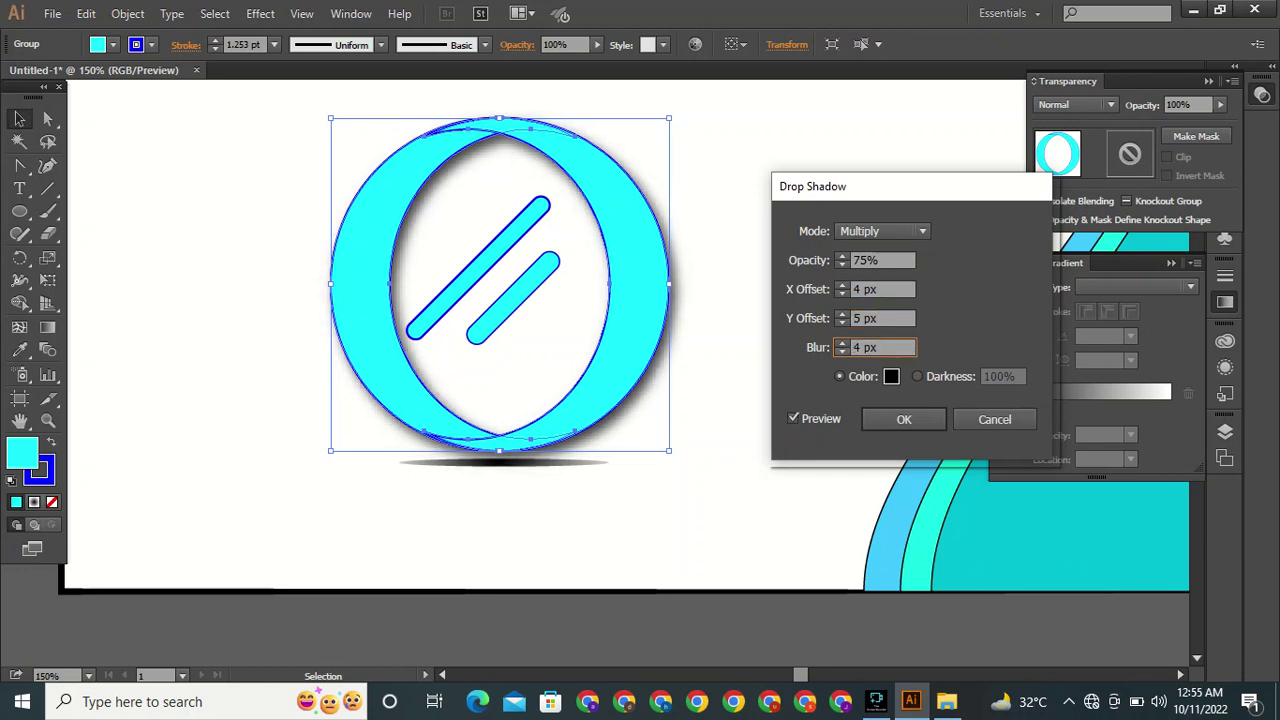
pyautogui.press('Down')
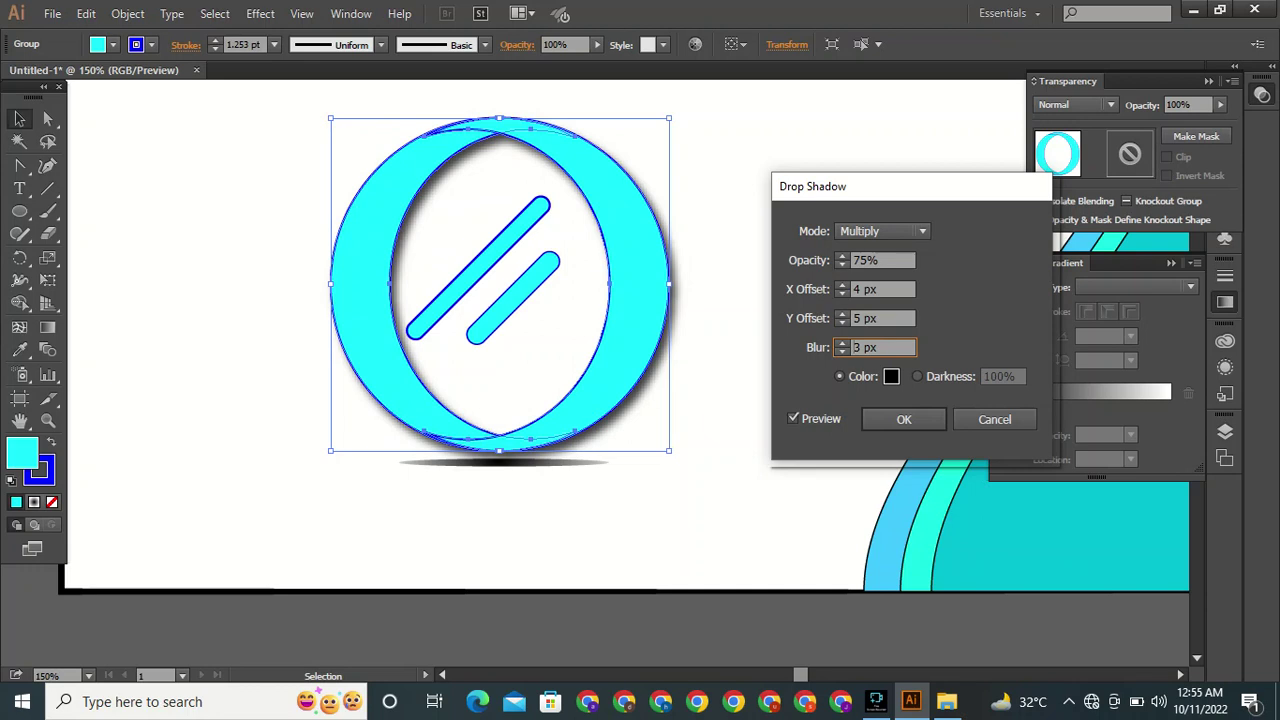
pyautogui.press('Return')
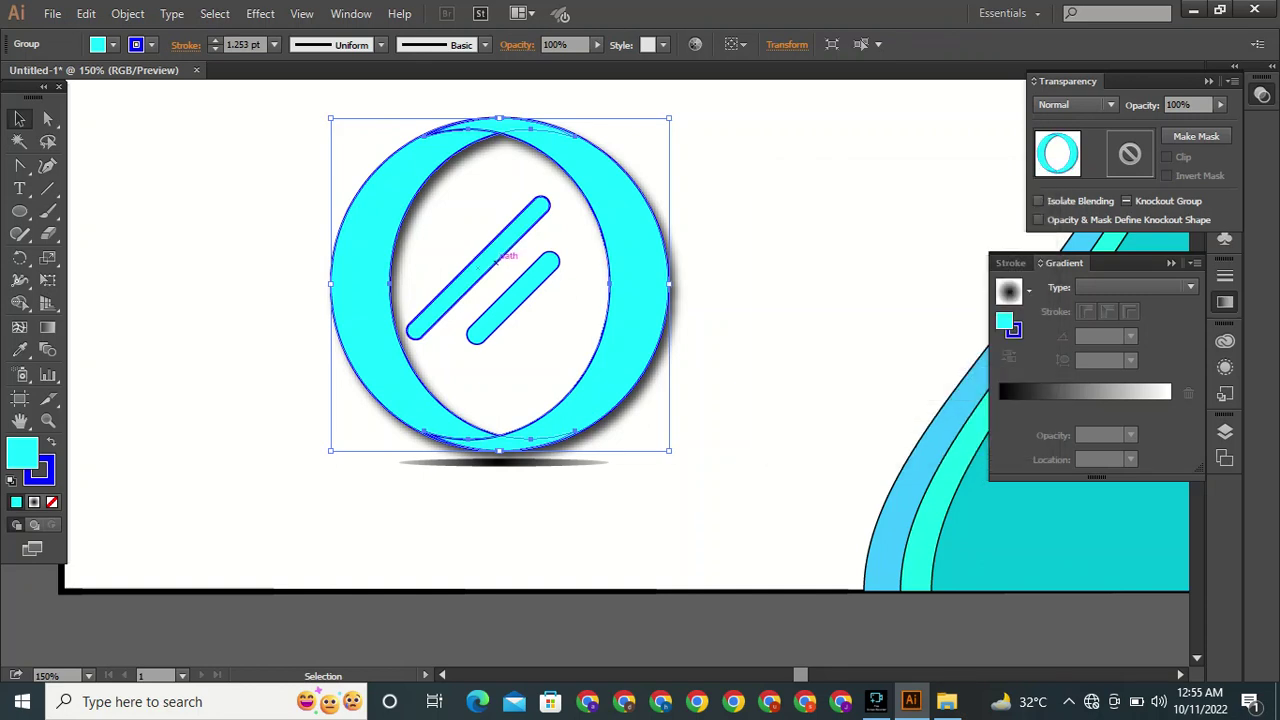
pyautogui.click(528, 462)
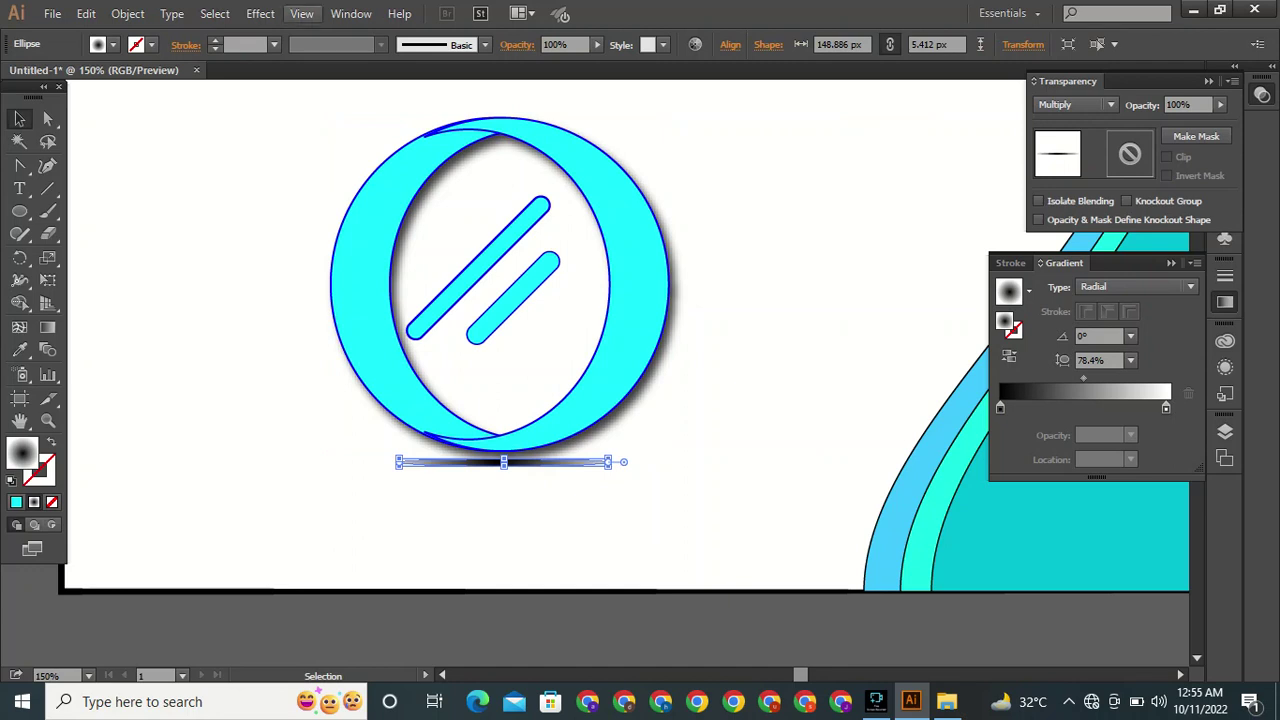
pyautogui.click(260, 13)
pyautogui.moveTo(310, 196)
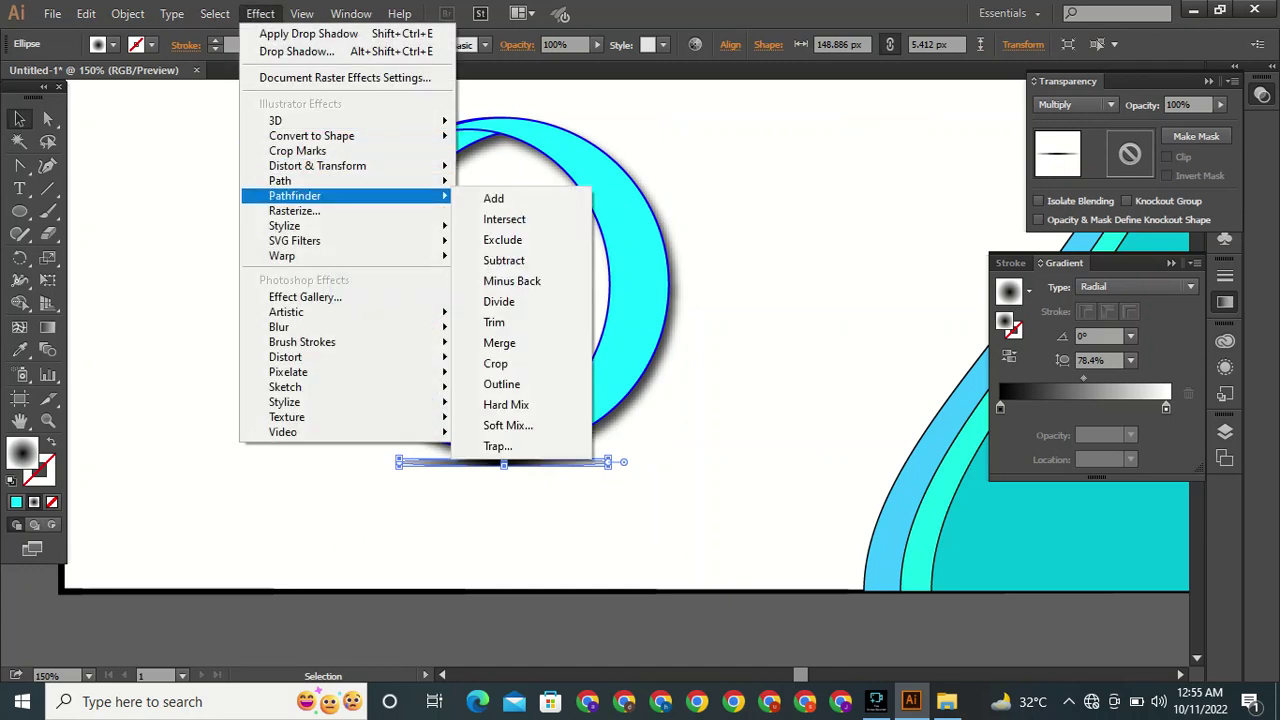
pyautogui.moveTo(300, 225)
pyautogui.click(518, 226)
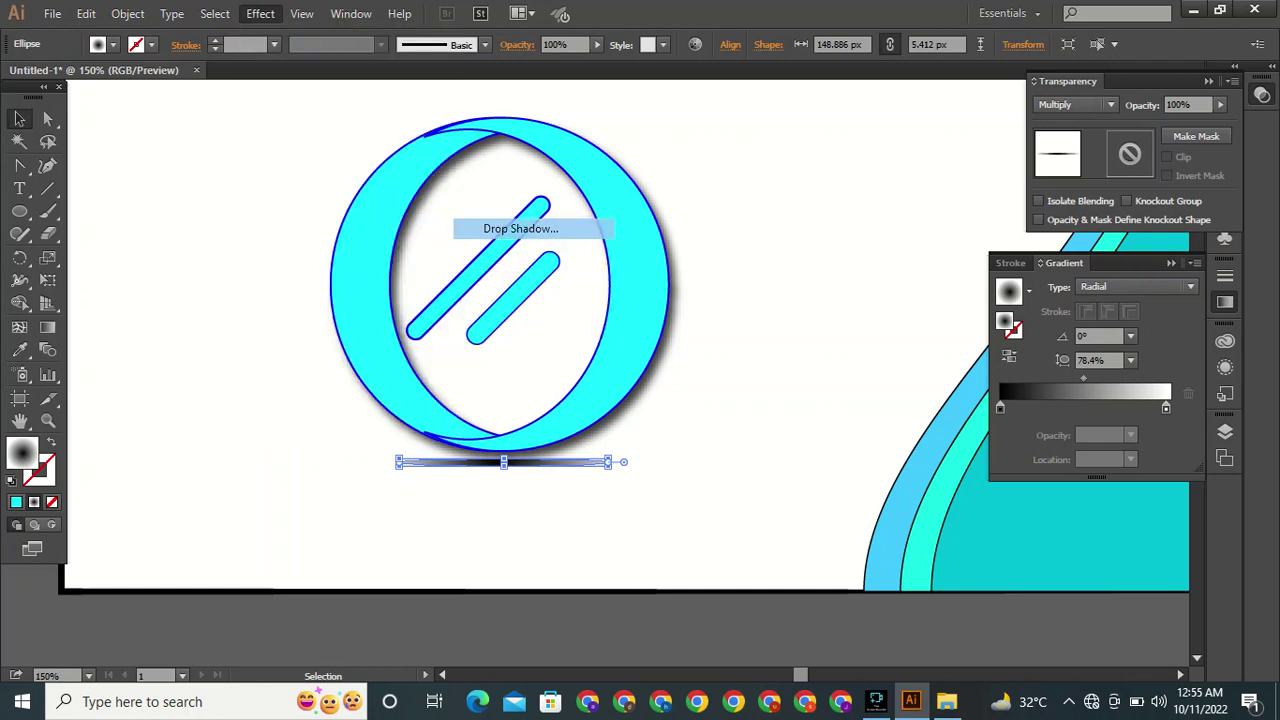
pyautogui.click(793, 419)
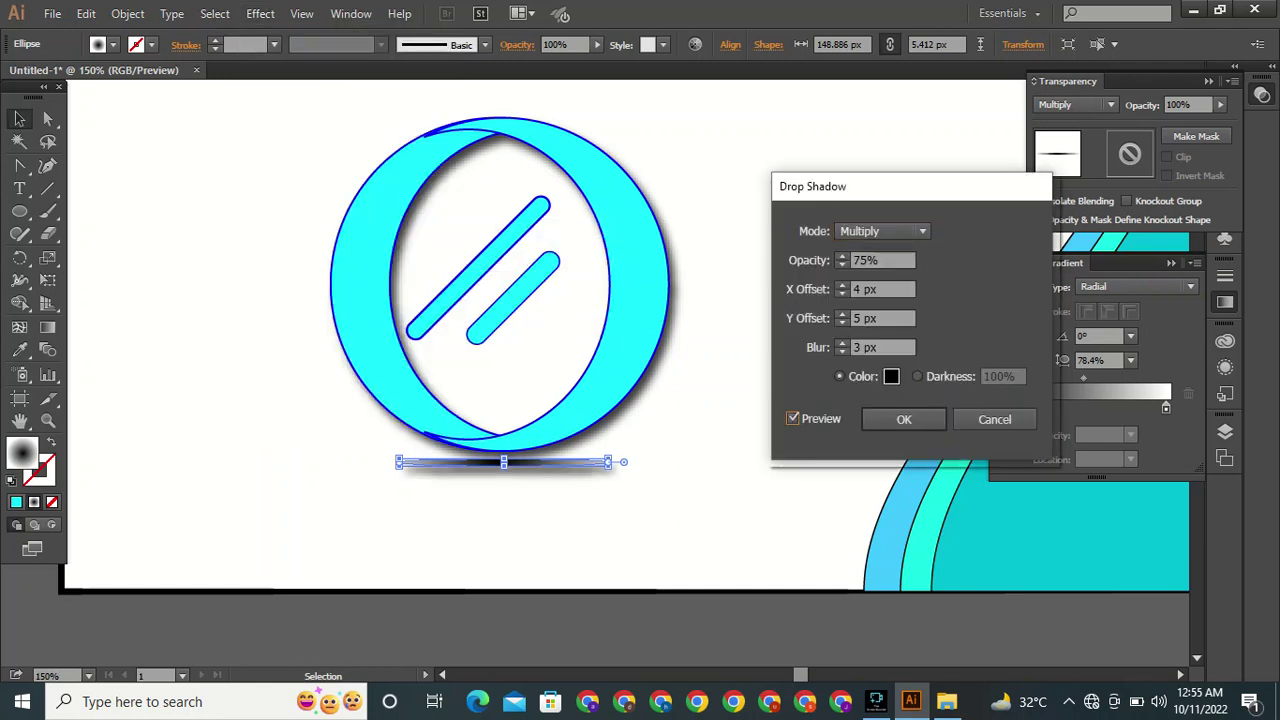
pyautogui.click(792, 418)
pyautogui.click(994, 419)
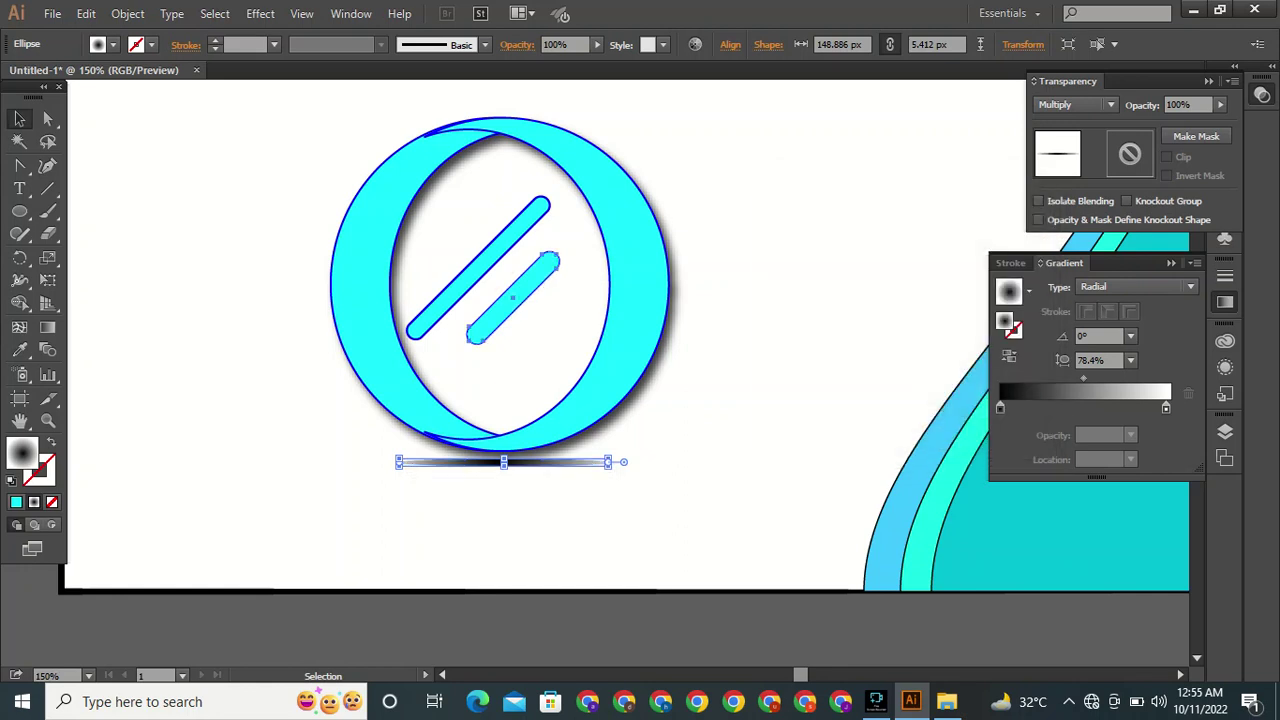
# Start a Drop Shadow effect on both diagonal bars inside the logo with its preview enabled.
pyautogui.click(476, 336)
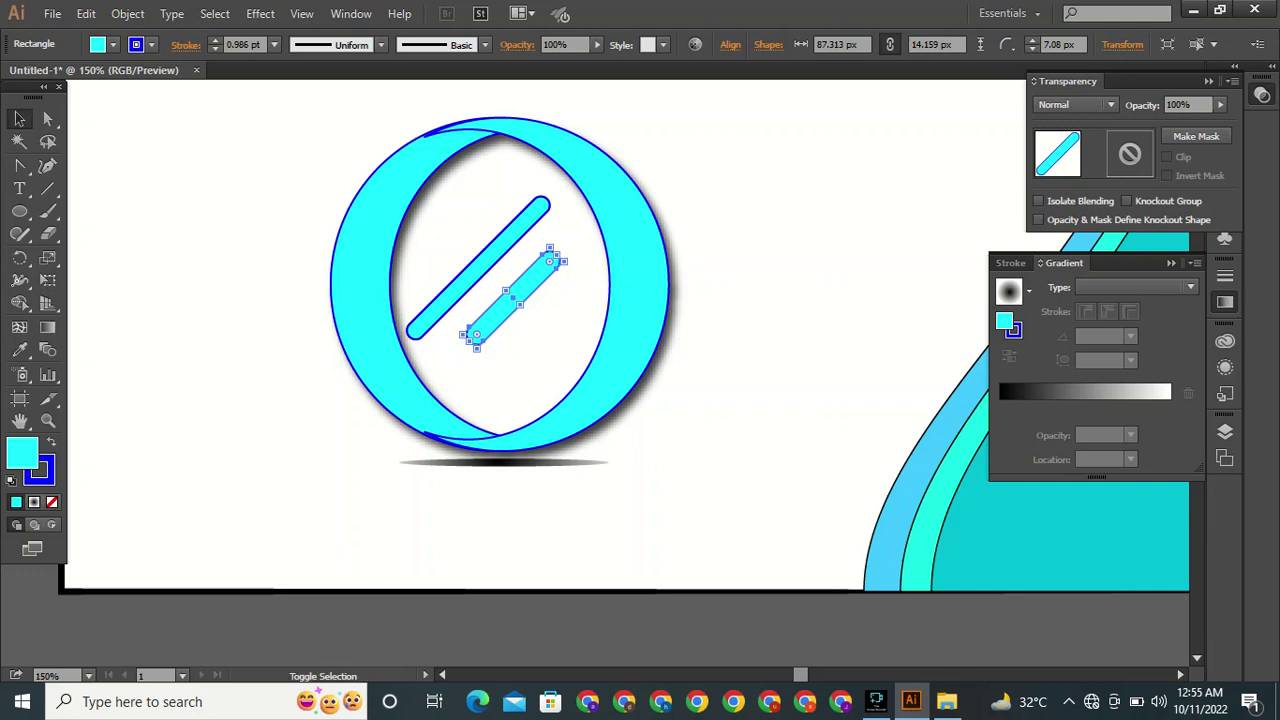
pyautogui.keyDown('shift'); pyautogui.click(487, 252); pyautogui.keyUp('shift')
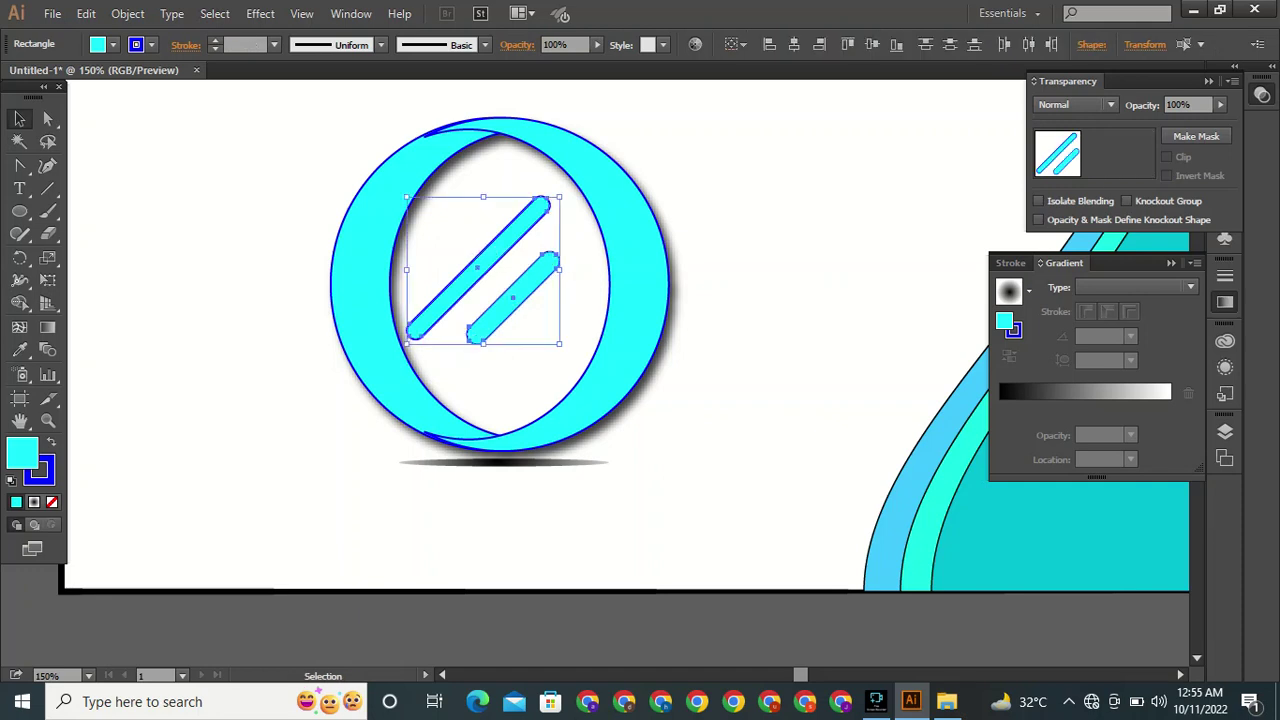
pyautogui.click(260, 13)
pyautogui.moveTo(300, 196)
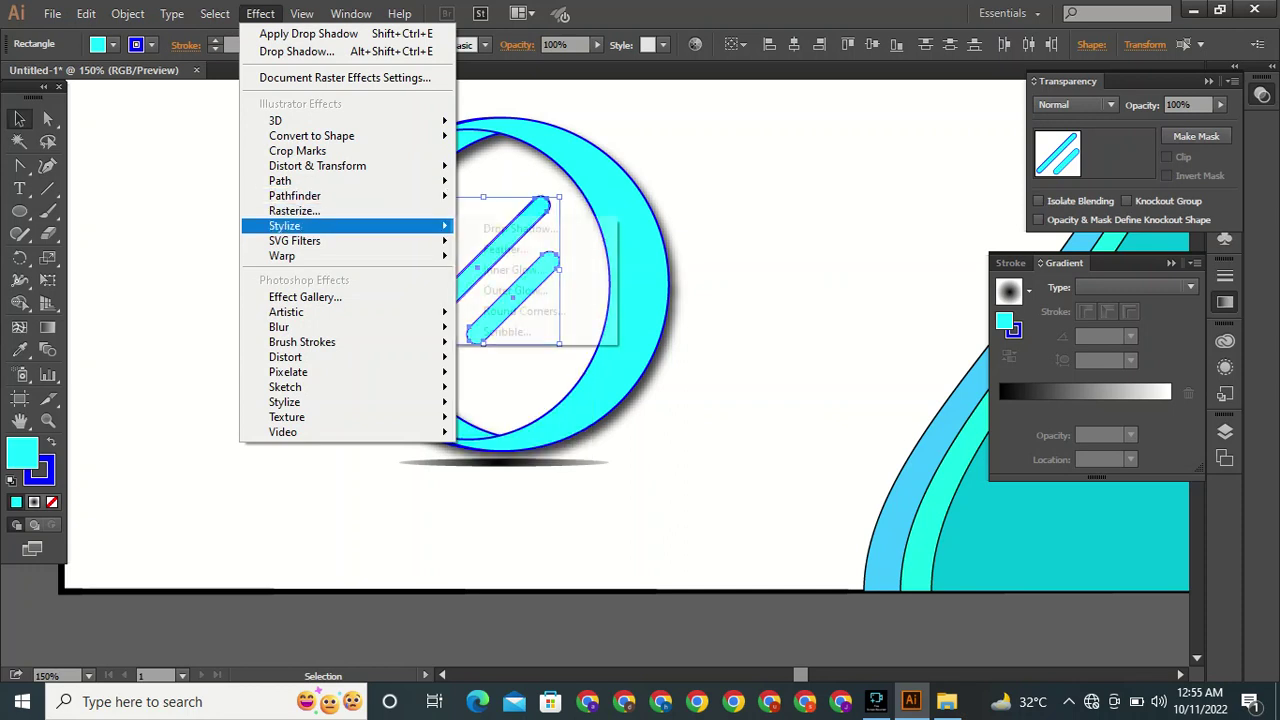
pyautogui.moveTo(284, 225)
pyautogui.click(520, 228)
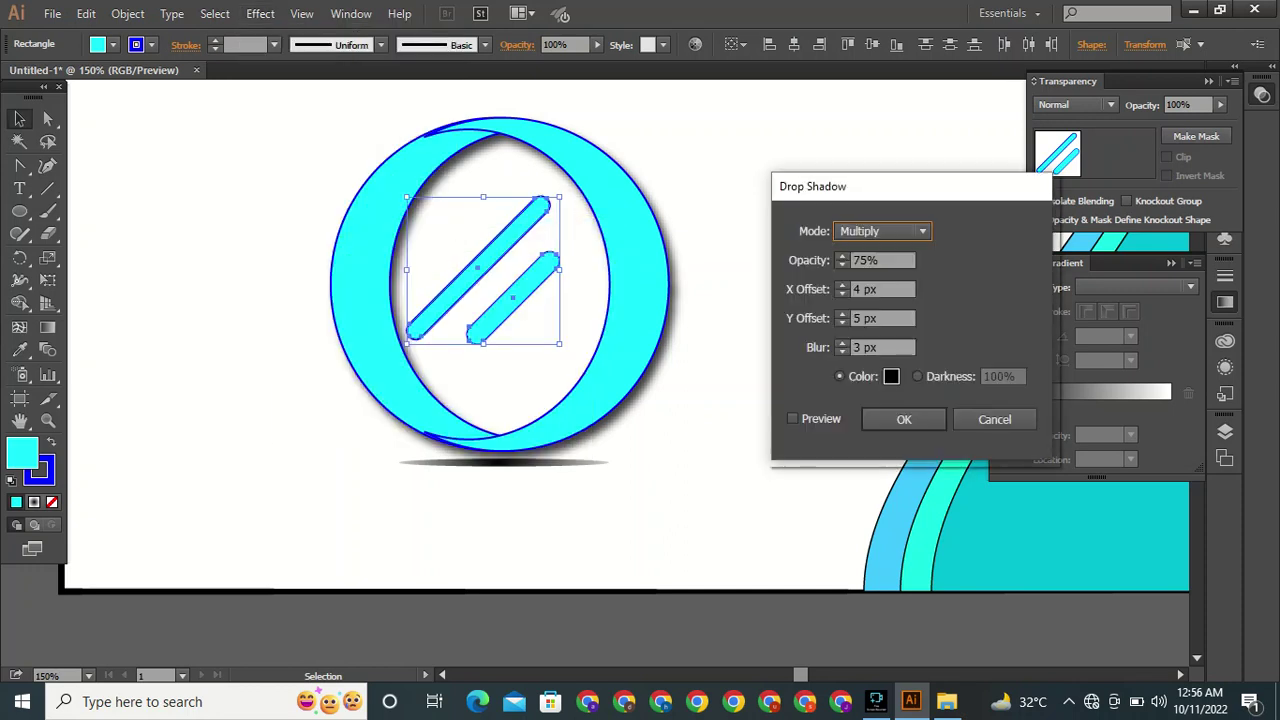
pyautogui.click(792, 418)
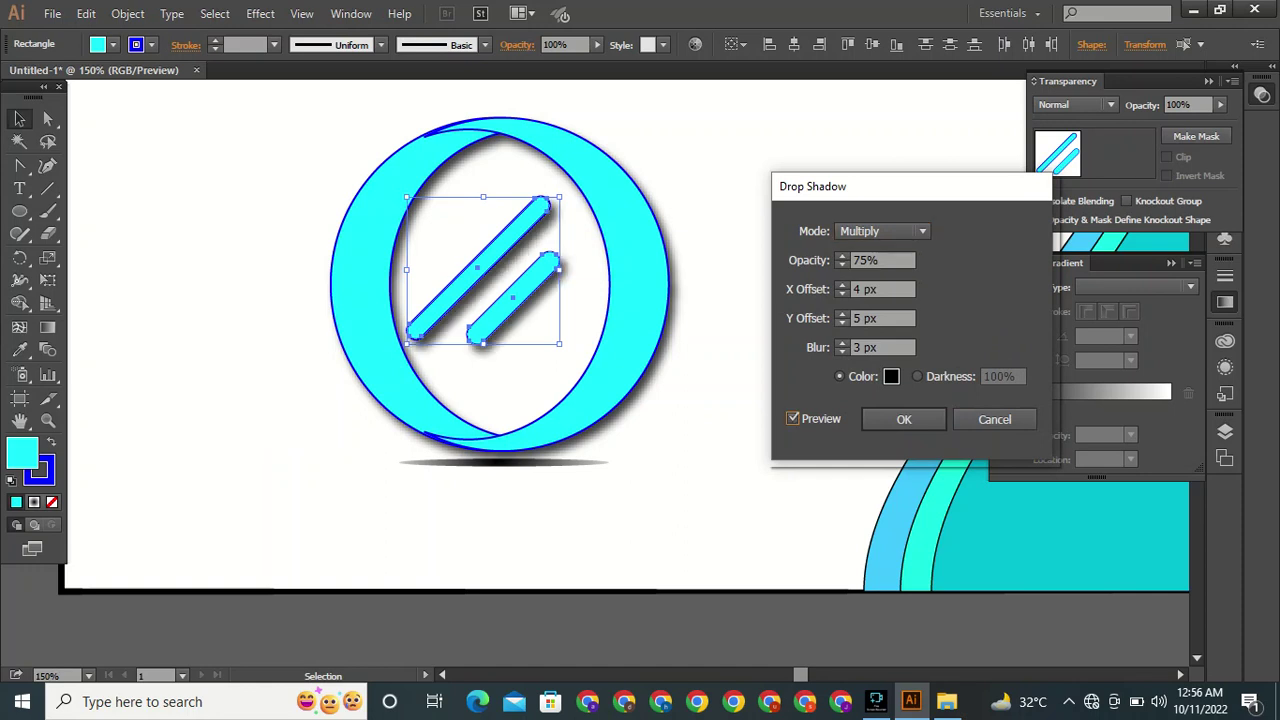
# Lower the bars' drop shadow to a 4 px Y offset and 65% opacity.
pyautogui.click(842, 323)
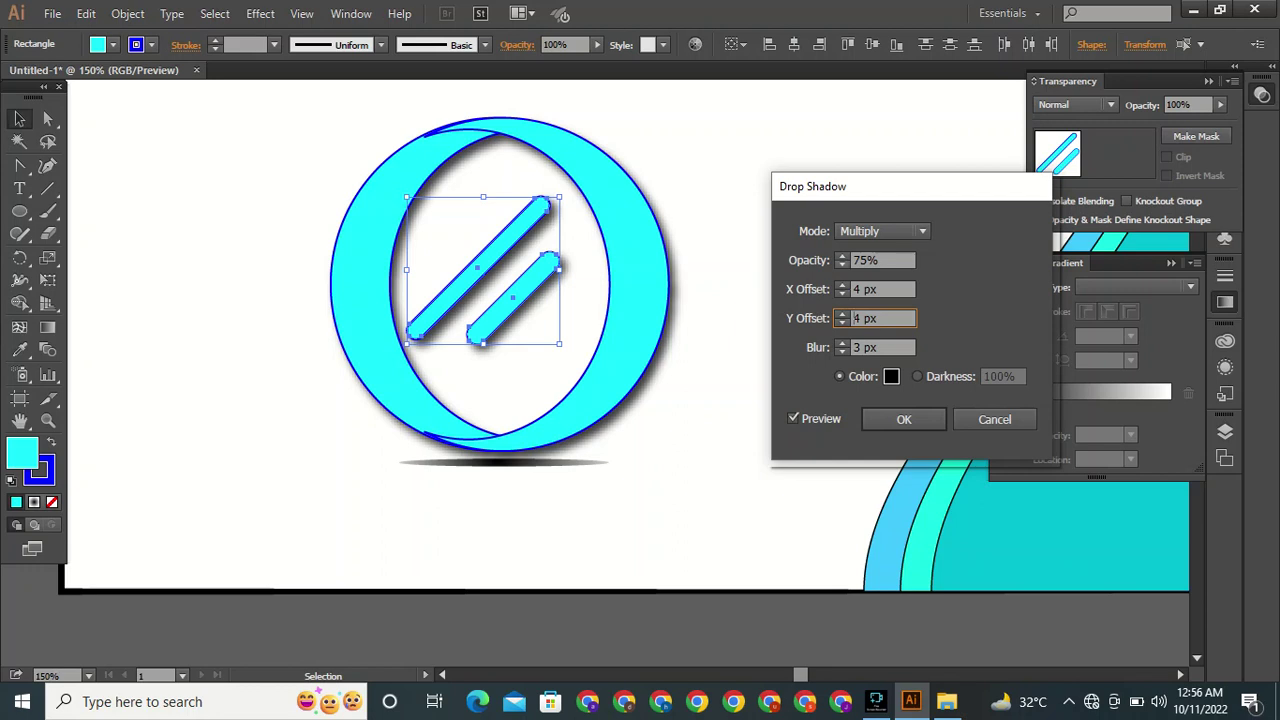
pyautogui.click(842, 265)
pyautogui.click(842, 265)
pyautogui.click(842, 265)
pyautogui.click(842, 265)
pyautogui.click(842, 265)
pyautogui.press('Down')
pyautogui.press('Down')
pyautogui.press('Down')
pyautogui.press('Down')
pyautogui.press('Down')
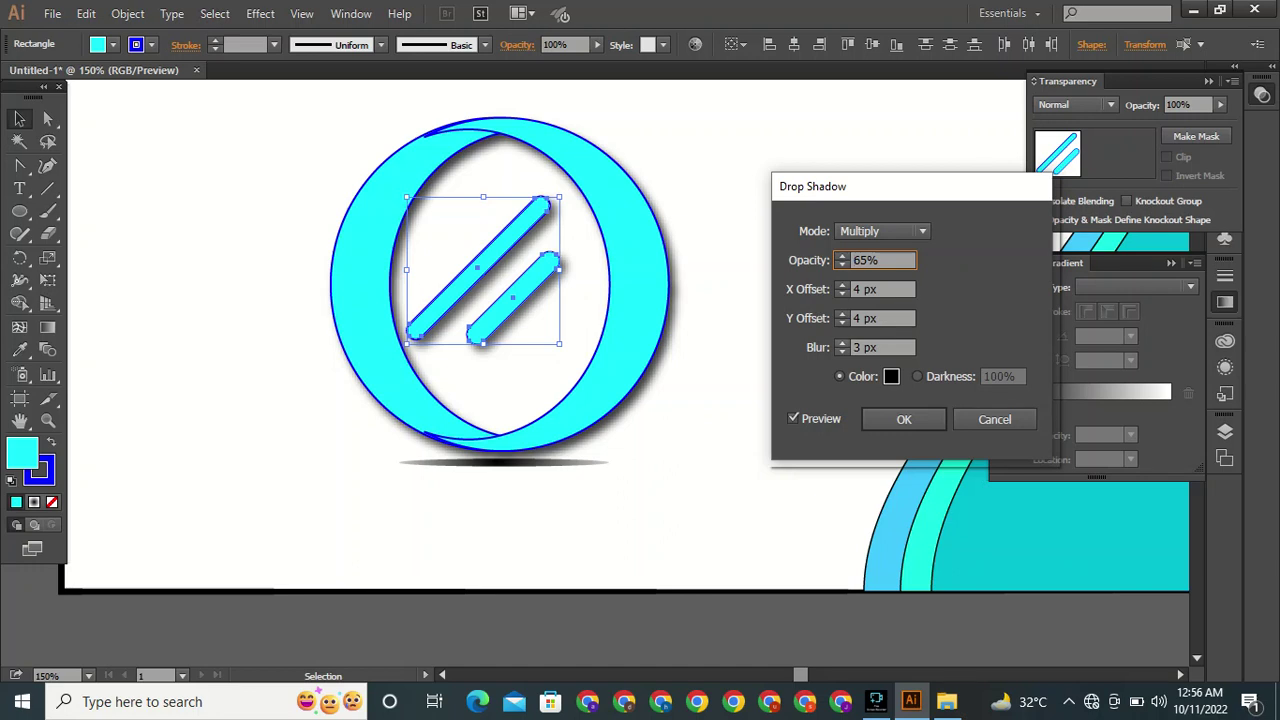
# Reduce the bars' drop shadow to a 2 px Y offset and 2 px blur, apply it, and deselect the bars.
pyautogui.click(842, 323)
pyautogui.click(842, 323)
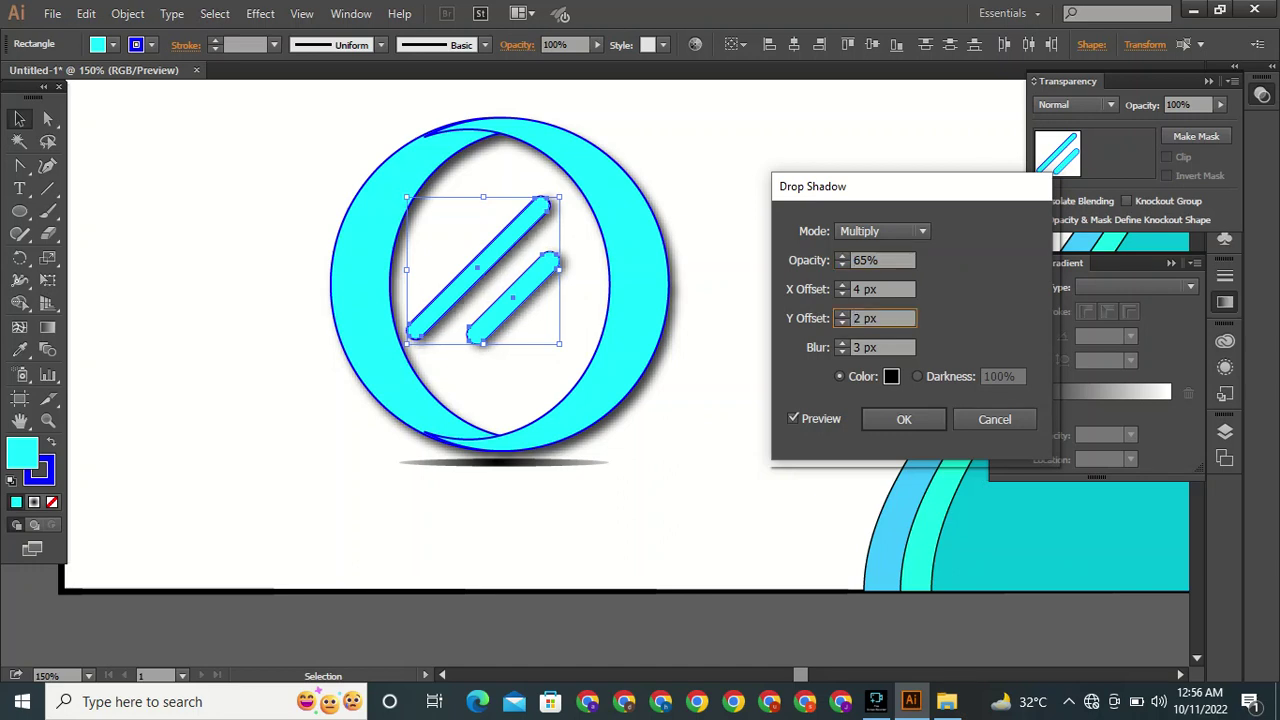
pyautogui.click(842, 352)
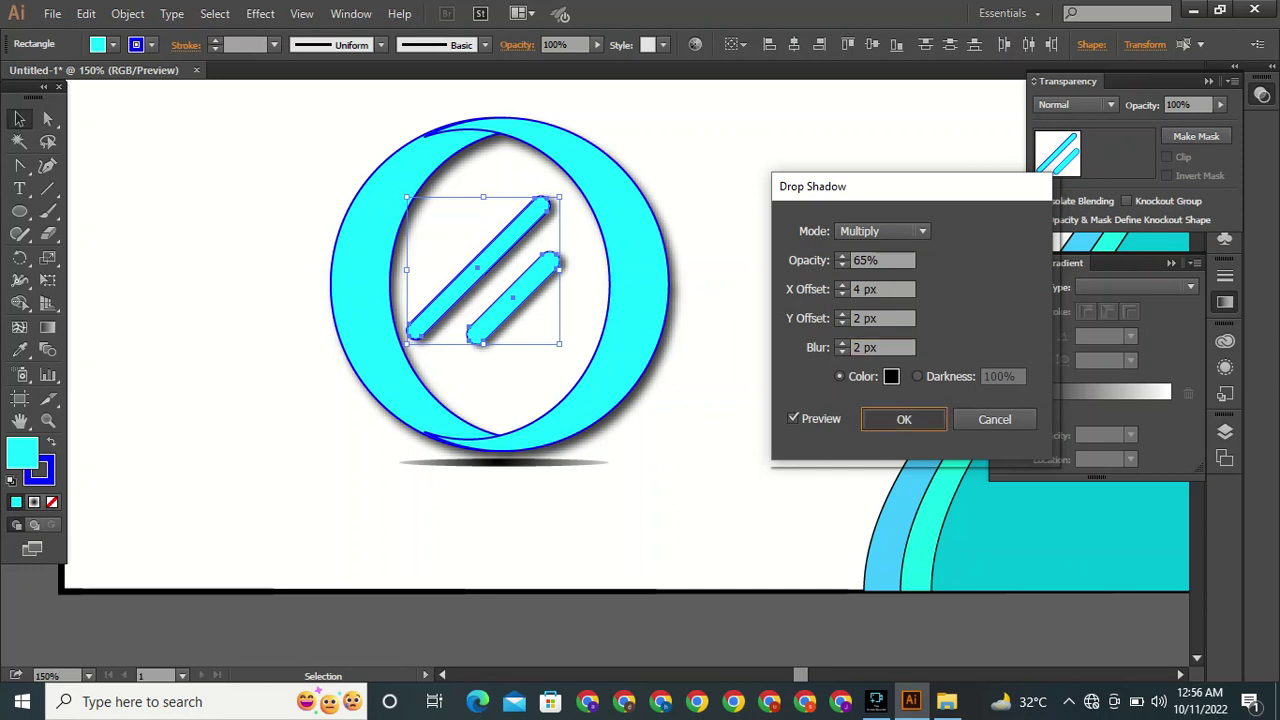
pyautogui.press('Return')
pyautogui.hotkey('ctrl', 'shift', 'a')
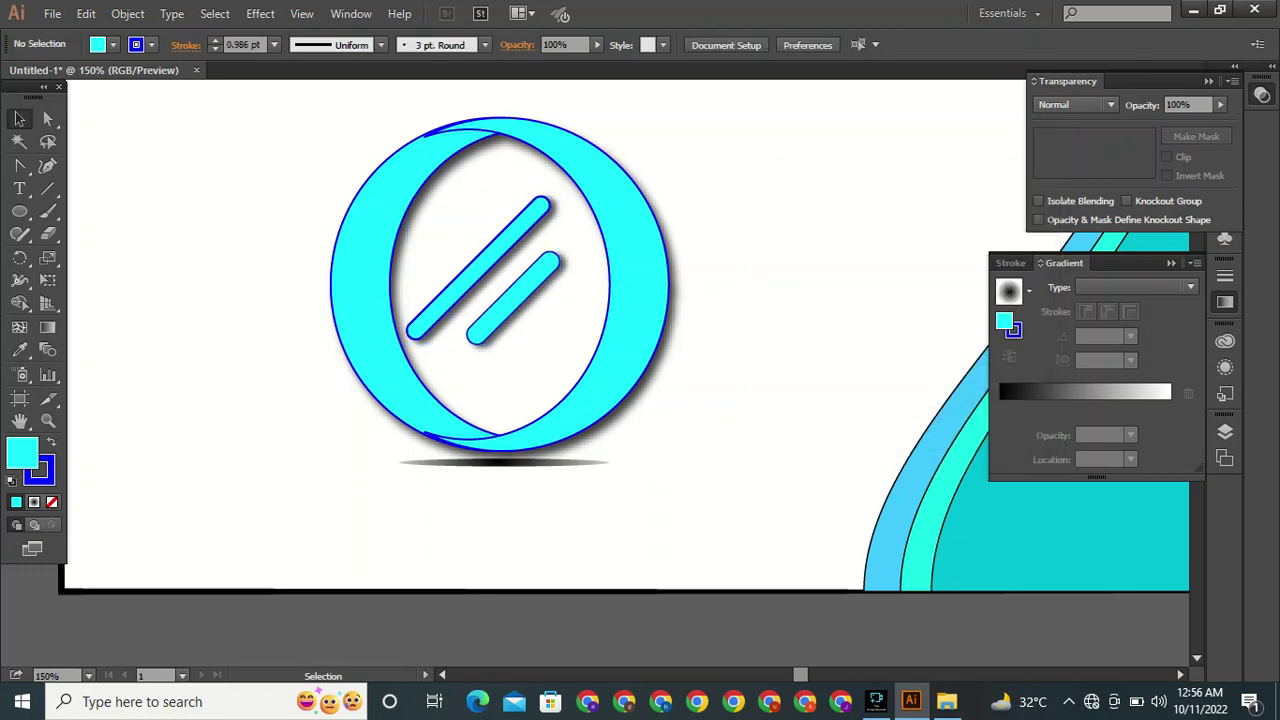
# Collapse the gradient settings and zoom out to 50% to view the whole card.
pyautogui.click(1171, 263)
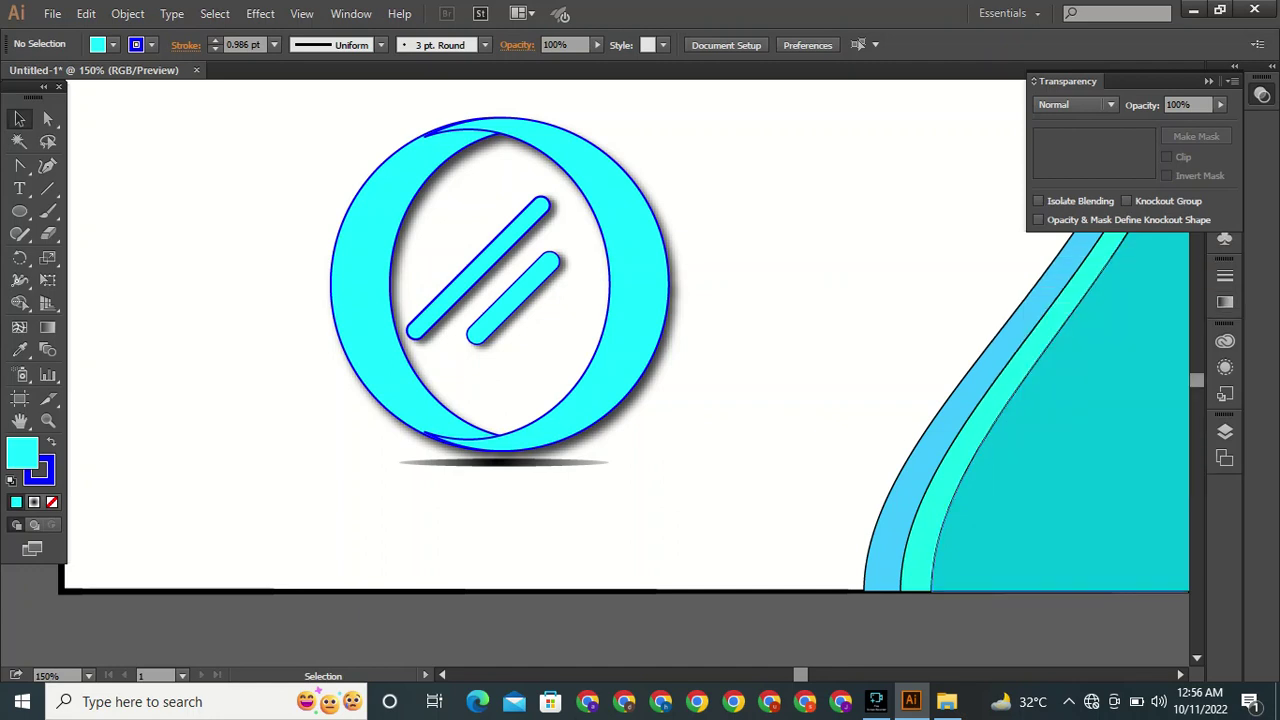
pyautogui.hotkey('ctrl', '-')
pyautogui.hotkey('ctrl', '-')
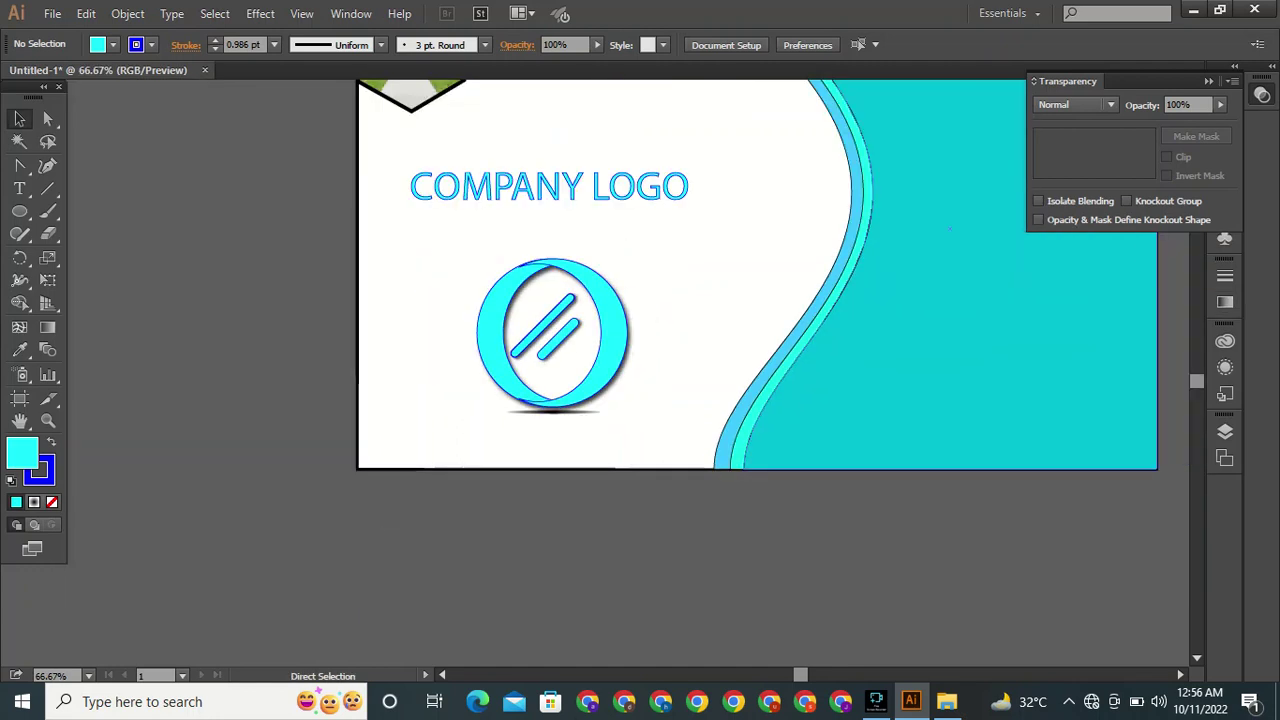
pyautogui.hotkey('ctrl', '-')
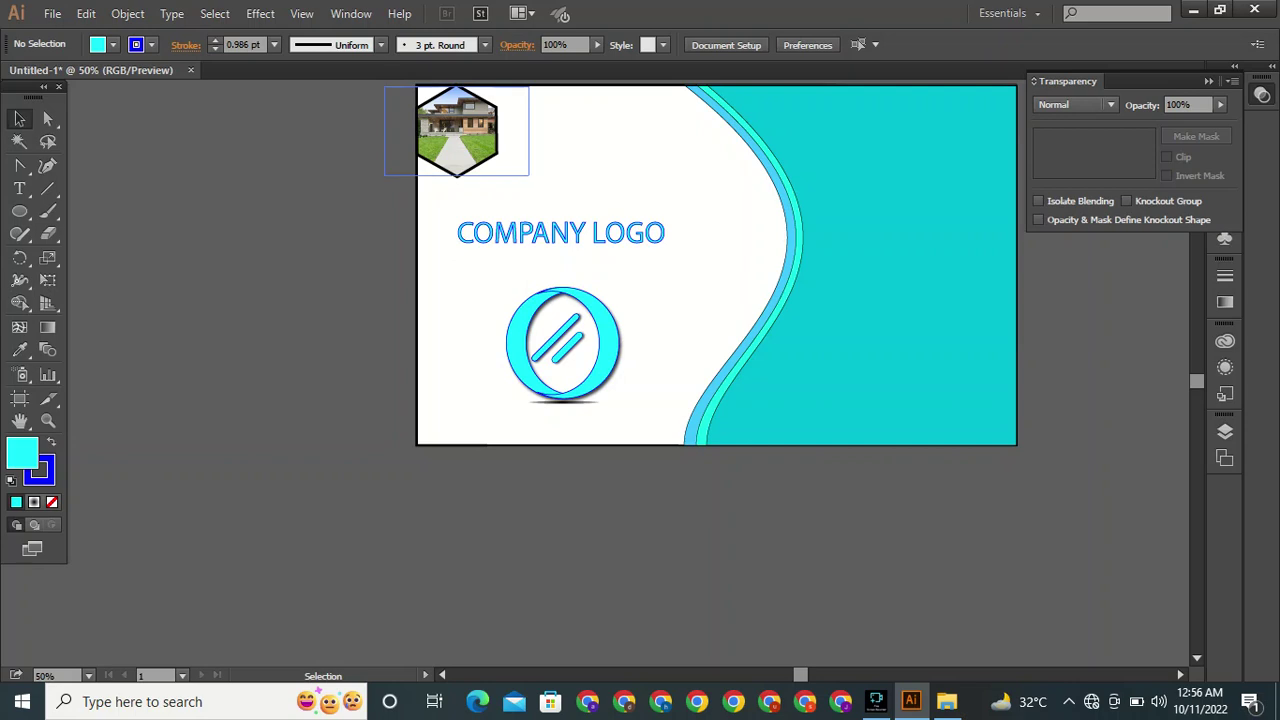
# Move the hexagonal house photo onto the cyan panel and set both objects to the Multiply blend mode.
pyautogui.click(457, 134)
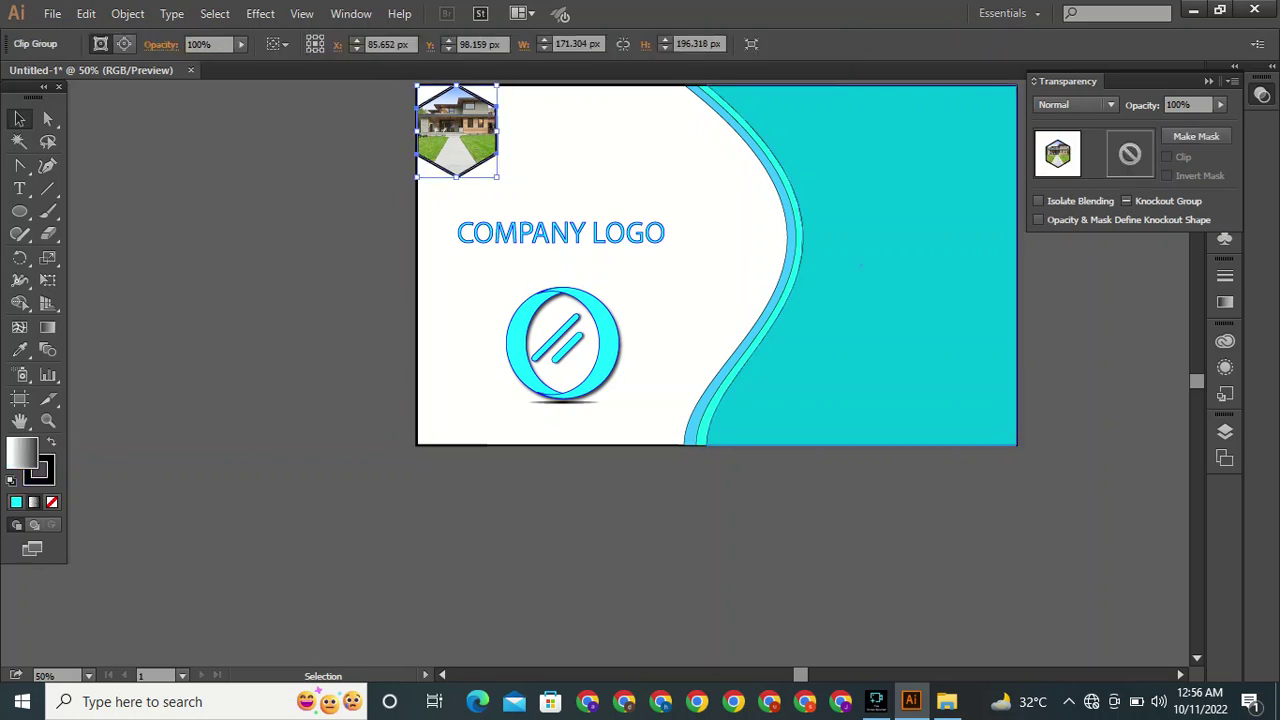
pyautogui.moveTo(456, 131); pyautogui.dragTo(873, 233)
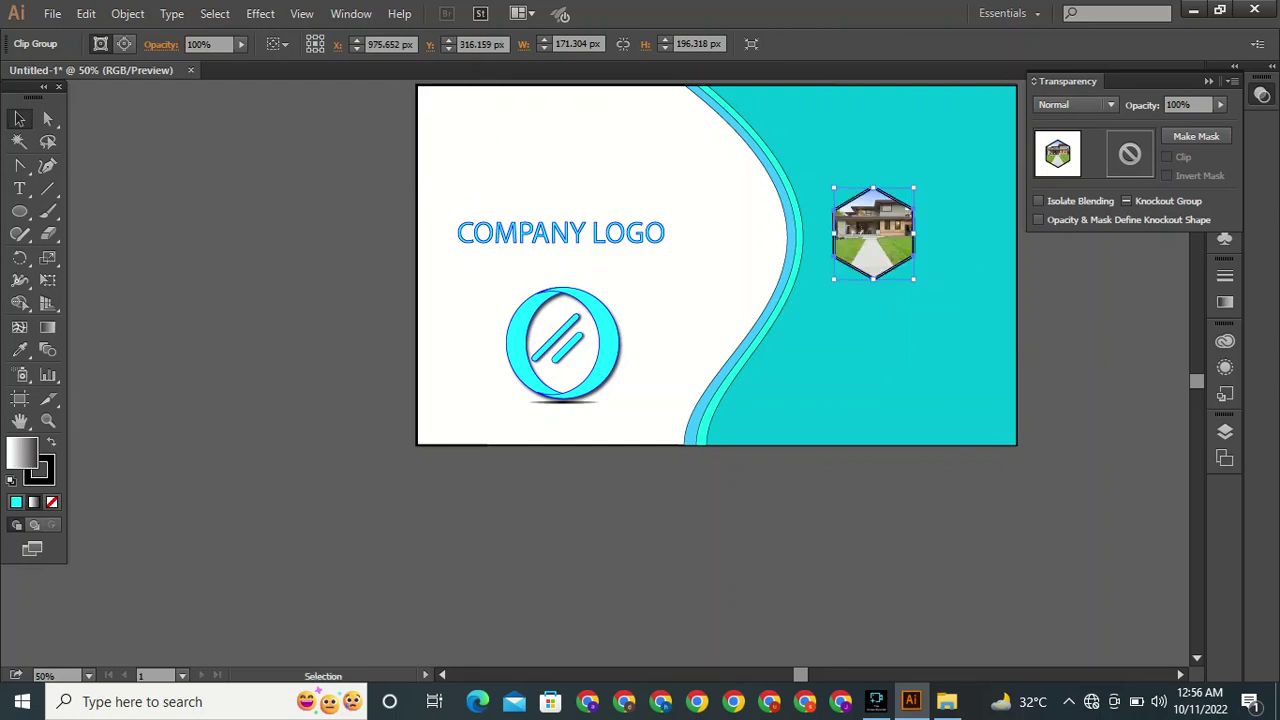
pyautogui.press('shift')
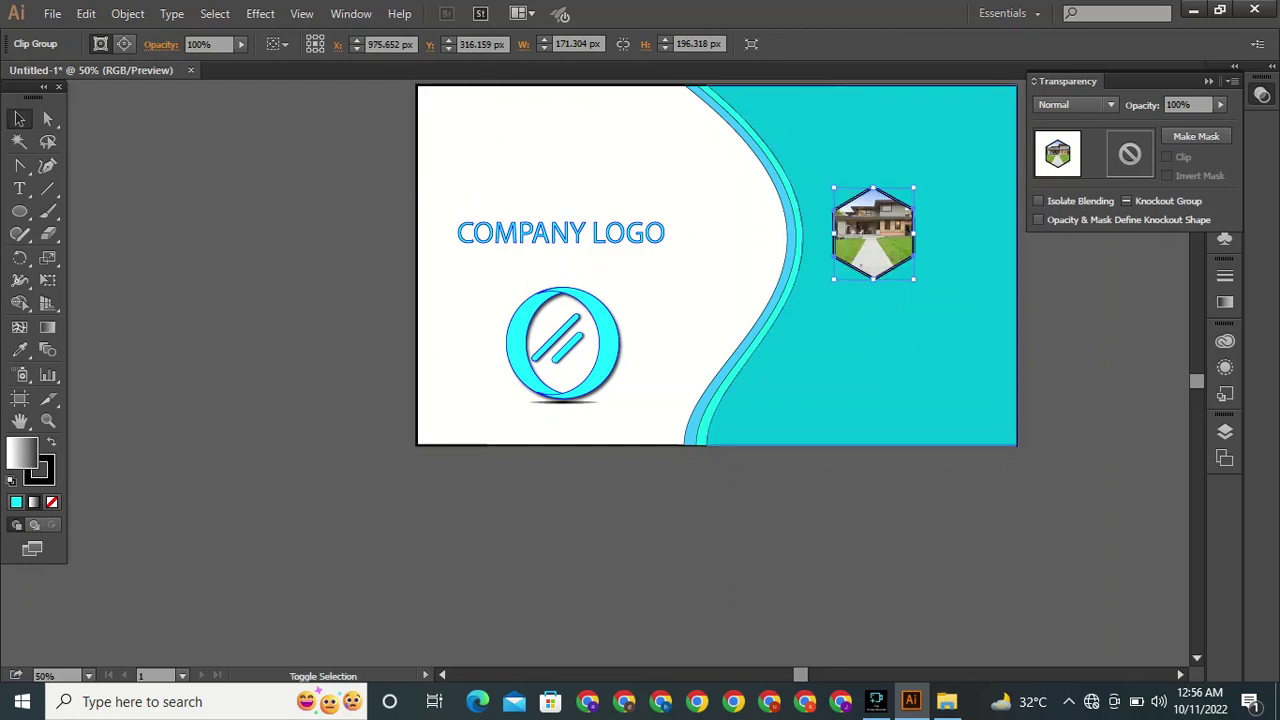
pyautogui.keyDown('shift'); pyautogui.click(904, 340); pyautogui.keyUp('shift')
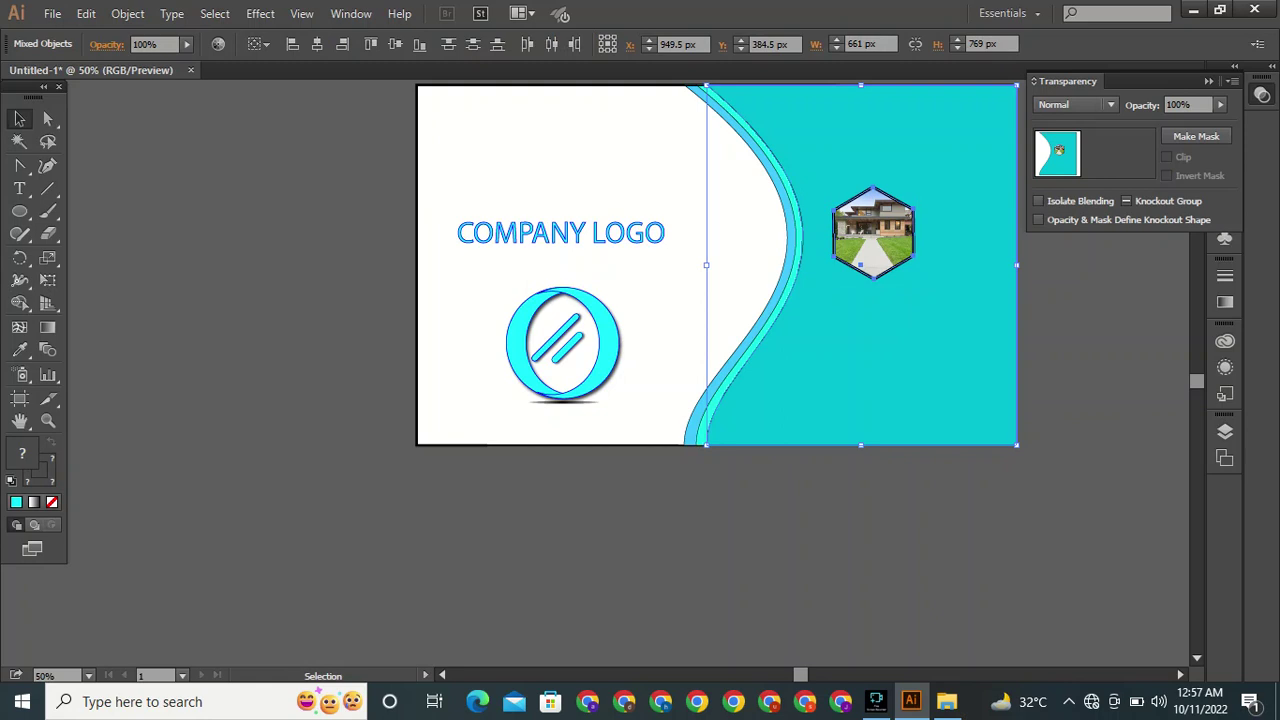
pyautogui.rightClick(957, 234)
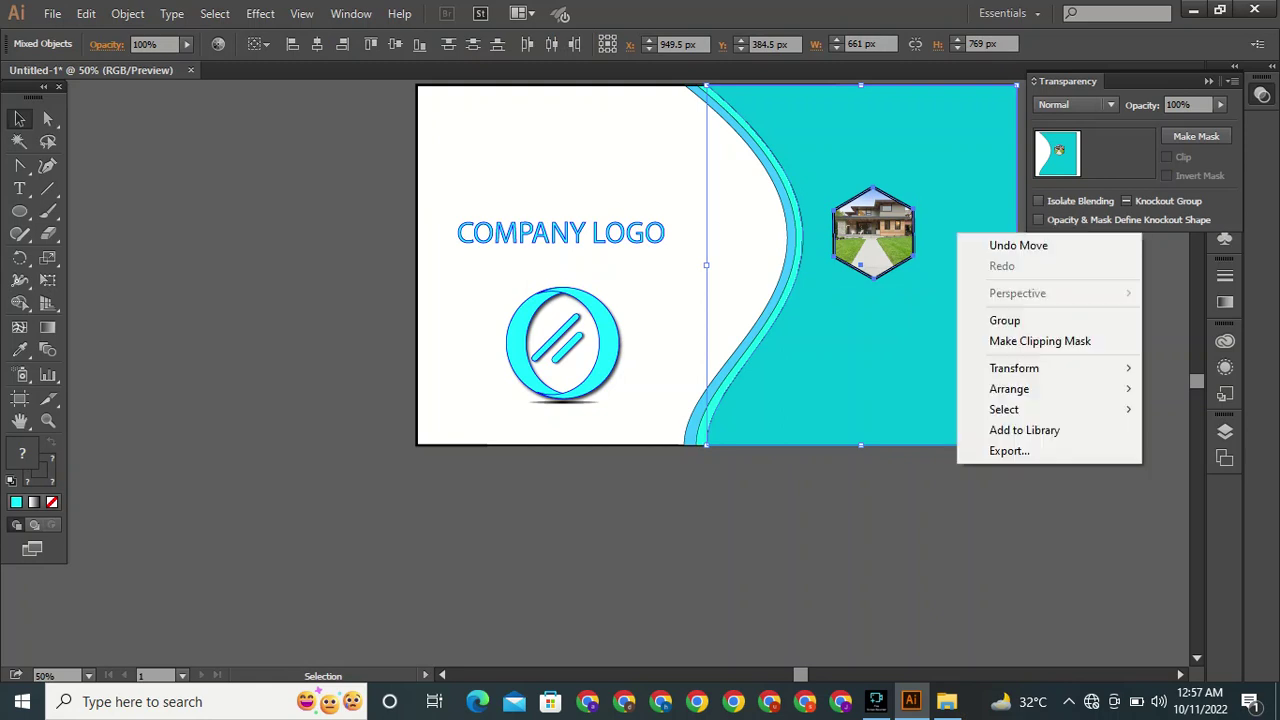
pyautogui.click(1075, 104)
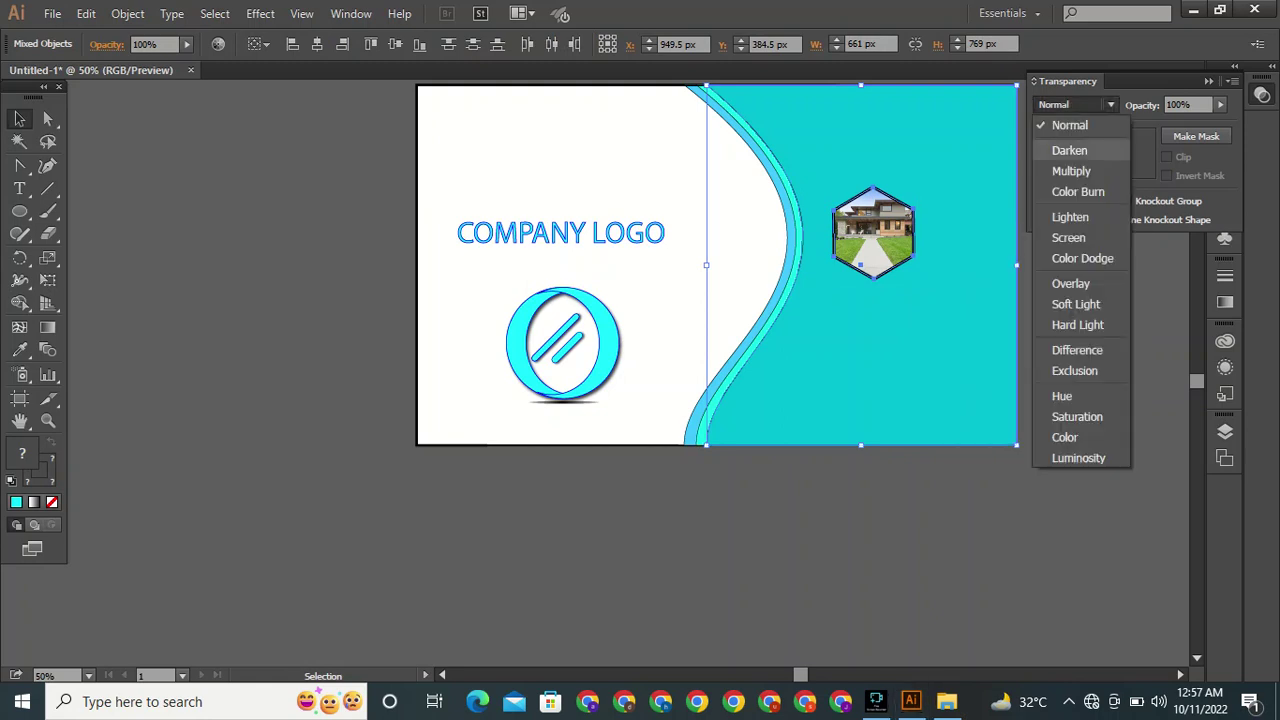
pyautogui.click(1071, 171)
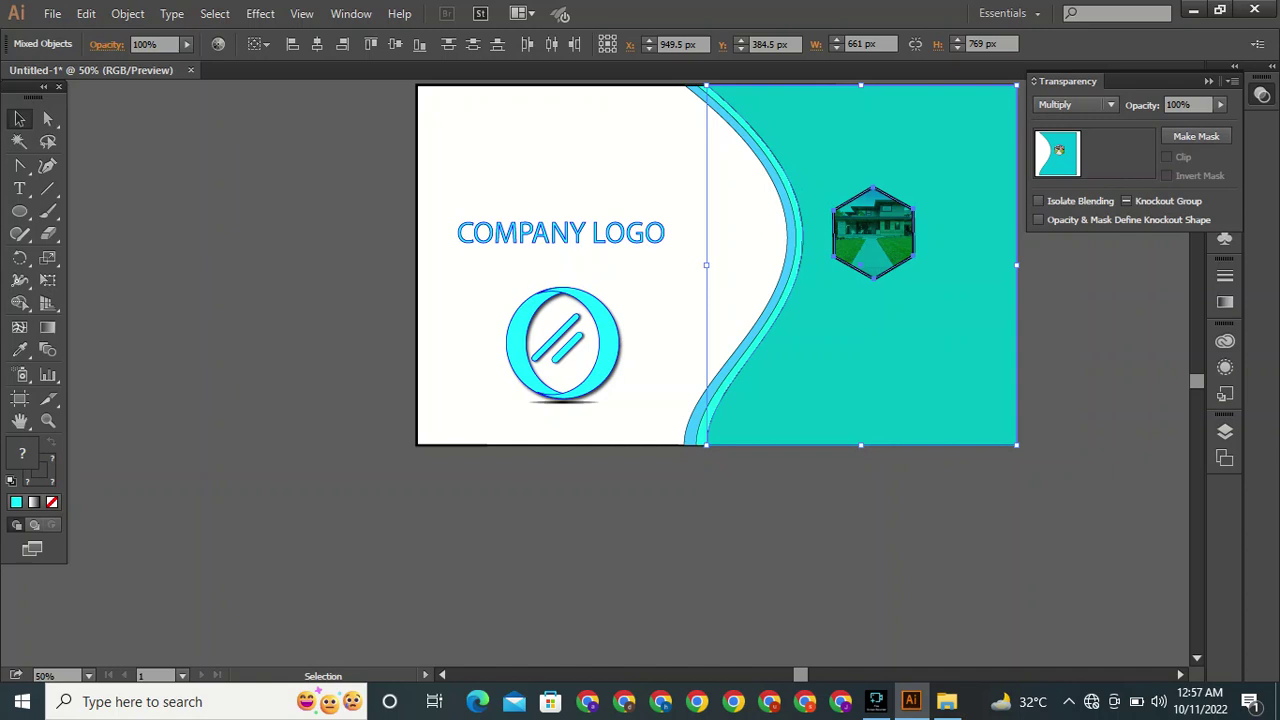
pyautogui.click(1083, 345)
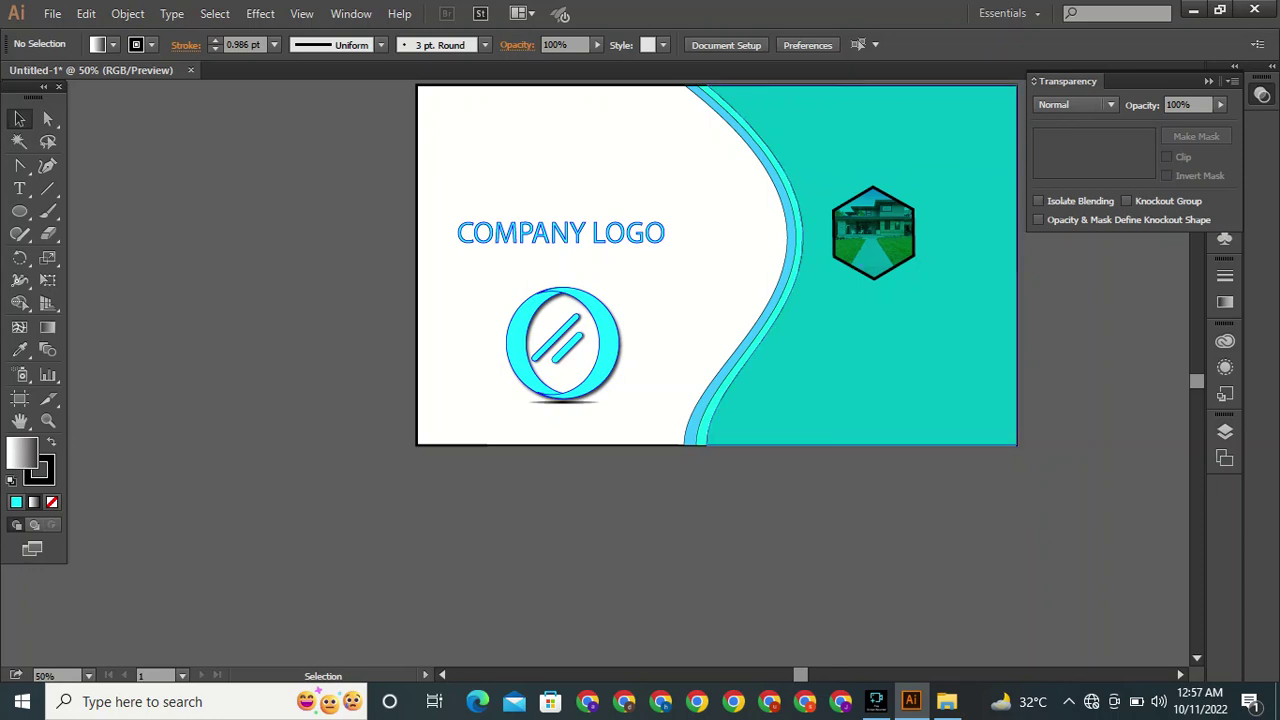
# Remove the black stroke from the hexagonal clipping path around the house photo.
pyautogui.click(873, 234)
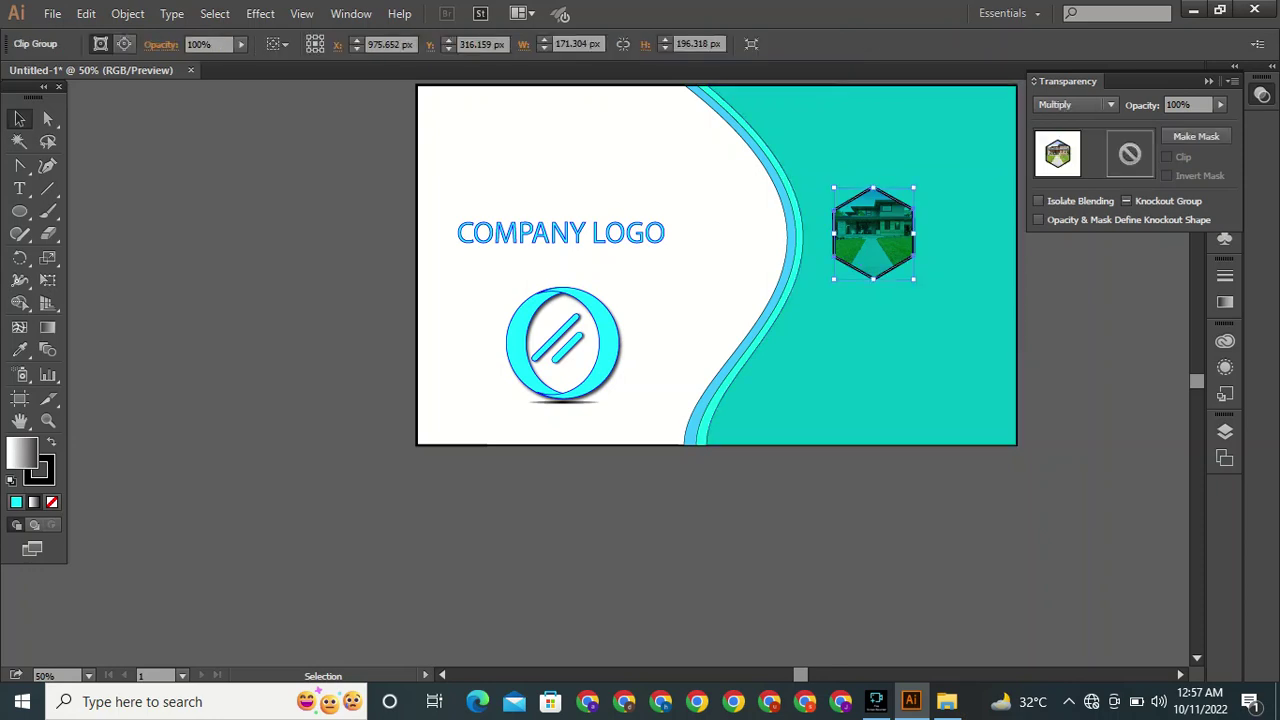
pyautogui.click(41, 472)
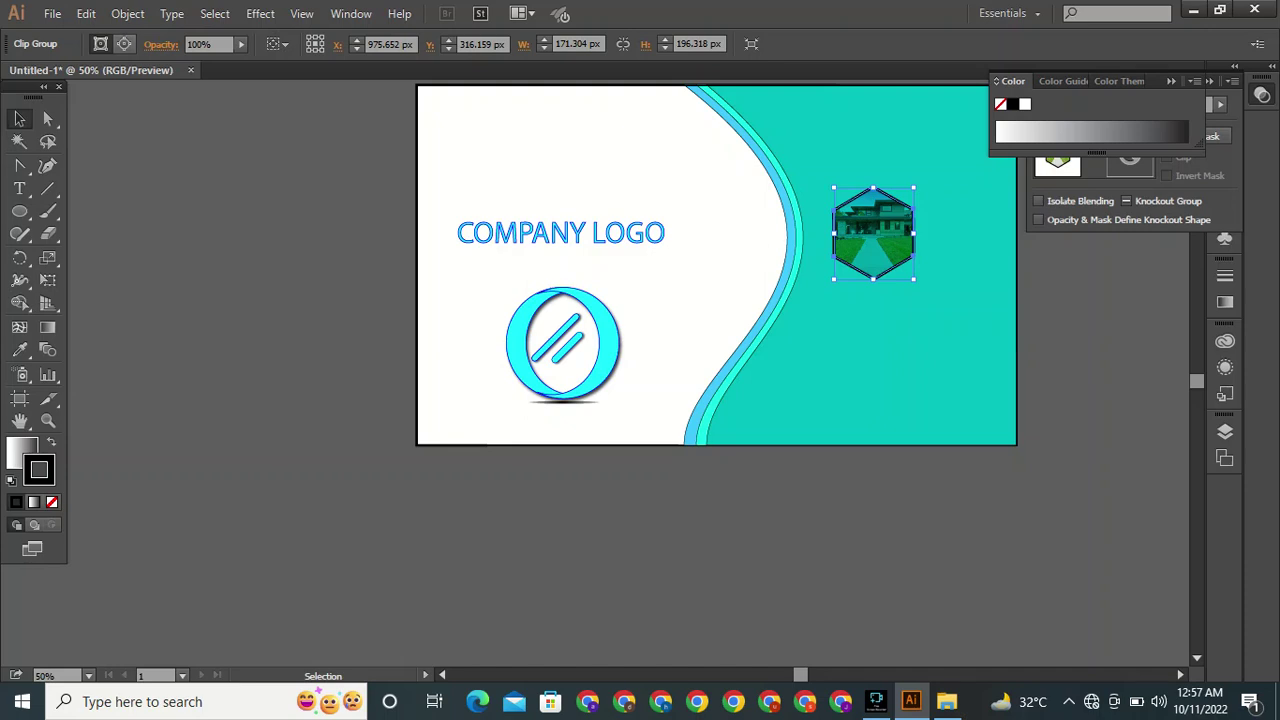
pyautogui.click(124, 44)
pyautogui.click(101, 44)
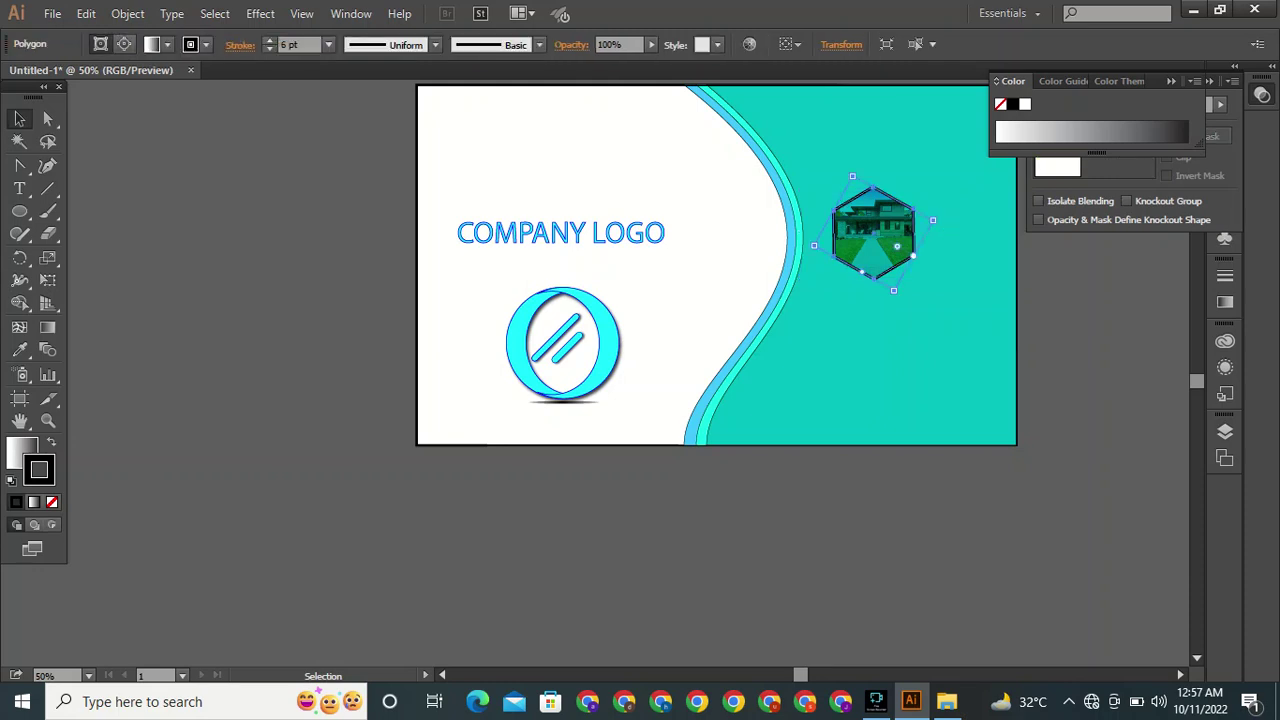
pyautogui.click(269, 49)
pyautogui.click(269, 49)
pyautogui.click(269, 49)
pyautogui.click(269, 49)
pyautogui.click(269, 49)
pyautogui.click(269, 49)
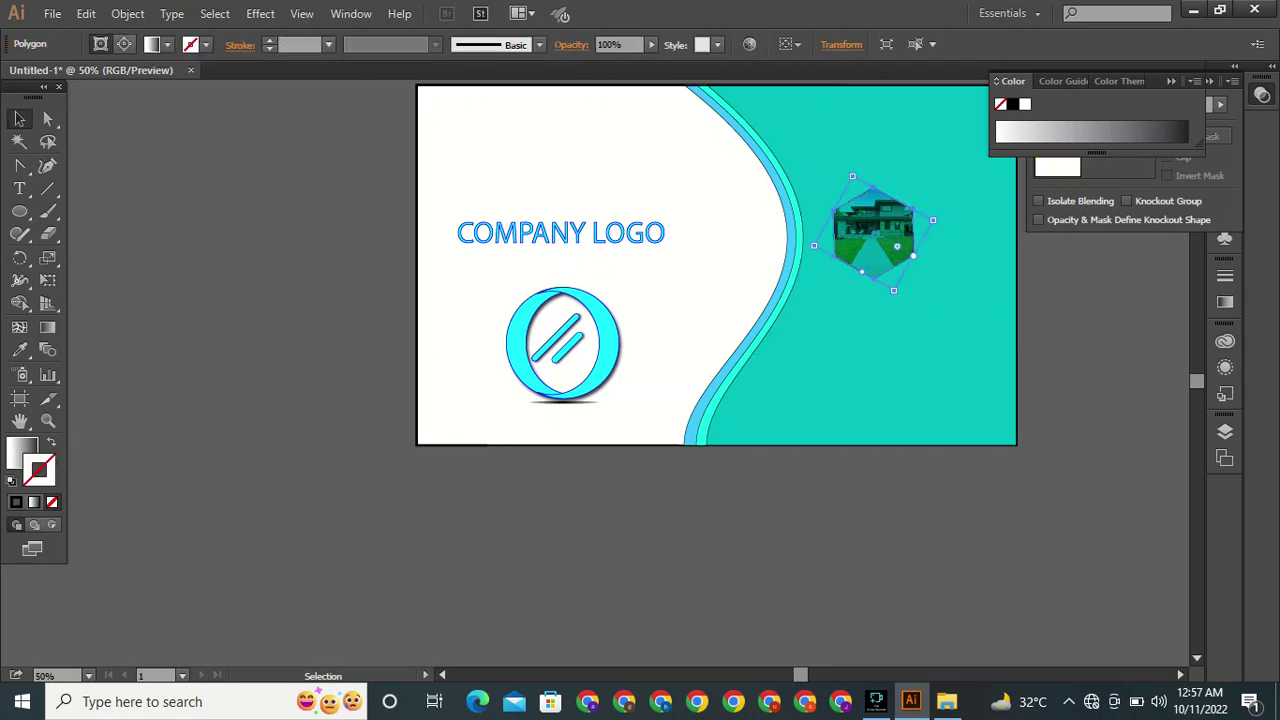
pyautogui.hotkey('ctrl', 'shift', 'a')
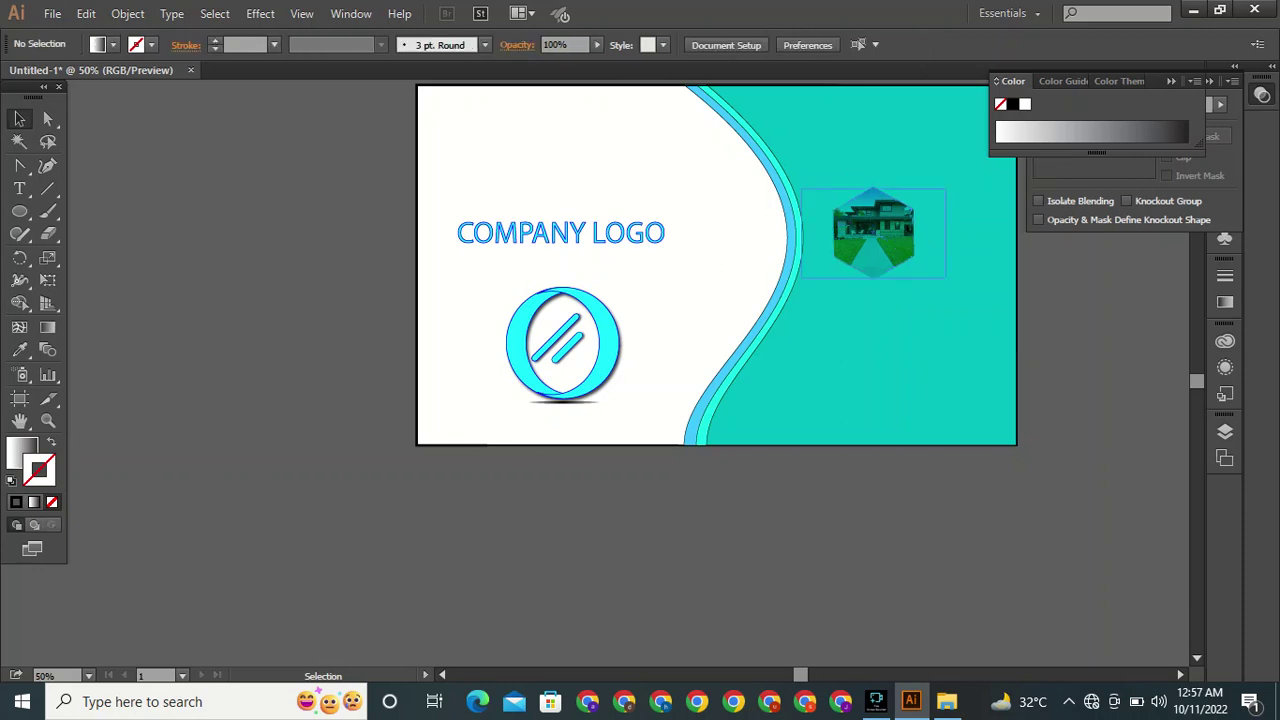
# Enlarge the hexagonal photo to about 222 × 254 px and move it up near the cyan panel's upper edge.
pyautogui.click(845, 238)
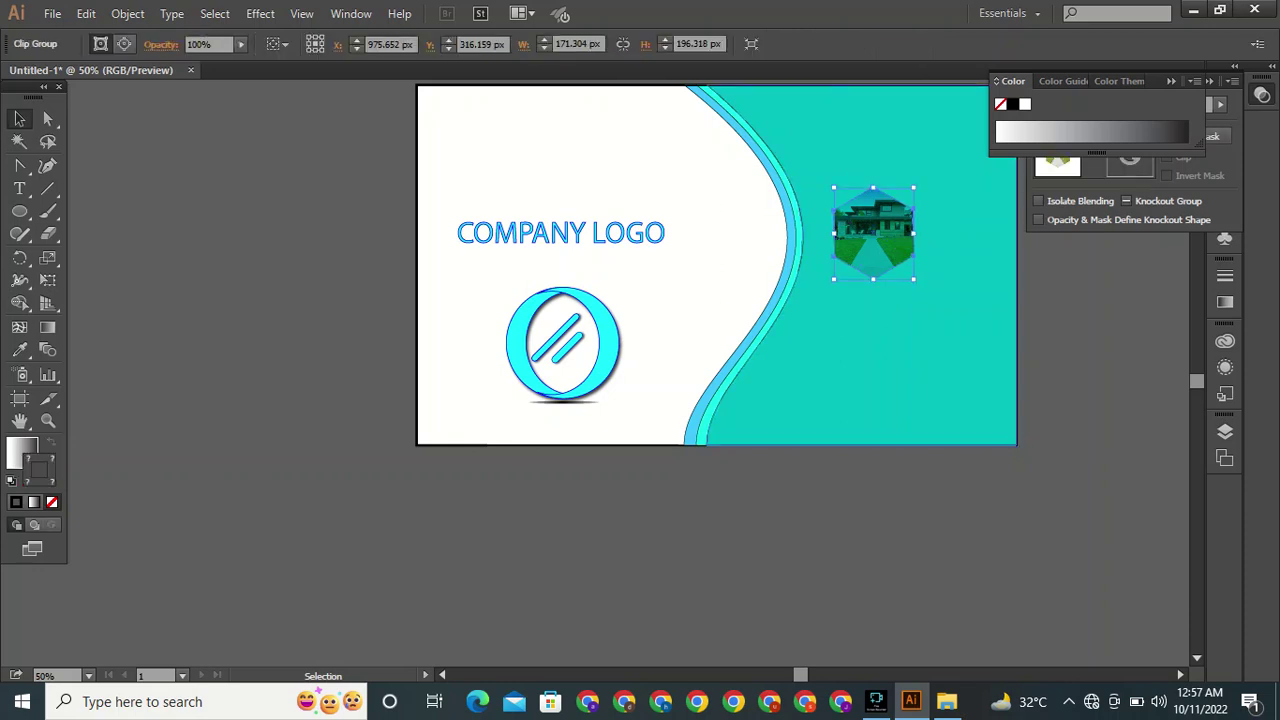
pyautogui.moveTo(913, 279); pyautogui.dragTo(937, 306)
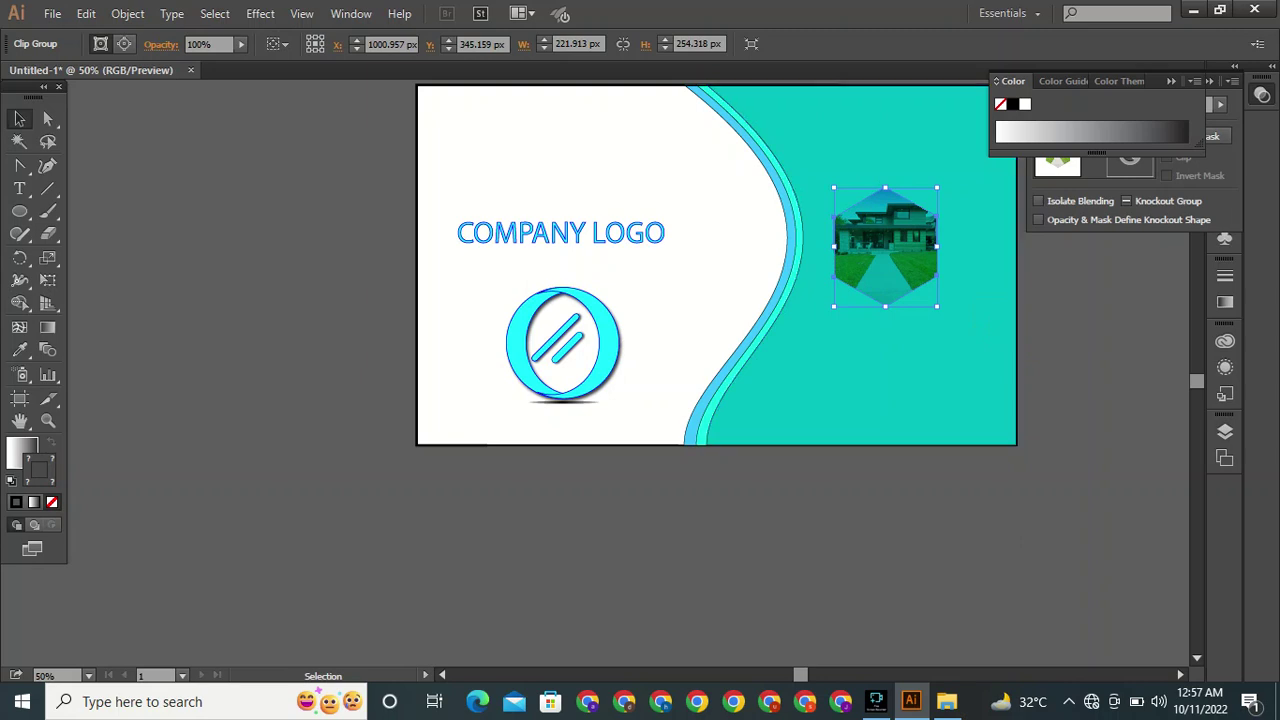
pyautogui.hotkey('ctrl', 'shift', 'a')
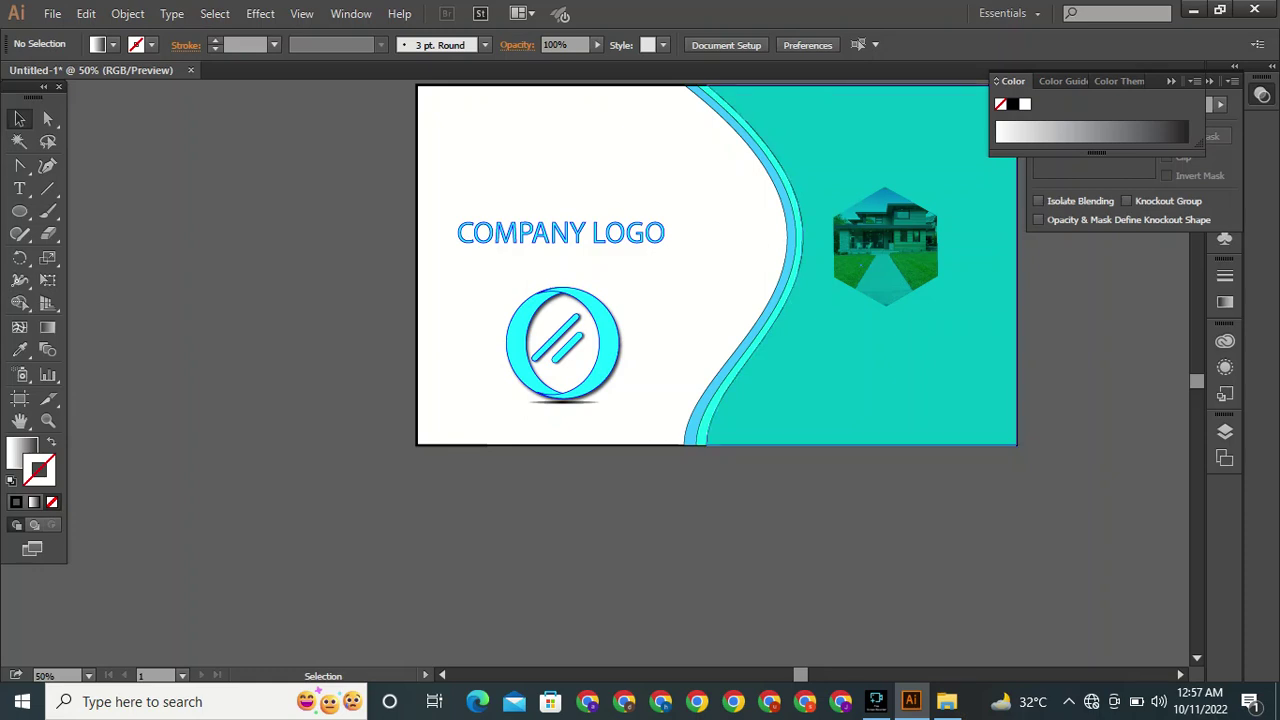
pyautogui.click(886, 250)
pyautogui.moveTo(885, 245); pyautogui.dragTo(876, 176)
pyautogui.hotkey('ctrl', 'shift', 'a')
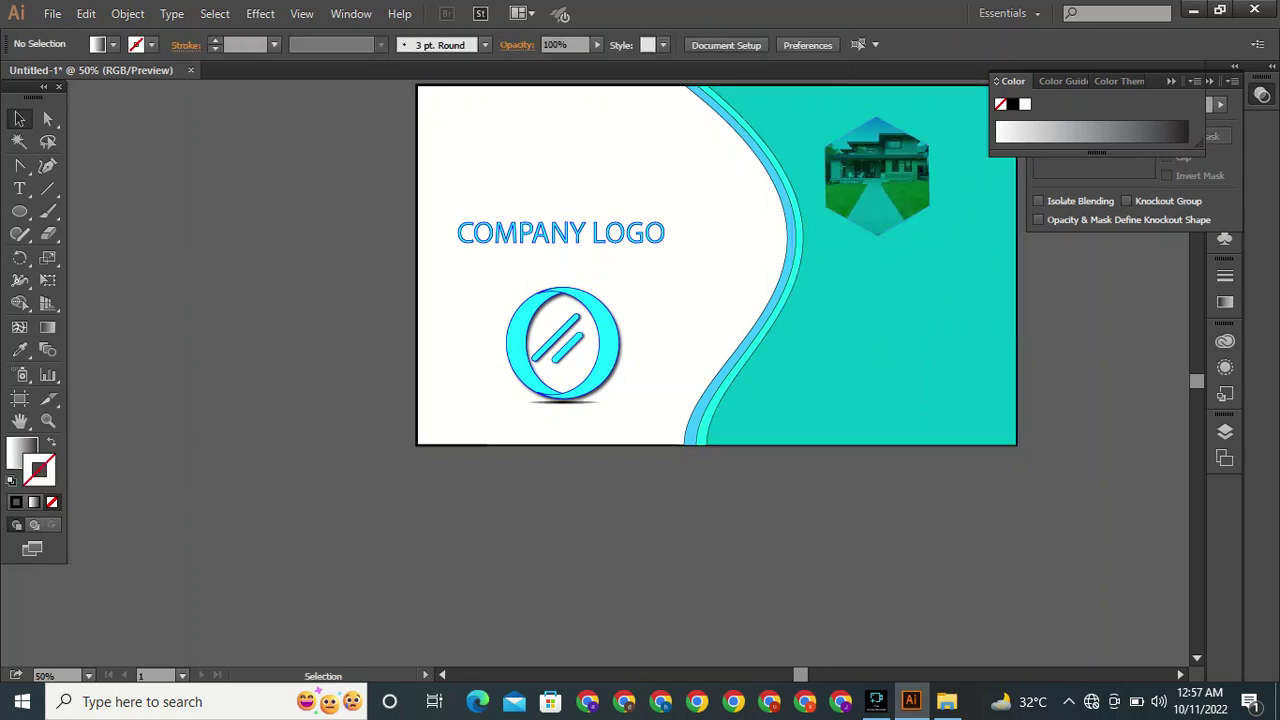
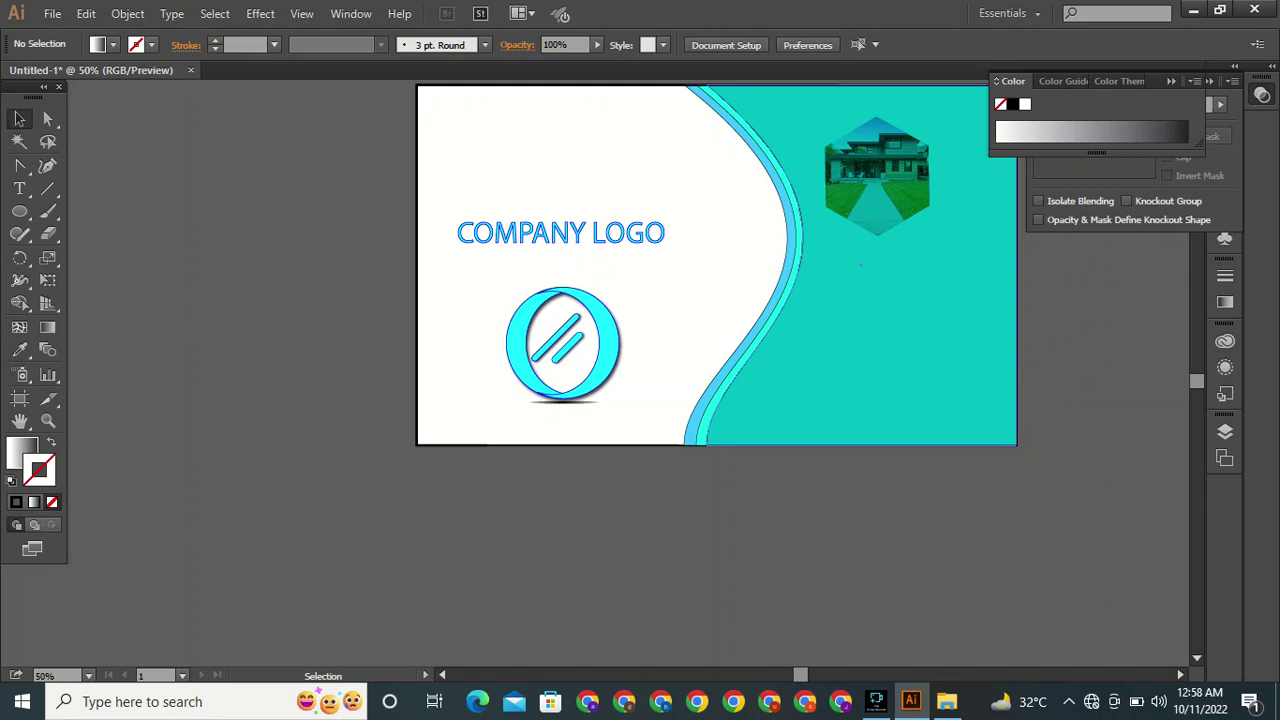
# Draw a square about 59 px wide below the photo, fill it with solid black, and collapse the color and transparency settings.
pyautogui.click(19, 211)
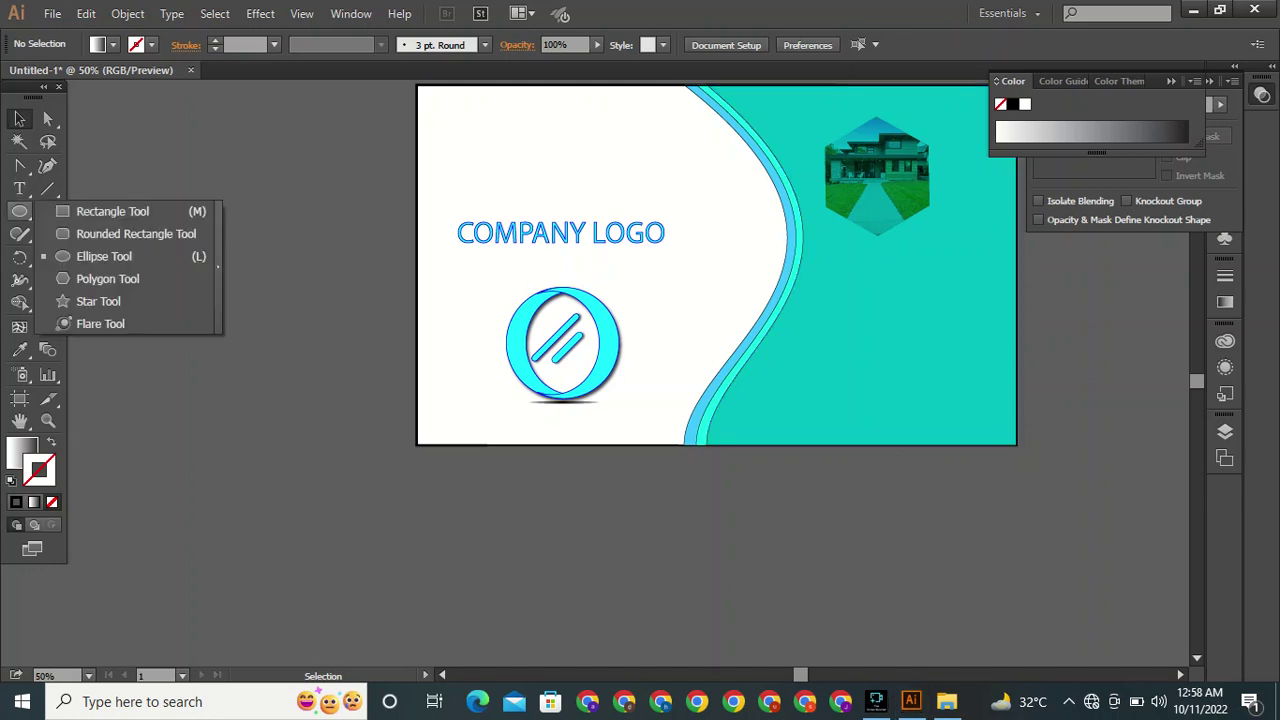
pyautogui.click(112, 211)
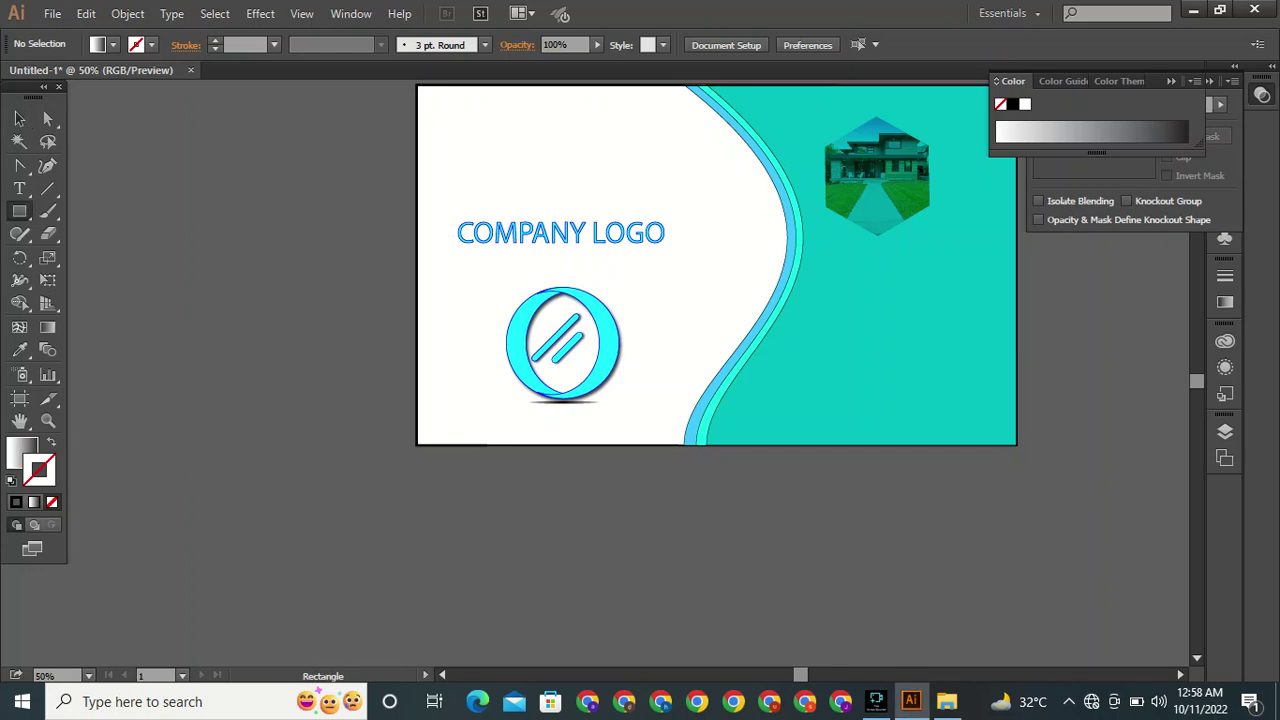
pyautogui.moveTo(818, 260); pyautogui.dragTo(849, 289)
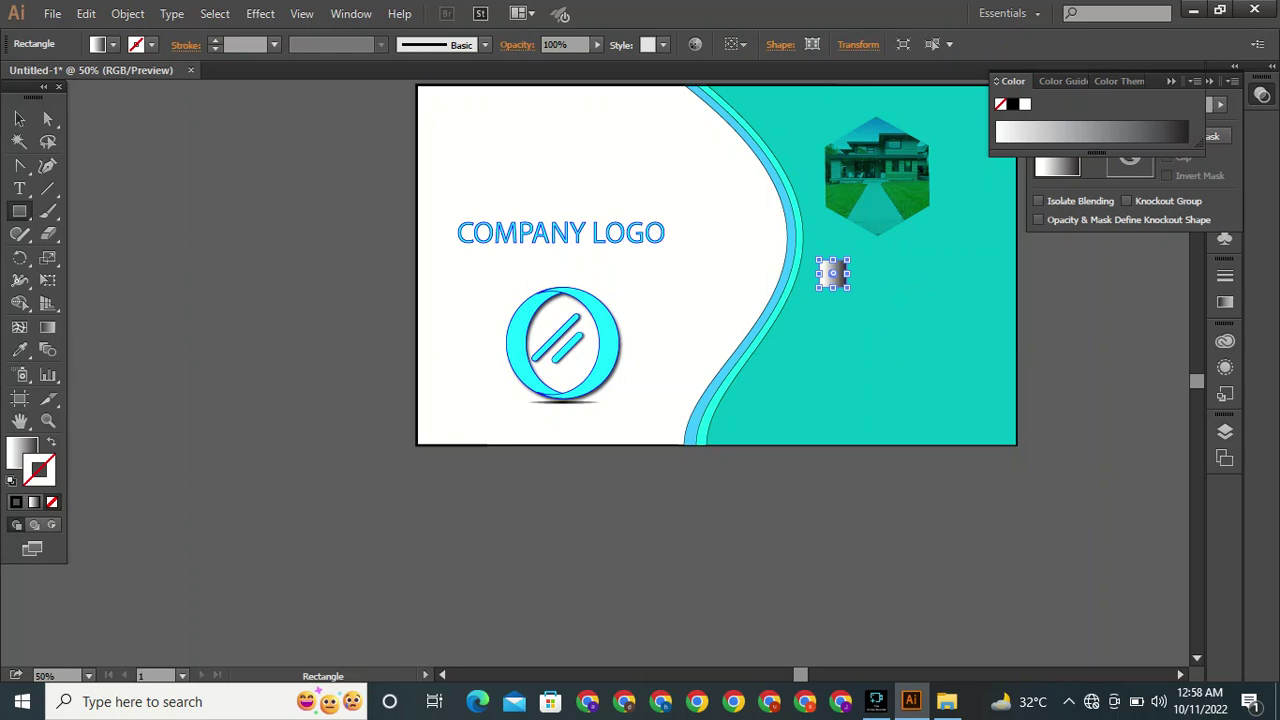
pyautogui.press('x')
pyautogui.click(15, 502)
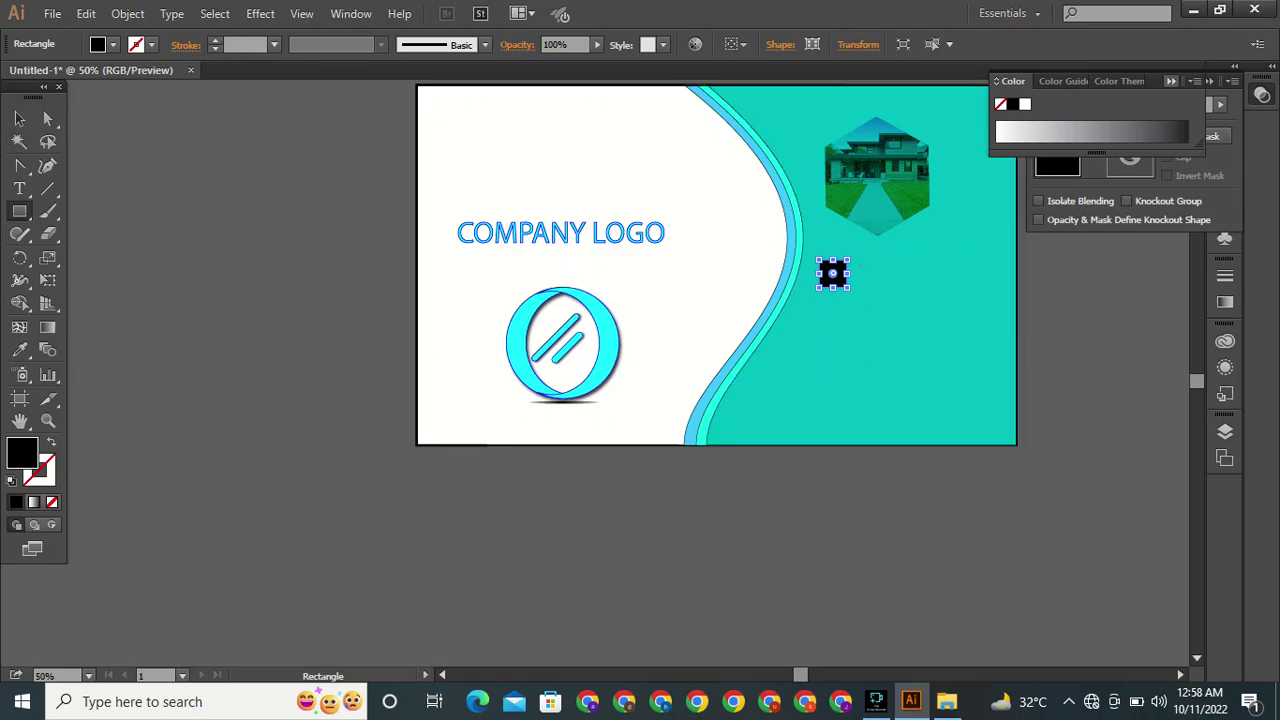
pyautogui.click(1171, 81)
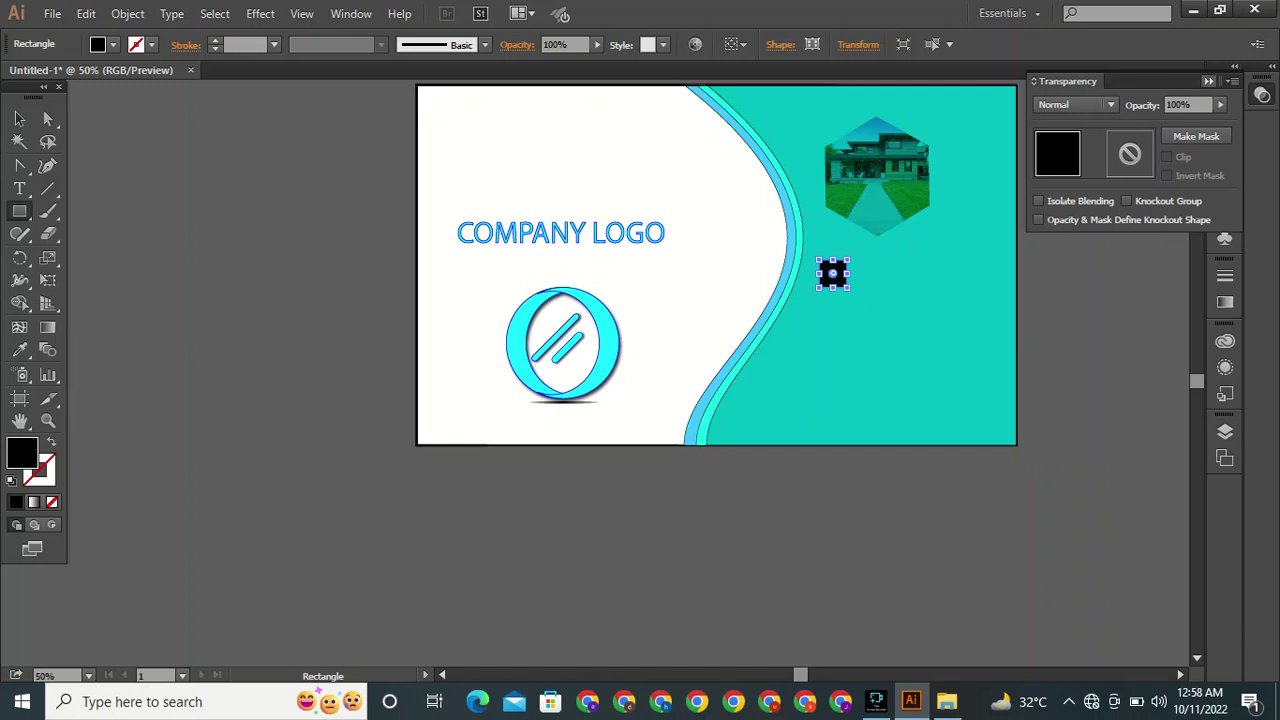
pyautogui.click(1208, 81)
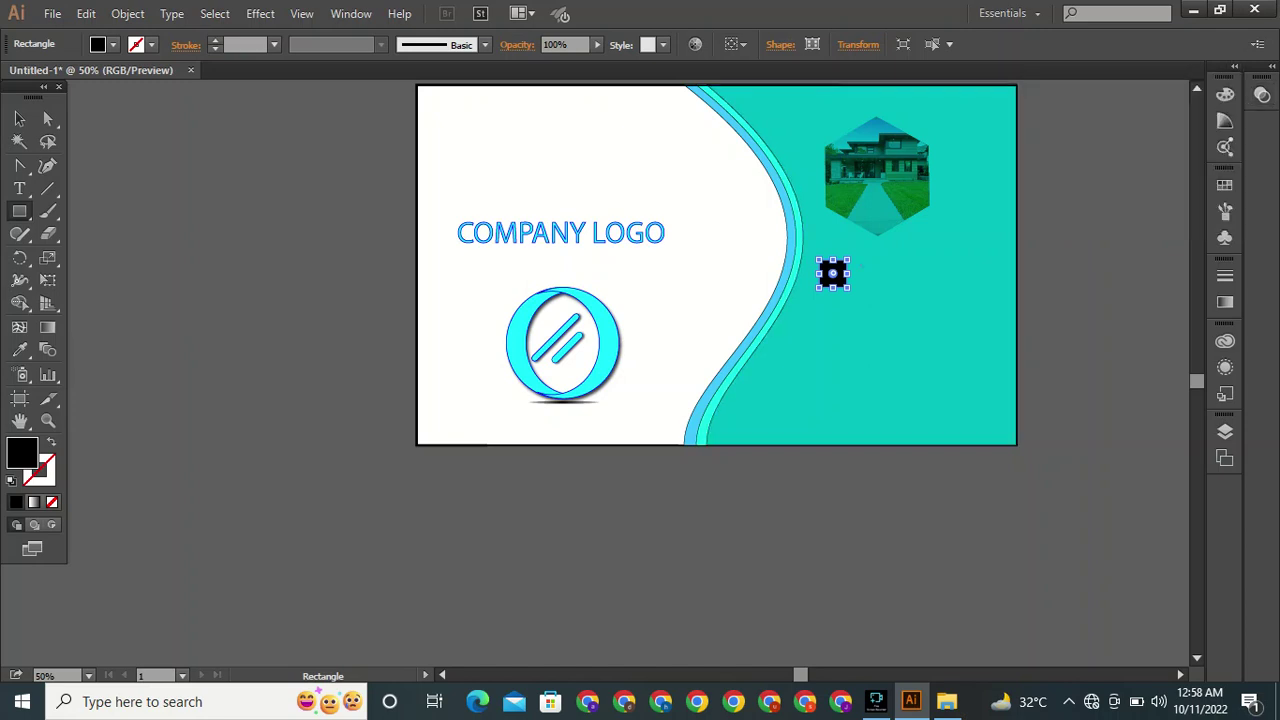
# Lock the COMPANY LOGO text in place.
pyautogui.press('v')
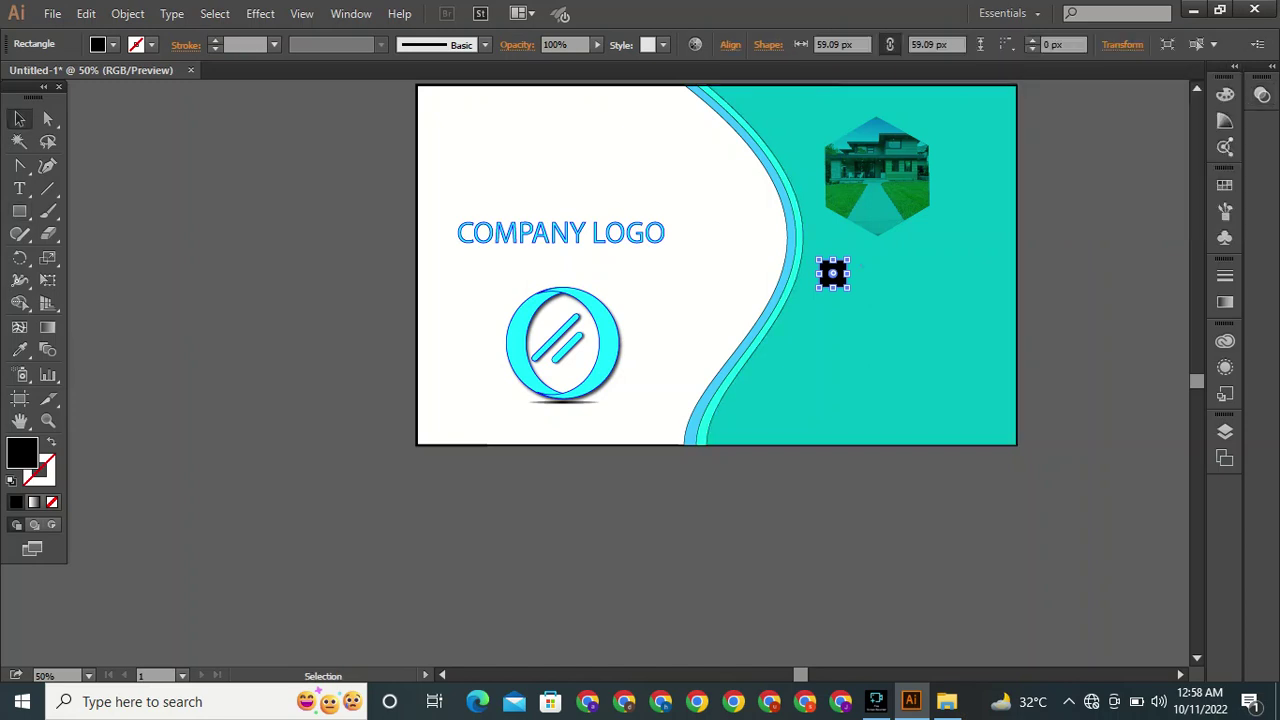
pyautogui.click(562, 234)
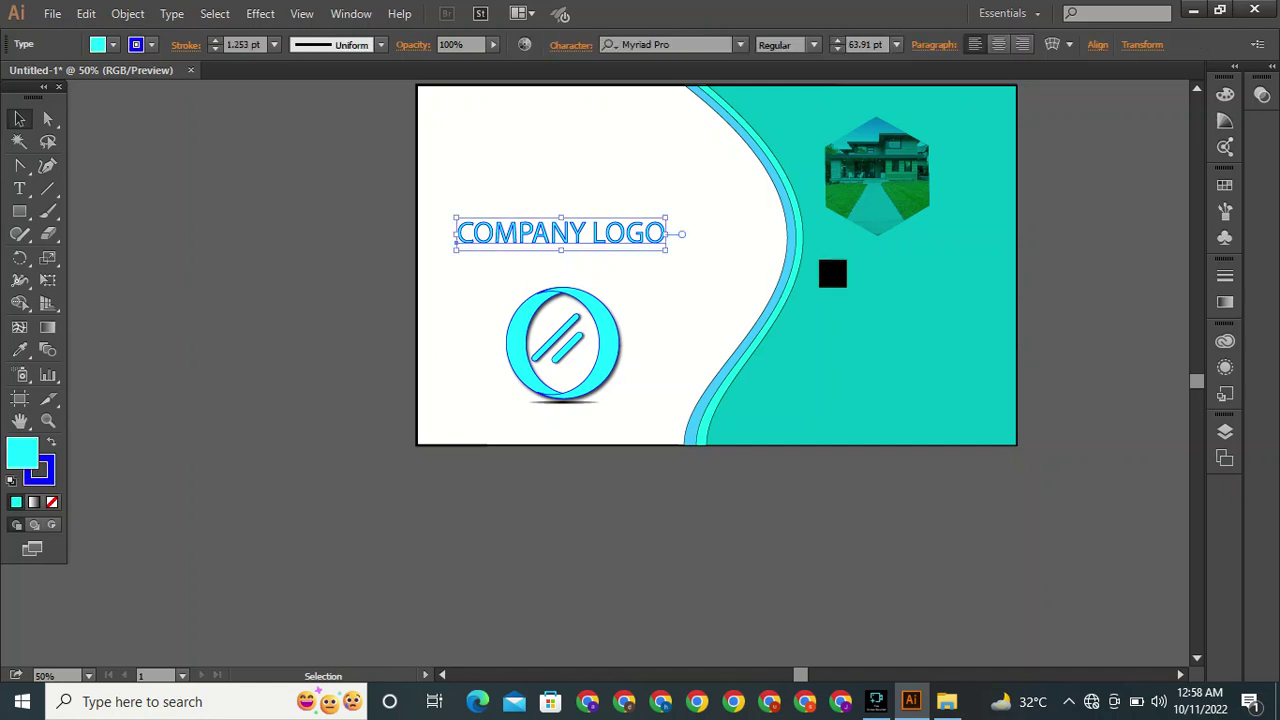
pyautogui.hotkey('ctrl', '2')
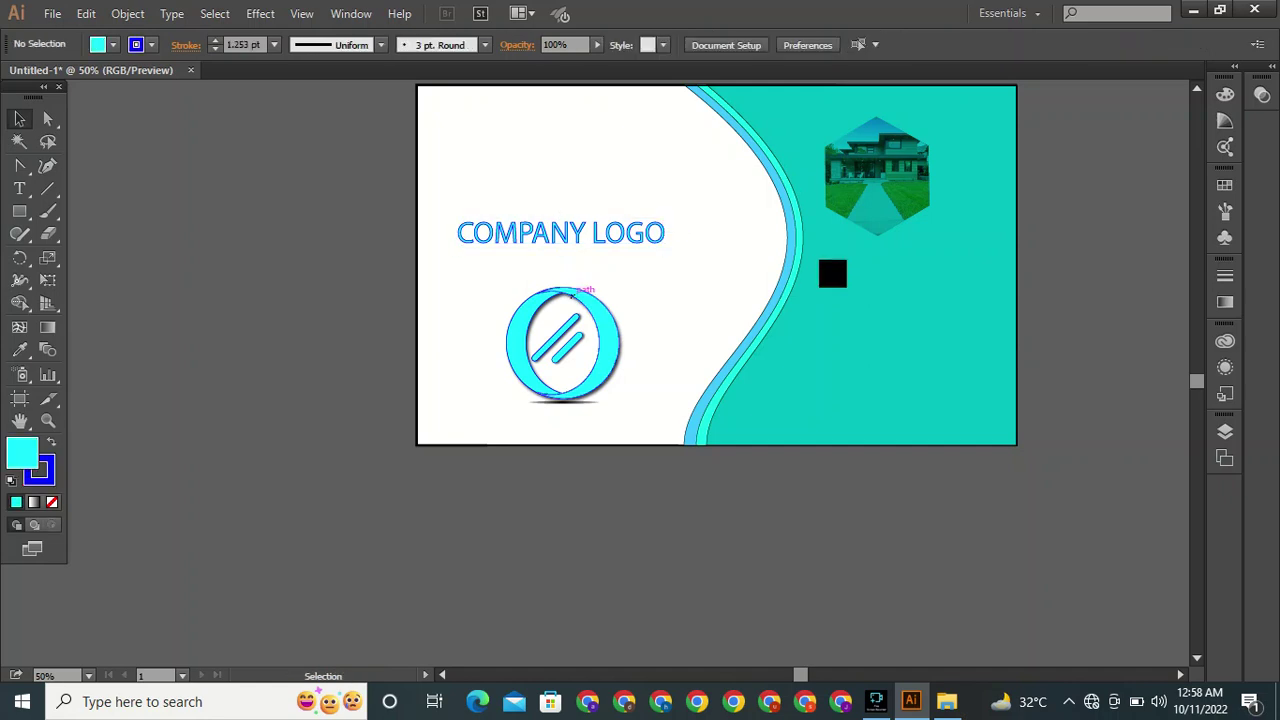
# Select and deselect the logo ring, both diagonal bars, the cyan panel and the two curved stripes, one at a time.
pyautogui.click(593, 313)
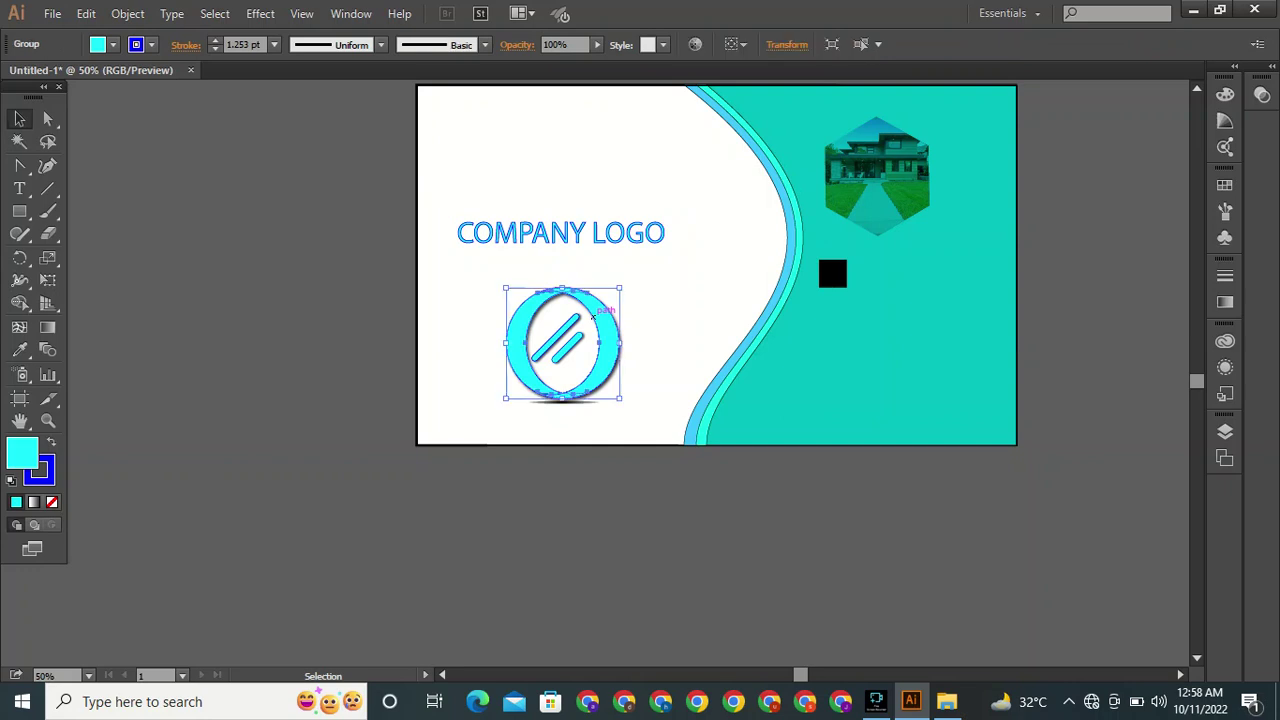
pyautogui.hotkey('ctrl', 'shift', 'a')
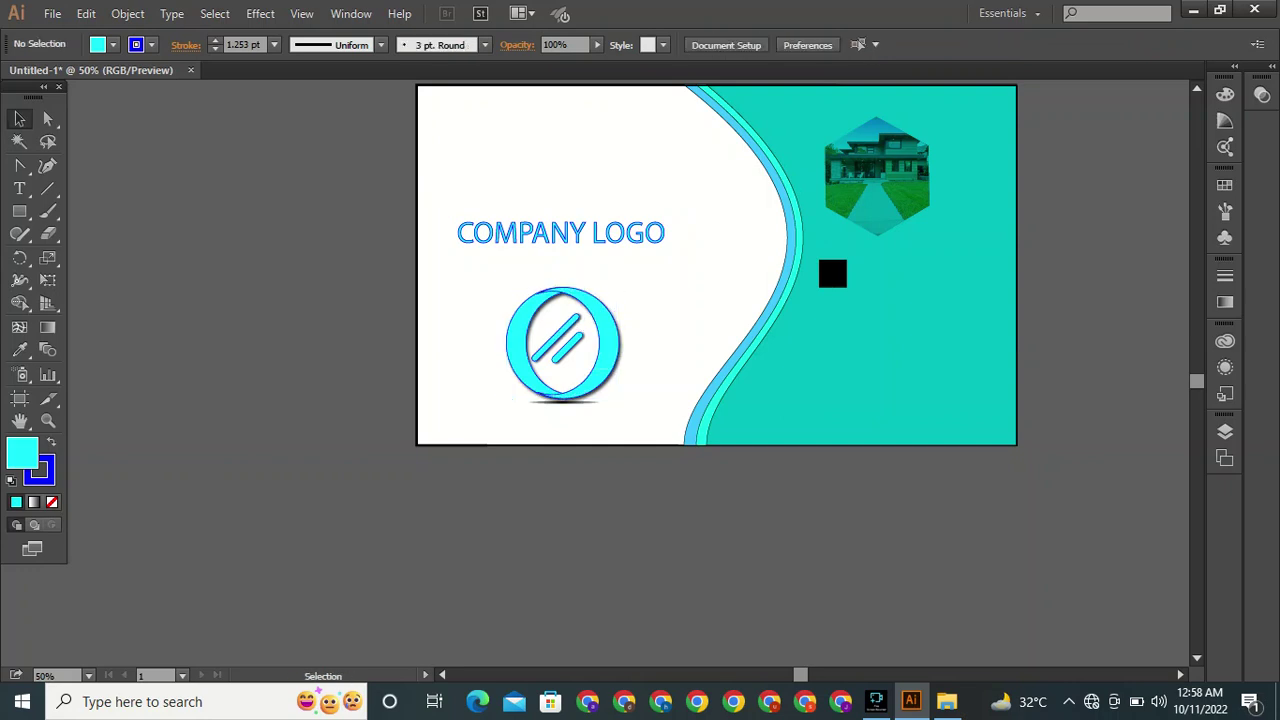
pyautogui.click(576, 318)
pyautogui.hotkey('ctrl', 'shift', 'a')
pyautogui.click(566, 348)
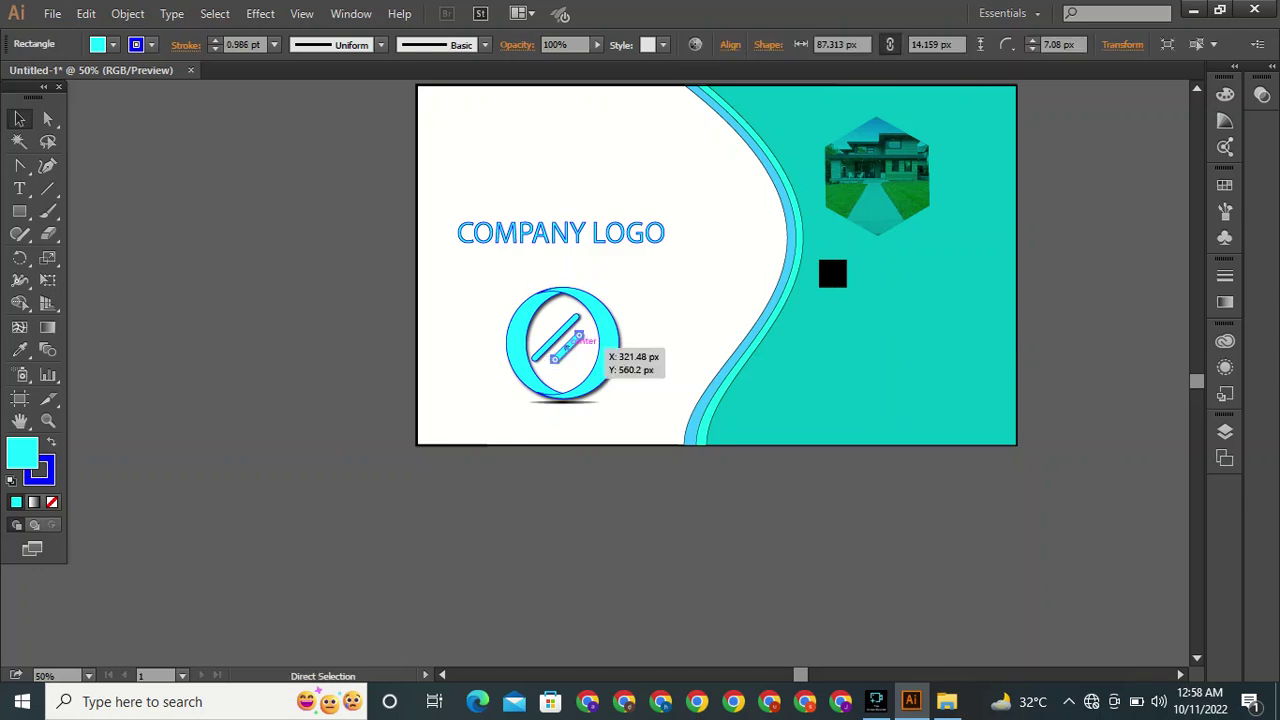
pyautogui.hotkey('ctrl', 'shift', 'a')
pyautogui.click(859, 265)
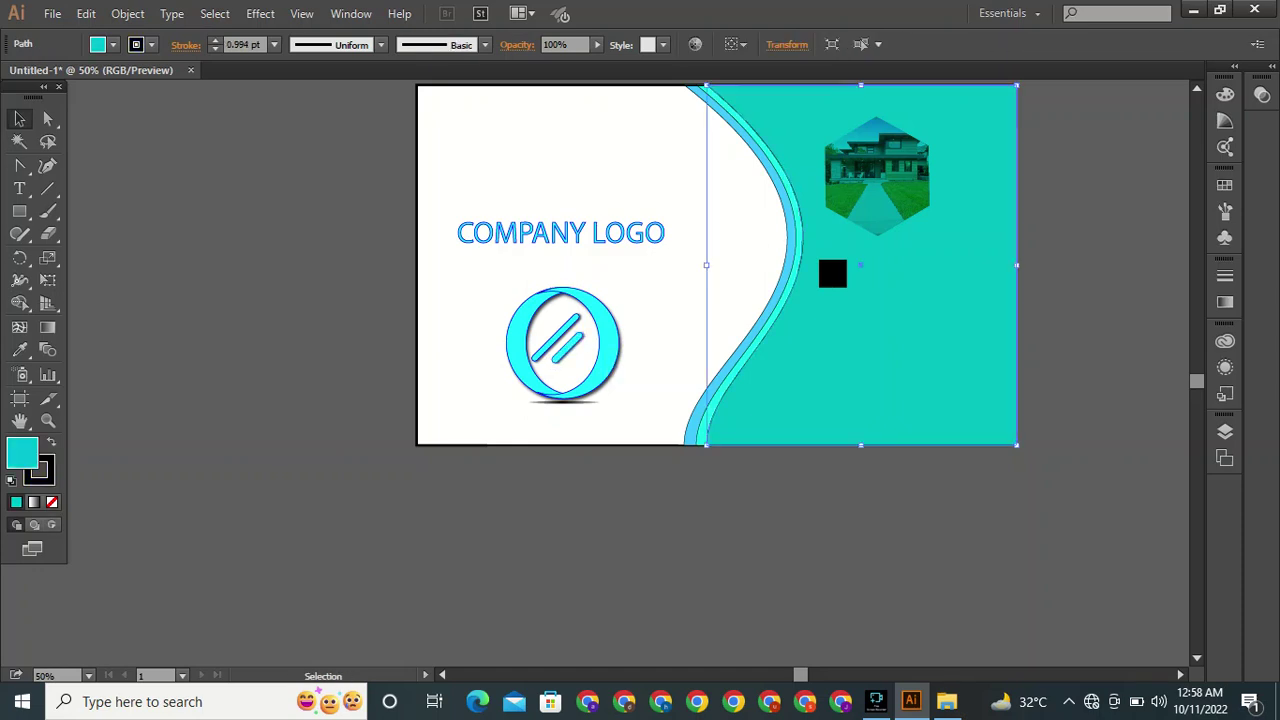
pyautogui.hotkey('ctrl', 'shift', 'a')
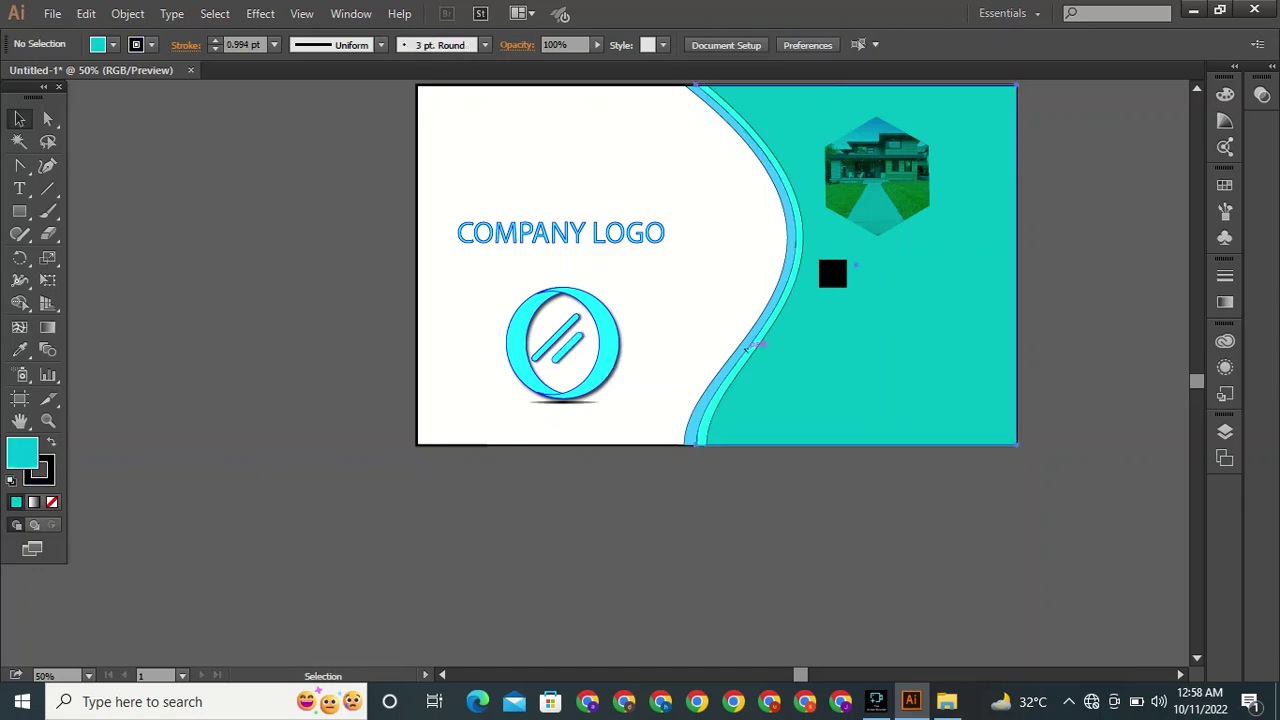
pyautogui.click(745, 349)
pyautogui.hotkey('ctrl', 'shift', 'a')
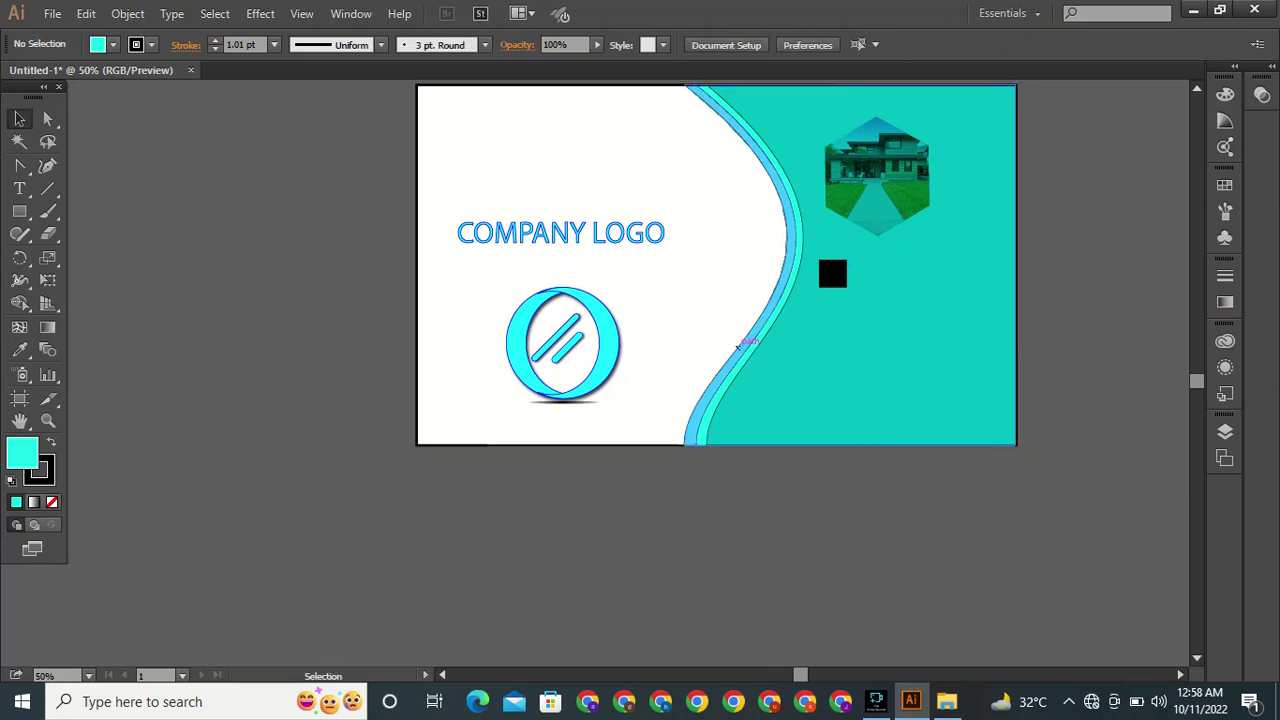
pyautogui.click(738, 346)
pyautogui.hotkey('ctrl', 'shift', 'a')
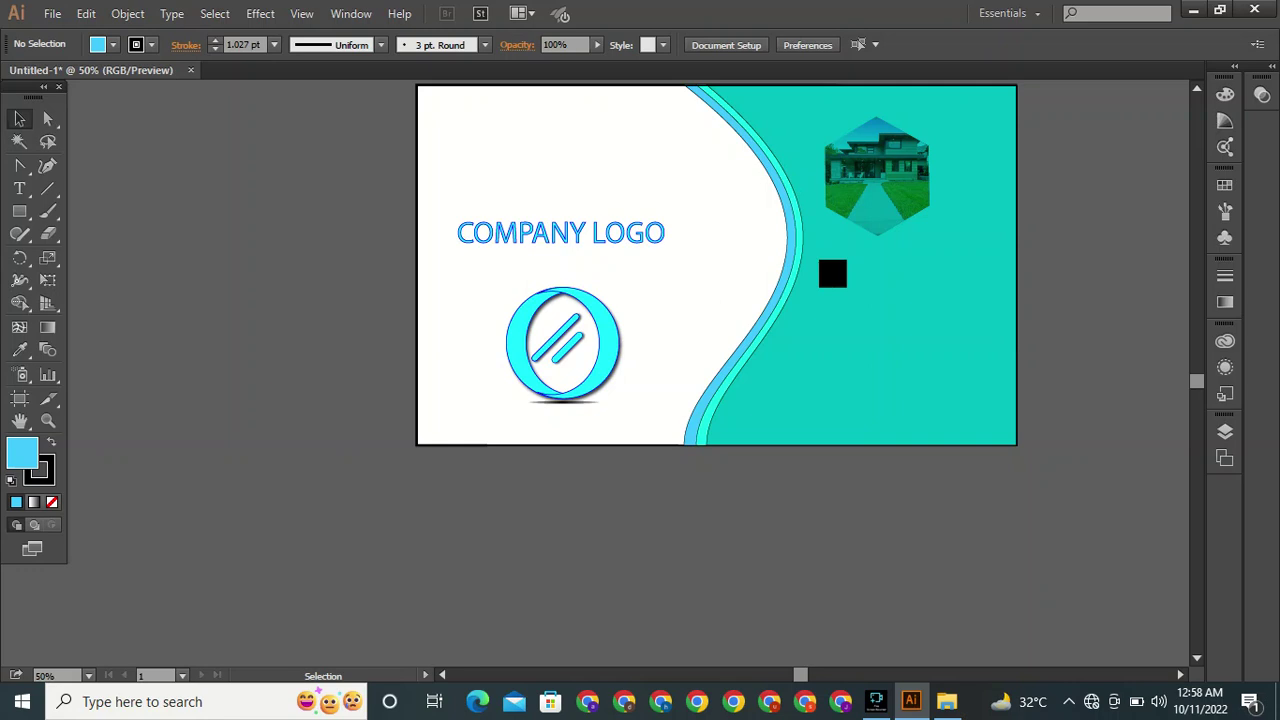
# Round the black square below the photo into a circle with a 29.54 px corner radius and copy it straight down into a column of four.
pyautogui.click(832, 273)
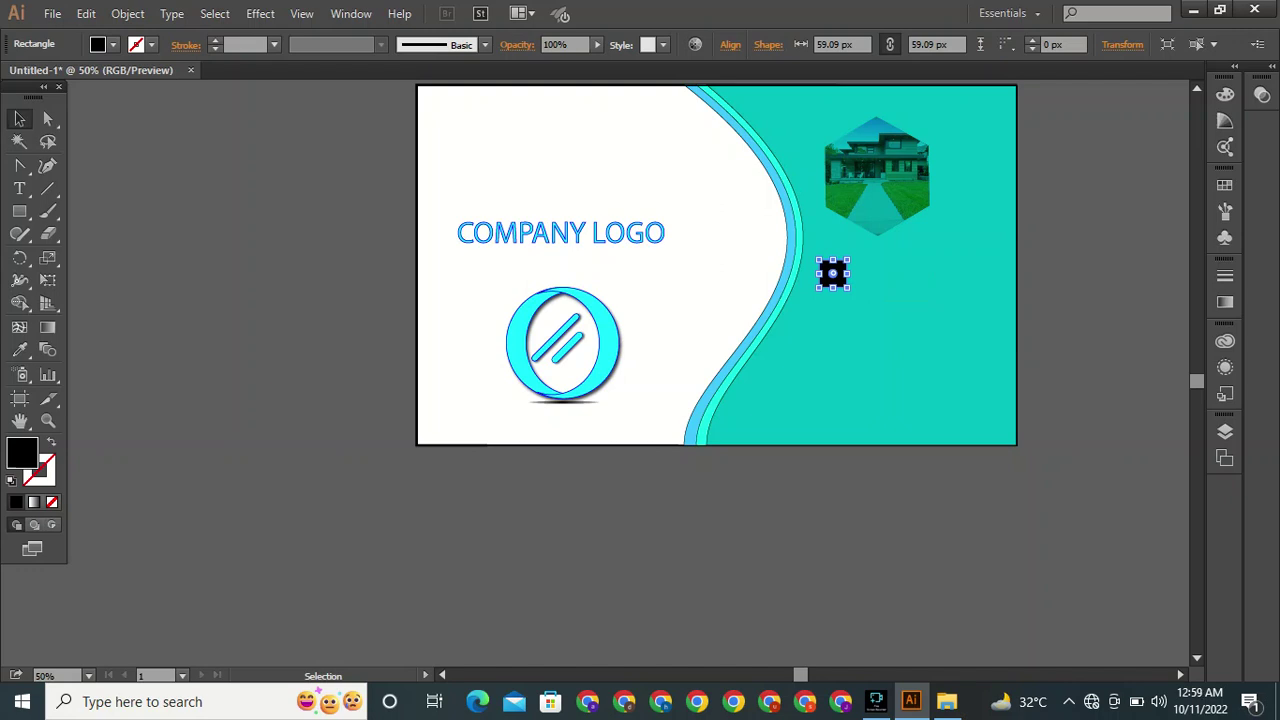
pyautogui.moveTo(834, 272); pyautogui.dragTo(840, 278)
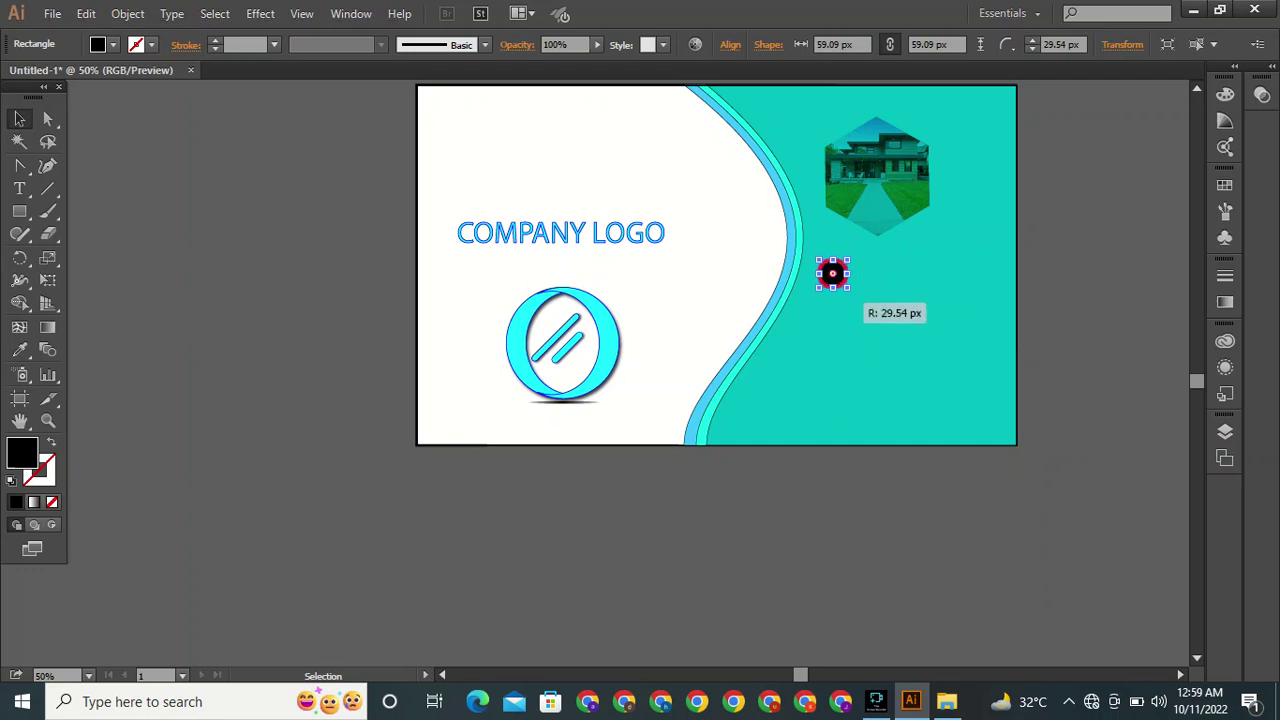
pyautogui.hotkey('ctrl', '=')
pyautogui.hotkey('ctrl', '=')
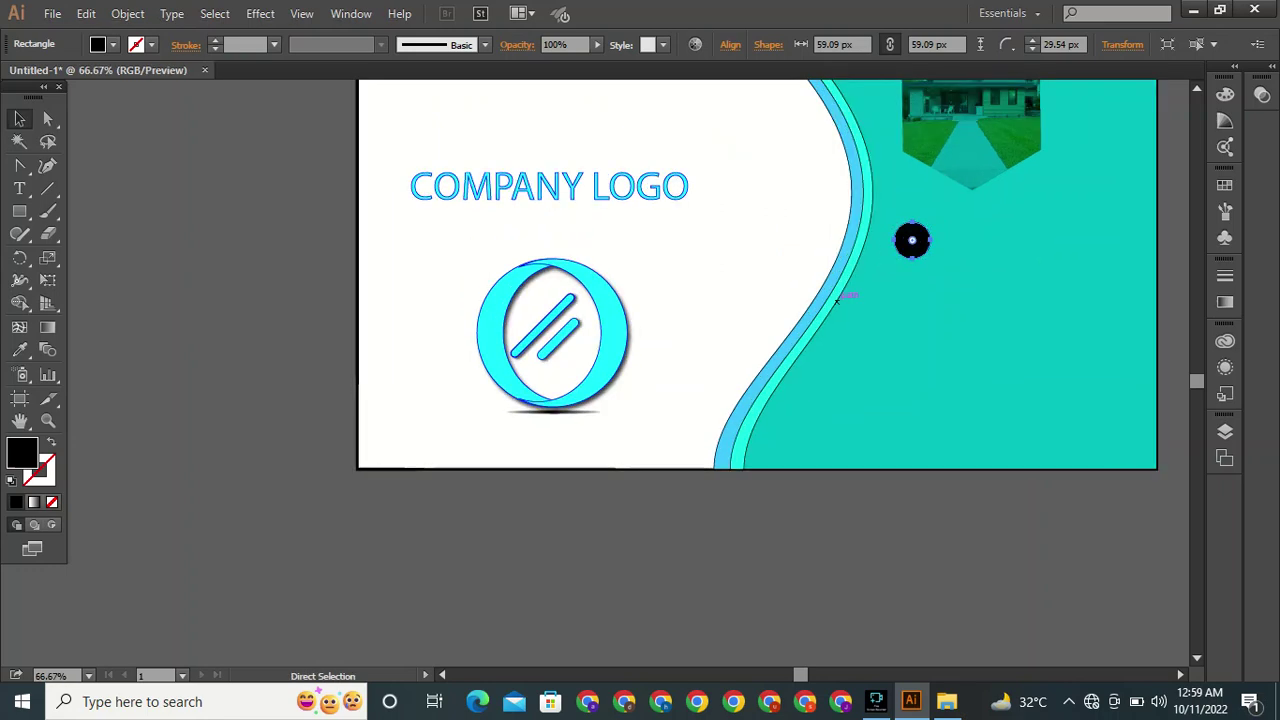
pyautogui.hotkey('ctrl', '=')
pyautogui.press('space')
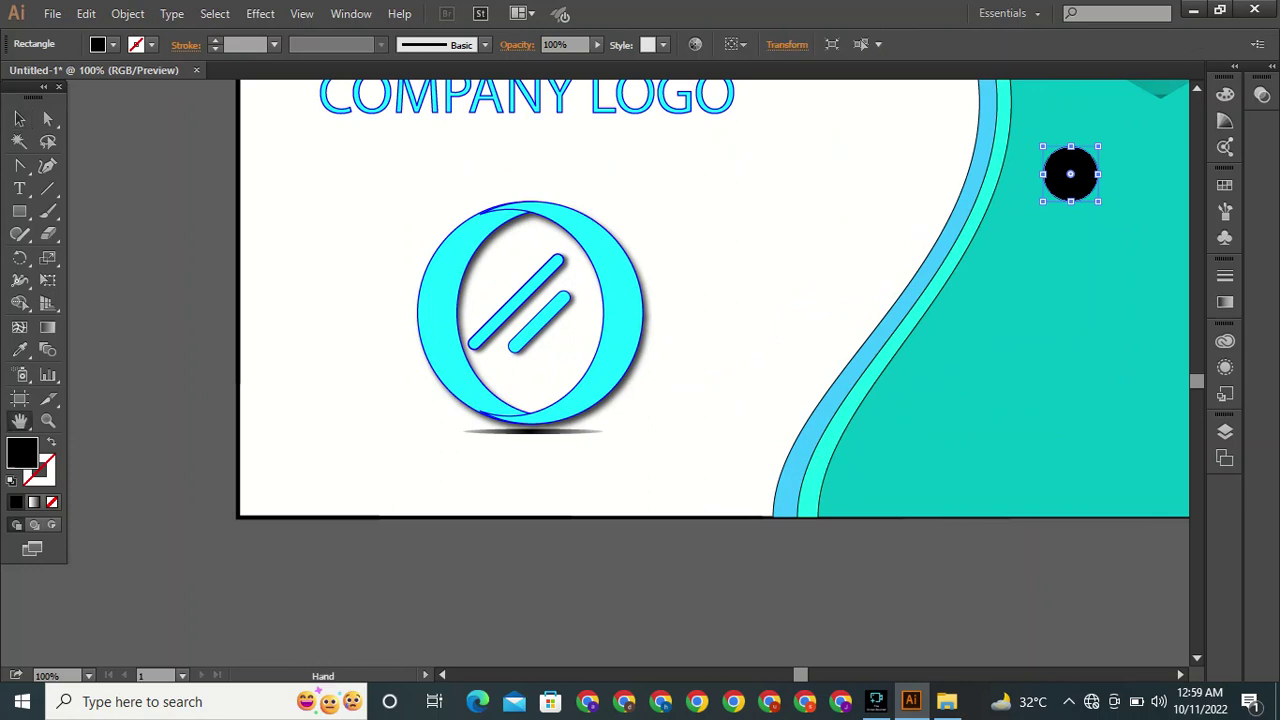
pyautogui.moveTo(900, 330); pyautogui.dragTo(480, 332)
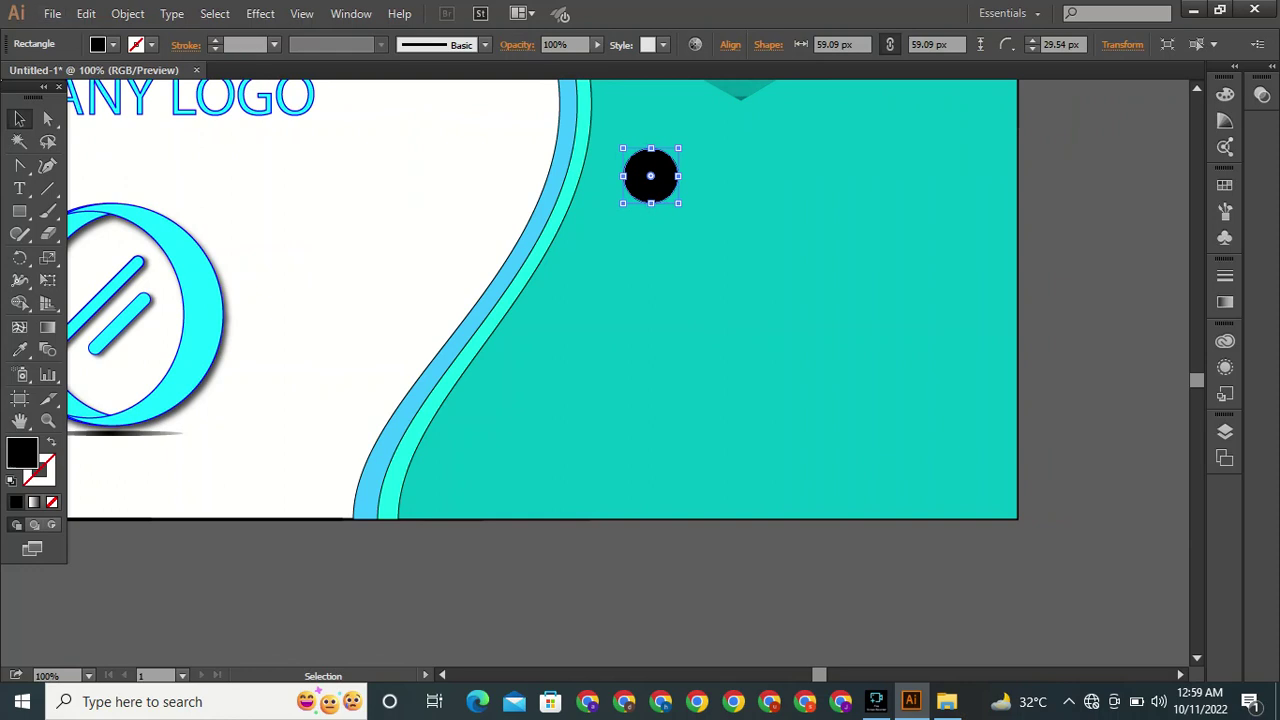
pyautogui.moveTo(650, 176); pyautogui.dragTo(651, 398)
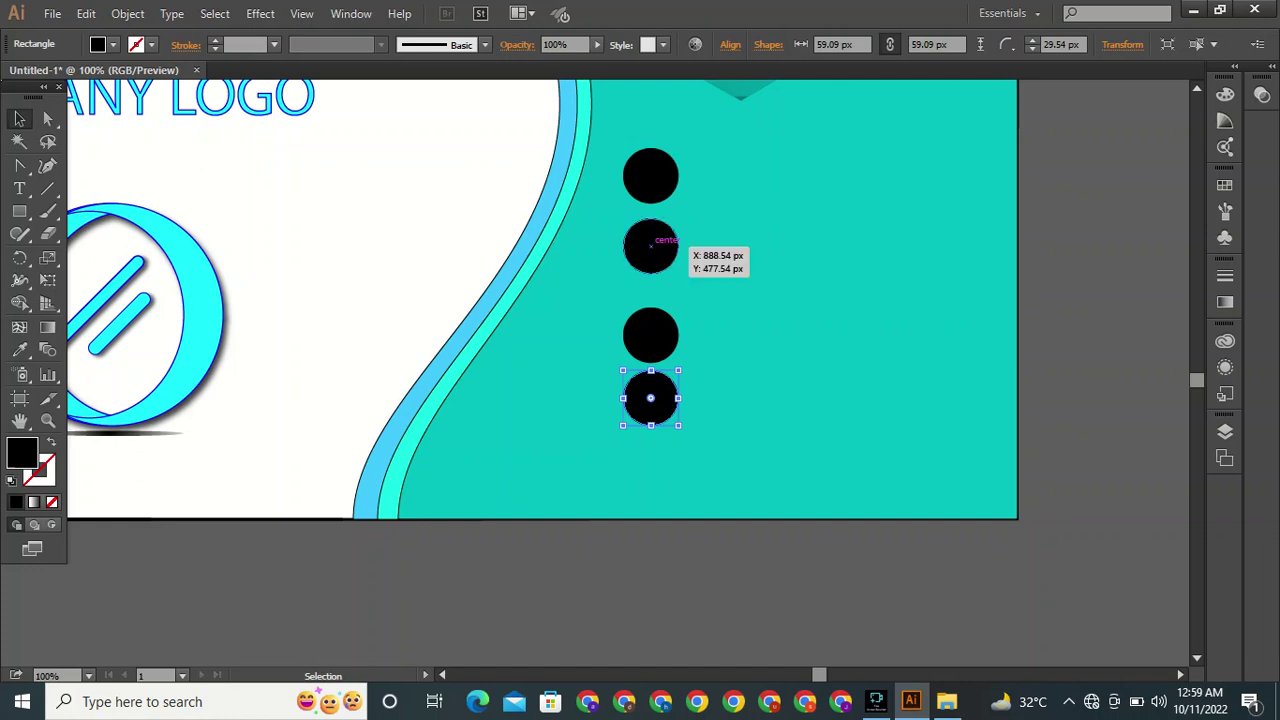
# Even out the column's spacing by moving the second black circle slightly down and the third slightly up.
pyautogui.click(651, 246)
pyautogui.moveTo(651, 245); pyautogui.dragTo(651, 252)
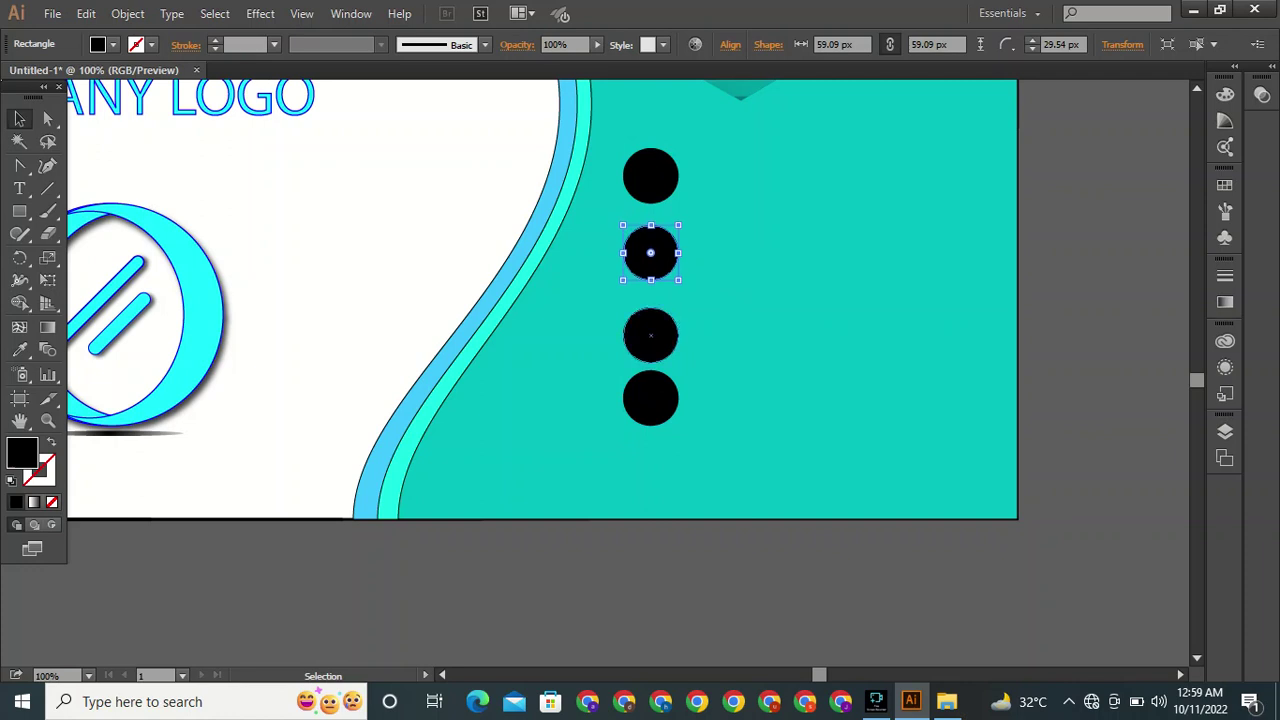
pyautogui.click(651, 335)
pyautogui.moveTo(651, 335); pyautogui.dragTo(651, 332)
pyautogui.press('Up')
pyautogui.press('Up')
pyautogui.press('Up')
pyautogui.press('Up')
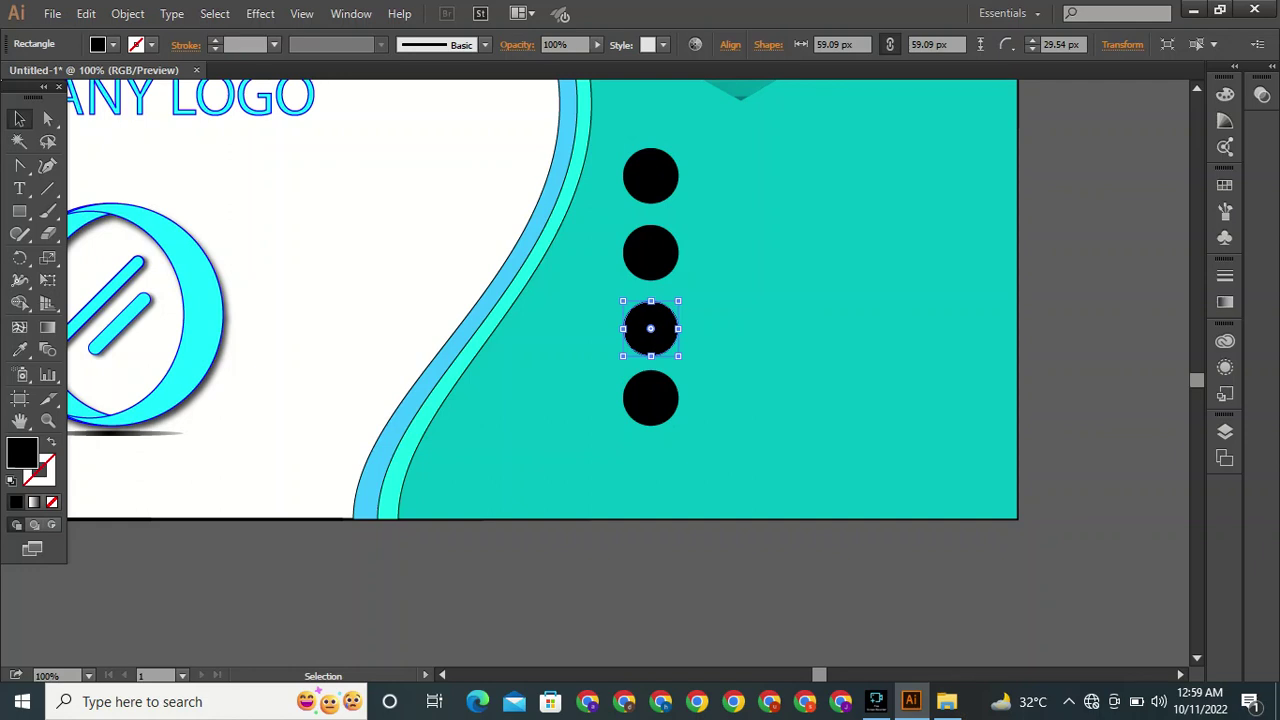
# Nudge the lowest black circle slightly right and a few pixels down.
pyautogui.hotkey('ctrl', 'shift', 'a')
pyautogui.click(651, 398)
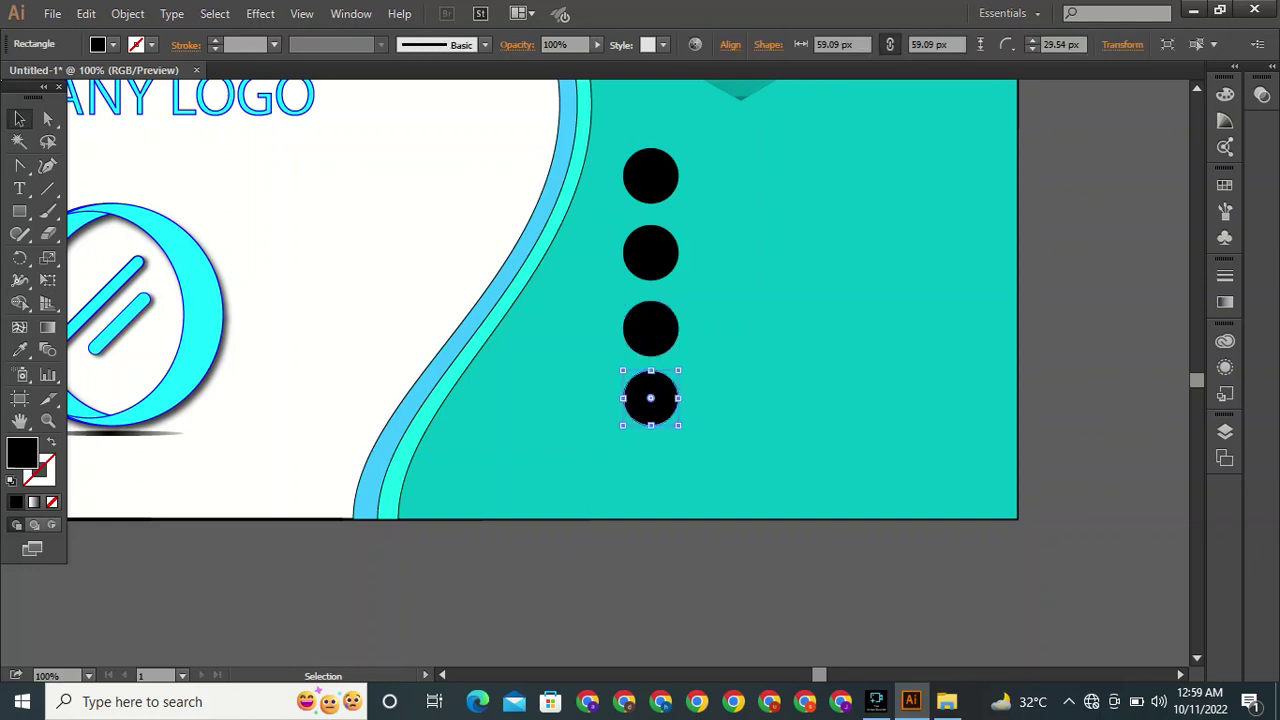
pyautogui.press('Right')
pyautogui.press('Right')
pyautogui.press('Down')
pyautogui.press('Down')
pyautogui.press('Down')
pyautogui.press('Down')
pyautogui.press('Down')
pyautogui.press('Down')
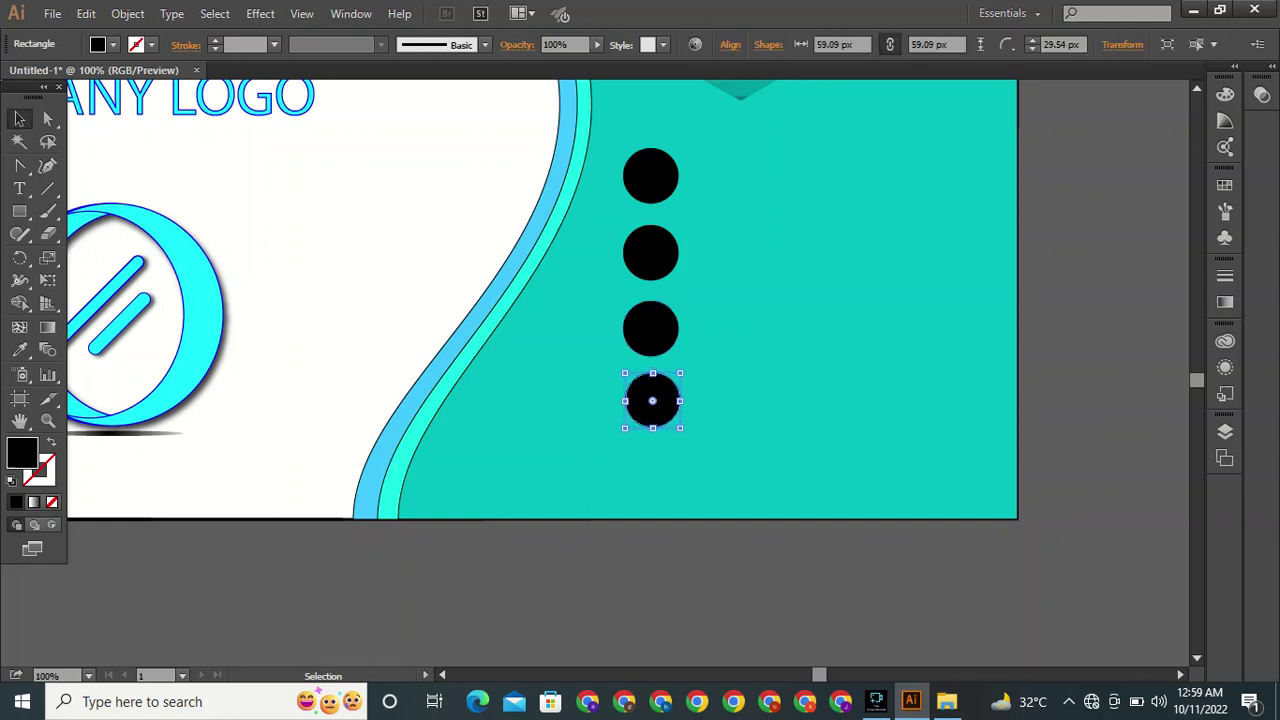
# Nudge the third, second and first circles down slightly, one after another, and clear the selection.
pyautogui.click(648, 337)
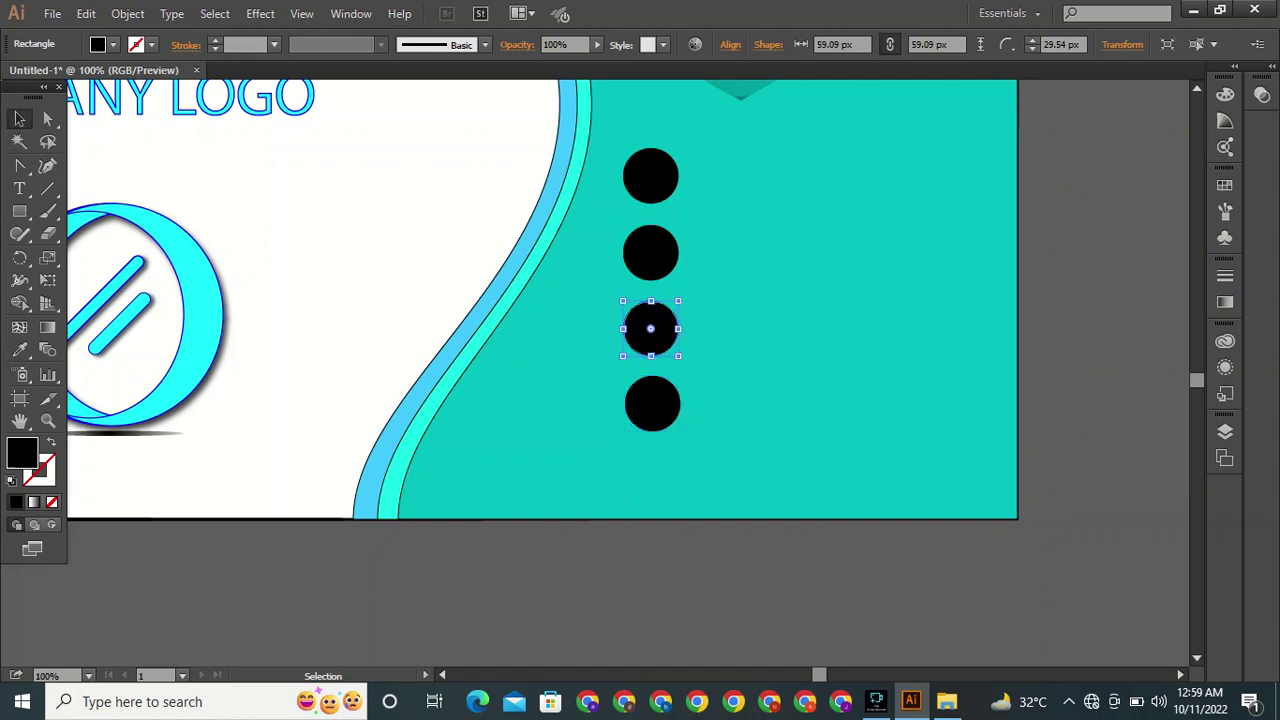
pyautogui.press('Down')
pyautogui.press('Down')
pyautogui.press('Down')
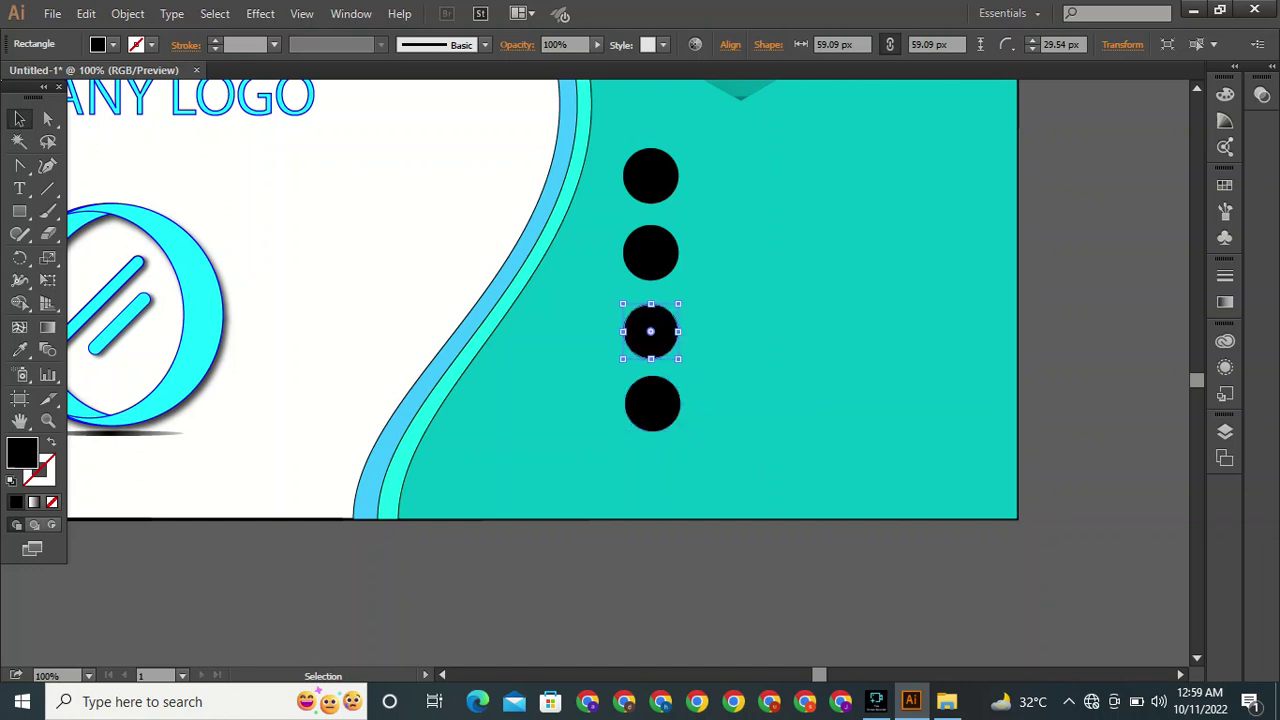
pyautogui.click(651, 253)
pyautogui.press('Down')
pyautogui.press('Down')
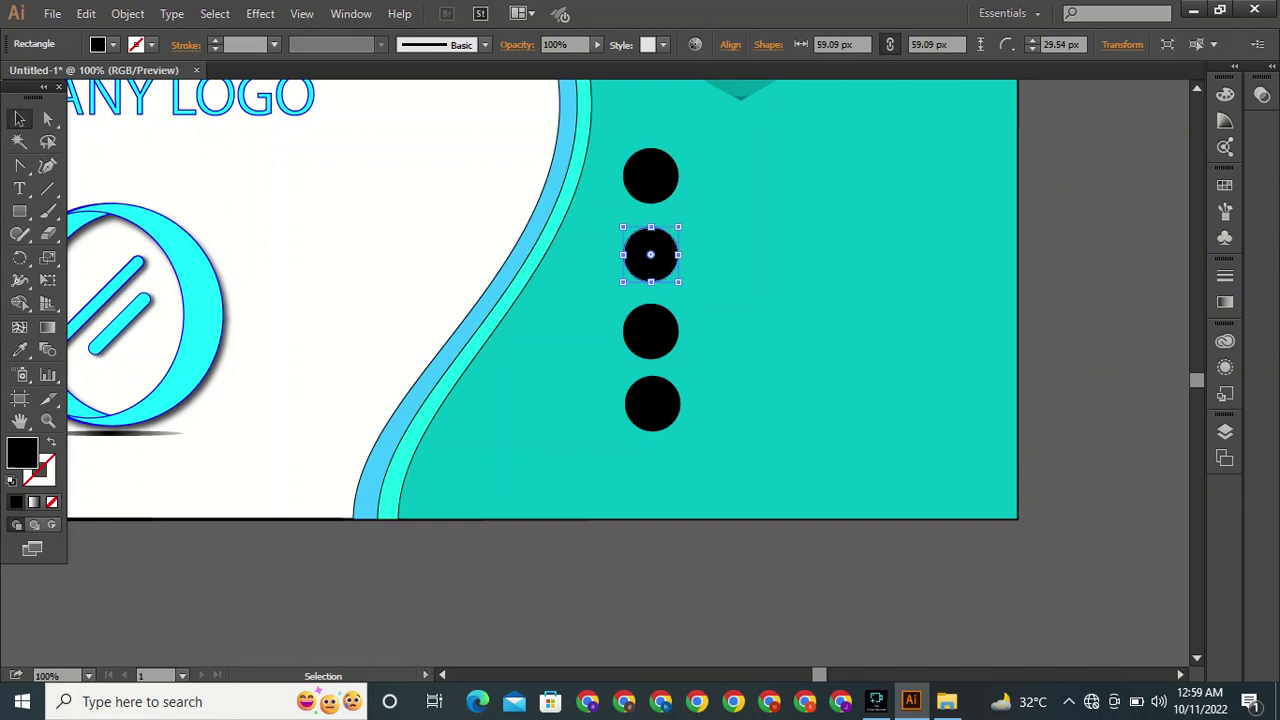
pyautogui.click(651, 176)
pyautogui.press('Down')
pyautogui.press('Down')
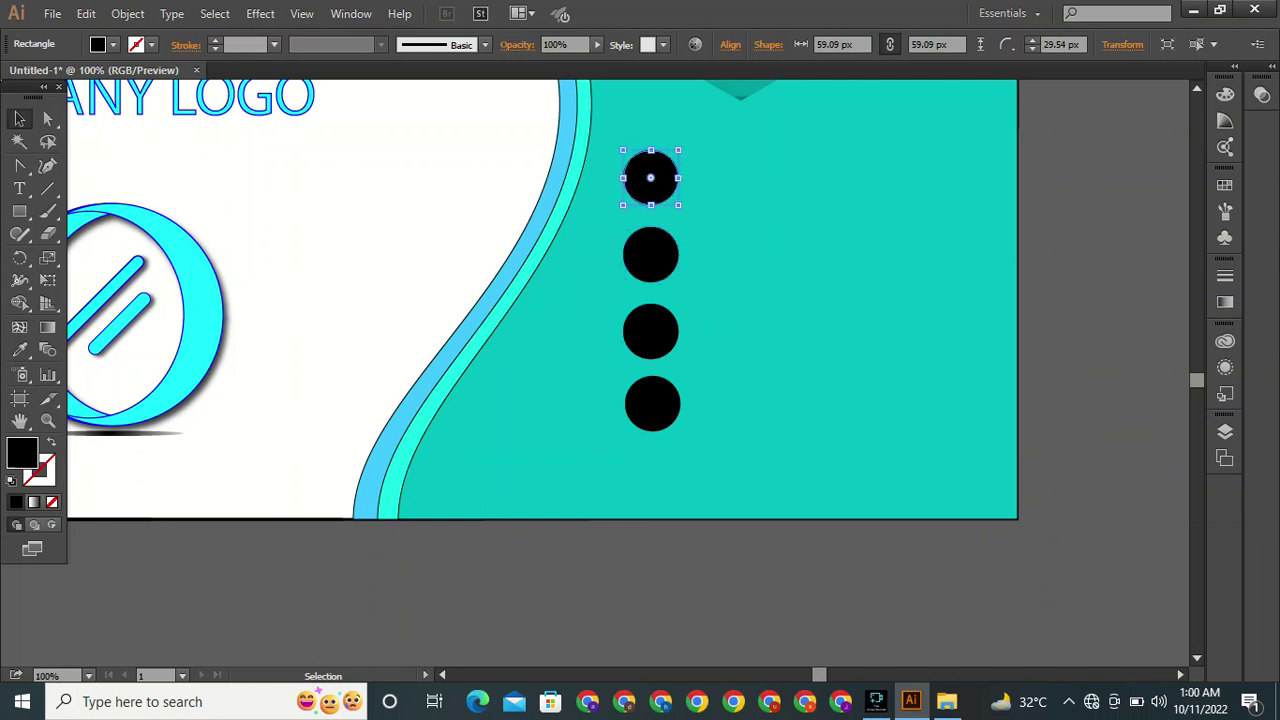
pyautogui.hotkey('ctrl', 'shift', 'a')
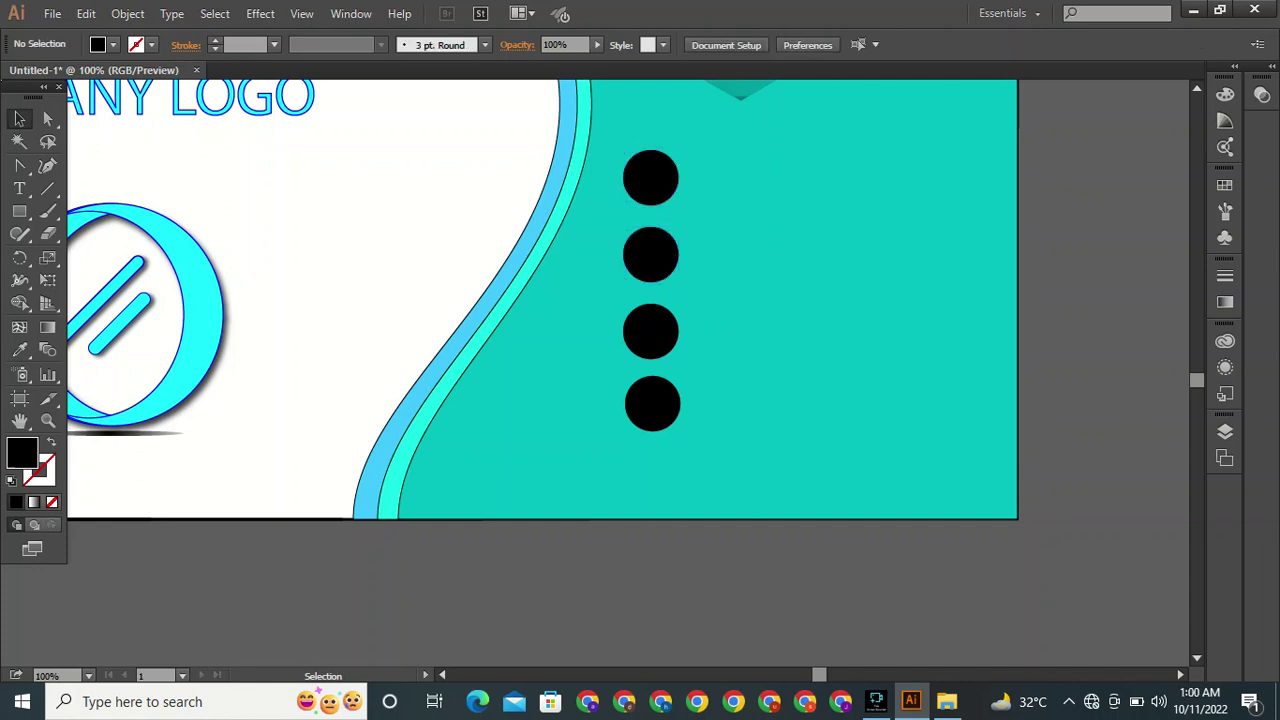
# Fill the first circle with the card's white background colour using the Eyedropper and remove its stroke.
pyautogui.click(652, 180)
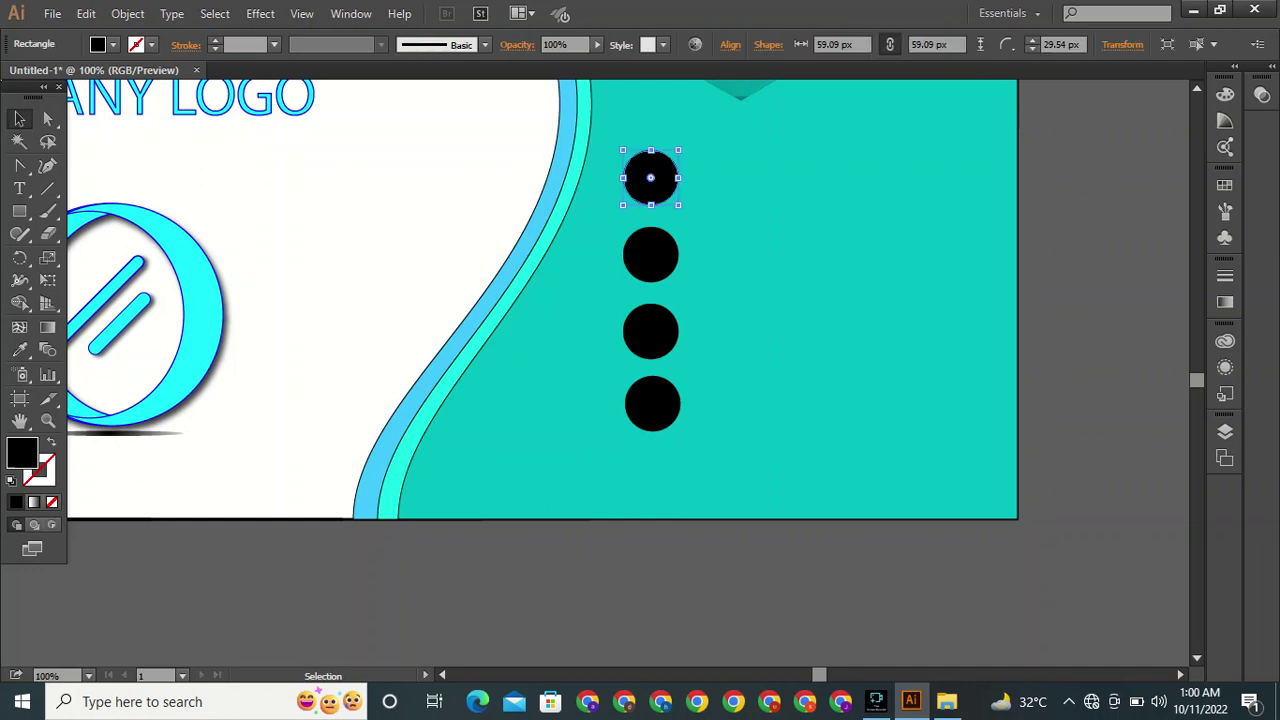
pyautogui.press('i')
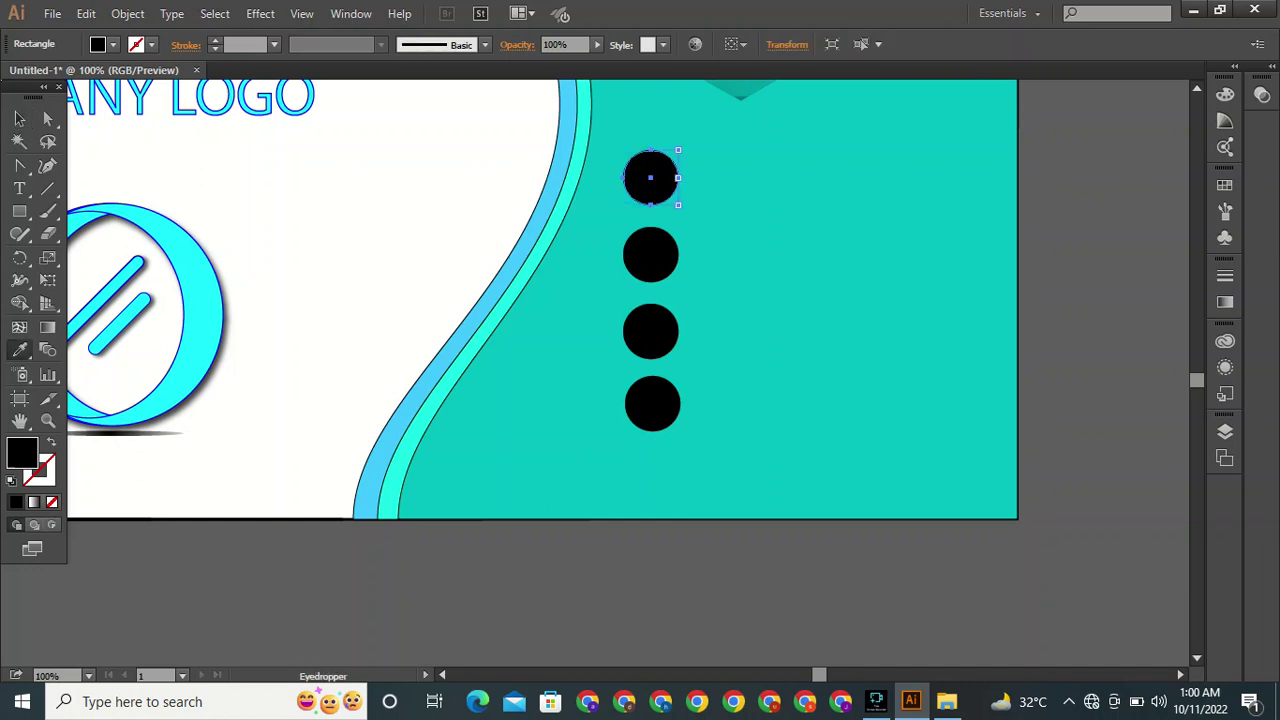
pyautogui.click(480, 200)
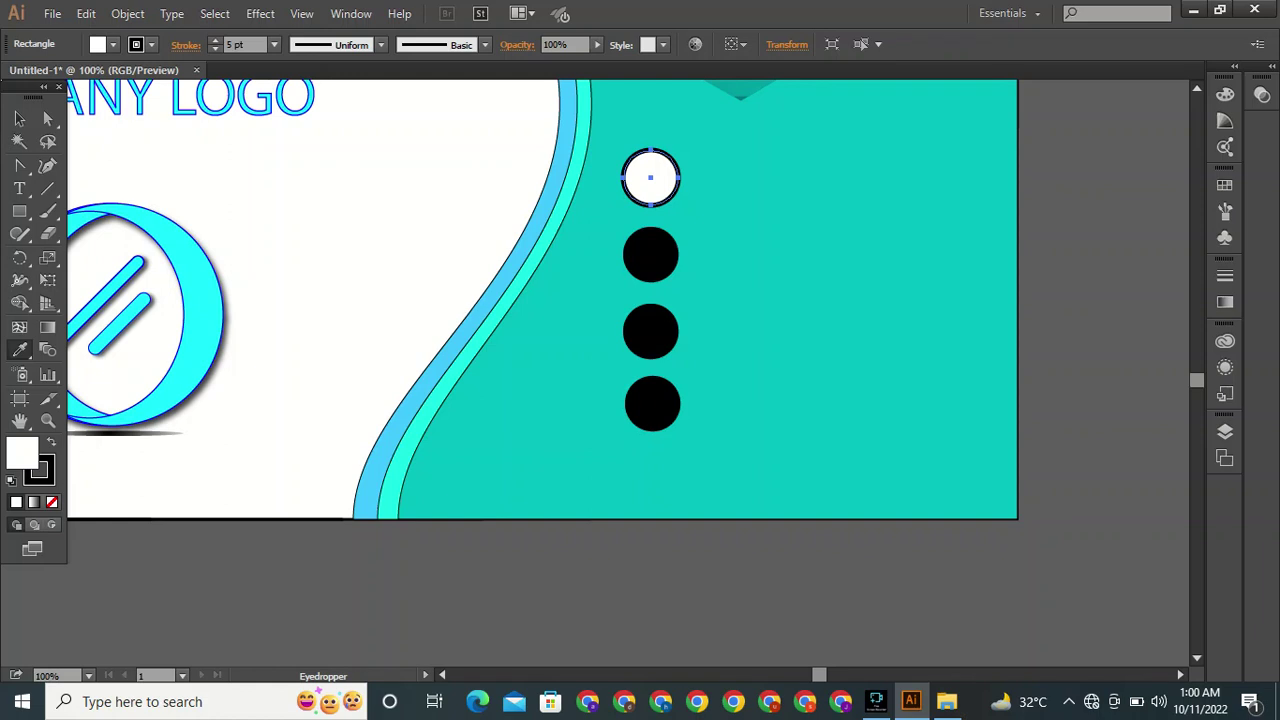
pyautogui.click(46, 477)
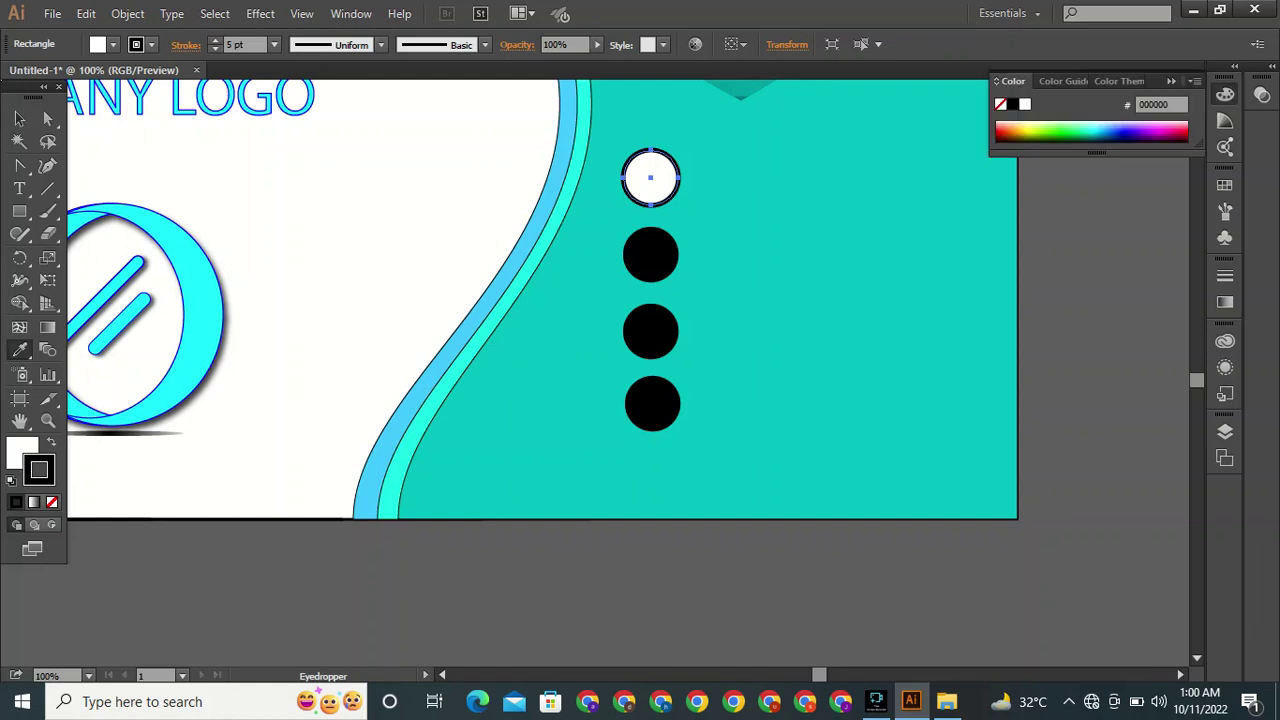
pyautogui.click(52, 502)
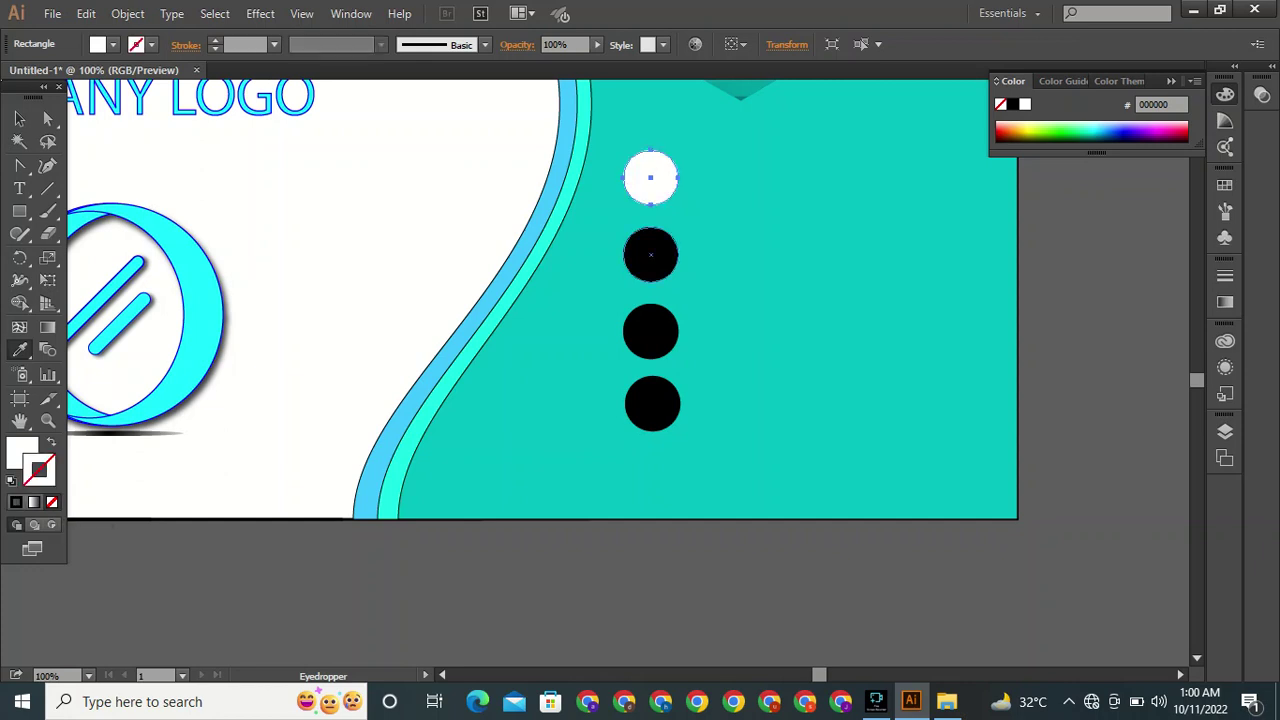
pyautogui.press('v')
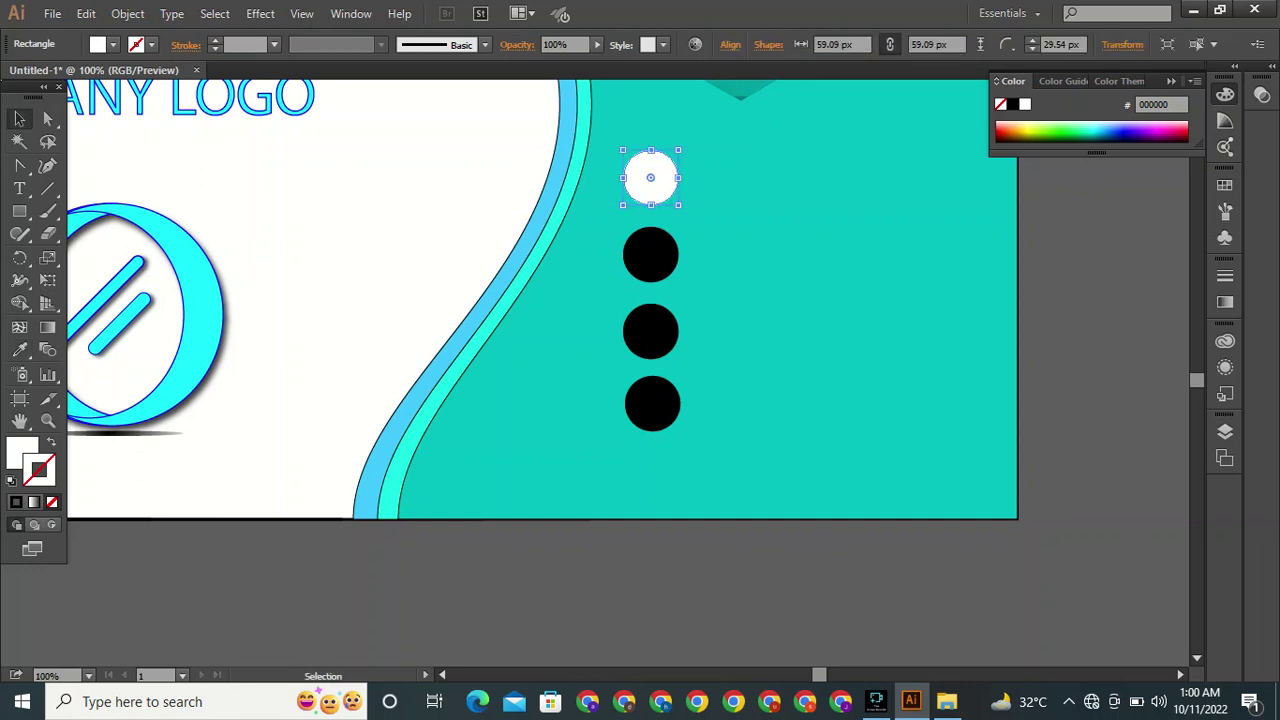
# Fill the second circle with the turquoise of the curved stripe beside the cyan panel and remove its stroke.
pyautogui.click(651, 255)
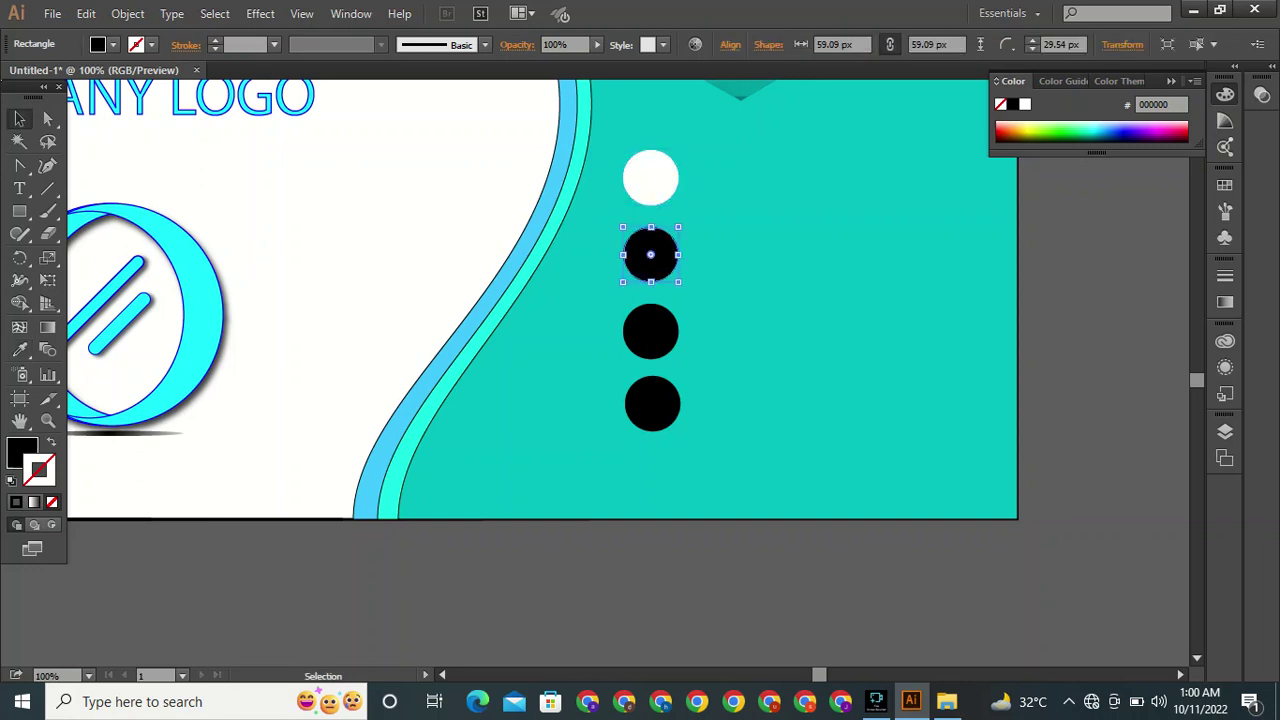
pyautogui.press('i')
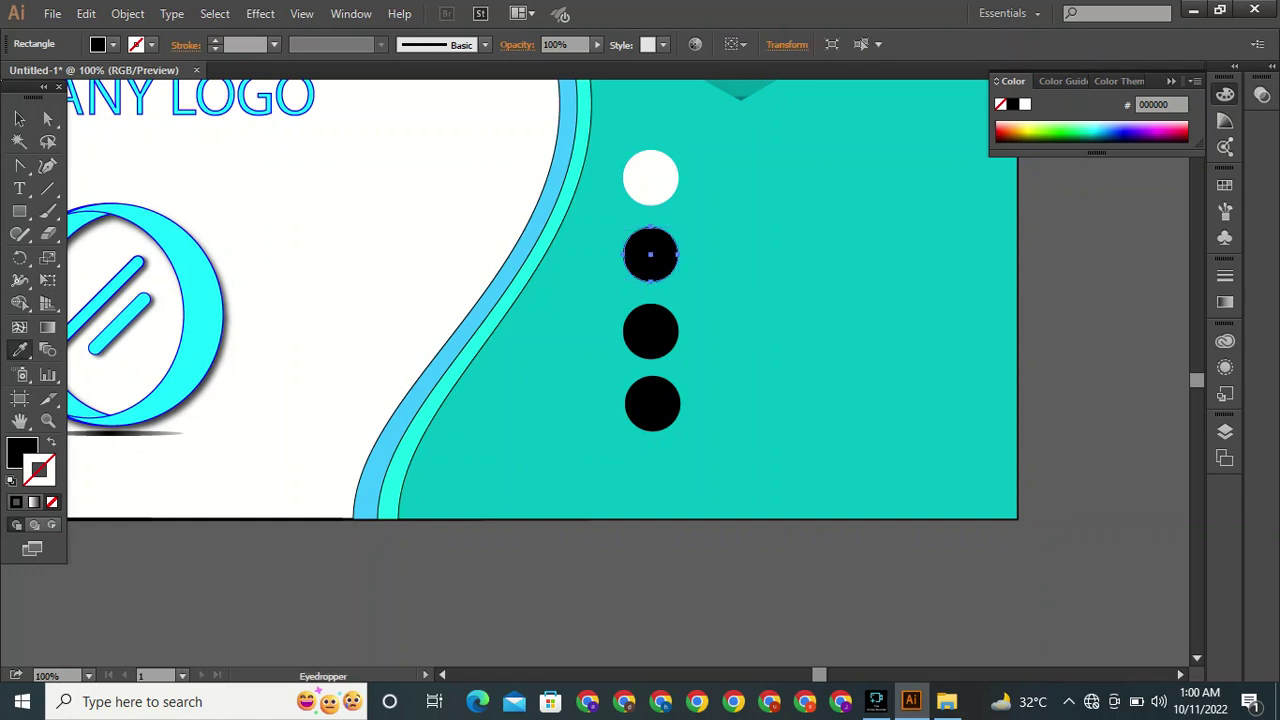
pyautogui.click(581, 135)
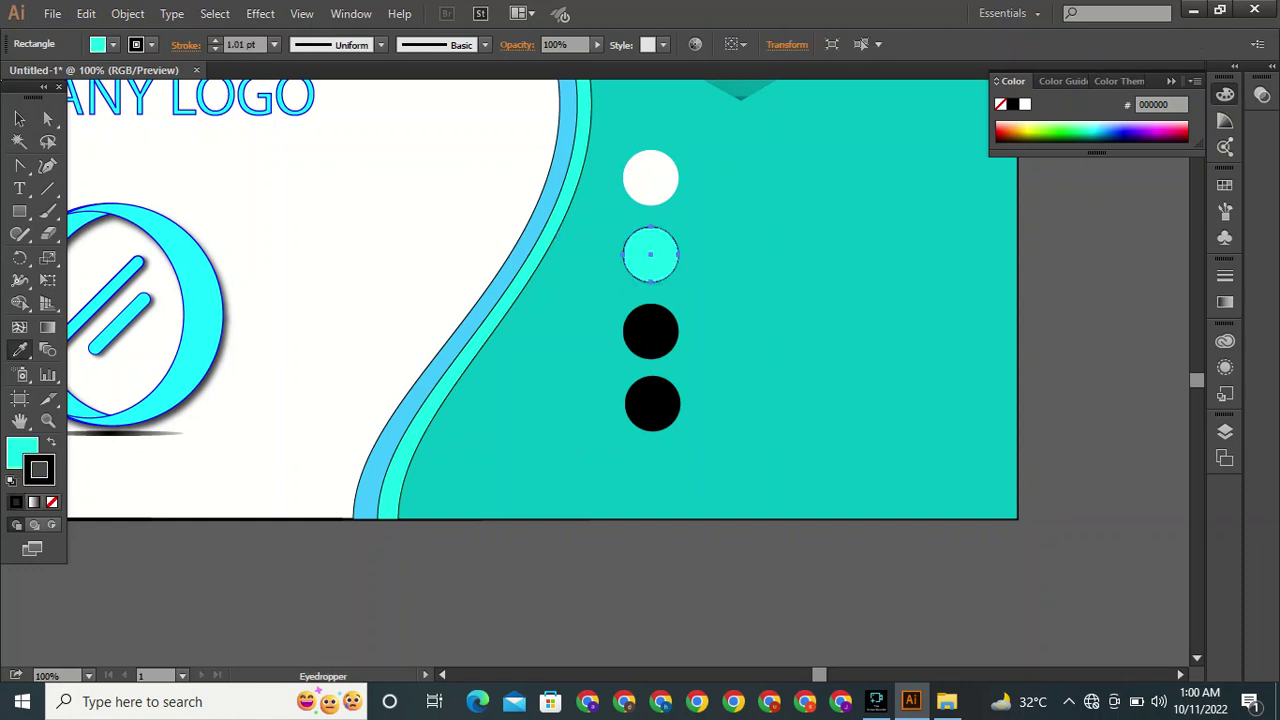
pyautogui.press('v')
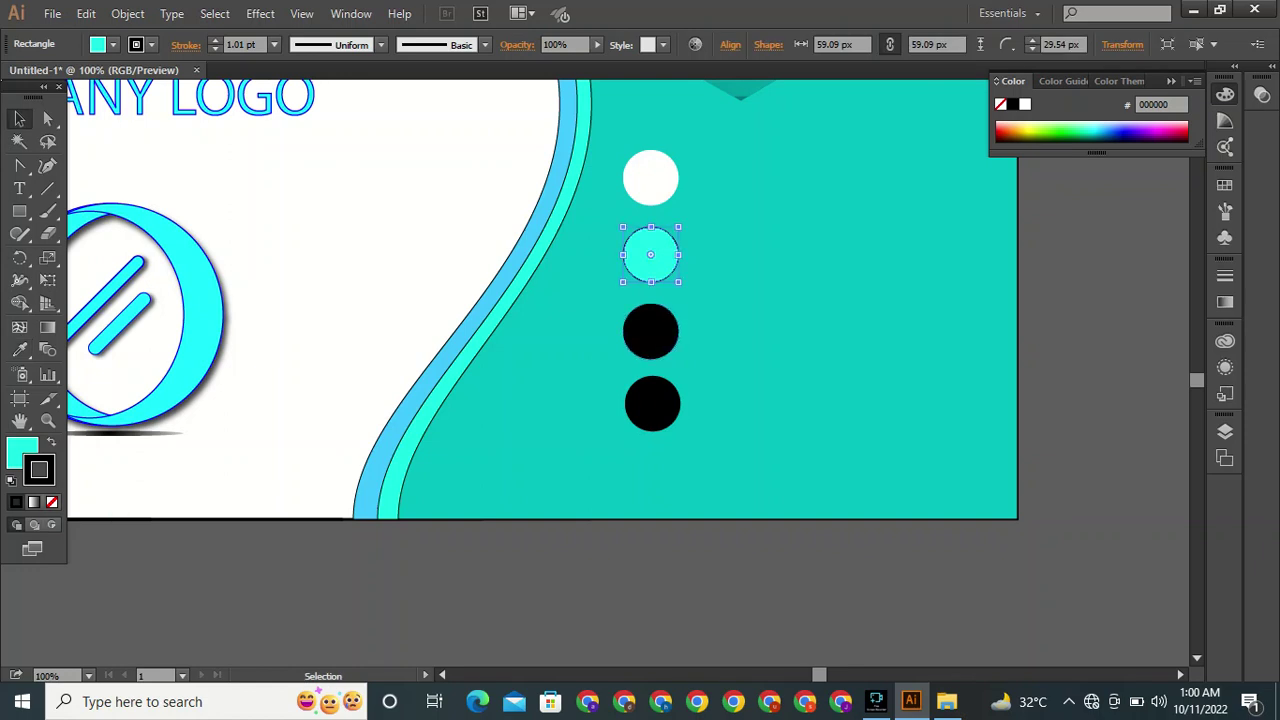
pyautogui.click(52, 502)
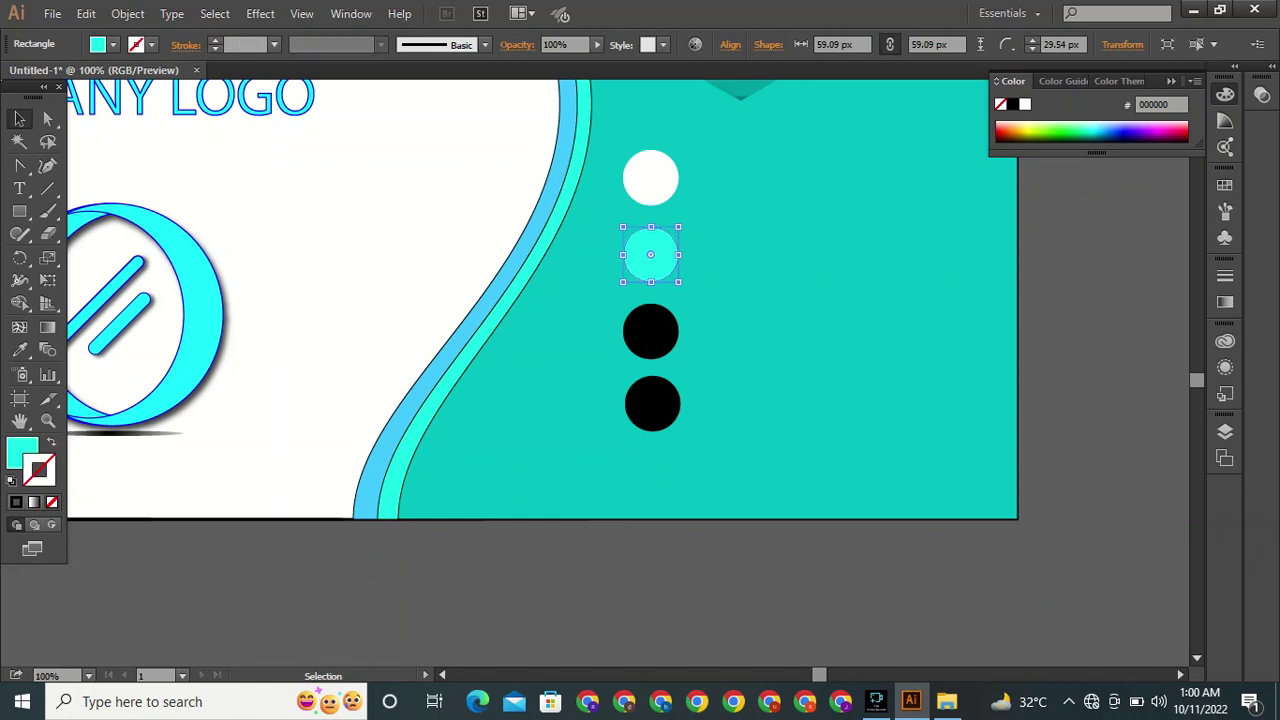
# Fill the third circle with white sampled from the card background and remove its stroke.
pyautogui.click(679, 329)
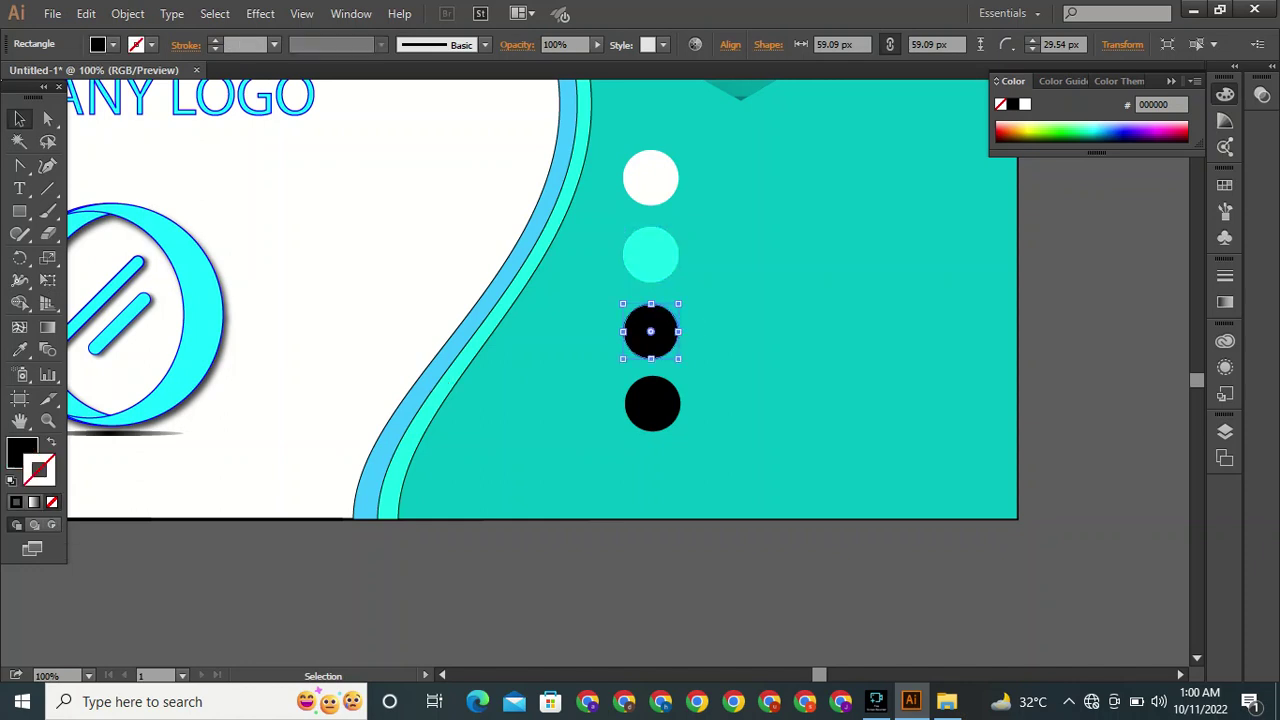
pyautogui.press('x')
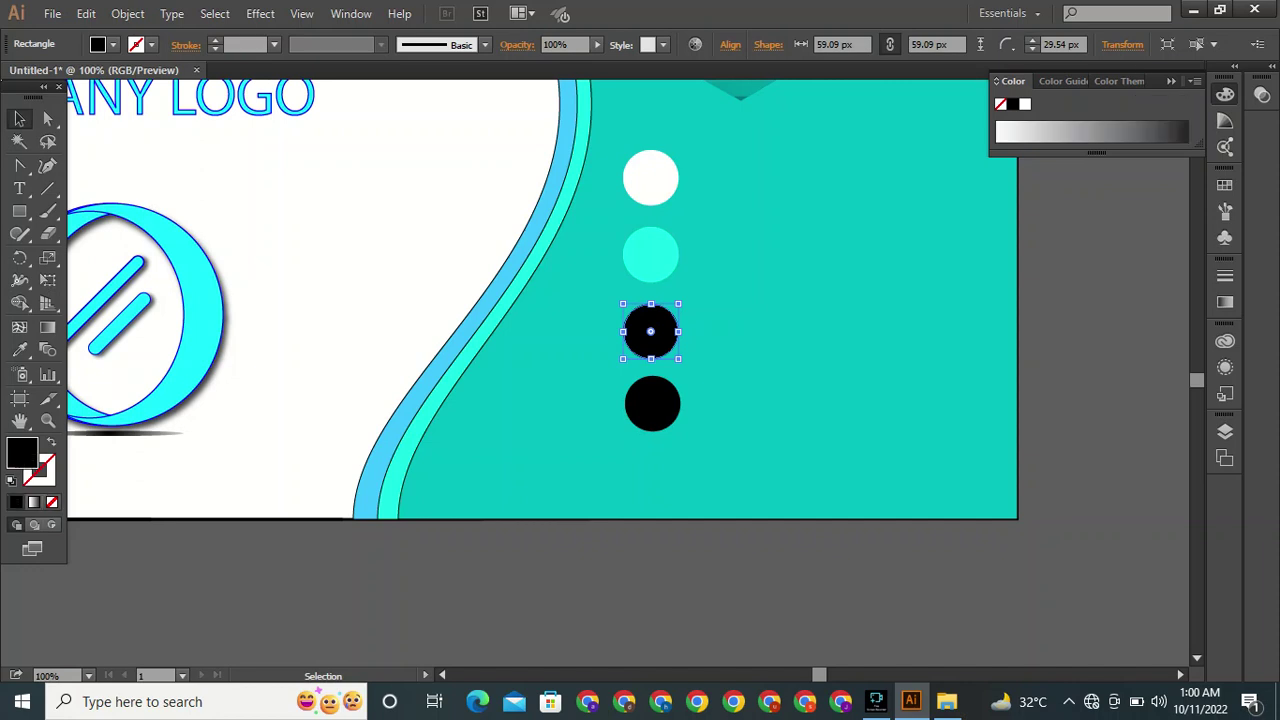
pyautogui.press('i')
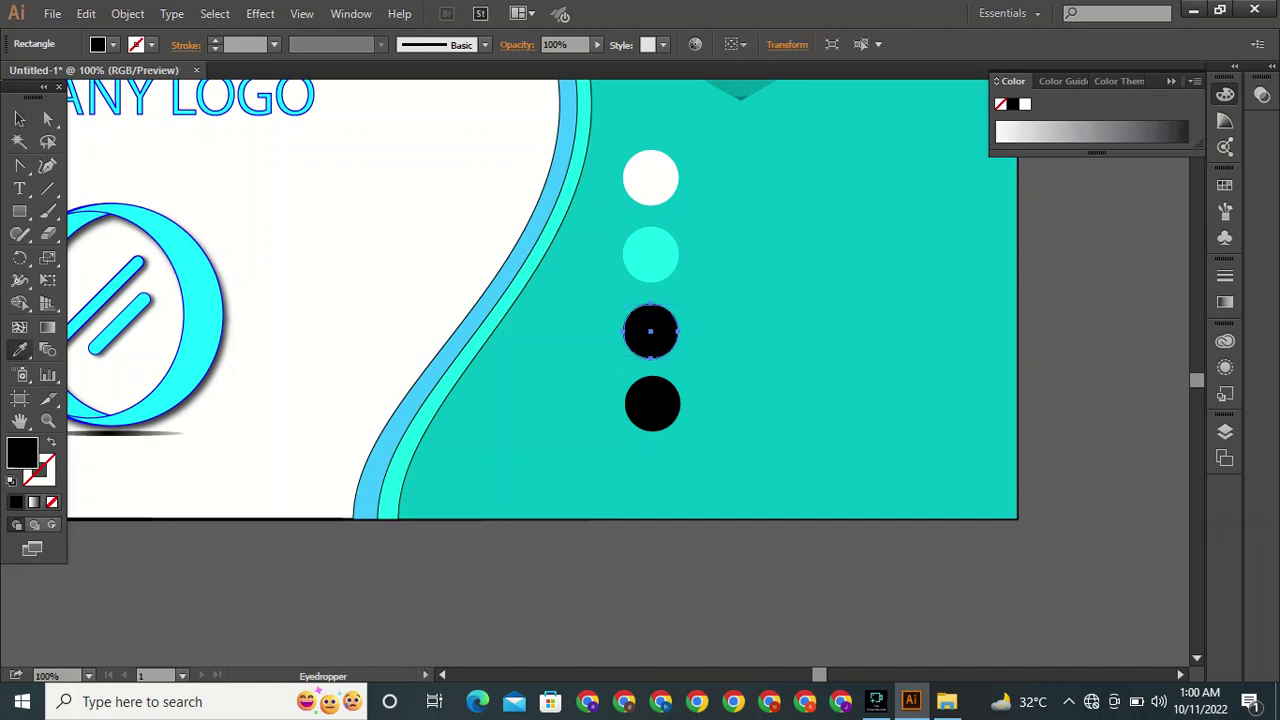
pyautogui.click(430, 270)
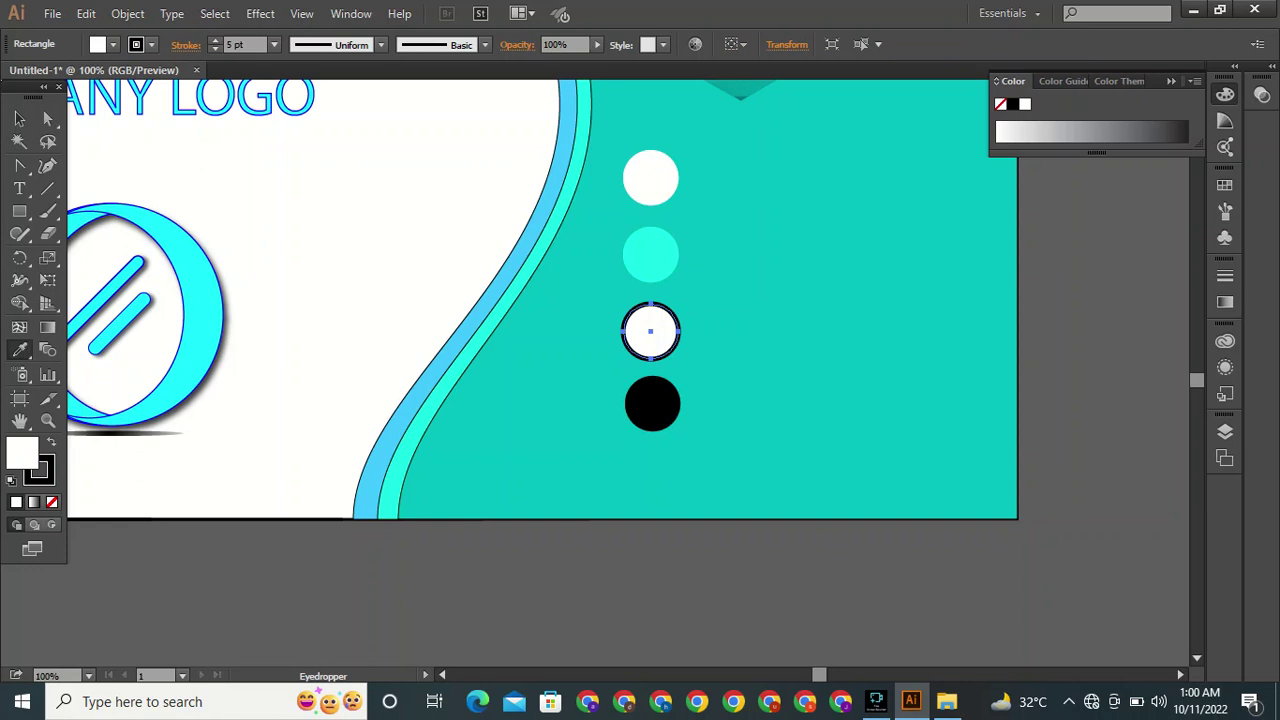
pyautogui.press('x')
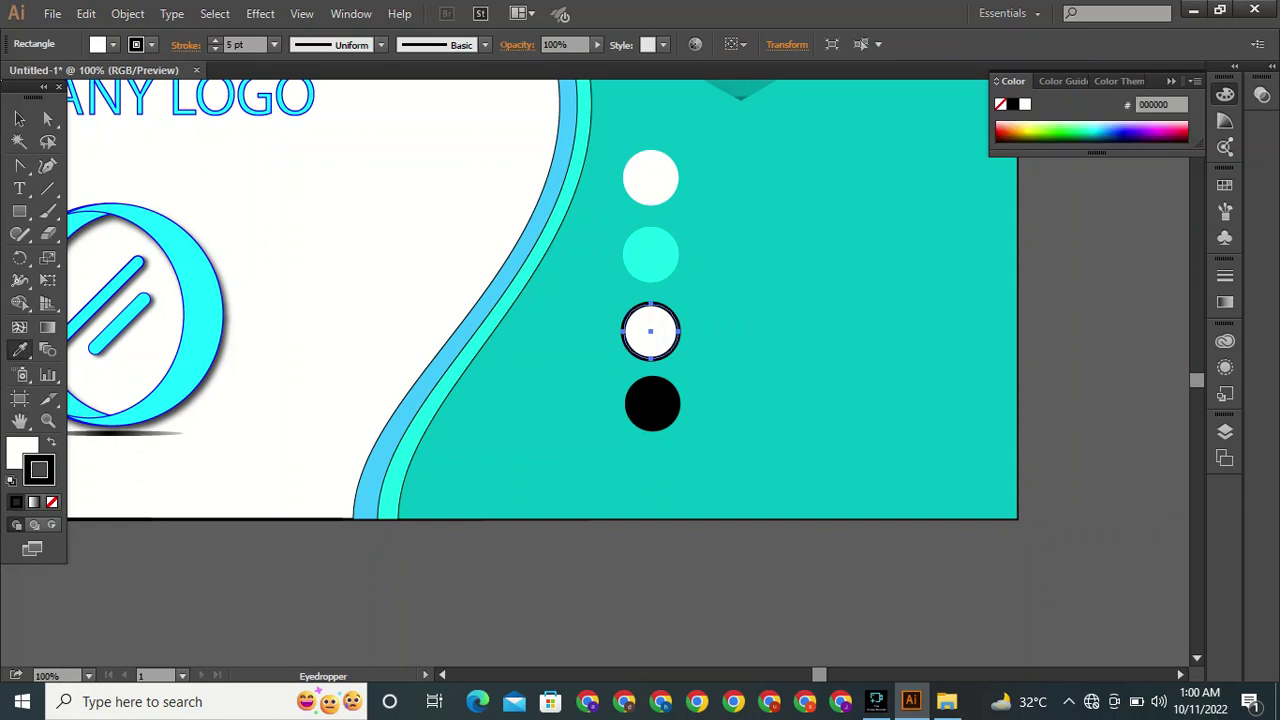
pyautogui.press('/')
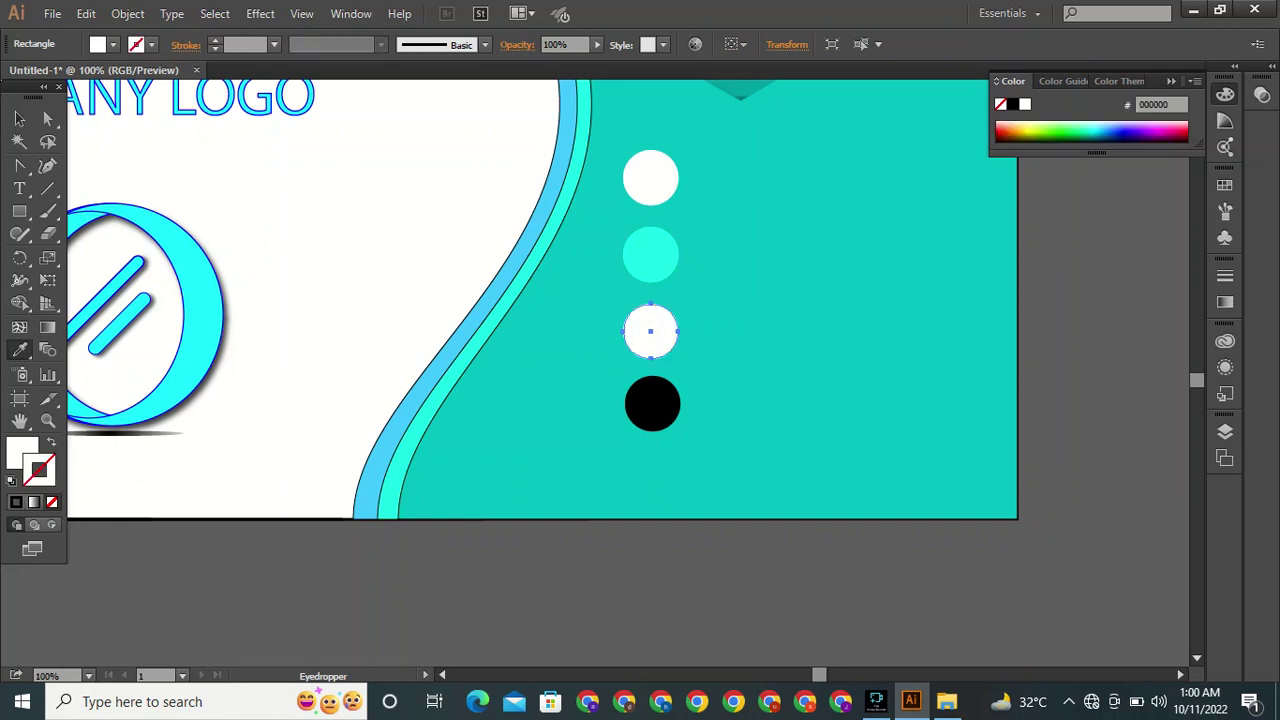
pyautogui.press('v')
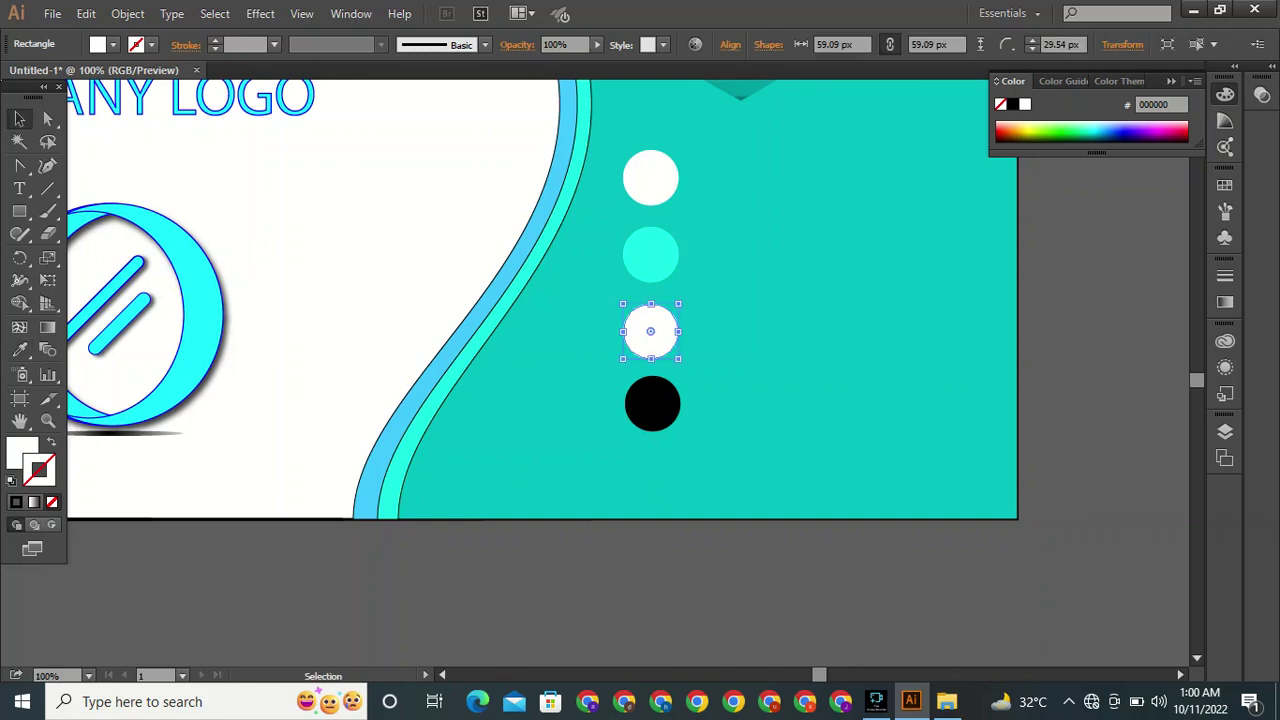
# Fill the fourth circle with the turquoise of the second circle using the Eyedropper and clear the selection.
pyautogui.click(652, 404)
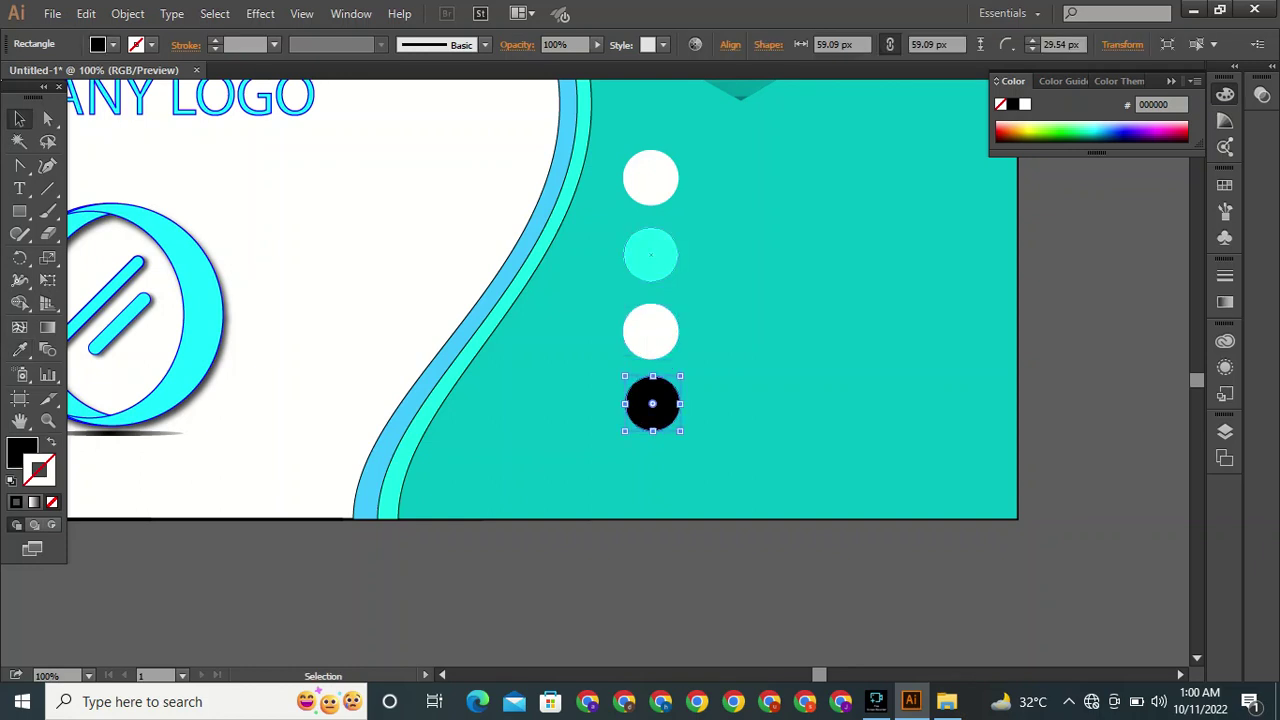
pyautogui.press('i')
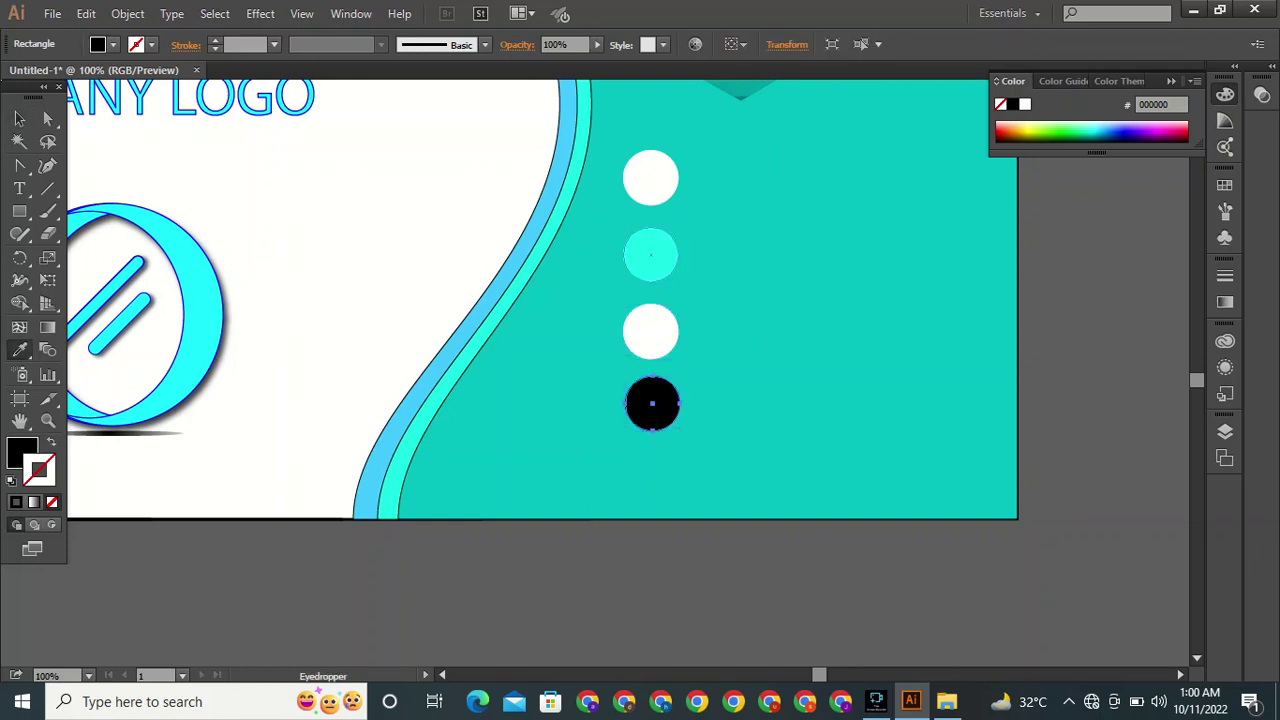
pyautogui.click(651, 255)
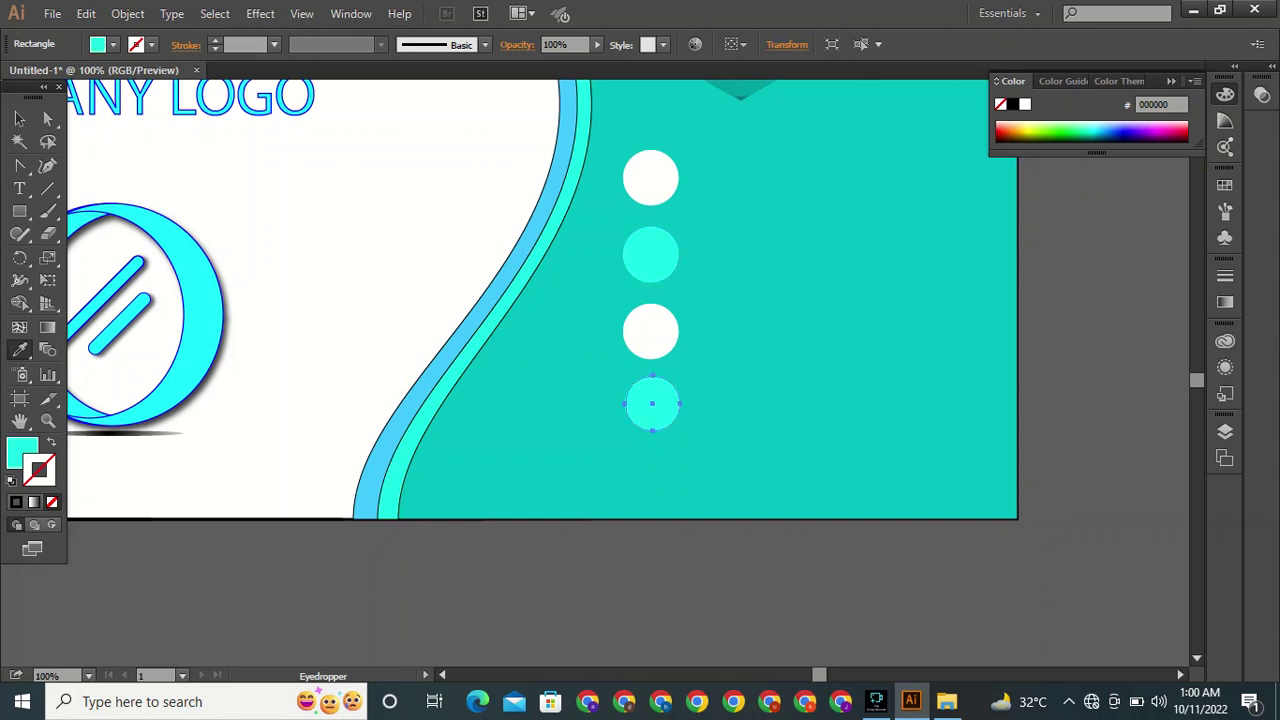
pyautogui.press('x')
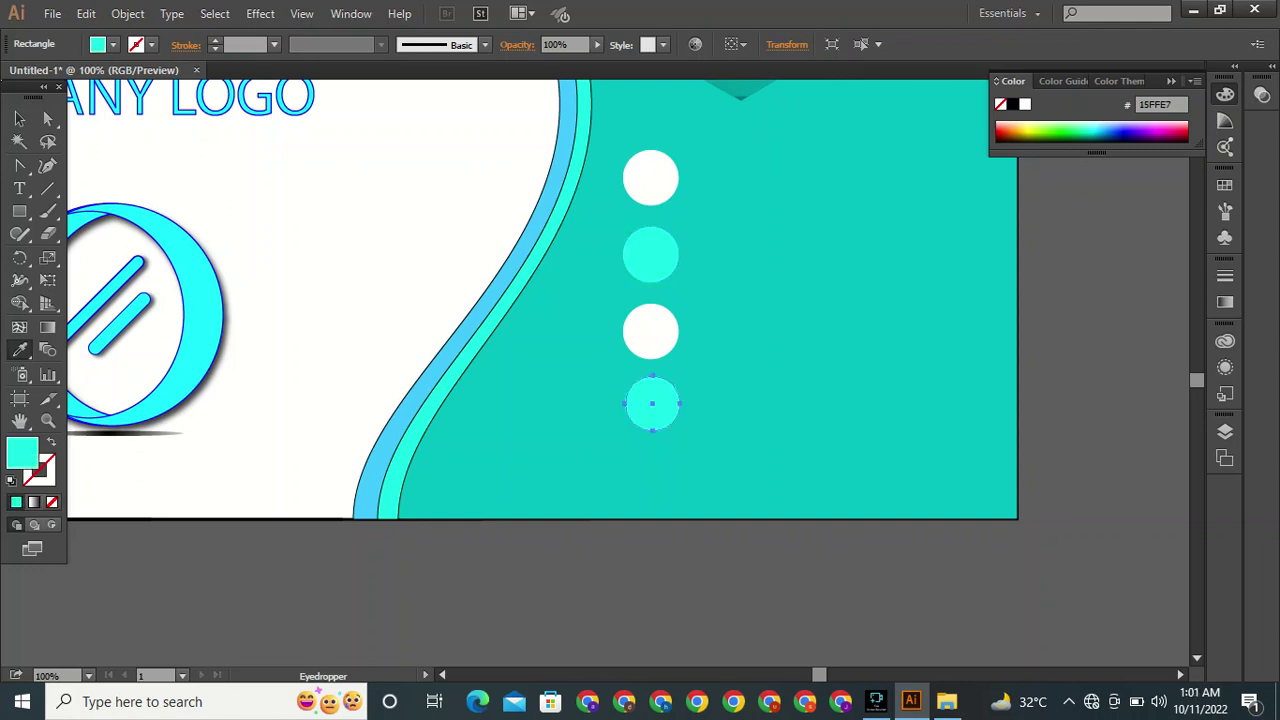
pyautogui.press('v')
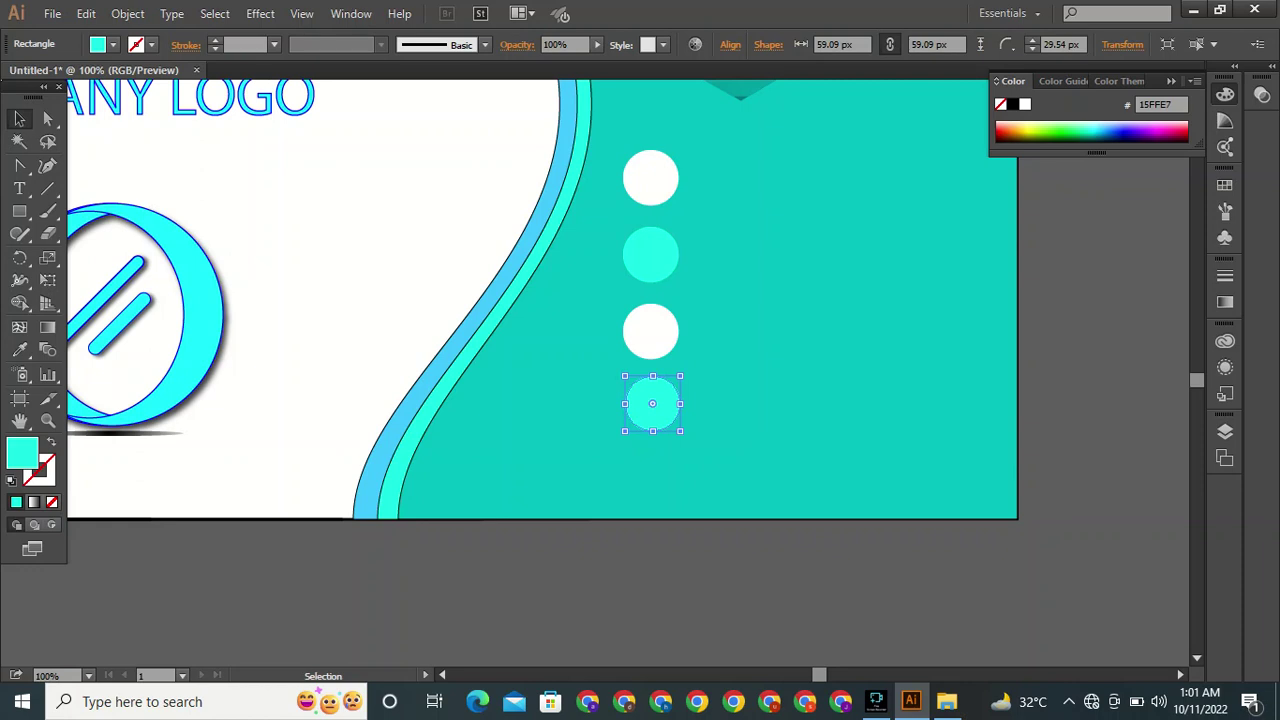
pyautogui.hotkey('ctrl', 'shift', 'a')
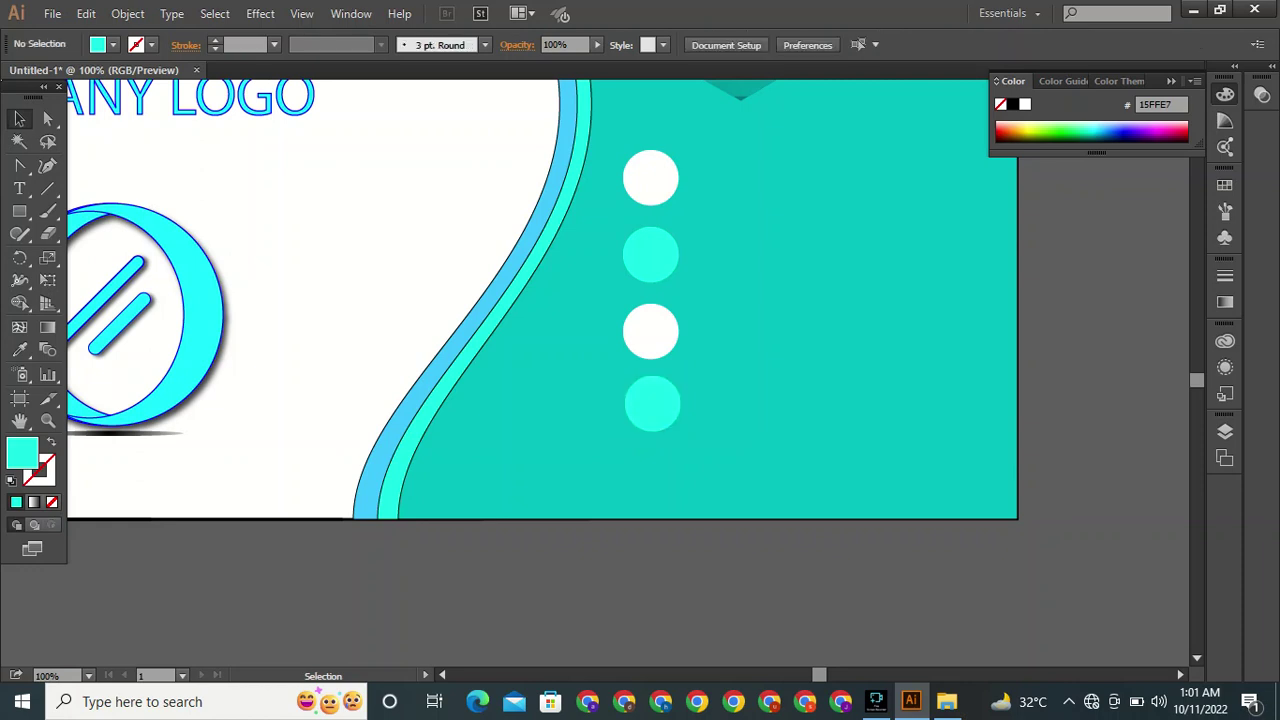
pyautogui.press('shift')
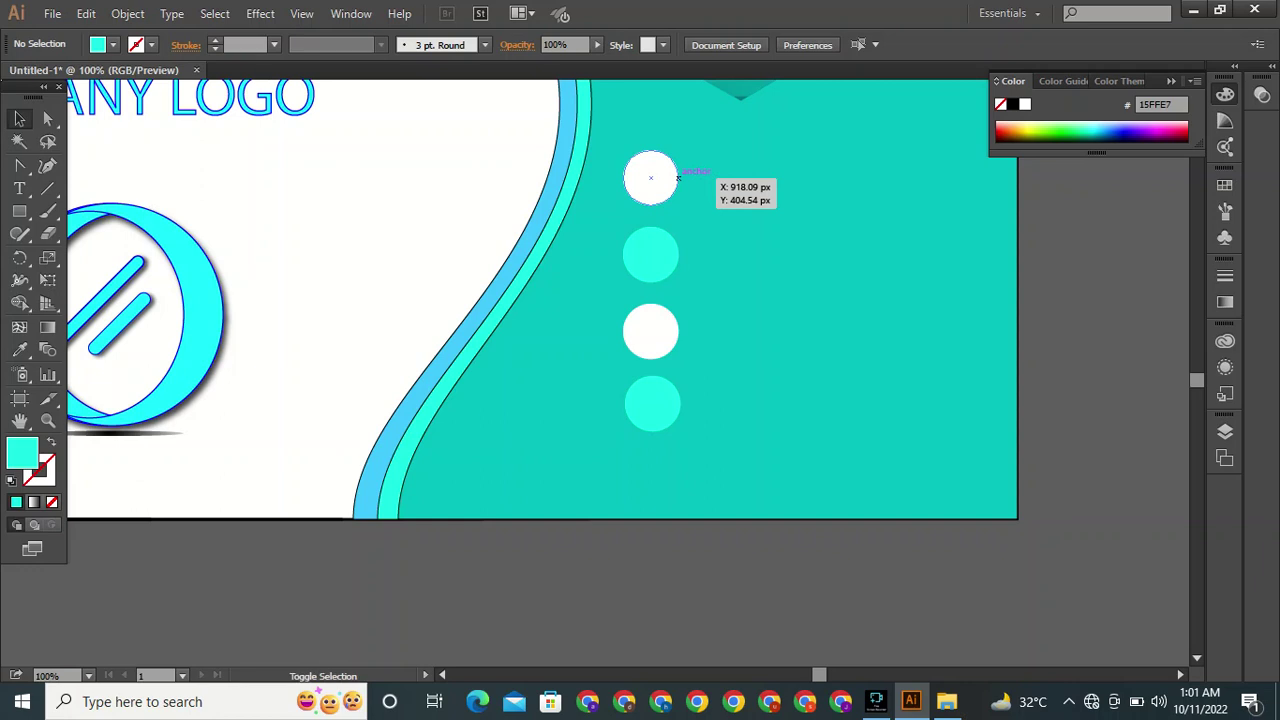
pyautogui.keyDown('shift'); pyautogui.click(678, 178); pyautogui.keyUp('shift')
pyautogui.keyDown('shift'); pyautogui.click(650, 254); pyautogui.keyUp('shift')
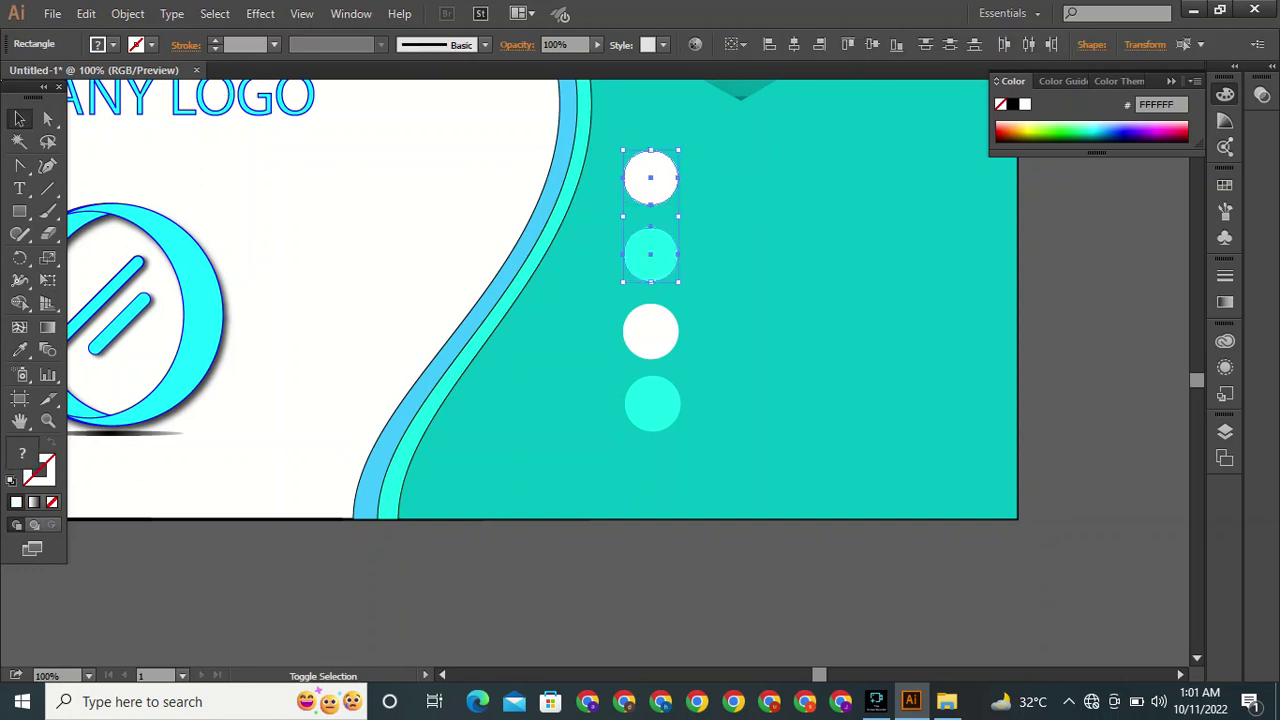
pyautogui.keyDown('shift'); pyautogui.click(650, 331); pyautogui.keyUp('shift')
pyautogui.keyDown('shift'); pyautogui.click(652, 404); pyautogui.keyUp('shift')
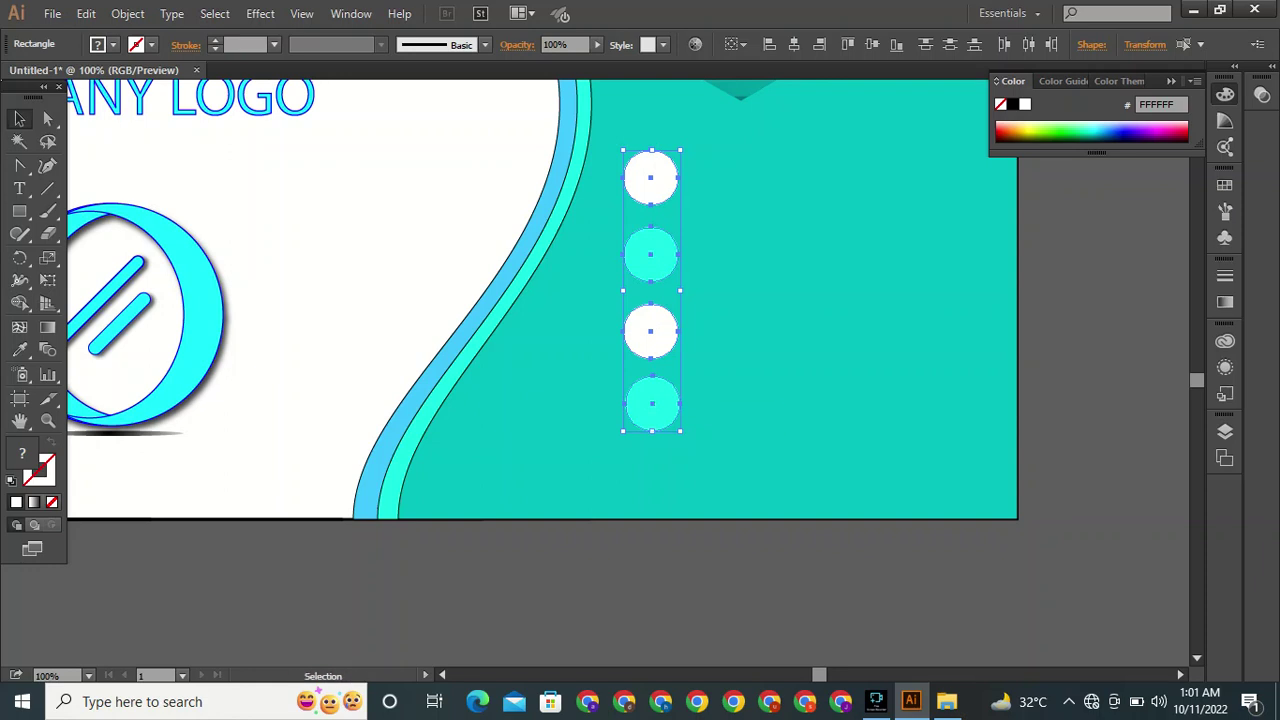
pyautogui.moveTo(684, 434); pyautogui.dragTo(684, 440)
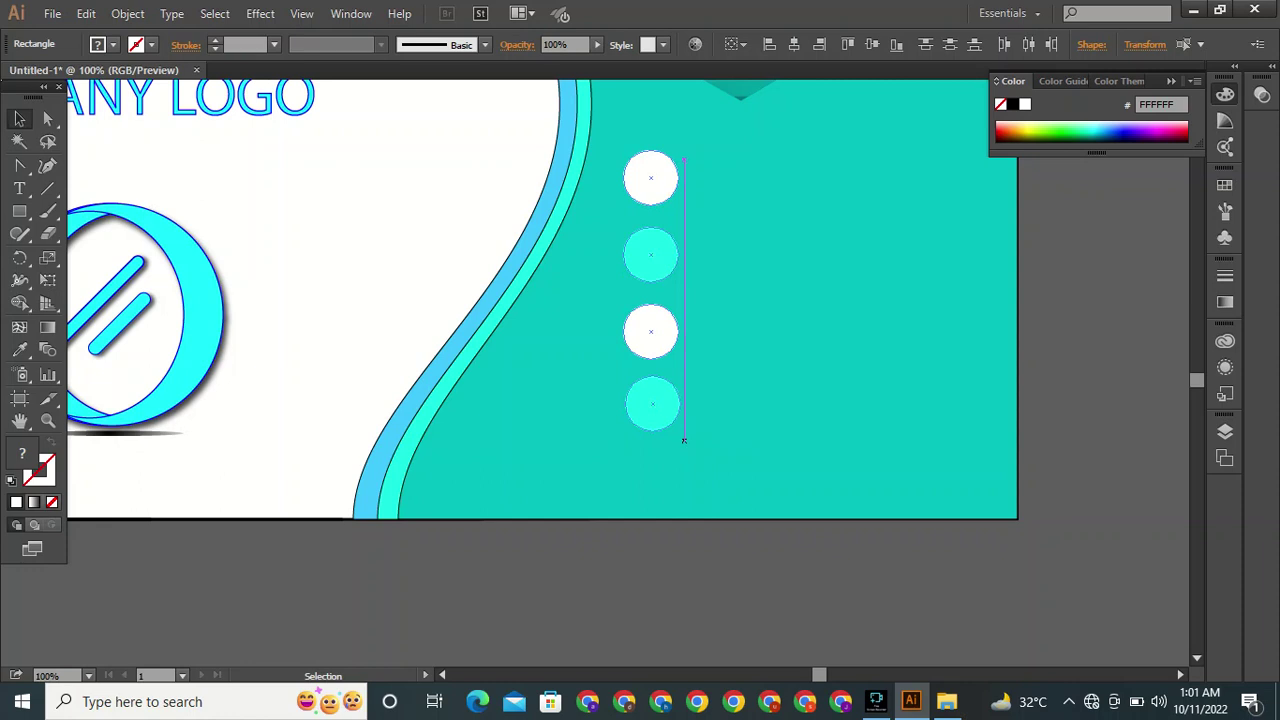
pyautogui.click(730, 575)
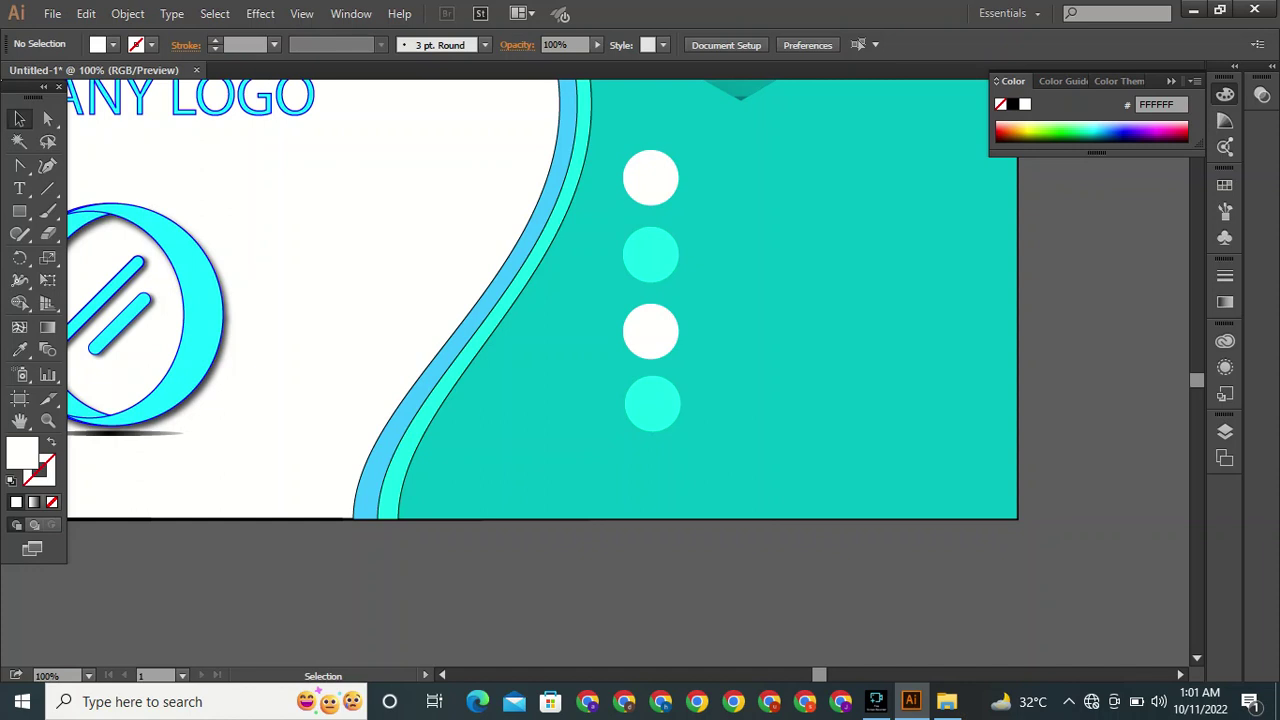
# Add a two-line text reading "CITY ADDRESS STREET" and "HOME LOCATION GOES HERE" in the blank white area of the card.
pyautogui.press('t')
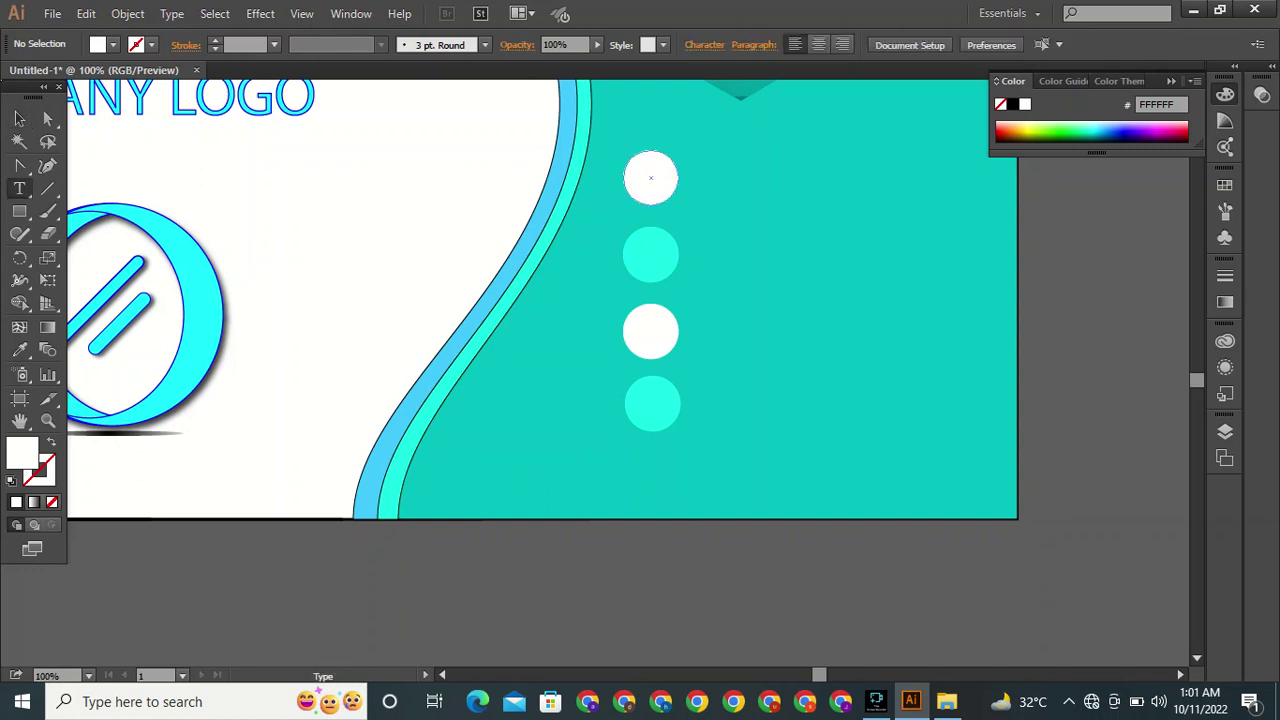
pyautogui.click(270, 165)
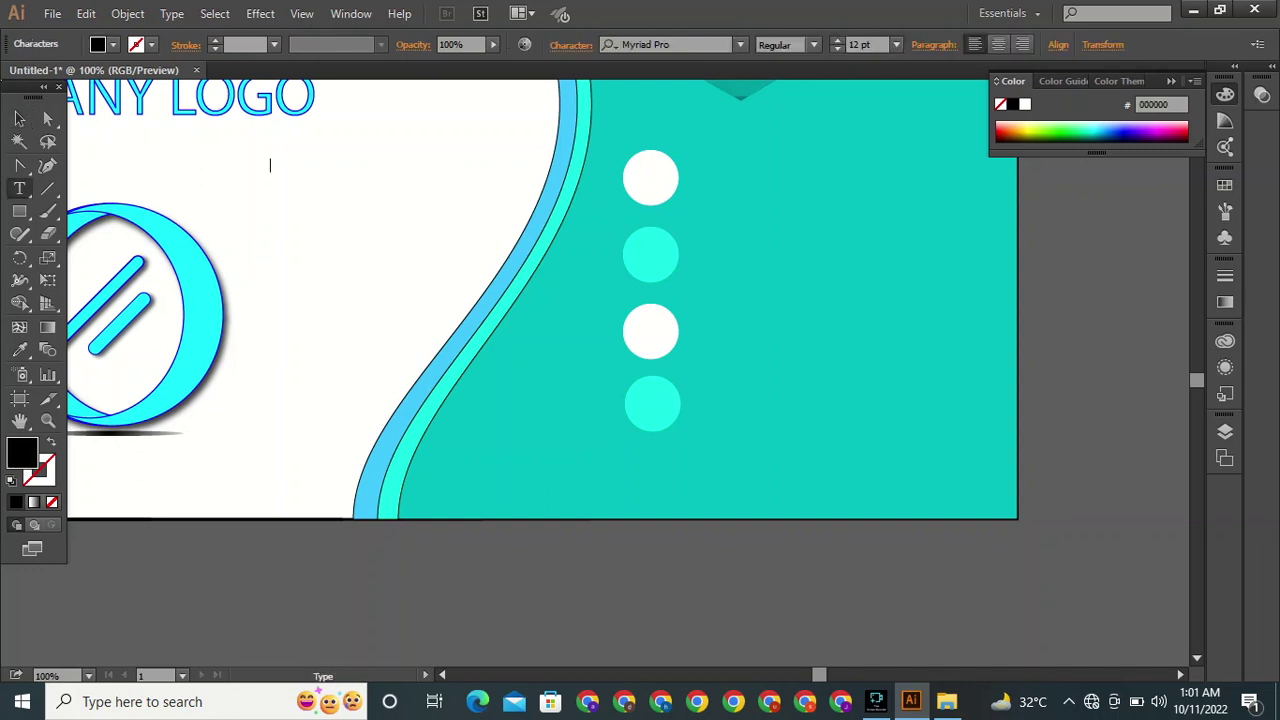
pyautogui.write('q')
pyautogui.write('ITY ADD')
pyautogui.write('RESS')
pyautogui.write(' STREET')
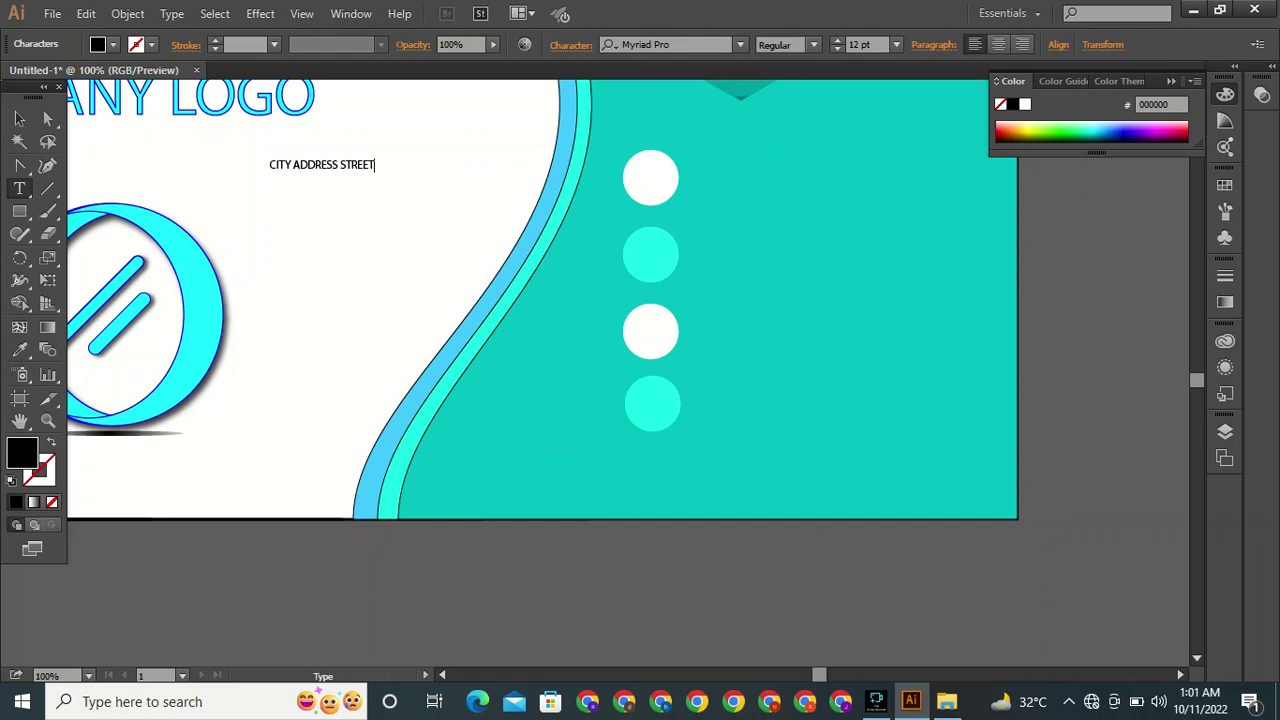
pyautogui.press('Return')
pyautogui.write('HOME LOCATION GOES')
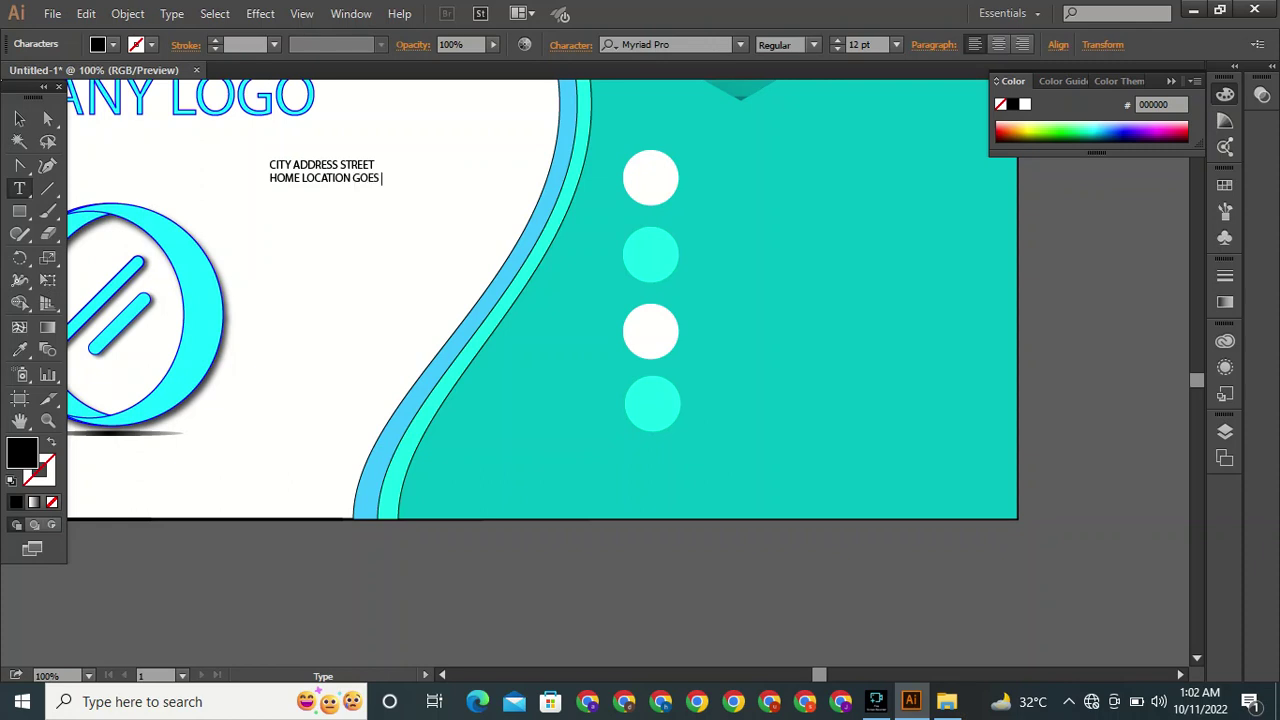
pyautogui.write(' HERE')
# Move the address text beside the first circle and enlarge it to about 21.92 pt.
pyautogui.click(19, 118)
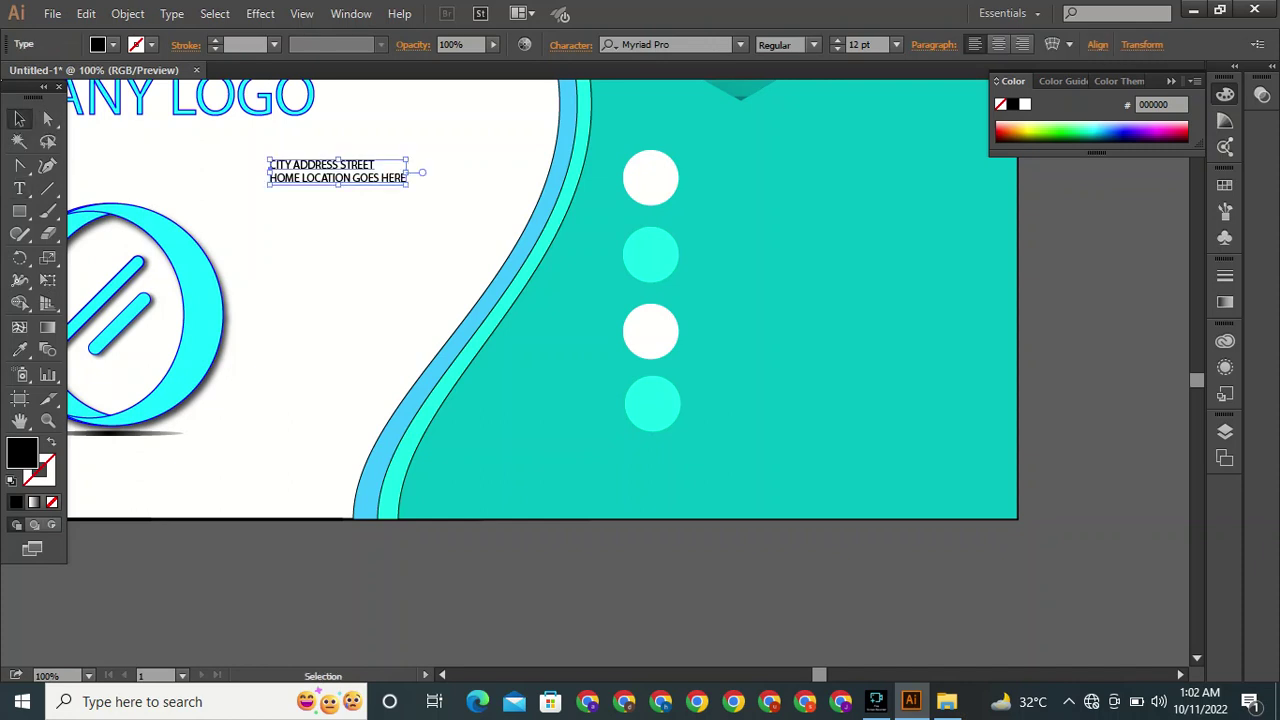
pyautogui.moveTo(323, 171); pyautogui.dragTo(752, 187)
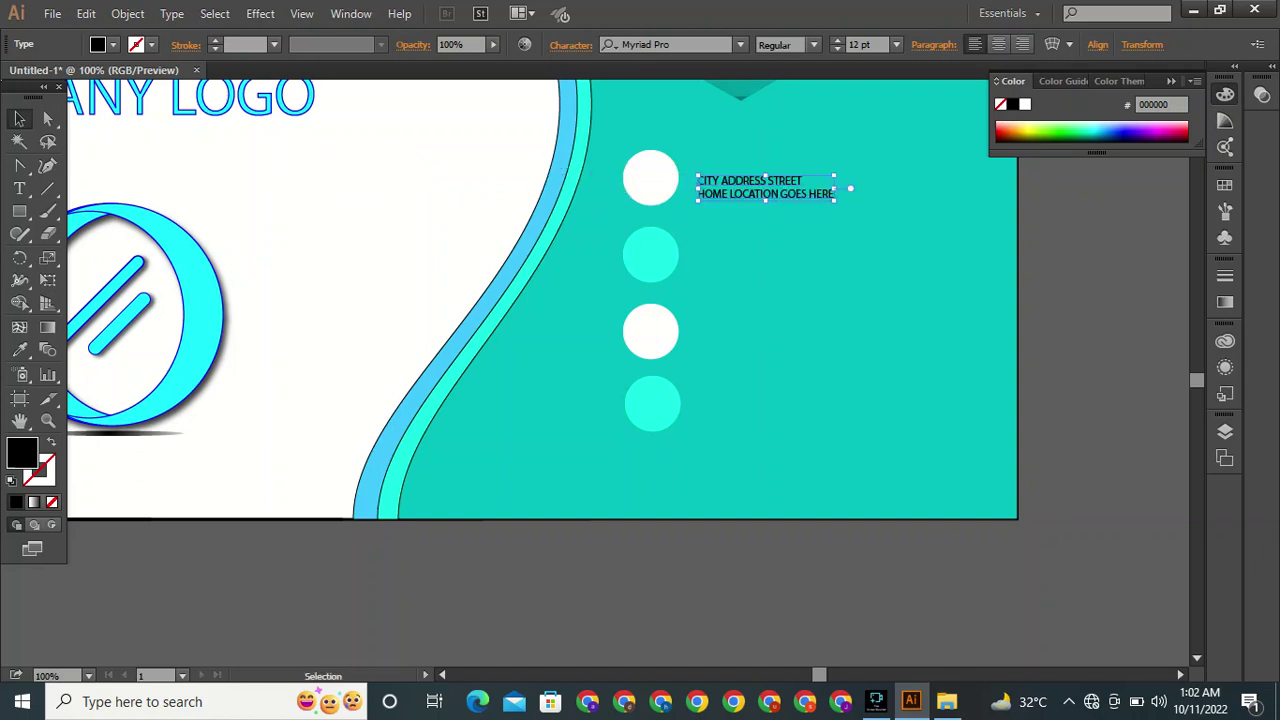
pyautogui.moveTo(834, 199); pyautogui.dragTo(957, 221)
pyautogui.press('shift')
pyautogui.moveTo(889, 199); pyautogui.dragTo(878, 183)
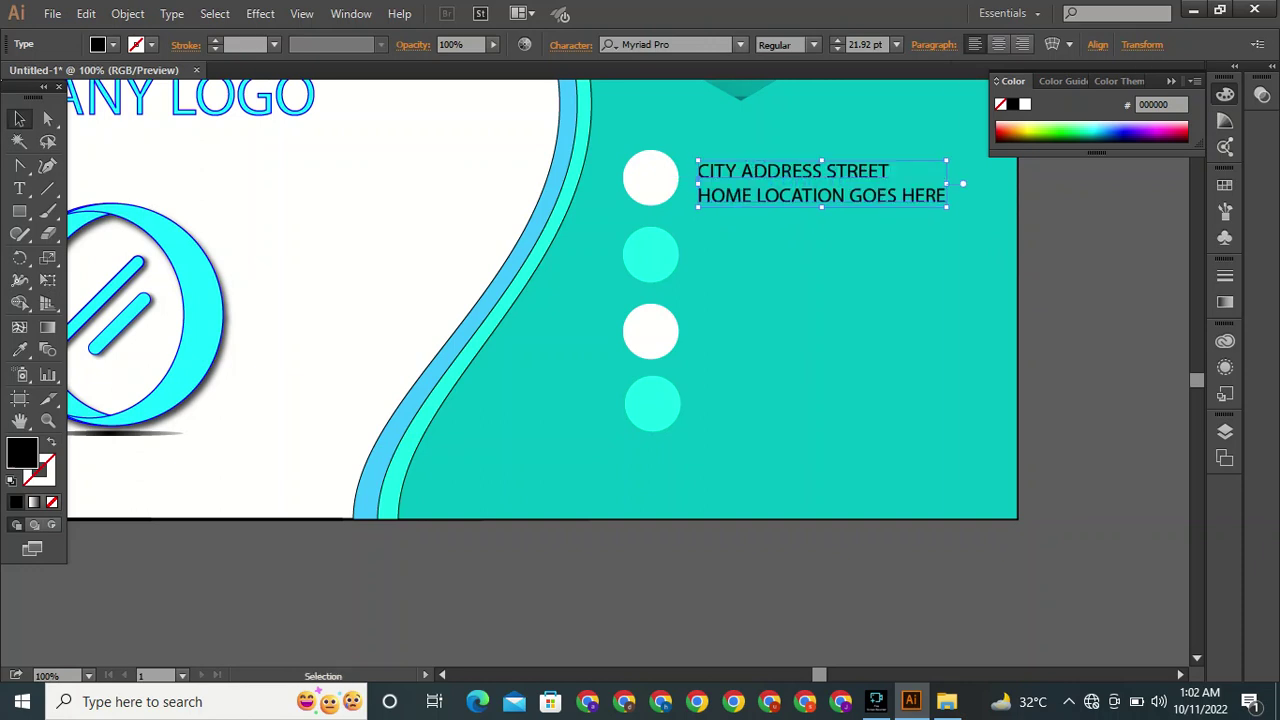
# Set the address text's font to Modern No. 20, scale it down to about 17.4 pt and deselect it.
pyautogui.click(740, 45)
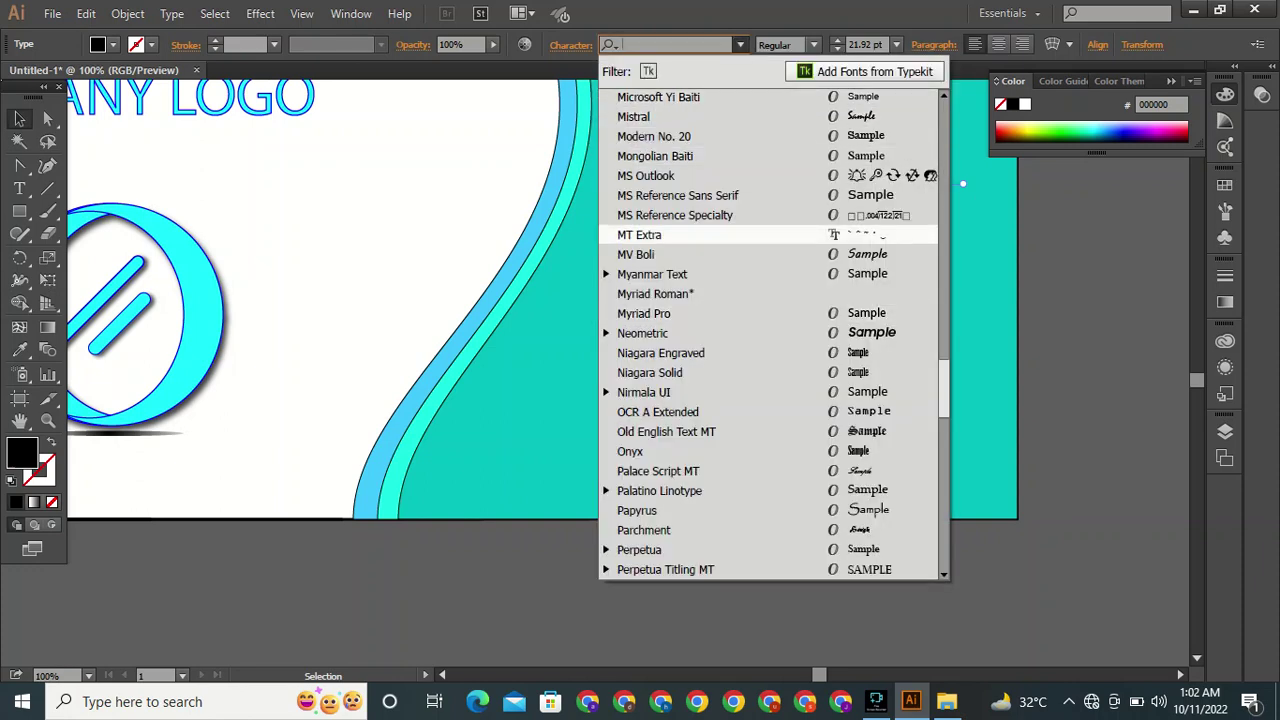
pyautogui.click(656, 156)
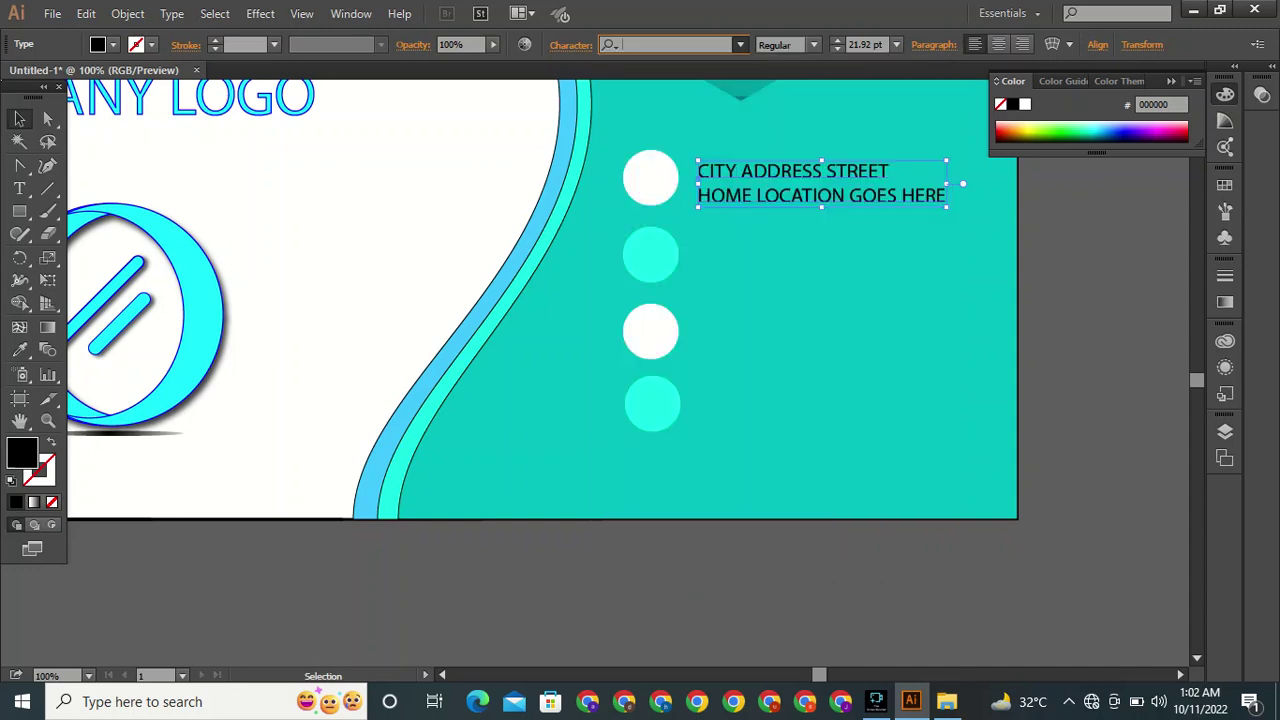
pyautogui.write('modern')
pyautogui.press('Return')
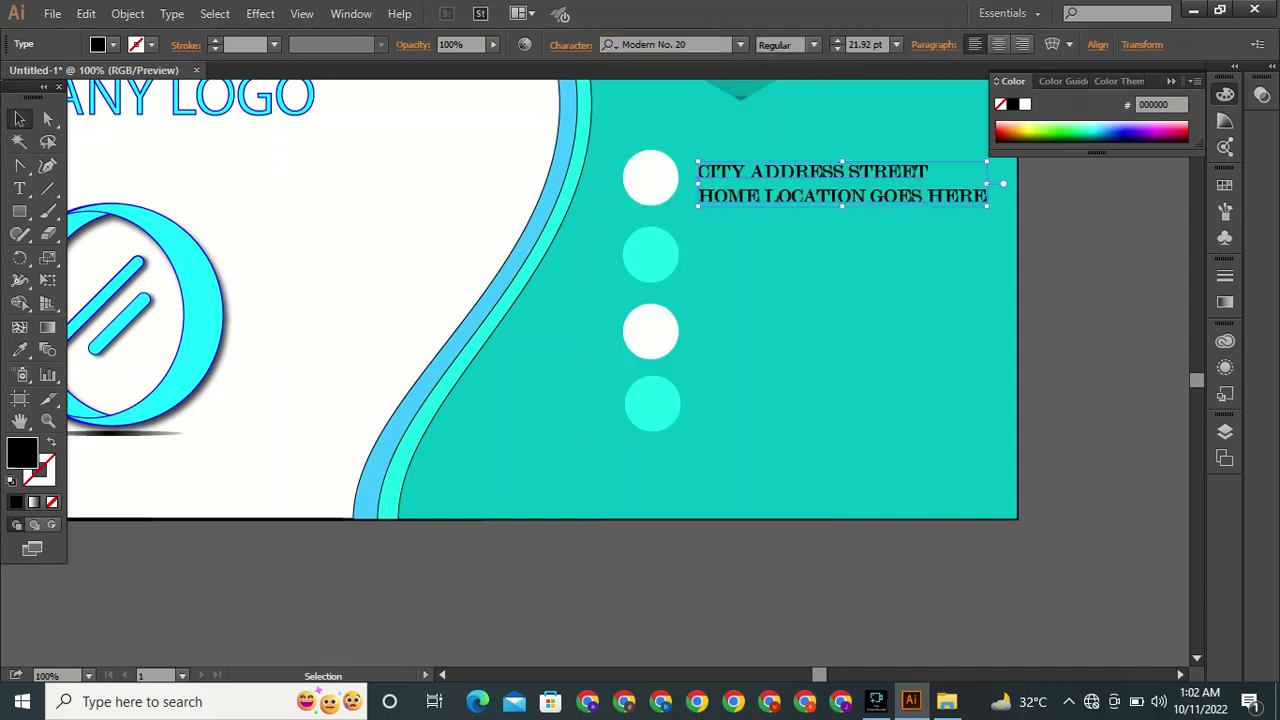
pyautogui.moveTo(987, 206); pyautogui.dragTo(927, 196)
pyautogui.hotkey('ctrl', 'shift', 'a')
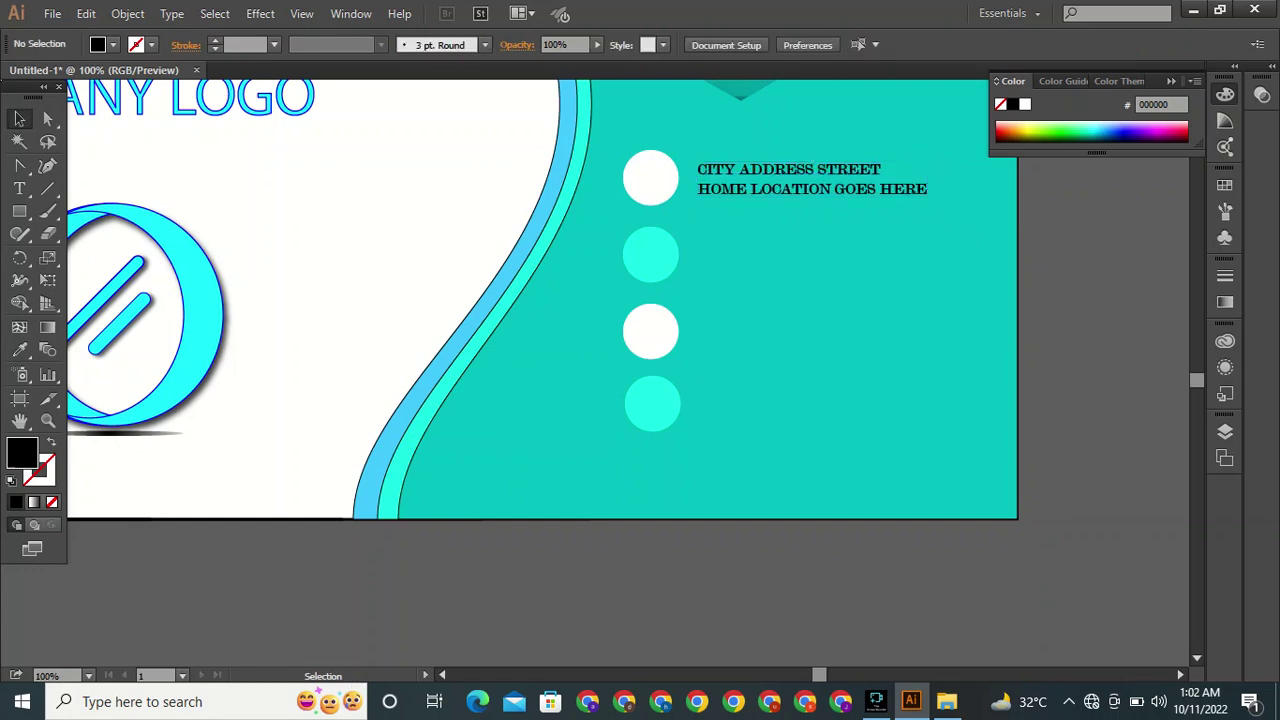
# Fill the address text with the turquoise of the second circle using the Eyedropper.
pyautogui.click(812, 187)
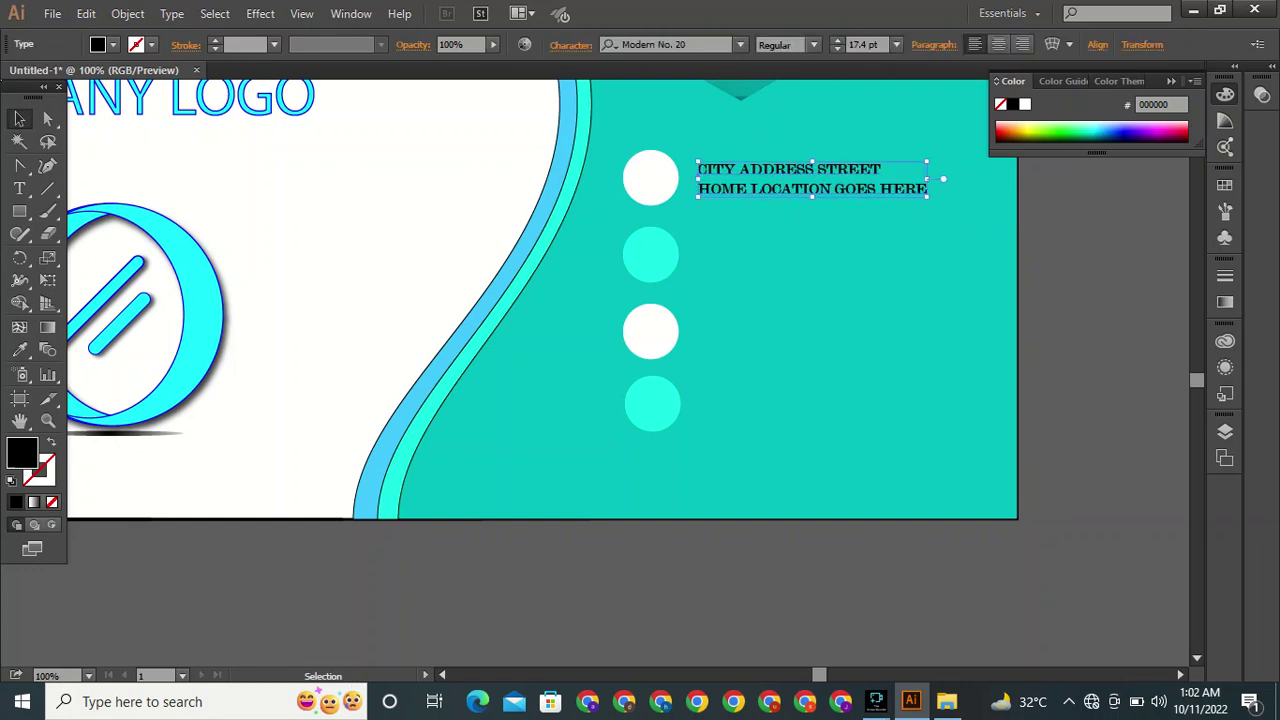
pyautogui.press('i')
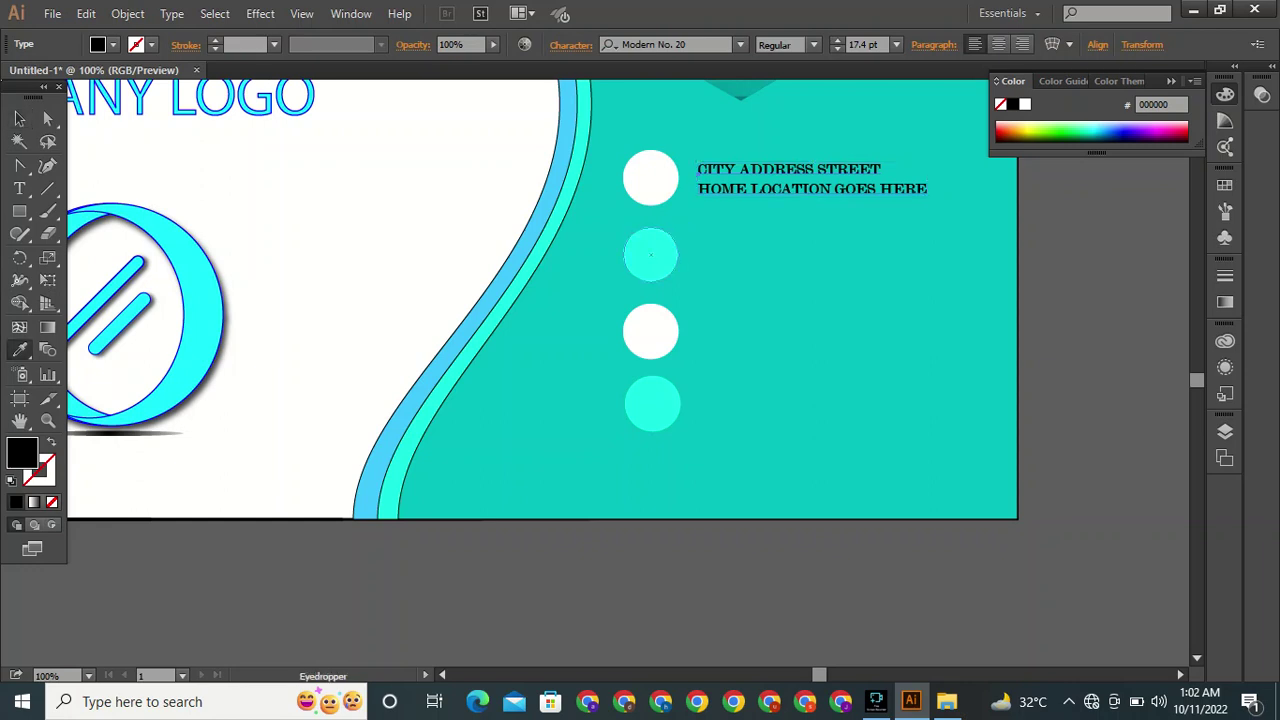
pyautogui.click(651, 254)
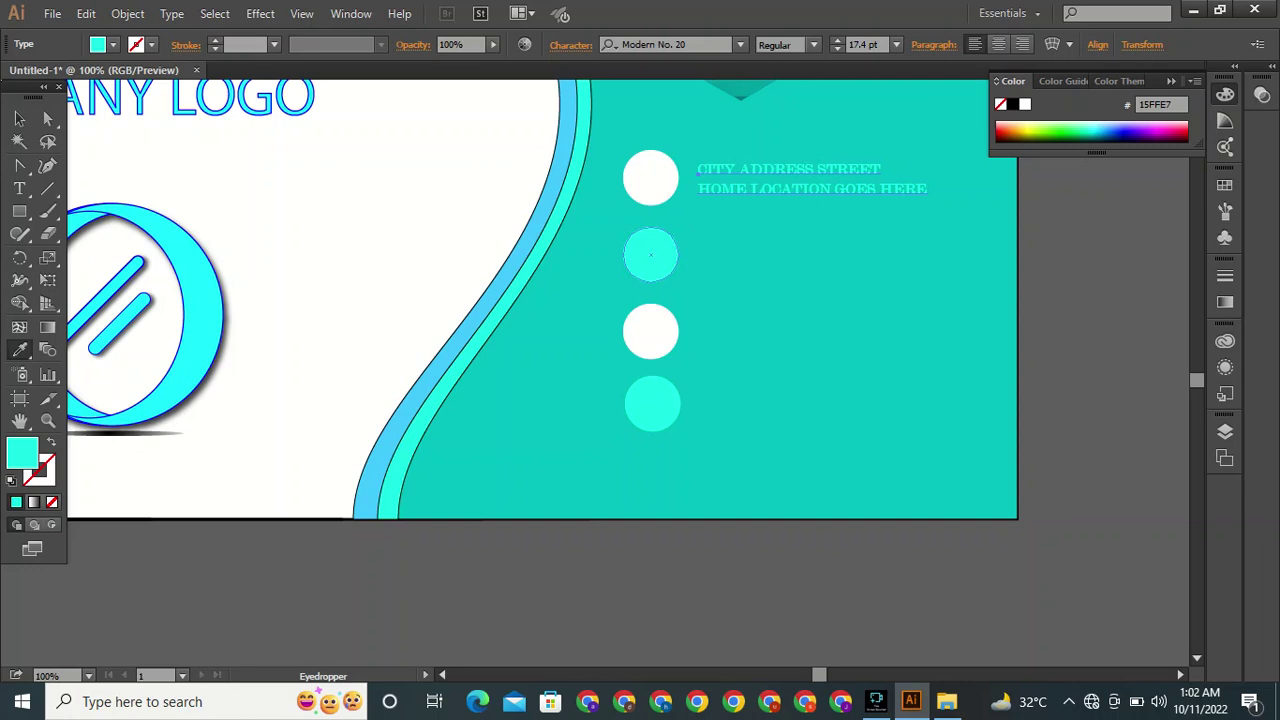
# Try a black and a blue outline on the address text, and settle on a 1 pt white stroke.
pyautogui.press('x')
pyautogui.click(1013, 104)
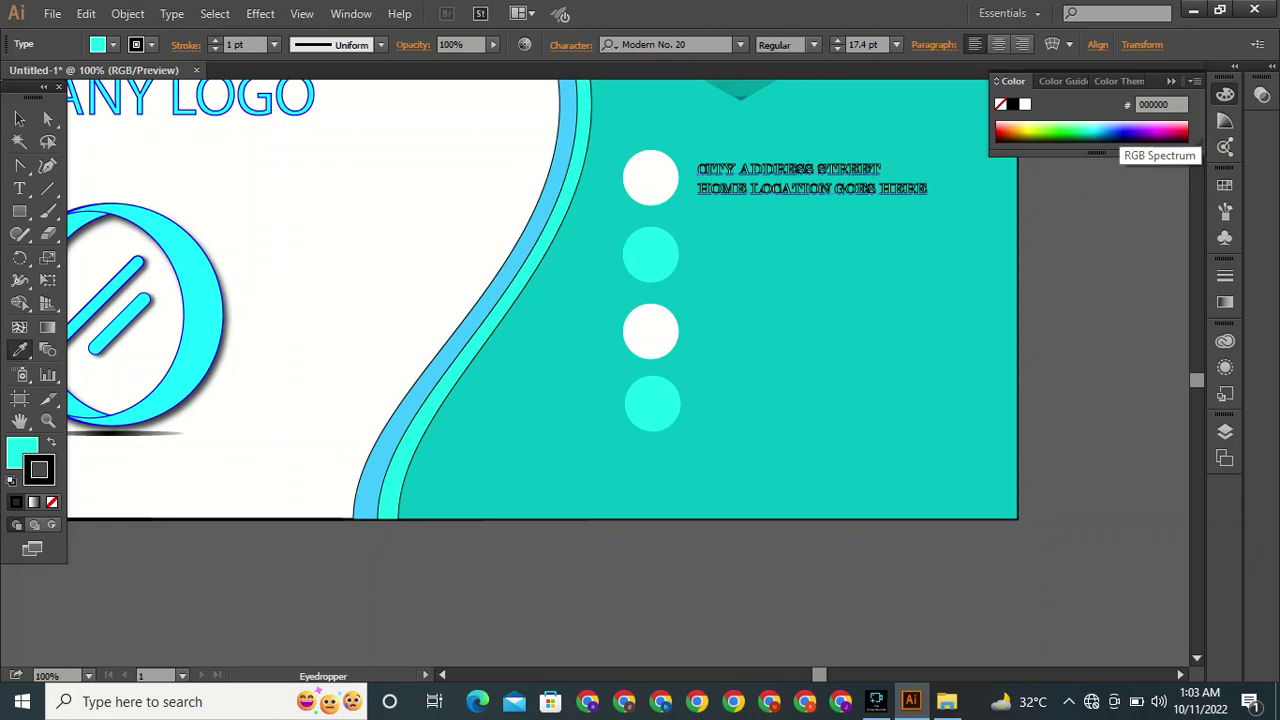
pyautogui.click(1155, 132)
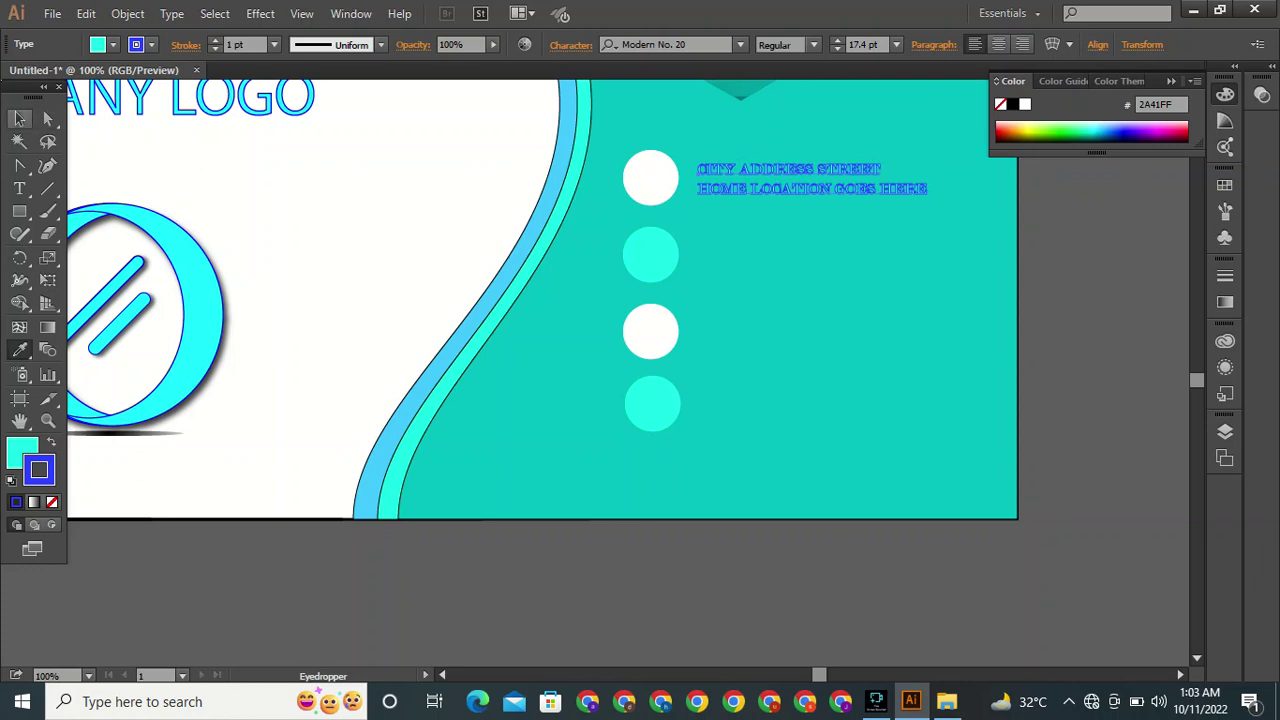
pyautogui.click(19, 118)
pyautogui.click(556, 199)
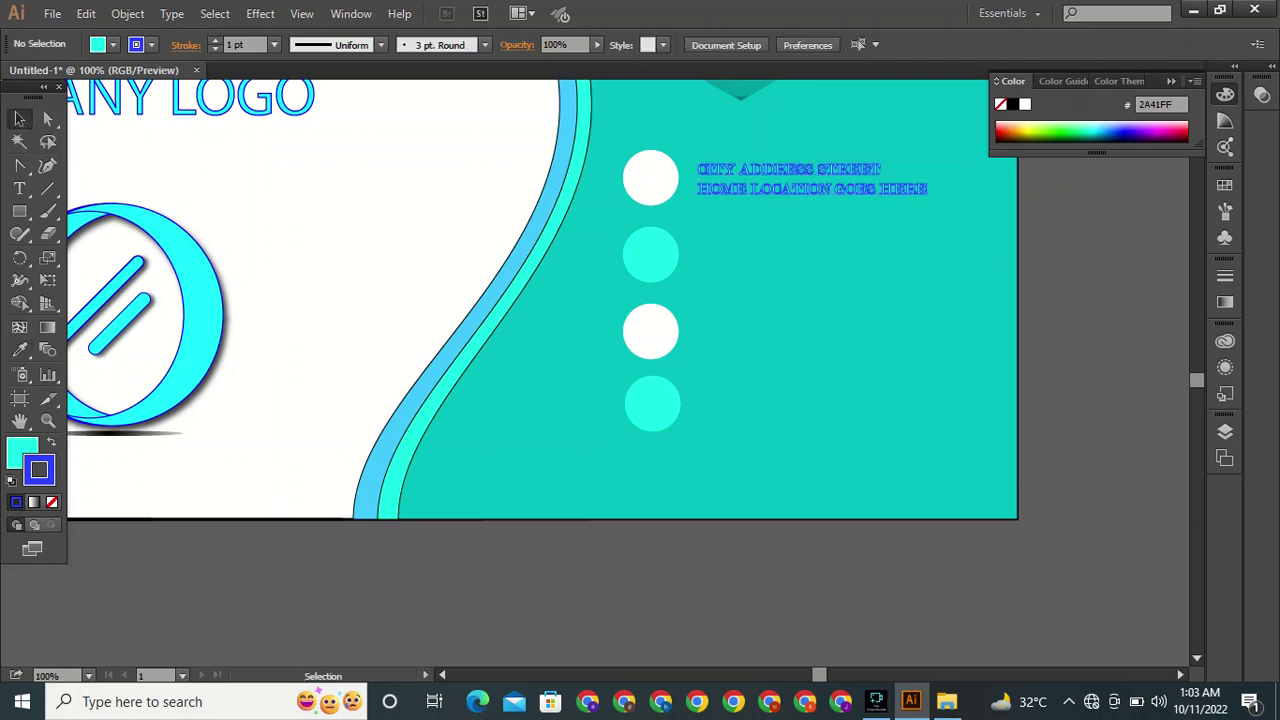
pyautogui.click(800, 178)
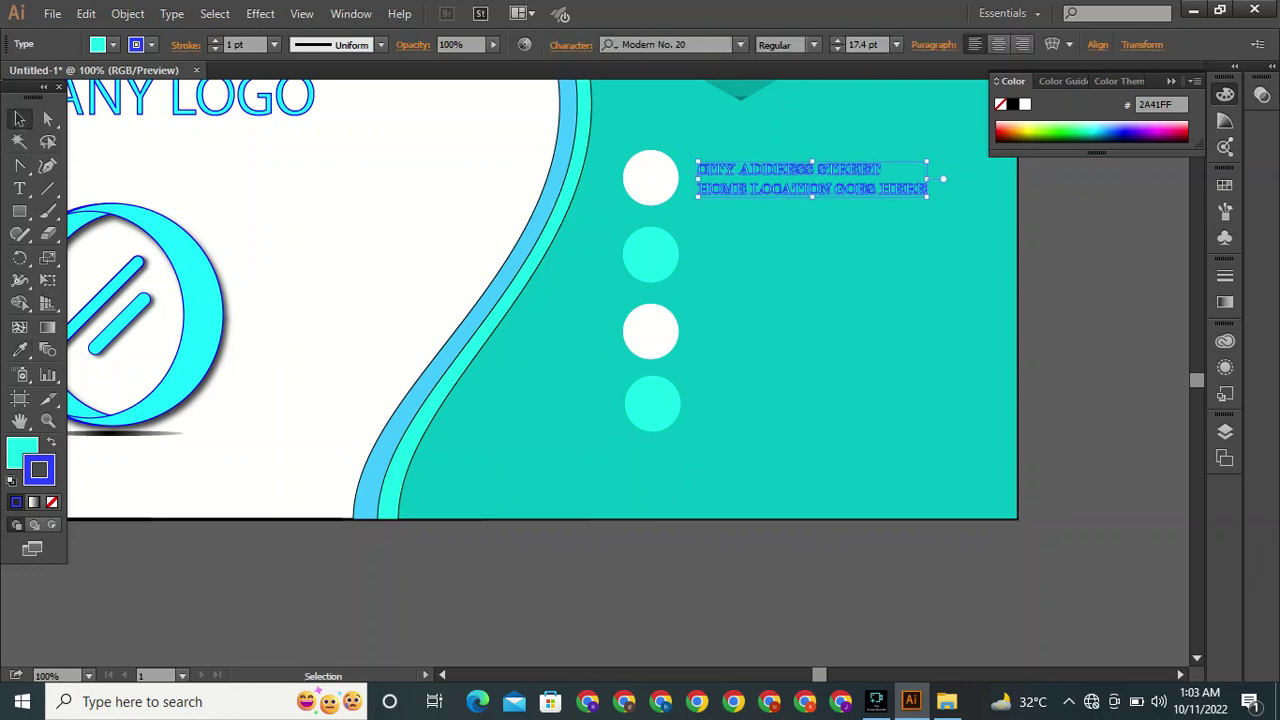
pyautogui.click(1025, 104)
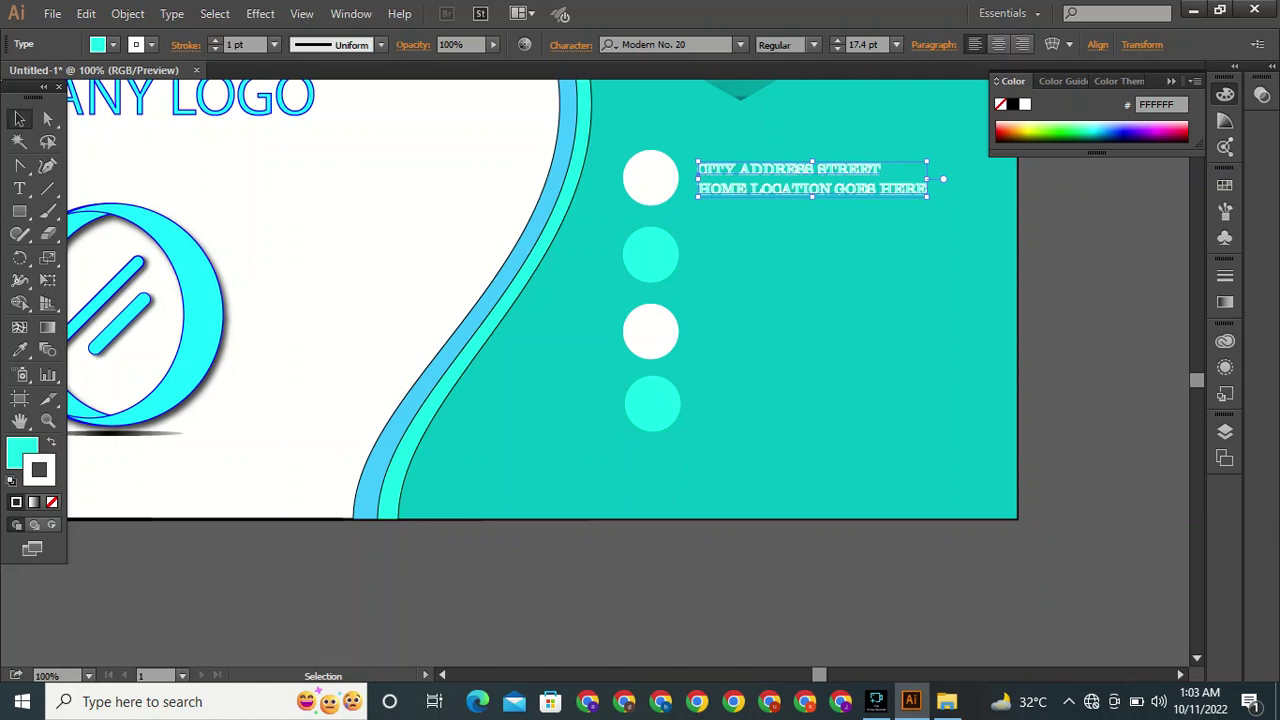
# Change the address text's font to Neometric Bold and clear the selection.
pyautogui.click(740, 44)
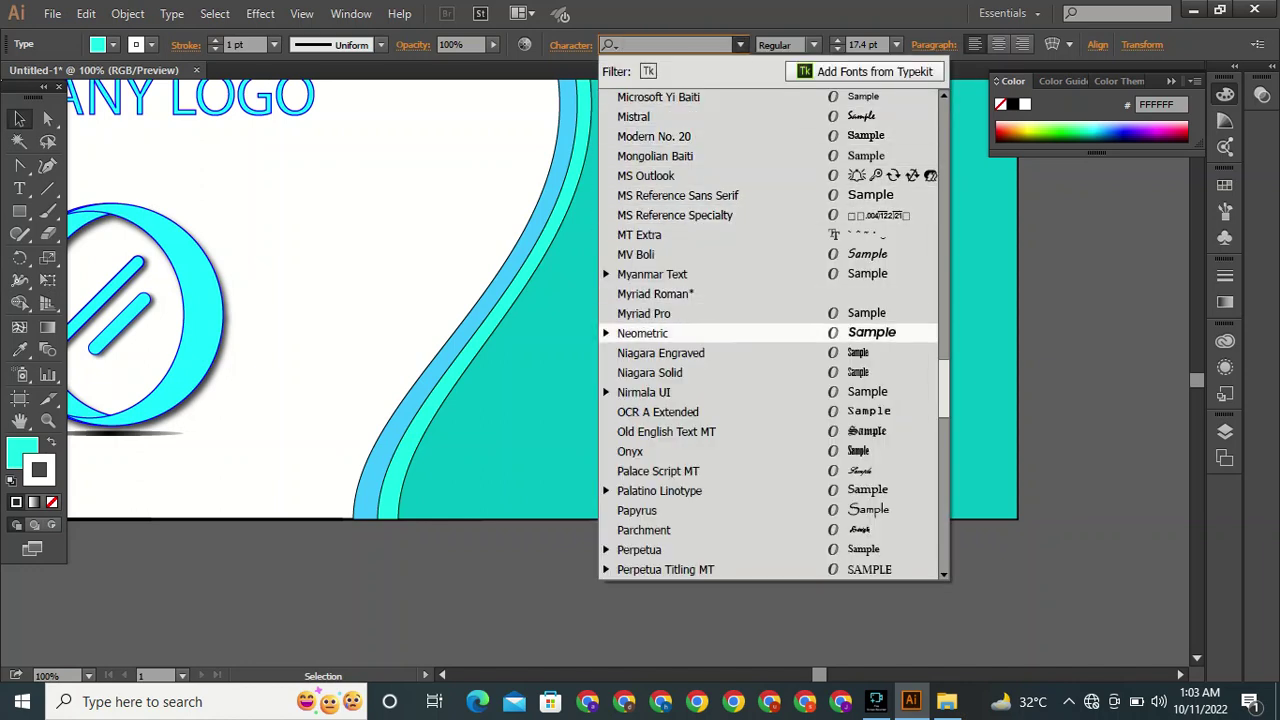
pyautogui.press('Return')
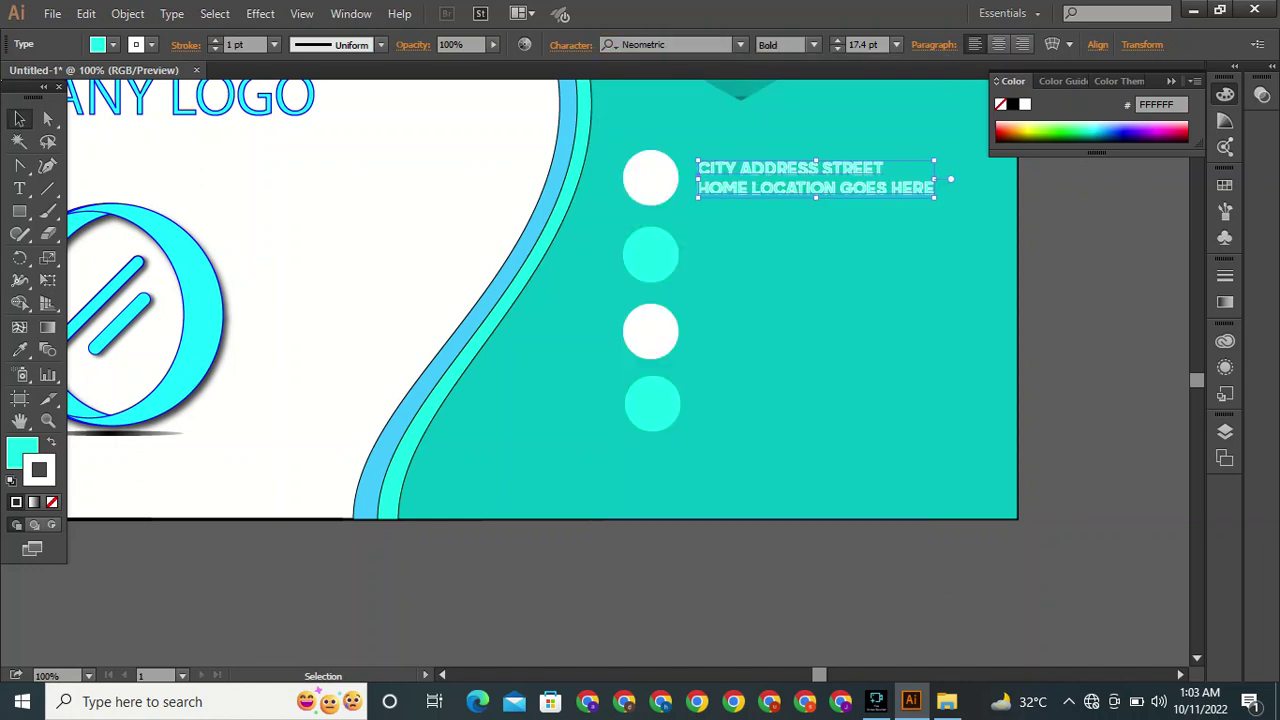
pyautogui.hotkey('ctrl', 'shift', 'a')
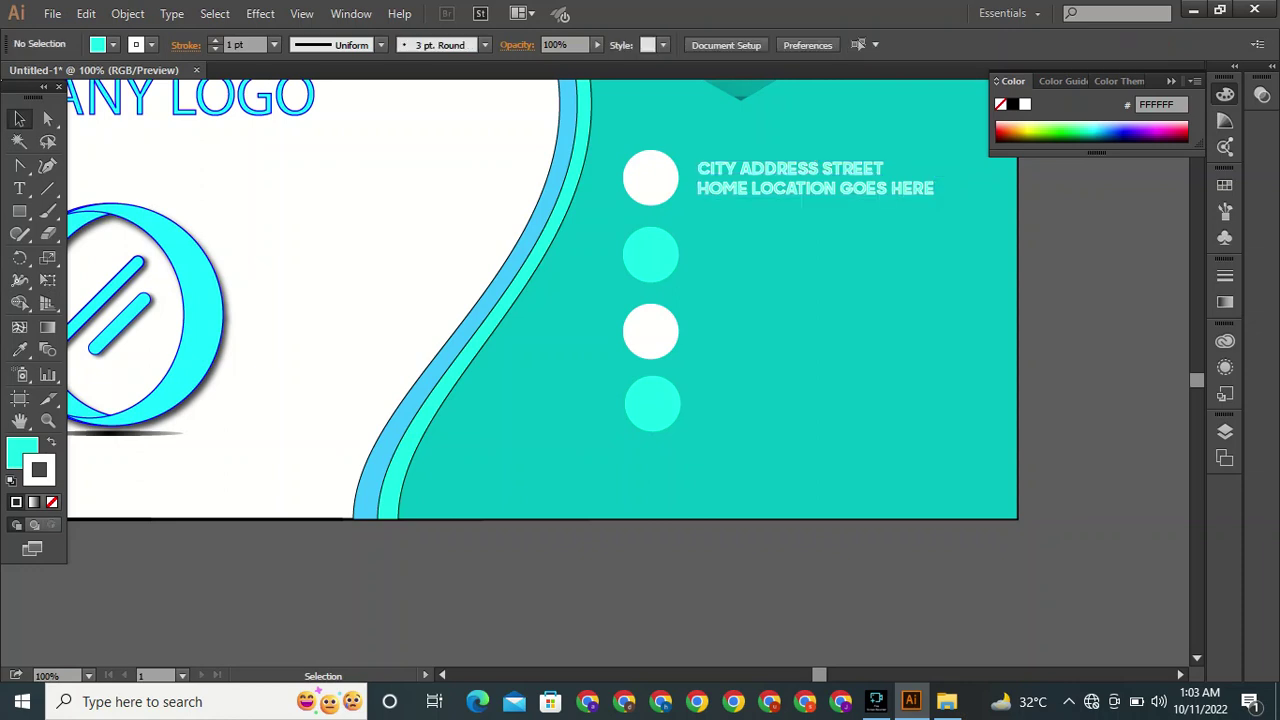
pyautogui.click(816, 188)
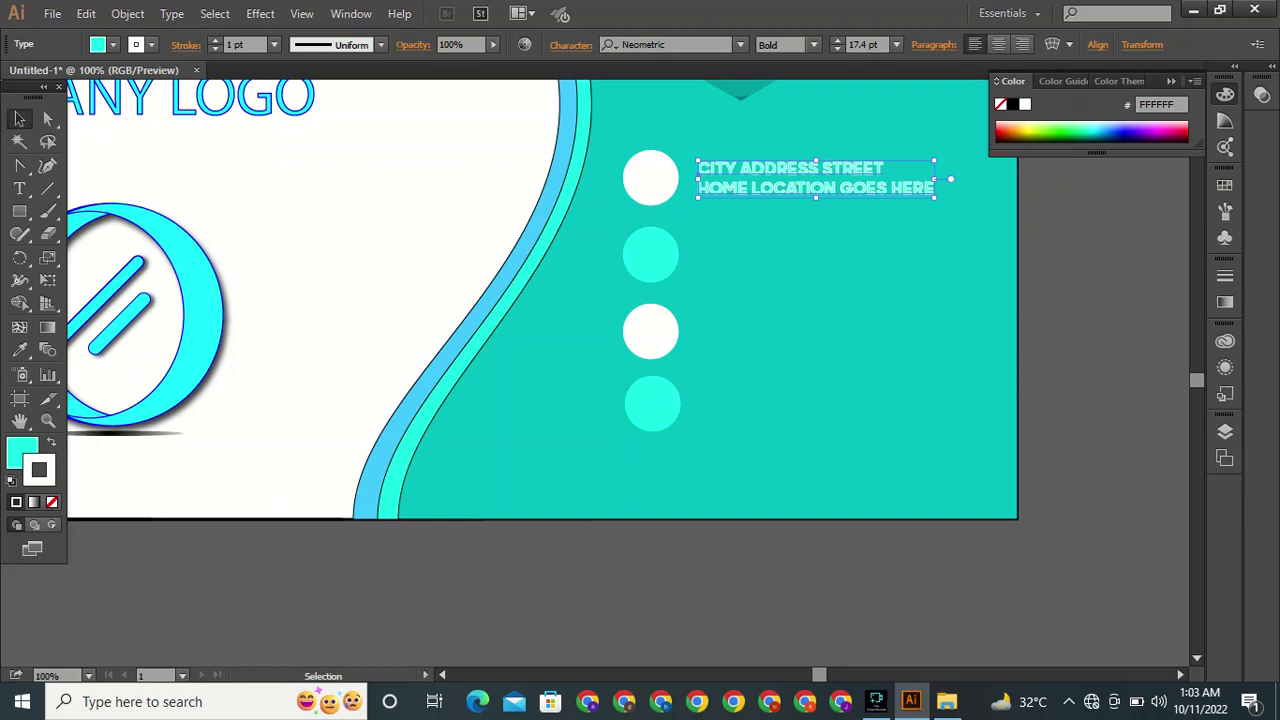
pyautogui.hotkey('ctrl', 'shift', 'a')
# Add a placeholder e-mail address as a new text line on the white area of the card.
pyautogui.press('t')
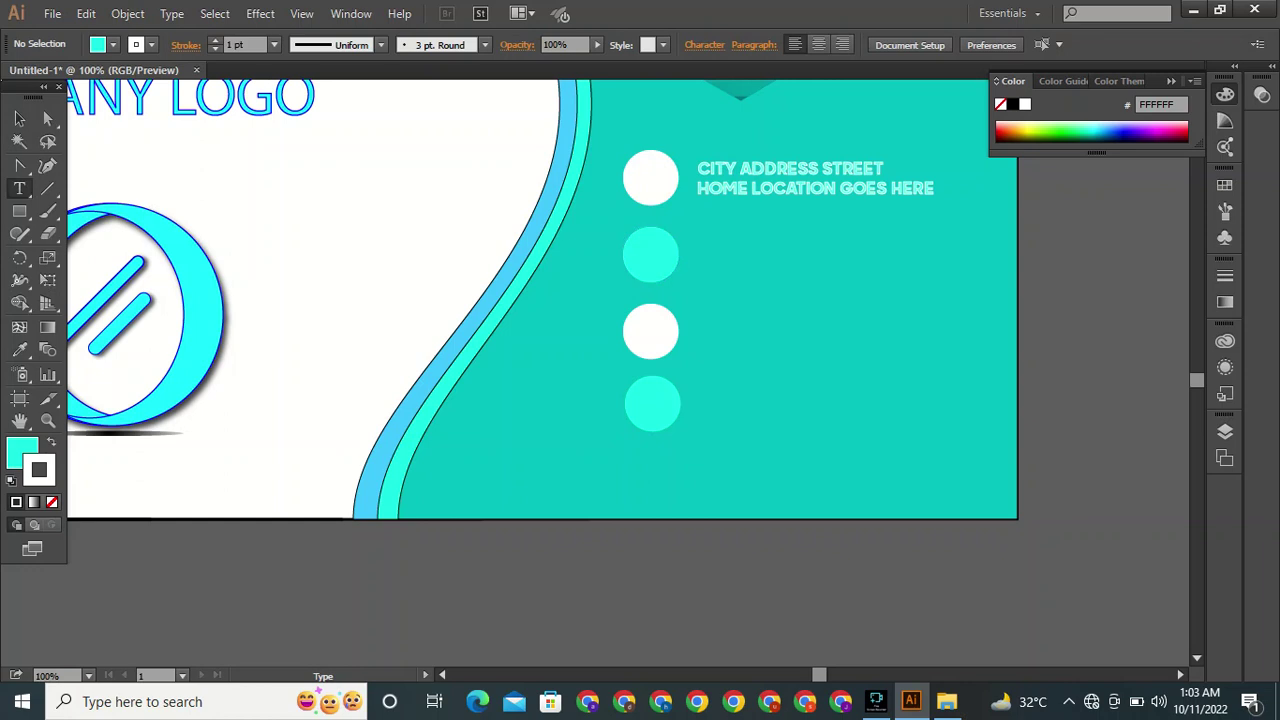
pyautogui.click(310, 172)
pyautogui.write('B')
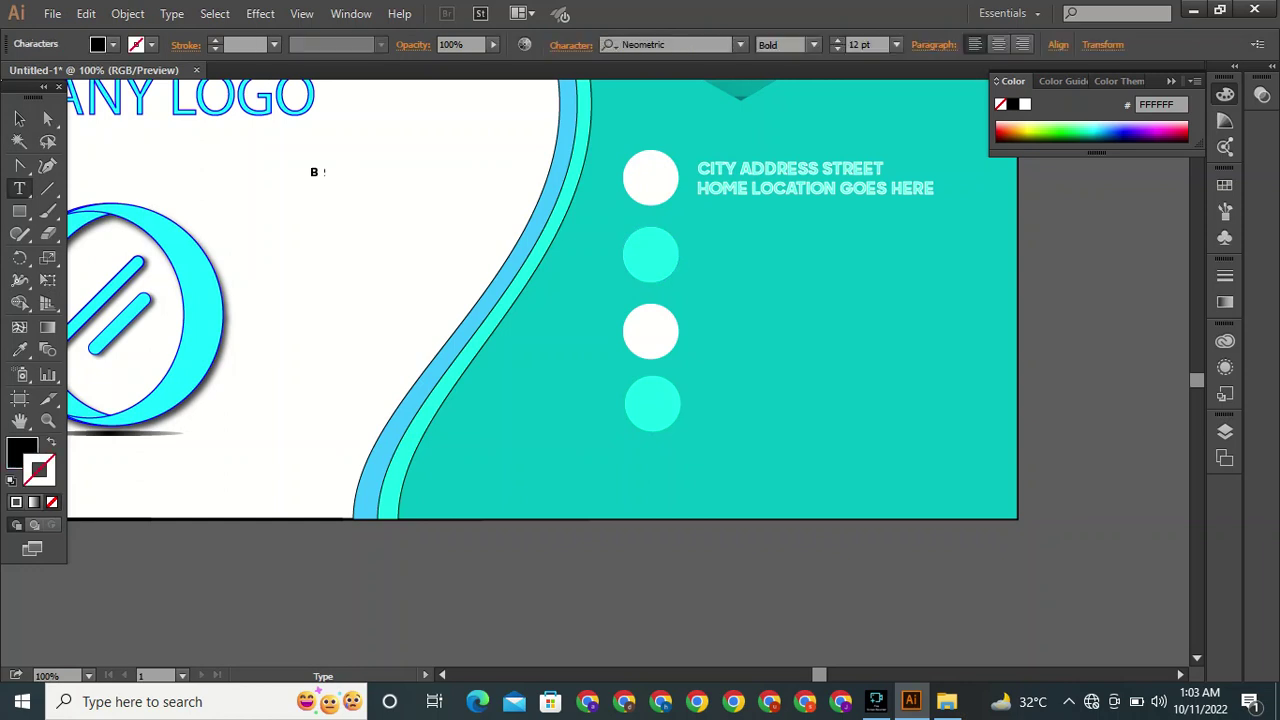
pyautogui.write('RAND NAME @MAI')
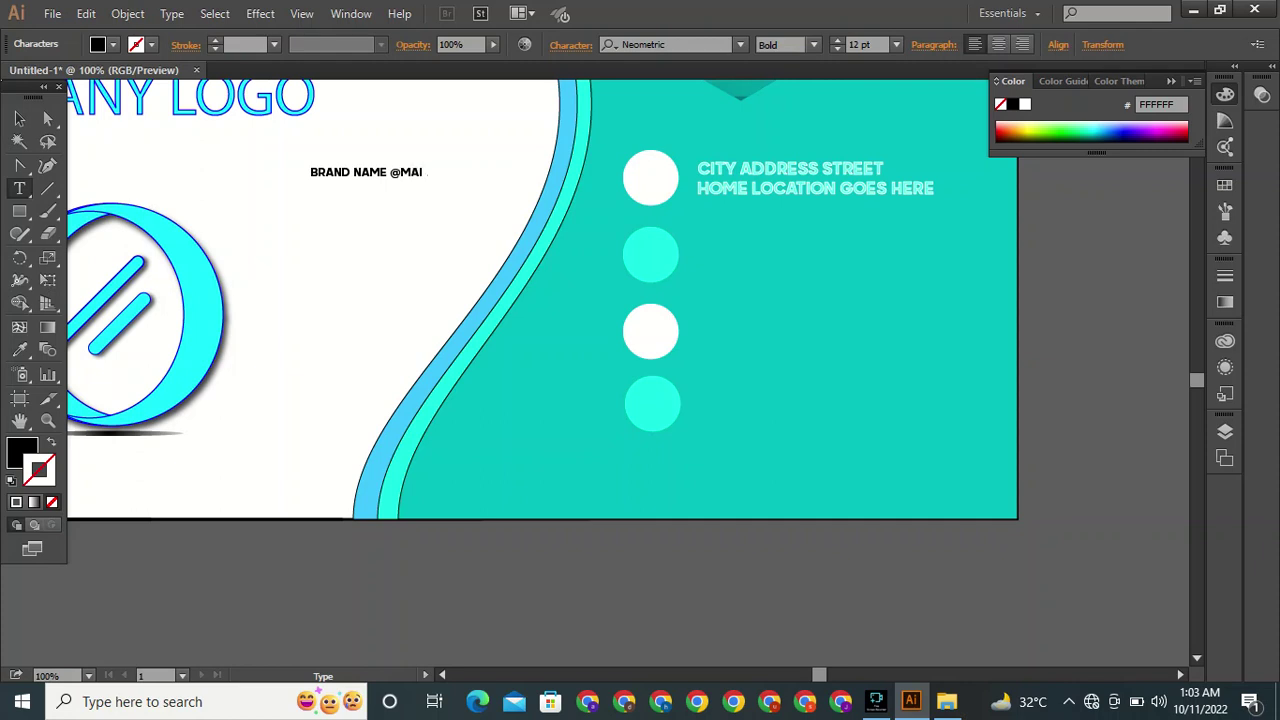
pyautogui.write('L.COM')
pyautogui.click(19, 119)
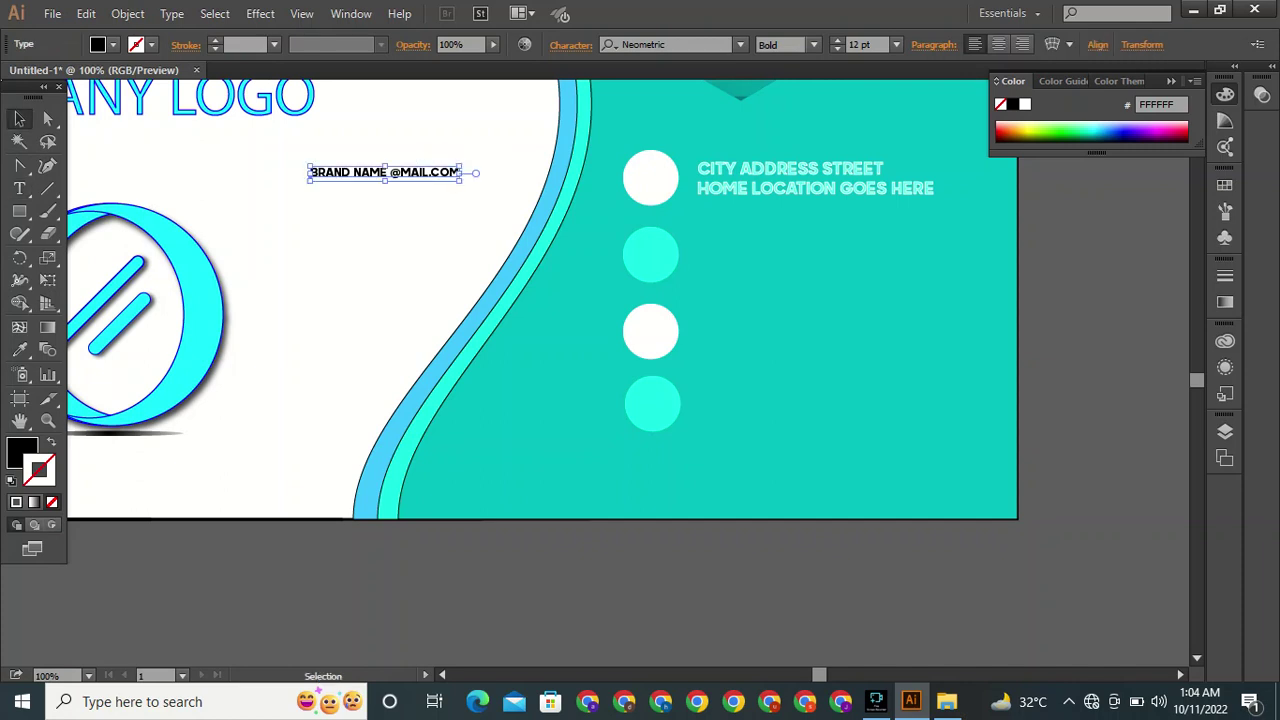
# Scale the e-mail text up to about 20.7 pt and place it beside the second circle, left-aligned with the address text.
pyautogui.moveTo(461, 180); pyautogui.dragTo(570, 187)
pyautogui.moveTo(453, 176); pyautogui.dragTo(840, 262)
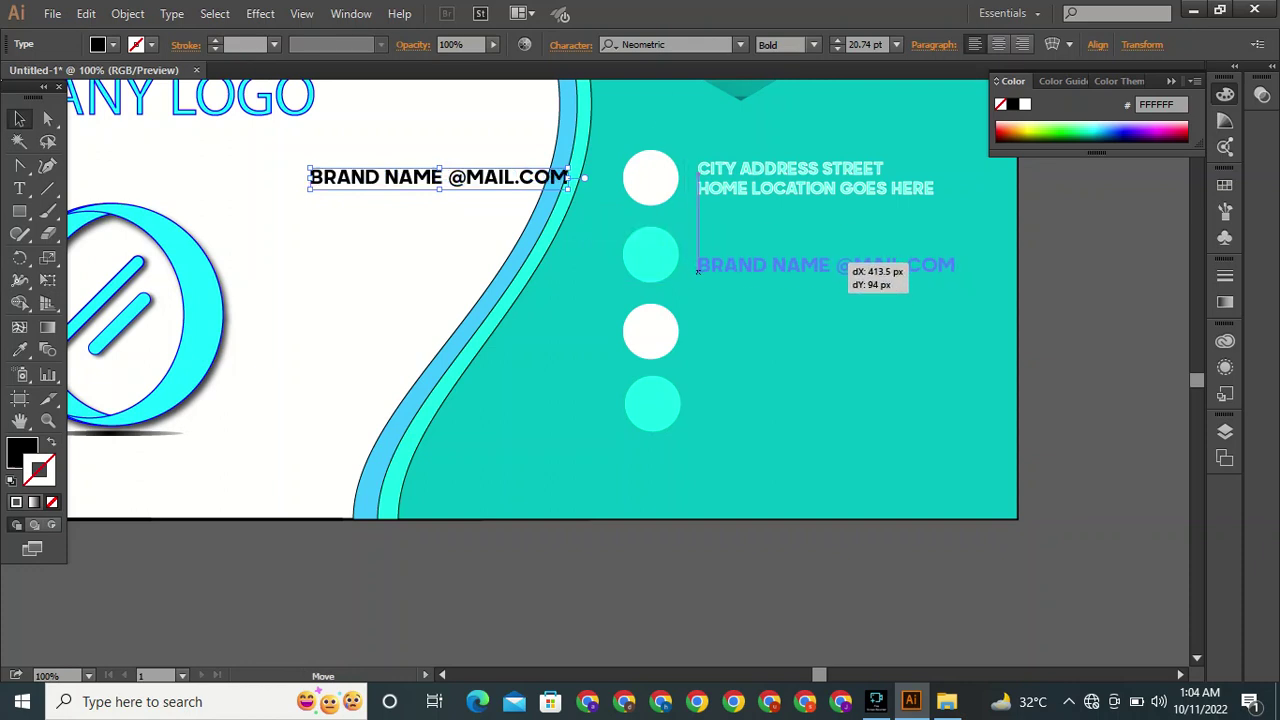
pyautogui.moveTo(698, 271)
pyautogui.mouseDown()
pyautogui.moveTo(692, 282)
pyautogui.moveTo(698, 268)
pyautogui.mouseUp()
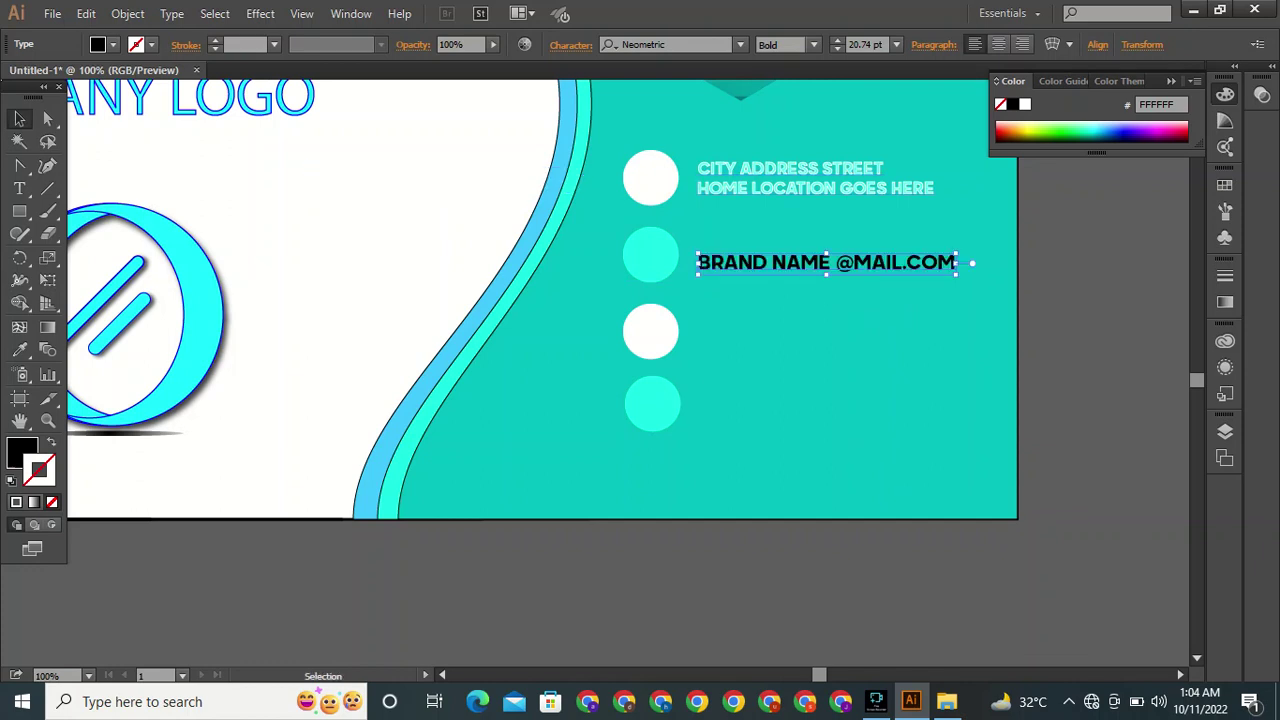
# Fill the e-mail text with the second circle's turquoise using the Eyedropper, add a 1 pt white stroke and deselect it.
pyautogui.press('i')
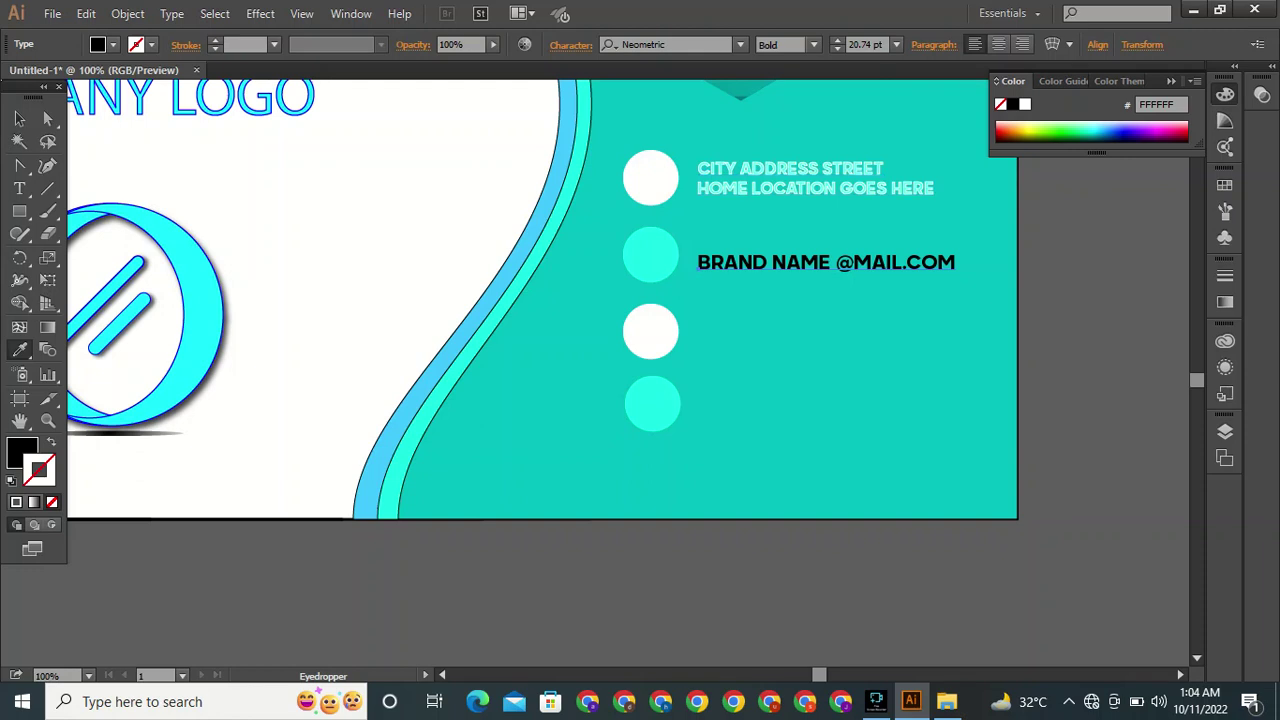
pyautogui.press('x')
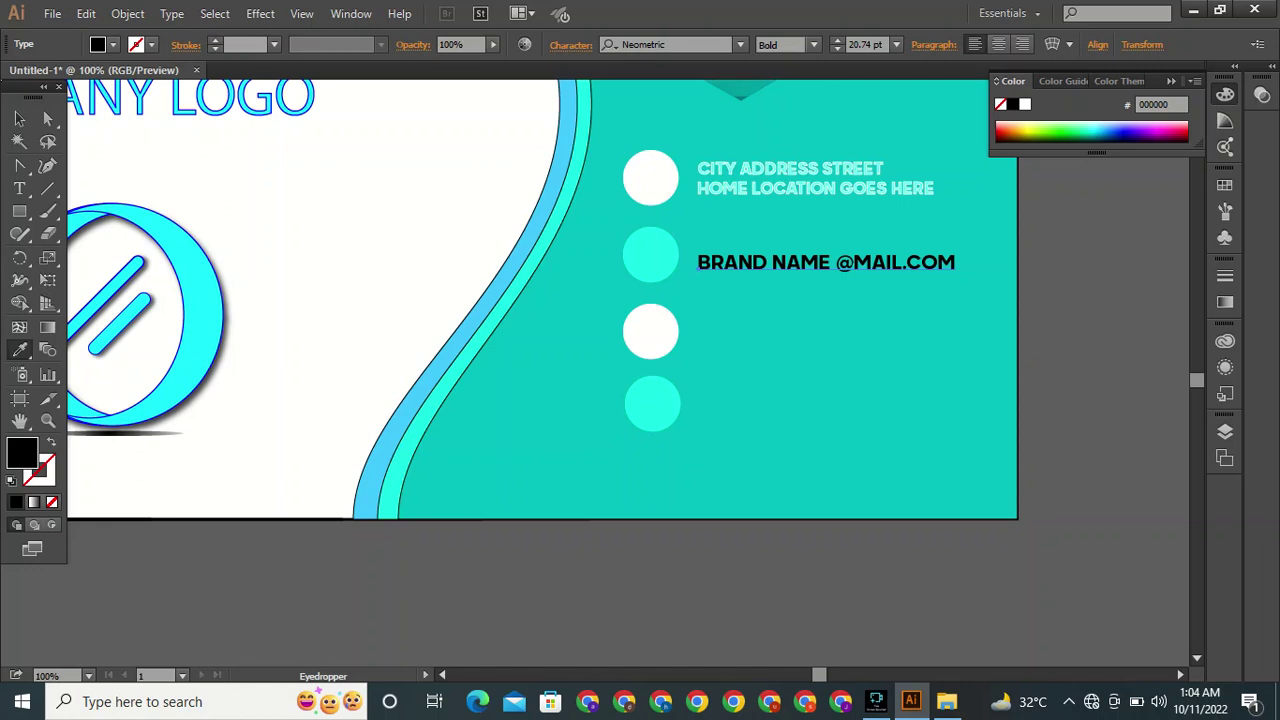
pyautogui.click(651, 178)
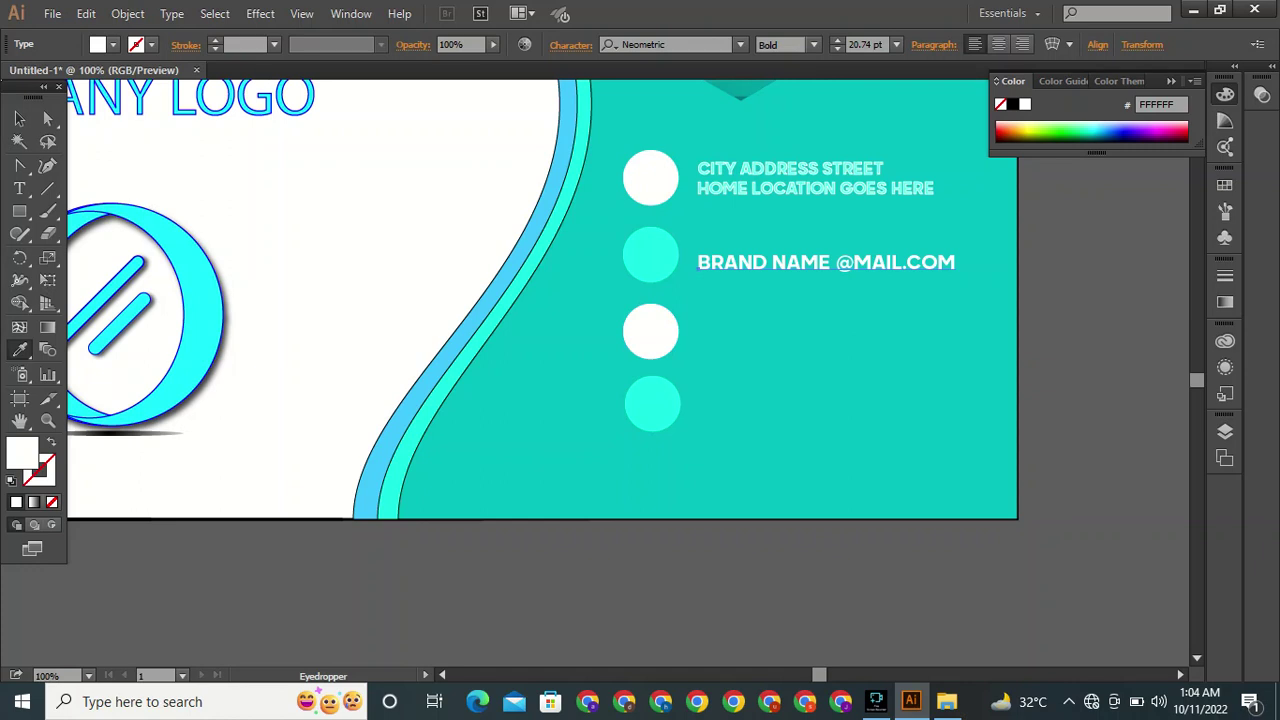
pyautogui.press('x')
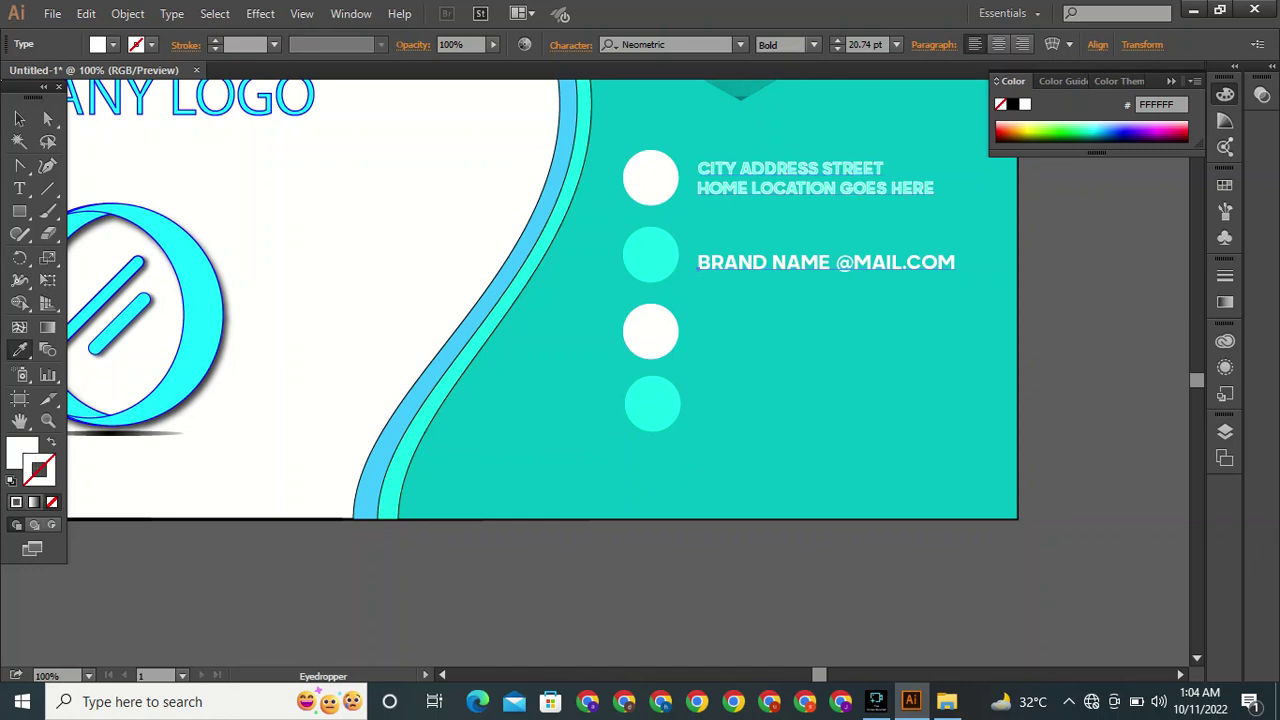
pyautogui.click(651, 255)
pyautogui.click(651, 255)
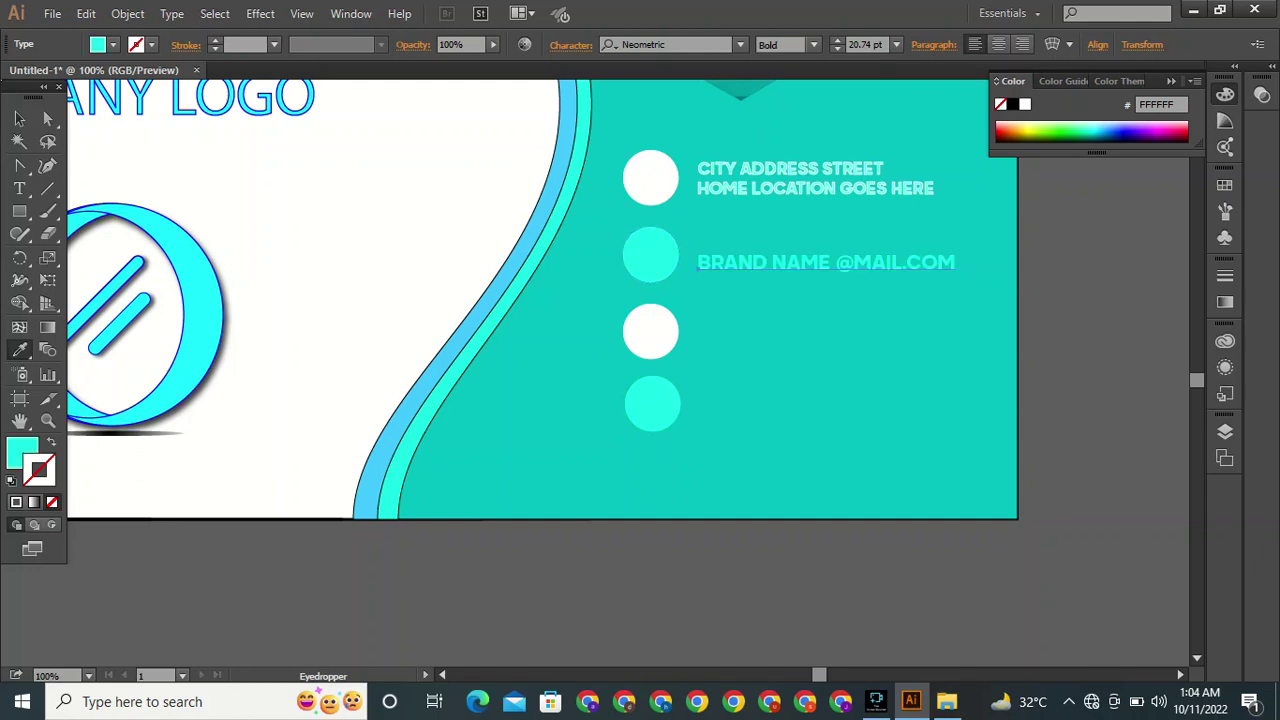
pyautogui.click(16, 502)
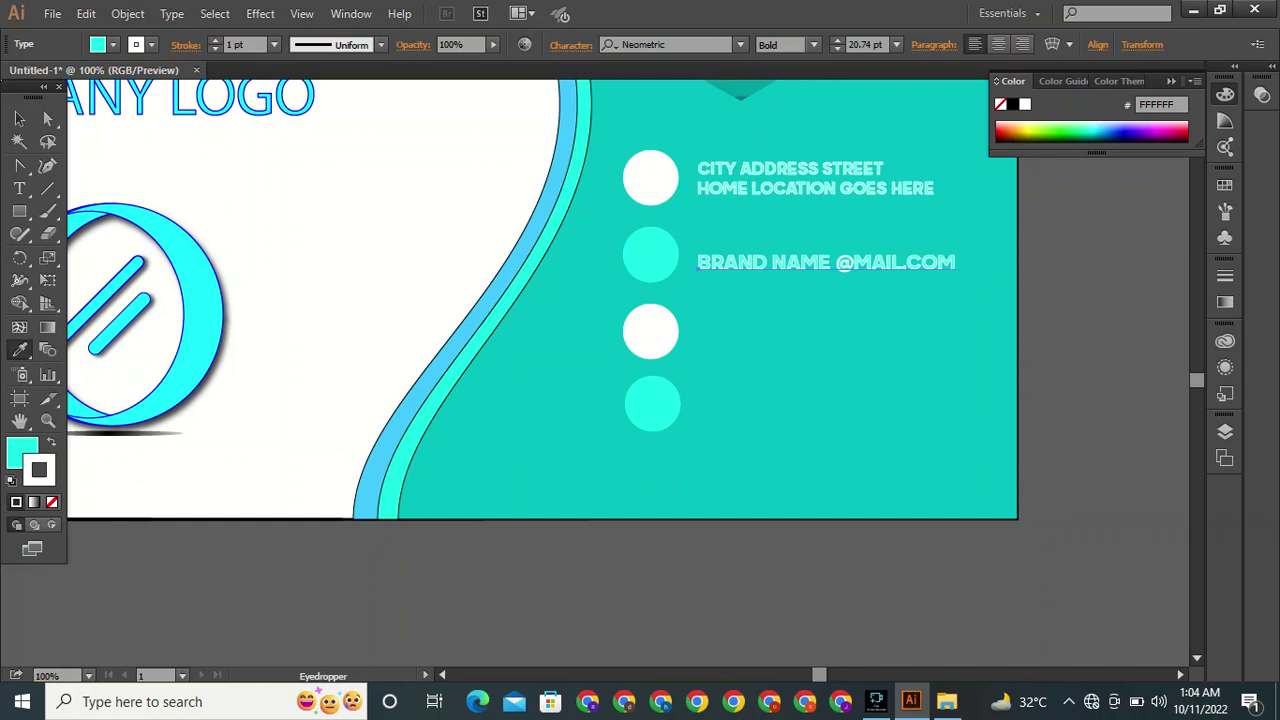
pyautogui.click(20, 119)
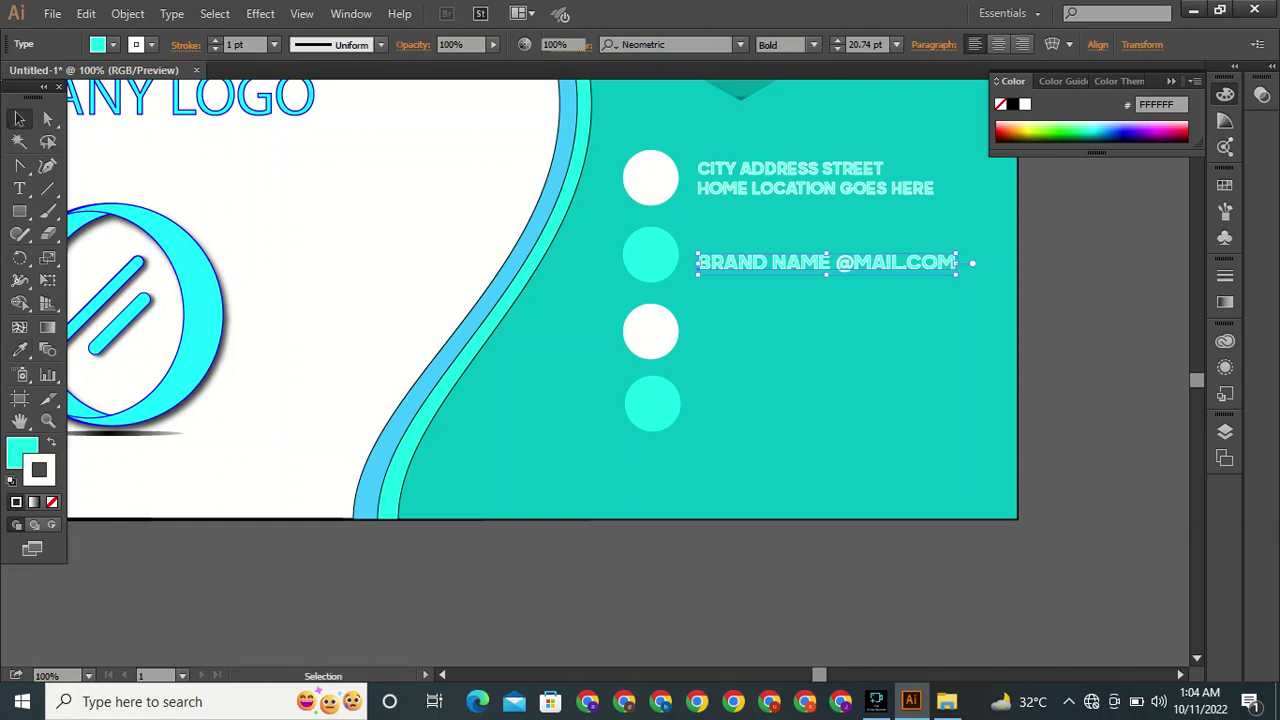
pyautogui.click(1097, 290)
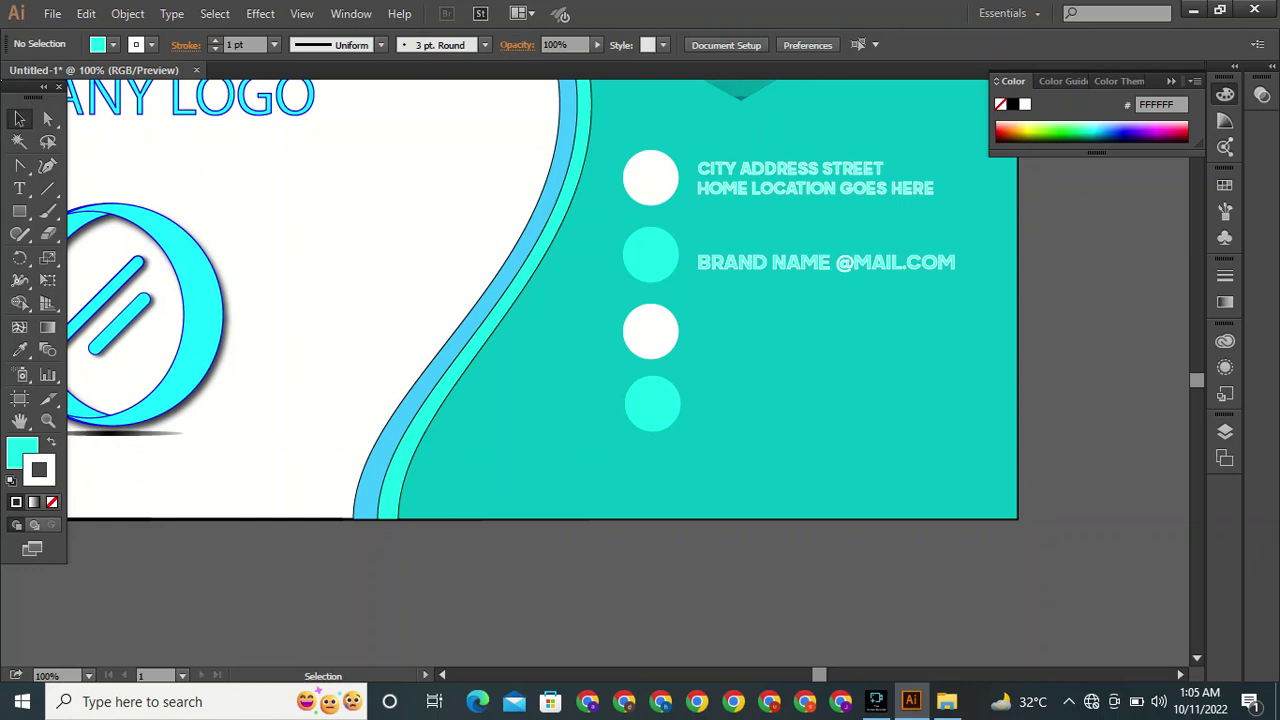
# Add a placeholder phone number as a new text line on the white area of the card.
pyautogui.press('t')
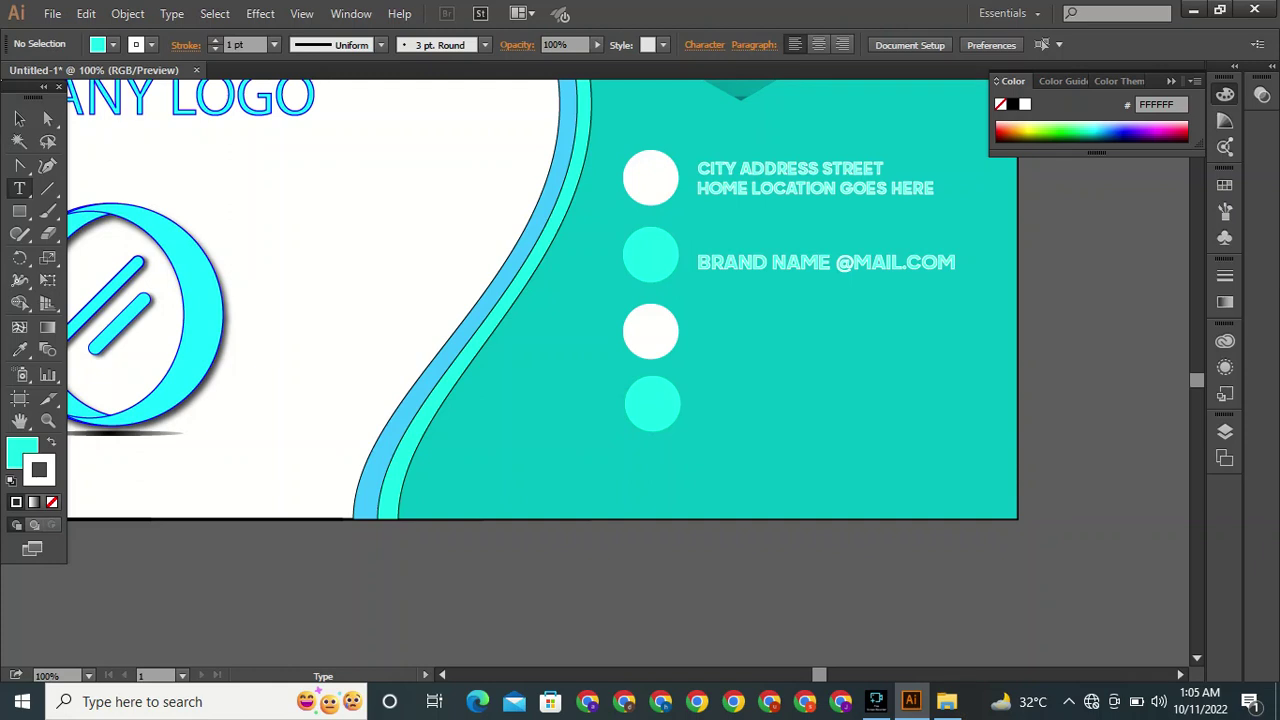
pyautogui.click(700, 338)
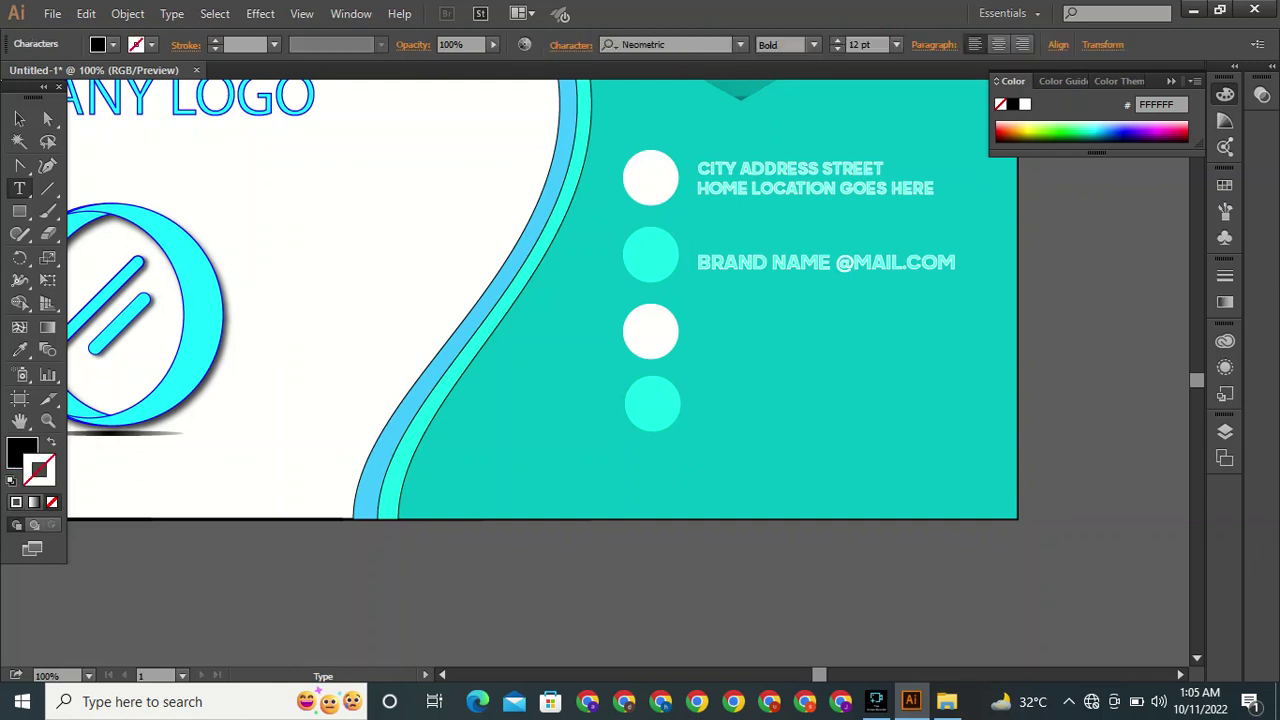
pyautogui.click(256, 214)
pyautogui.write('+123456789')
pyautogui.click(19, 118)
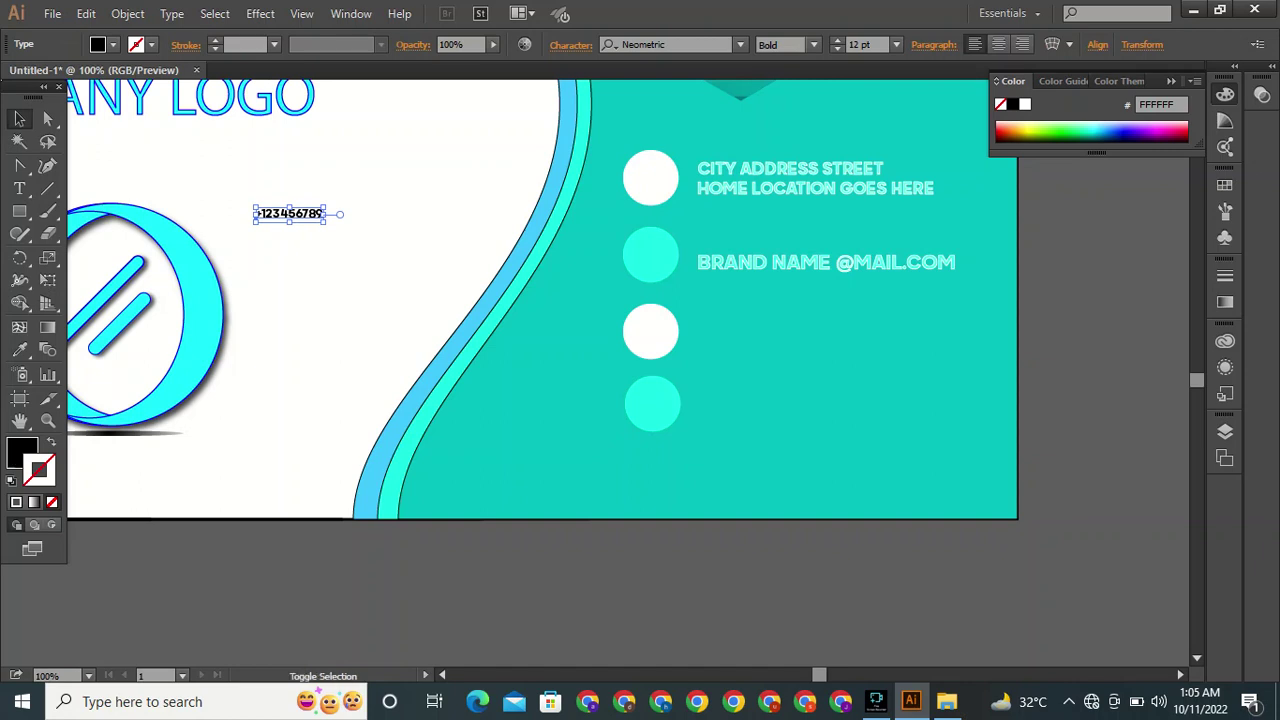
# Enlarge the phone number text, place it beside the third circle and flatten it to about 24.6 pt.
pyautogui.moveTo(325, 221); pyautogui.dragTo(437, 240)
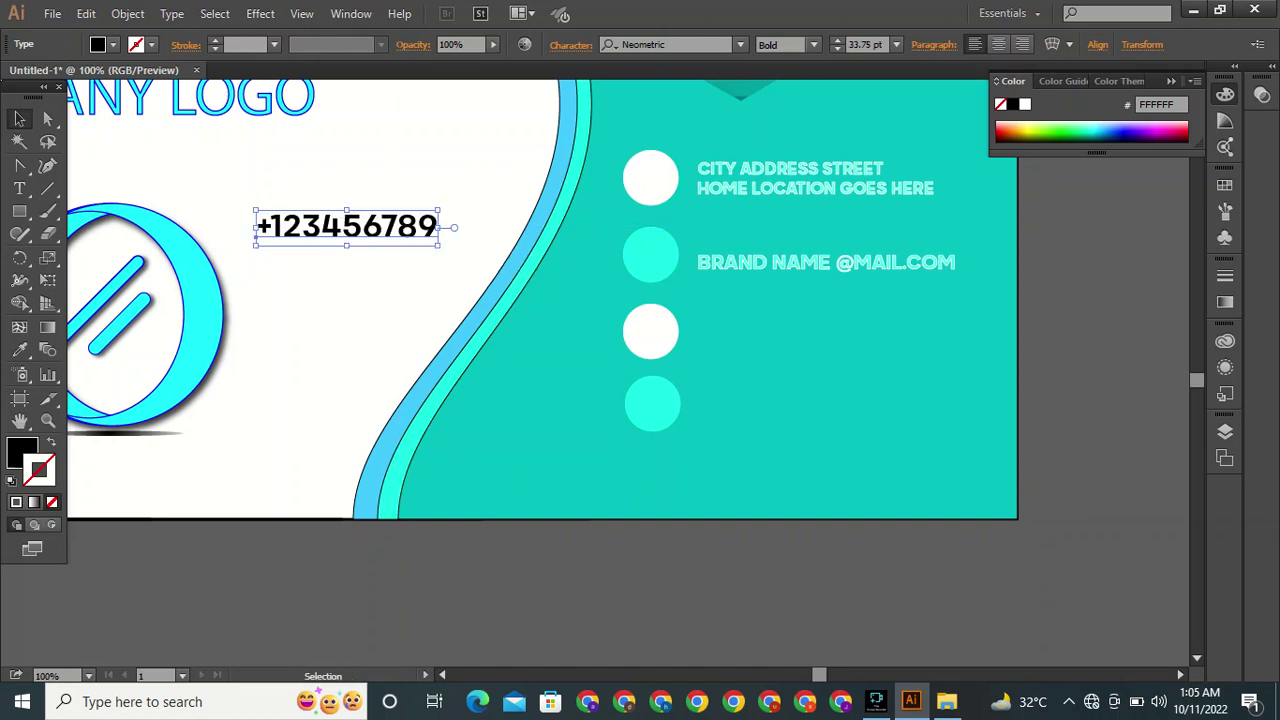
pyautogui.moveTo(256, 236); pyautogui.dragTo(698, 349)
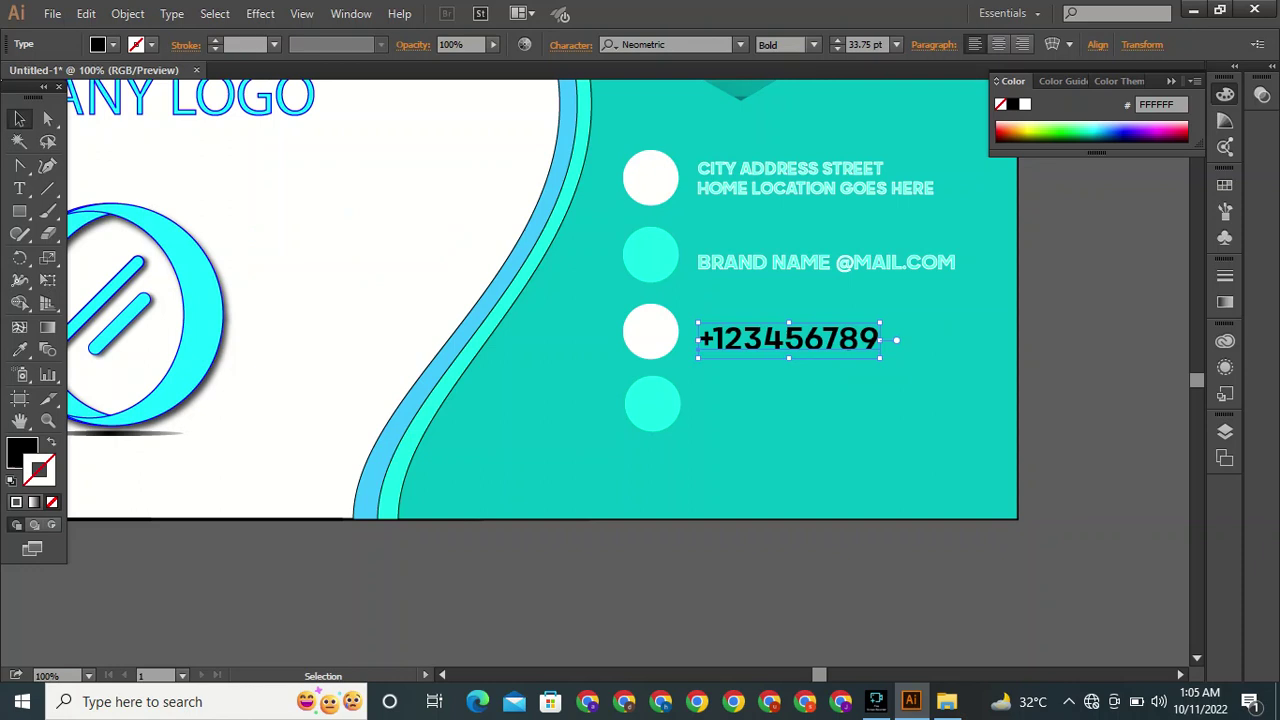
pyautogui.moveTo(880, 357); pyautogui.dragTo(876, 347)
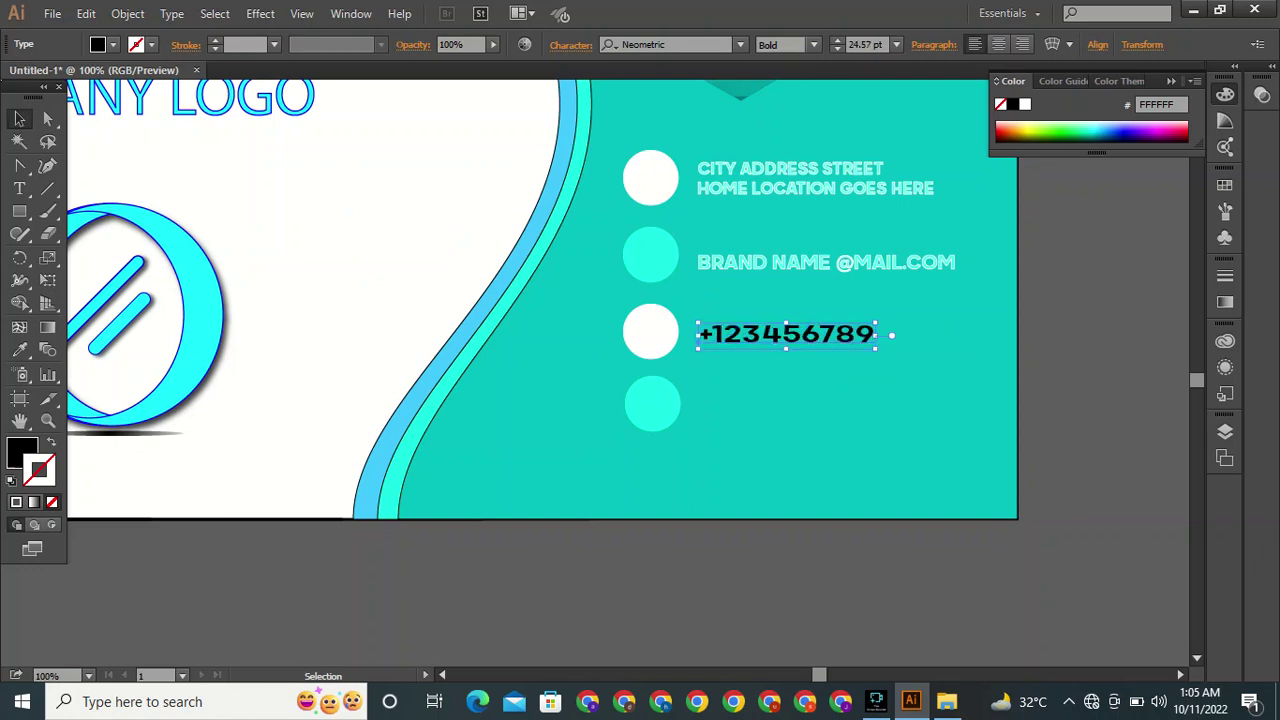
pyautogui.hotkey('ctrl', 'shift', 'a')
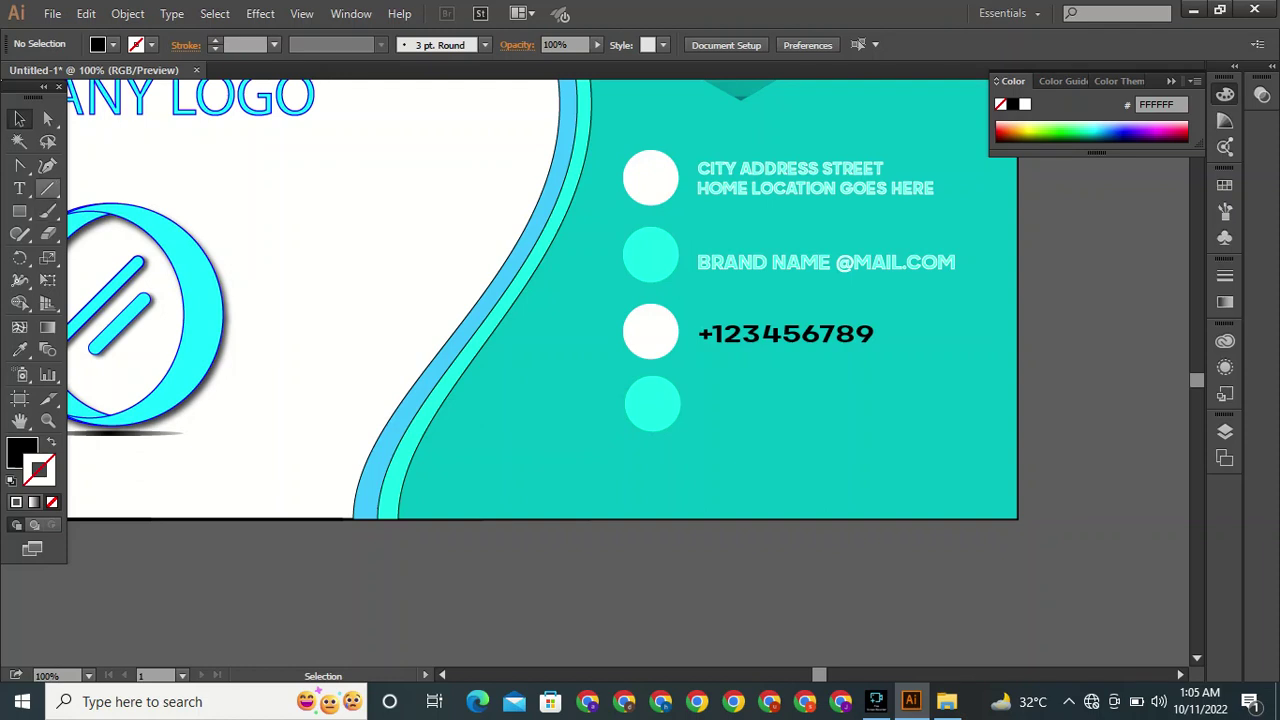
pyautogui.click(19, 189)
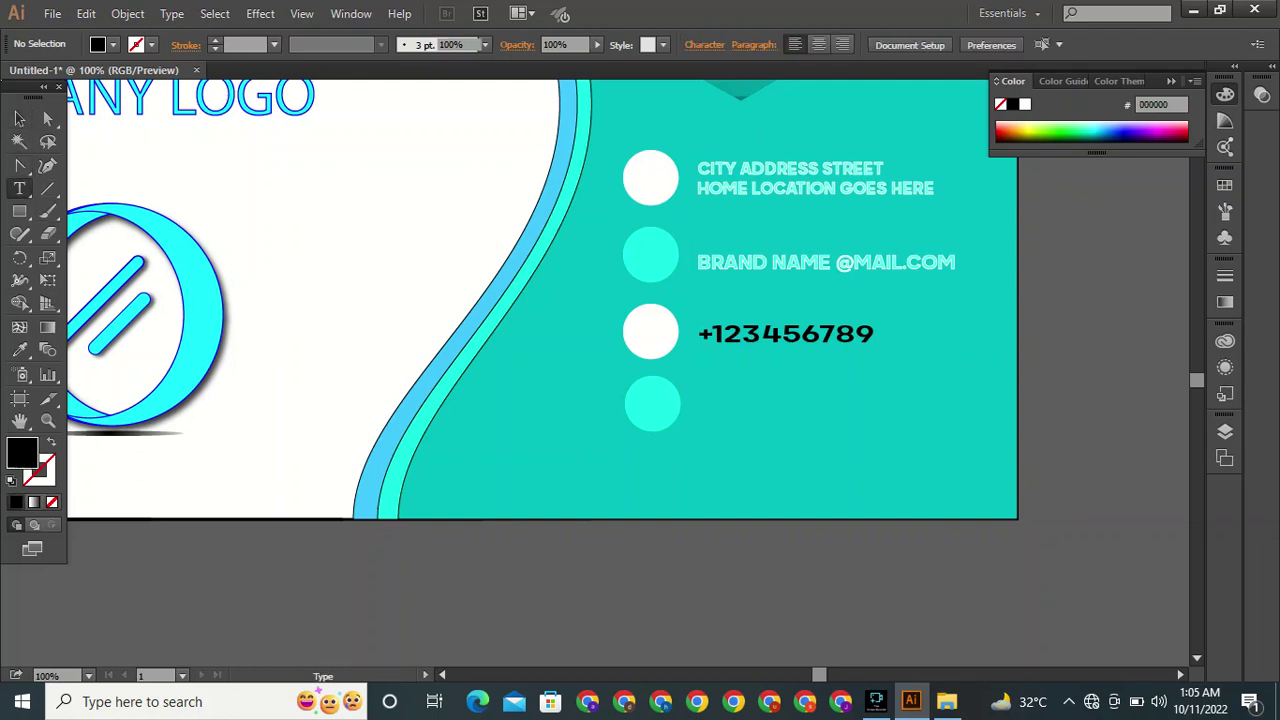
pyautogui.click(243, 183)
pyautogui.write('www')
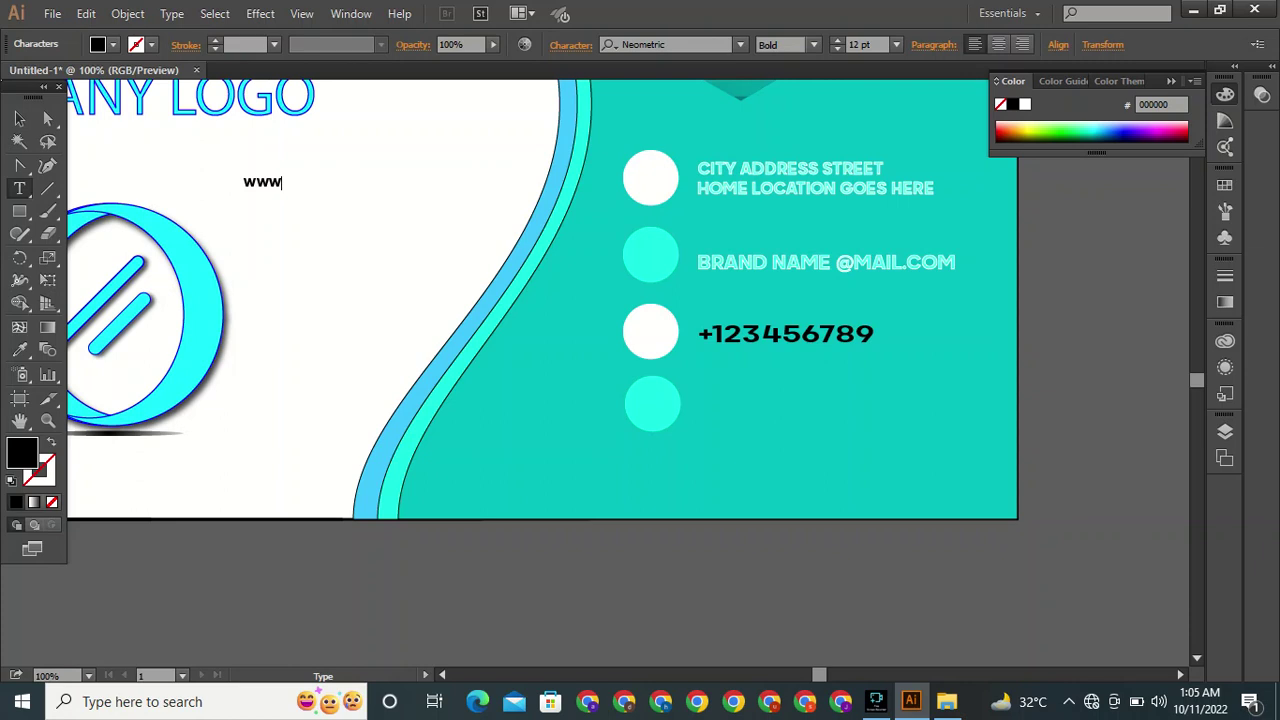
pyautogui.write('.brand.name.com')
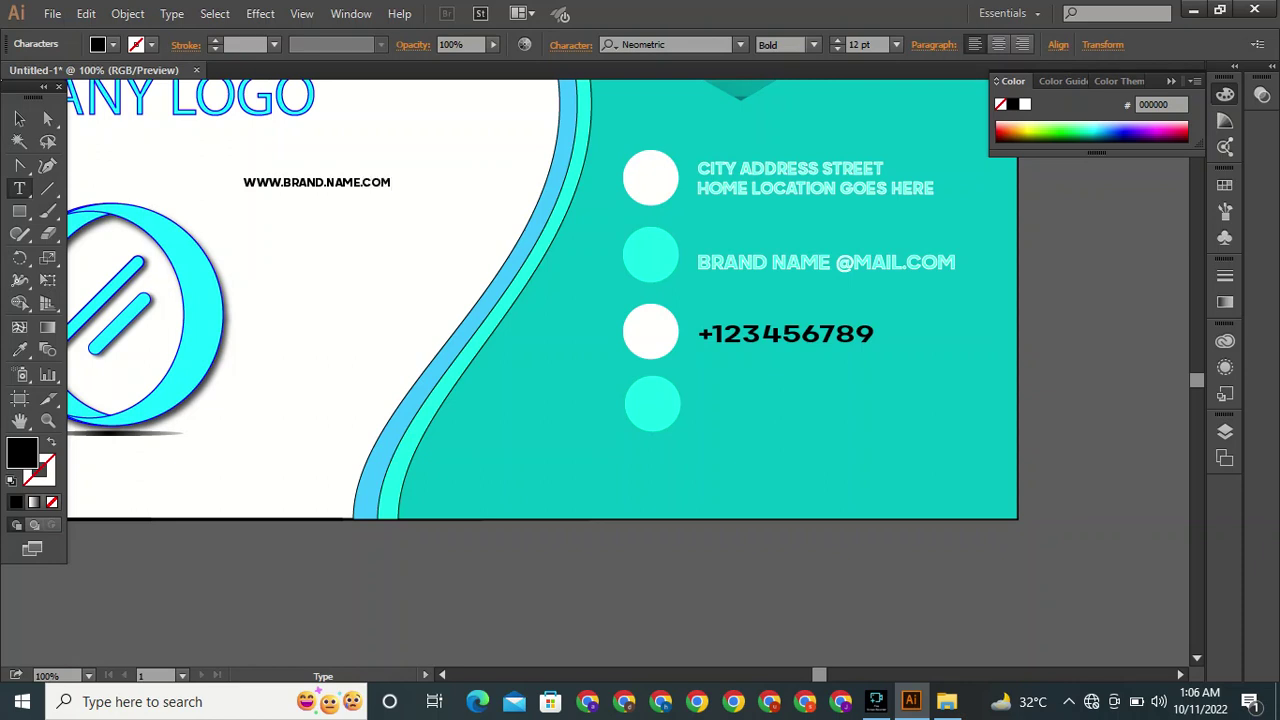
pyautogui.press('Escape')
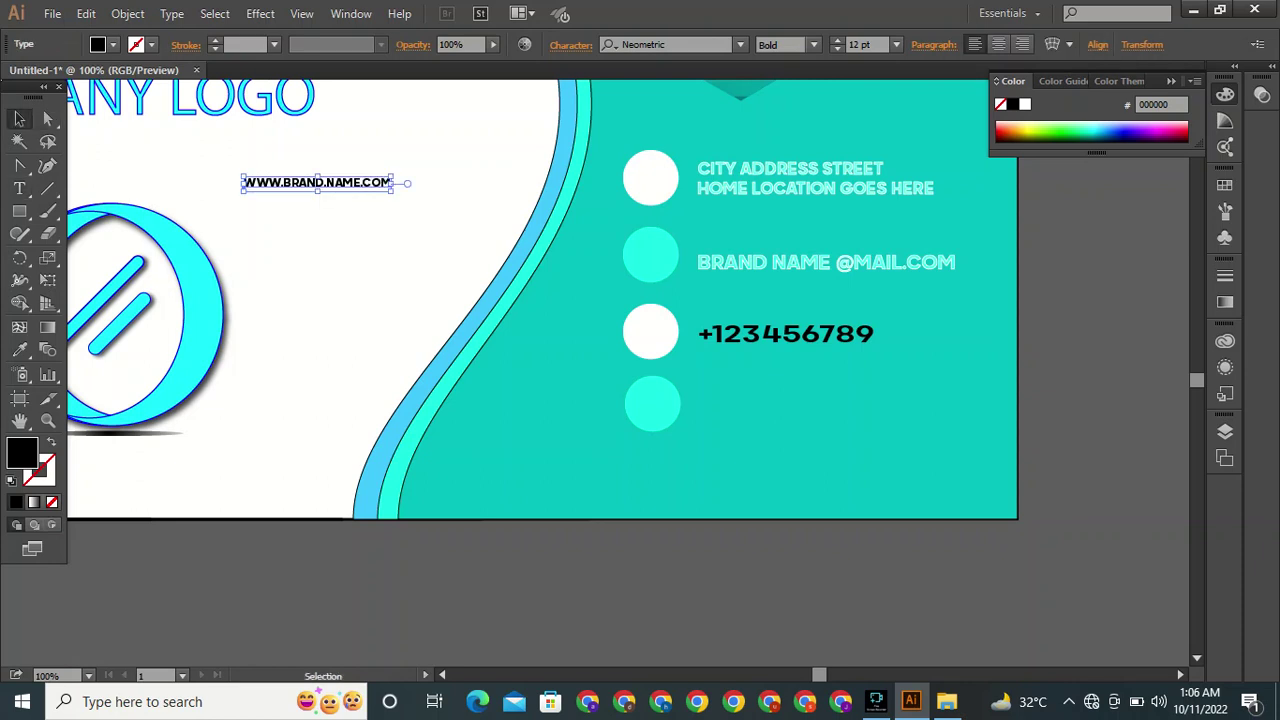
# Scale the website text to about 19 pt, place it beside the fourth circle aligned with the other lines, and deselect it.
pyautogui.moveTo(392, 190); pyautogui.dragTo(448, 193)
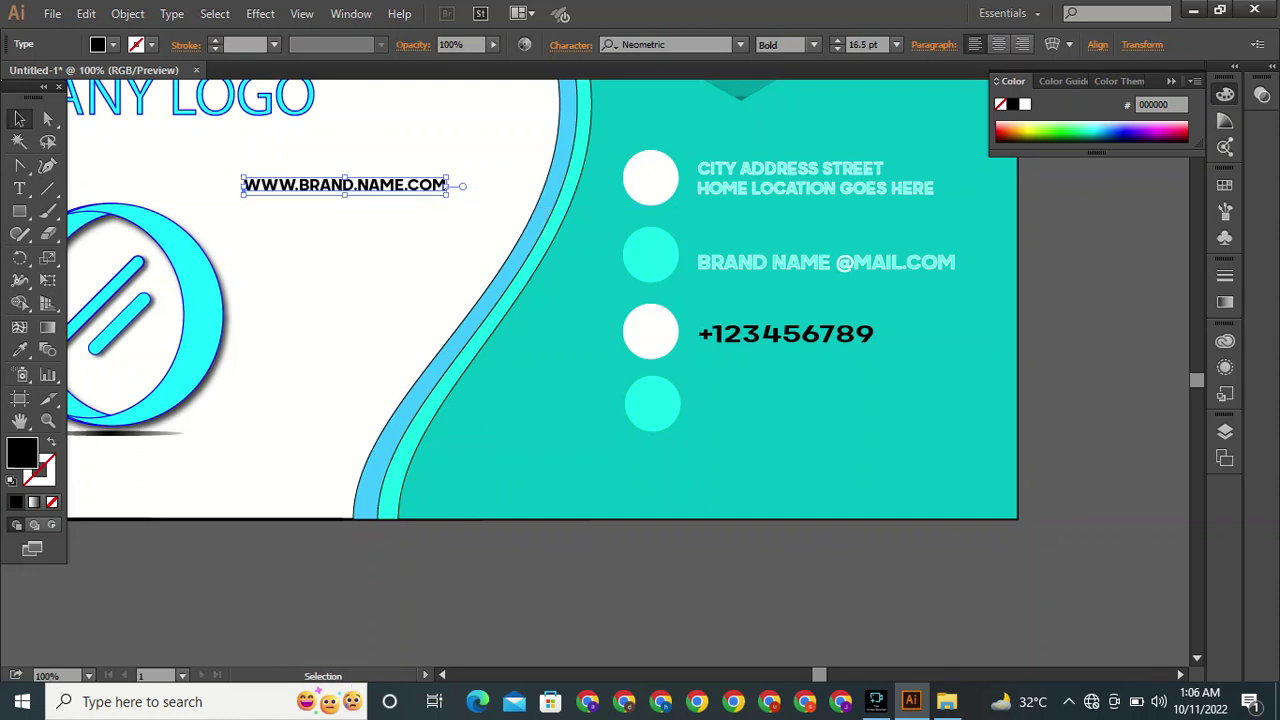
pyautogui.moveTo(362, 176); pyautogui.dragTo(454, 248)
pyautogui.moveTo(379, 185); pyautogui.dragTo(777, 425)
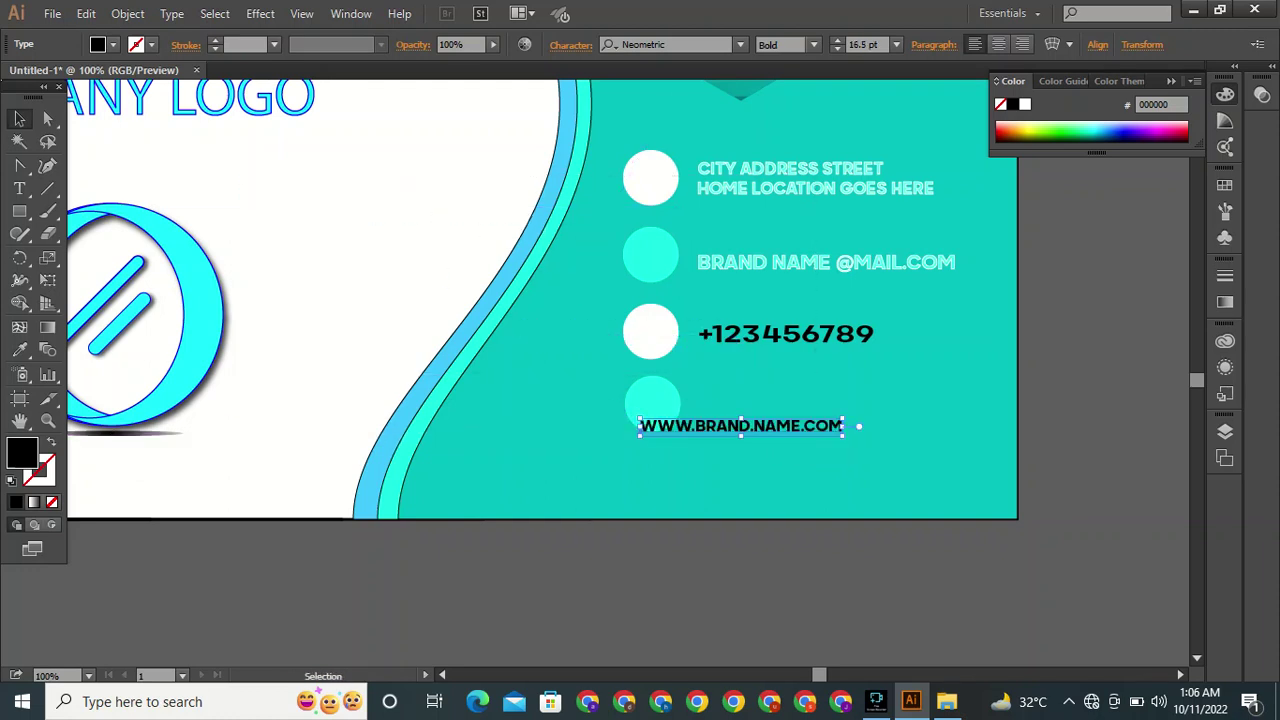
pyautogui.press('t')
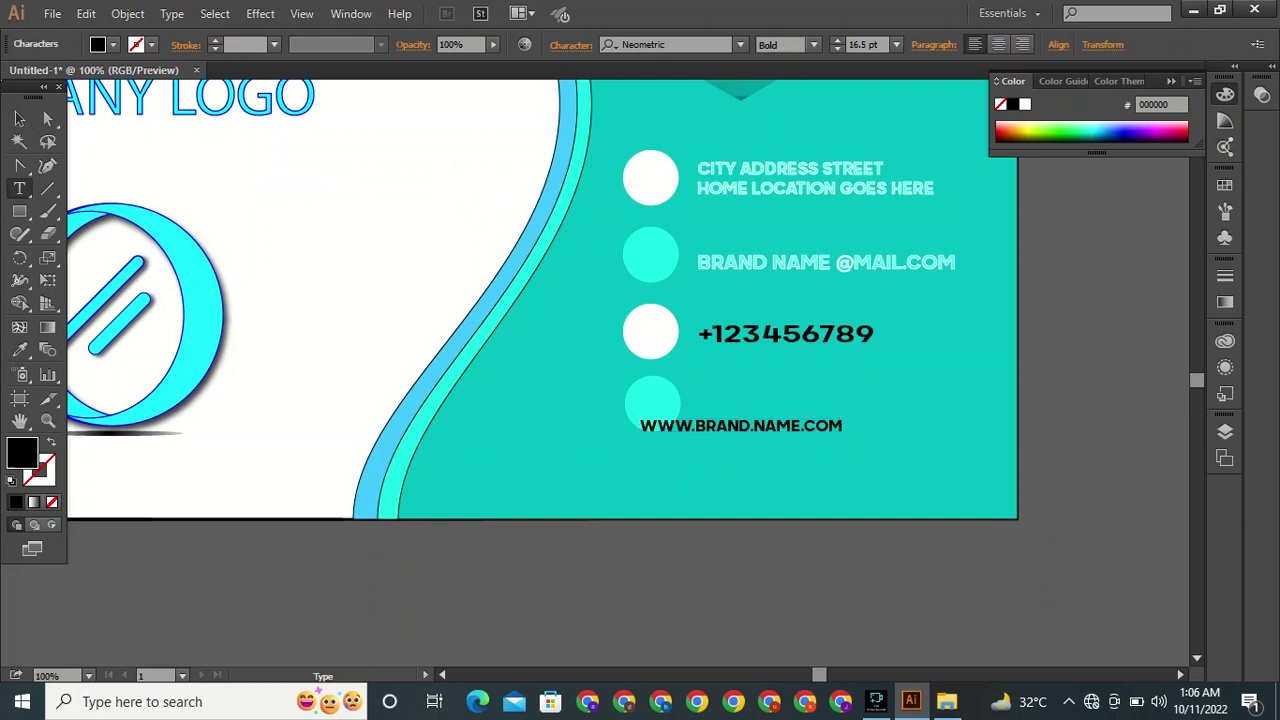
pyautogui.press('v')
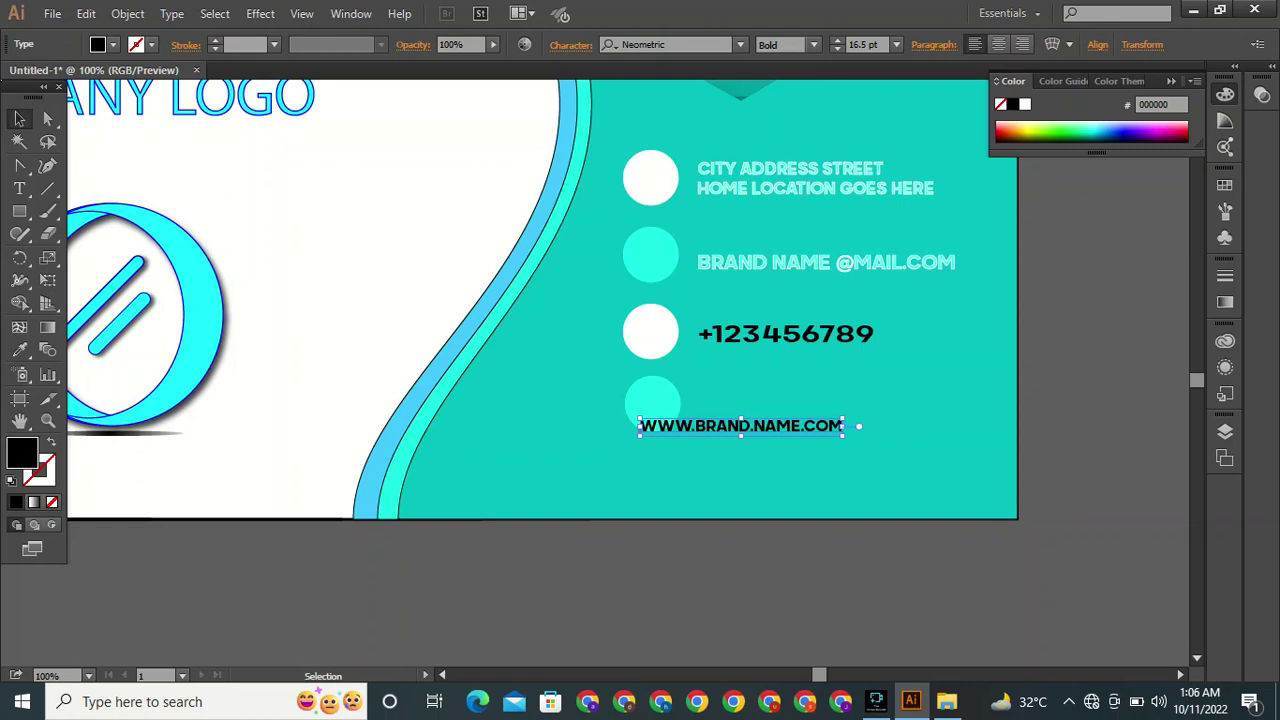
pyautogui.moveTo(806, 425); pyautogui.dragTo(933, 415)
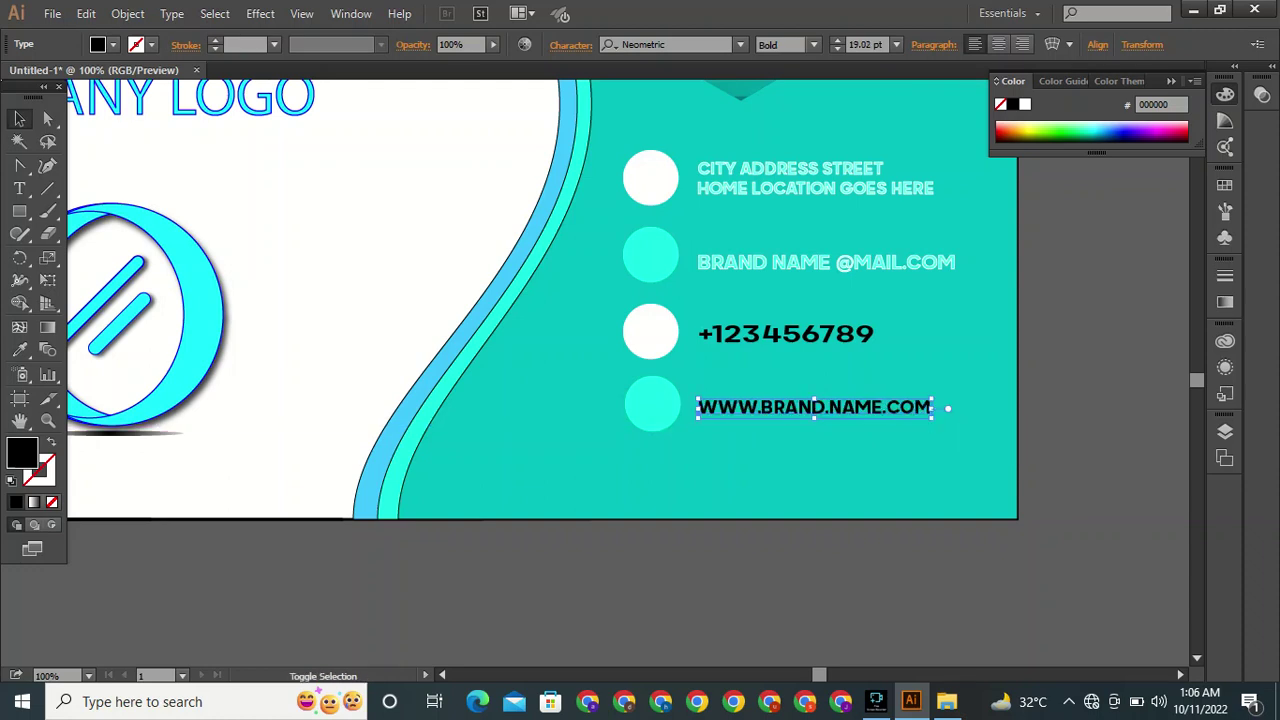
pyautogui.hotkey('ctrl', 'shift', 'a')
# Give the phone number text the cyan fill sampled from the second circle and a 1 pt white stroke.
pyautogui.click(786, 335)
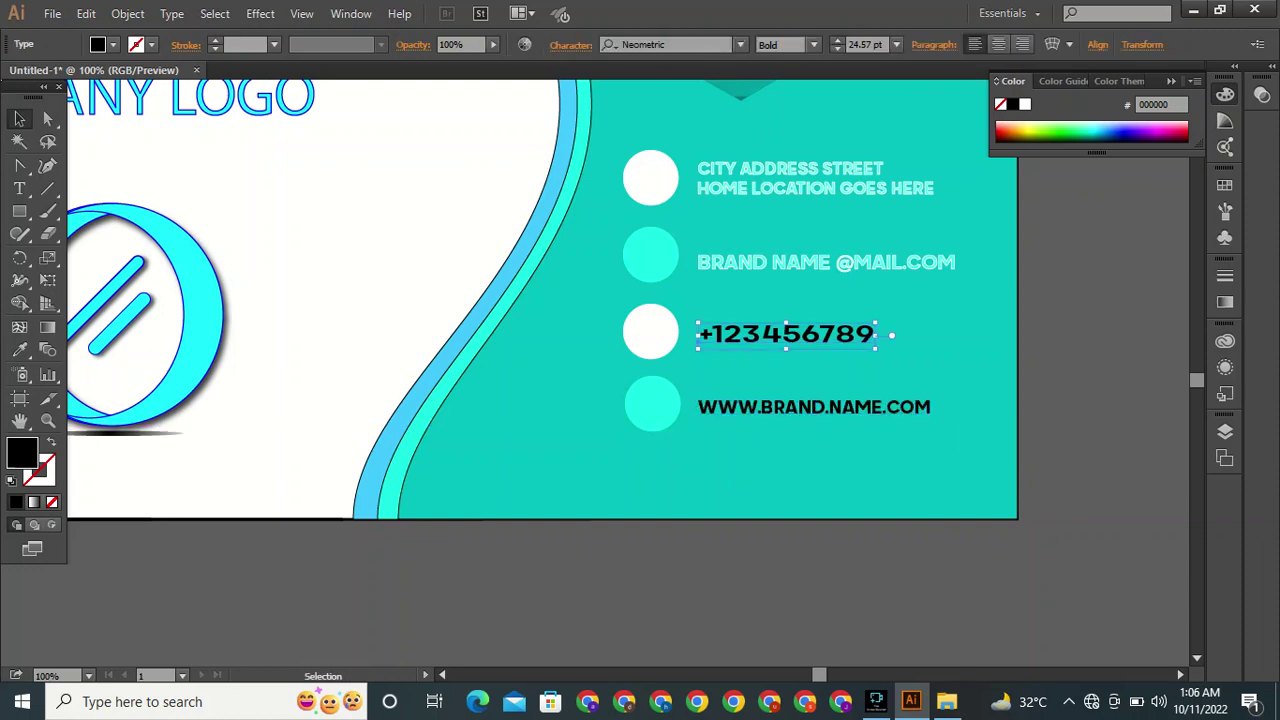
pyautogui.press('i')
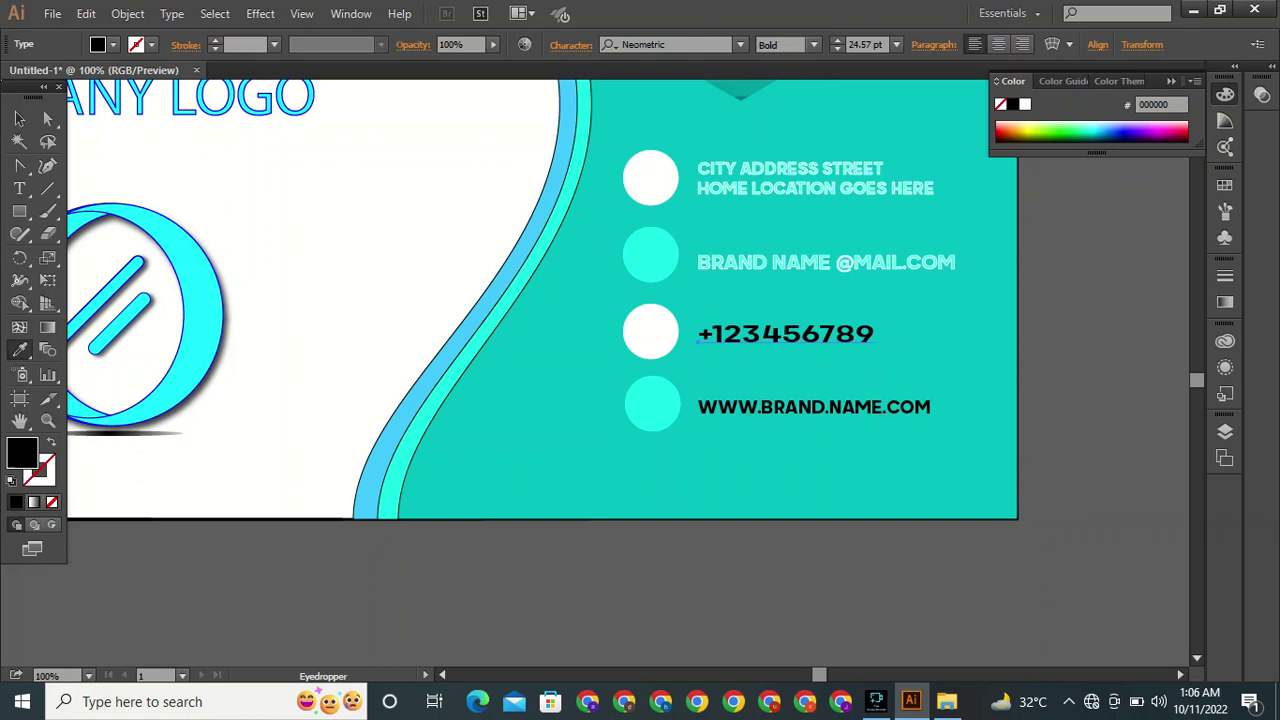
pyautogui.click(627, 262)
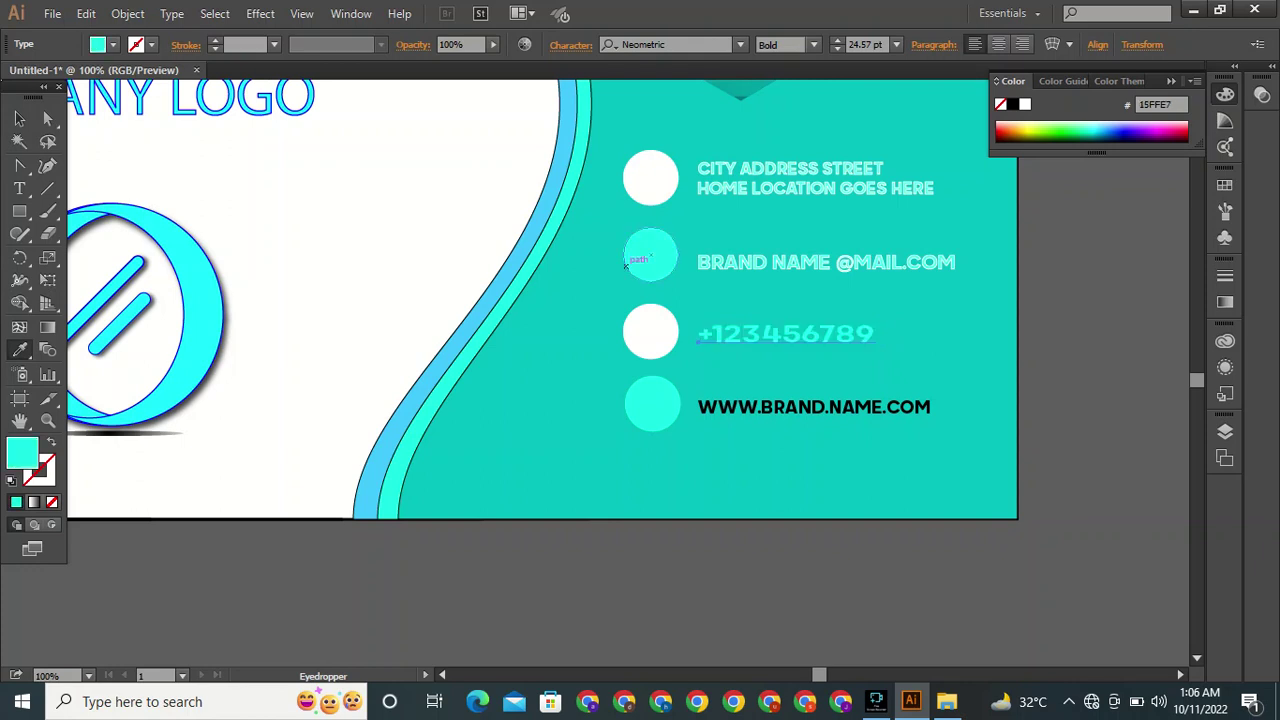
pyautogui.press('x')
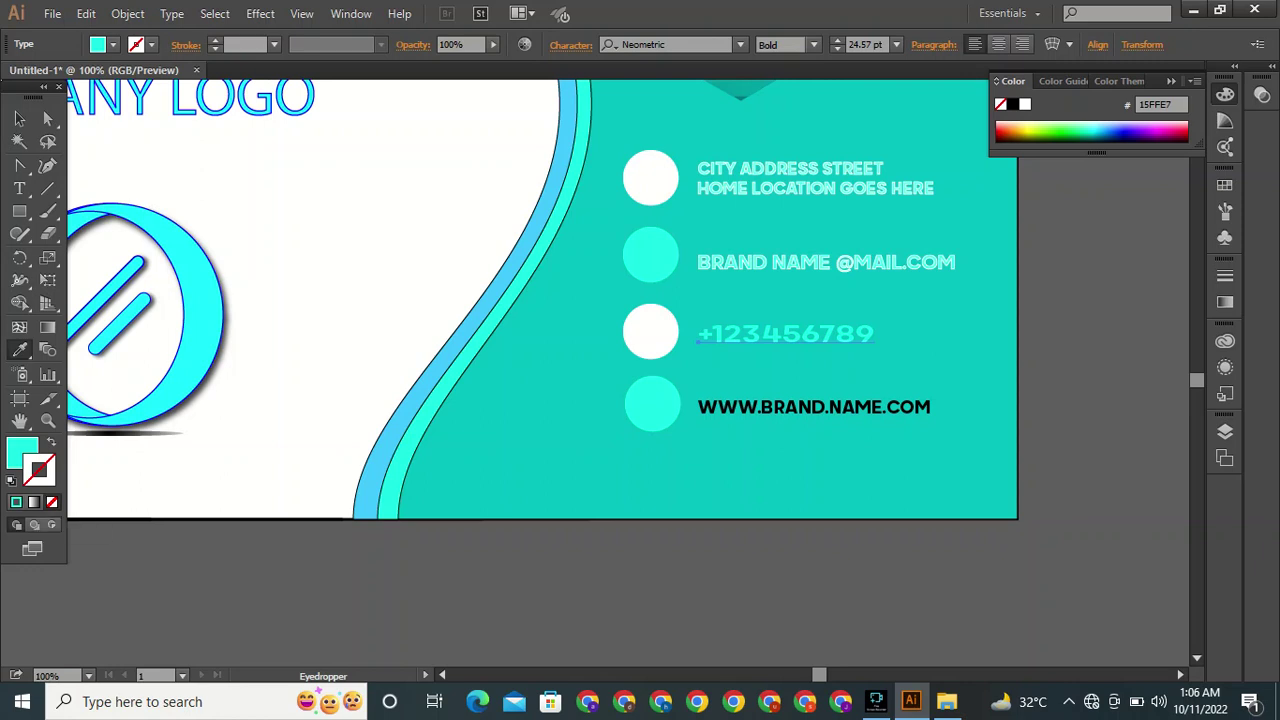
pyautogui.press(',')
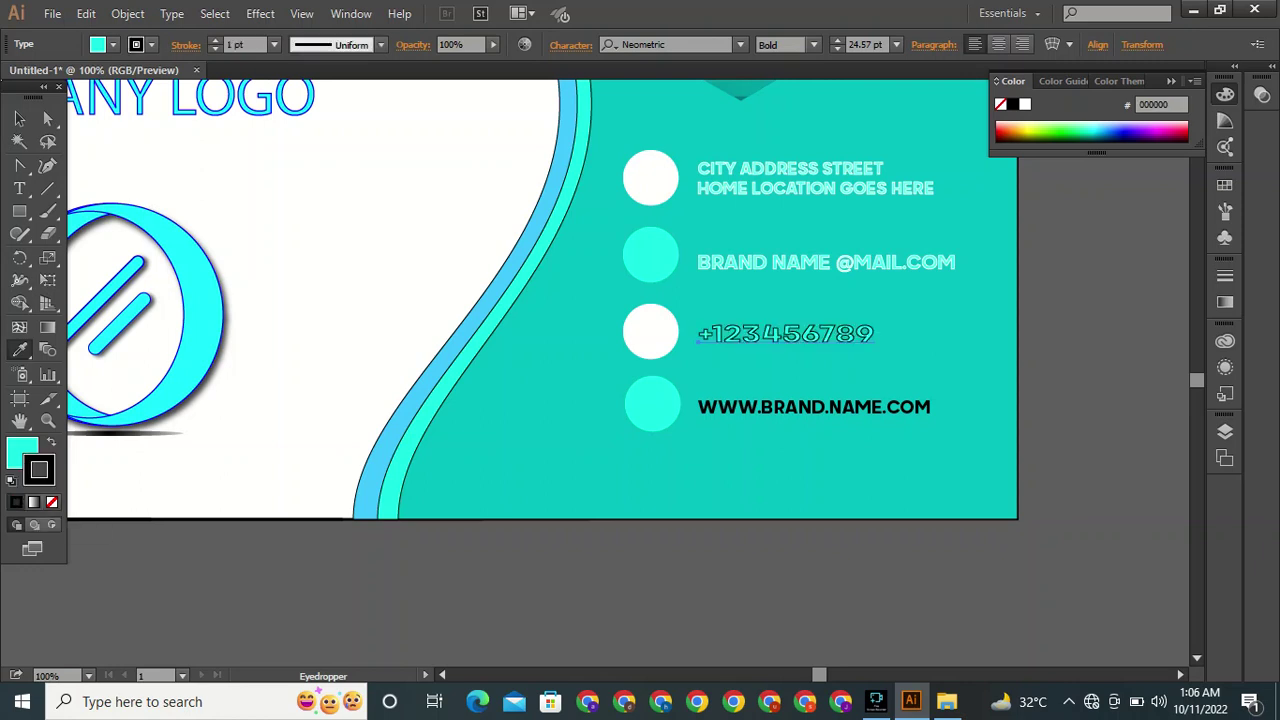
pyautogui.click(1025, 104)
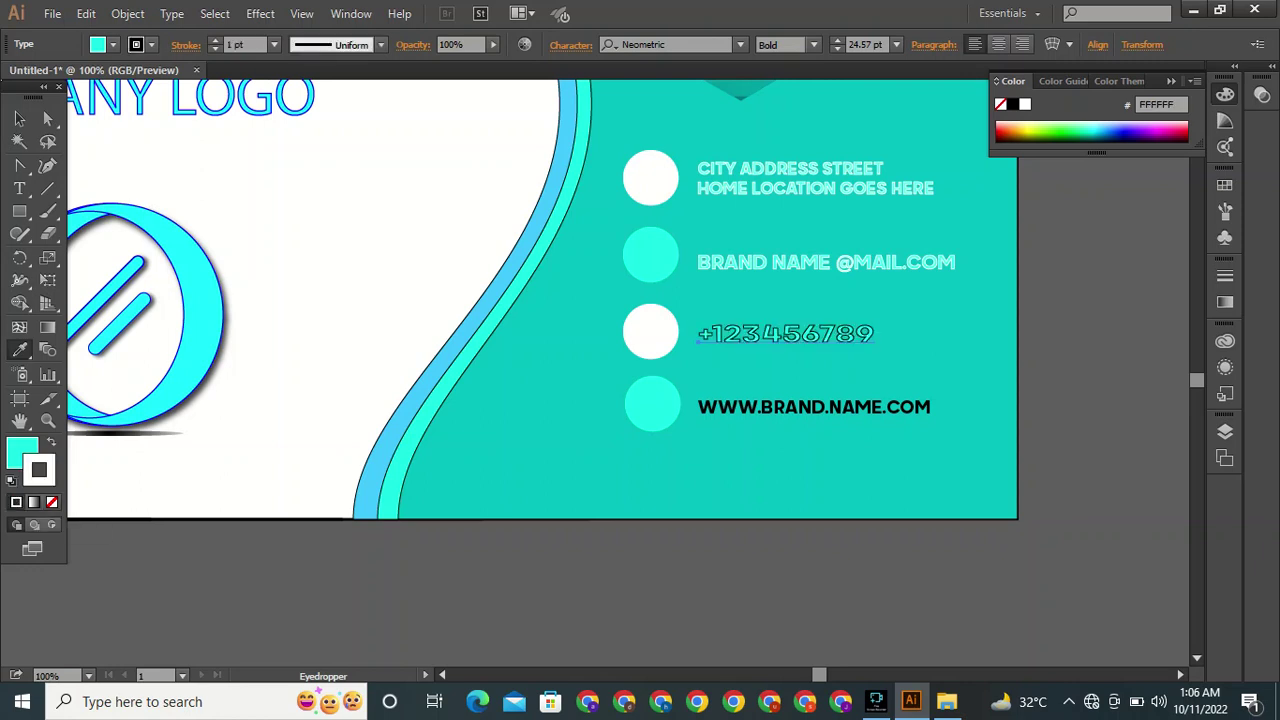
pyautogui.click(652, 404)
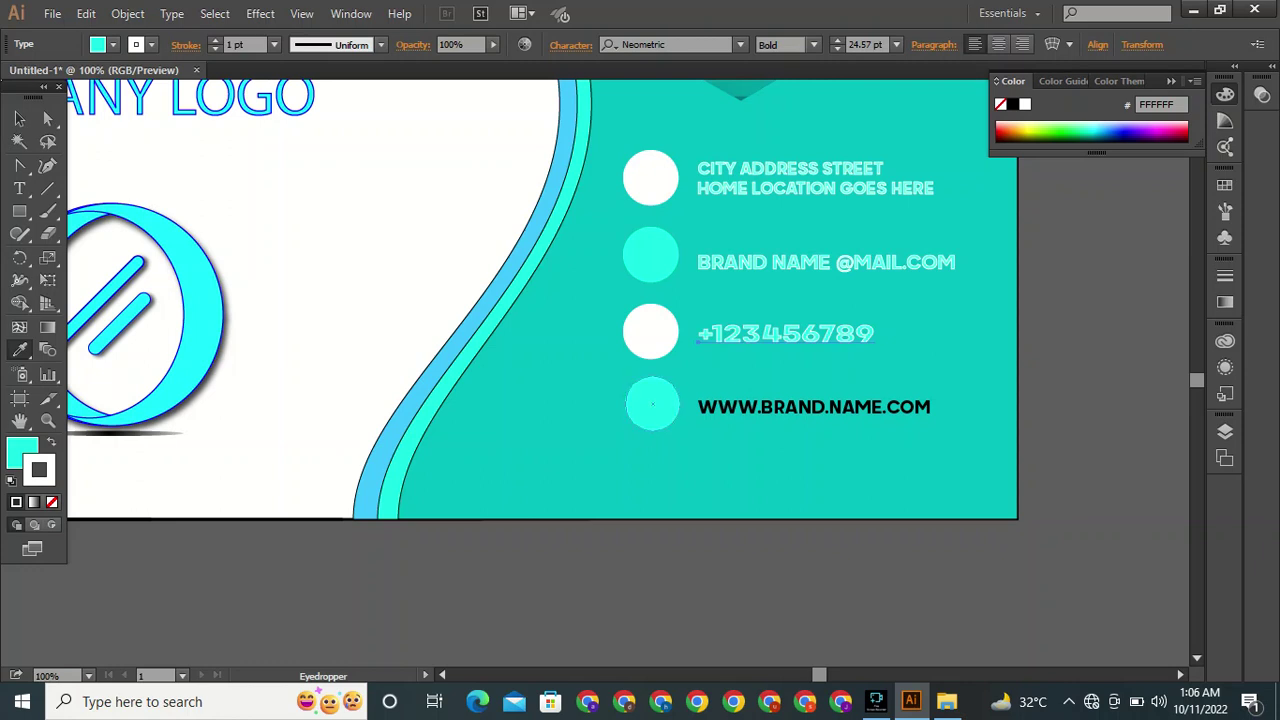
# Recolor the website text, ending with the cyan fill and no stroke sampled from the fourth circle.
pyautogui.press('v')
pyautogui.click(792, 408)
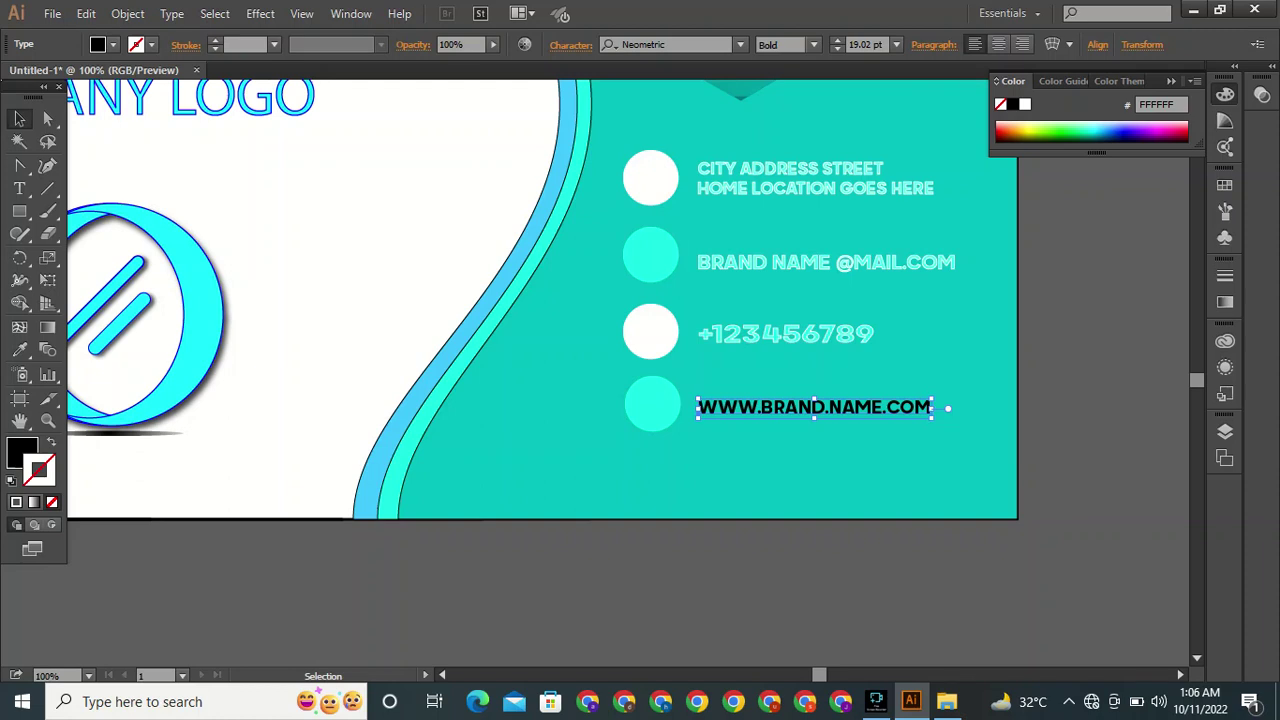
pyautogui.press('x')
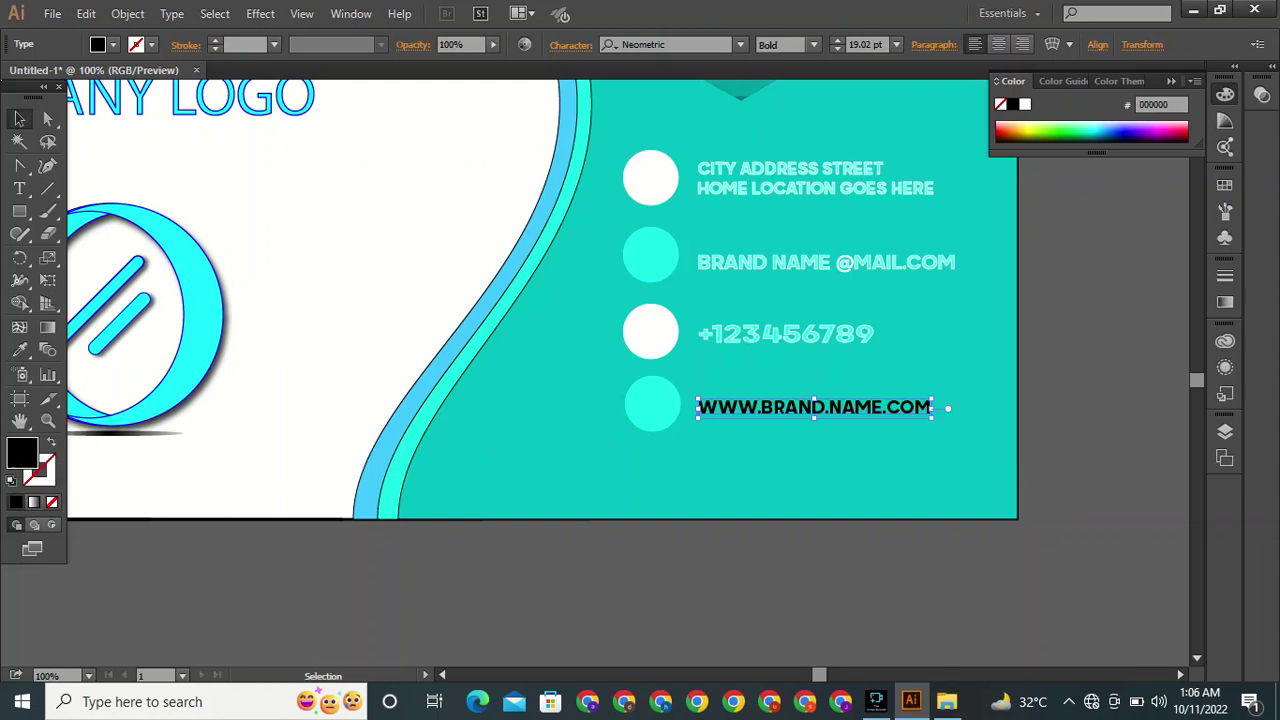
pyautogui.press('i')
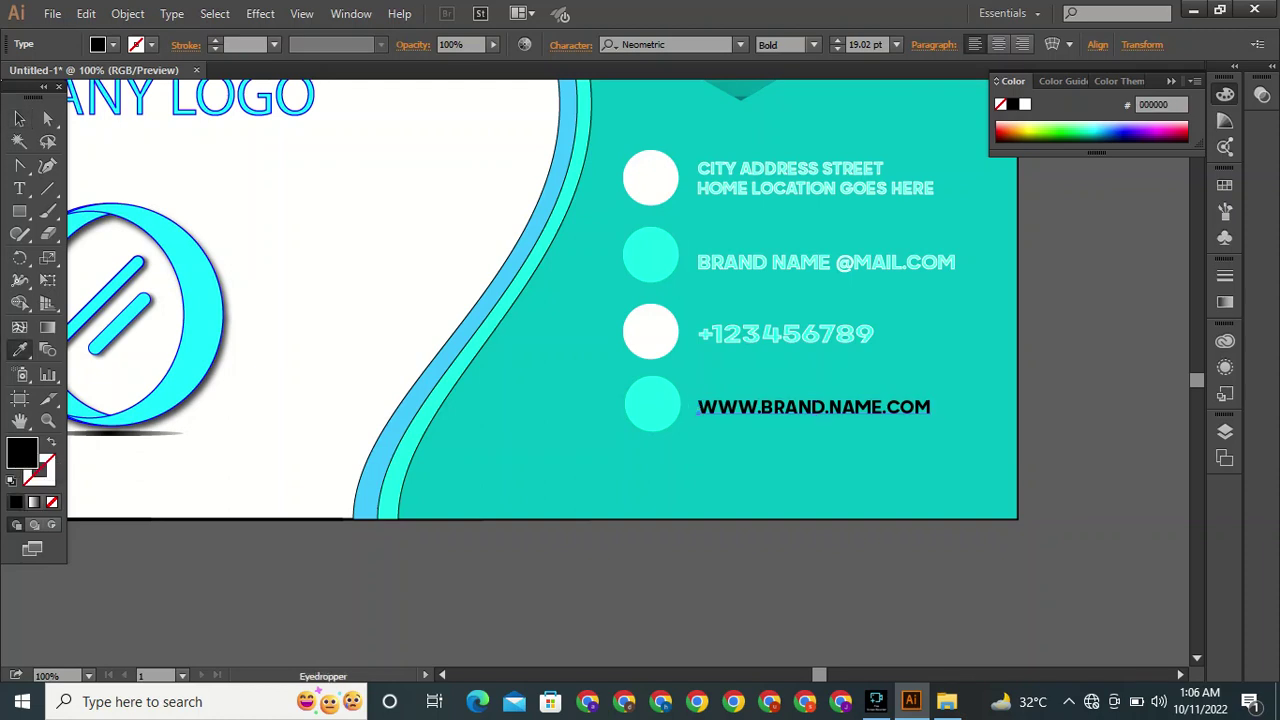
pyautogui.click(651, 332)
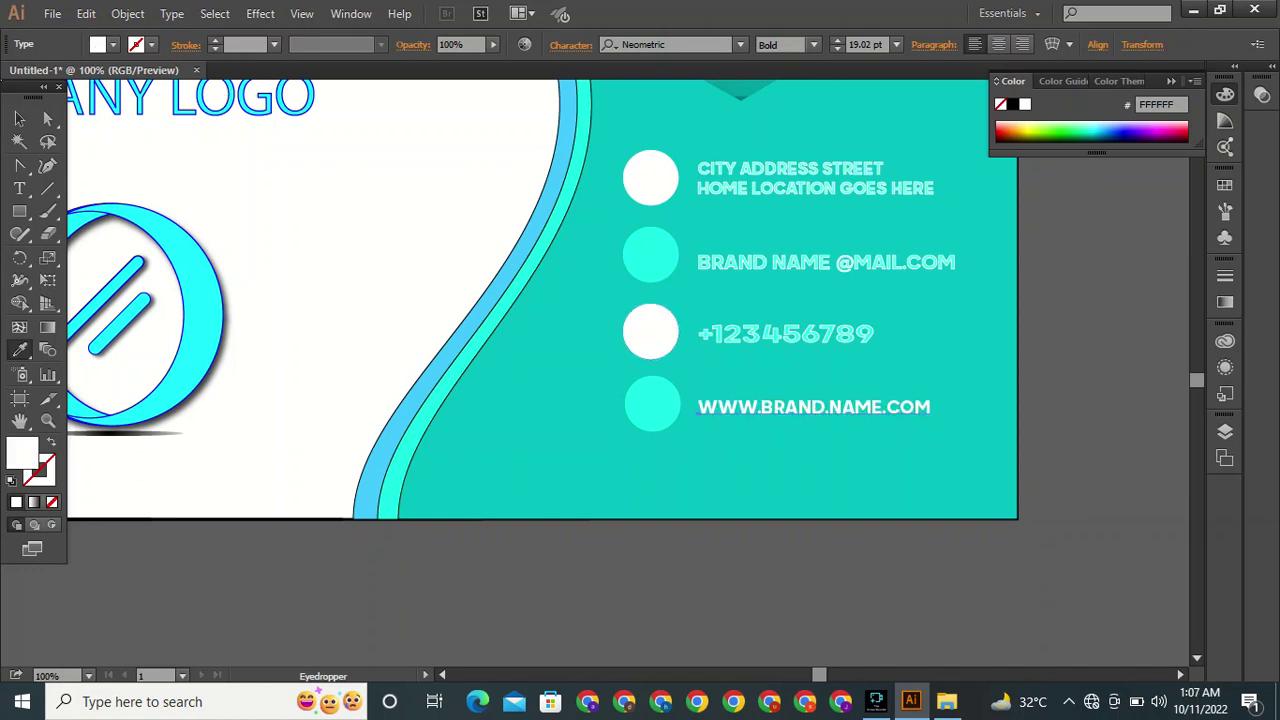
pyautogui.press('x')
pyautogui.press('d')
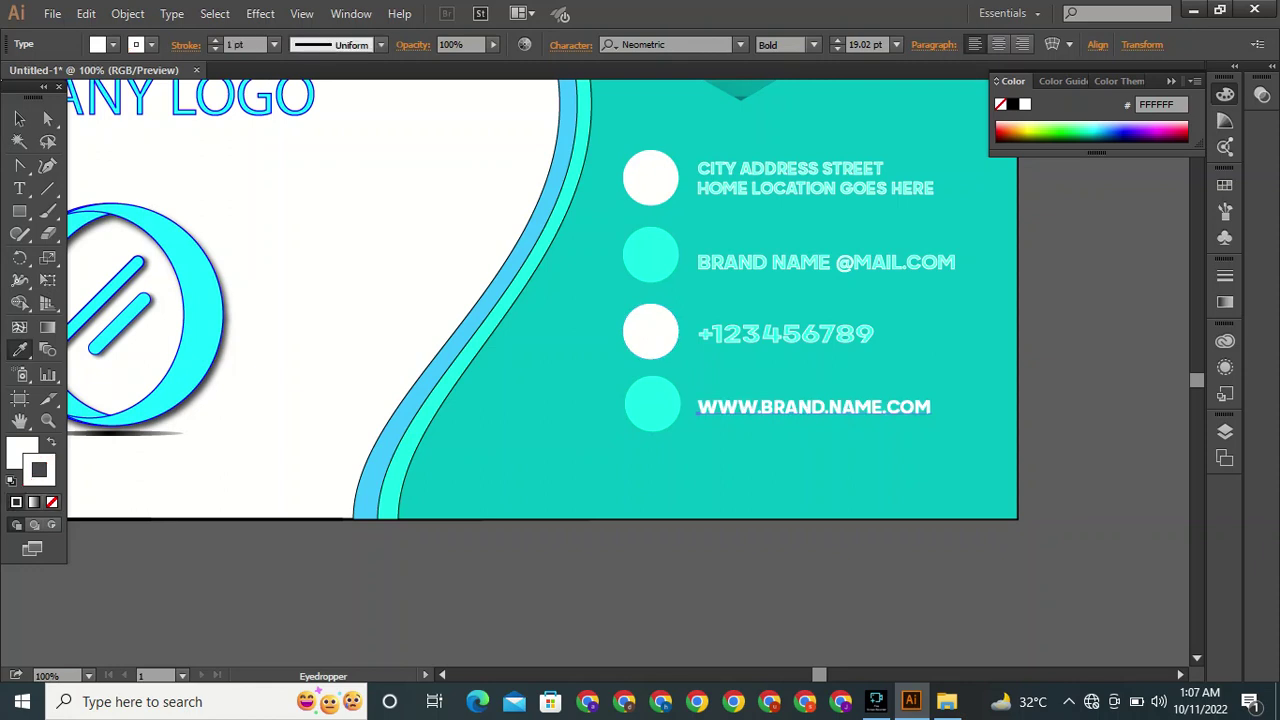
pyautogui.click(652, 404)
pyautogui.click(652, 404)
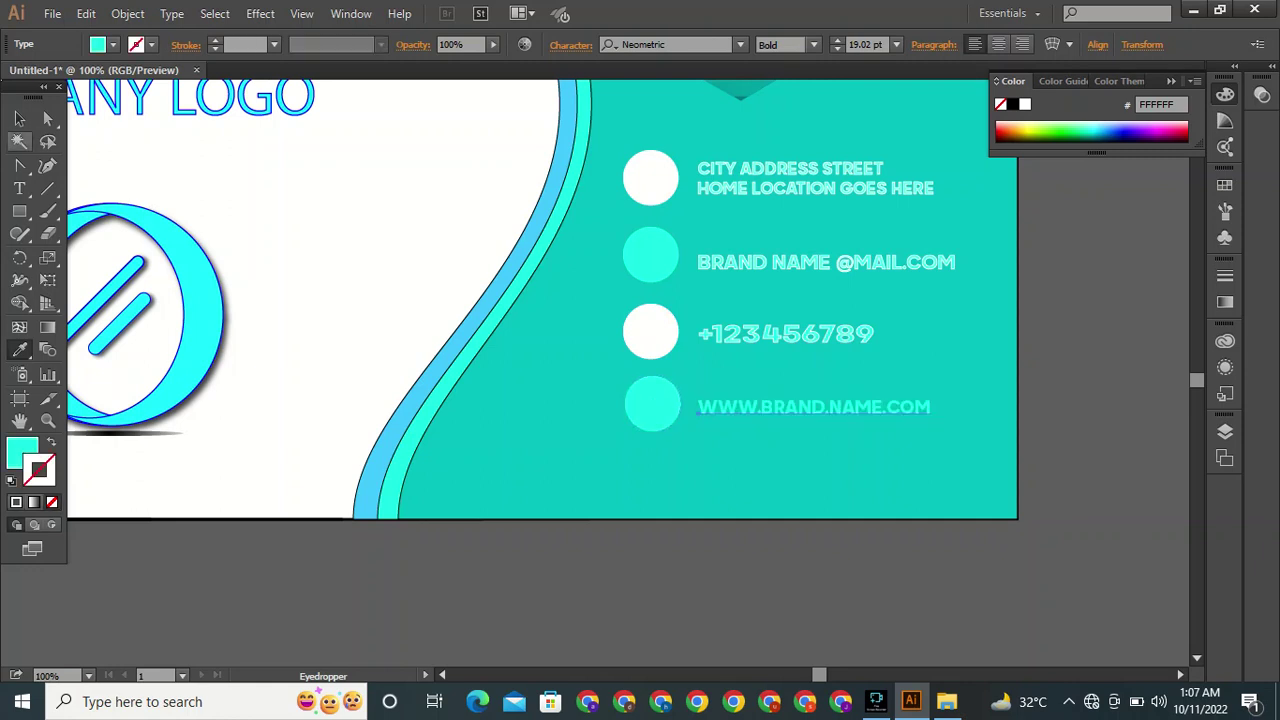
pyautogui.click(19, 118)
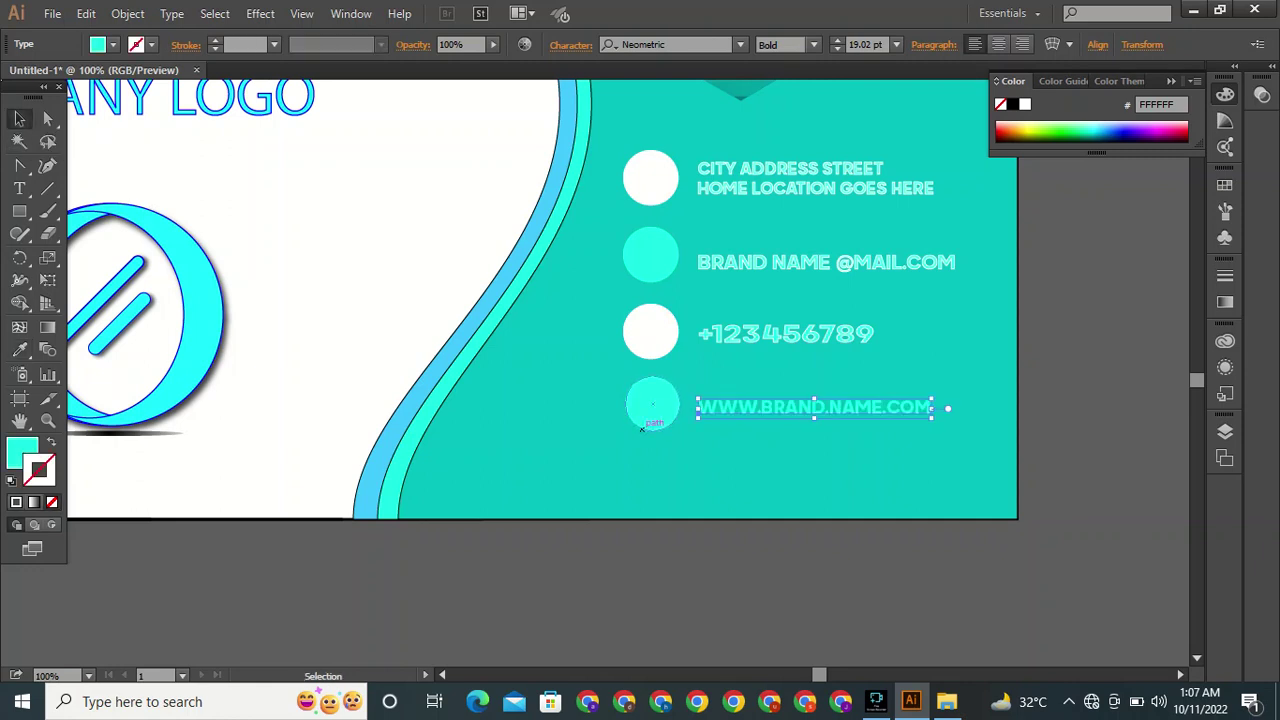
pyautogui.click(876, 701)
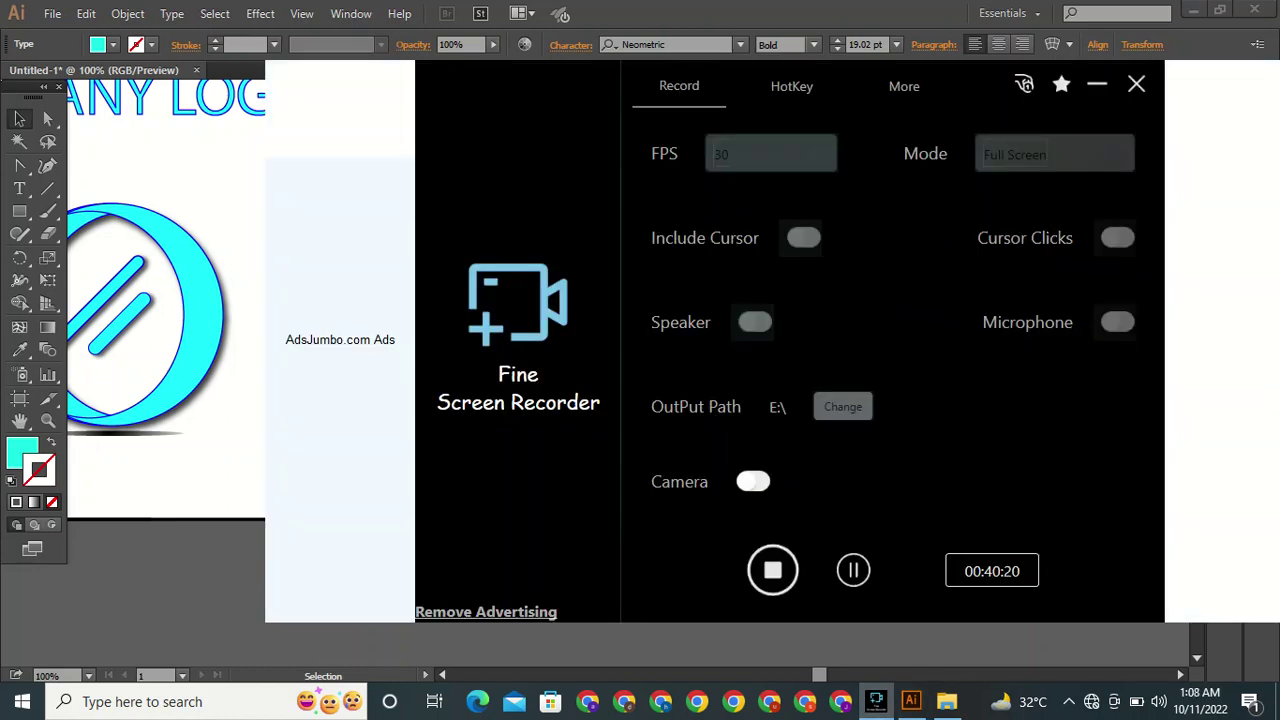
pyautogui.hotkey('alt', 'Tab')
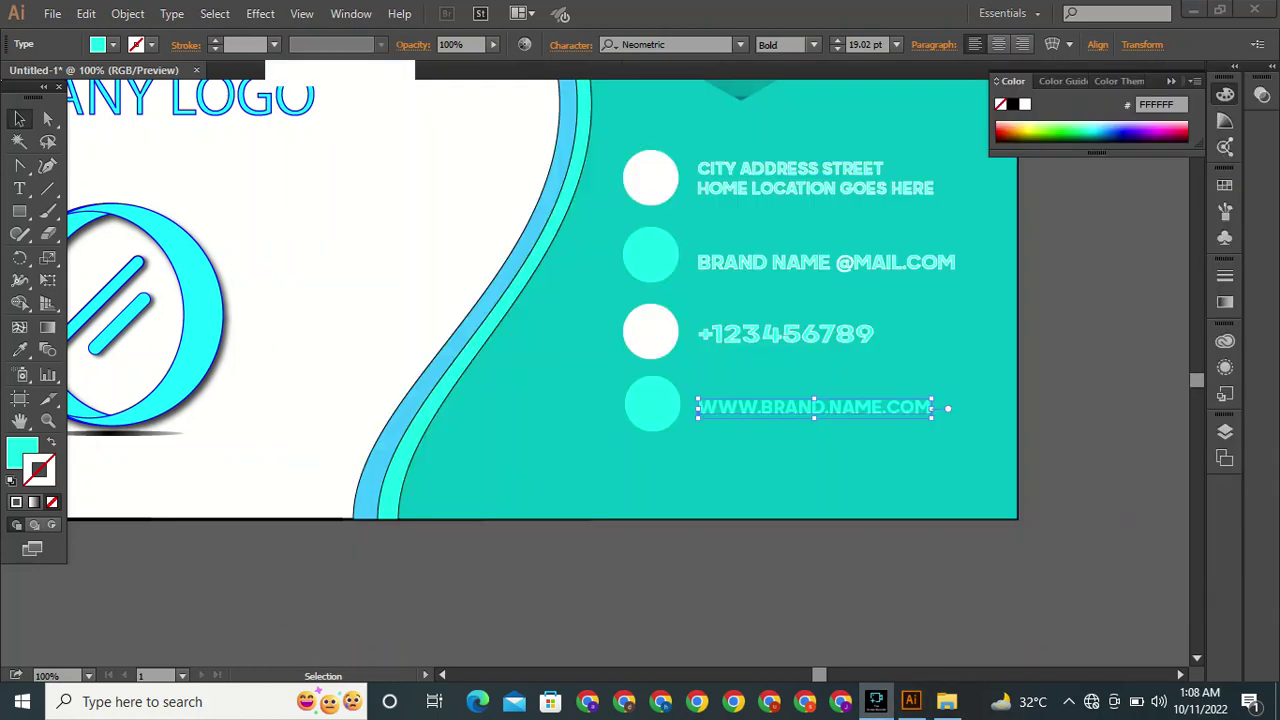
# Deselect the website text and open the icon file 10490904_18764668.eps from the New Volume (E:) drive.
pyautogui.hotkey('ctrl', '-')
pyautogui.hotkey('ctrl', '-')
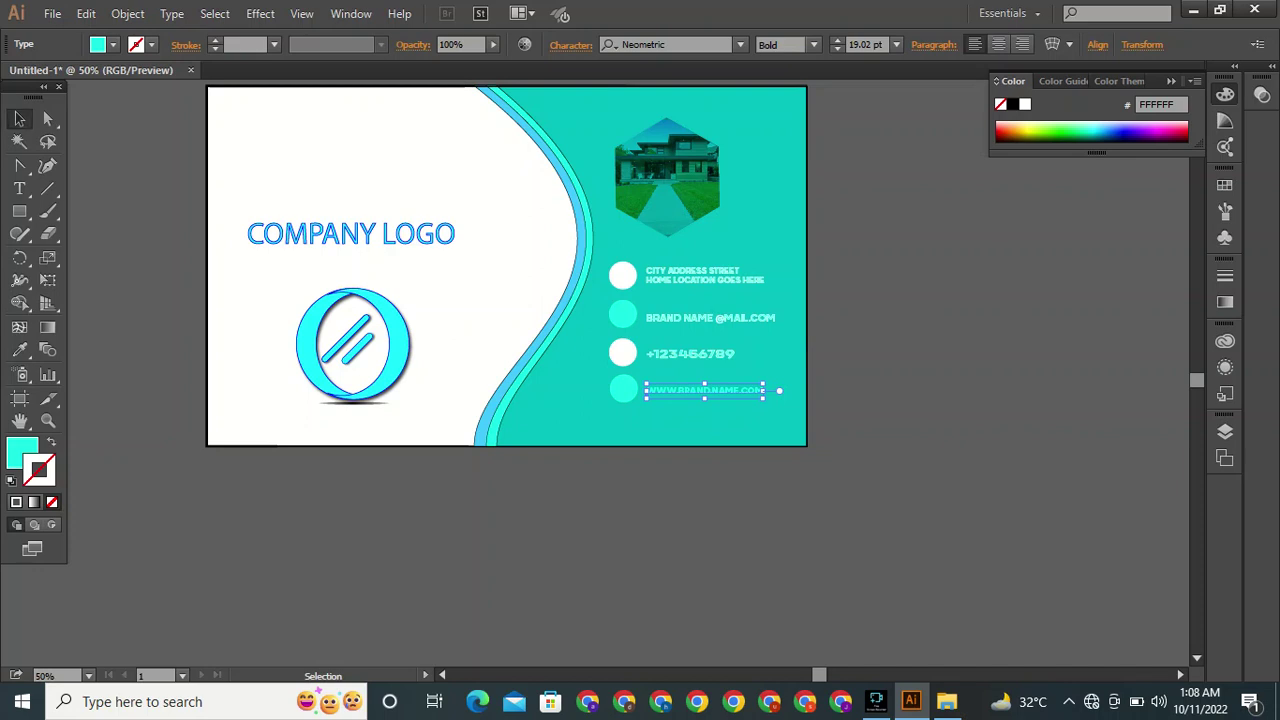
pyautogui.click(814, 282)
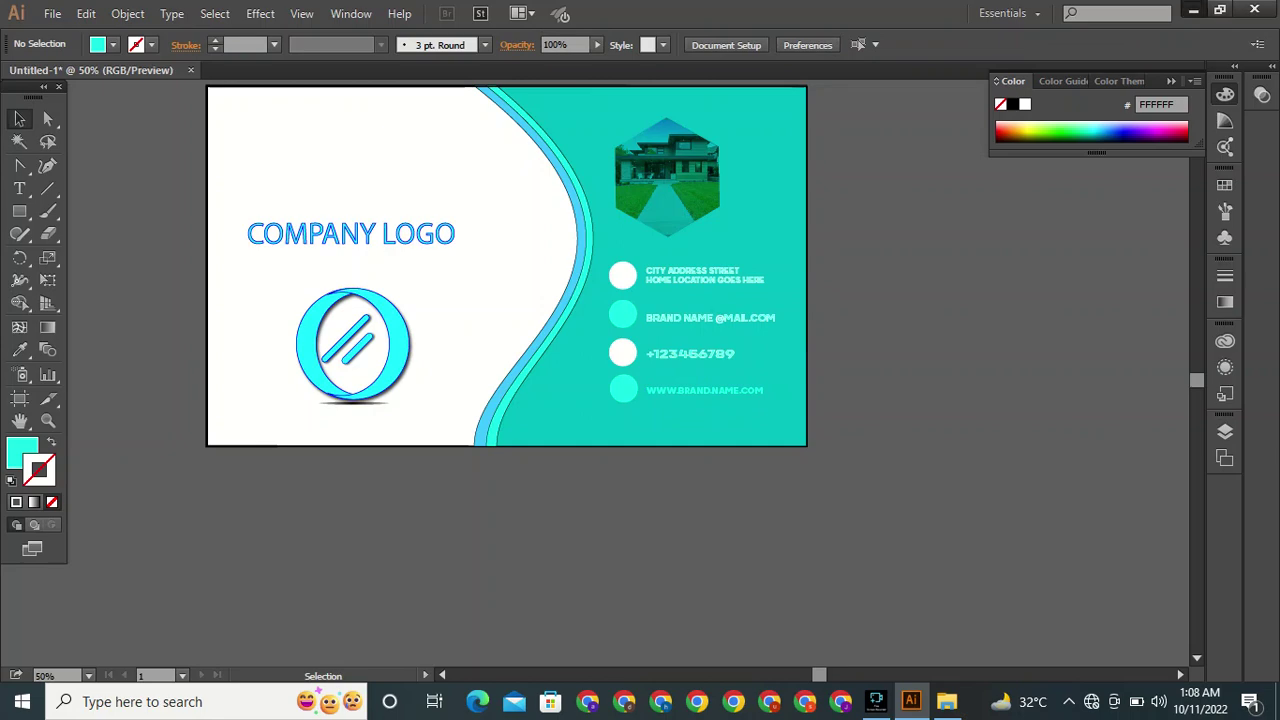
pyautogui.click(1191, 10)
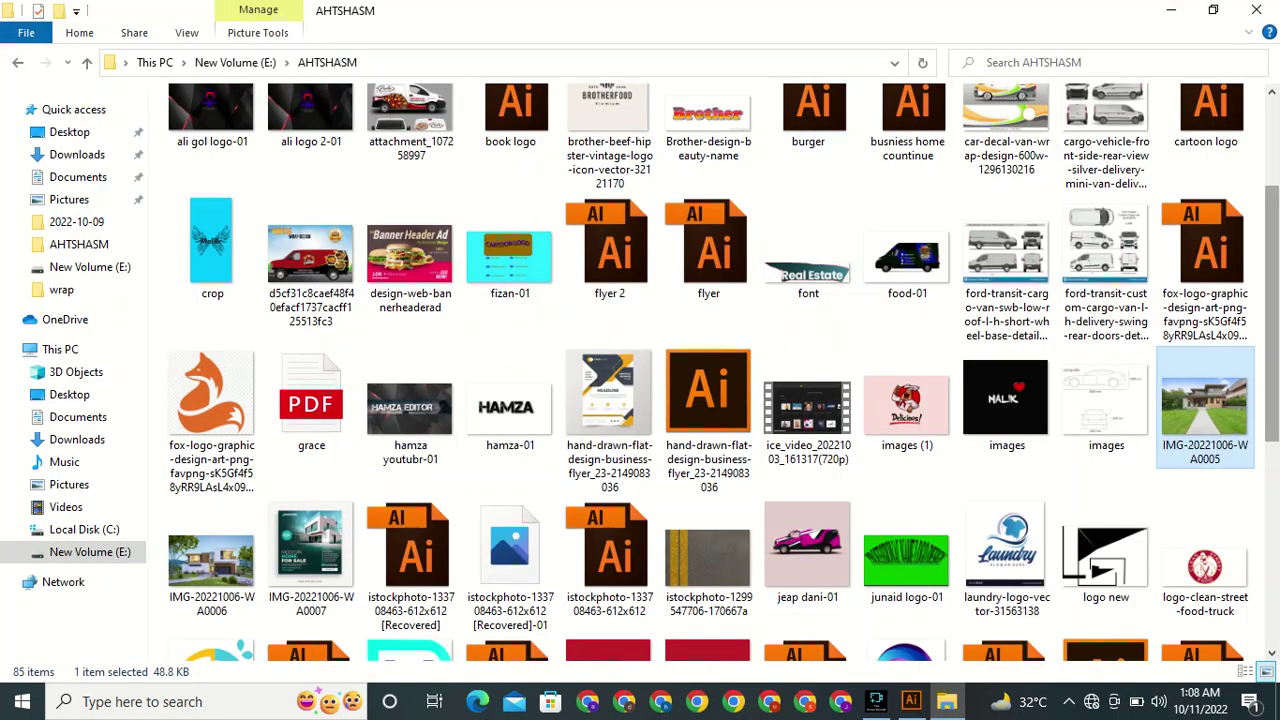
pyautogui.scroll(3, 700, 370)
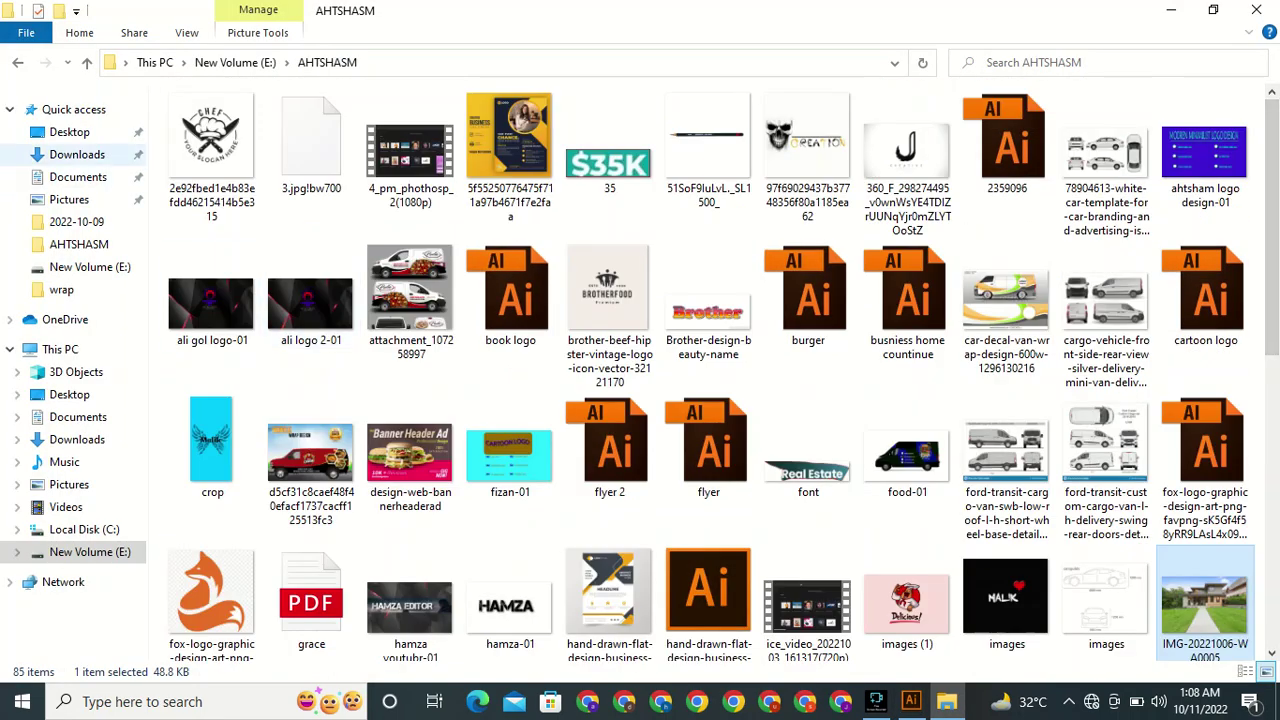
pyautogui.click(90, 267)
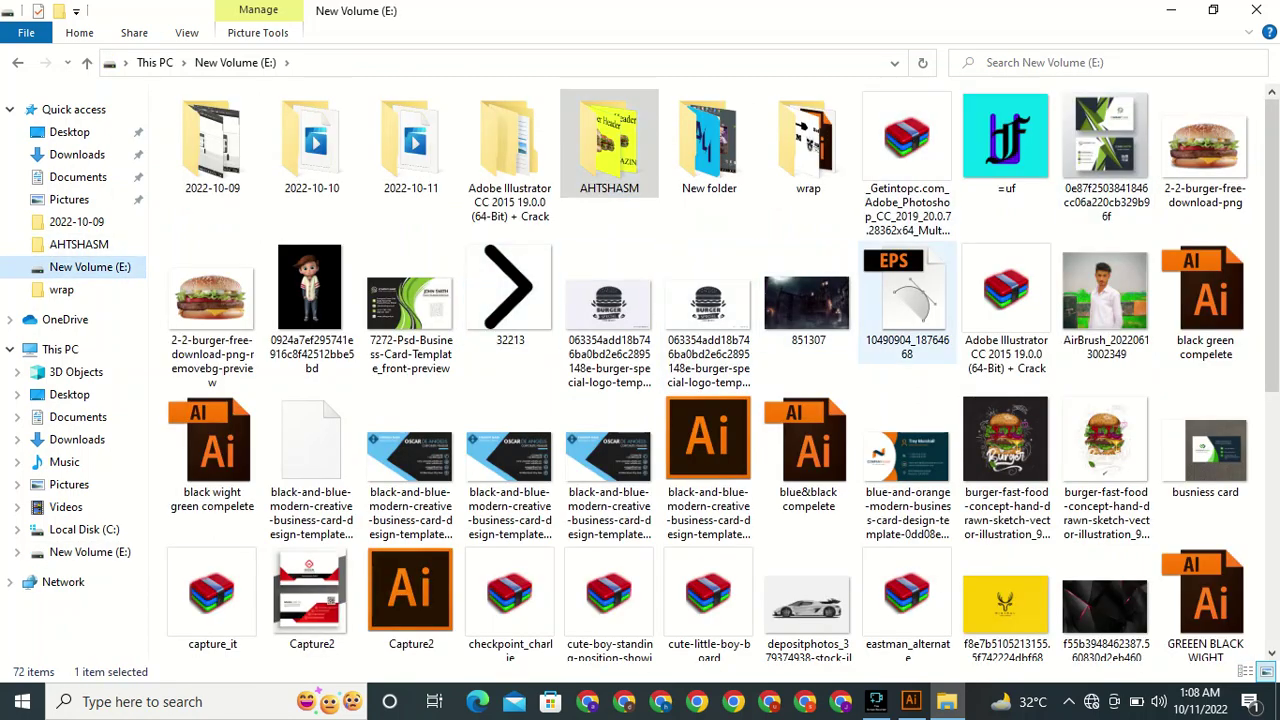
pyautogui.click(907, 302)
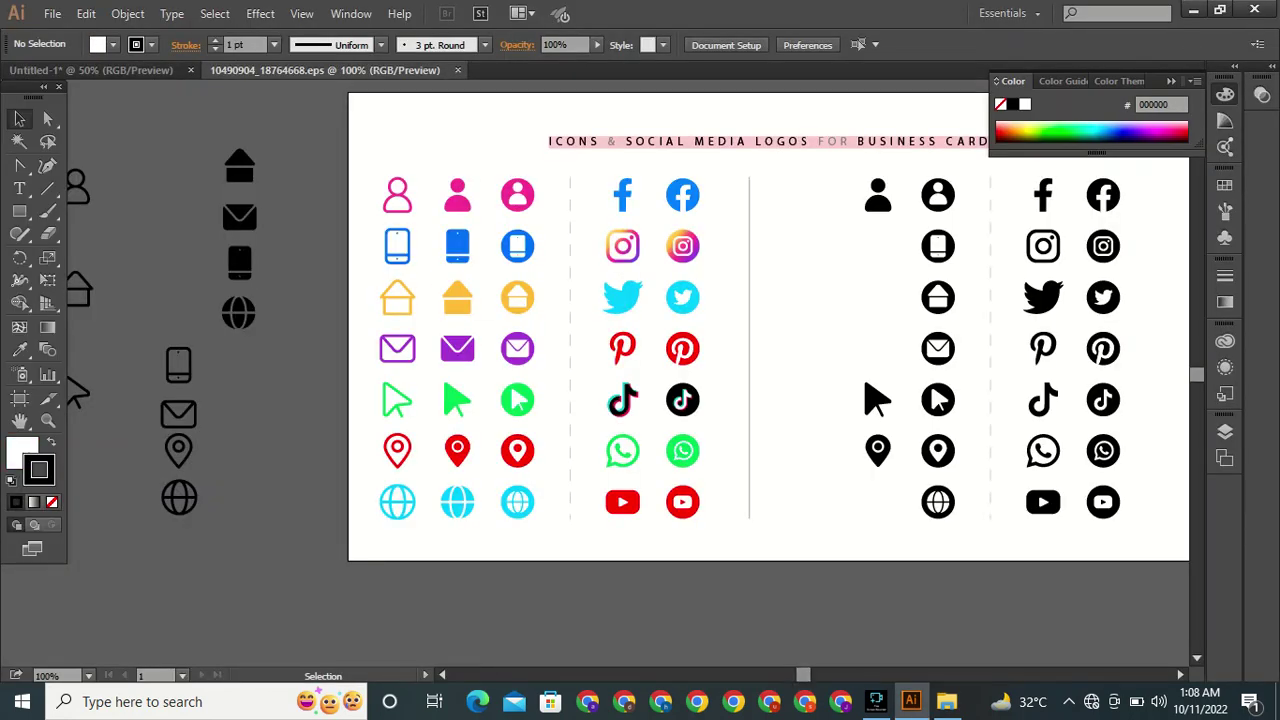
# Bring the black column of house, envelope, phone and globe icons into the Untitled-1 document and park it below the card.
pyautogui.moveTo(200, 131); pyautogui.dragTo(291, 381)
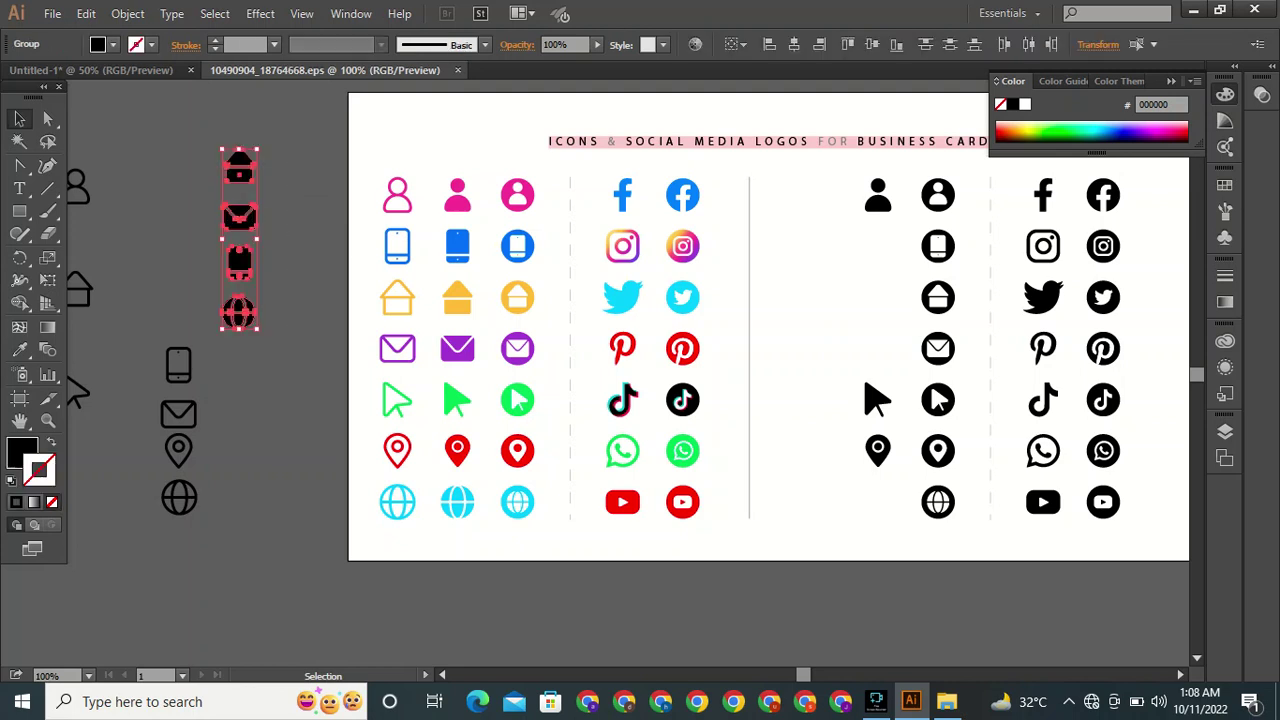
pyautogui.moveTo(248, 212); pyautogui.dragTo(688, 430)
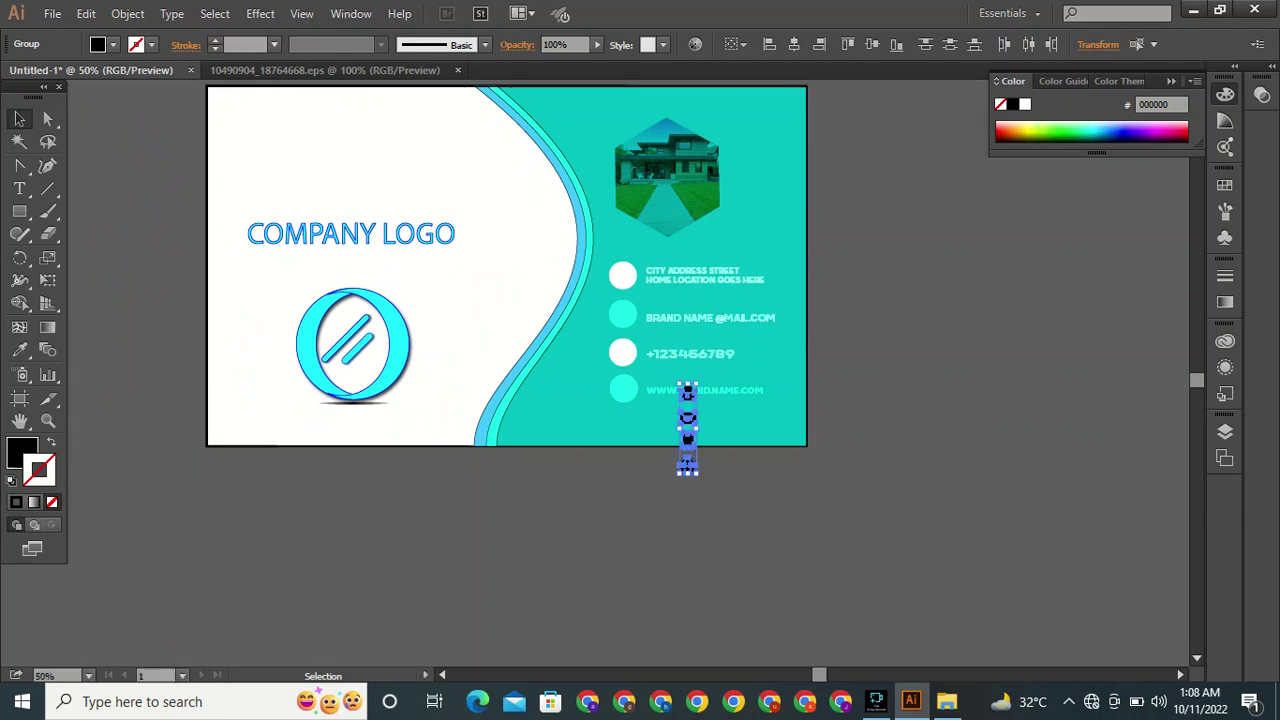
pyautogui.moveTo(697, 474); pyautogui.dragTo(834, 473)
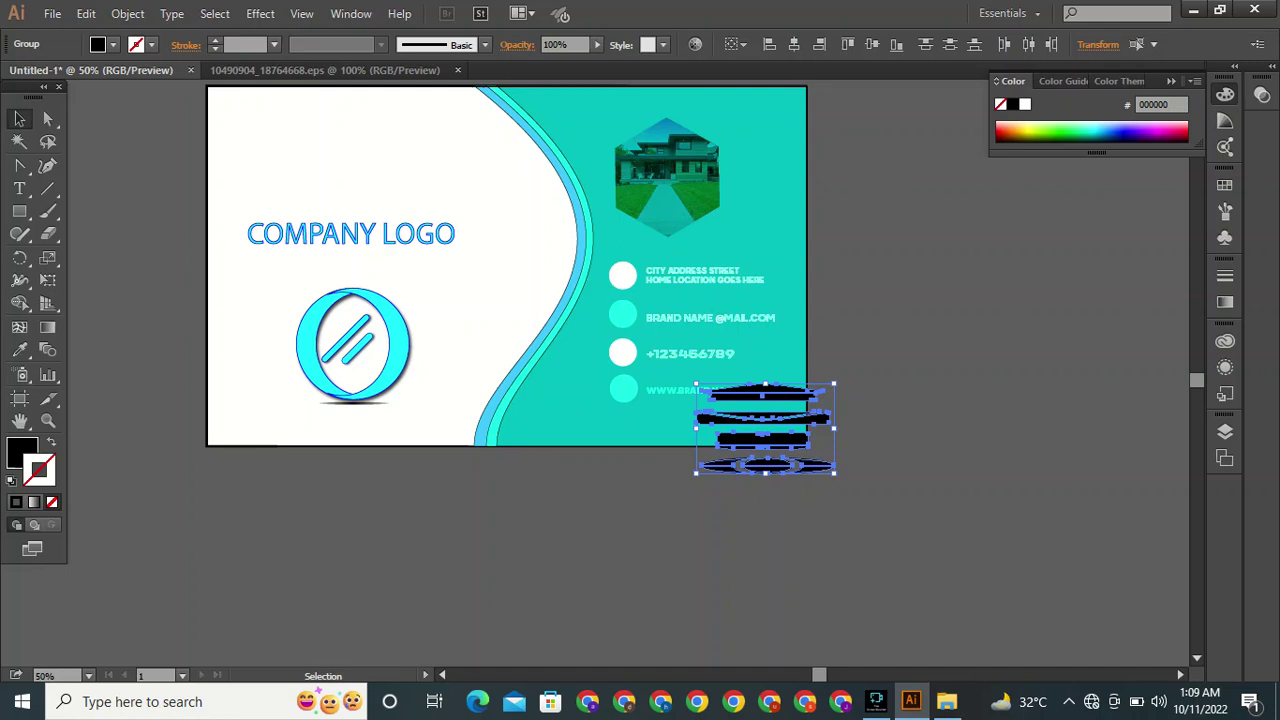
pyautogui.hotkey('ctrl', 'z')
pyautogui.click(688, 413)
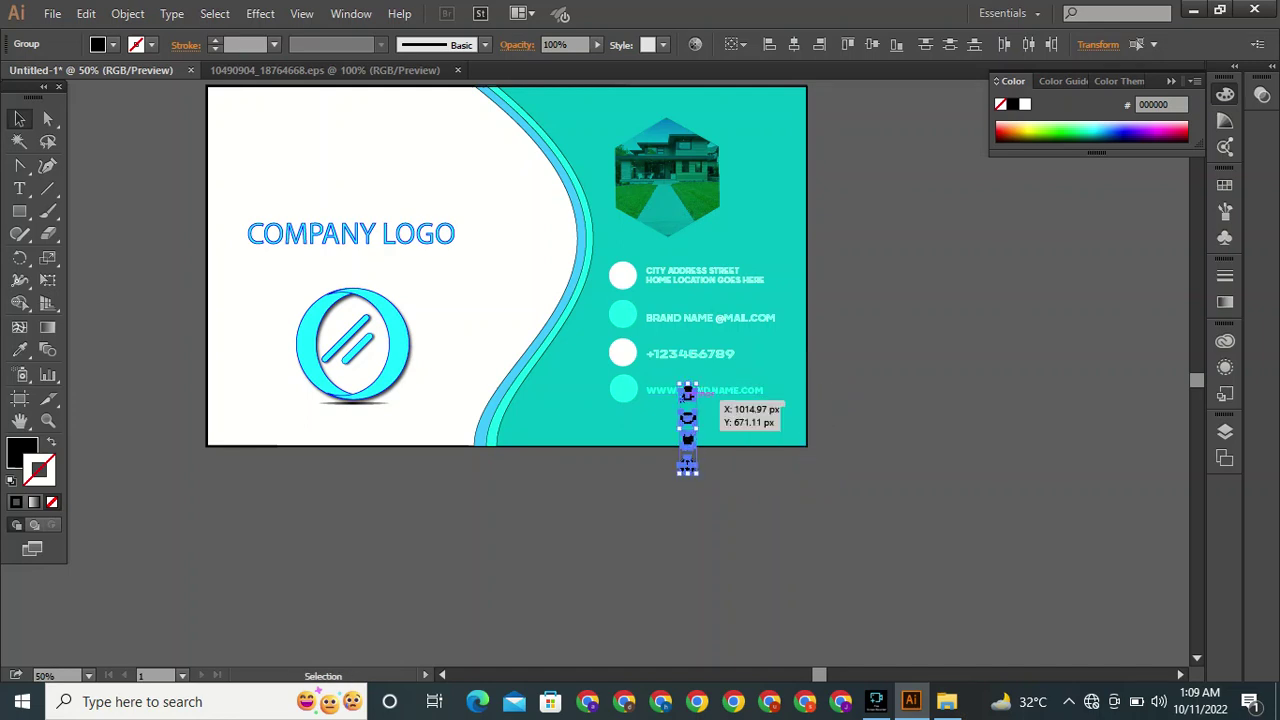
pyautogui.moveTo(688, 413); pyautogui.dragTo(826, 502)
# Ungroup the column of icons and clear the selection.
pyautogui.rightClick(826, 502)
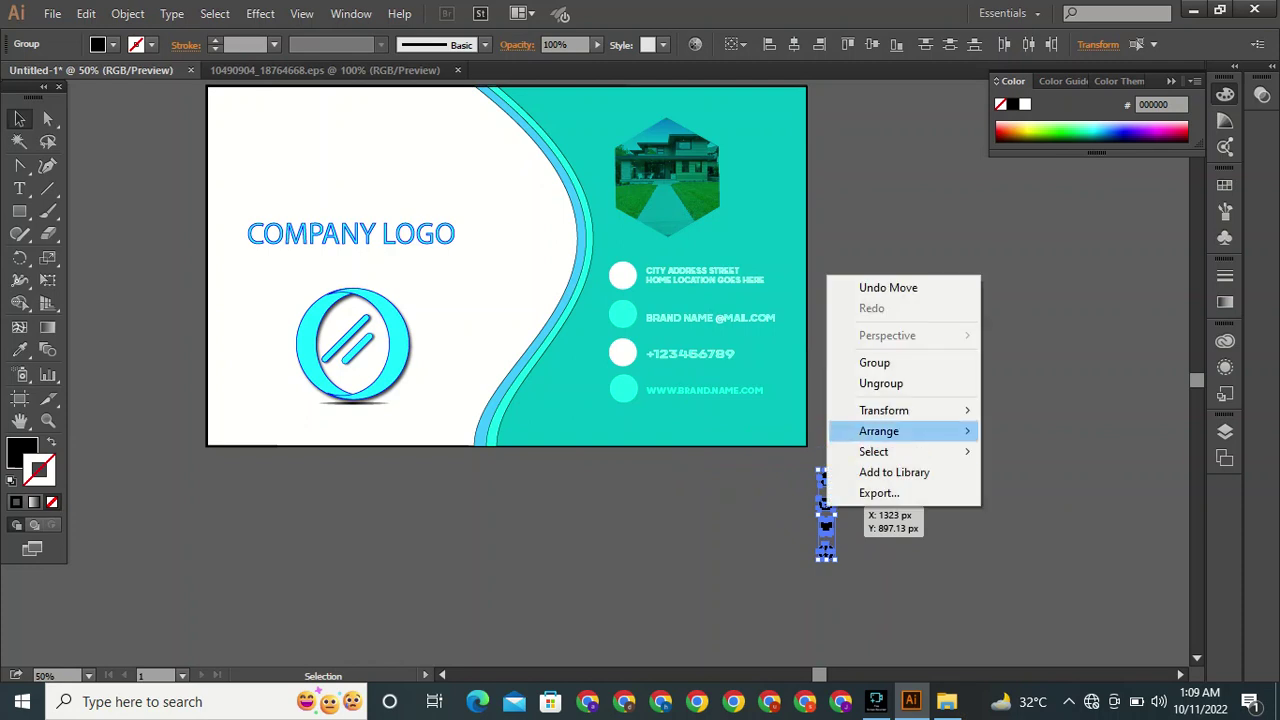
pyautogui.click(880, 383)
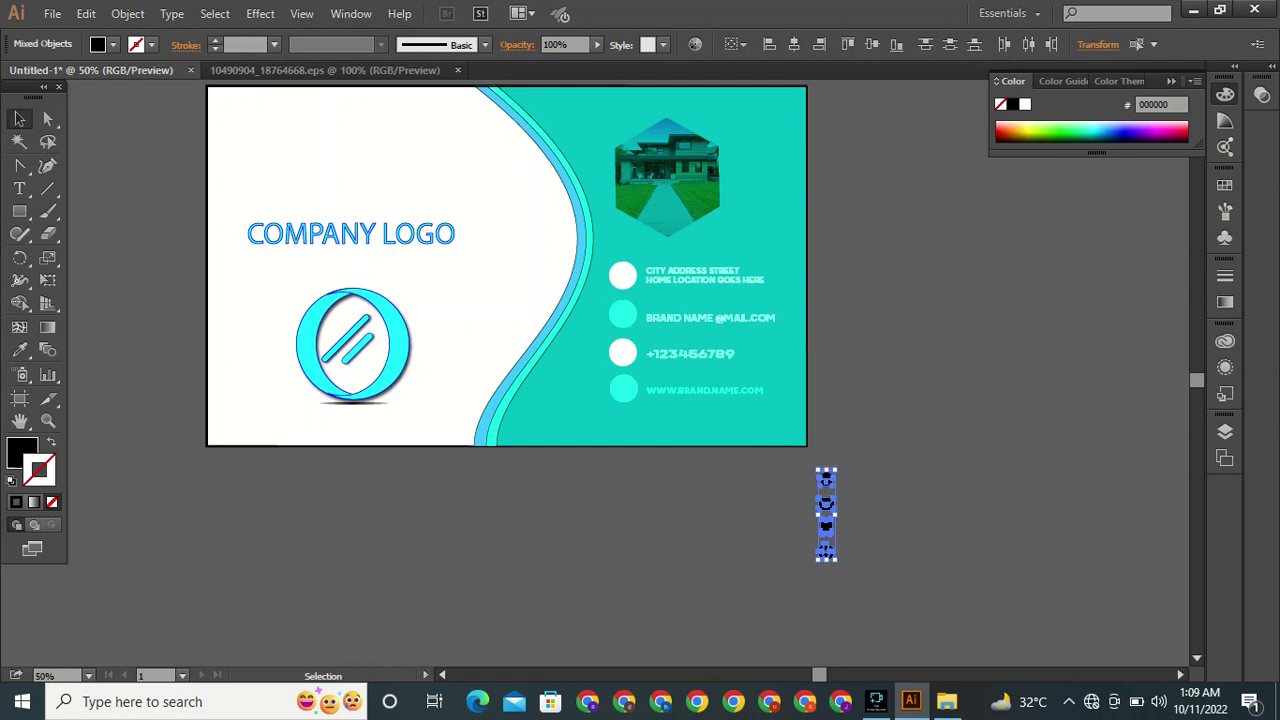
pyautogui.hotkey('ctrl', 'shift', 'a')
# Select the parts of the house icon and group them into one object.
pyautogui.moveTo(826, 478); pyautogui.dragTo(824, 474)
pyautogui.rightClick(830, 480)
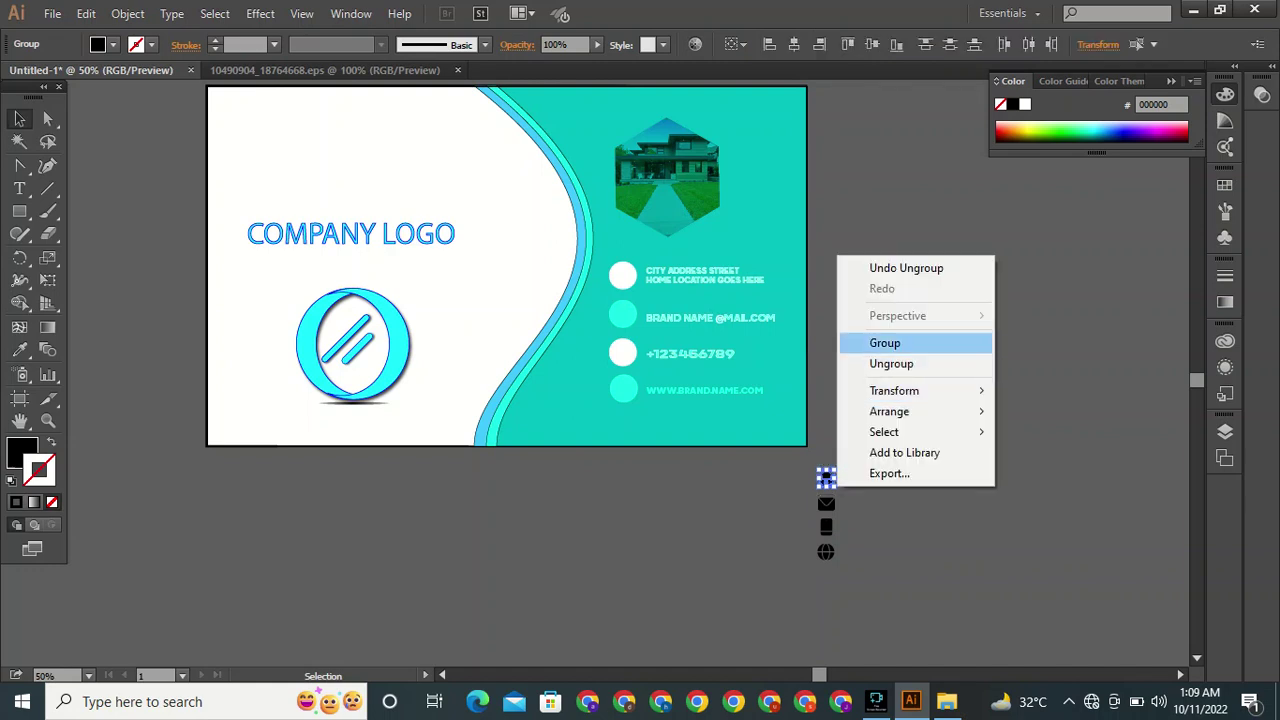
pyautogui.click(1040, 385)
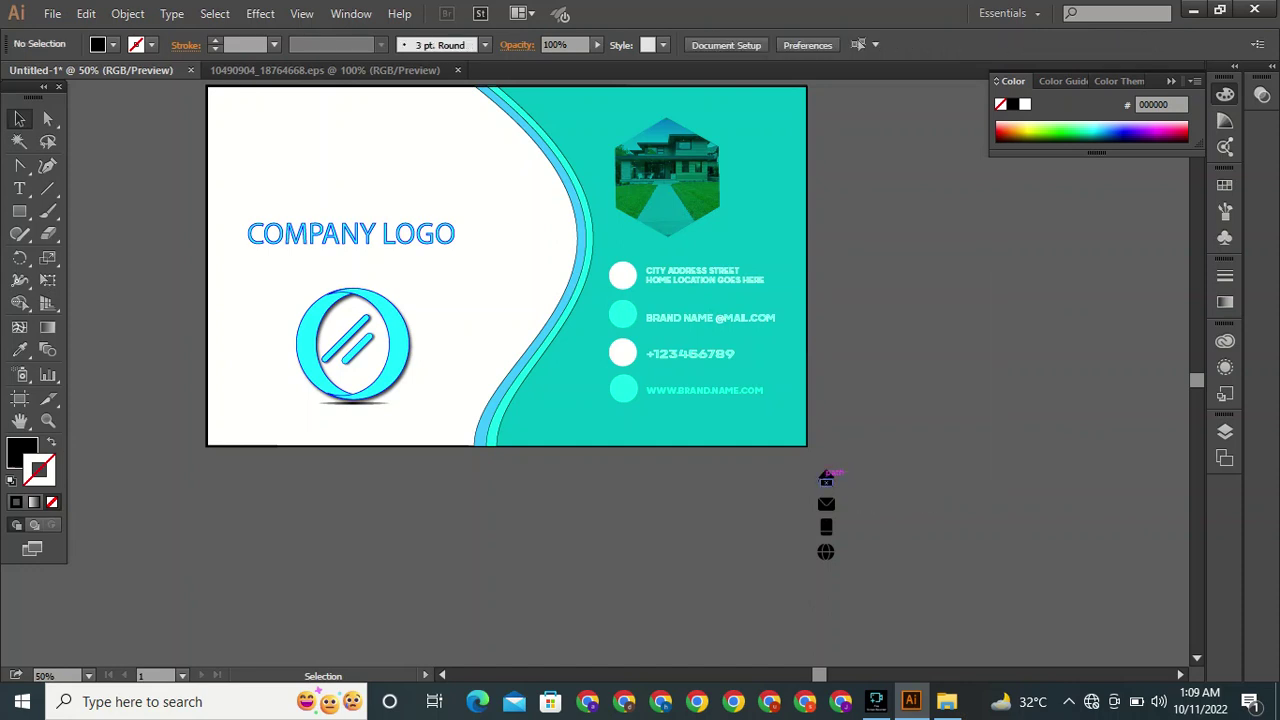
pyautogui.click(826, 478)
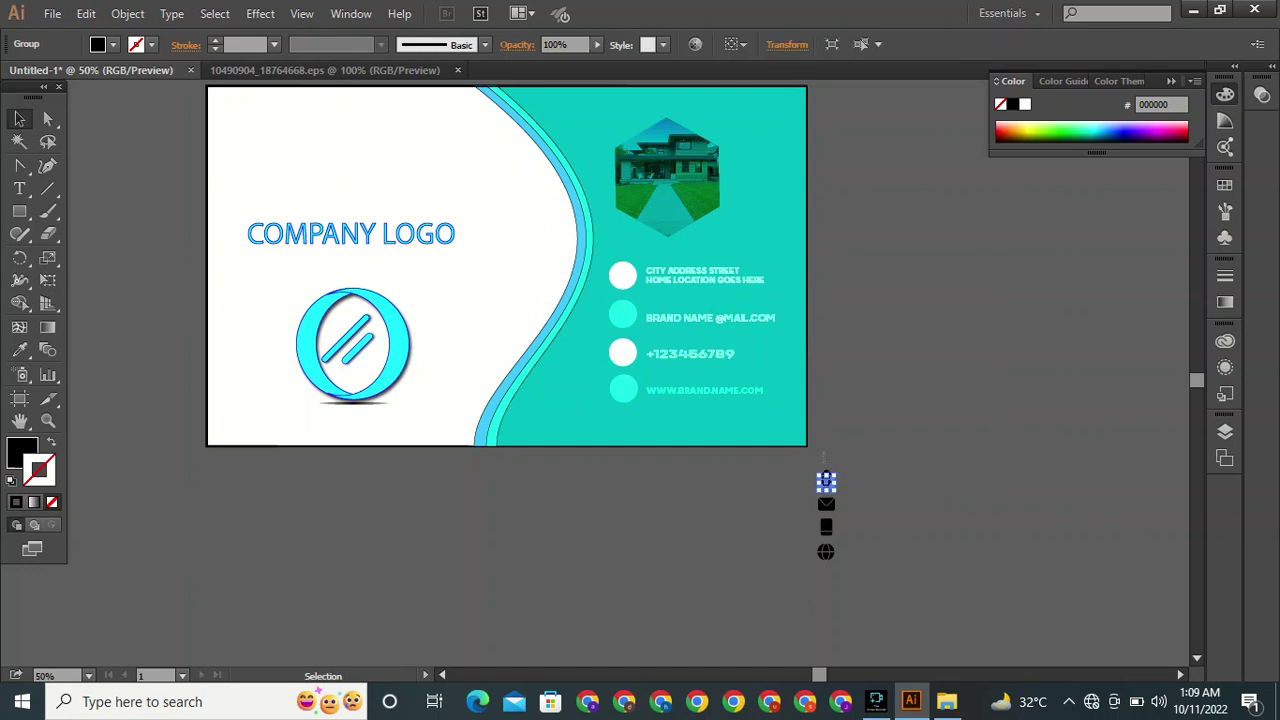
pyautogui.rightClick(826, 479)
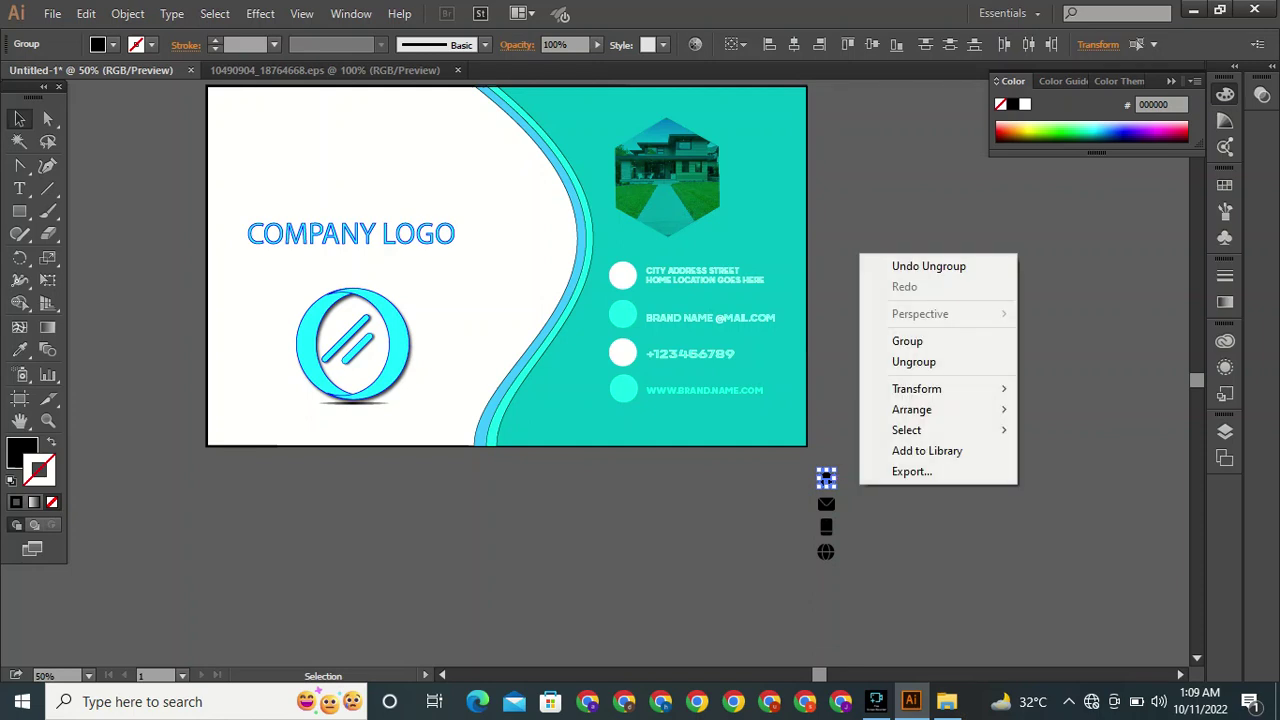
pyautogui.click(908, 342)
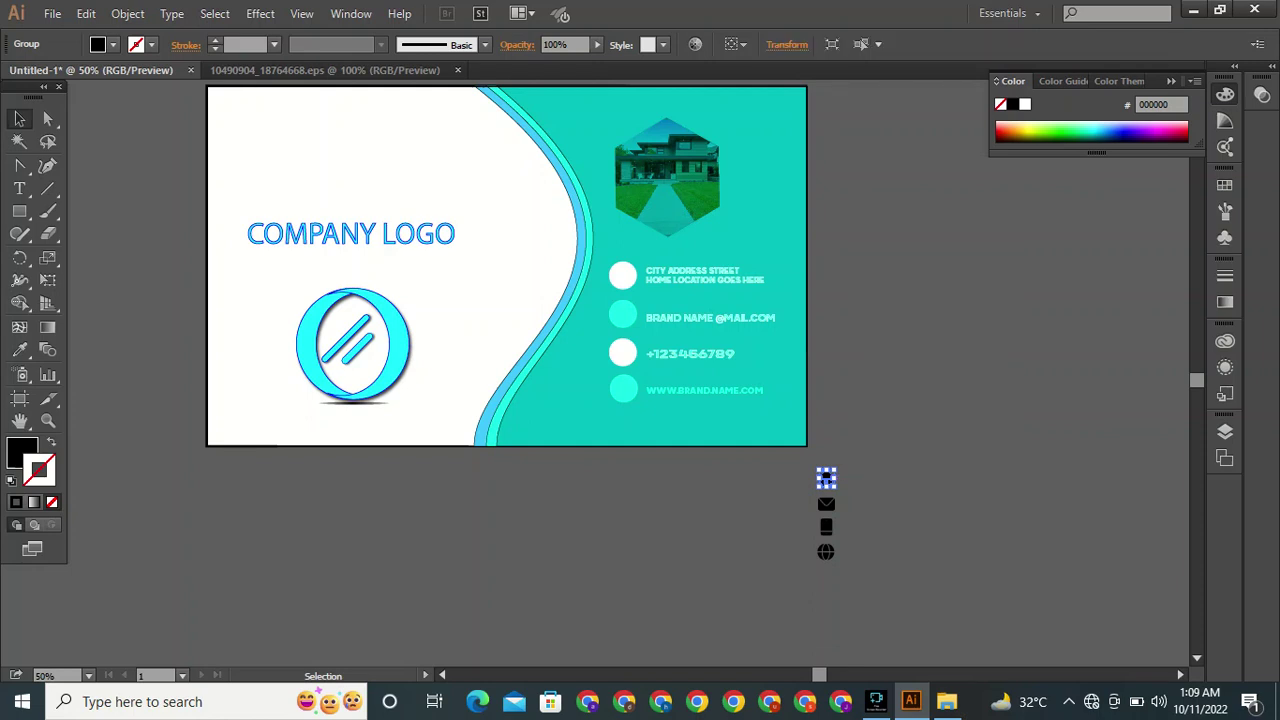
pyautogui.click(920, 352)
# Place the grouped house icon in the white circle beside the address and recolour it with the cyan sampled from the circle below.
pyautogui.click(826, 478)
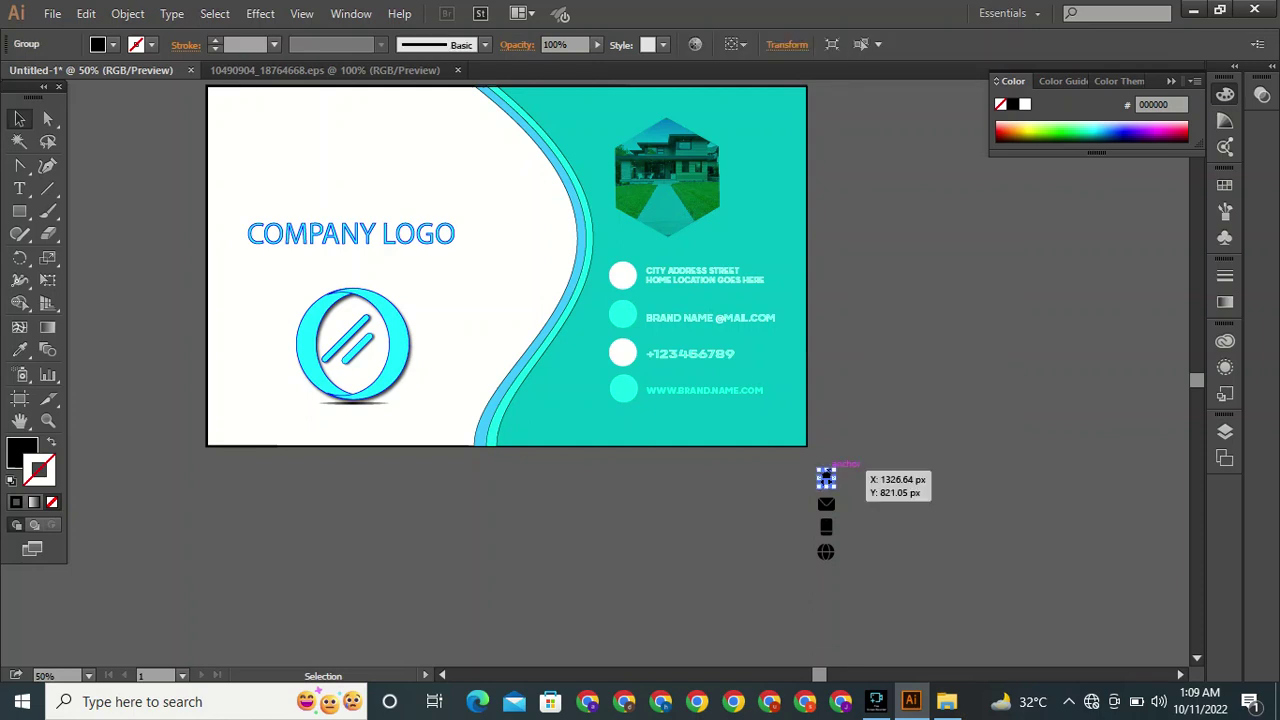
pyautogui.moveTo(826, 478); pyautogui.dragTo(623, 276)
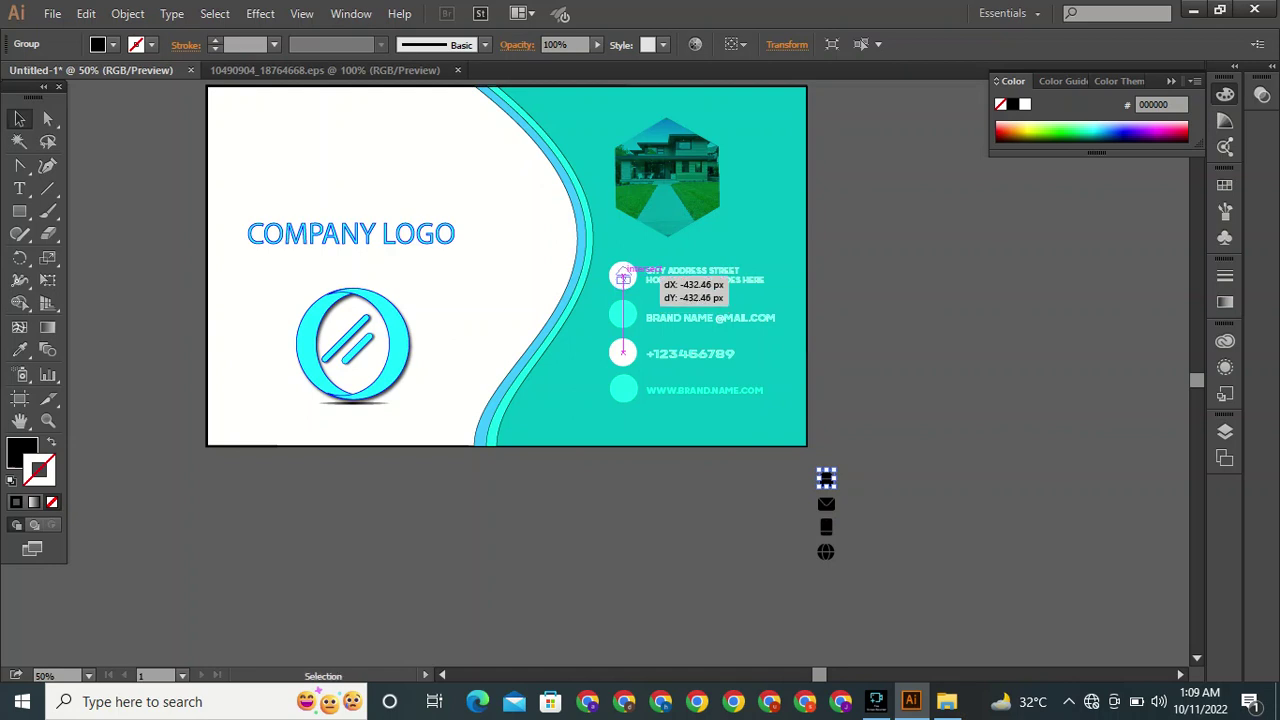
pyautogui.press('p')
pyautogui.click(622, 298)
pyautogui.click(622, 352)
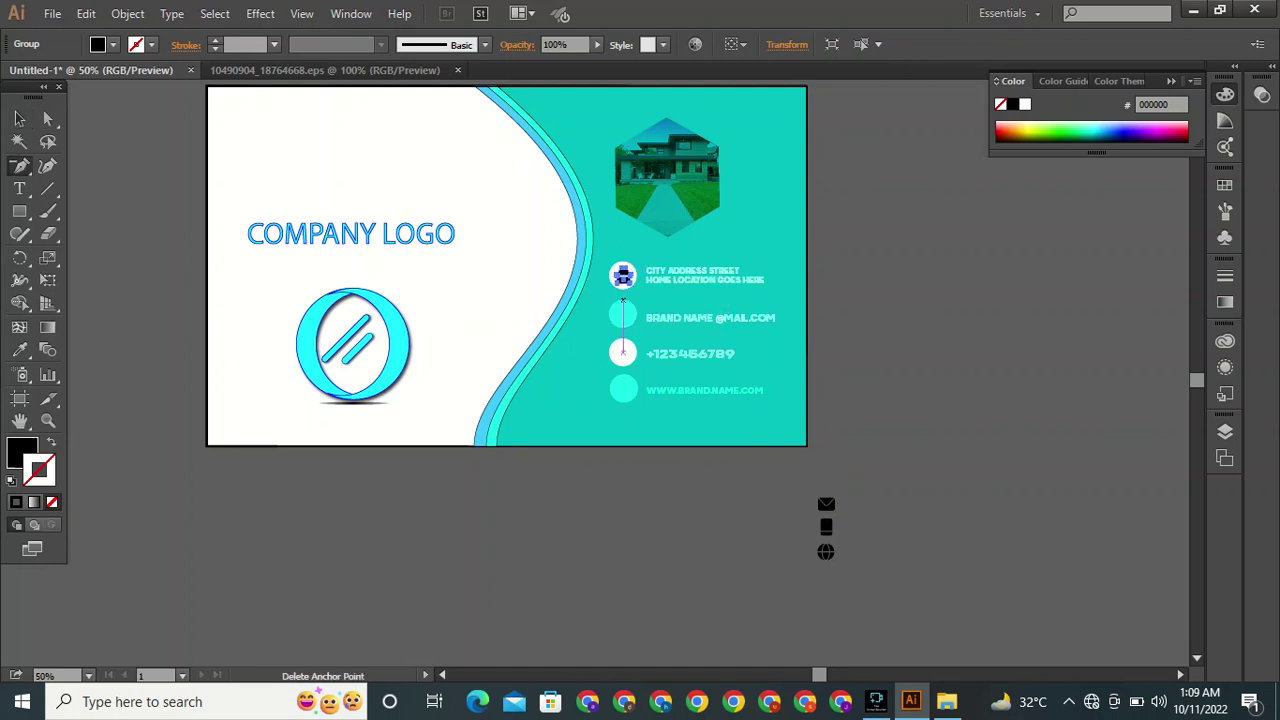
pyautogui.press('i')
pyautogui.click(622, 314)
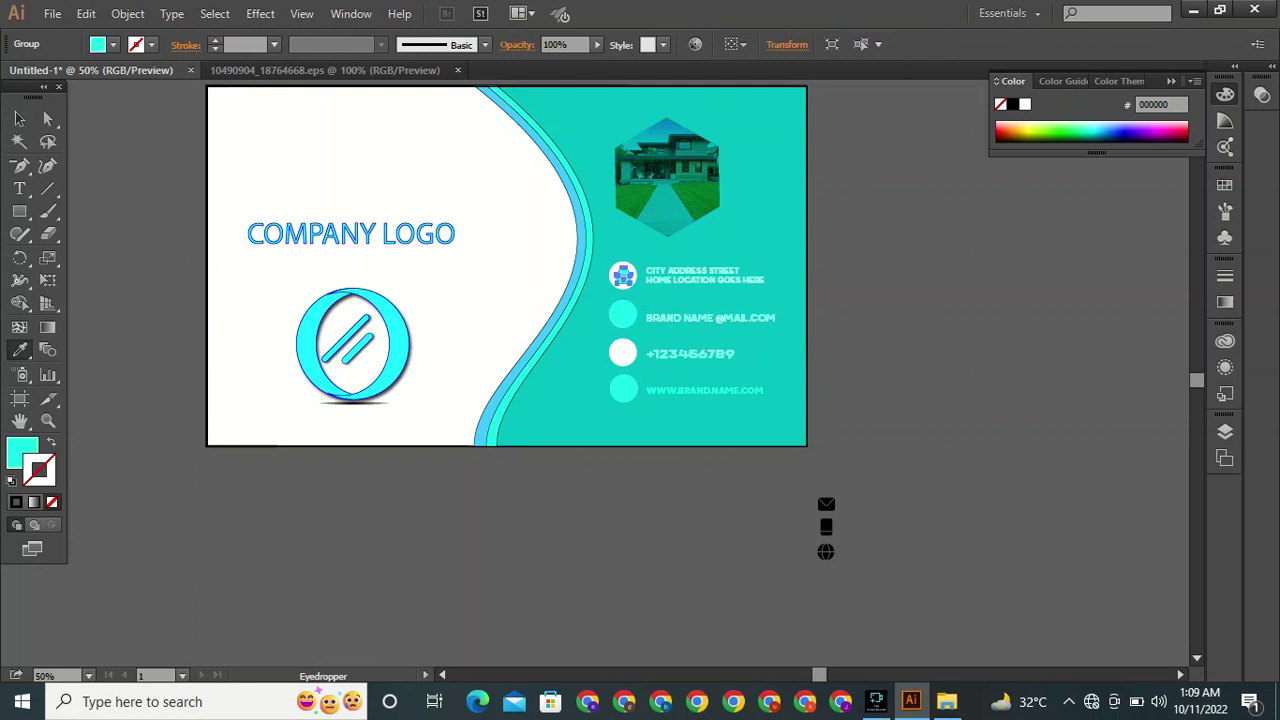
pyautogui.press('v')
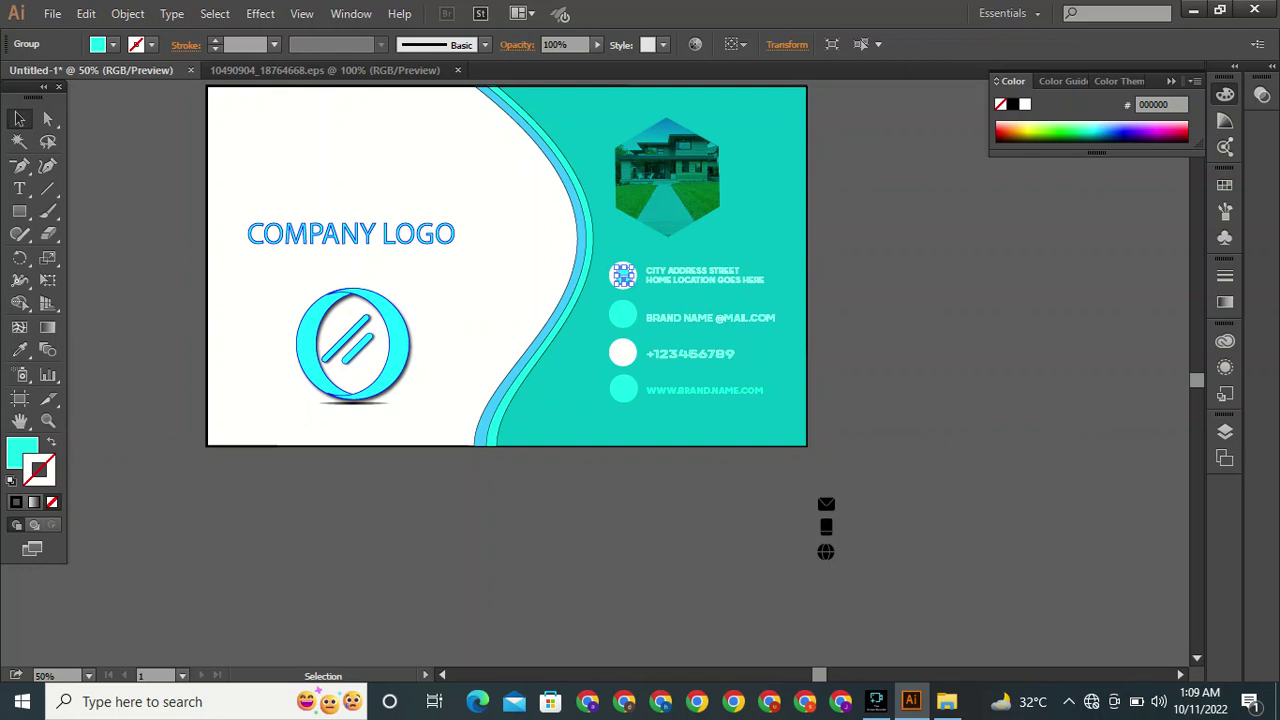
pyautogui.hotkey('ctrl', 'shift', 'a')
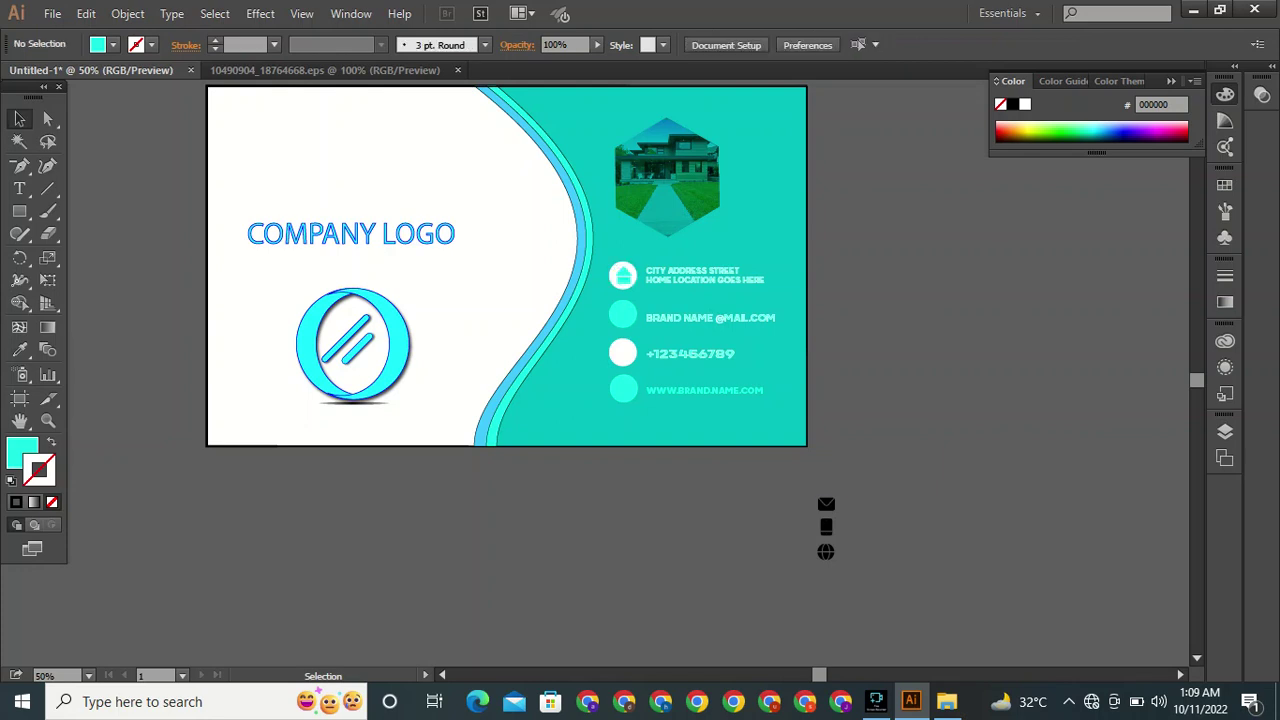
# Try to pick up the parked envelope icon and shift it slightly upward.
pyautogui.click(826, 504)
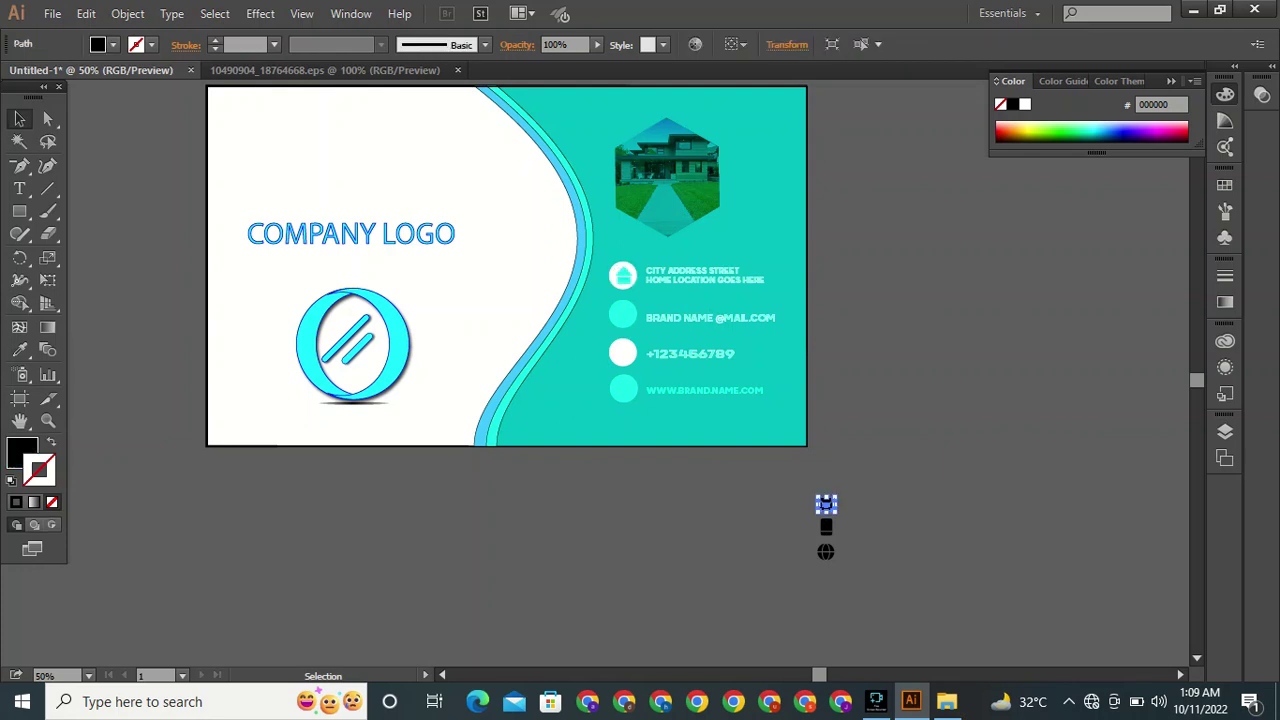
pyautogui.moveTo(826, 504); pyautogui.dragTo(826, 491)
pyautogui.hotkey('ctrl', '+')
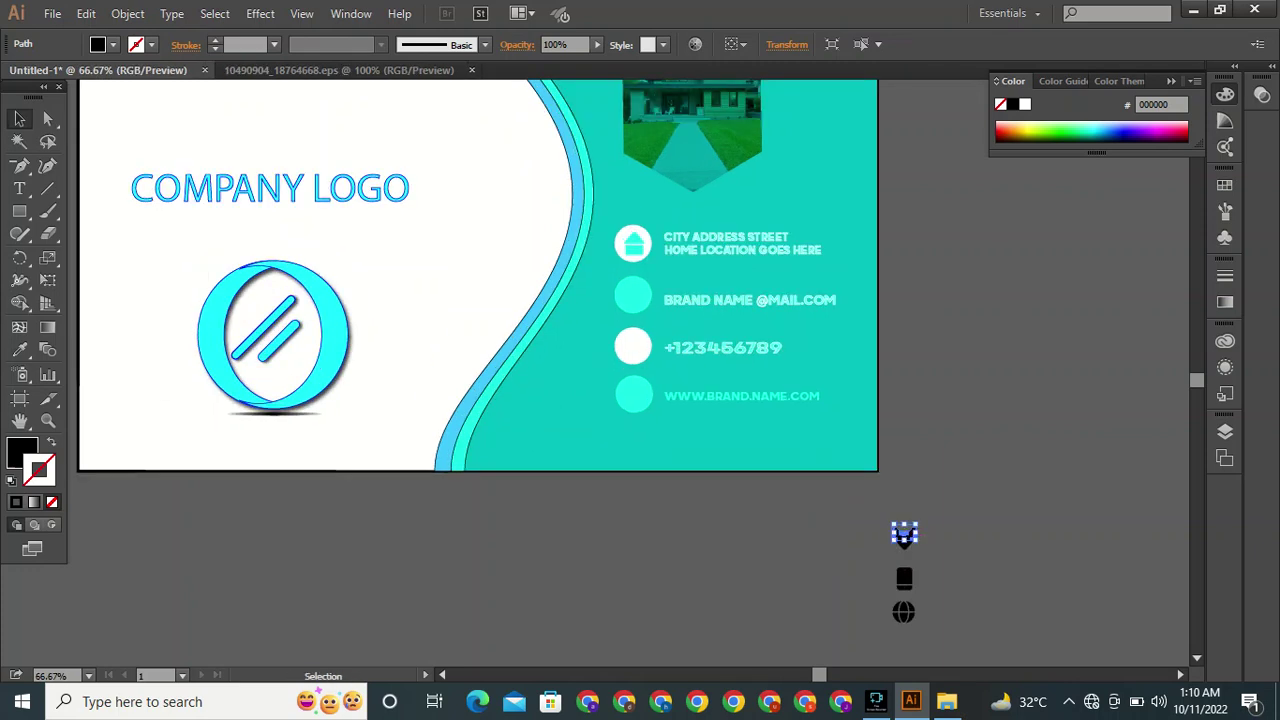
pyautogui.press('ctrl')
pyautogui.press('ctrl')
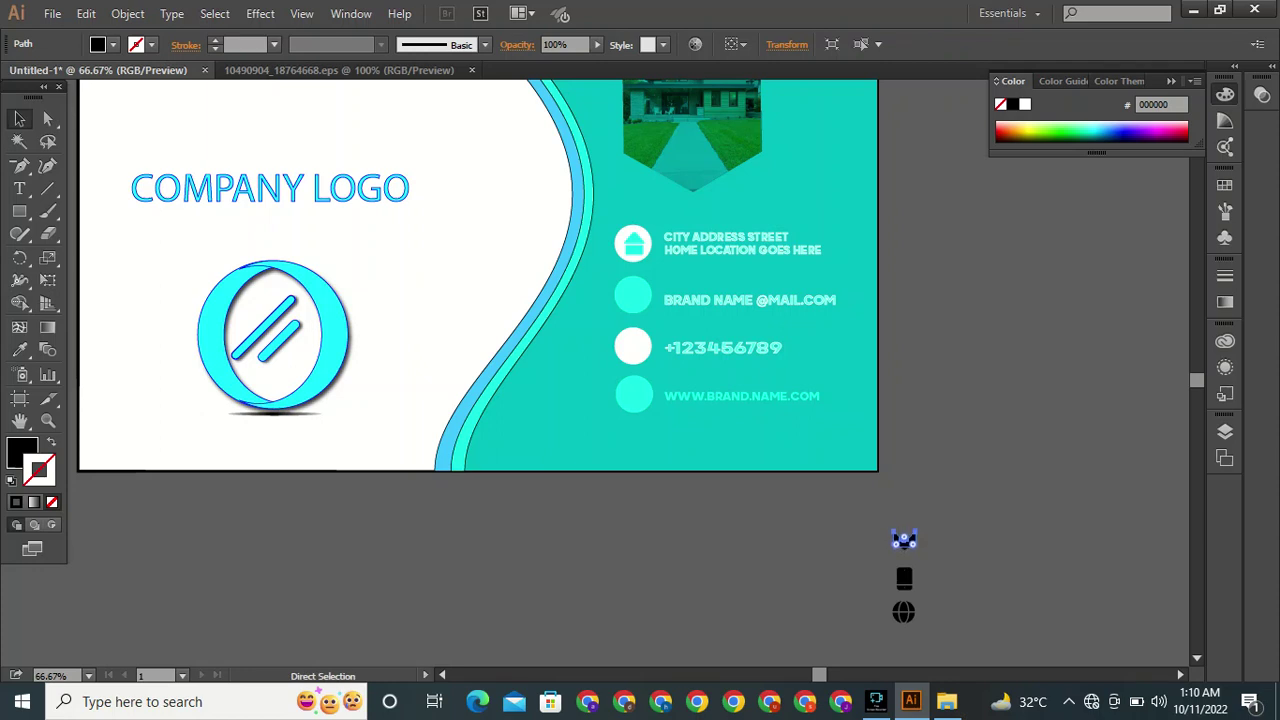
# Undo the icon edits back to before the icon column was brought into the card document.
pyautogui.hotkey('ctrl', 'z')
pyautogui.hotkey('ctrl', 'z')
pyautogui.hotkey('ctrl', 'z')
pyautogui.hotkey('ctrl', 'z')
pyautogui.hotkey('ctrl', 'z')
pyautogui.hotkey('ctrl', 'z')
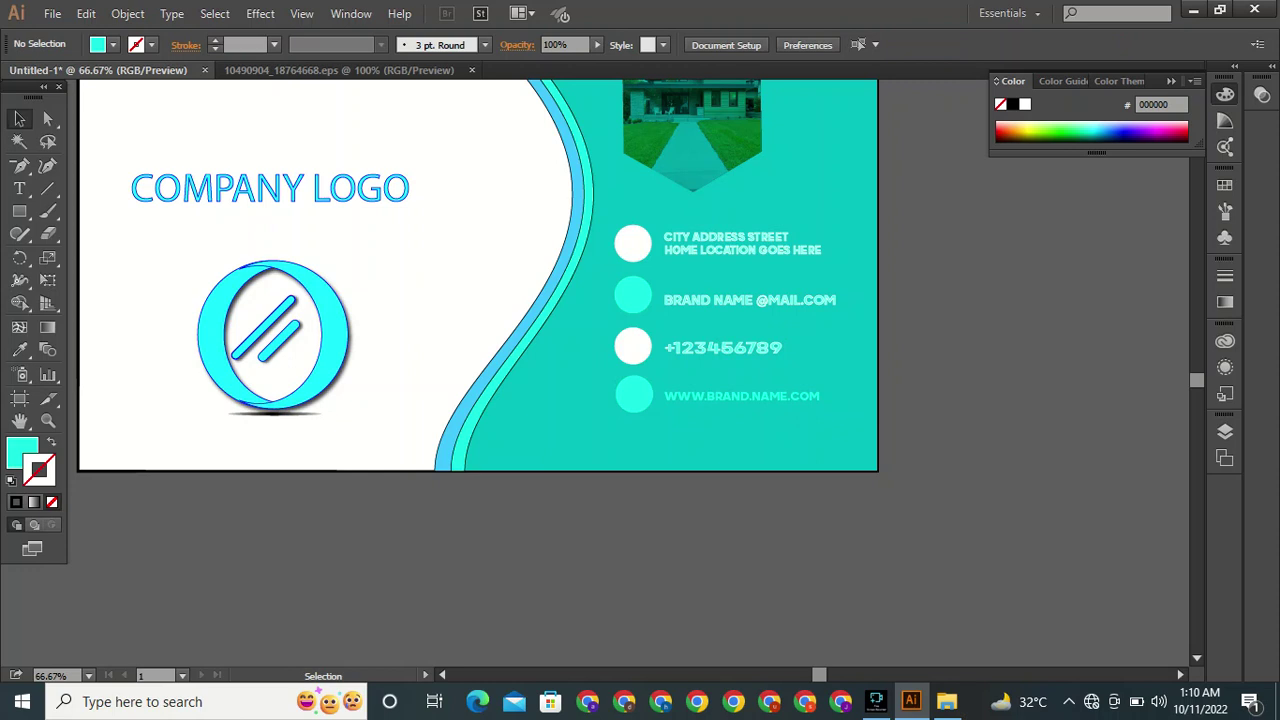
# Paste the black icon column from 10490904_18764668.eps into the Untitled-1 document again and ungroup it.
pyautogui.click(339, 71)
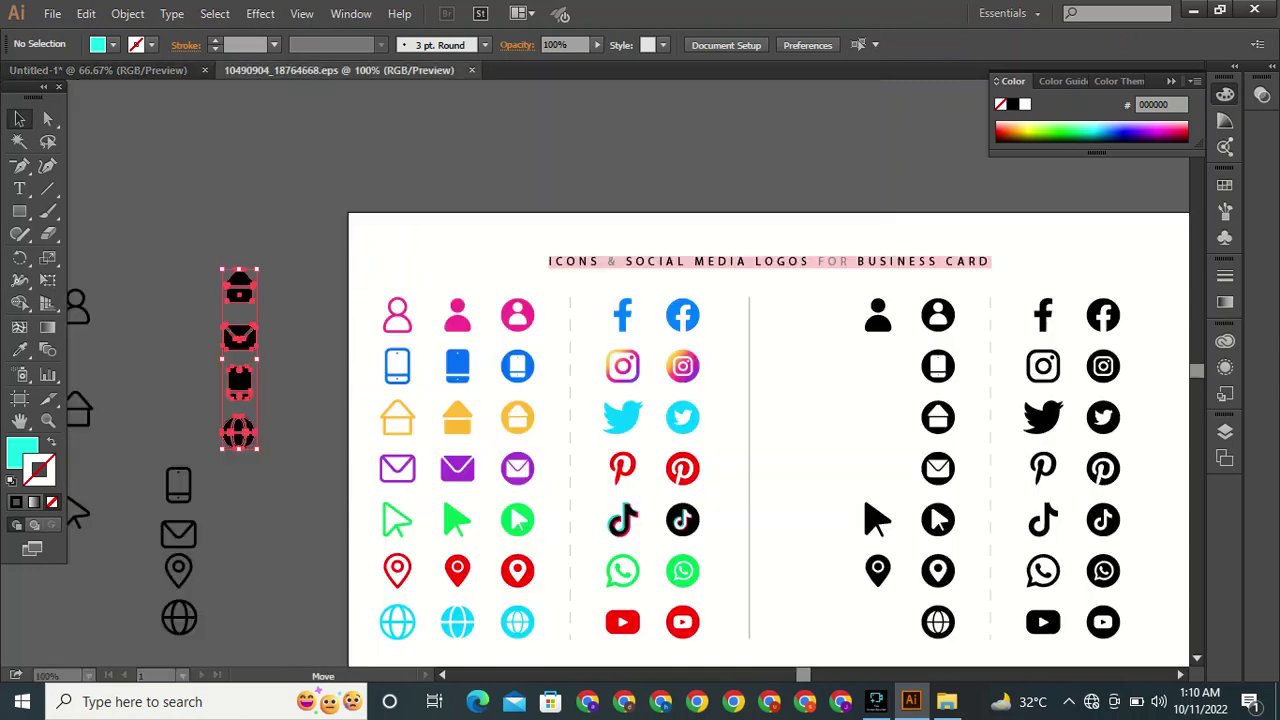
pyautogui.moveTo(253, 343); pyautogui.dragTo(488, 338)
pyautogui.rightClick(445, 343)
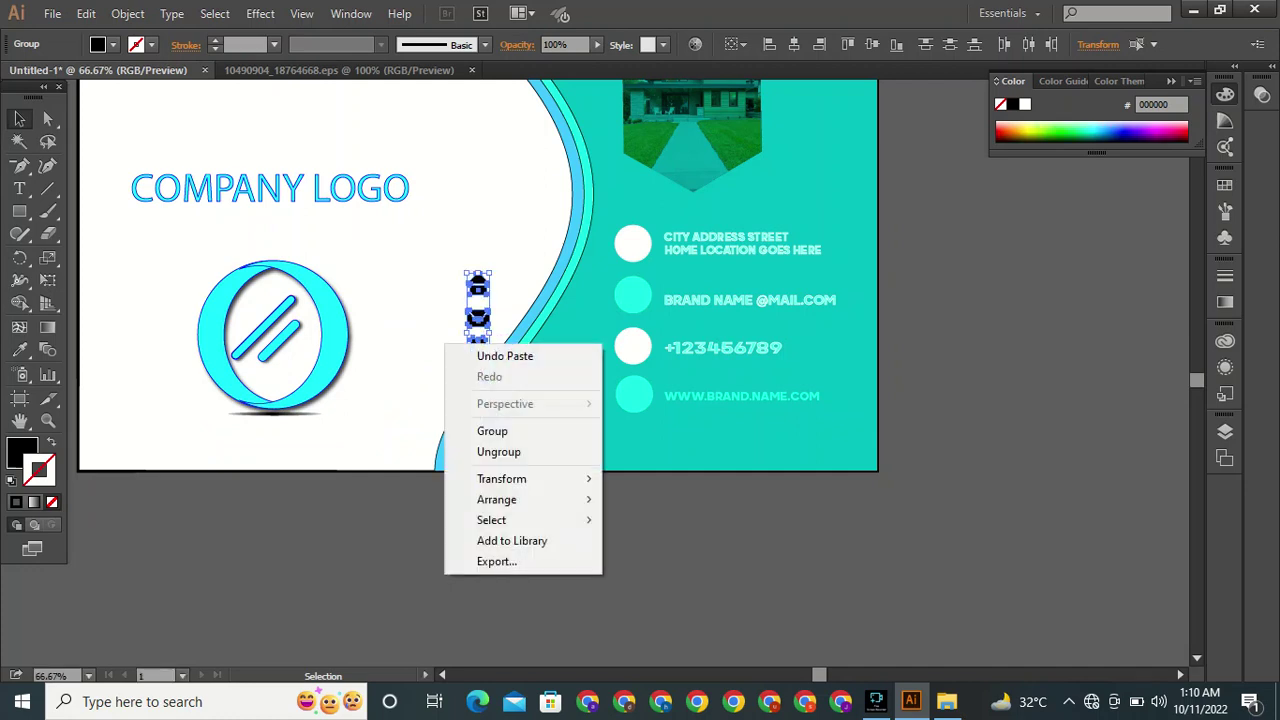
pyautogui.click(499, 452)
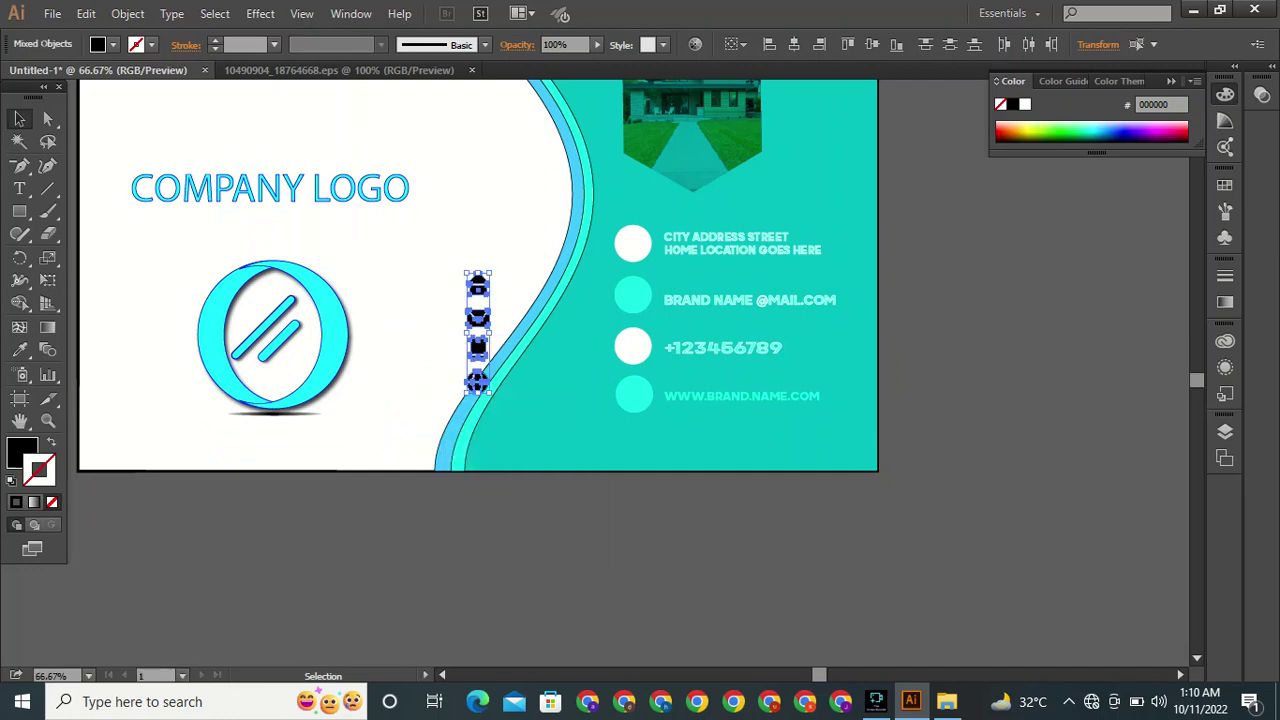
pyautogui.click(510, 515)
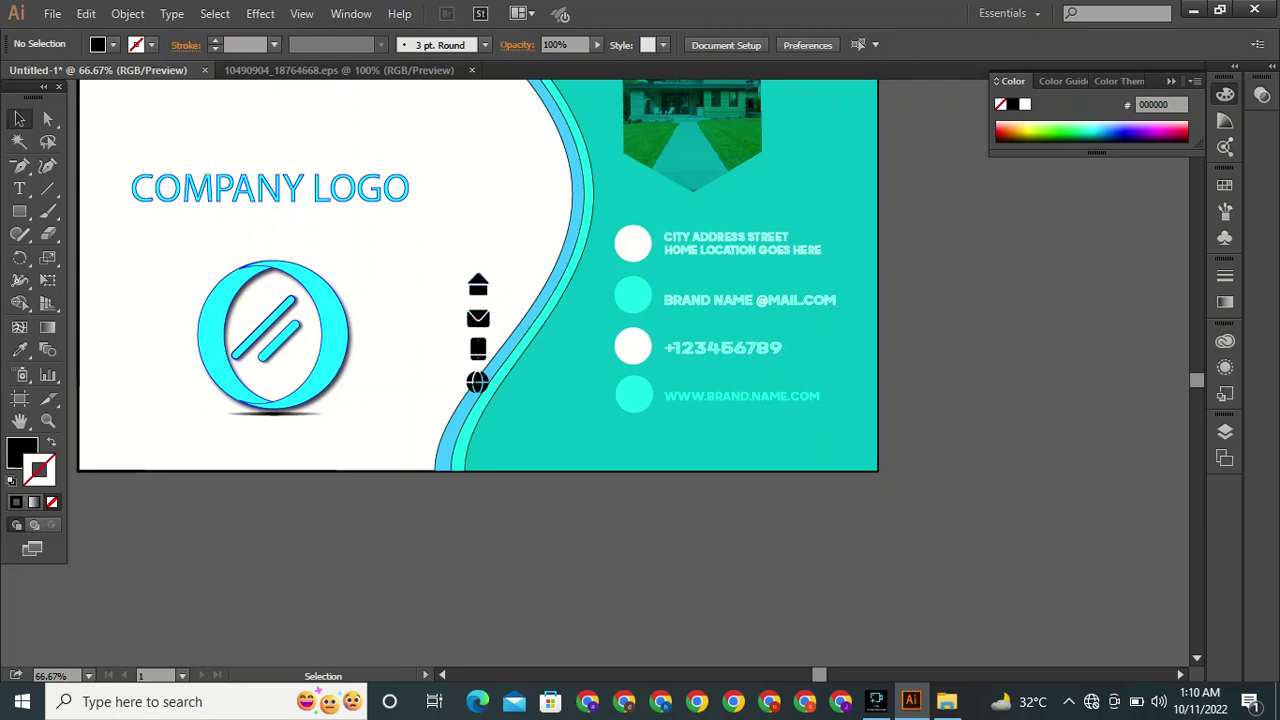
# Group the roof and base of the house icon and place it in the white circle beside the address.
pyautogui.click(478, 285)
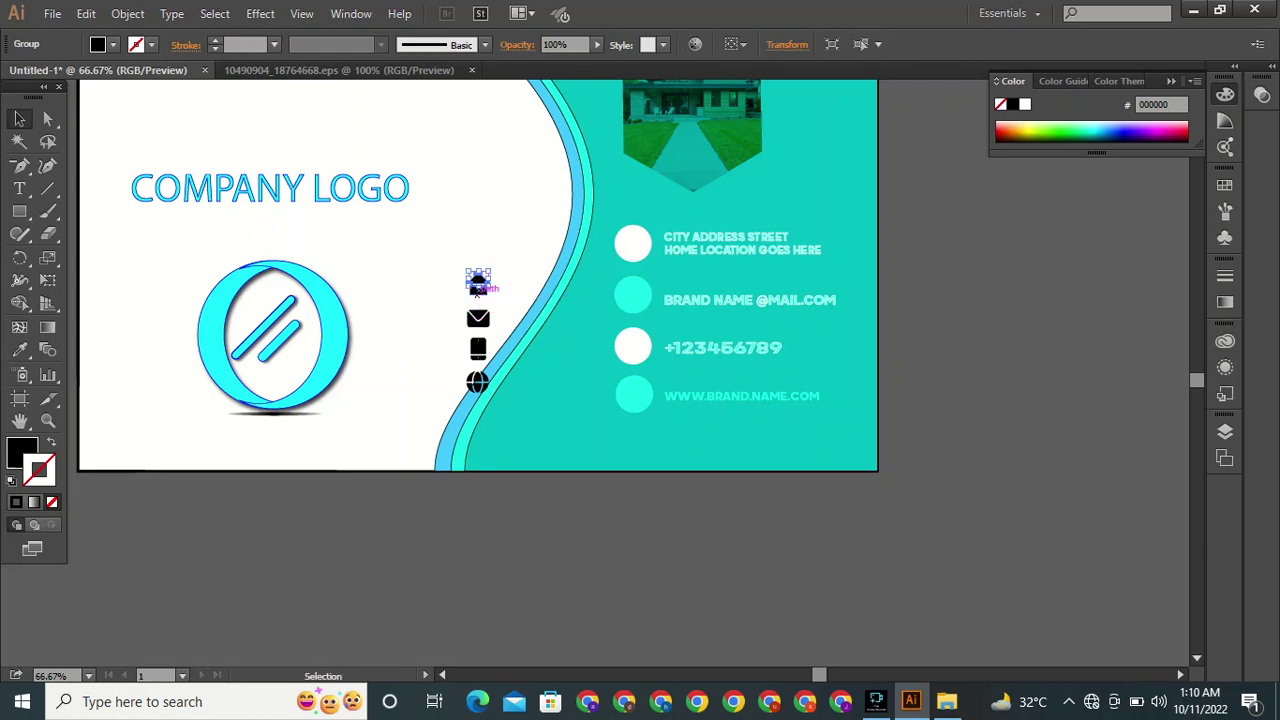
pyautogui.moveTo(451, 252); pyautogui.dragTo(494, 305)
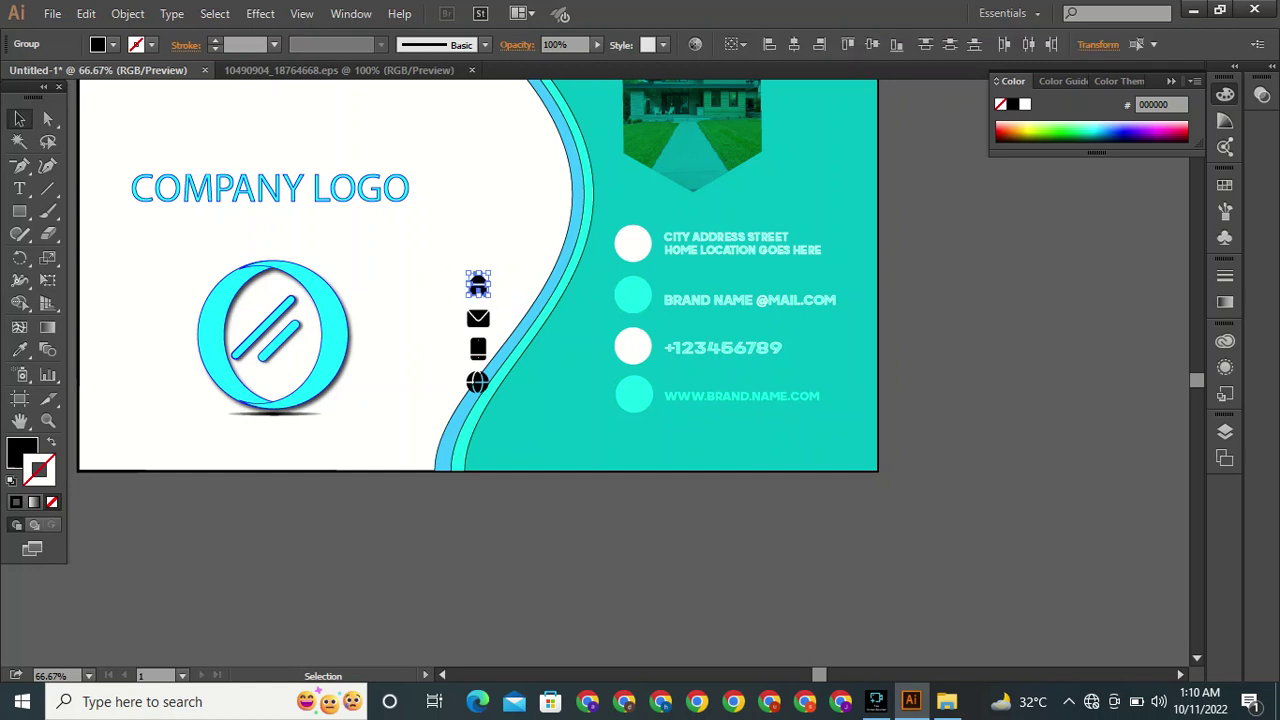
pyautogui.rightClick(495, 306)
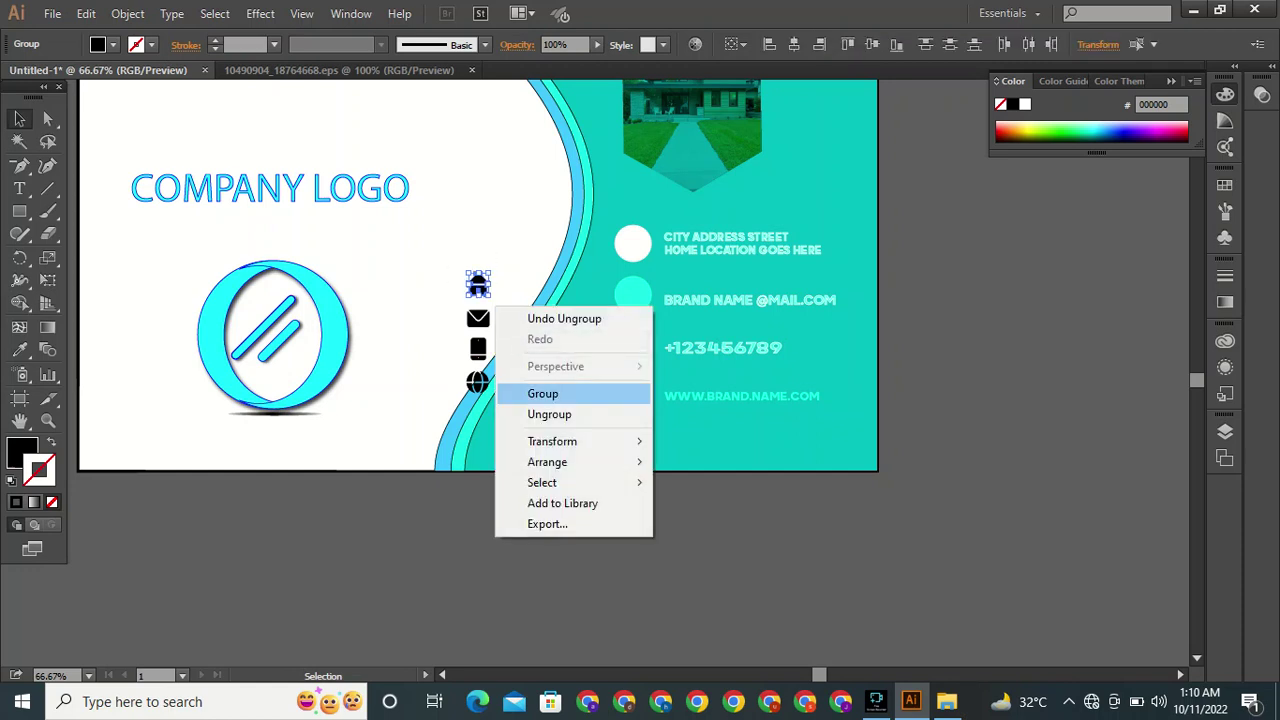
pyautogui.click(543, 393)
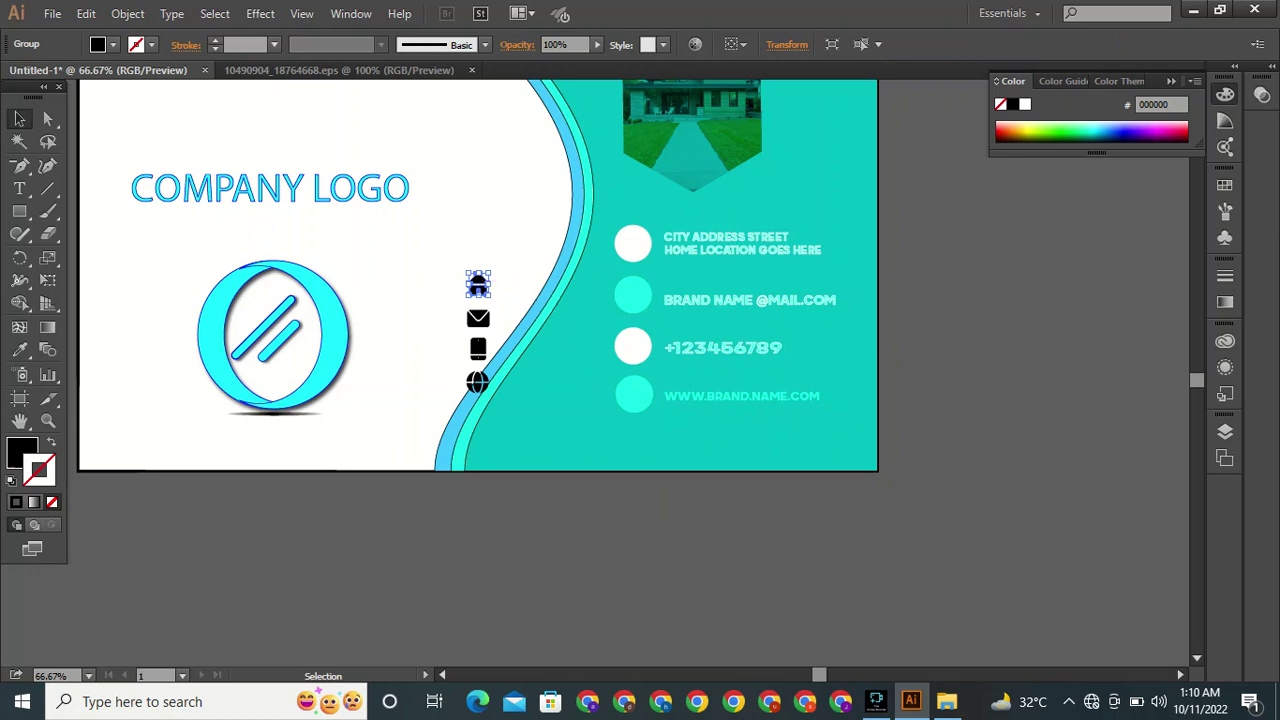
pyautogui.moveTo(478, 284); pyautogui.dragTo(634, 240)
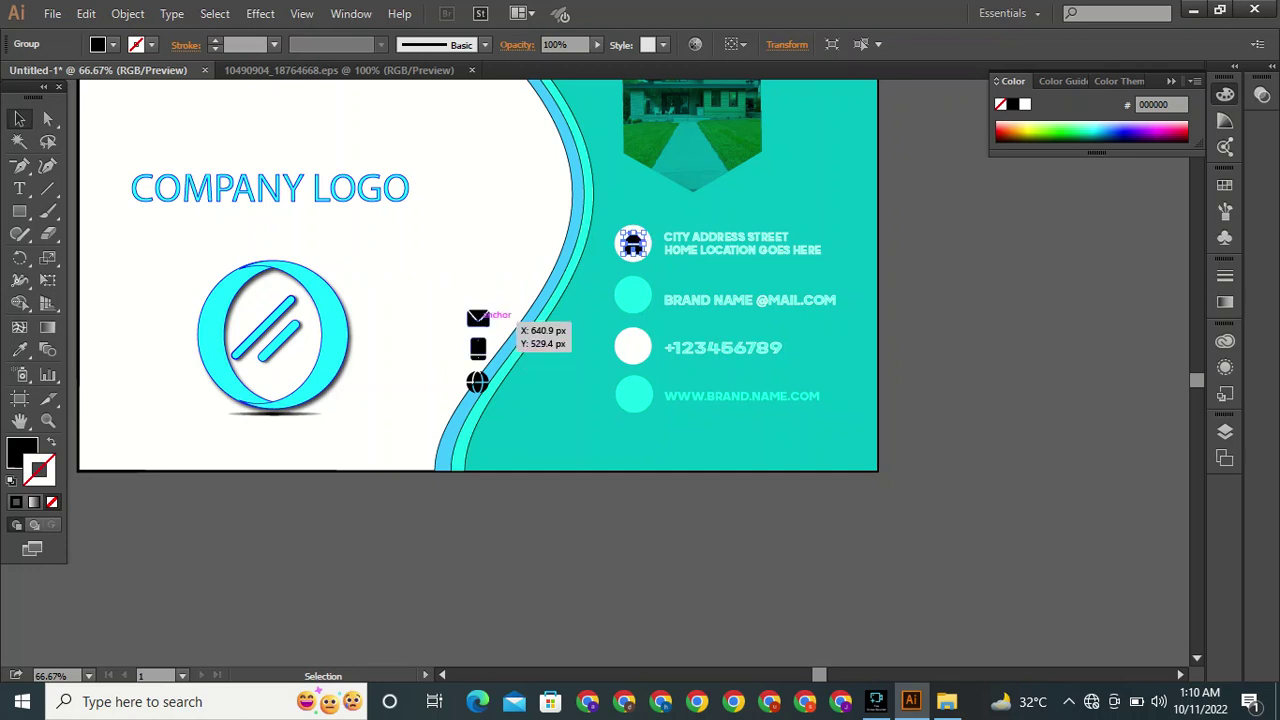
# Place the envelope, phone and globe icons in the circles beside the e-mail, phone and website lines, then clear the selection.
pyautogui.click(479, 317)
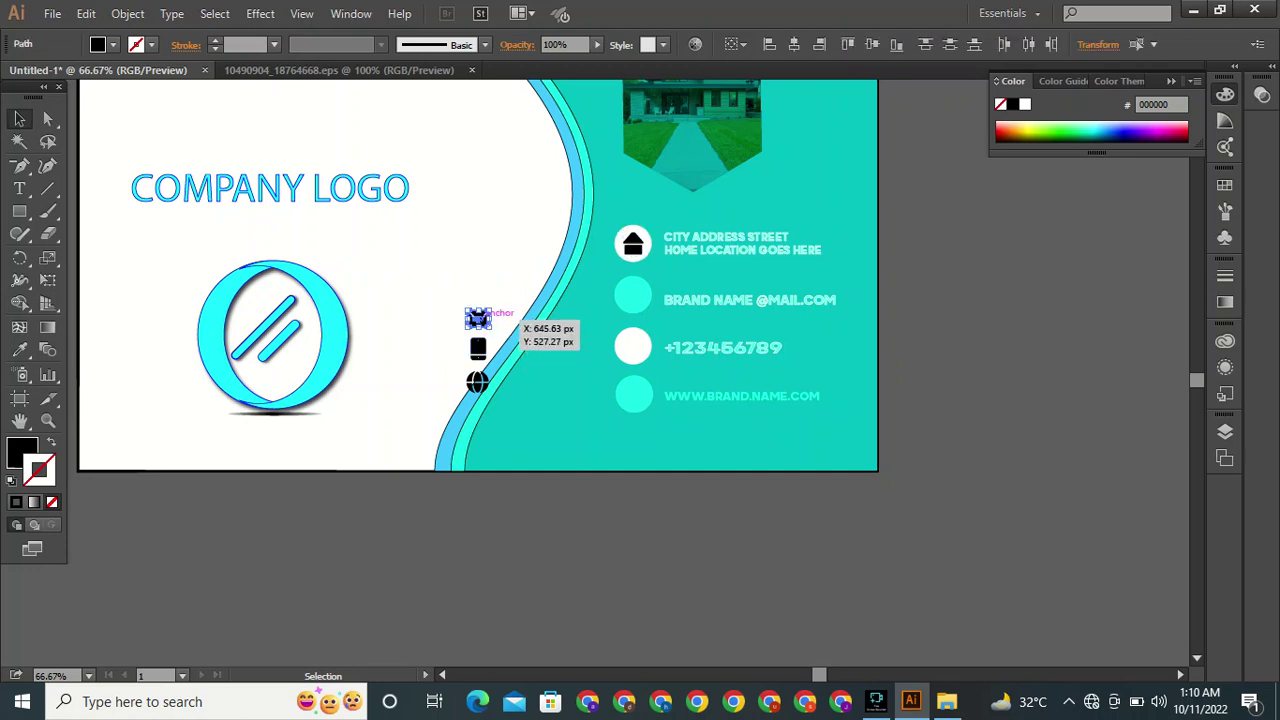
pyautogui.moveTo(479, 317); pyautogui.dragTo(633, 294)
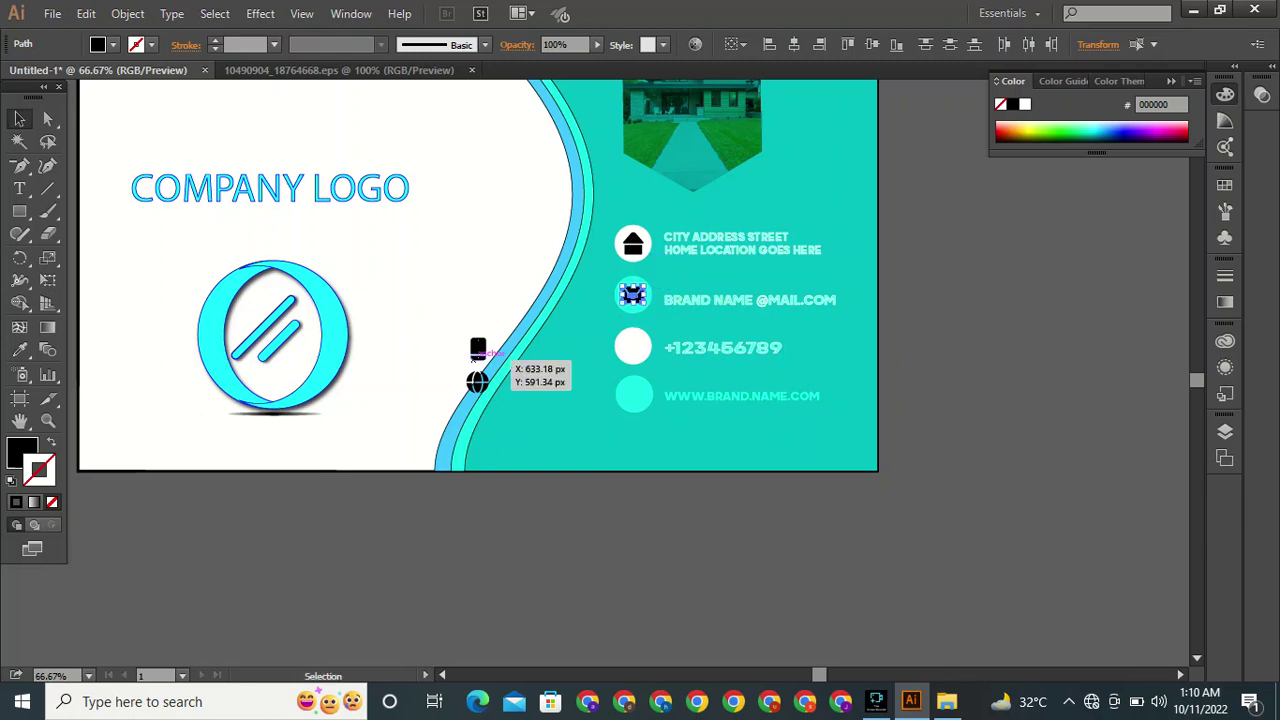
pyautogui.moveTo(472, 342); pyautogui.dragTo(634, 345)
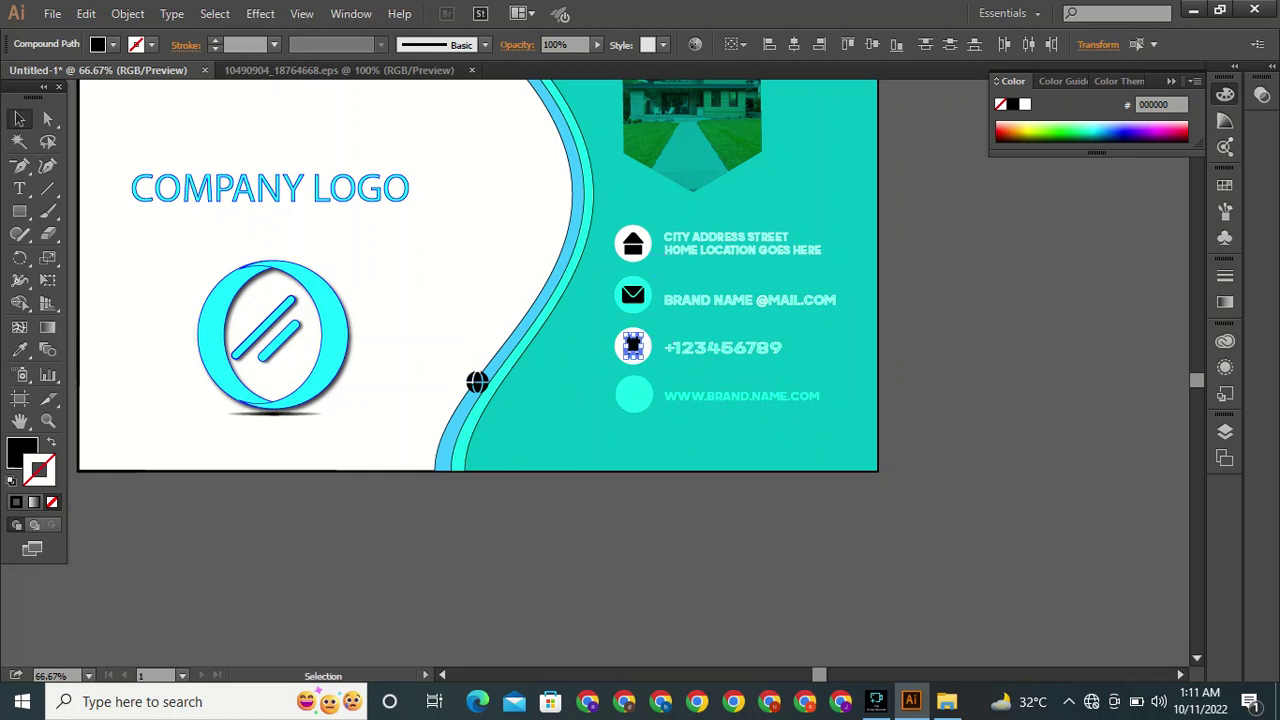
pyautogui.click(477, 382)
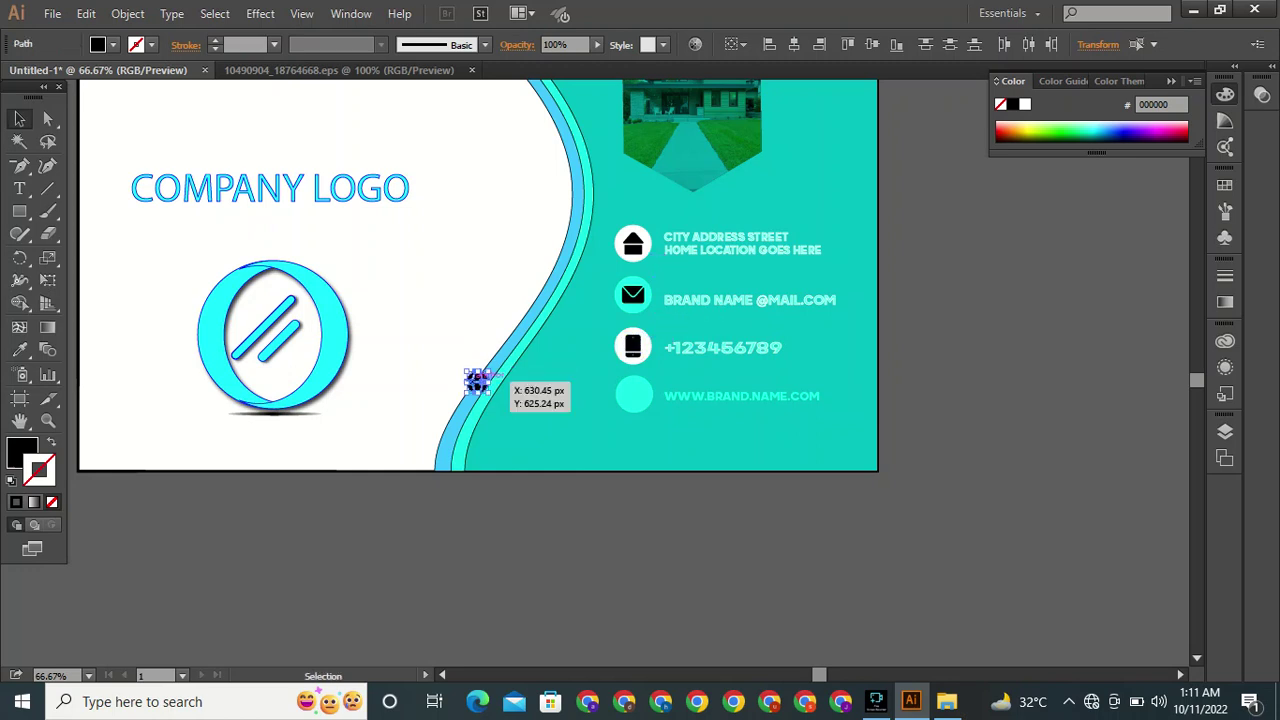
pyautogui.moveTo(477, 382); pyautogui.dragTo(634, 393)
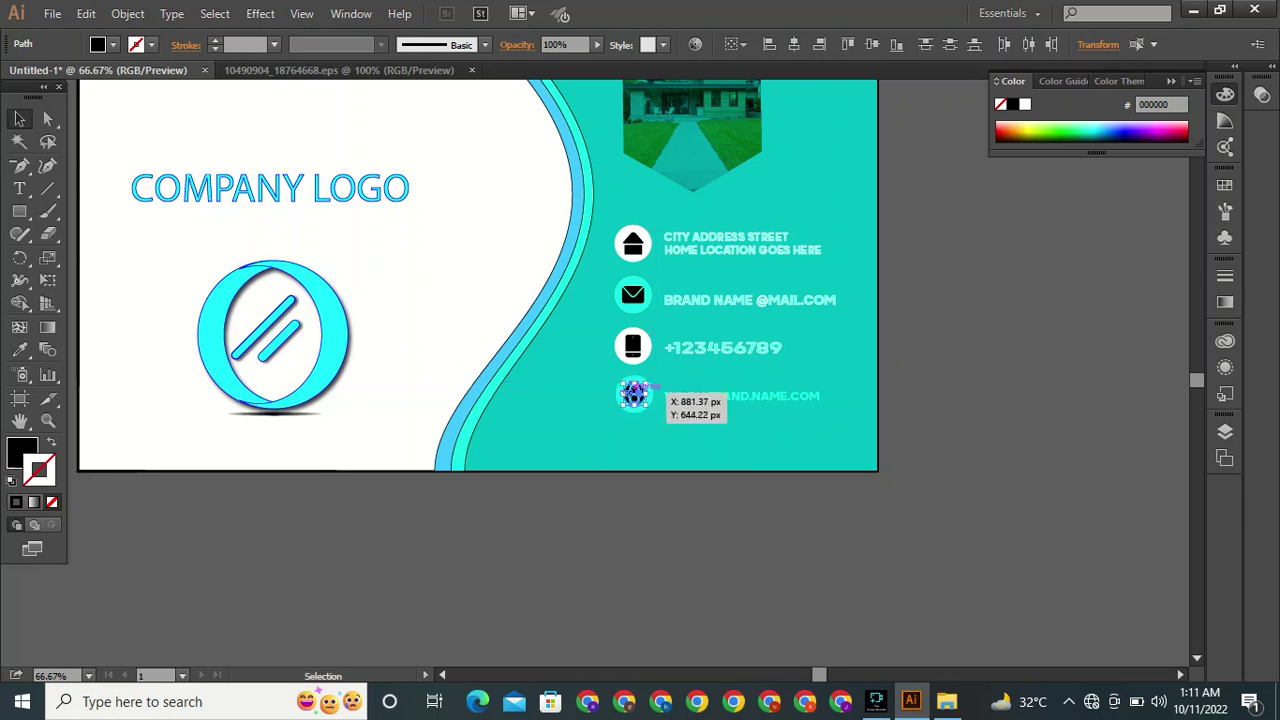
pyautogui.hotkey('ctrl', 'shift', 'a')
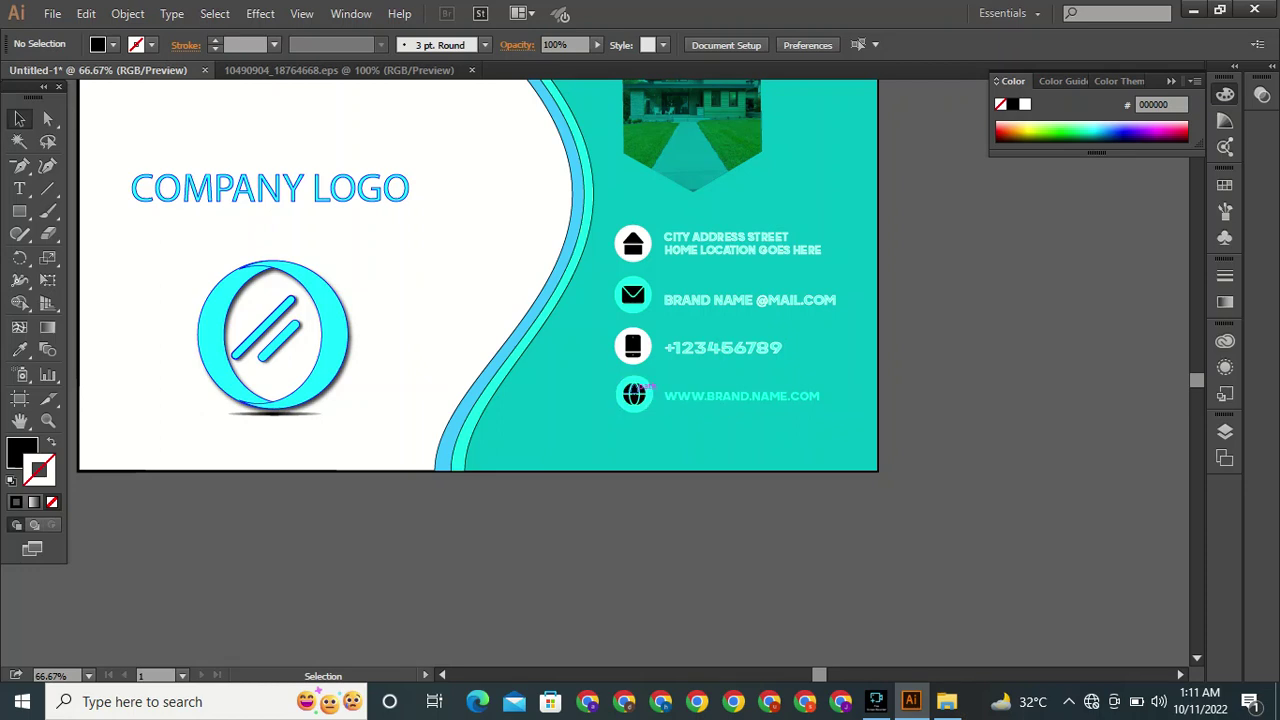
# Try to group the globe icon's pieces with the cyan circle behind them.
pyautogui.click(635, 391)
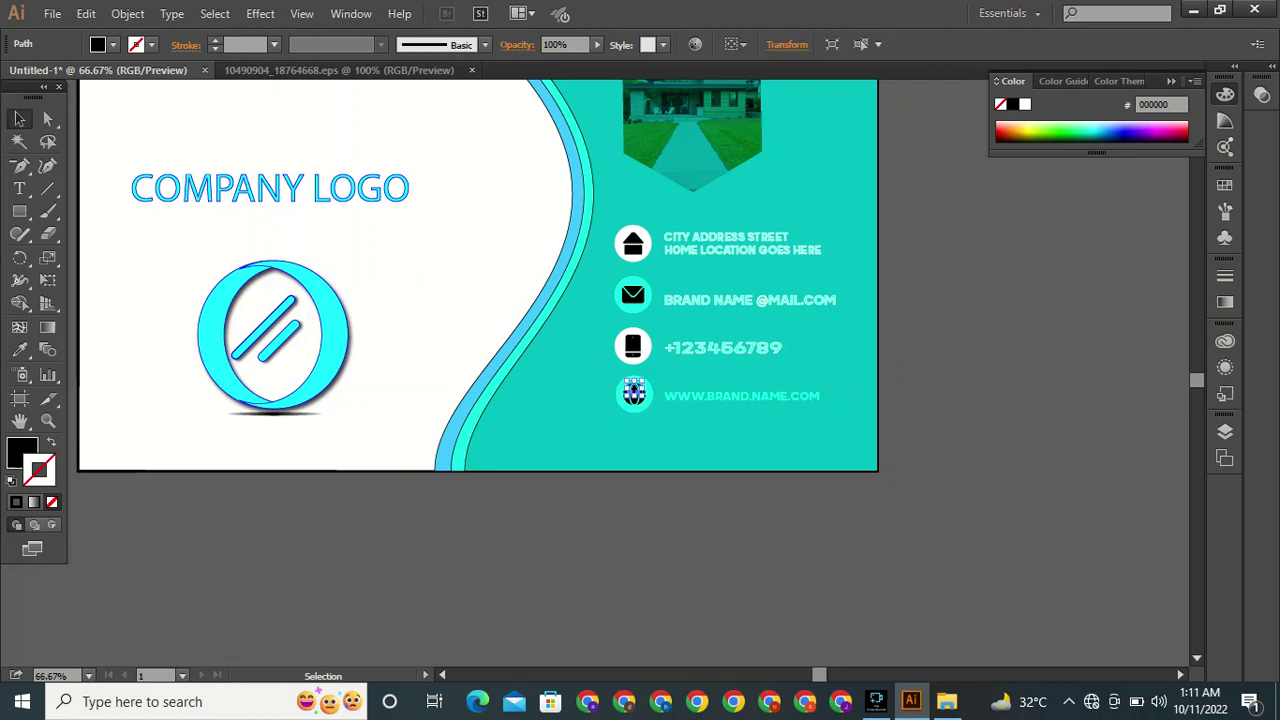
pyautogui.moveTo(601, 376); pyautogui.dragTo(646, 408)
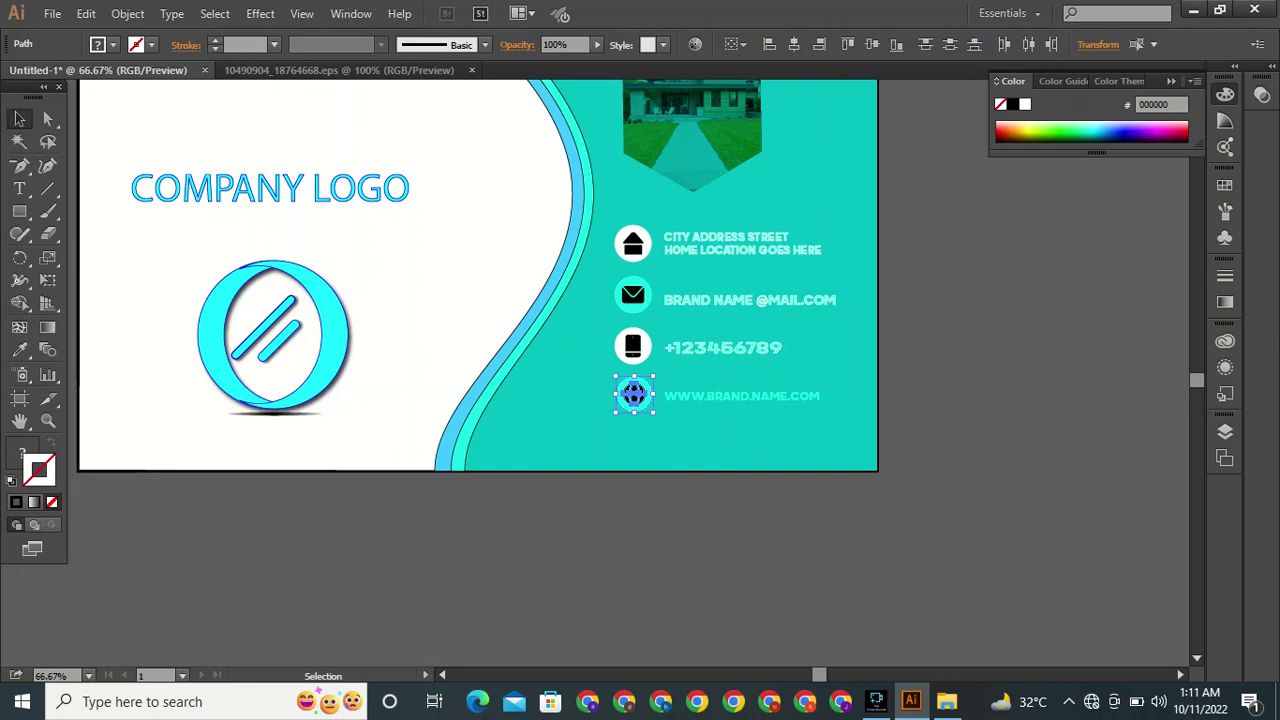
pyautogui.hotkey('ctrl', 'g')
pyautogui.click(636, 396)
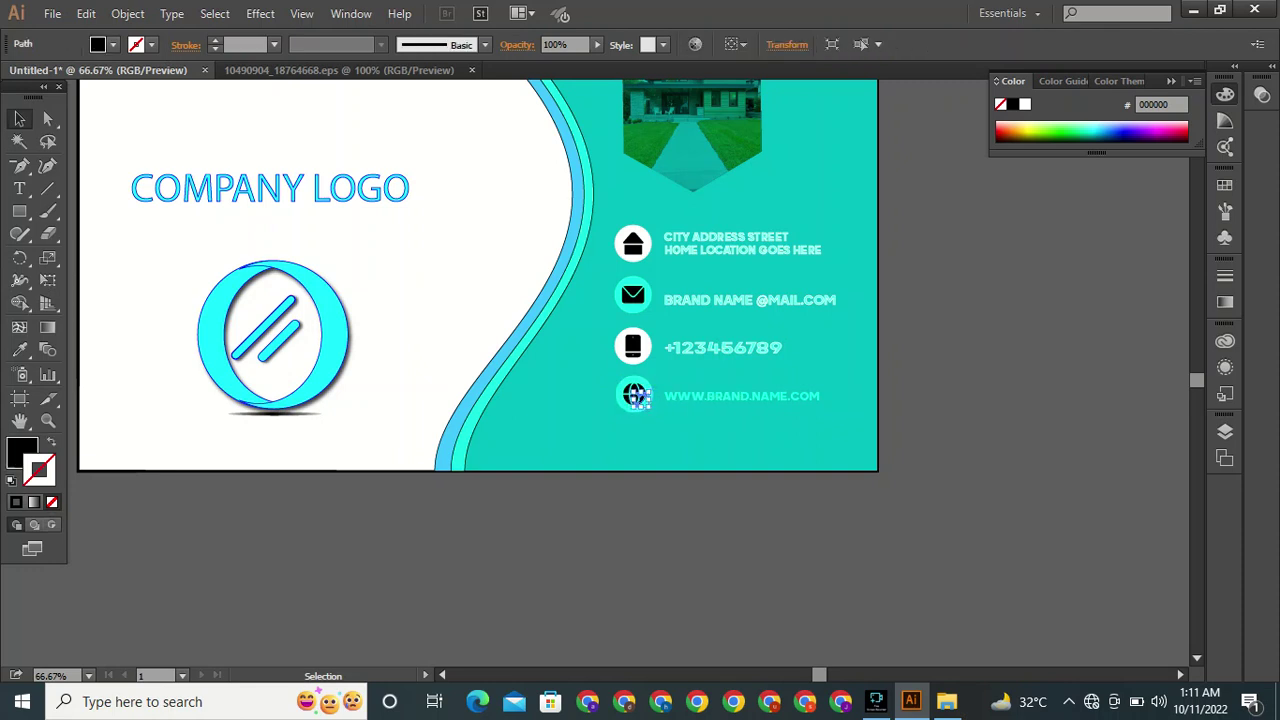
pyautogui.click(631, 400)
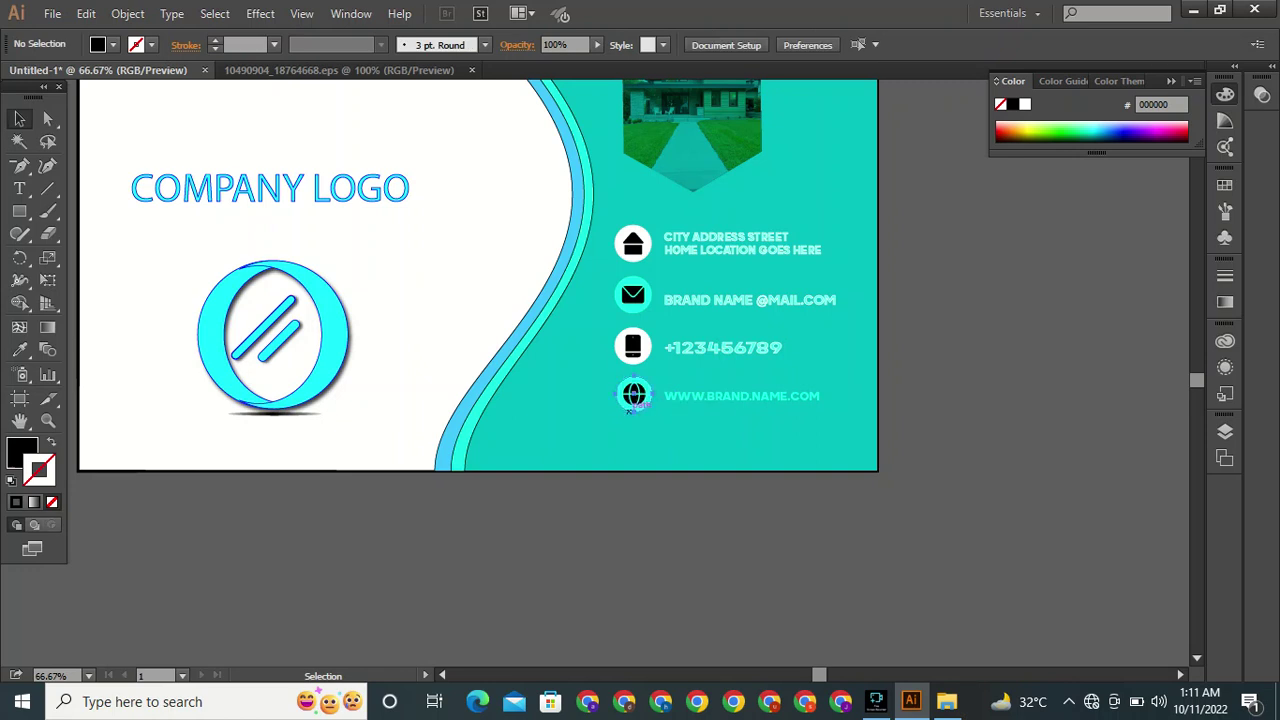
pyautogui.rightClick(632, 398)
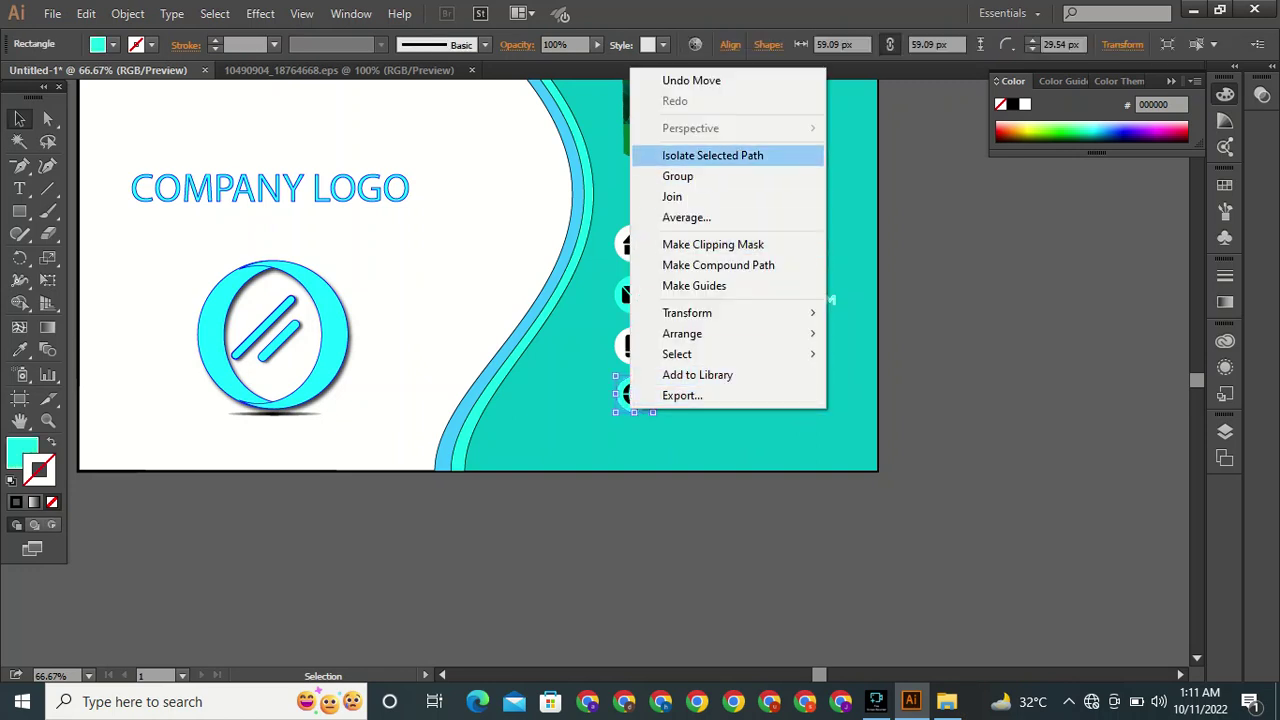
pyautogui.click(950, 240)
pyautogui.click(950, 240)
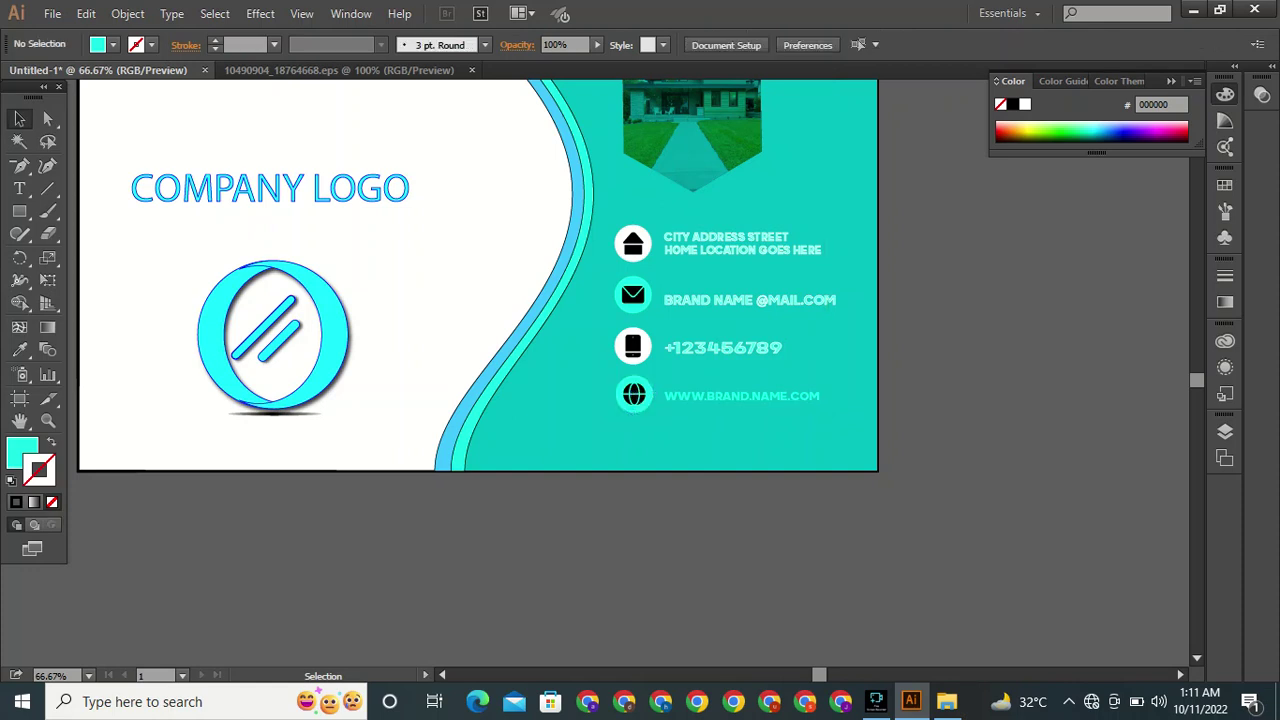
pyautogui.click(632, 396)
pyautogui.press('a')
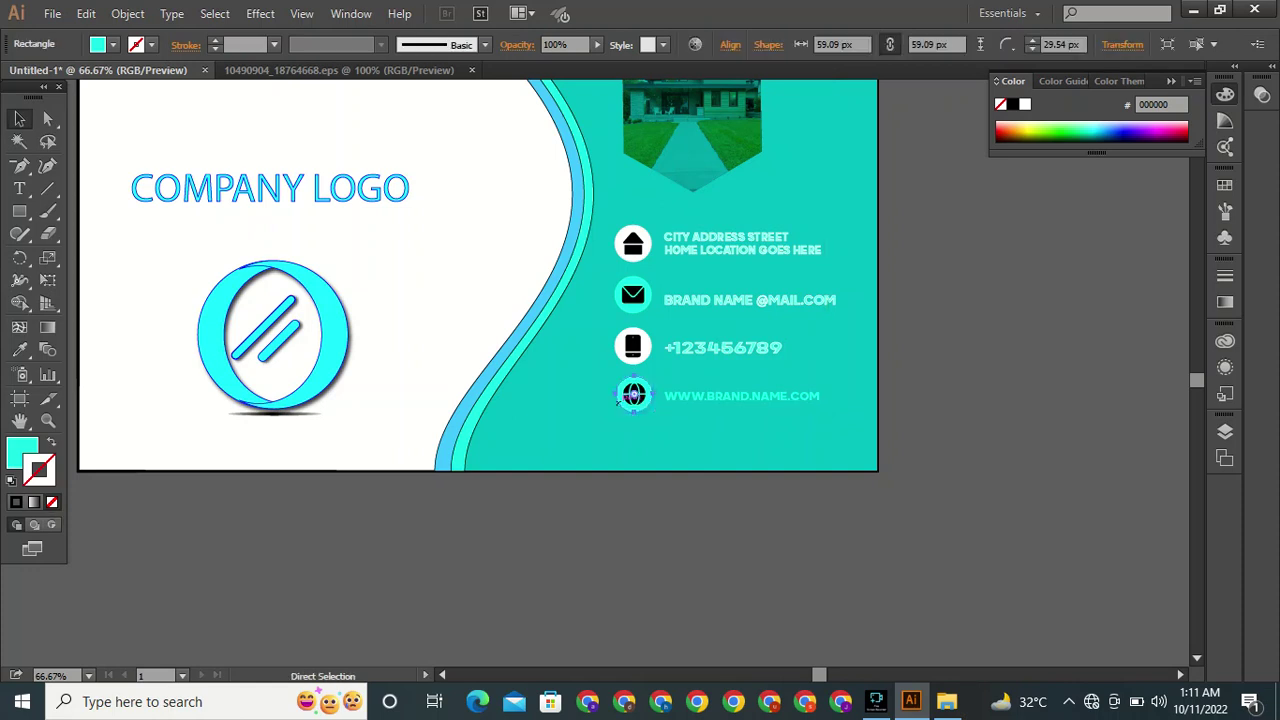
pyautogui.hotkey('ctrl', 'shift', 'a')
pyautogui.press('v')
pyautogui.click(633, 346)
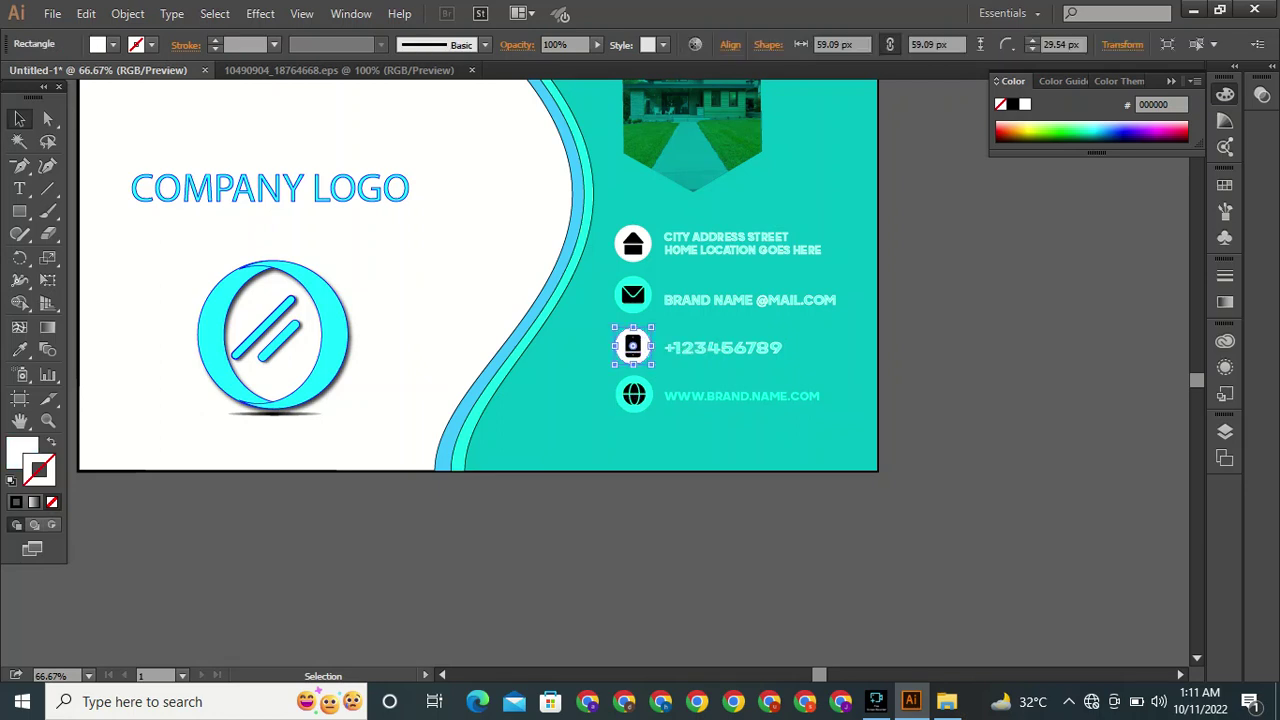
pyautogui.hotkey('ctrl', 'shift', 'a')
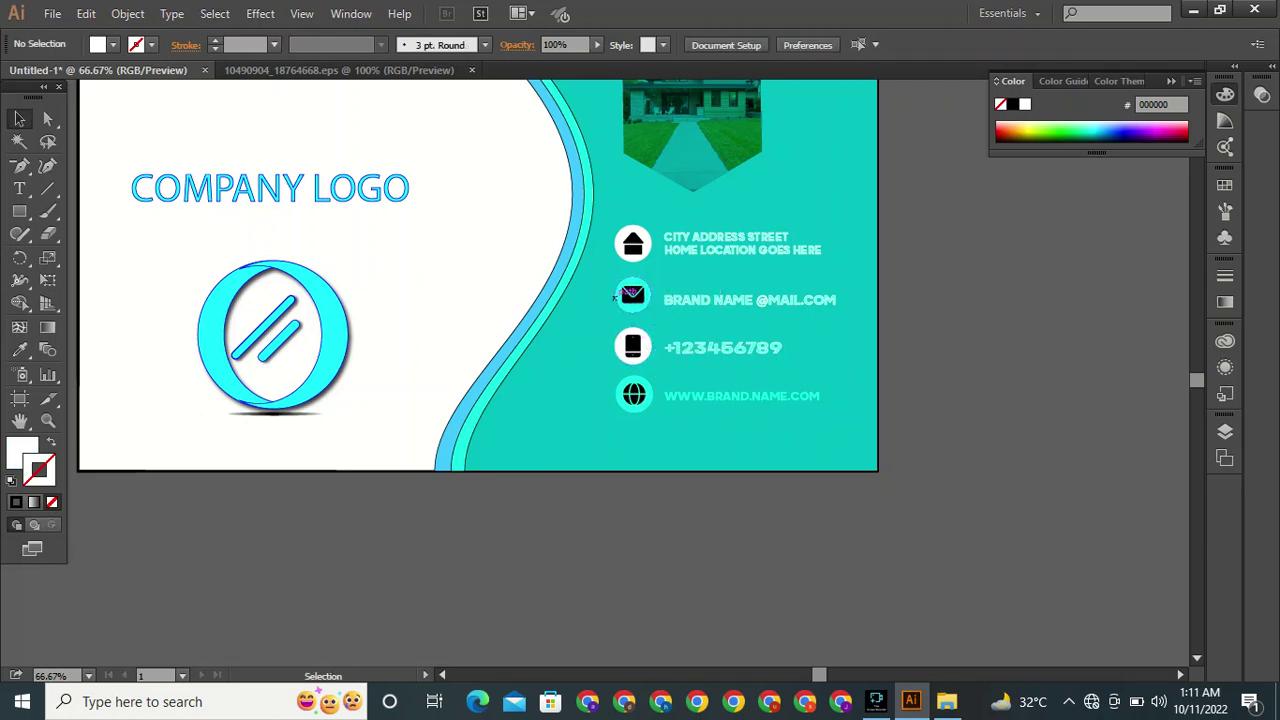
pyautogui.click(615, 296)
pyautogui.hotkey('ctrl', 'shift', 'a')
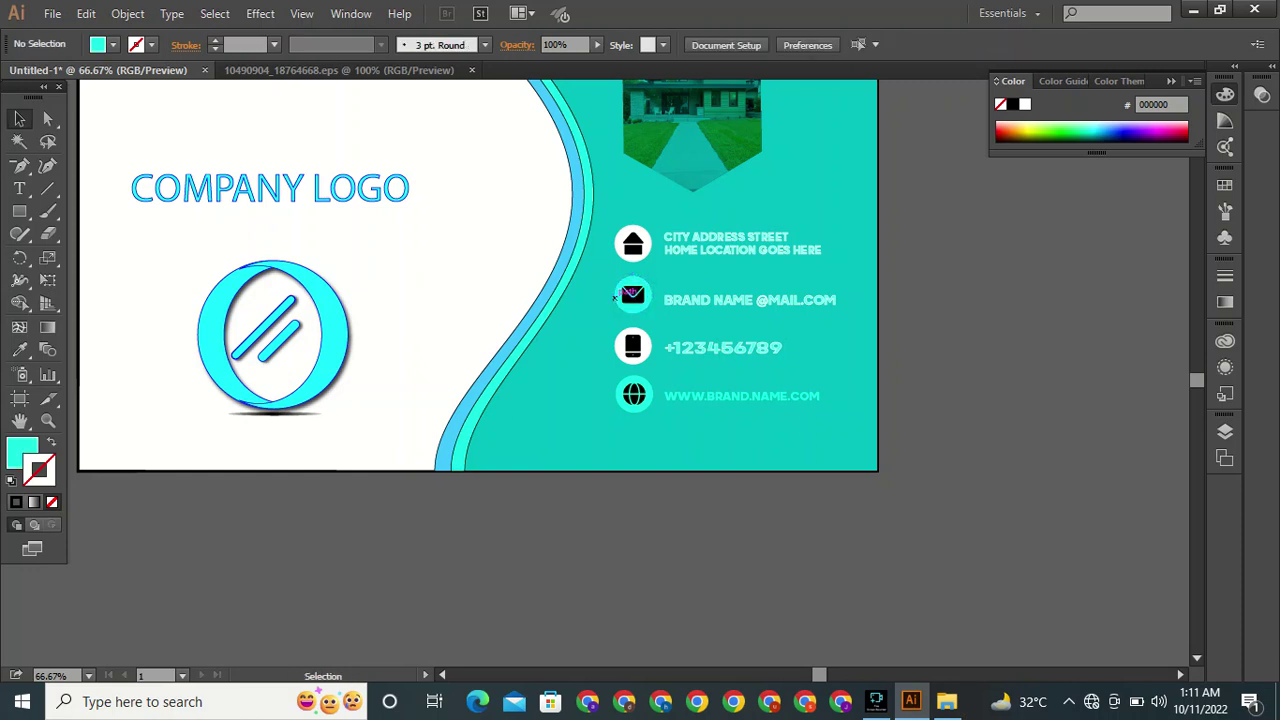
# Recolour the house icon beside the address by sampling the fill and outline of the card's teal background with the Eyedropper.
pyautogui.click(619, 231)
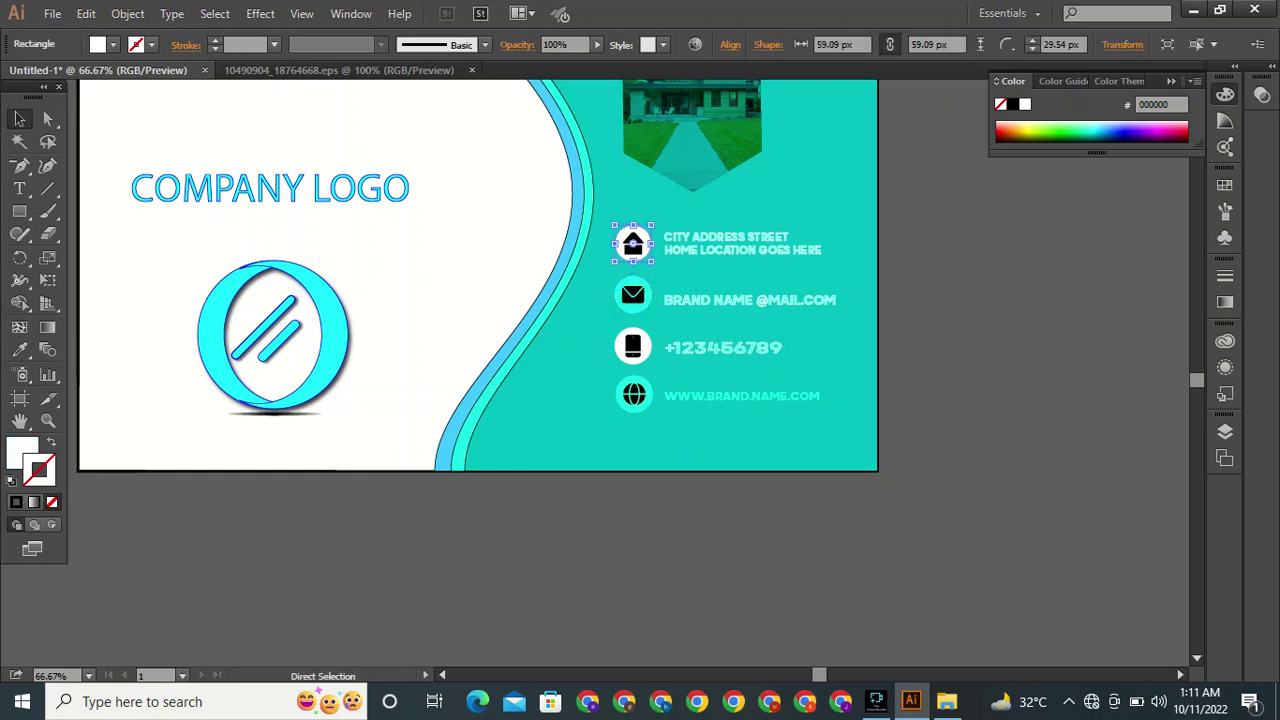
pyautogui.hotkey('ctrl', 'shift', 'a')
pyautogui.click(640, 243)
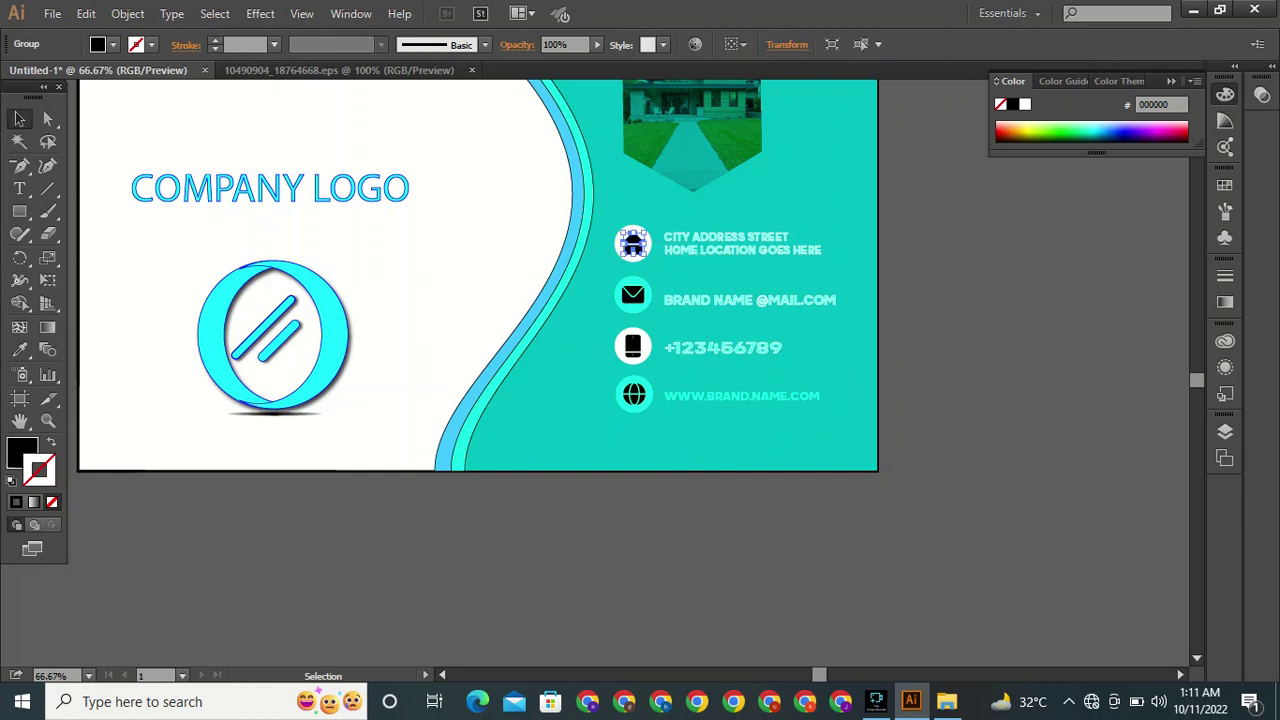
pyautogui.press('i')
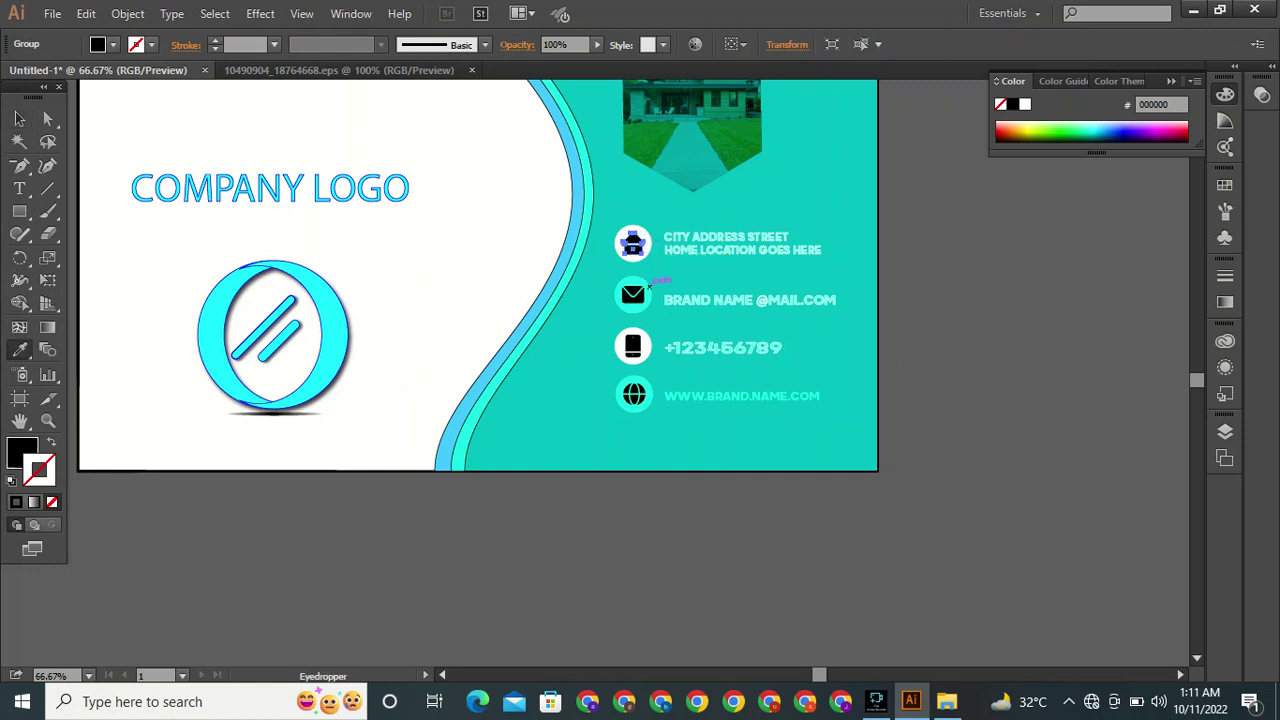
pyautogui.click(654, 284)
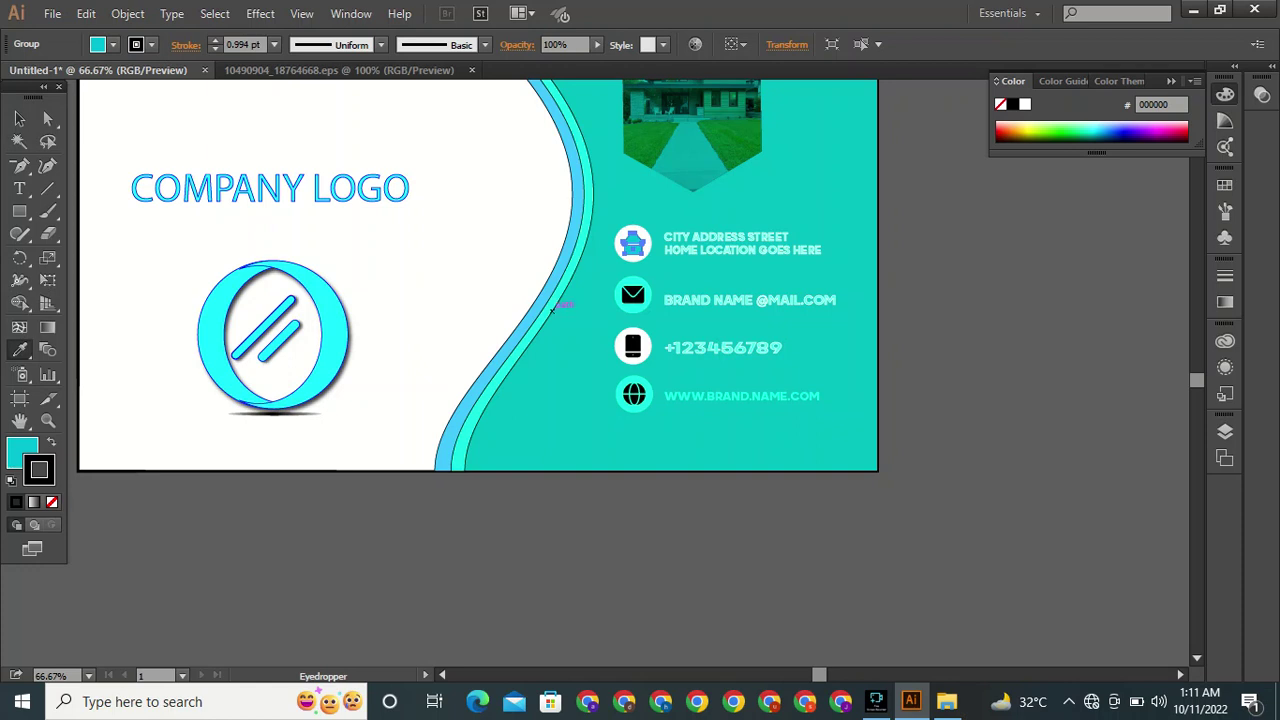
pyautogui.press('v')
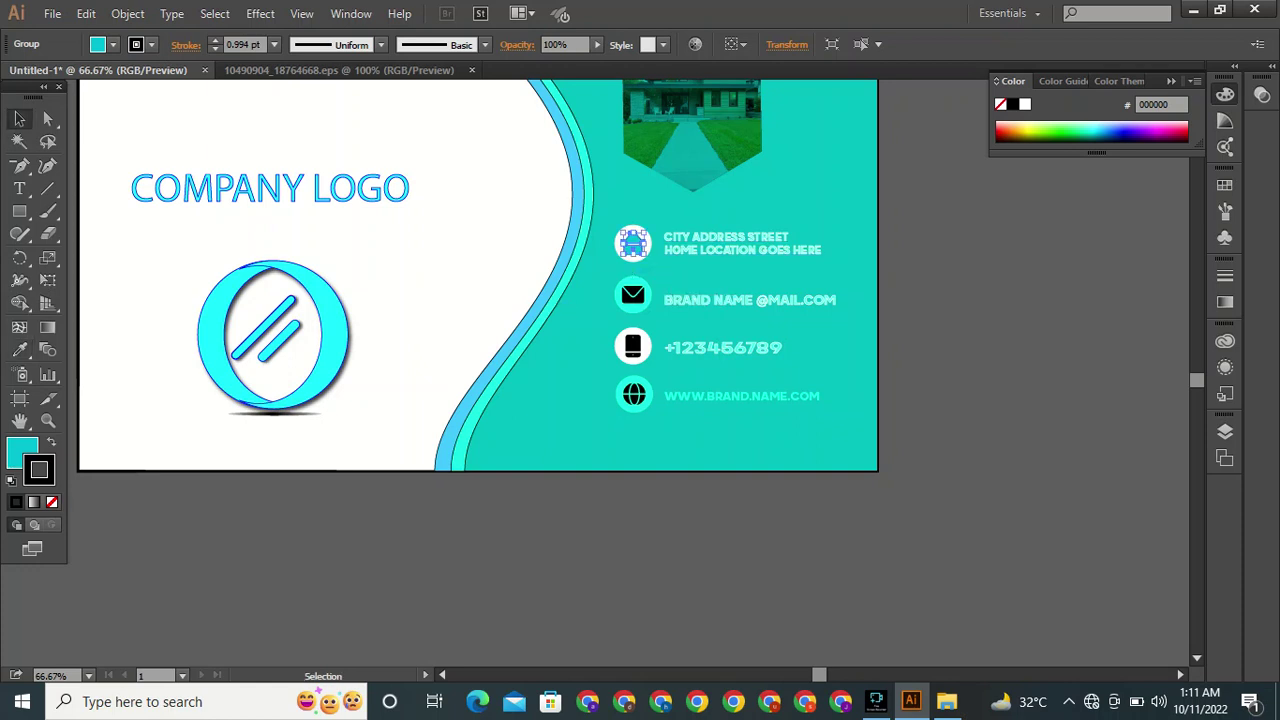
# Recolour the envelope icon white by sampling the white circle behind the house icon with the Eyedropper.
pyautogui.moveTo(645, 306); pyautogui.dragTo(648, 306)
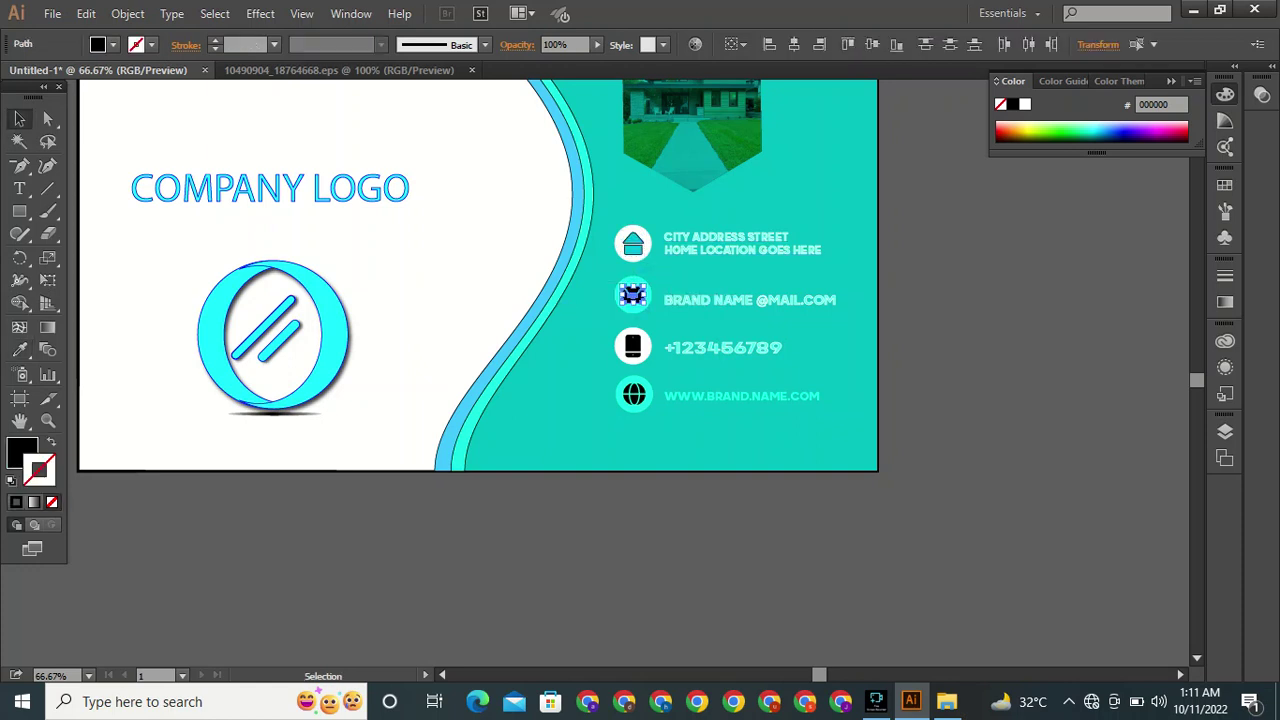
pyautogui.press('i')
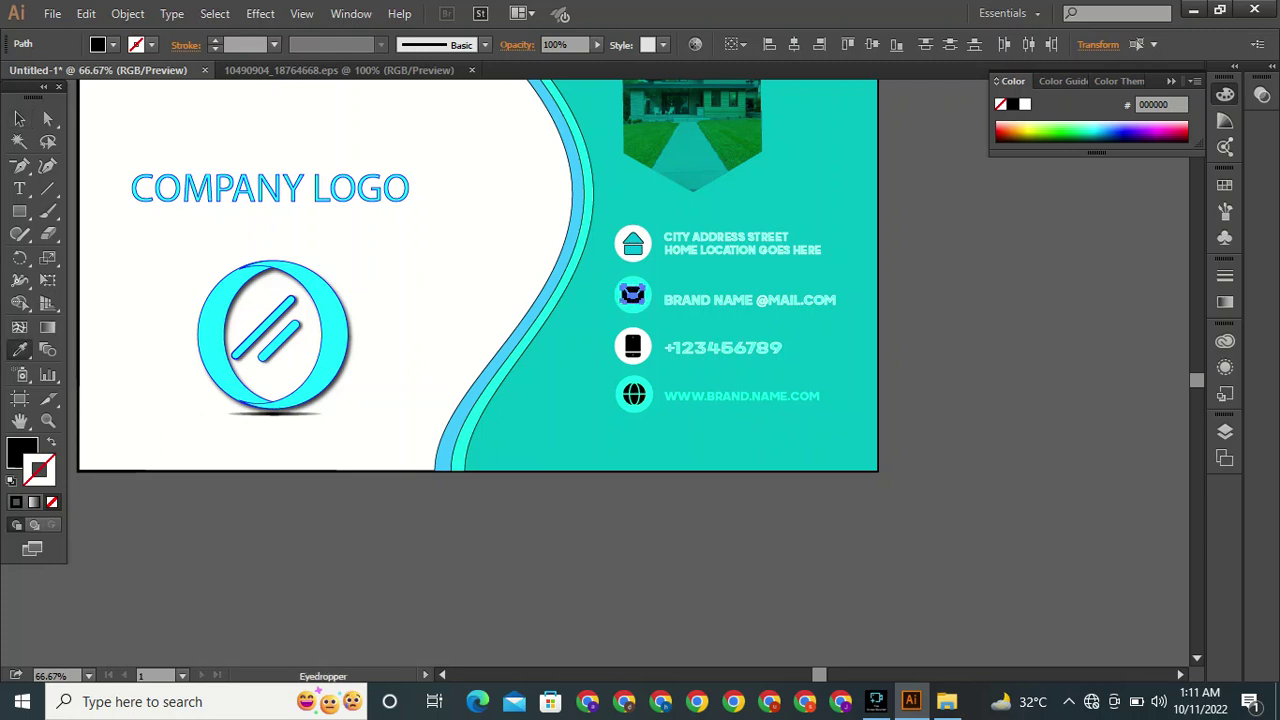
pyautogui.click(645, 255)
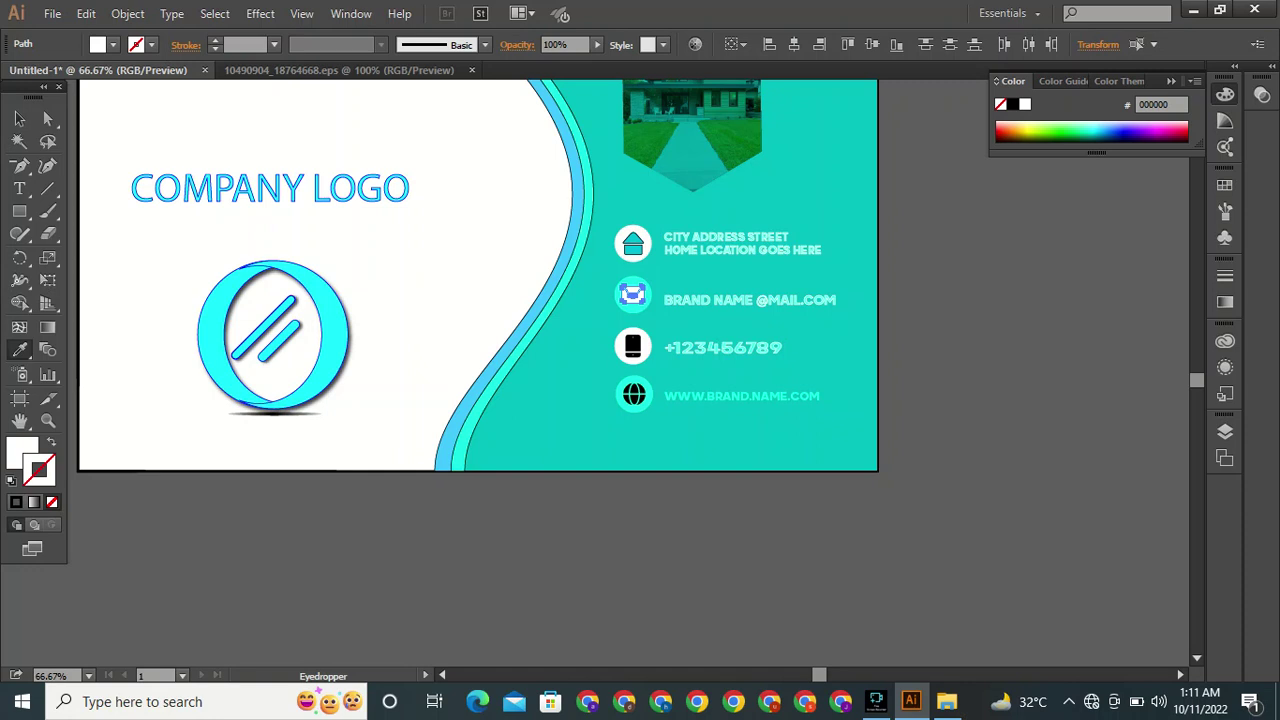
pyautogui.press('v')
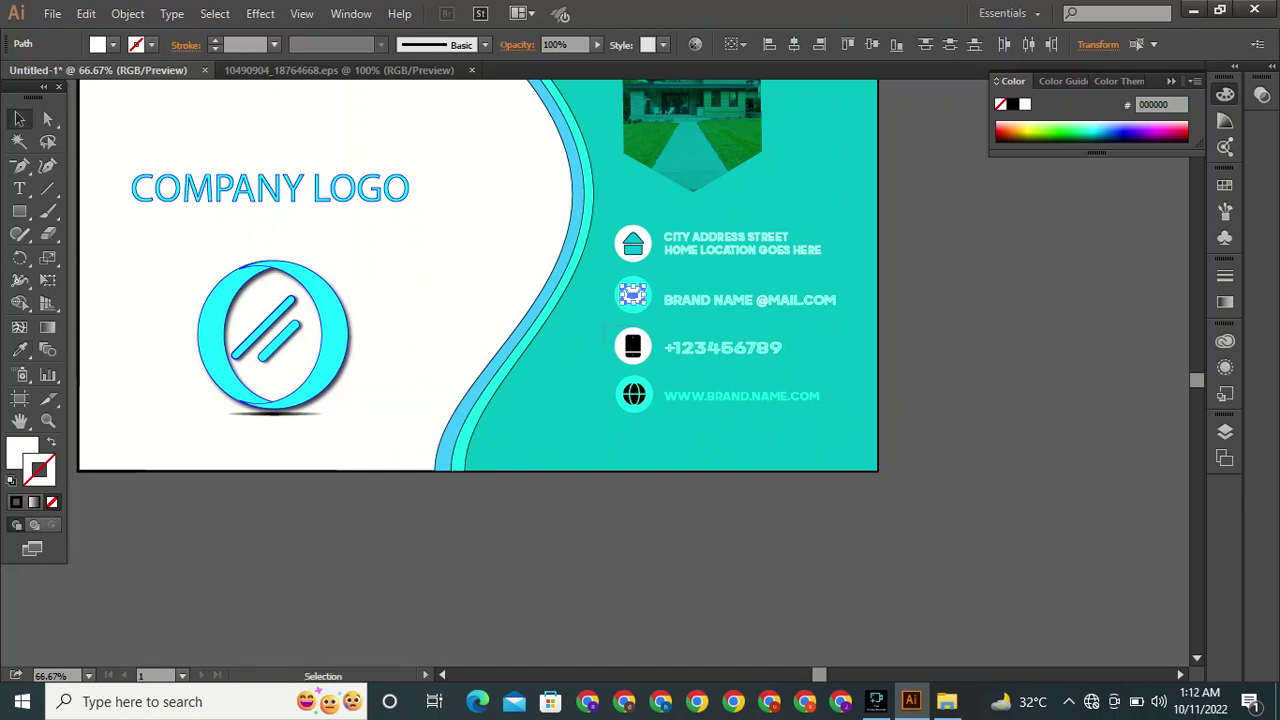
# Copy the house icon's teal fill and black outline onto the phone icon with the Eyedropper.
pyautogui.click(633, 345)
pyautogui.press('i')
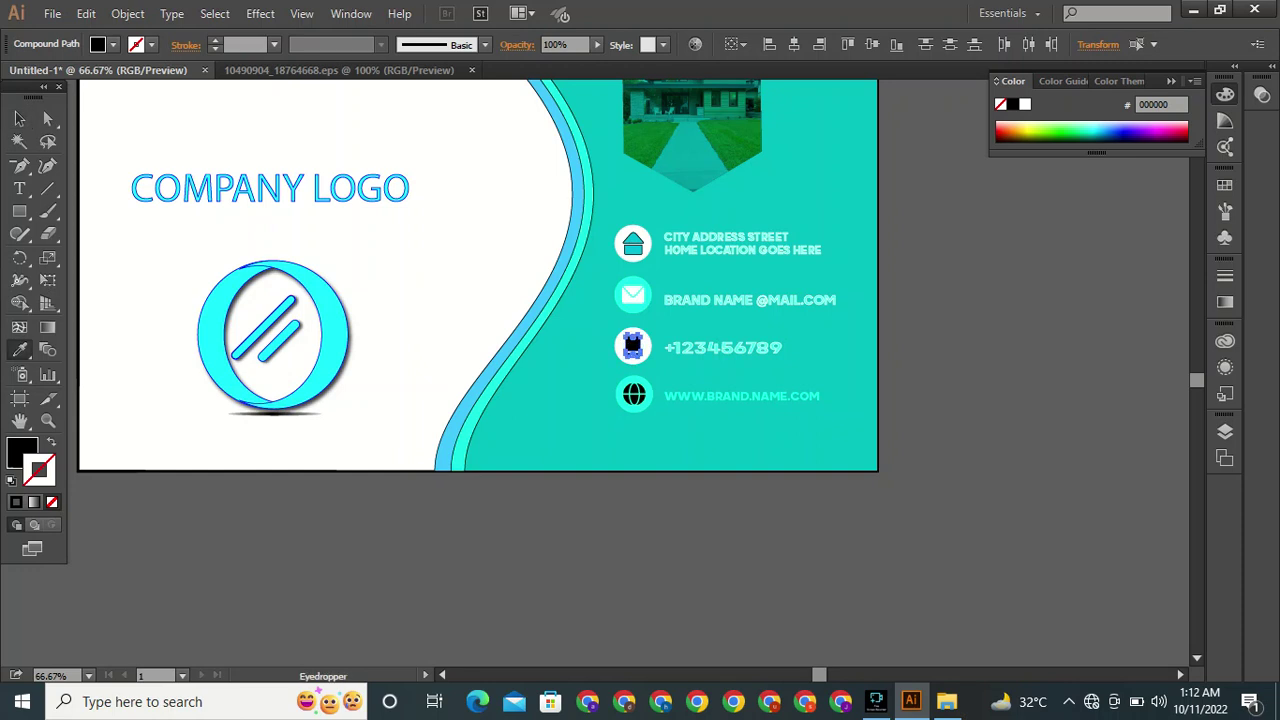
pyautogui.click(640, 252)
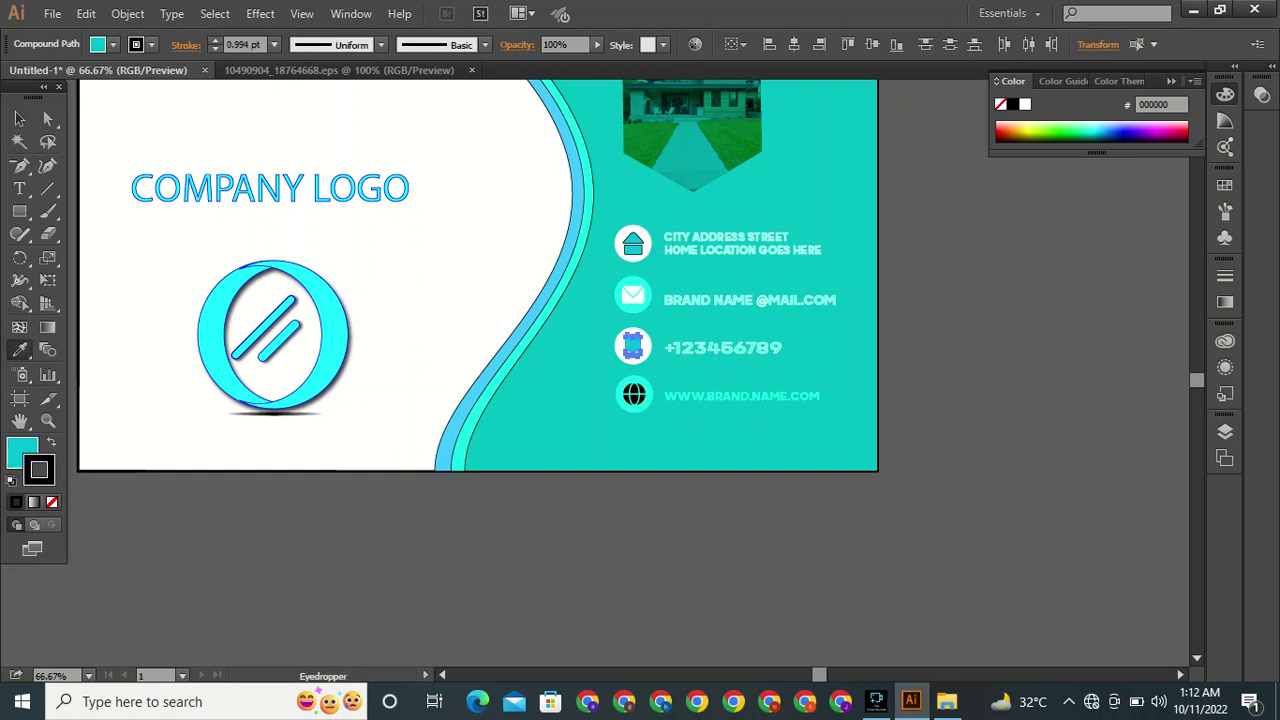
pyautogui.press('v')
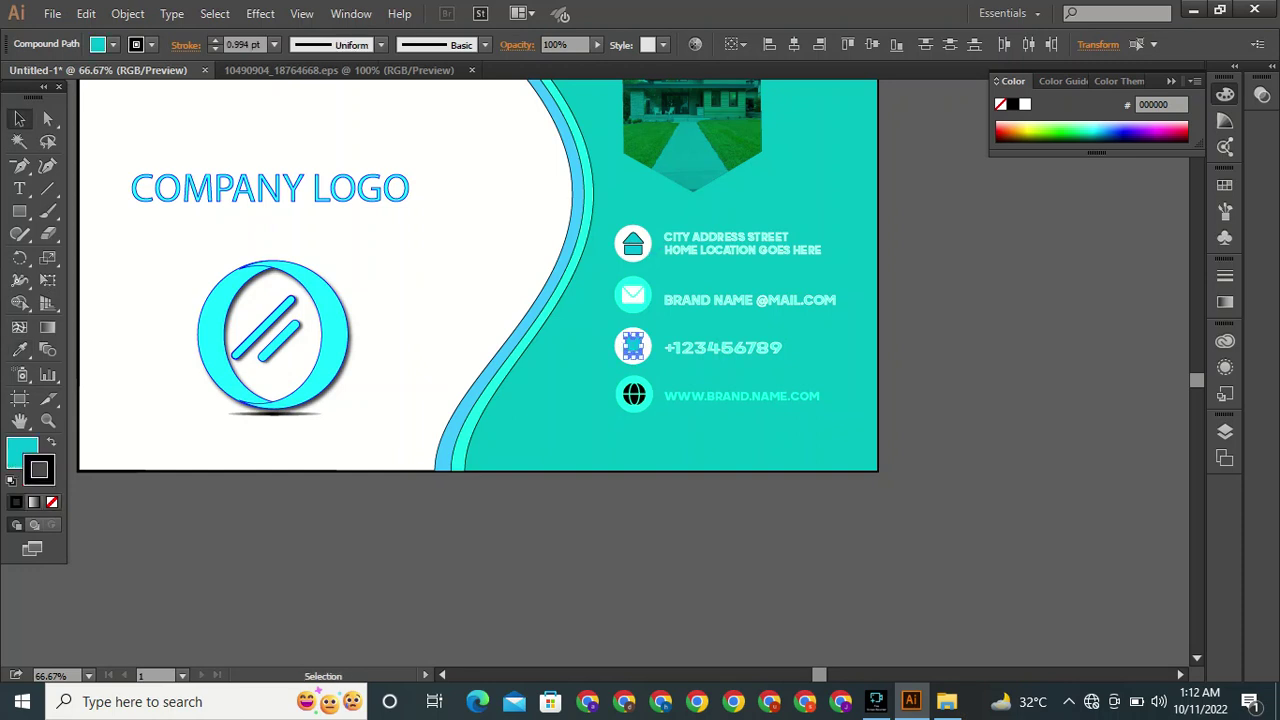
# Recolour all pieces of the globe icon white by sampling the white circle behind the house icon, then clear the selection.
pyautogui.moveTo(655, 403); pyautogui.dragTo(700, 405)
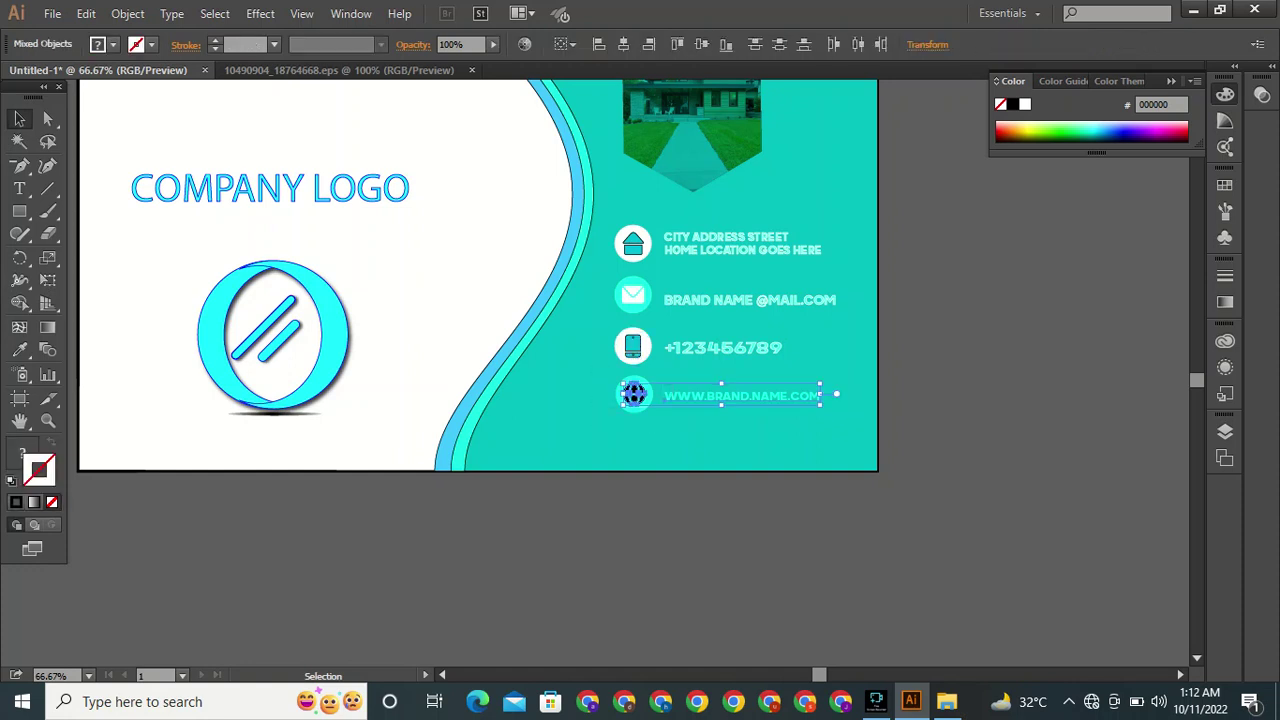
pyautogui.hotkey('ctrl', 'shift', 'a')
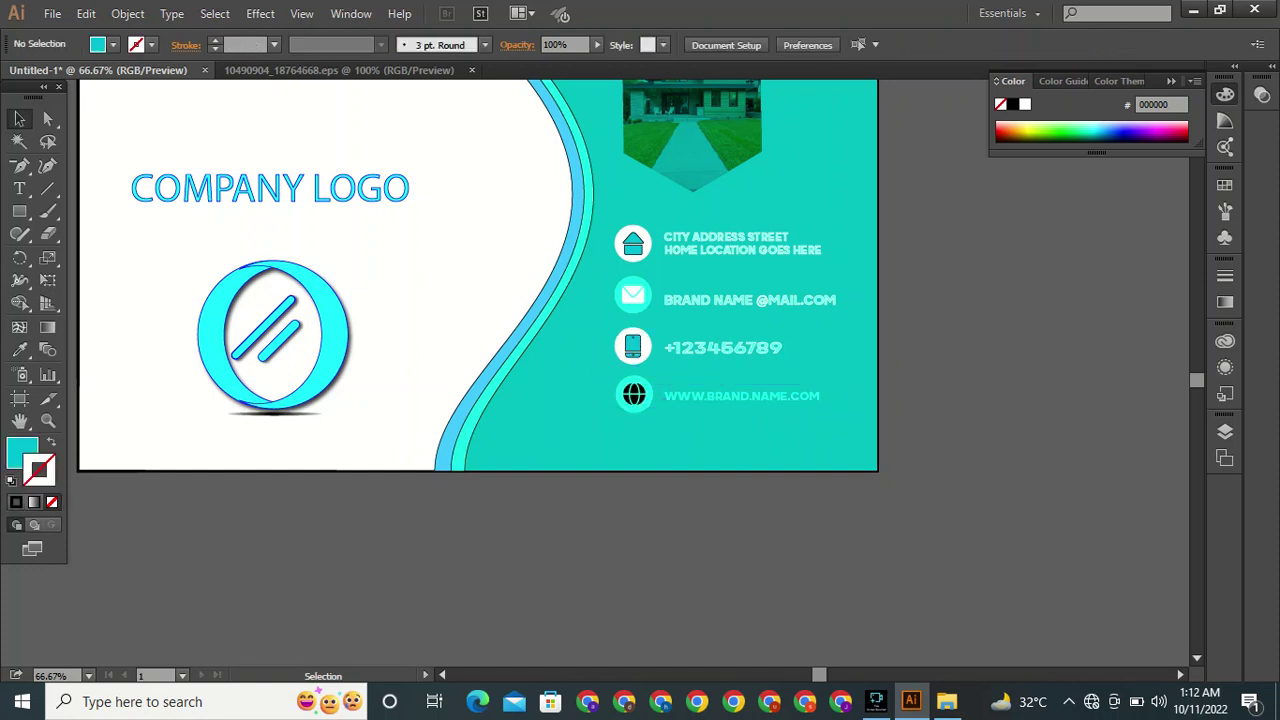
pyautogui.moveTo(597, 378); pyautogui.dragTo(646, 401)
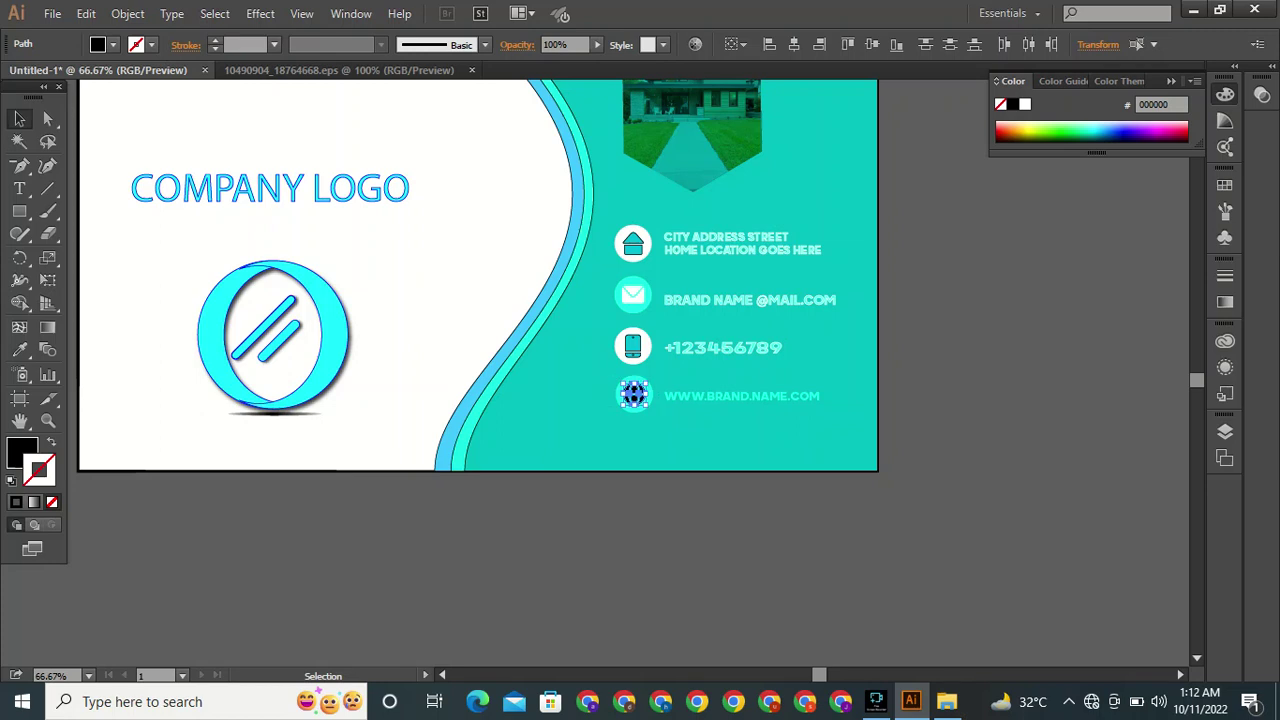
pyautogui.press('i')
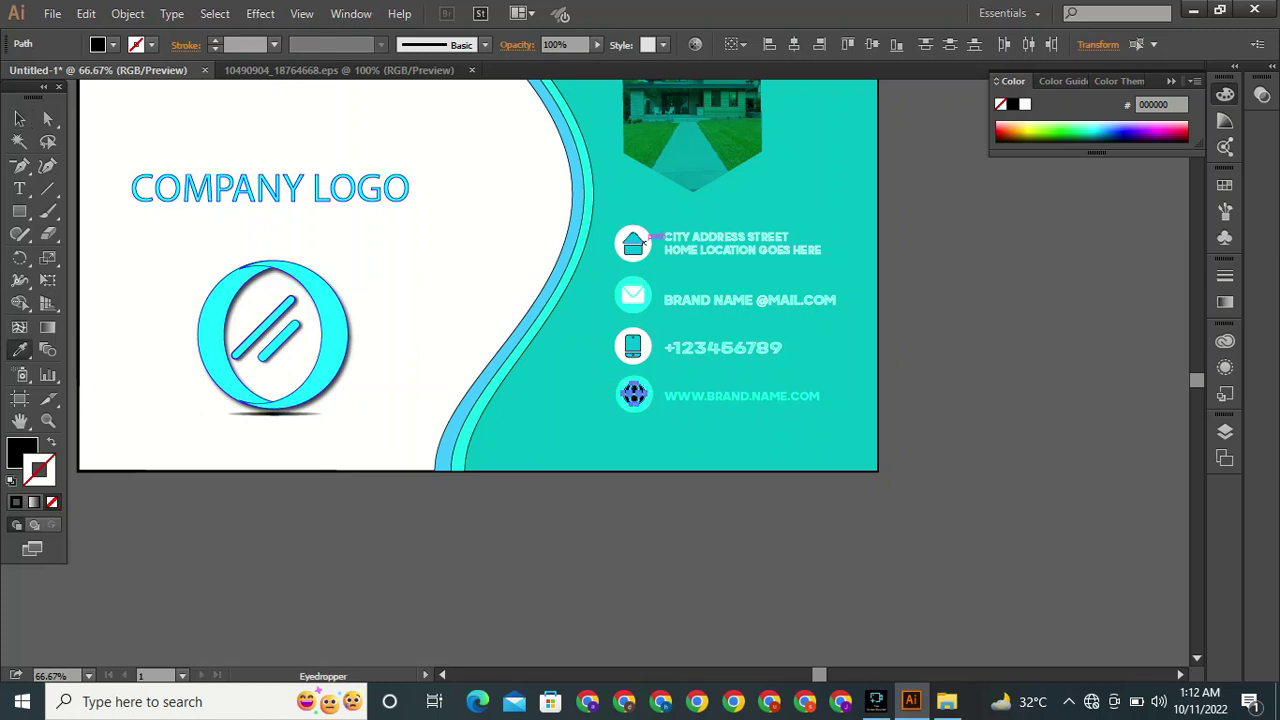
pyautogui.click(630, 236)
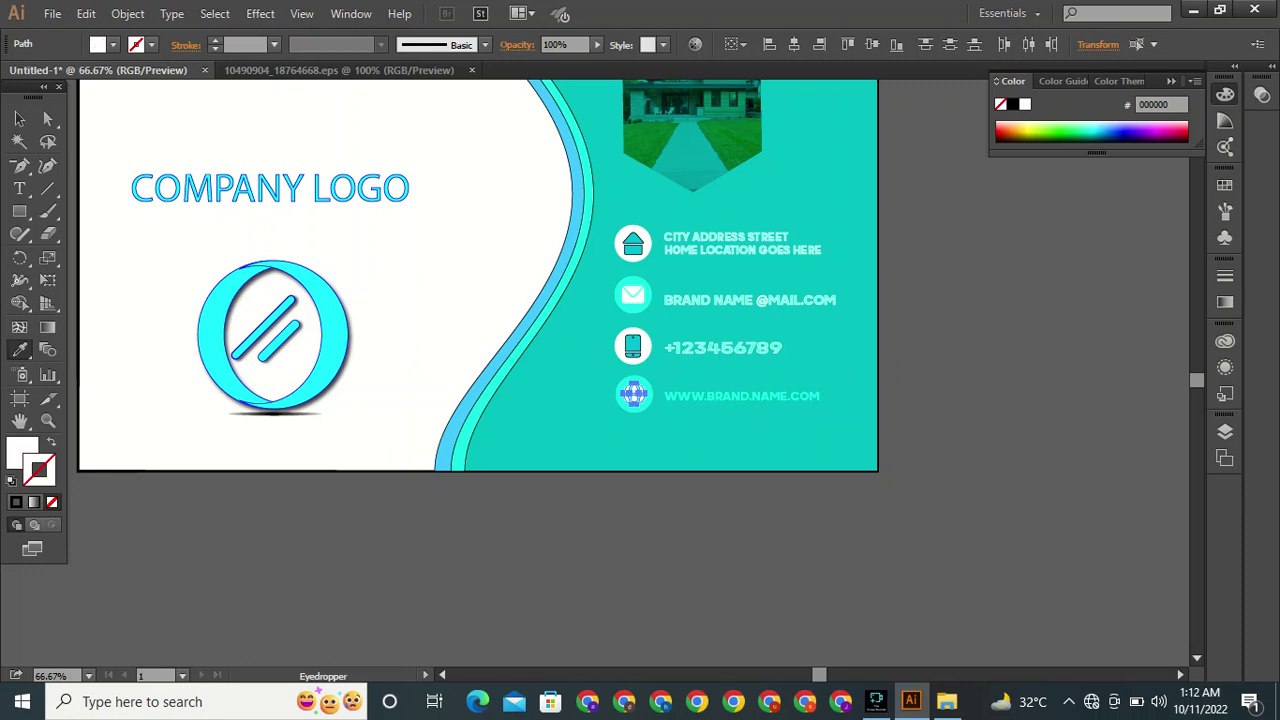
pyautogui.press('v')
pyautogui.hotkey('ctrl', 'shift', 'a')
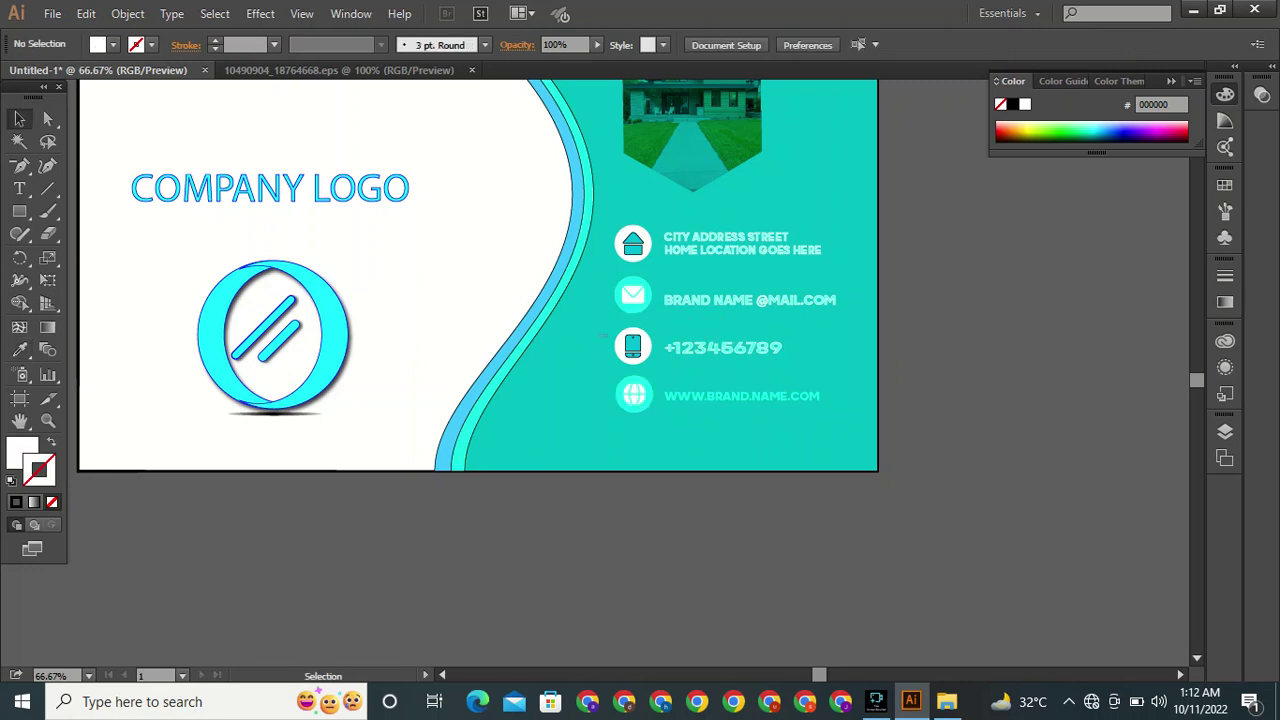
# Remove the black outlines from the phone and house icons, then clear the selection.
pyautogui.click(636, 345)
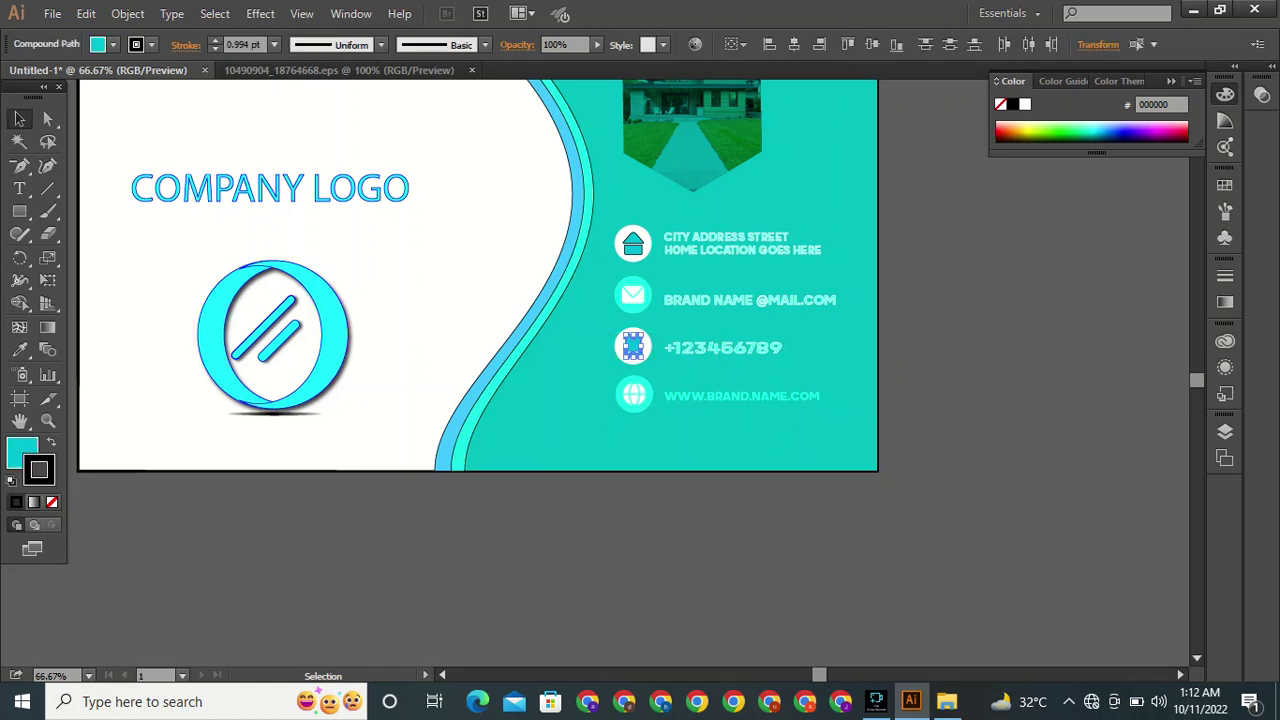
pyautogui.click(52, 502)
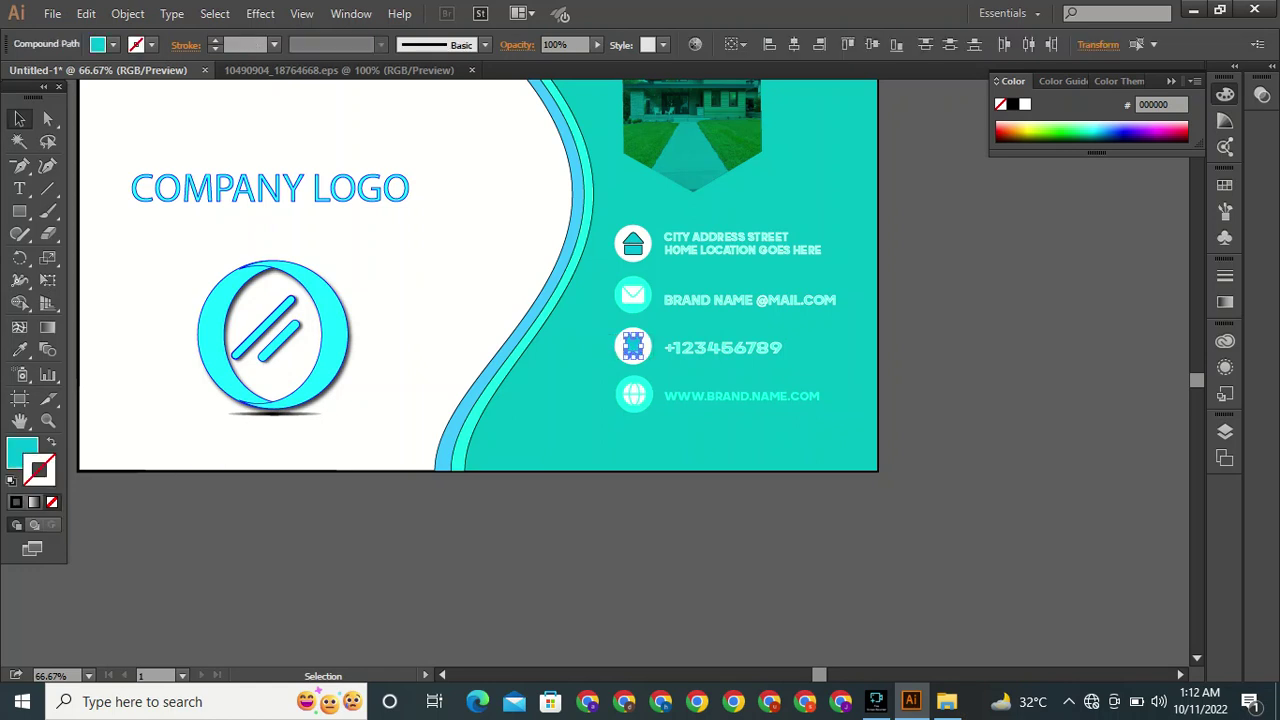
pyautogui.click(632, 243)
pyautogui.click(38, 468)
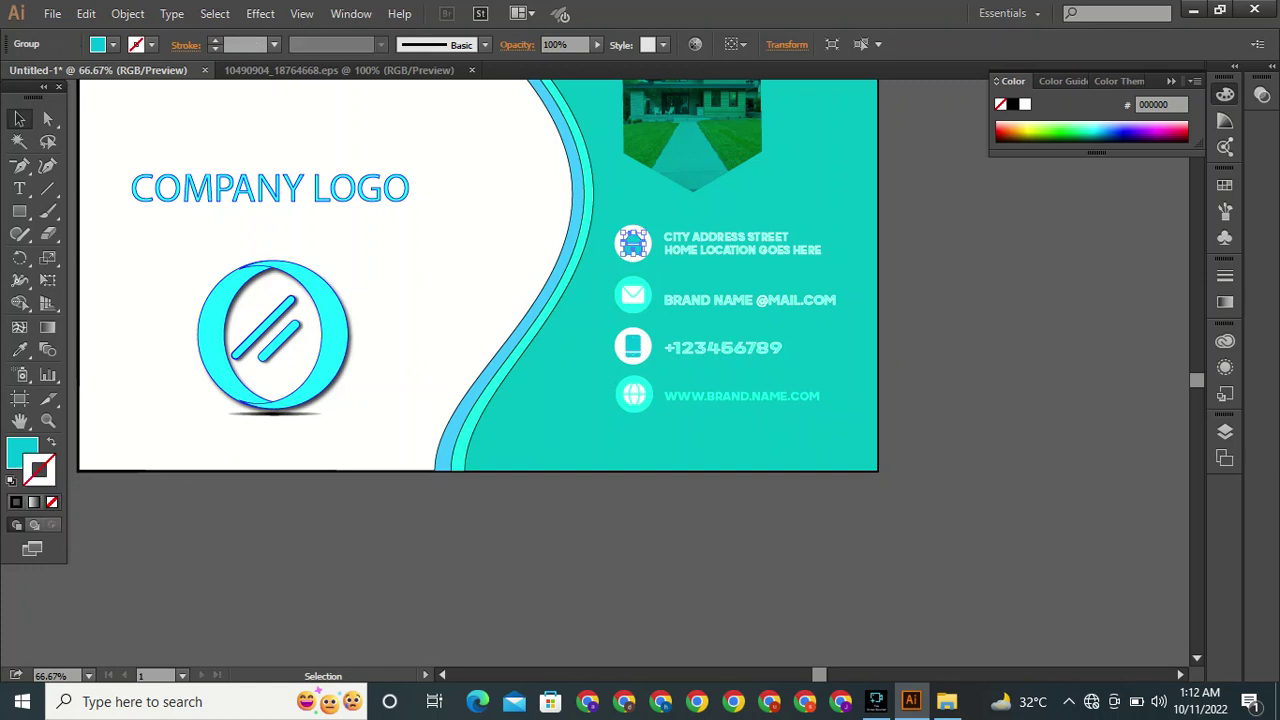
pyautogui.click(52, 502)
pyautogui.hotkey('ctrl', 'shift', 'a')
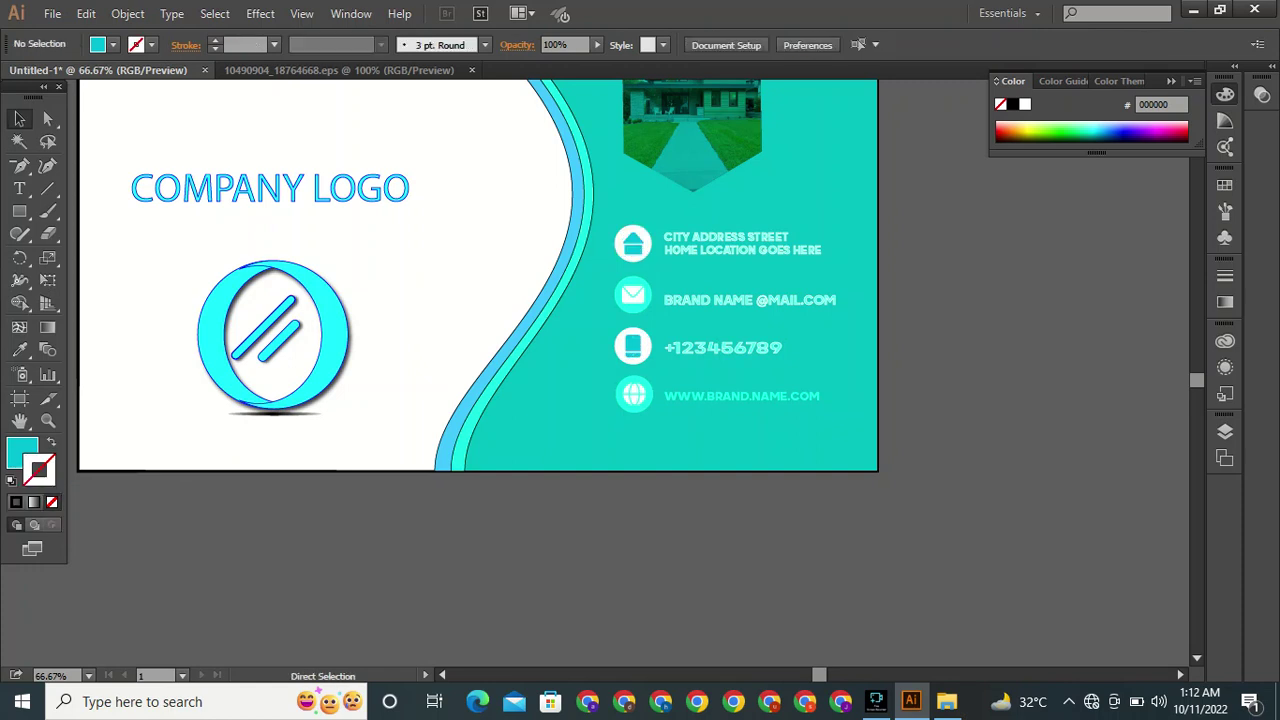
pyautogui.hotkey('ctrl', '-')
pyautogui.hotkey('ctrl', '-')
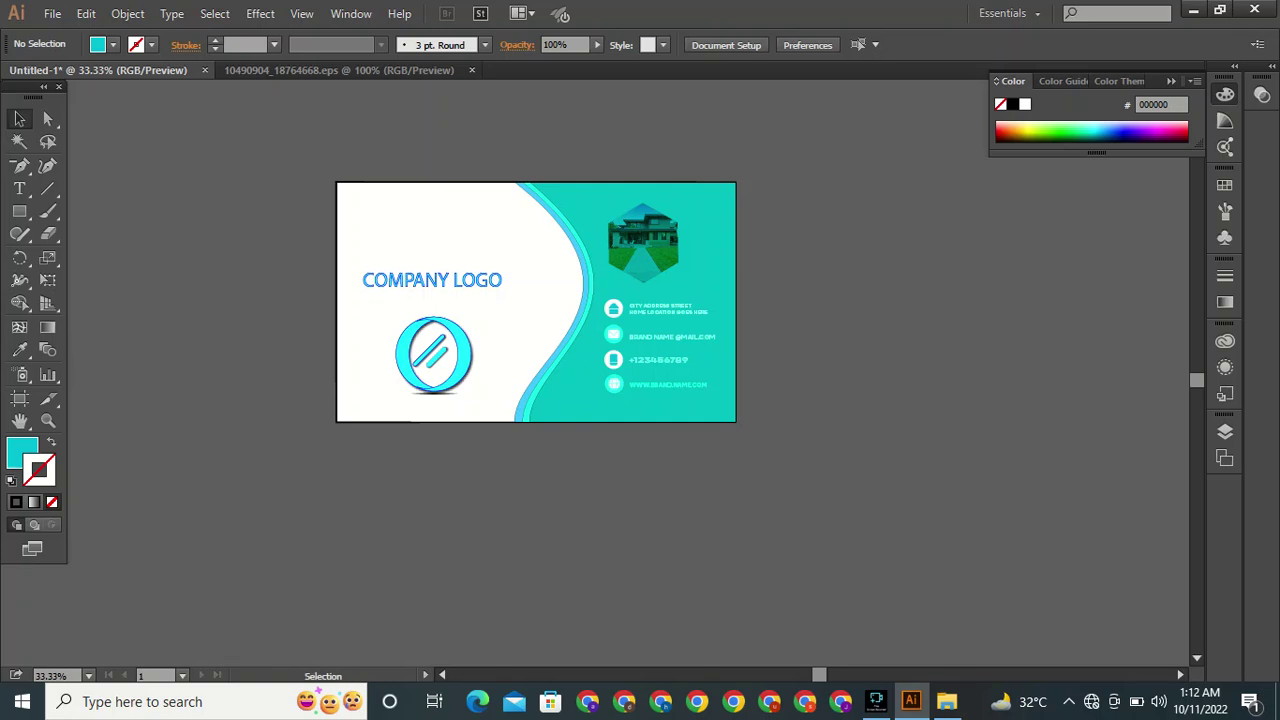
pyautogui.click(875, 701)
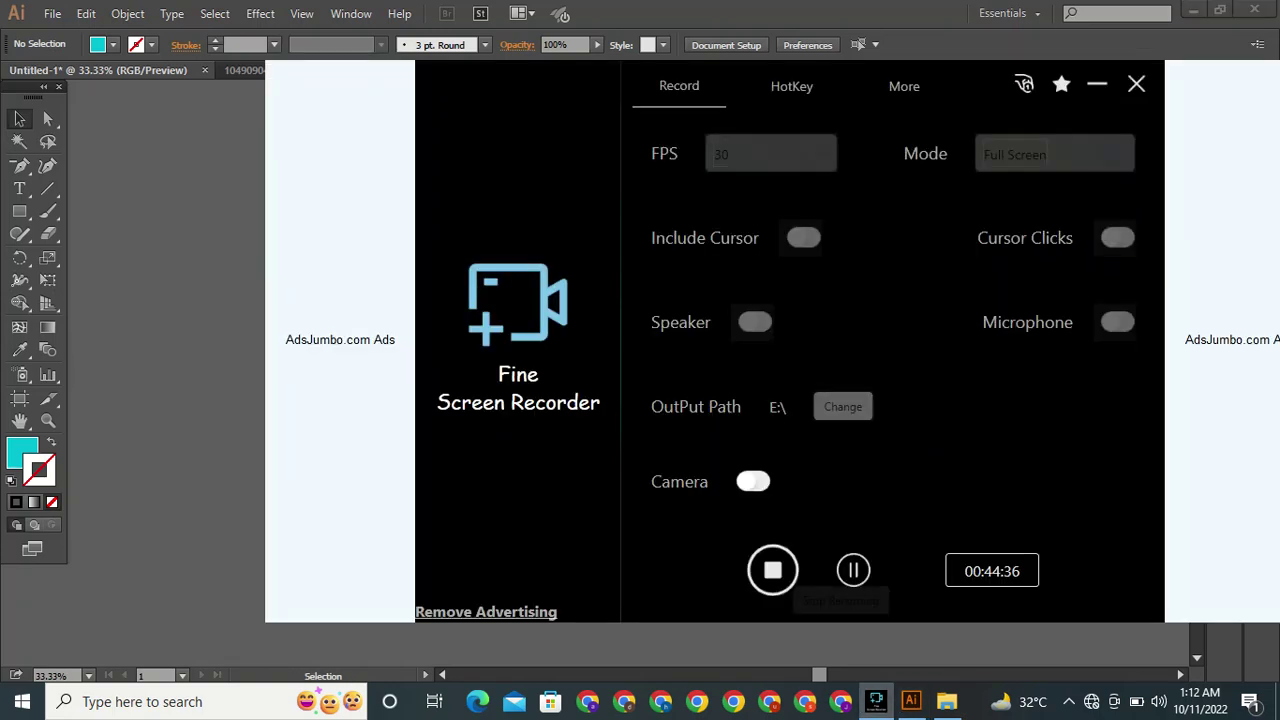